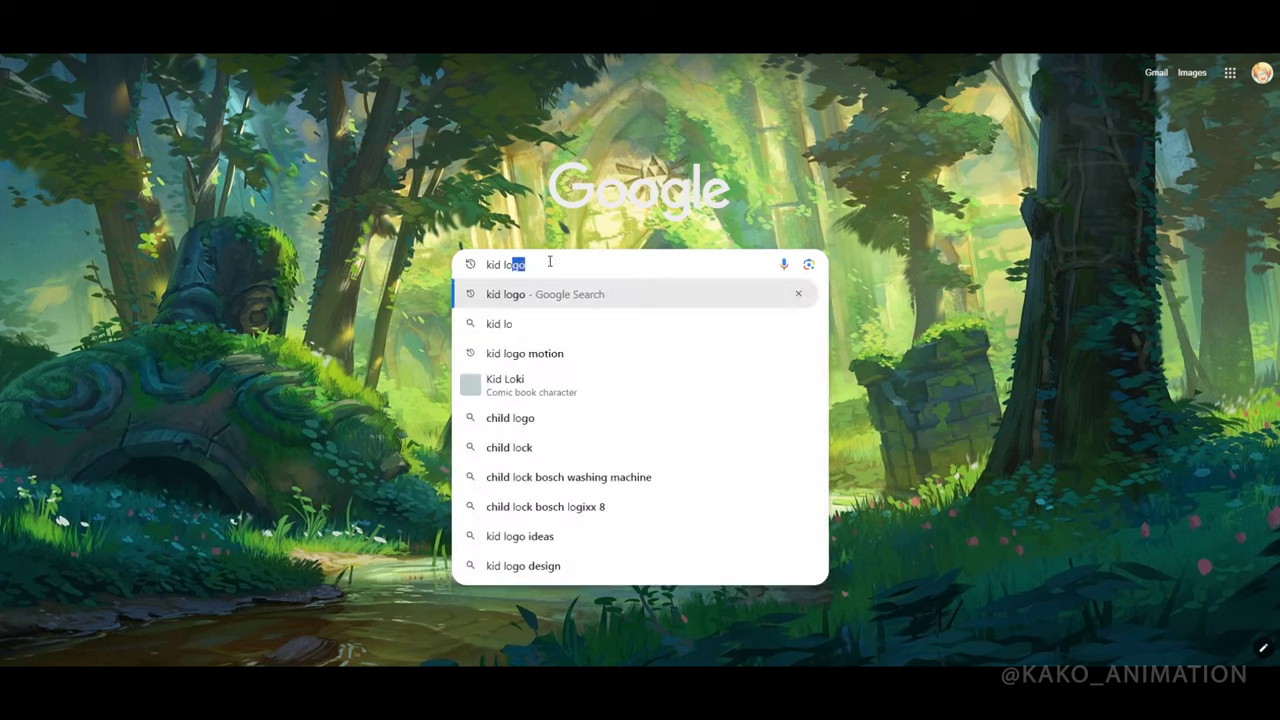
# Search Google Images for "kid logo" and view the red LEGO logo from the results.
pyautogui.press('Return')
pyautogui.click(188, 131)
pyautogui.scroll(-10, 997, 330)
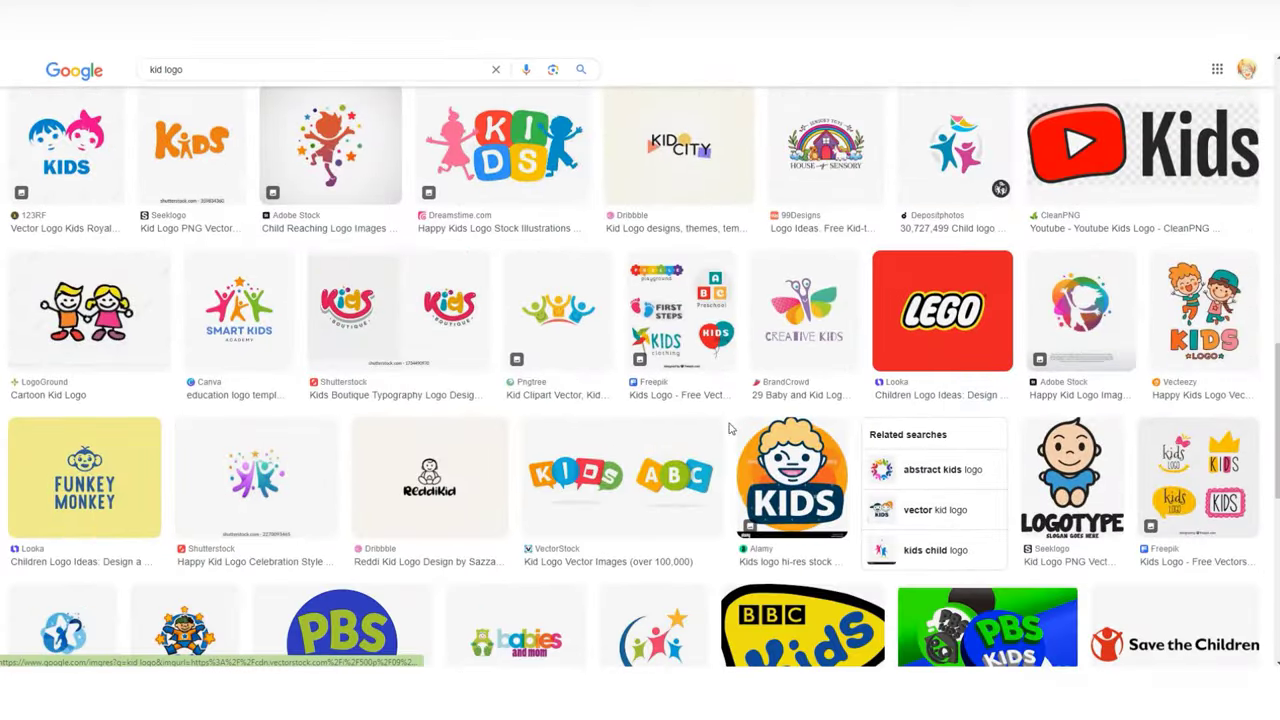
pyautogui.click(942, 310)
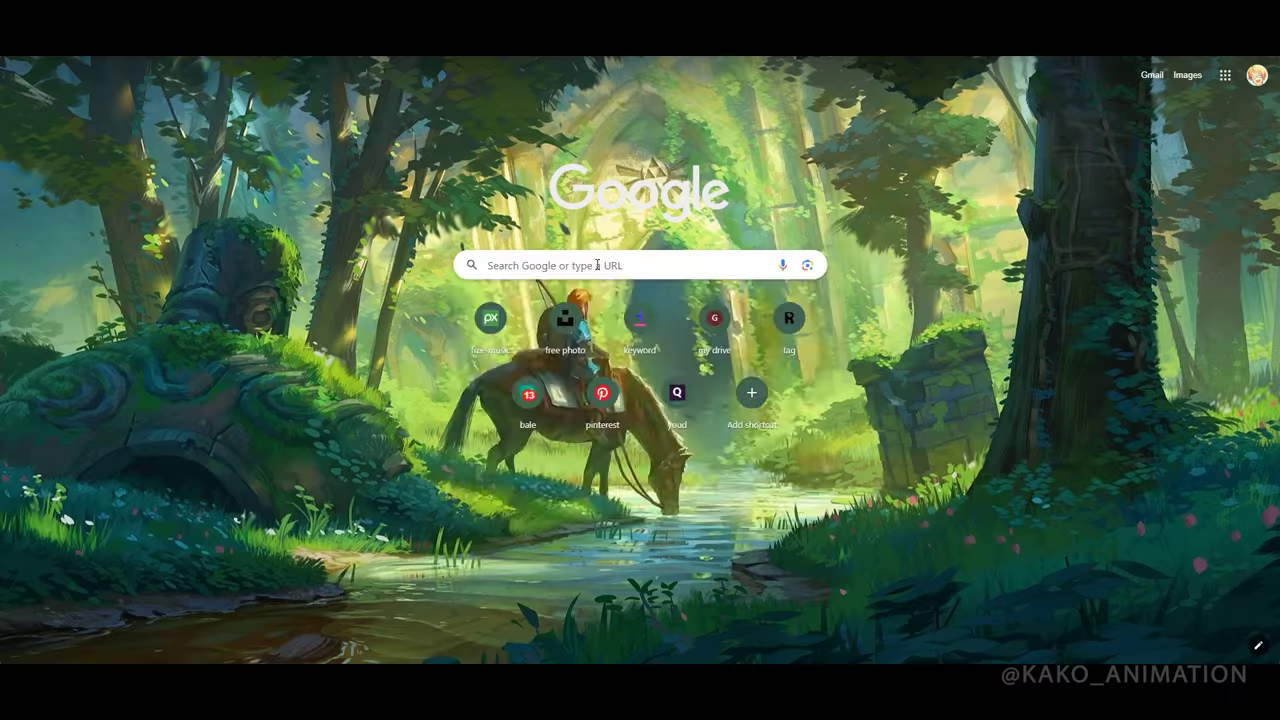
# Search the web for free templates and open the Gaming Shape Animation Reveal template on Mixkit.
pyautogui.click(603, 265)
pyautogui.write('free temp')
pyautogui.press('Return')
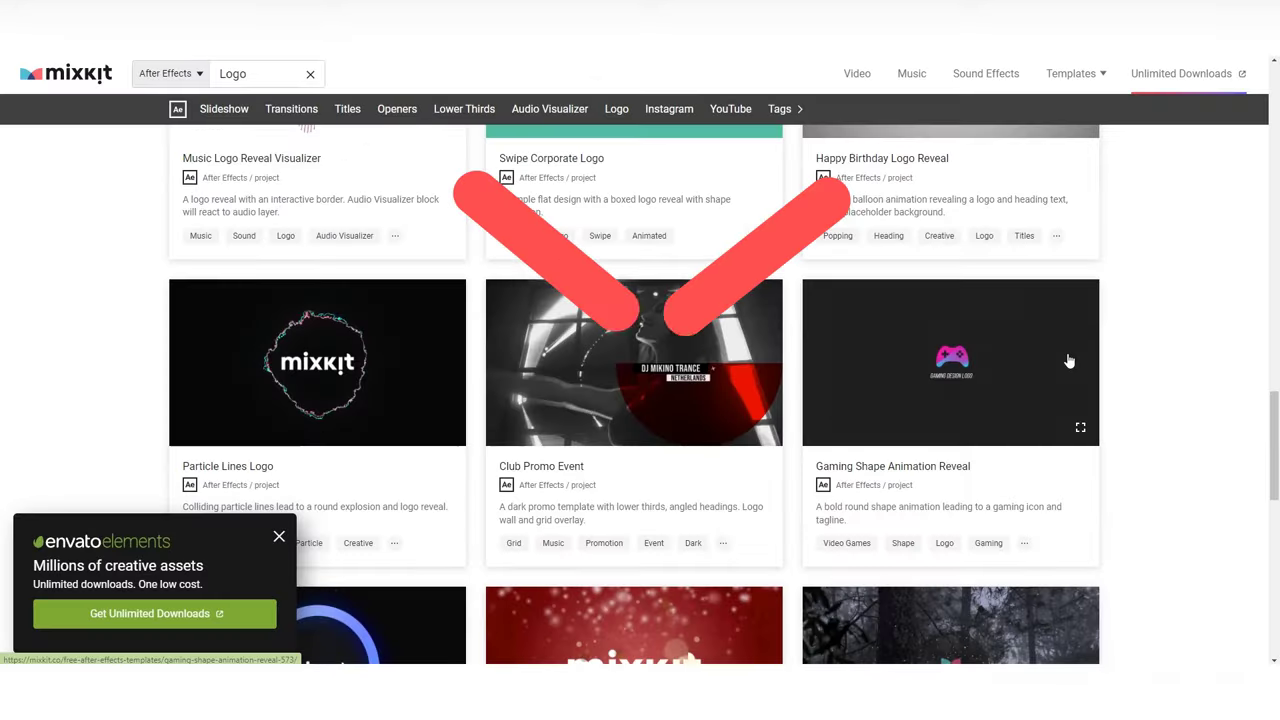
pyautogui.click(1068, 360)
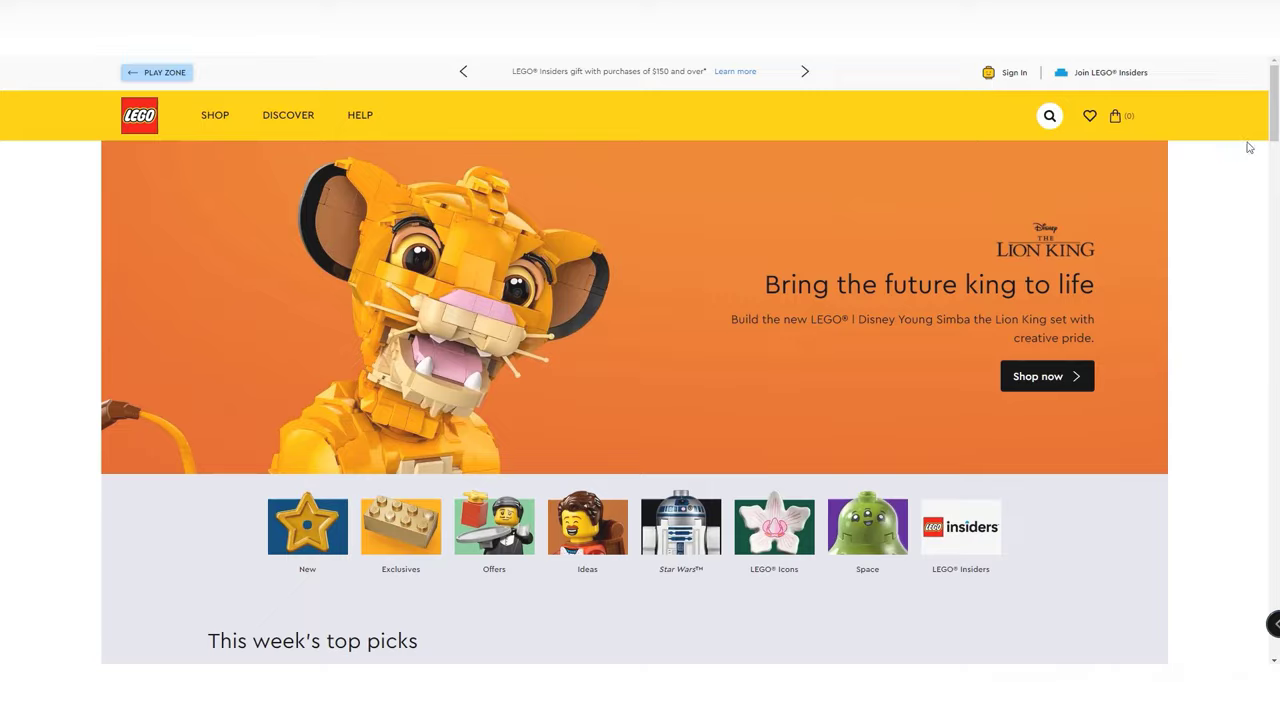
# Browse the LEGO home page and the About Us page to examine the brand's products, customers and colors.
pyautogui.scroll(-15, 1245, 335)
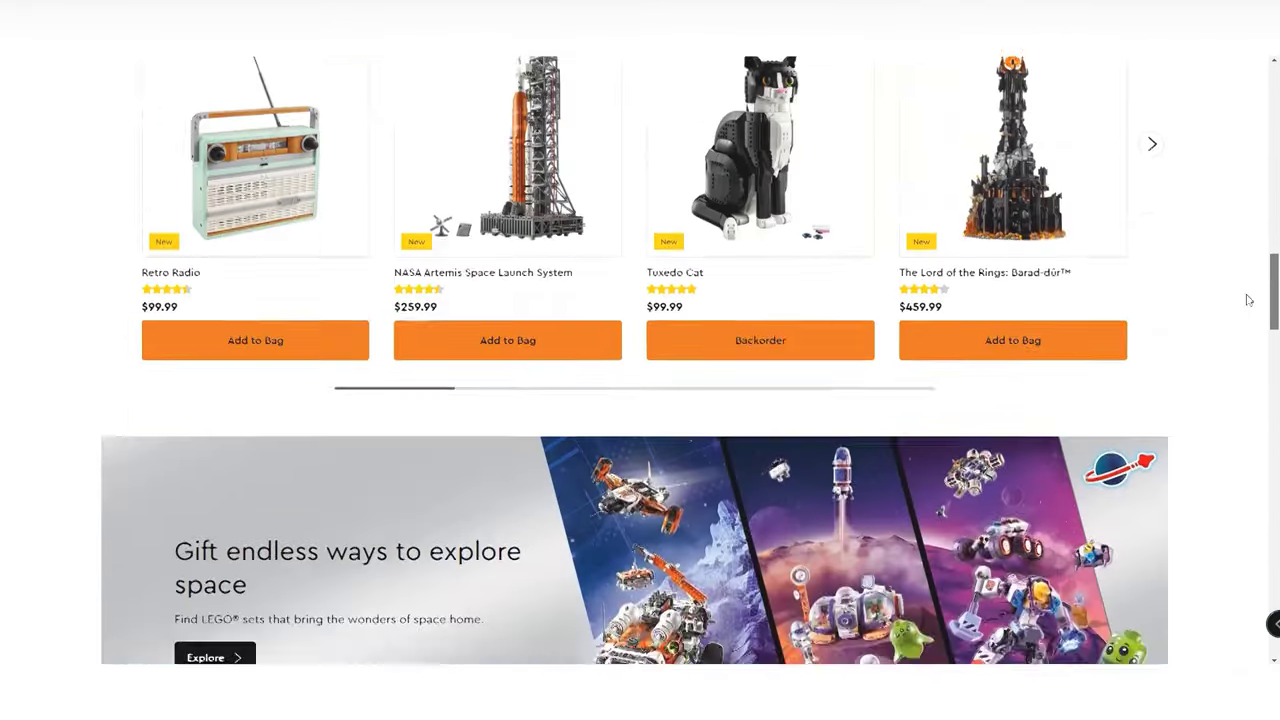
pyautogui.scroll(-10, 1245, 335)
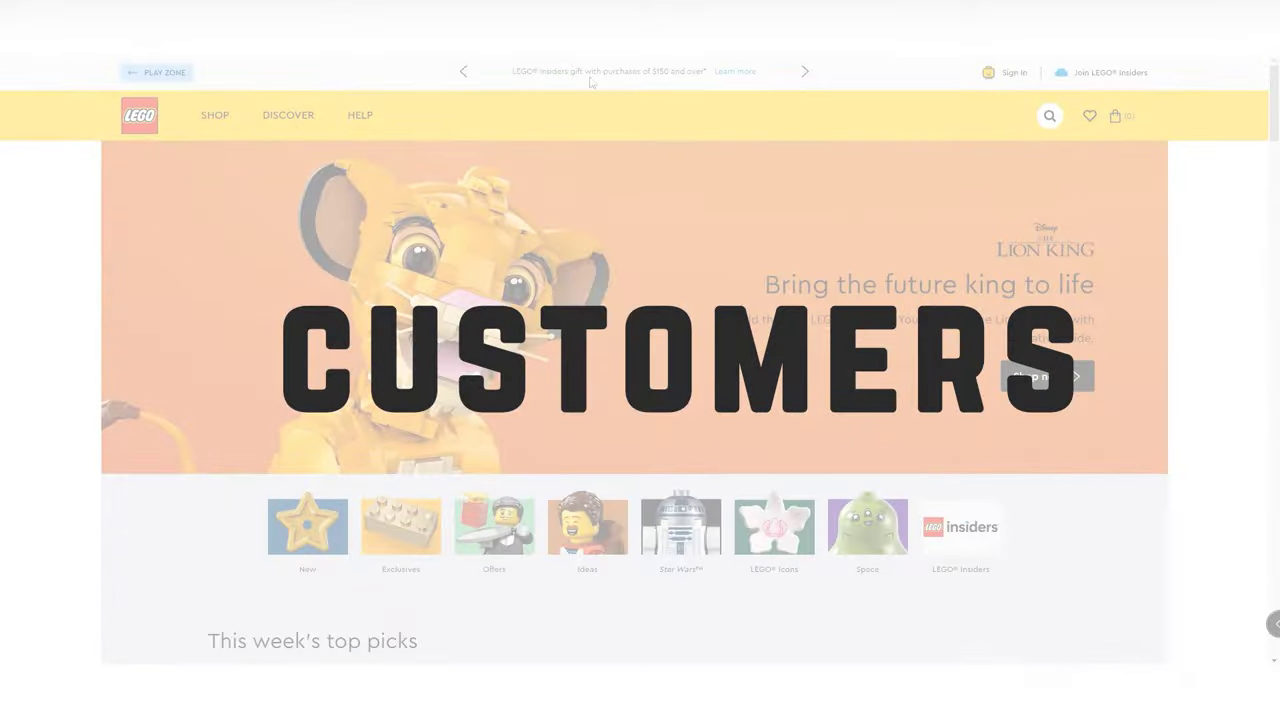
pyautogui.click(294, 128)
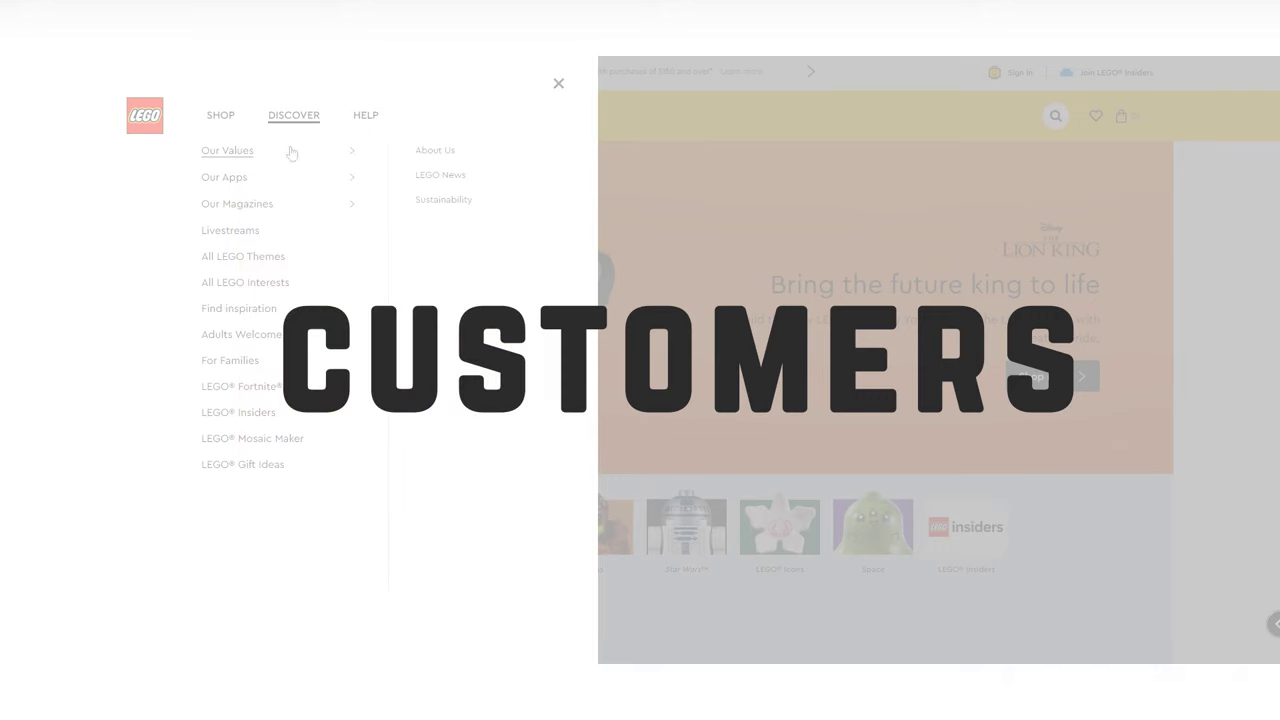
pyautogui.click(436, 153)
pyautogui.scroll(-15, 1252, 245)
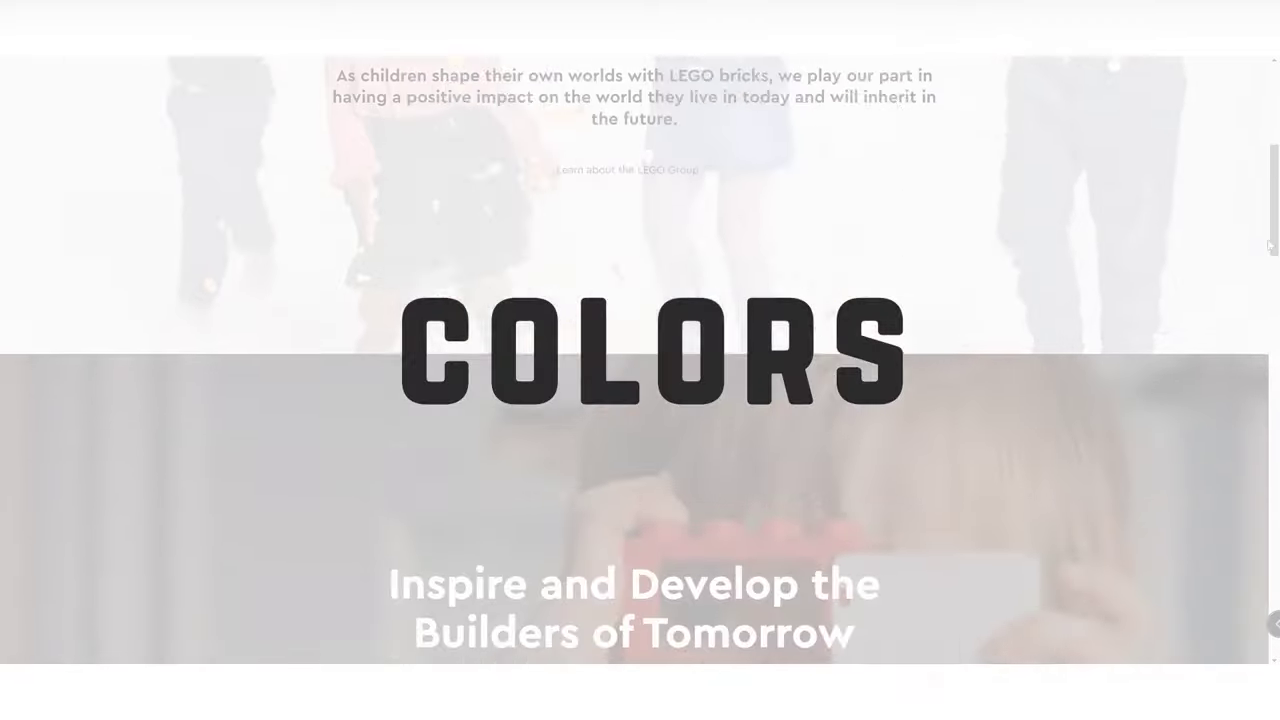
pyautogui.scroll(-12, 640, 360)
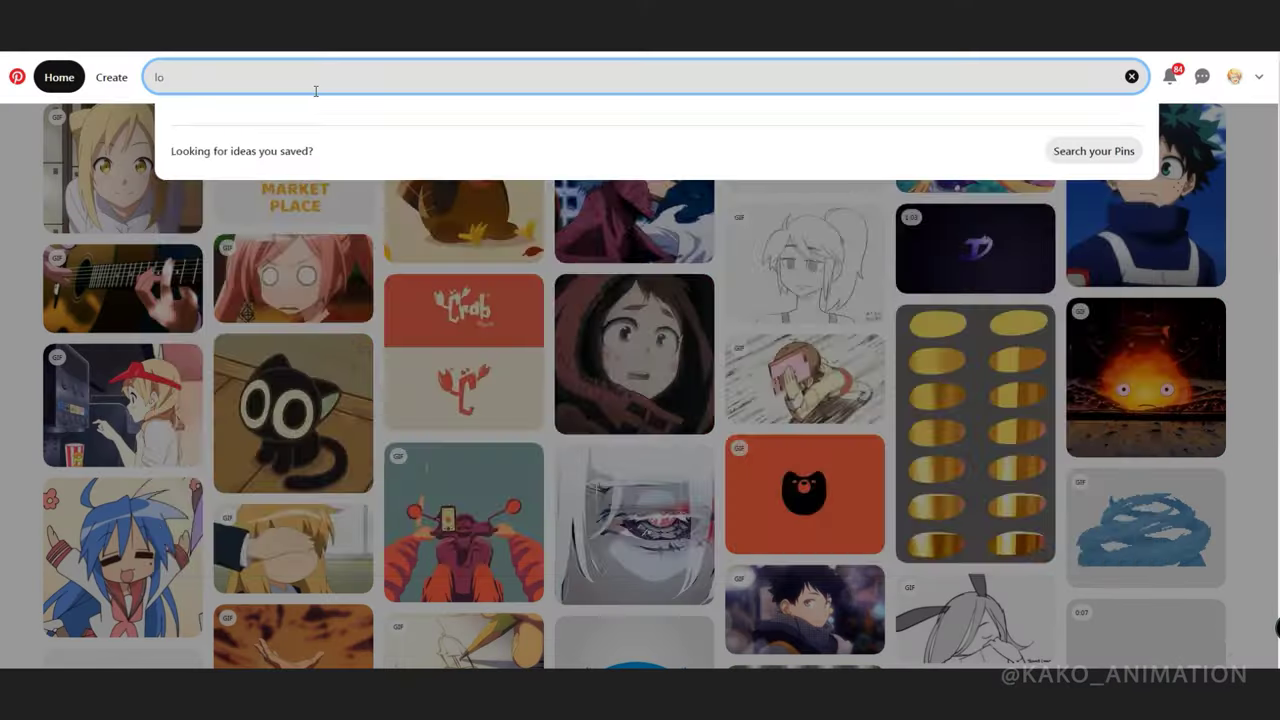
# Search Pinterest for "logo motion" and open one of the logo animation pins.
pyautogui.write('logo motion')
pyautogui.press('Return')
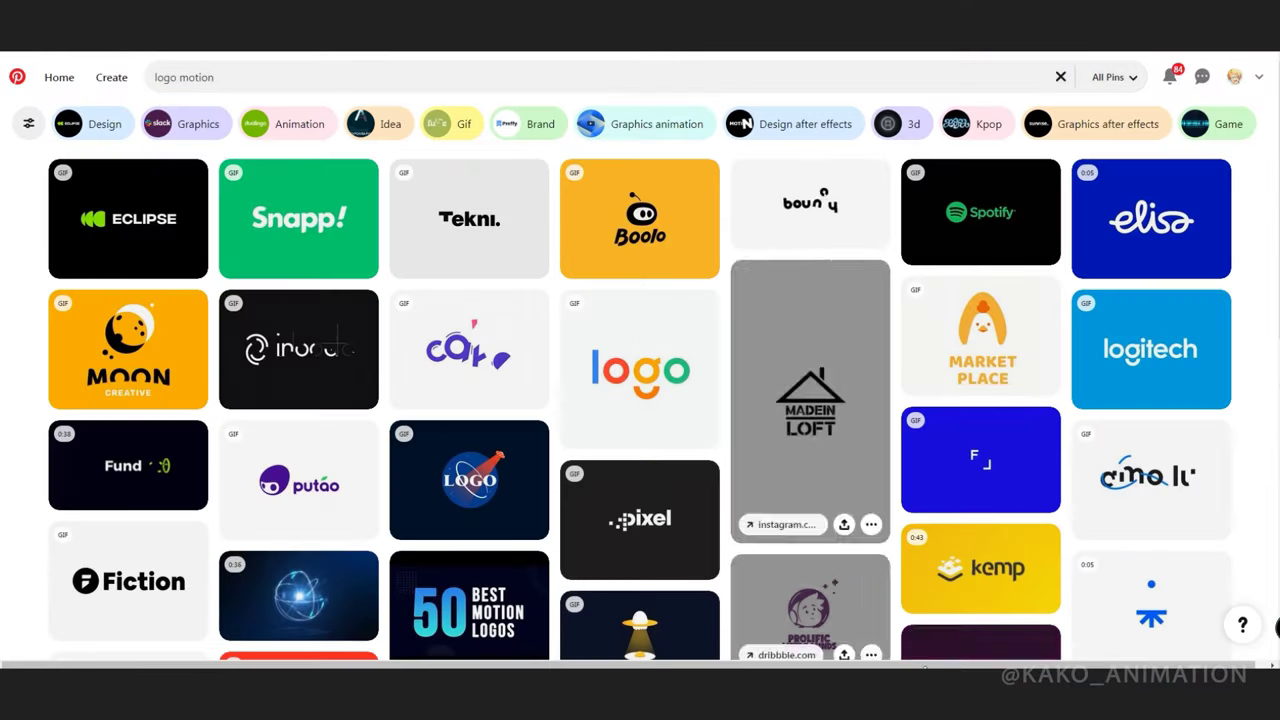
pyautogui.click(830, 615)
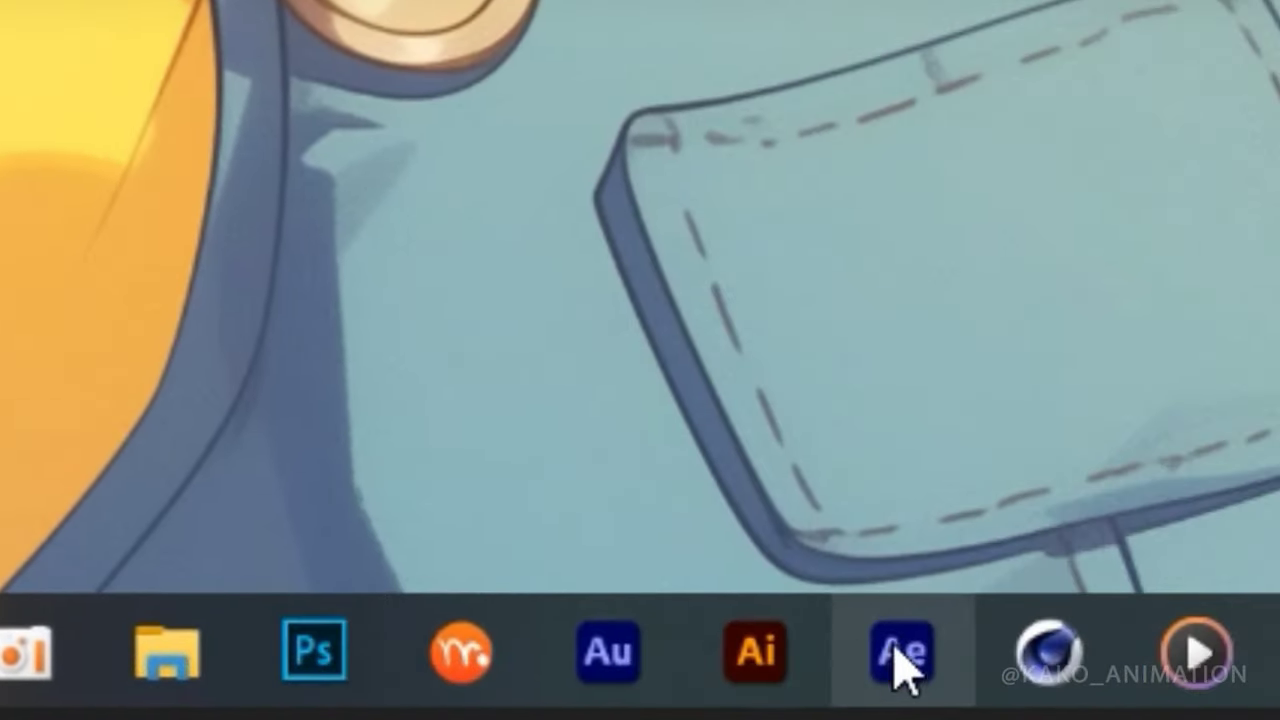
# Switch to After Effects, trace the LEGO letters and the O's inner hole with the Pen tool, and set the letter layers to 100% opacity.
pyautogui.click(903, 648)
pyautogui.click(201, 44)
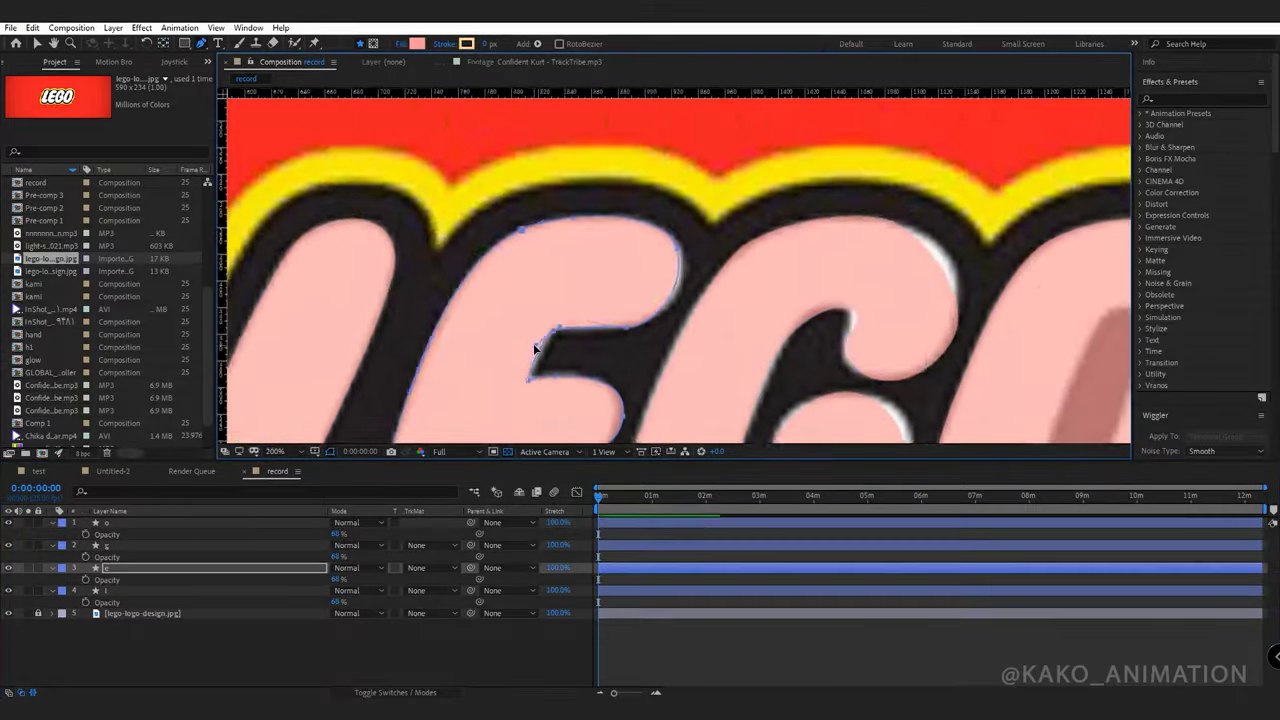
pyautogui.click(486, 239)
pyautogui.click(471, 192)
pyautogui.click(600, 190)
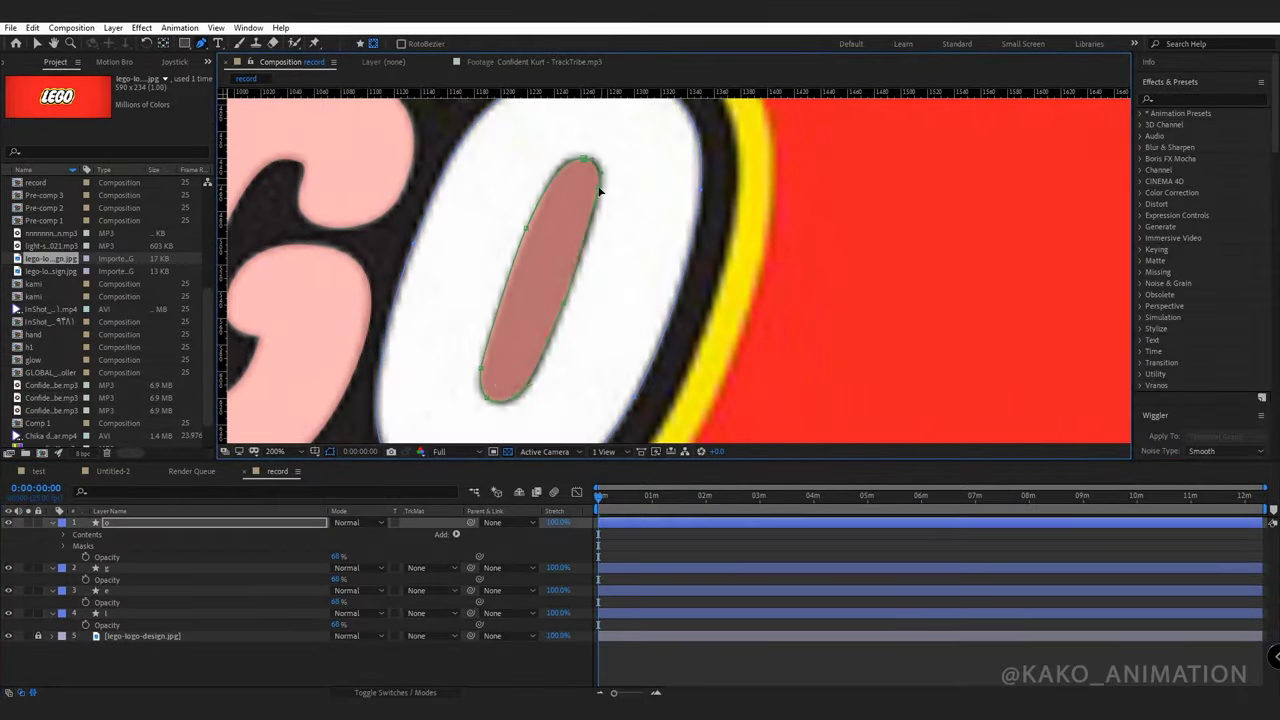
pyautogui.click(357, 557)
pyautogui.click(495, 541)
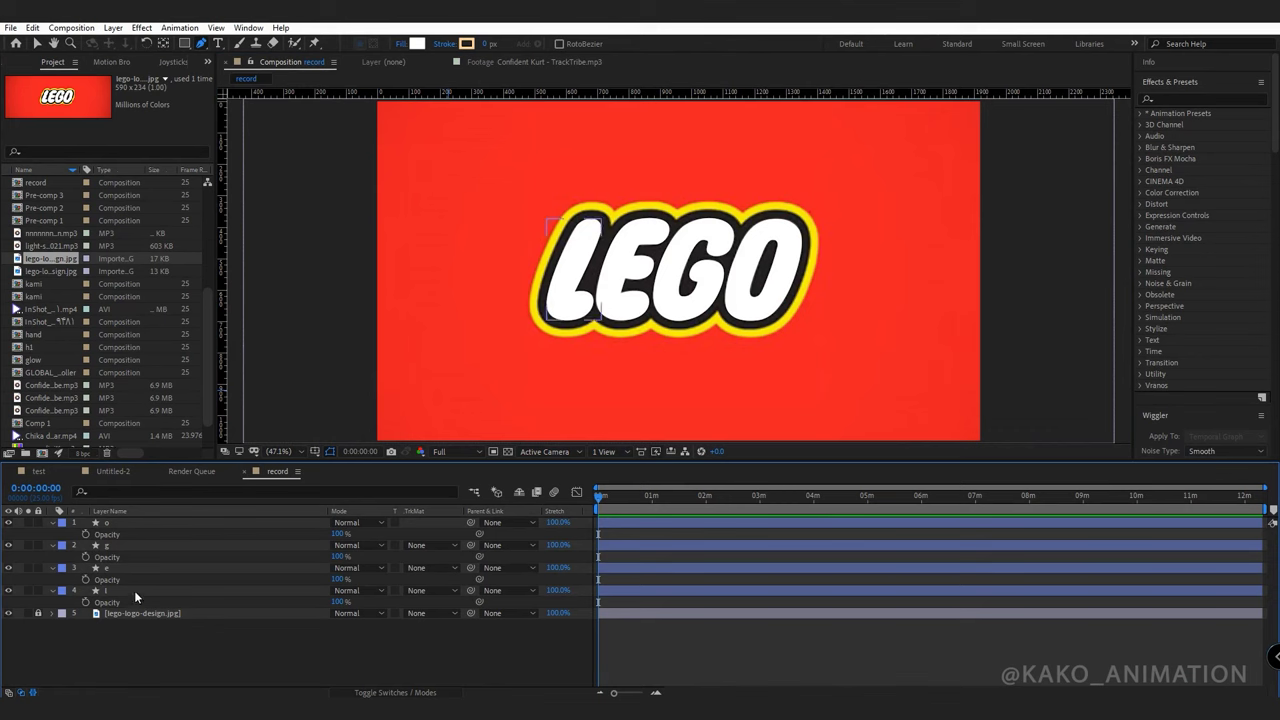
# Duplicate the four letter layers, give the copies a teal label color and place them below the originals.
pyautogui.click(134, 590)
pyautogui.keyDown('shift'); pyautogui.click(134, 522); pyautogui.keyUp('shift')
pyautogui.hotkey('ctrl', 'd')
pyautogui.click(61, 522)
pyautogui.click(100, 490)
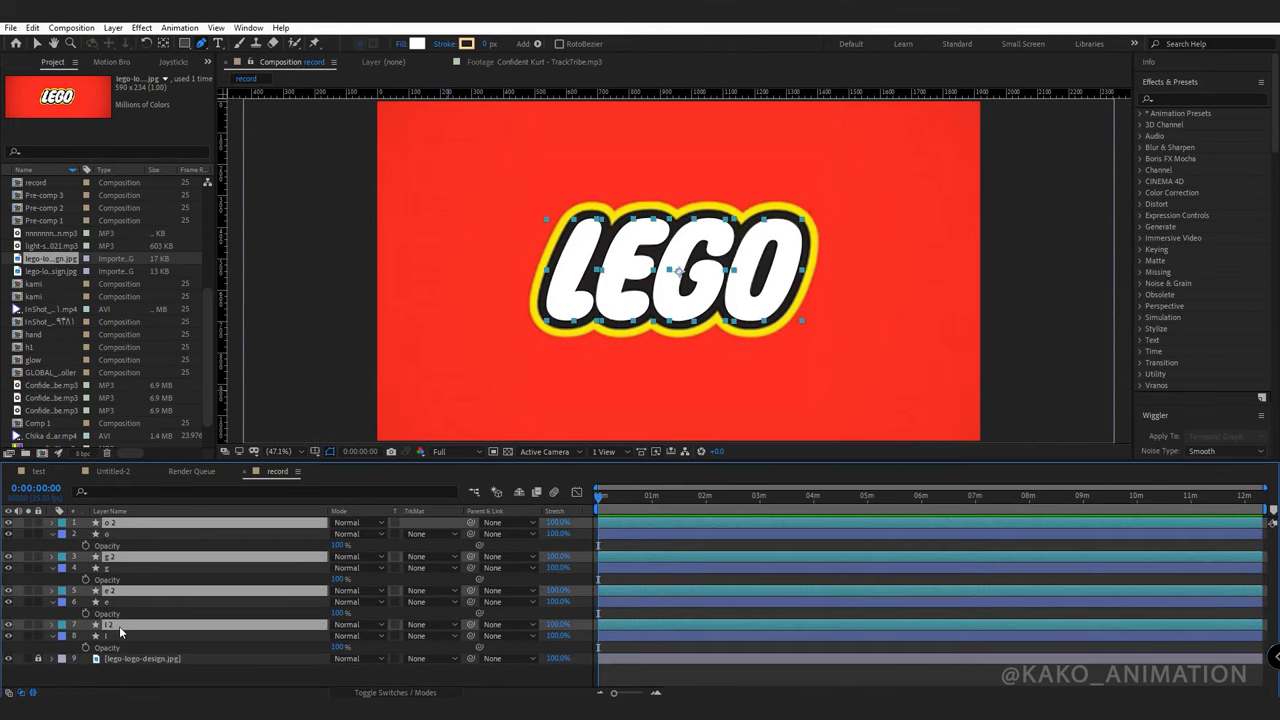
pyautogui.moveTo(120, 628); pyautogui.dragTo(157, 646)
# Give the duplicated letters a 63 px stroke in color 1D2120 and fill the extra O copy with a dark color.
pyautogui.click(466, 43)
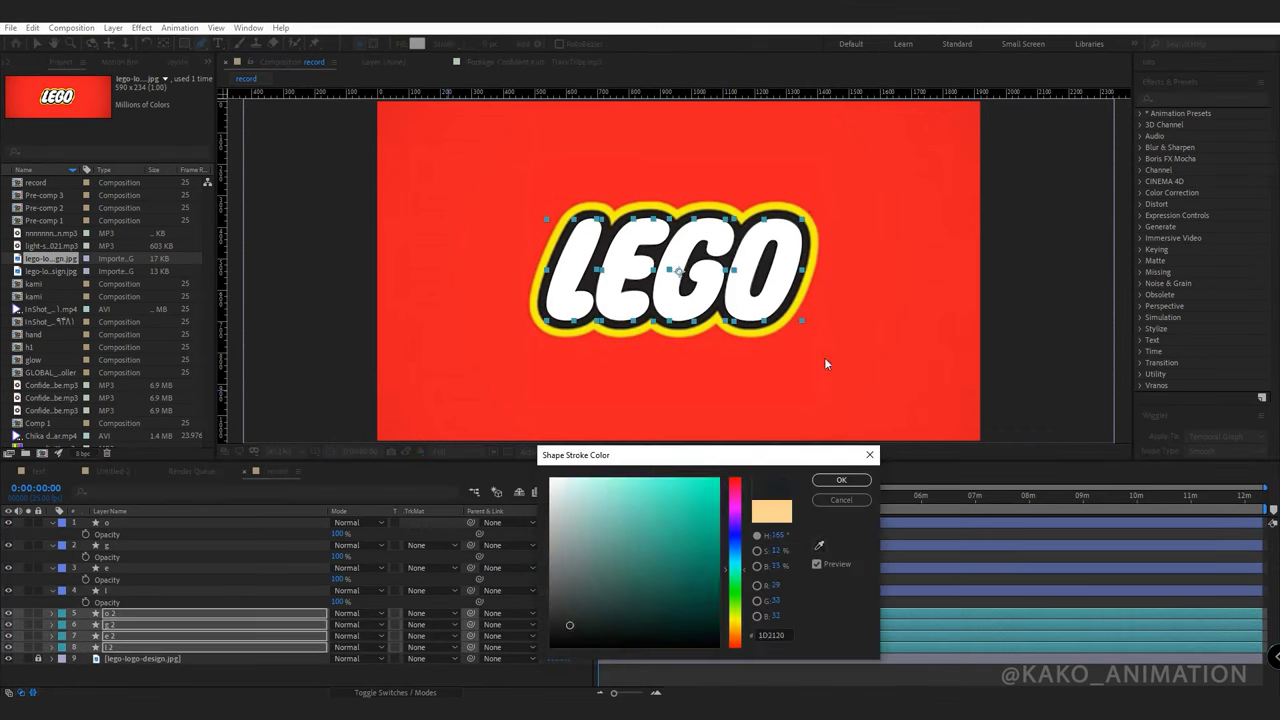
pyautogui.click(841, 480)
pyautogui.click(489, 43)
pyautogui.write('60')
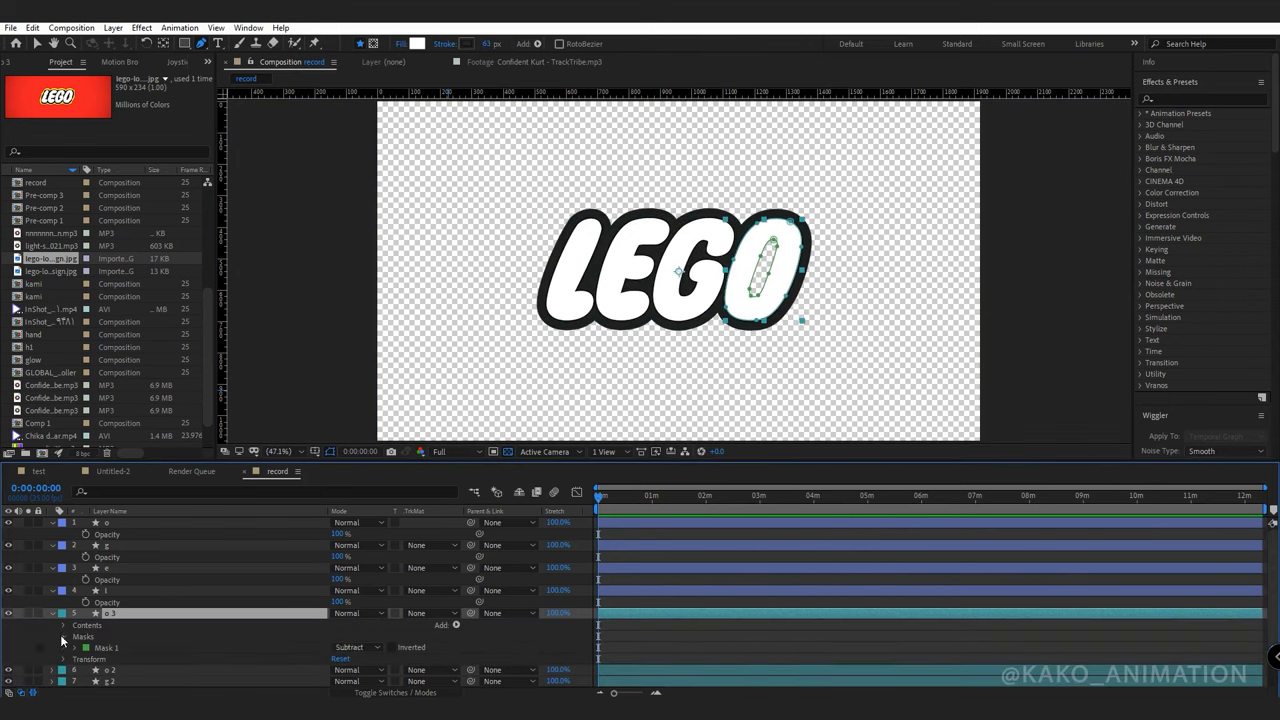
pyautogui.click(417, 43)
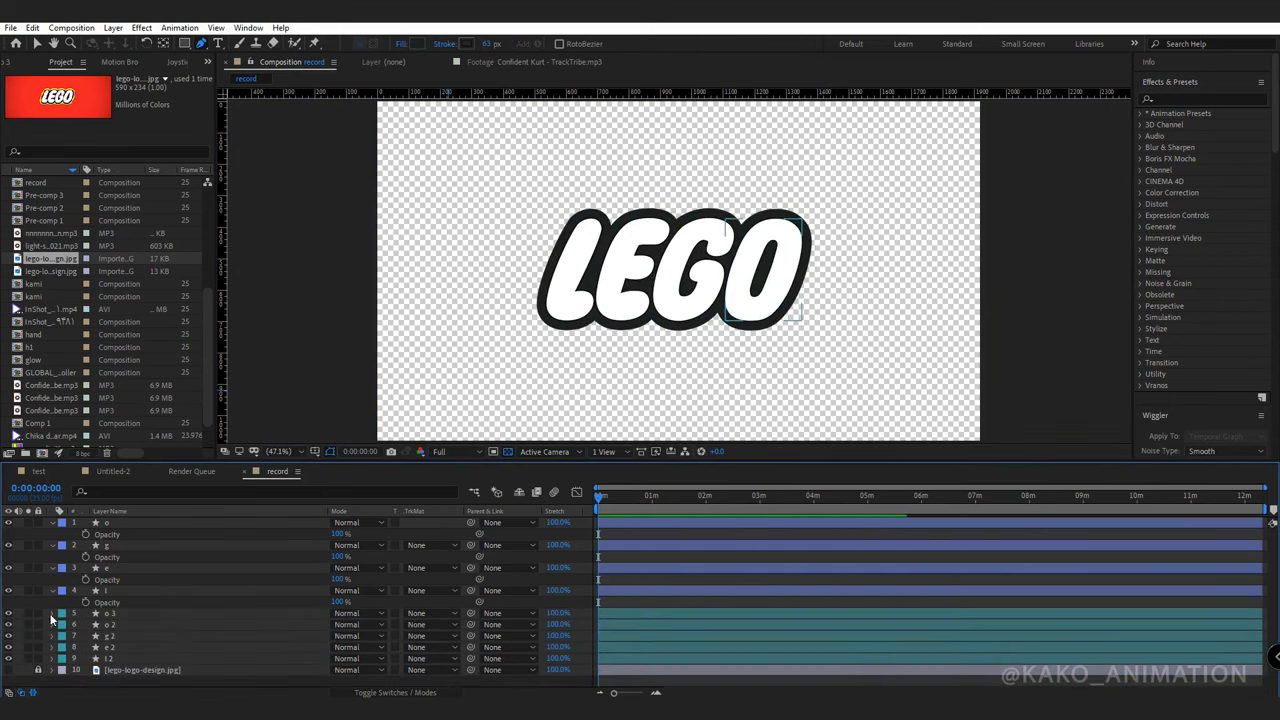
# Parent layer o 3 to o 2, and o 2, g 2, e 2 and l 2 to their matching letter layers.
pyautogui.moveTo(471, 613); pyautogui.dragTo(114, 523)
pyautogui.moveTo(471, 635); pyautogui.dragTo(120, 568)
pyautogui.moveTo(471, 658); pyautogui.dragTo(157, 592)
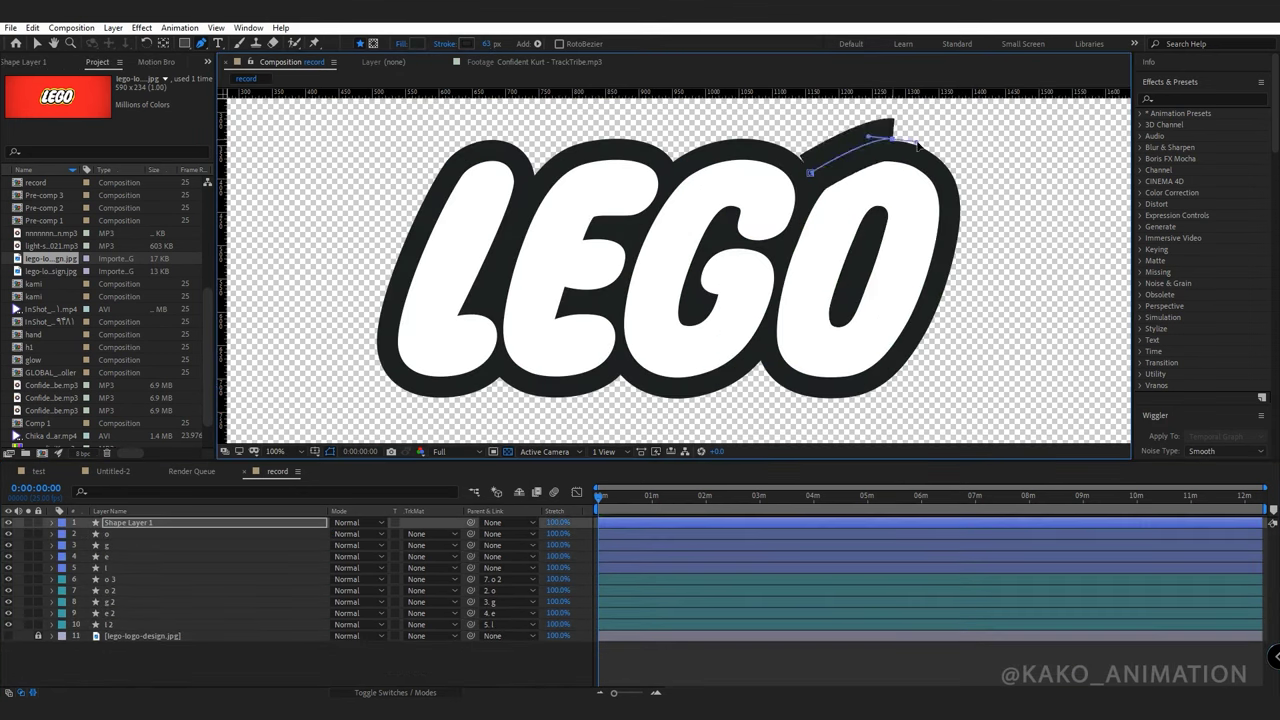
# Trace the outer contour of the whole logo with the Pen tool and give the shape a yellow 38 px stroke.
pyautogui.click(857, 394)
pyautogui.click(371, 323)
pyautogui.click(612, 137)
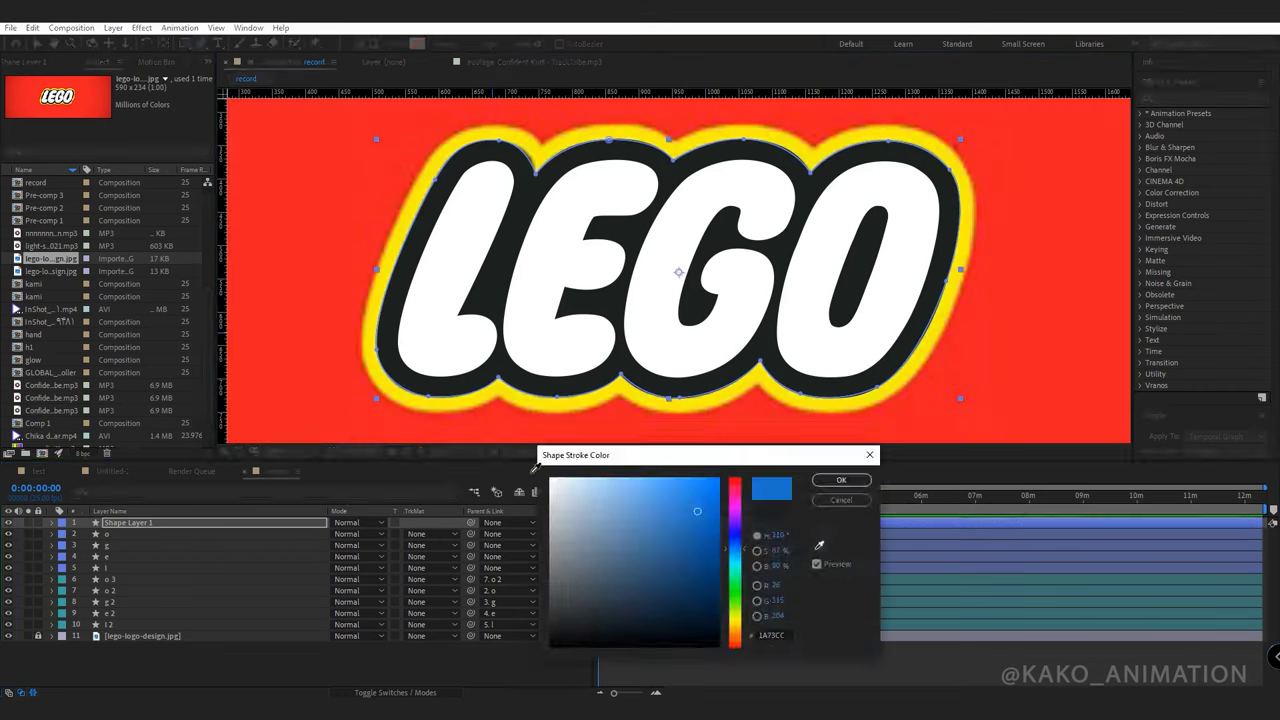
pyautogui.press('Return')
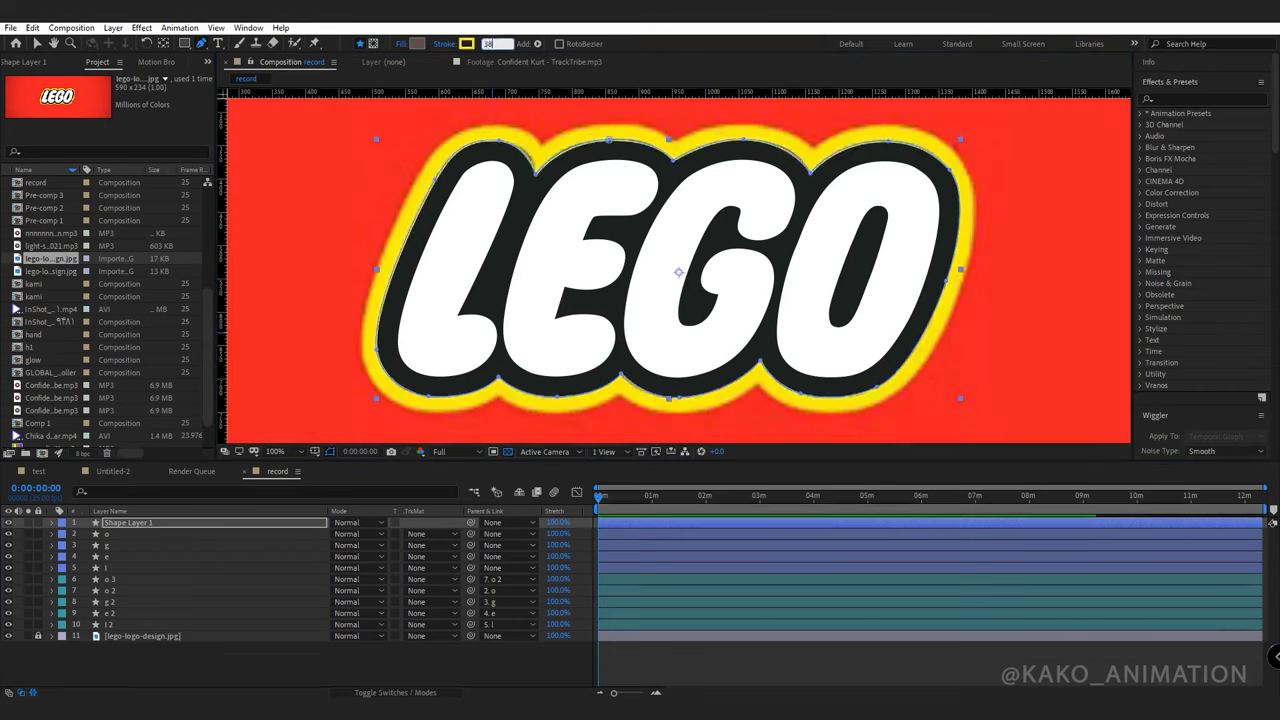
pyautogui.press('Return')
# Hide the lego-logo-design.jpg reference layer and move Shape Layer 1 below all the letter layers.
pyautogui.click(9, 636)
pyautogui.moveTo(145, 523); pyautogui.dragTo(150, 632)
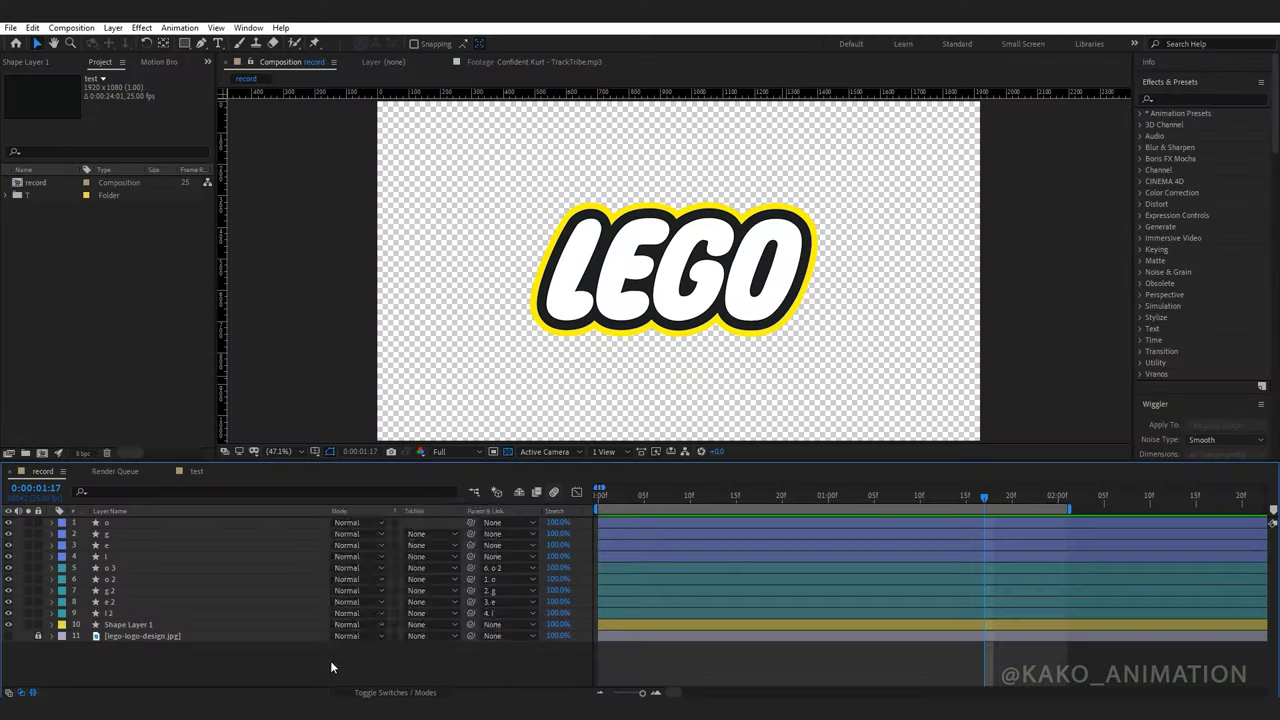
# Create a 1920 x 1080 px solid in the logo's dark outline color and place it beneath Shape Layer 1.
pyautogui.rightClick(330, 660)
pyautogui.moveTo(365, 515)
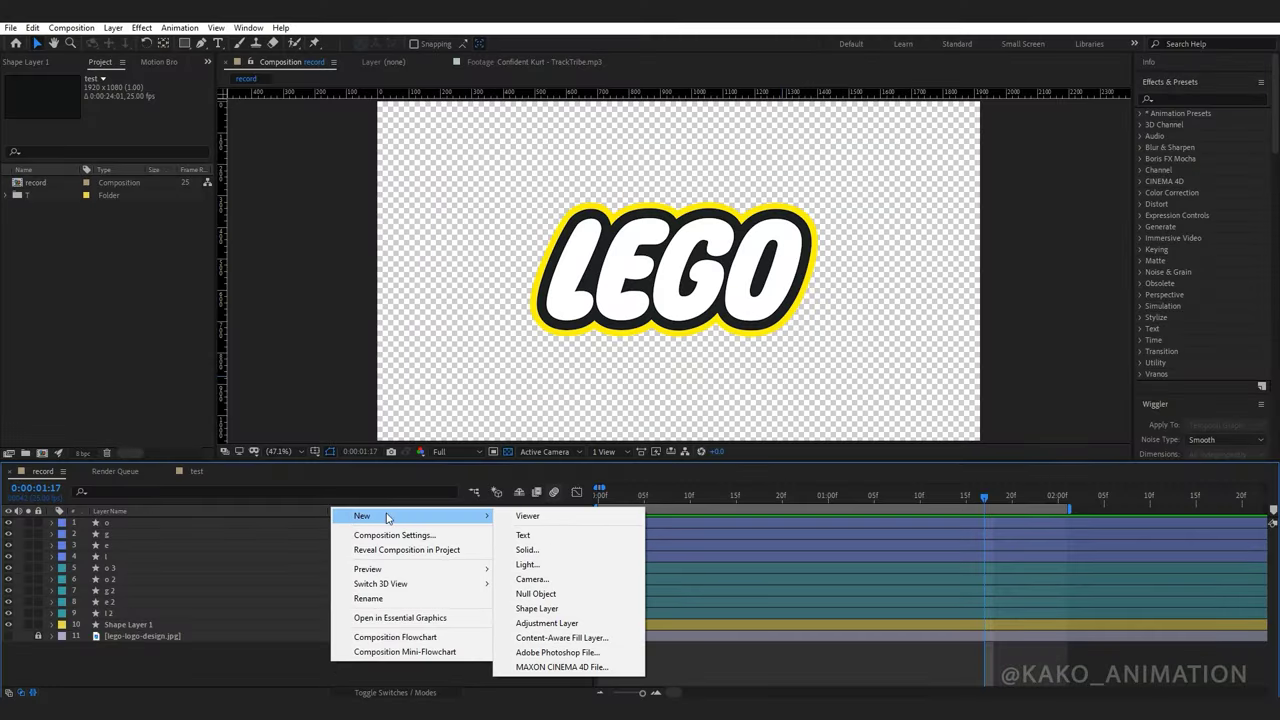
pyautogui.click(526, 550)
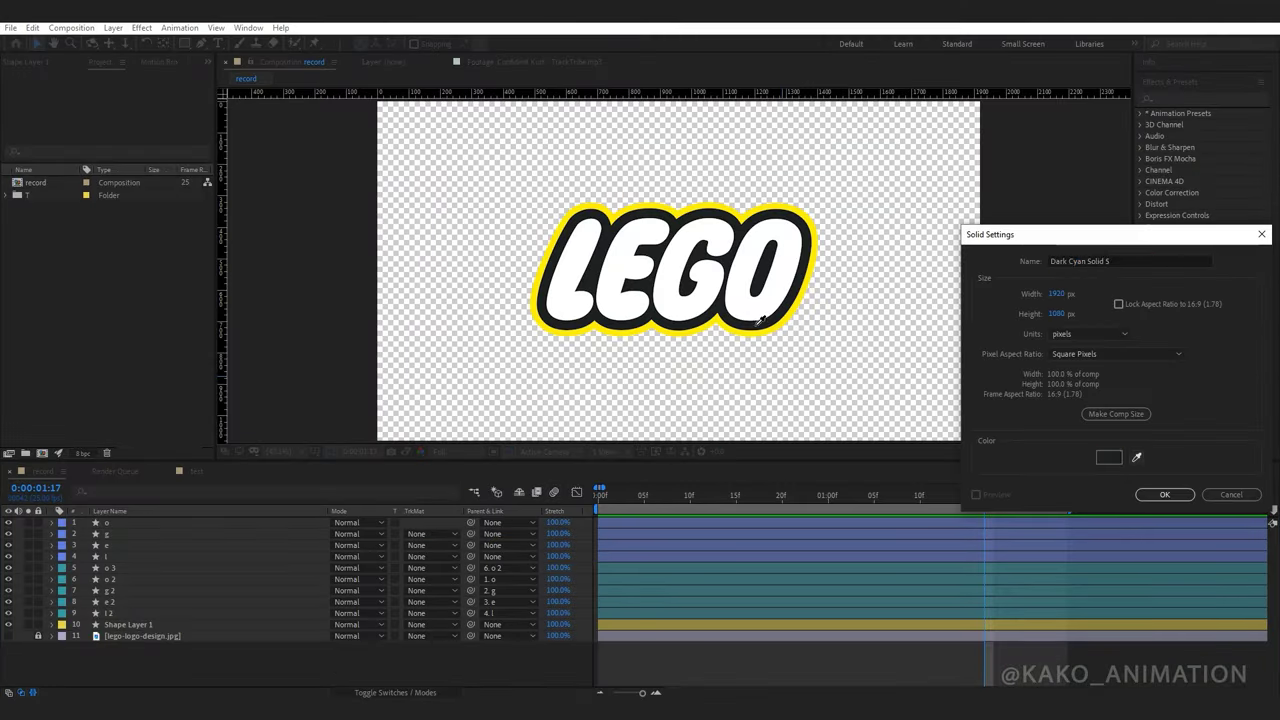
pyautogui.click(1164, 494)
pyautogui.moveTo(182, 576); pyautogui.dragTo(166, 640)
# Add a null object to the composition and rename it "lego".
pyautogui.rightClick(168, 668)
pyautogui.moveTo(197, 524)
pyautogui.click(370, 601)
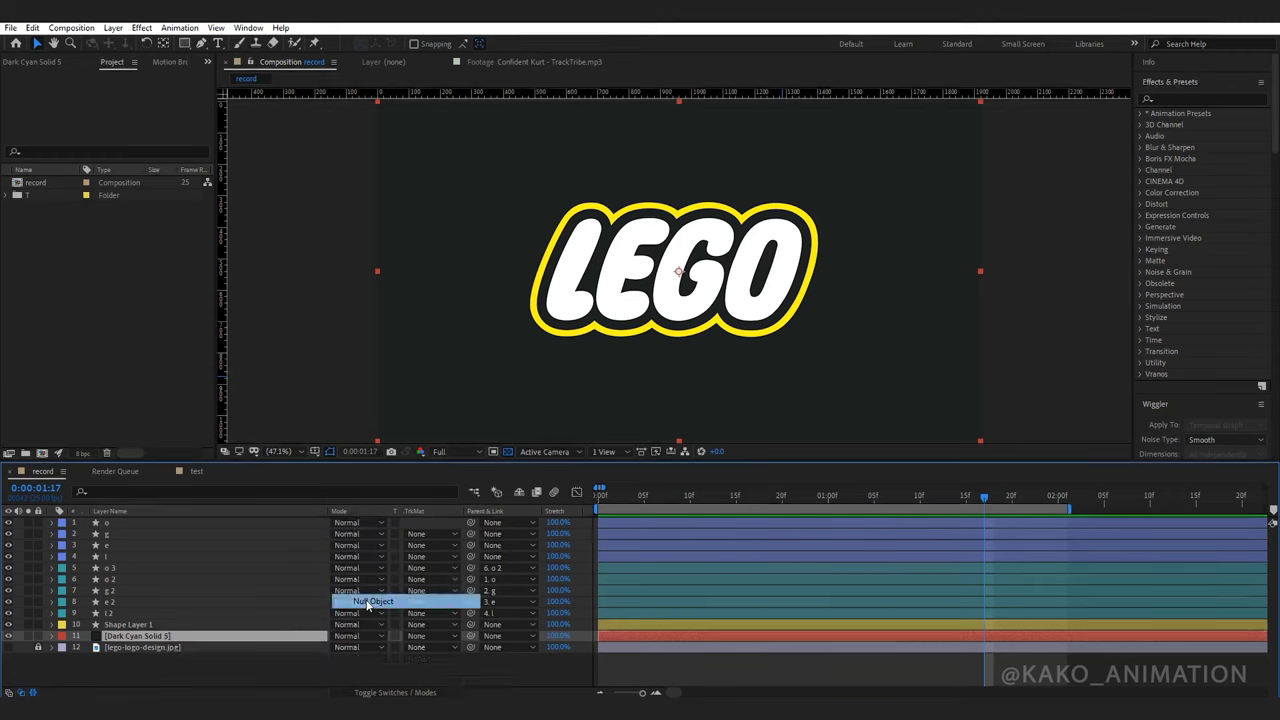
pyautogui.rightClick(74, 527)
pyautogui.click(133, 508)
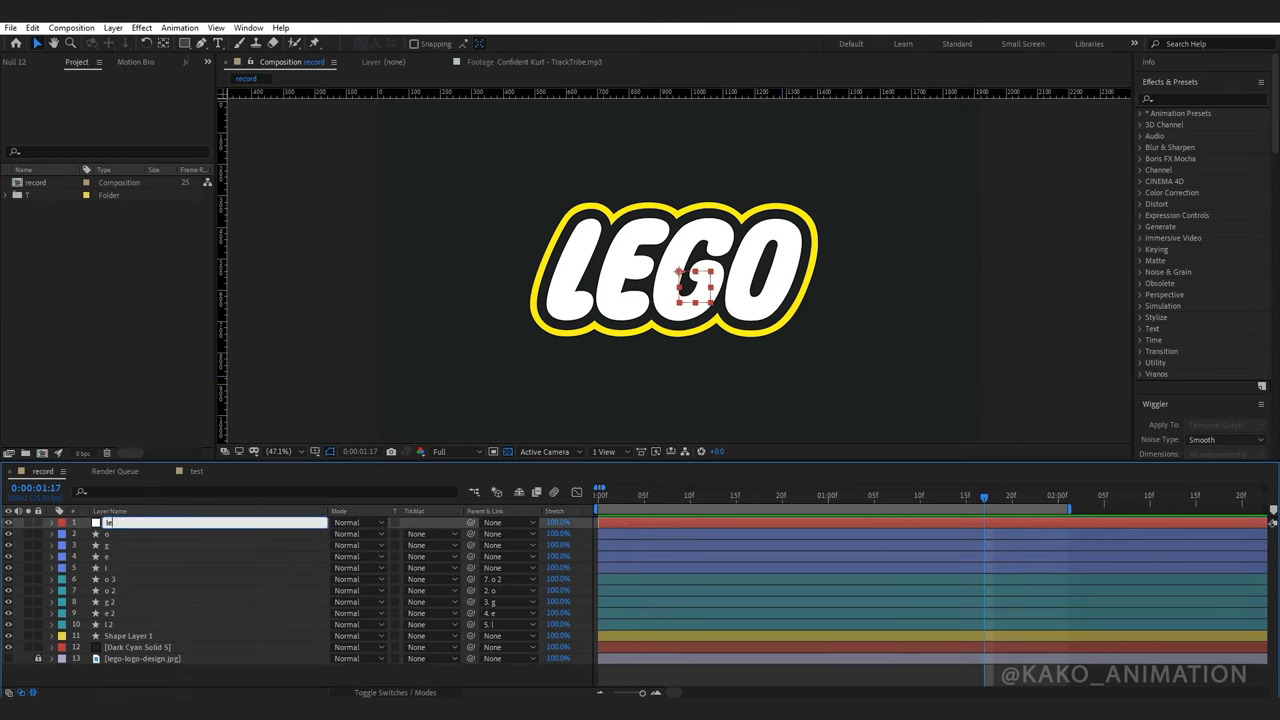
pyautogui.write('lego')
pyautogui.press('Return')
# Parent the o, g, e and l letter layers and Shape Layer 1 to the lego null.
pyautogui.click(128, 529)
pyautogui.keyDown('shift'); pyautogui.click(118, 570); pyautogui.keyUp('shift')
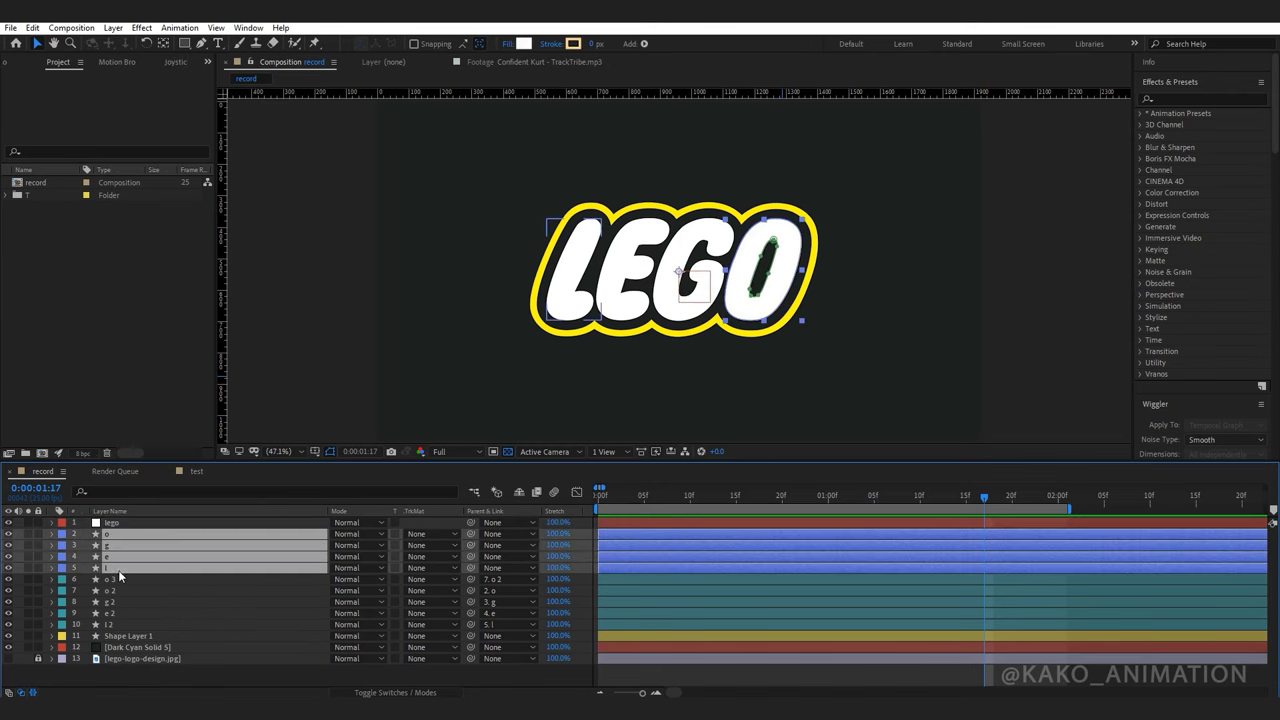
pyautogui.moveTo(468, 535); pyautogui.dragTo(178, 526)
pyautogui.click(137, 633)
pyautogui.moveTo(470, 636); pyautogui.dragTo(107, 527)
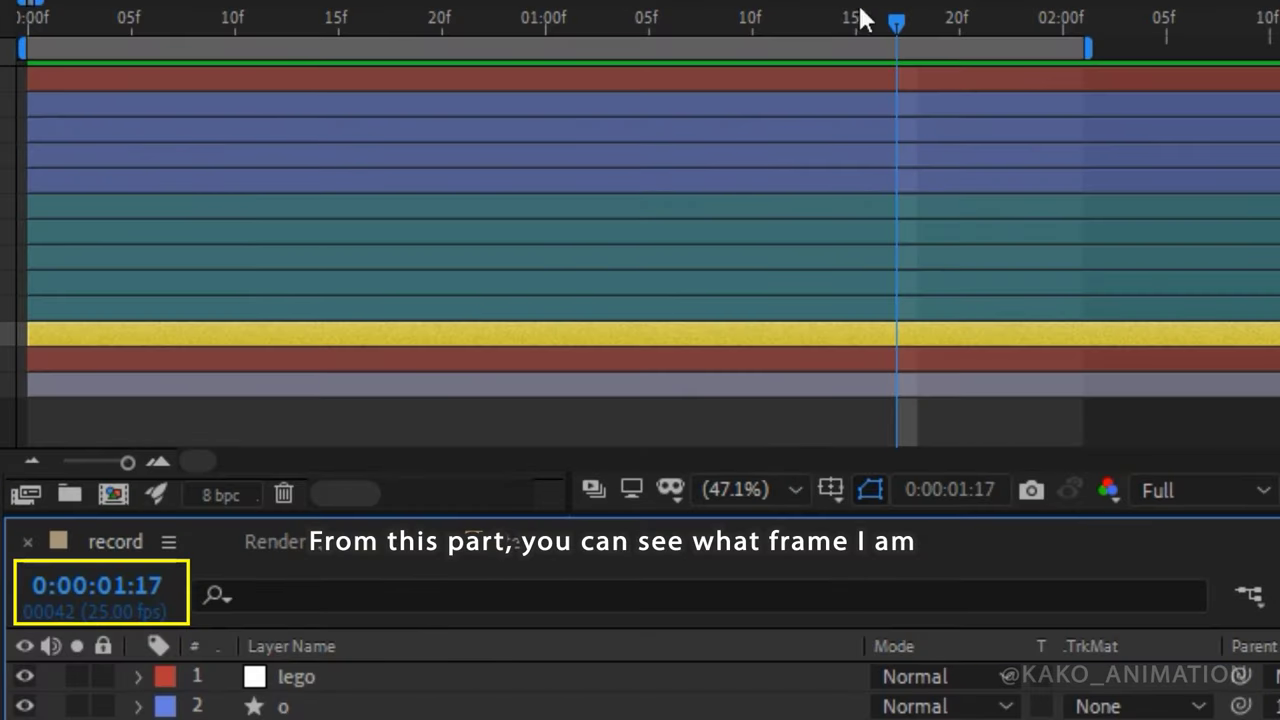
# Add a Scale keyframe of 0% to the l layer at 0:00:00:00.
pyautogui.moveTo(862, 18)
pyautogui.mouseDown()
pyautogui.moveTo(874, 18)
pyautogui.moveTo(709, 29)
pyautogui.moveTo(877, 38)
pyautogui.mouseUp()
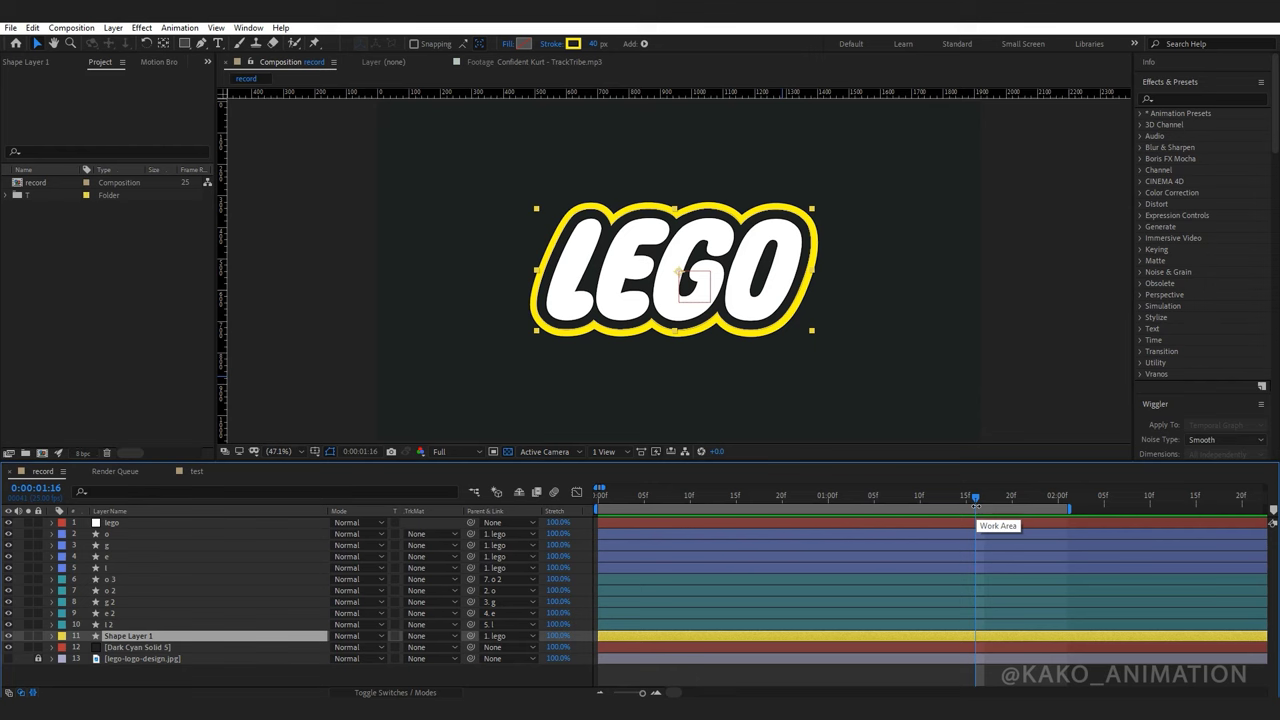
pyautogui.click(108, 568)
pyautogui.press('s')
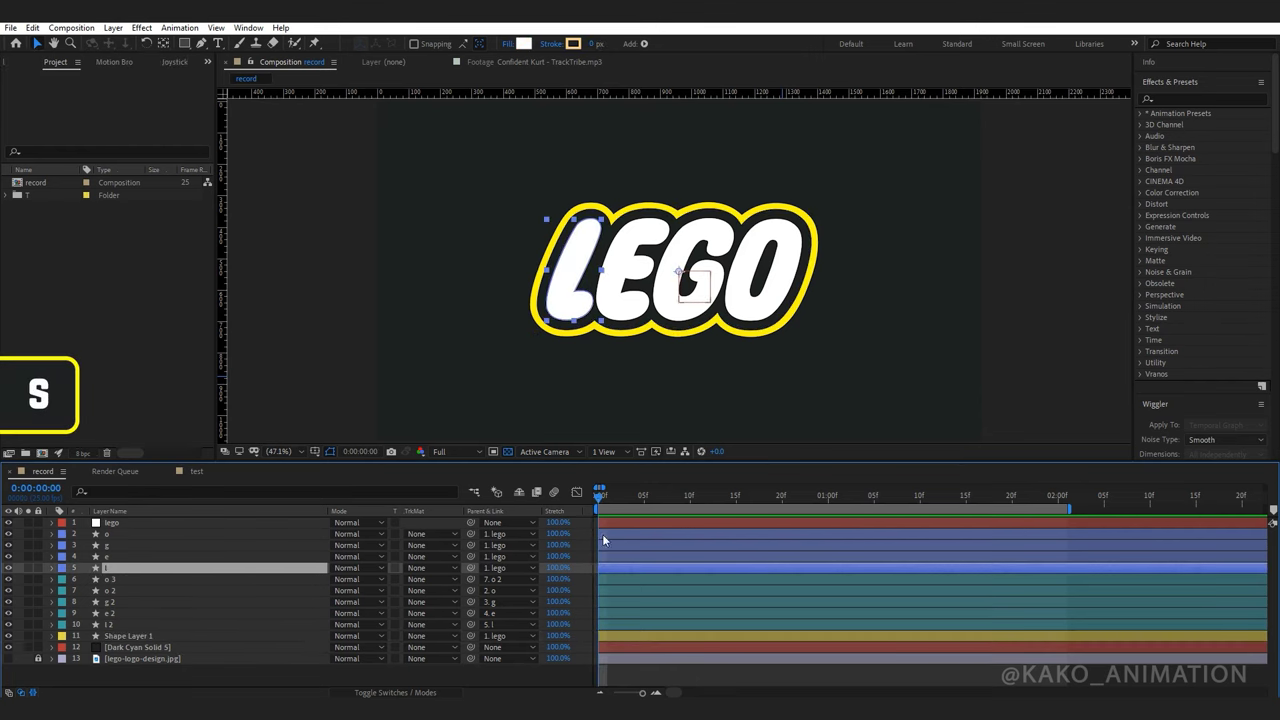
pyautogui.click(86, 579)
pyautogui.press('Return')
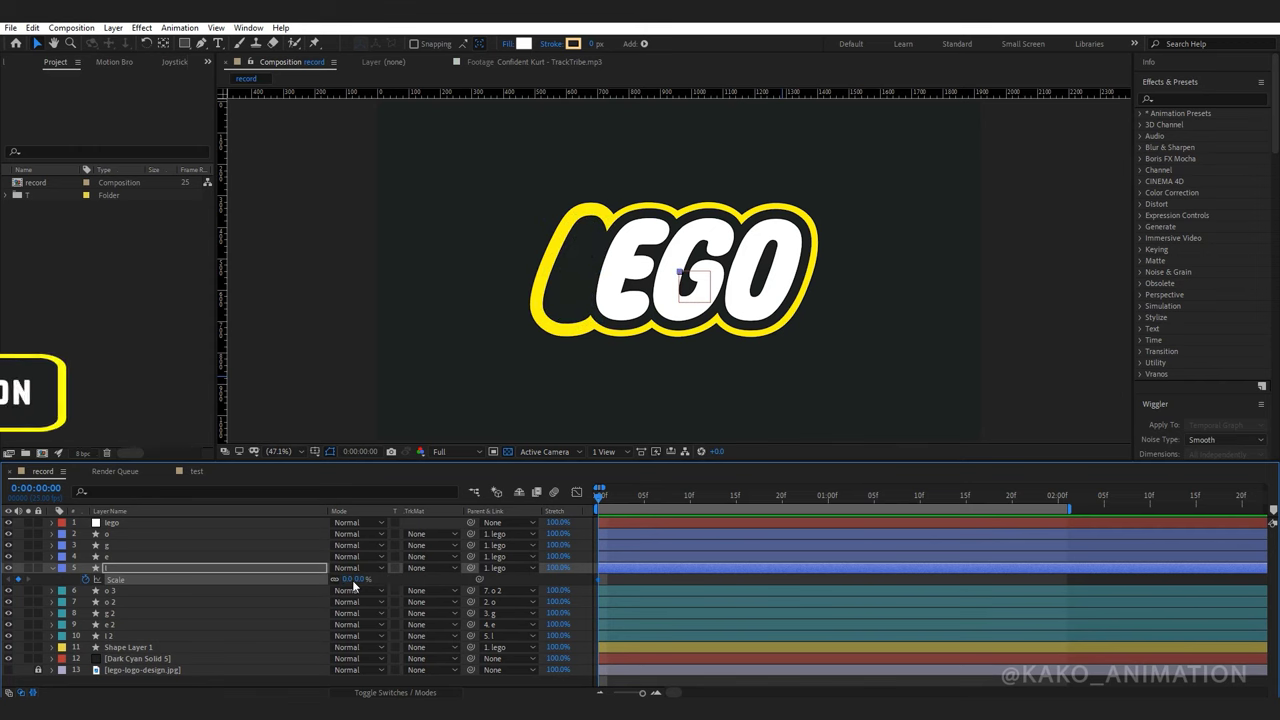
# Add Scale keyframes to the l layer of 126% at frame 10, 84% at frame 22 and 100% at 0:00:01:09.
pyautogui.press('Return')
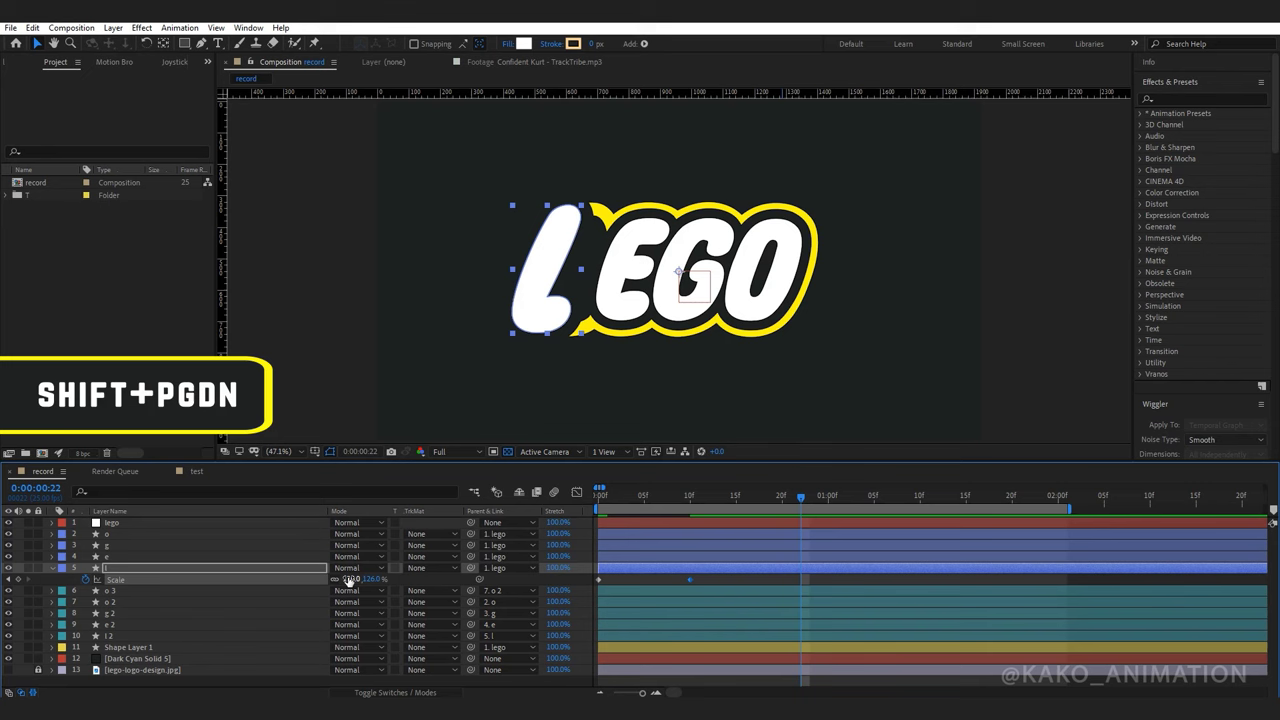
pyautogui.click(349, 580)
pyautogui.write('84')
pyautogui.press('Return')
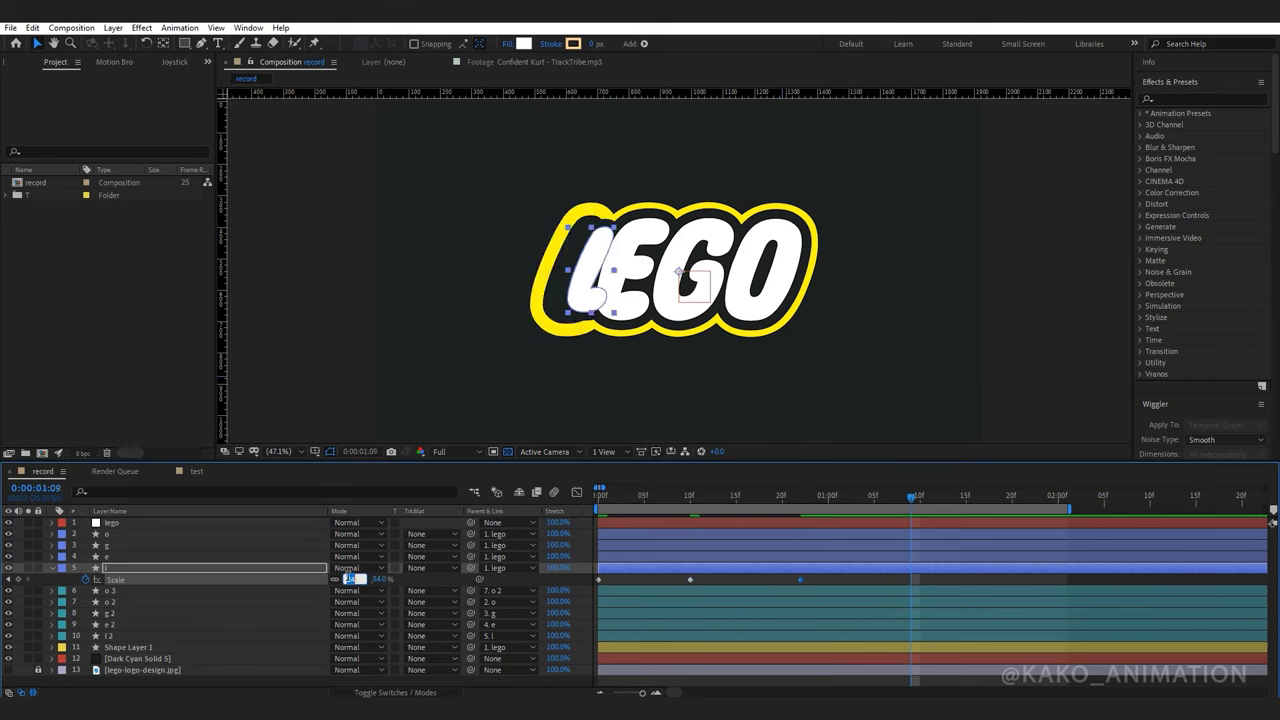
pyautogui.write('100')
pyautogui.press('Return')
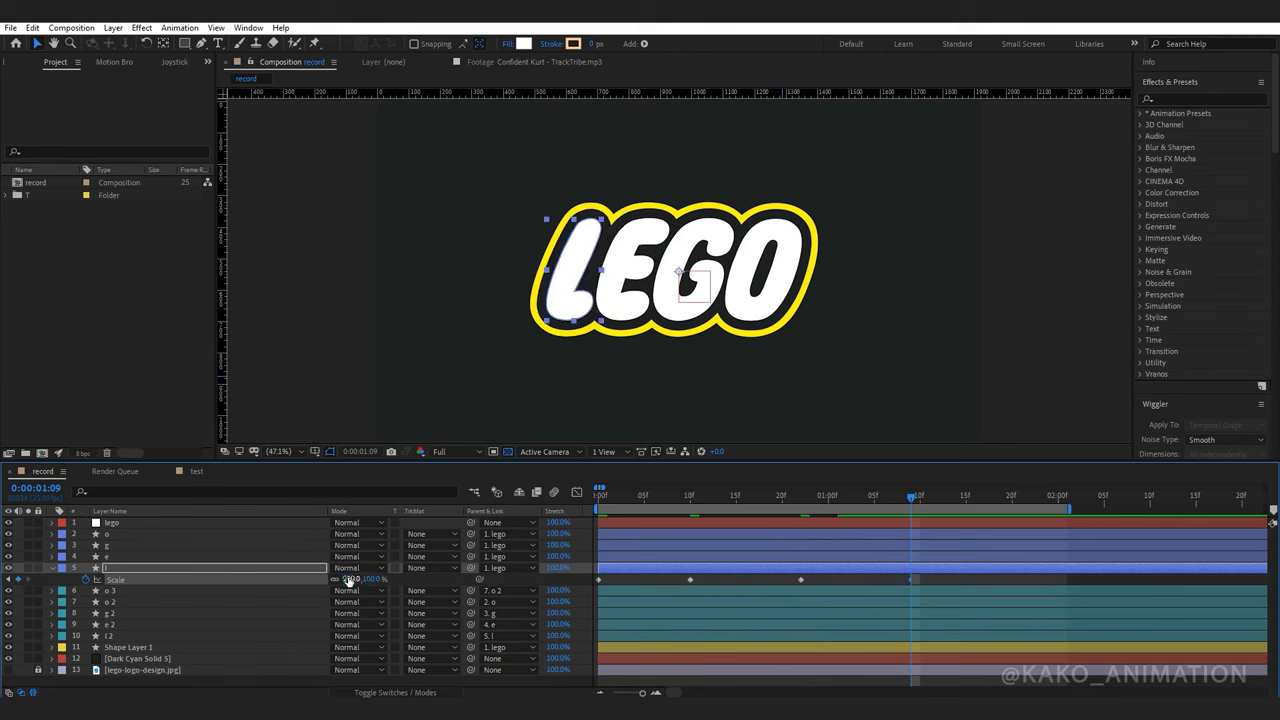
# Apply Easy Ease to all four Scale keyframes of the l layer.
pyautogui.moveTo(953, 574); pyautogui.dragTo(578, 581)
pyautogui.press('F9')
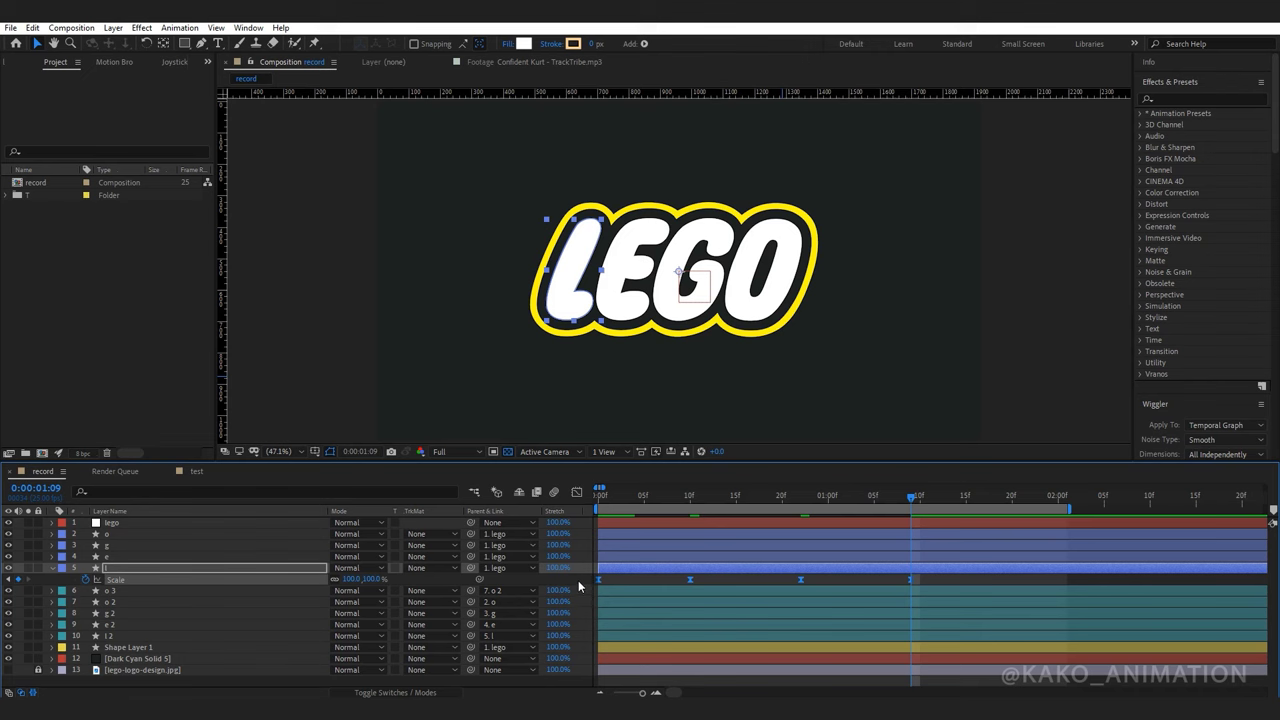
# Copy the l layer's four Scale keyframes and paste them onto the e layer starting at frame 3.
pyautogui.click(576, 490)
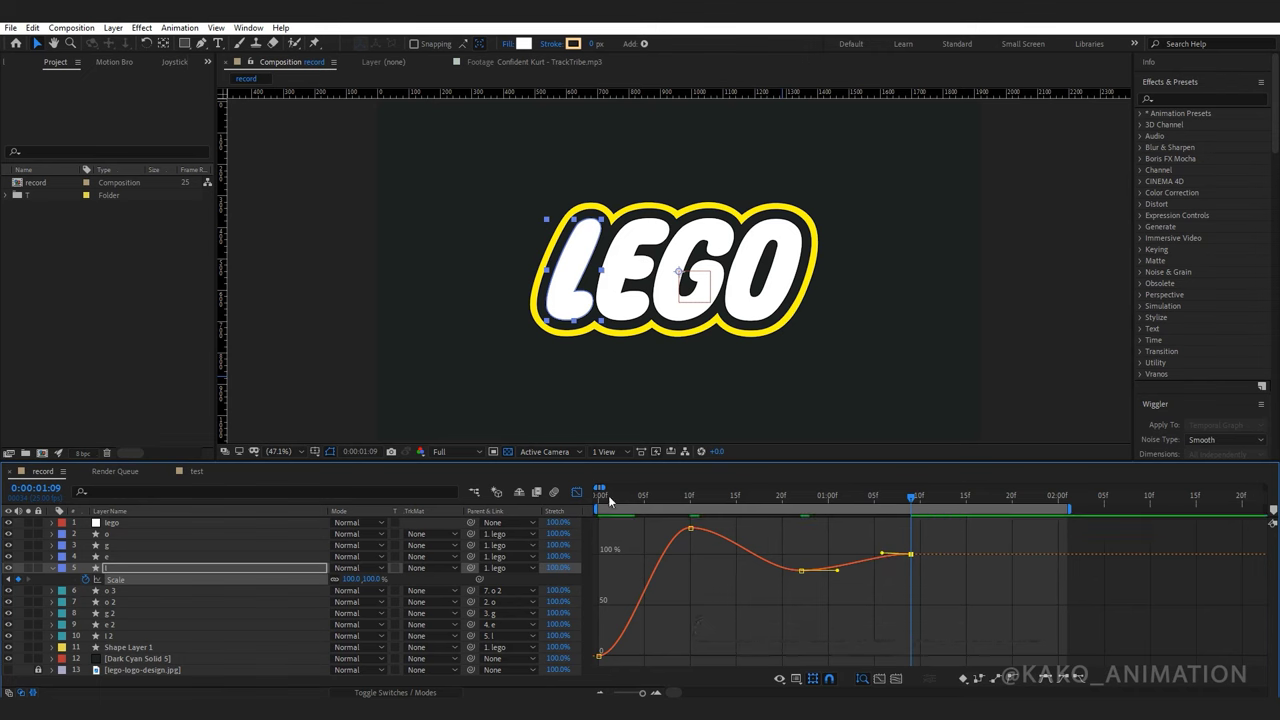
pyautogui.hotkey('shift', 'F3')
pyautogui.moveTo(917, 590); pyautogui.dragTo(588, 586)
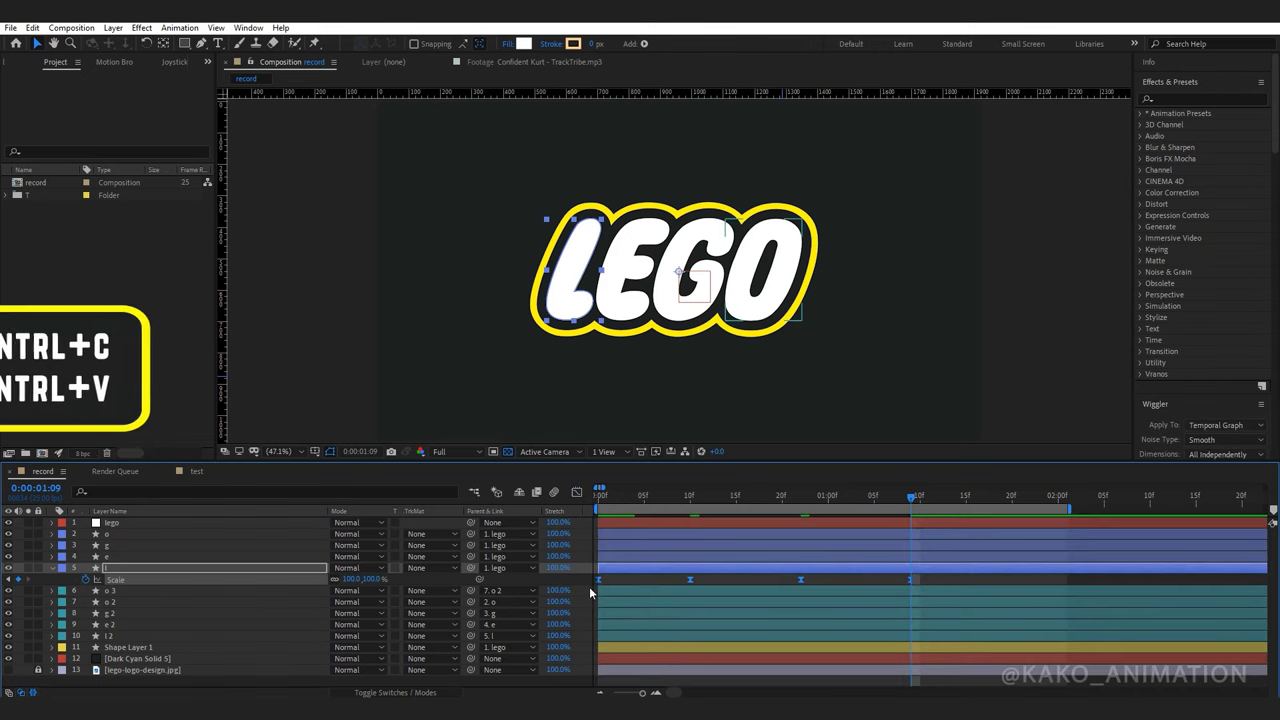
pyautogui.click(141, 558)
pyautogui.press('Home')
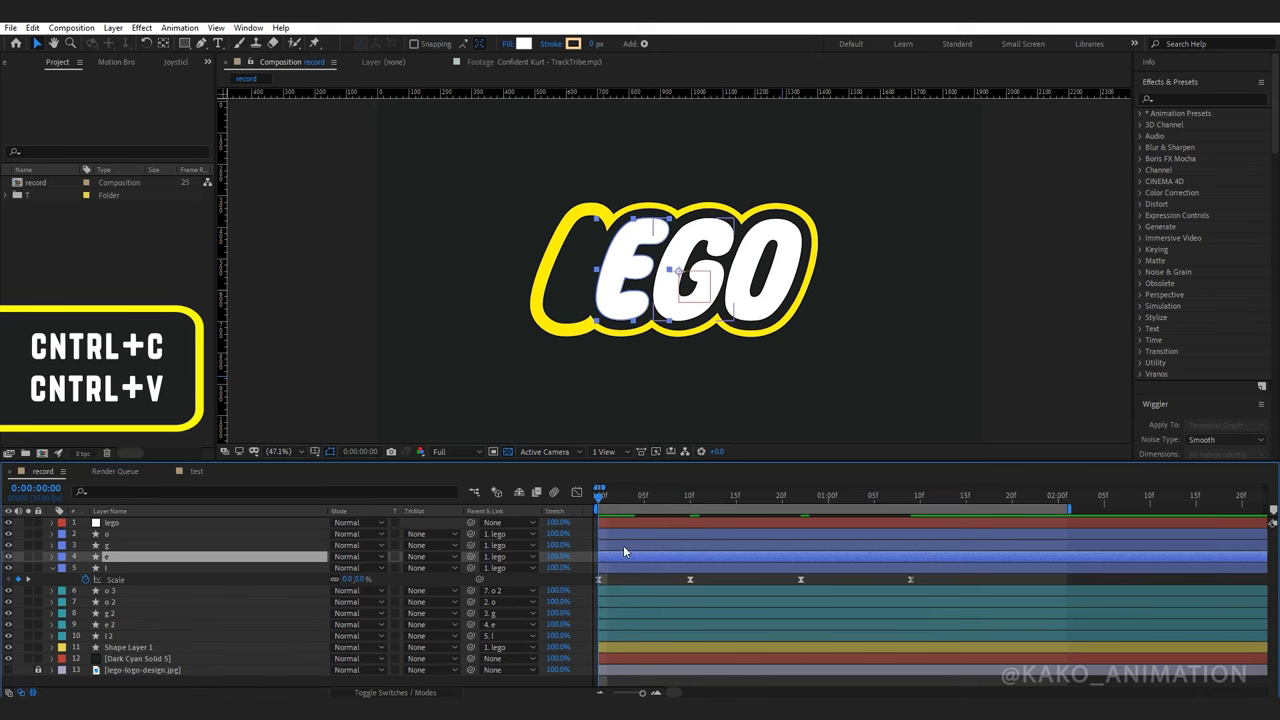
pyautogui.press('pagedown')
pyautogui.press('pagedown')
pyautogui.press('pagedown')
pyautogui.hotkey('ctrl', 'v')
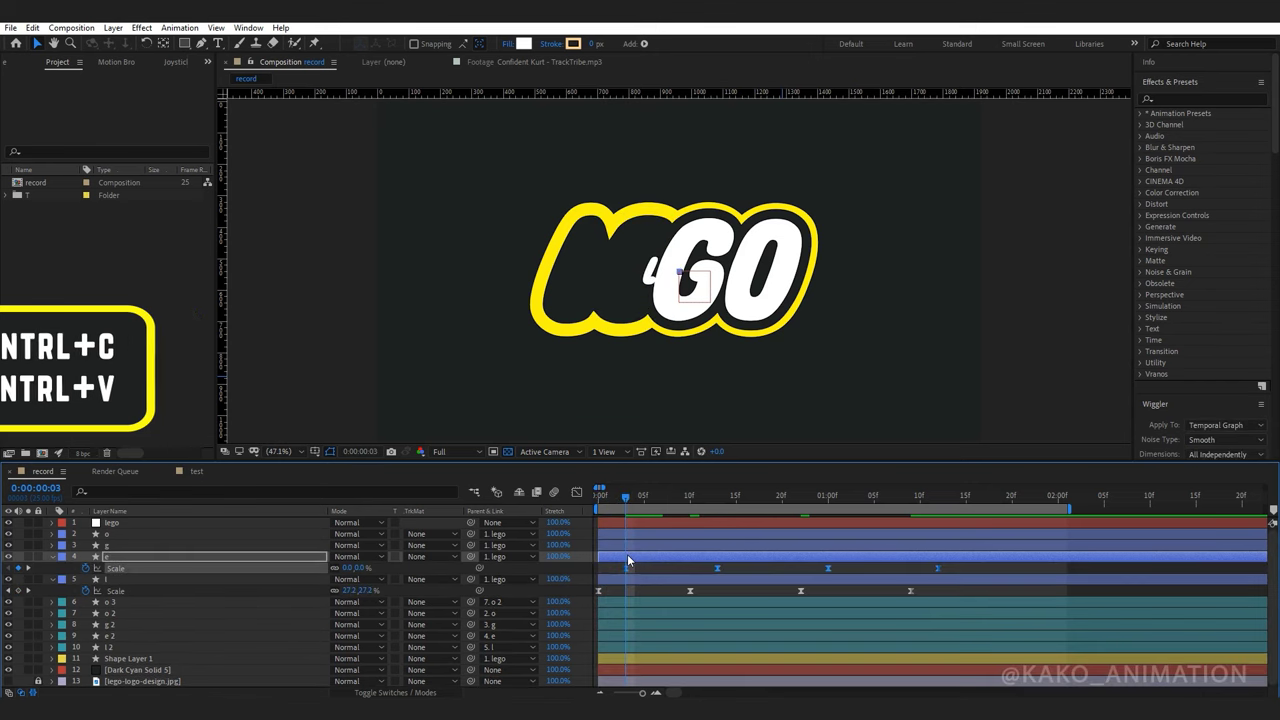
# Paste the copied Scale keyframes onto the g layer starting at frame 6.
pyautogui.click(634, 546)
pyautogui.press('pagedown')
pyautogui.press('pagedown')
pyautogui.press('pagedown')
pyautogui.hotkey('ctrl', 'v')
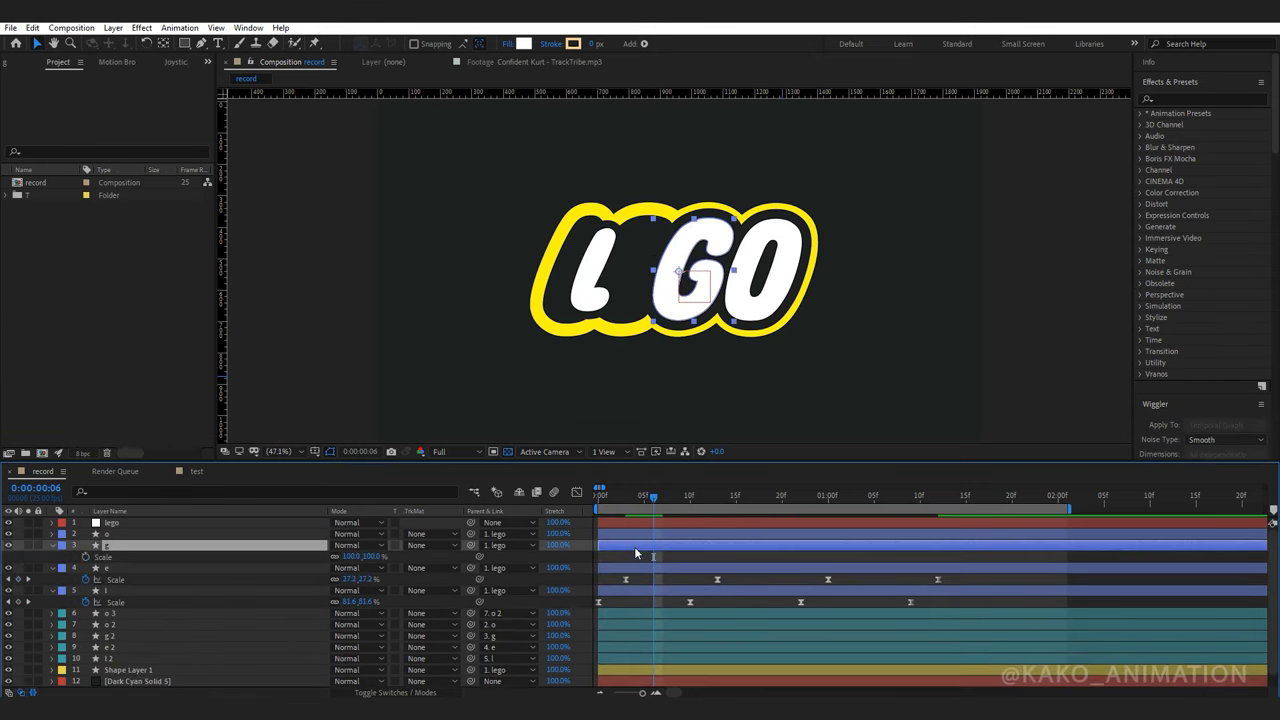
# Paste the copied Scale keyframes onto the o layer starting at frame 9 and preview the letter animation.
pyautogui.click(650, 535)
pyautogui.press('pagedown')
pyautogui.press('pagedown')
pyautogui.press('pagedown')
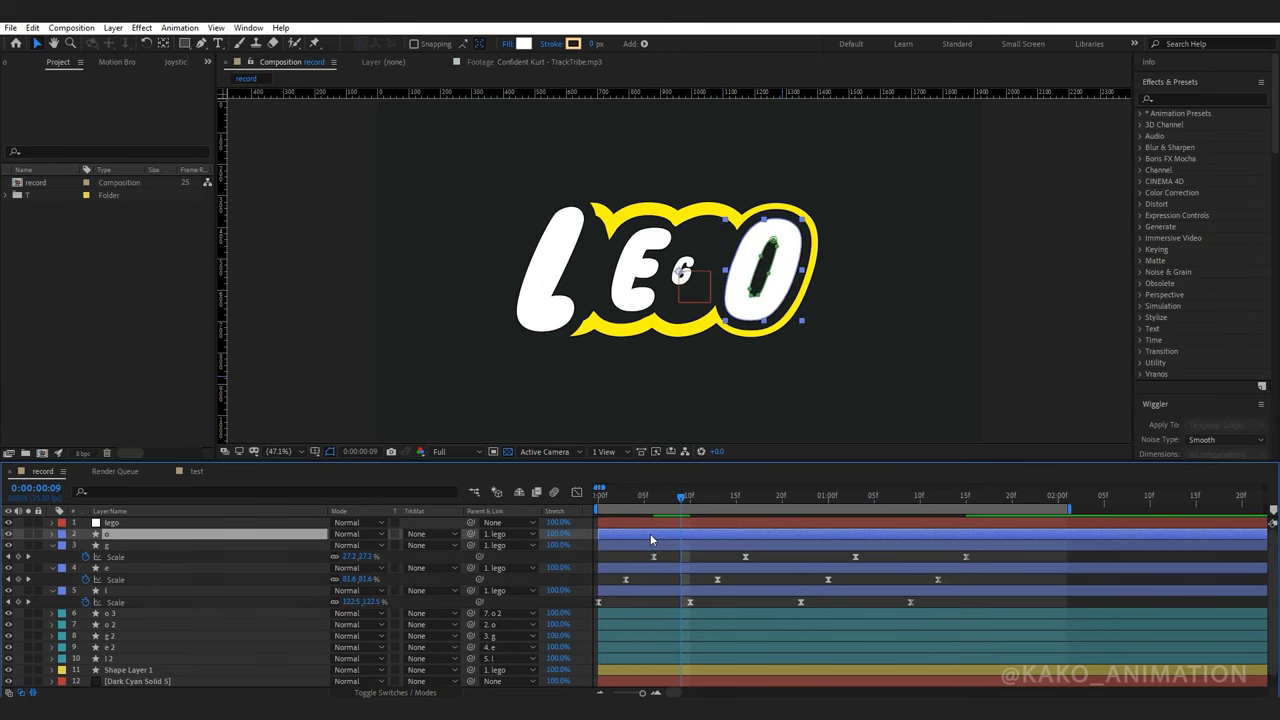
pyautogui.hotkey('ctrl', 'v')
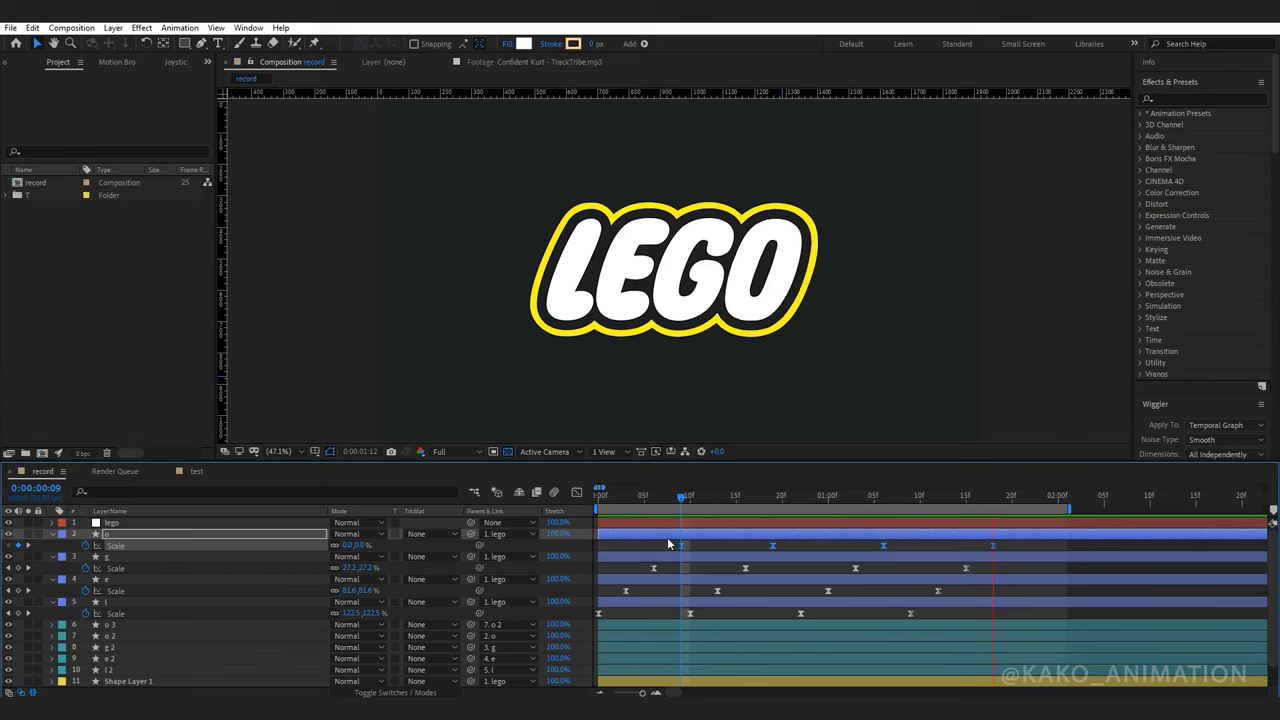
pyautogui.press('space')
# Add a Trim Paths operator to the yellow outline in Shape Layer 1.
pyautogui.click(1000, 681)
pyautogui.moveTo(1273, 585); pyautogui.dragTo(1275, 604)
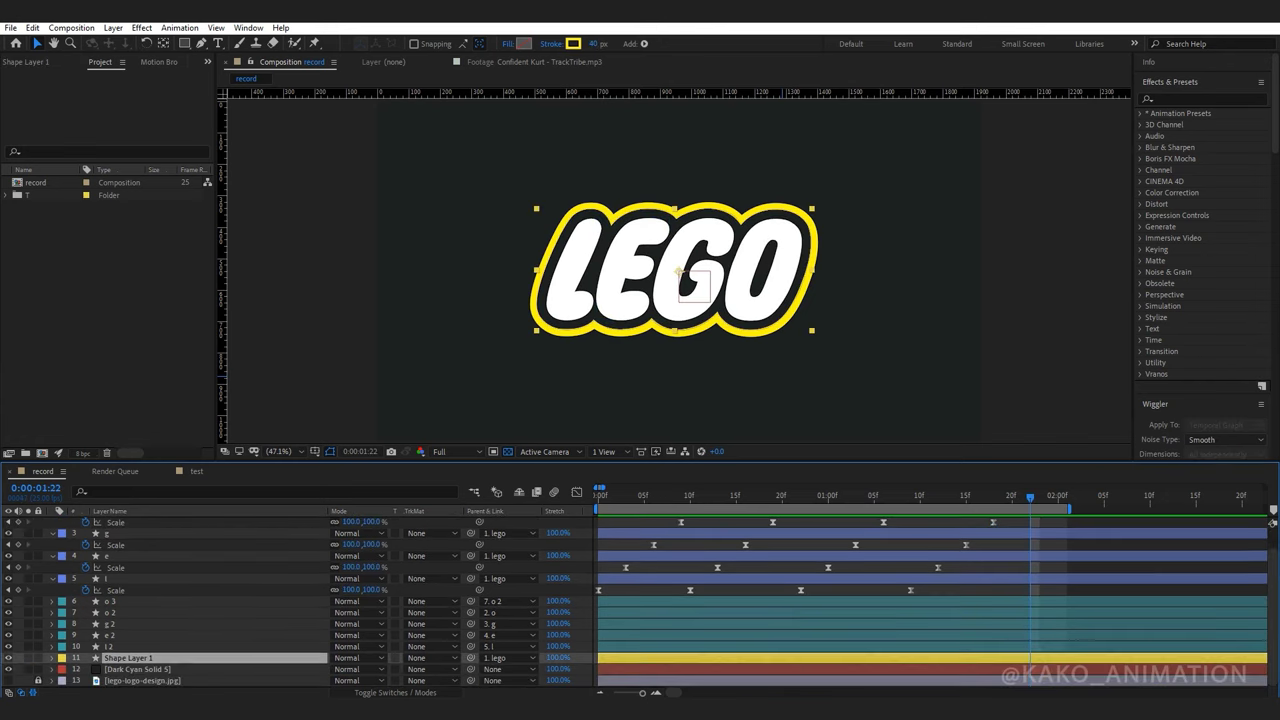
pyautogui.click(51, 658)
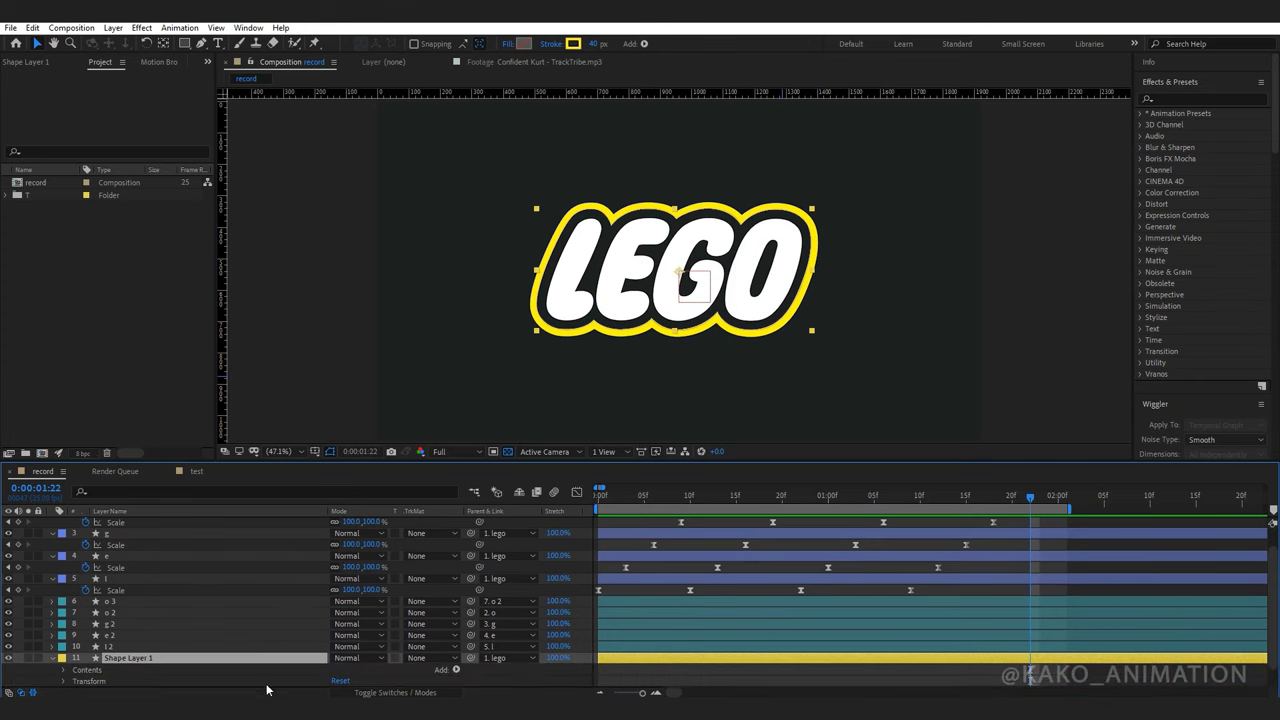
pyautogui.click(456, 670)
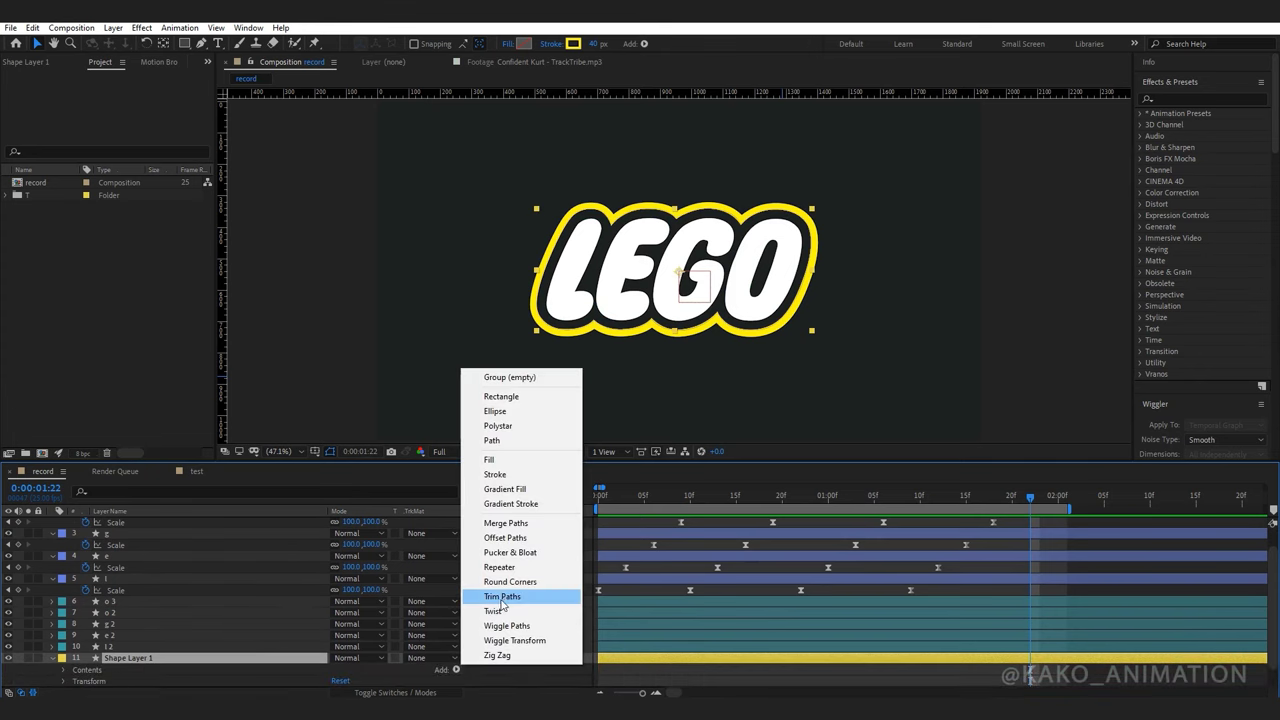
pyautogui.click(502, 597)
pyautogui.scroll(-2, 400, 600)
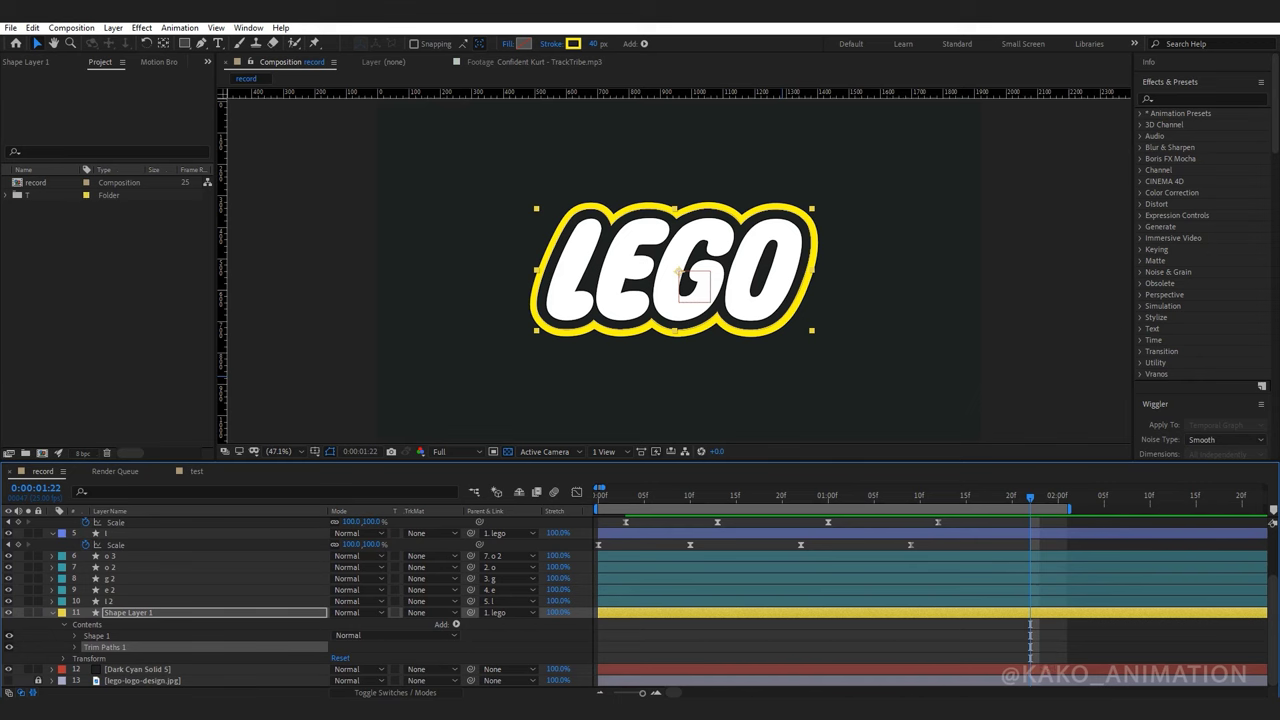
# Add a Trim Paths End keyframe of 0% to Shape Layer 1 at frame 13.
pyautogui.click(75, 647)
pyautogui.press('Home')
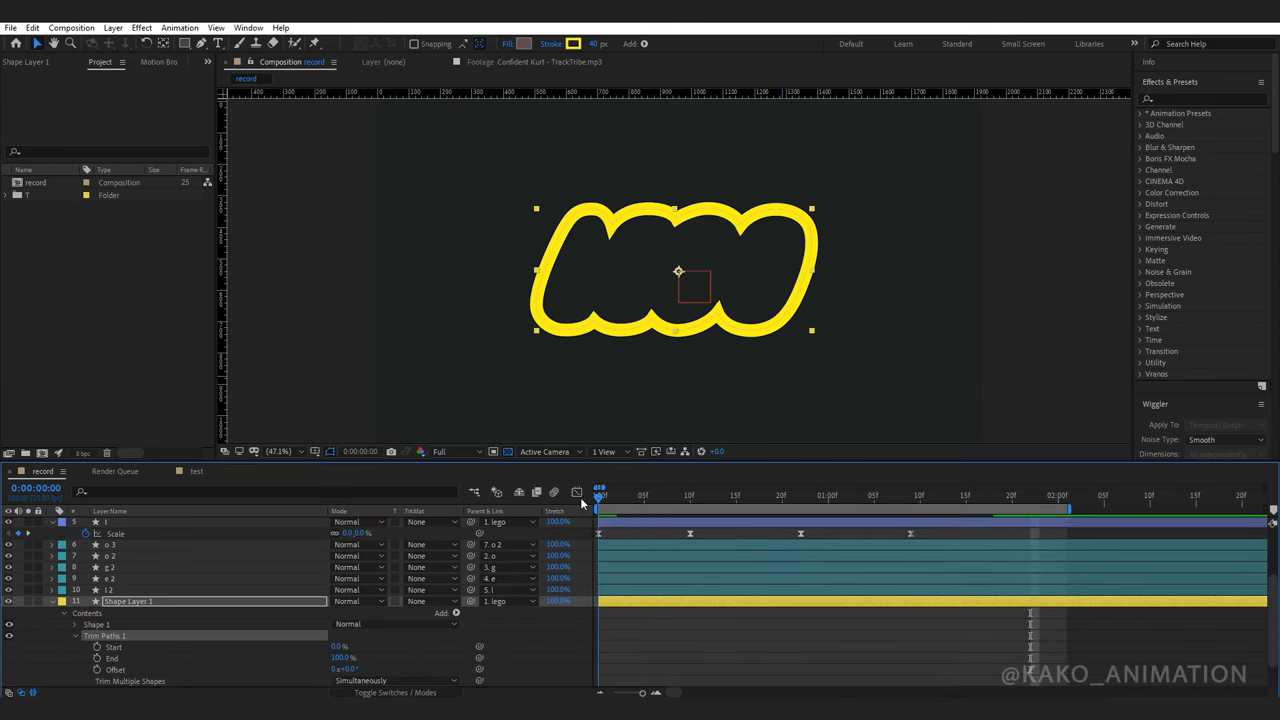
pyautogui.press('space')
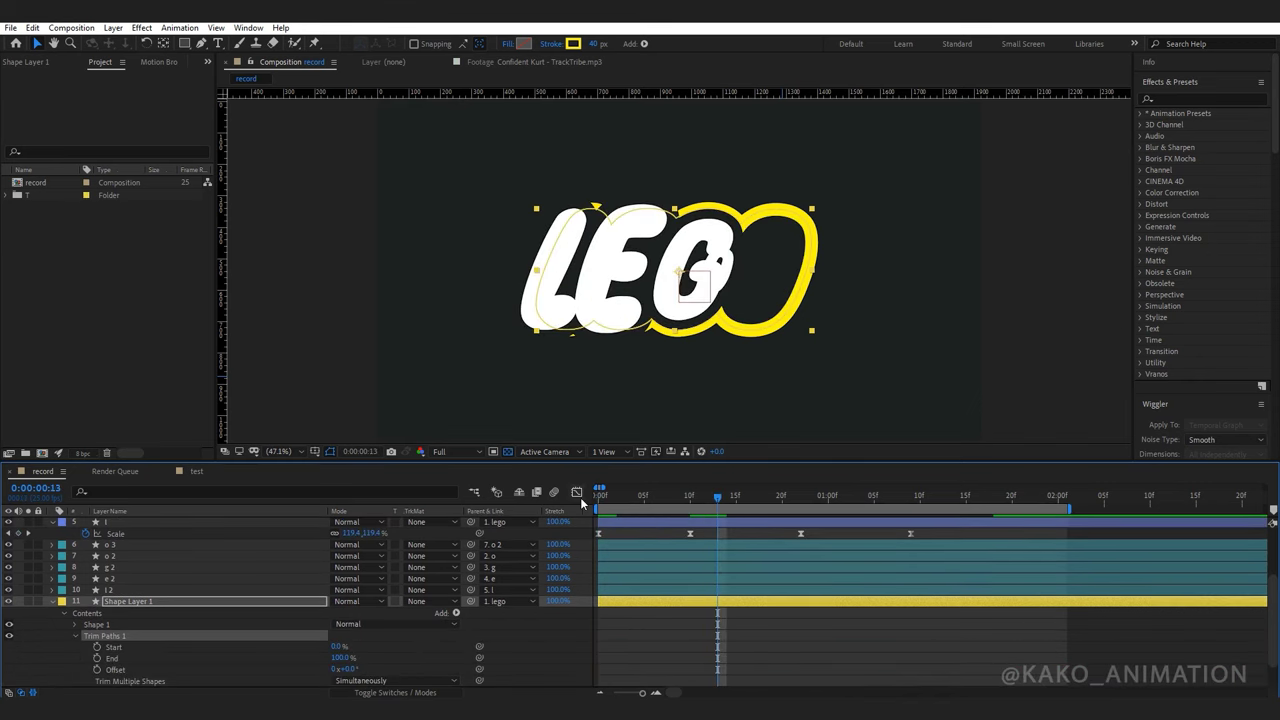
pyautogui.click(97, 659)
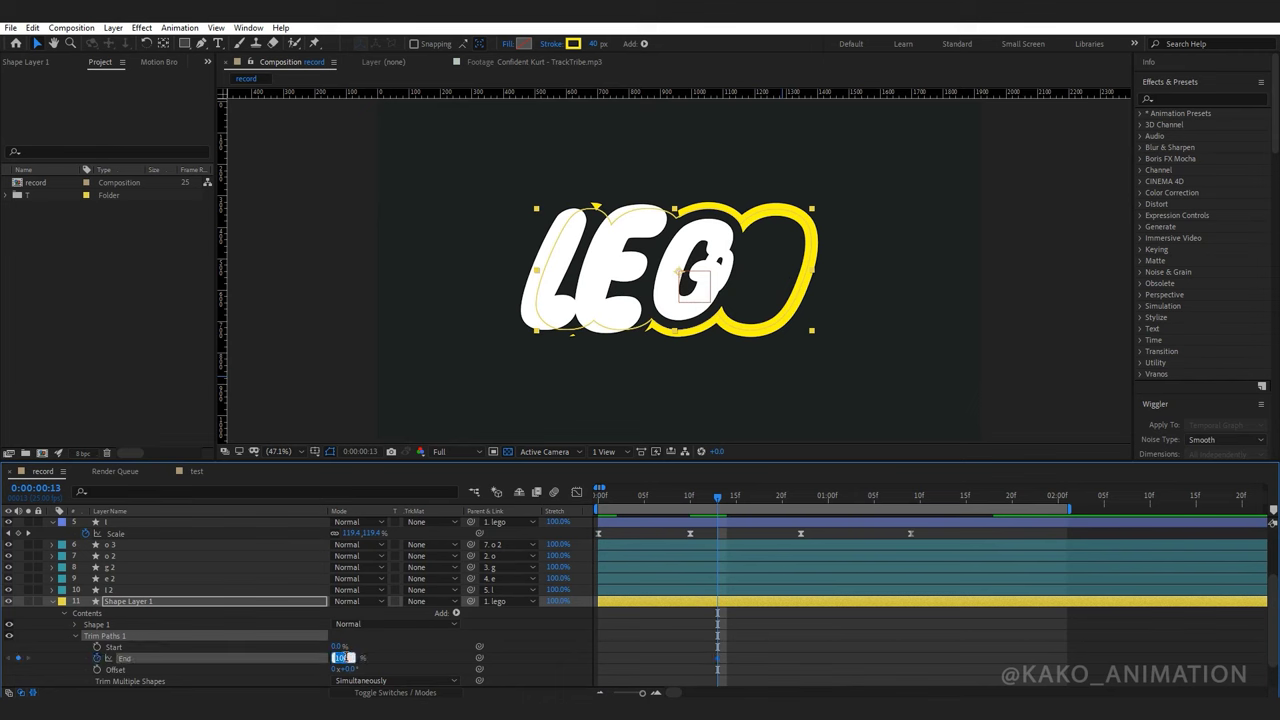
pyautogui.press('Return')
# Set the Trim Paths End value to 100% at 0:00:01:20.
pyautogui.hotkey('shift', 'pagedown')
pyautogui.hotkey('shift', 'pagedown')
pyautogui.hotkey('shift', 'pagedown')
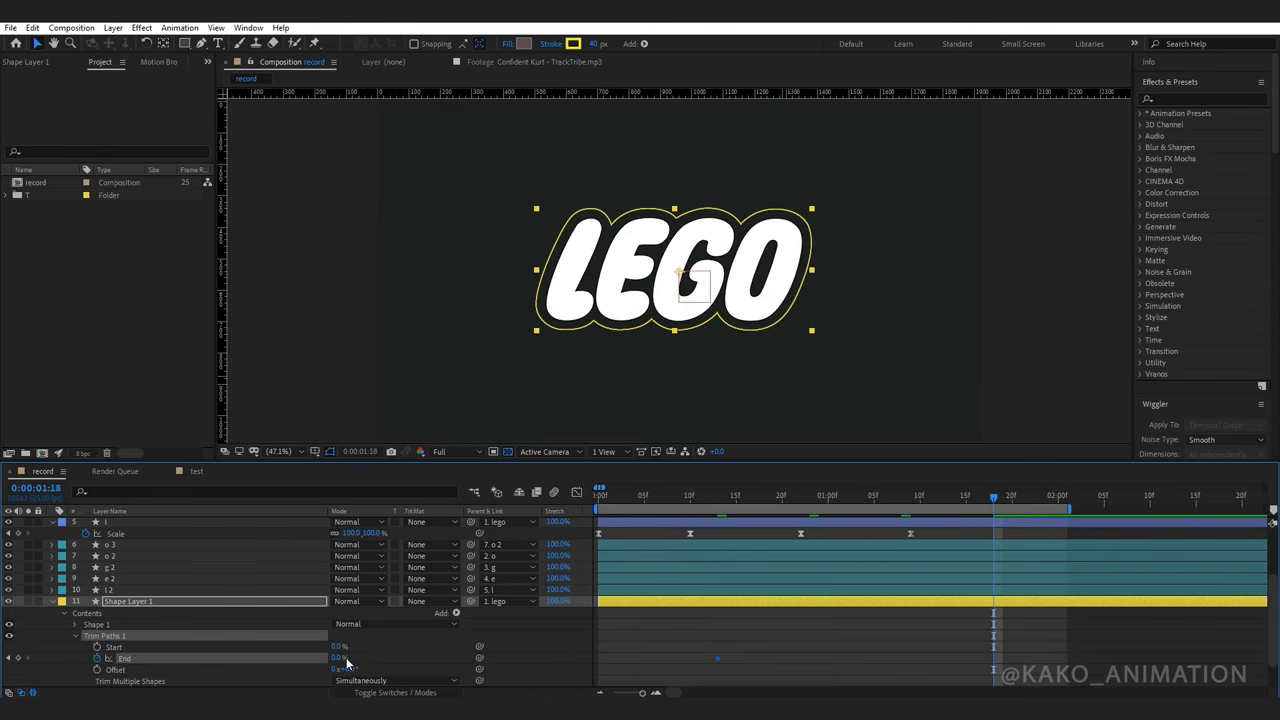
pyautogui.press('pagedown')
pyautogui.press('pagedown')
pyautogui.moveTo(387, 660); pyautogui.dragTo(486, 659)
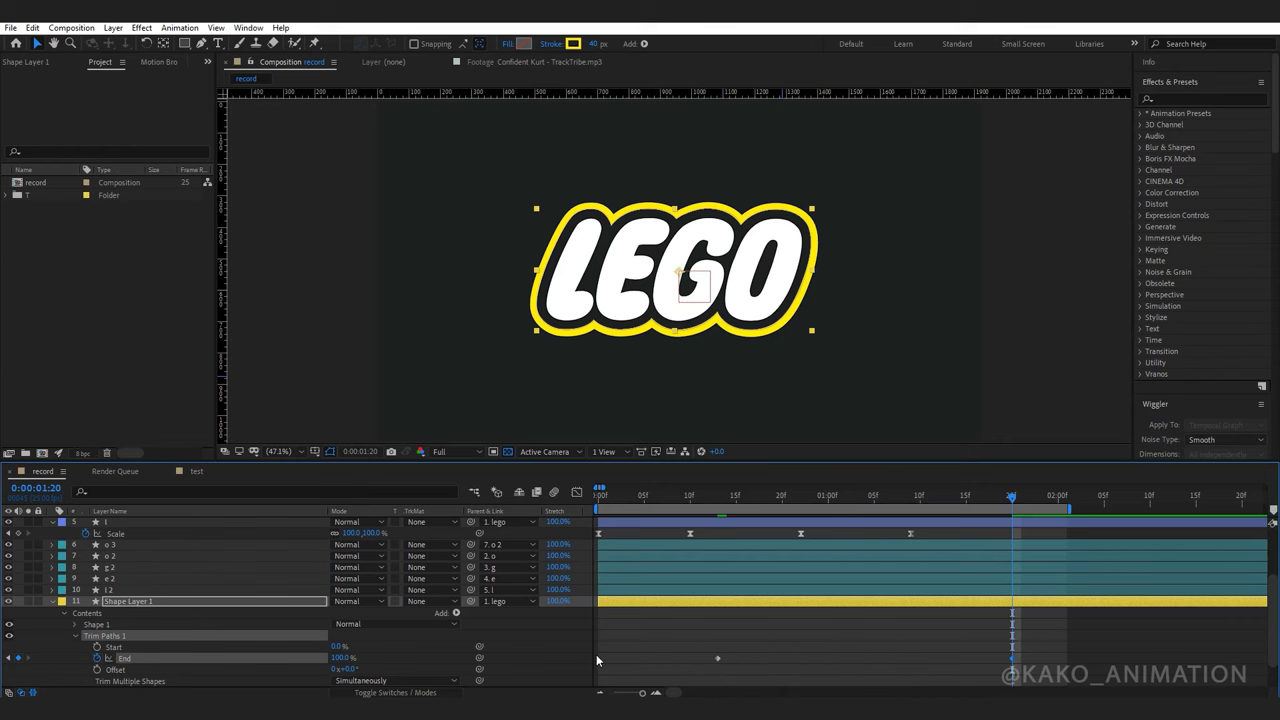
# Apply Easy Ease to both Trim Paths End keyframes and preview from the start of the composition.
pyautogui.moveTo(1047, 629); pyautogui.dragTo(654, 692)
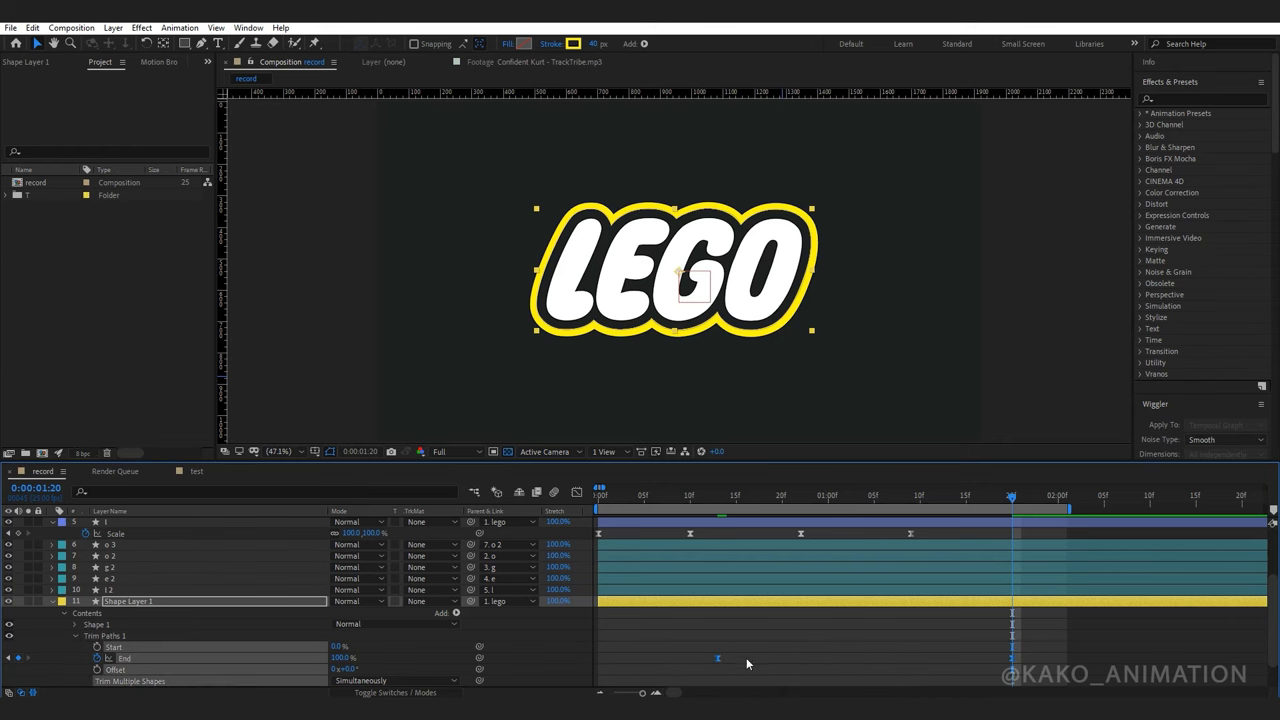
pyautogui.press('Home')
pyautogui.press('space')
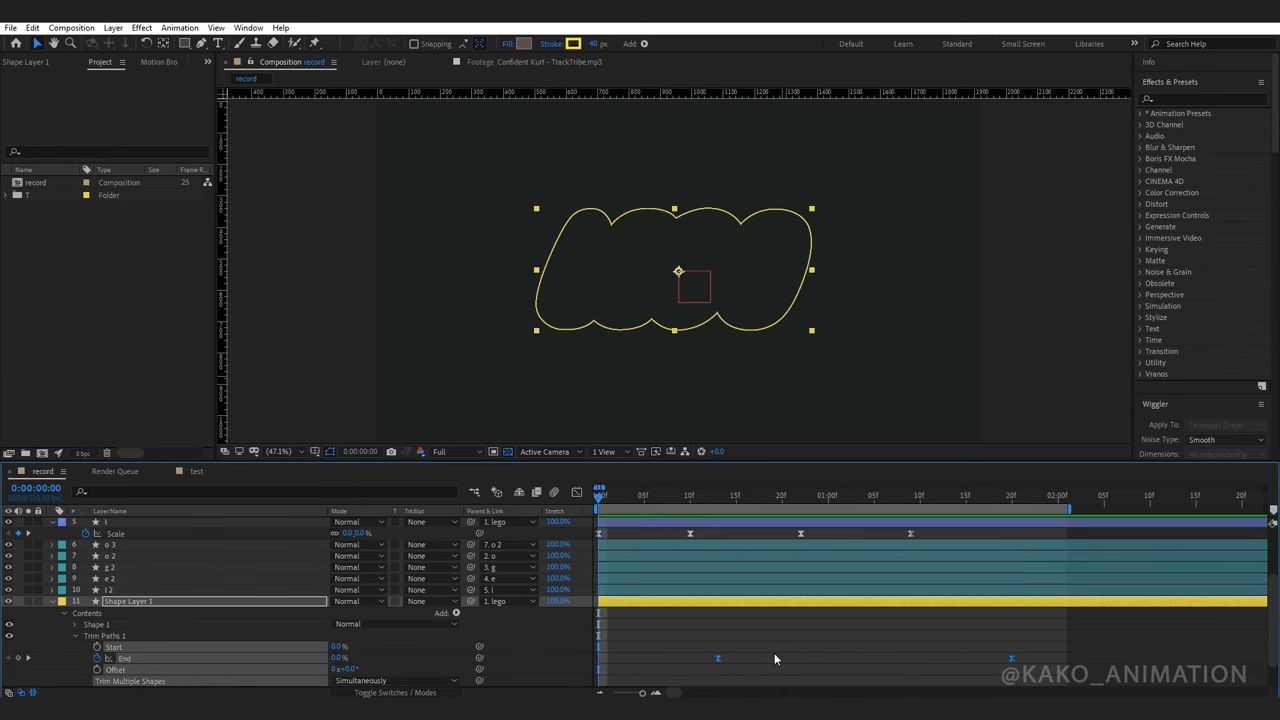
# Add a Scale keyframe of 100% to the lego null at frame 16.
pyautogui.moveTo(1274, 620); pyautogui.dragTo(1276, 573)
pyautogui.click(125, 523)
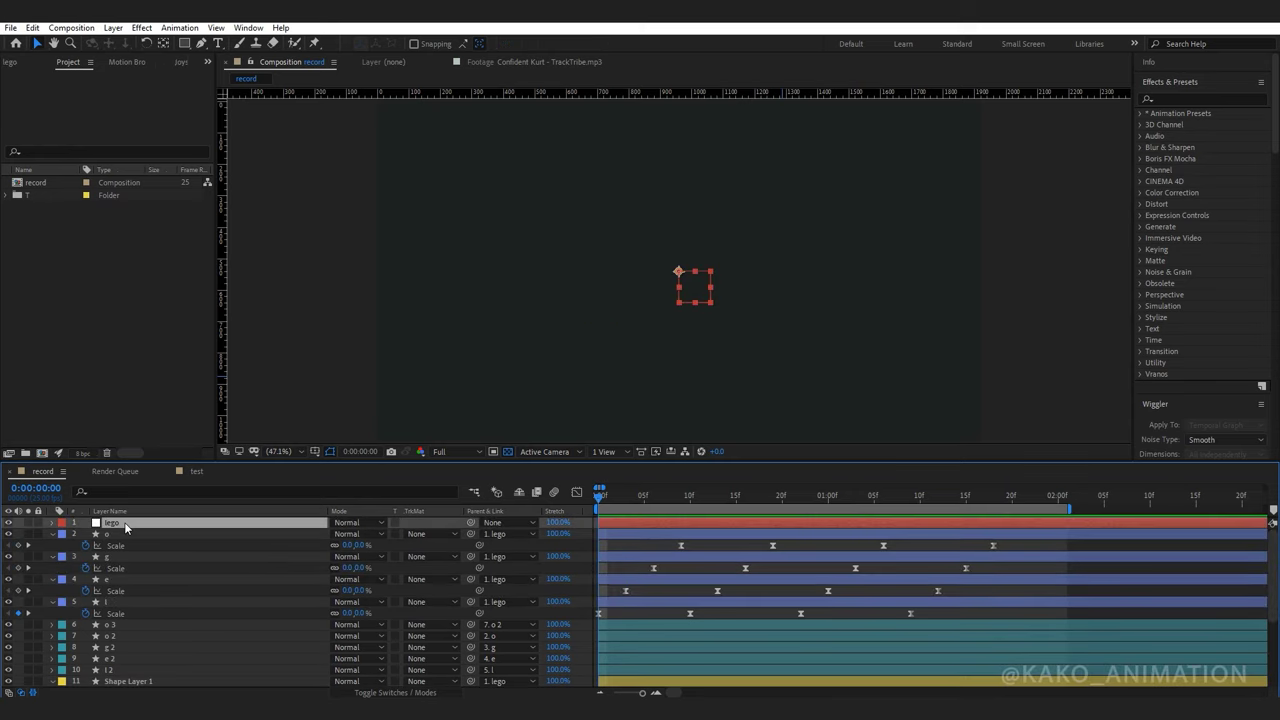
pyautogui.press('s')
pyautogui.click(698, 501)
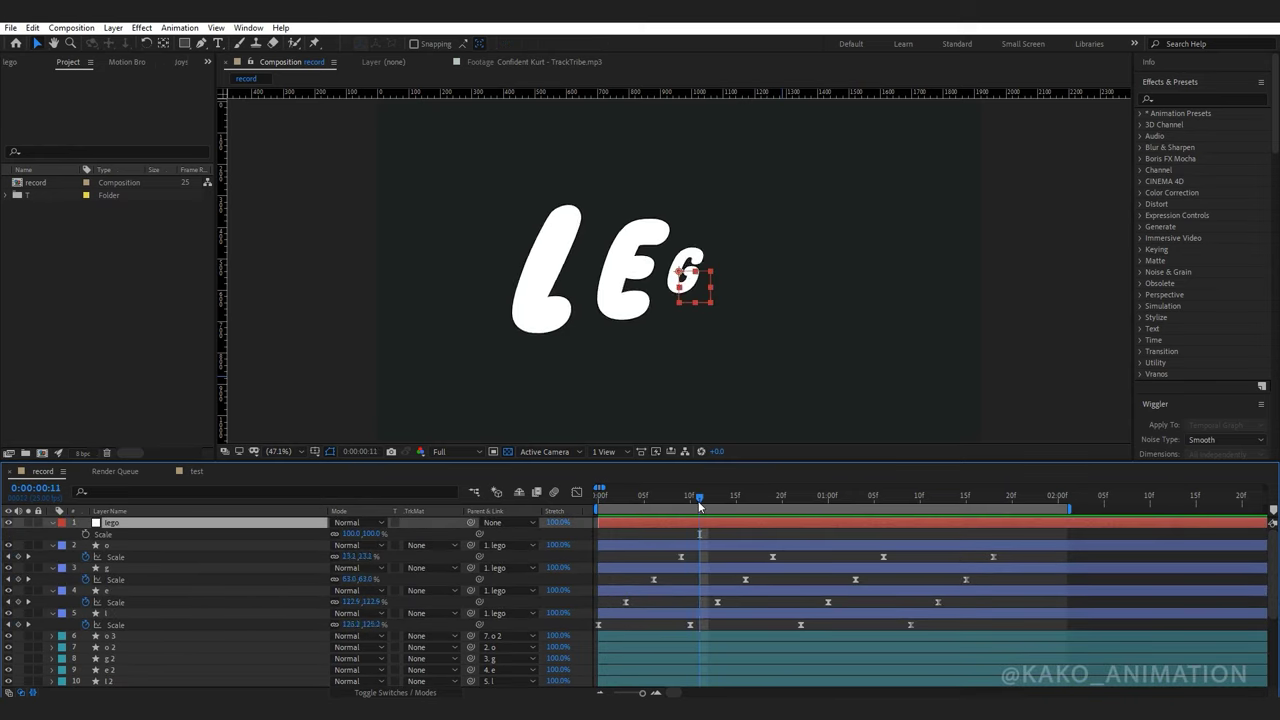
pyautogui.press('pagedown')
pyautogui.press('pagedown')
pyautogui.press('pagedown')
pyautogui.press('pagedown')
pyautogui.press('pagedown')
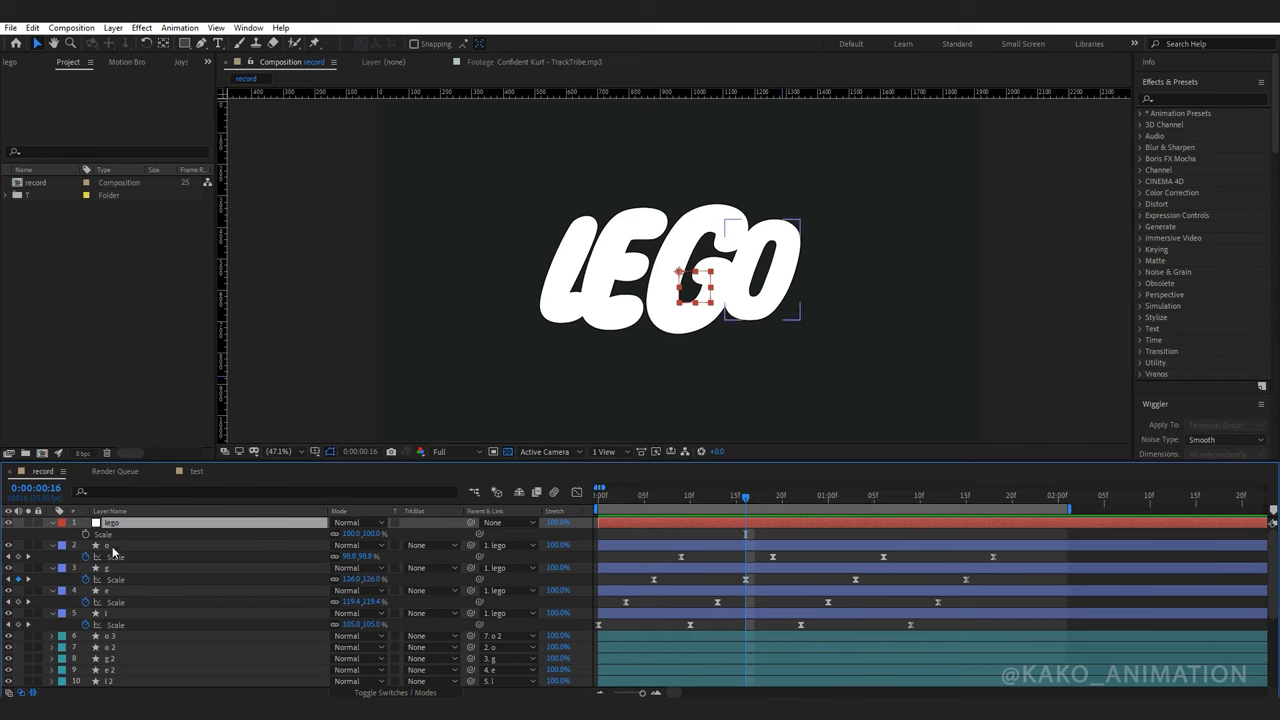
pyautogui.click(86, 534)
# Set the lego null's Scale to 83% at 0:00:01:03, ease both Scale keyframes and scrub through the result.
pyautogui.click(352, 533)
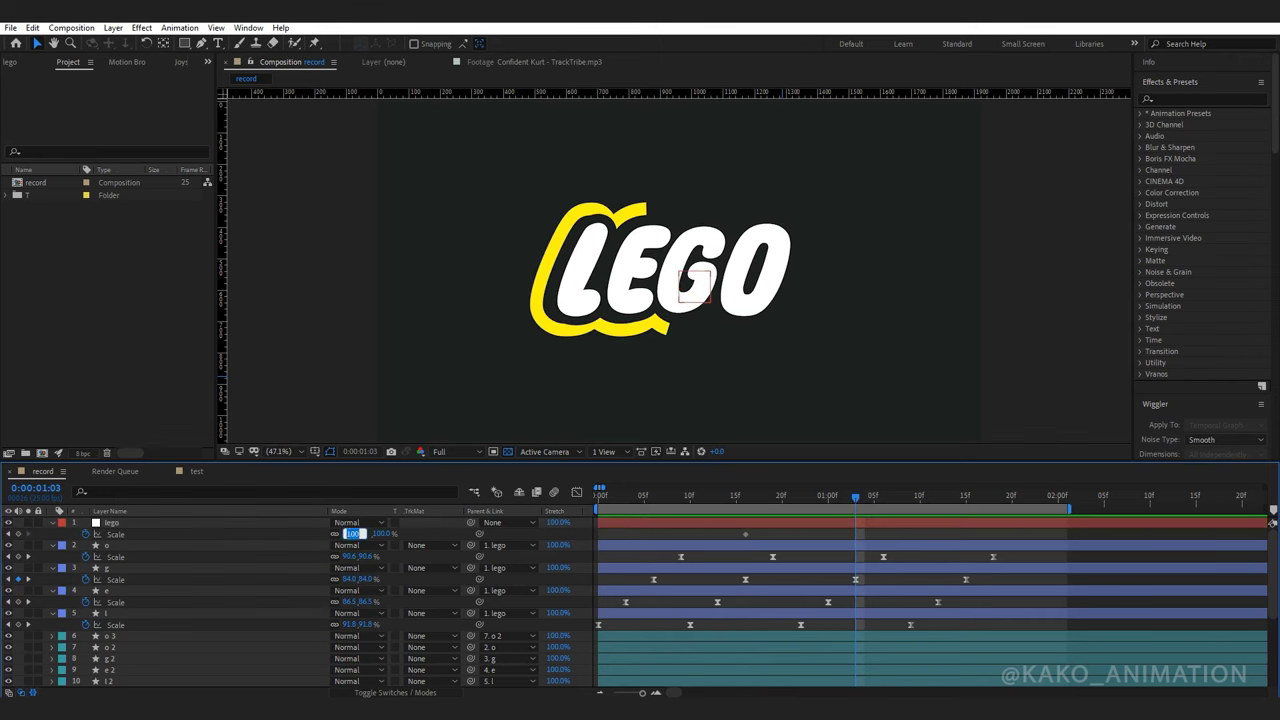
pyautogui.write('83')
pyautogui.press('Return')
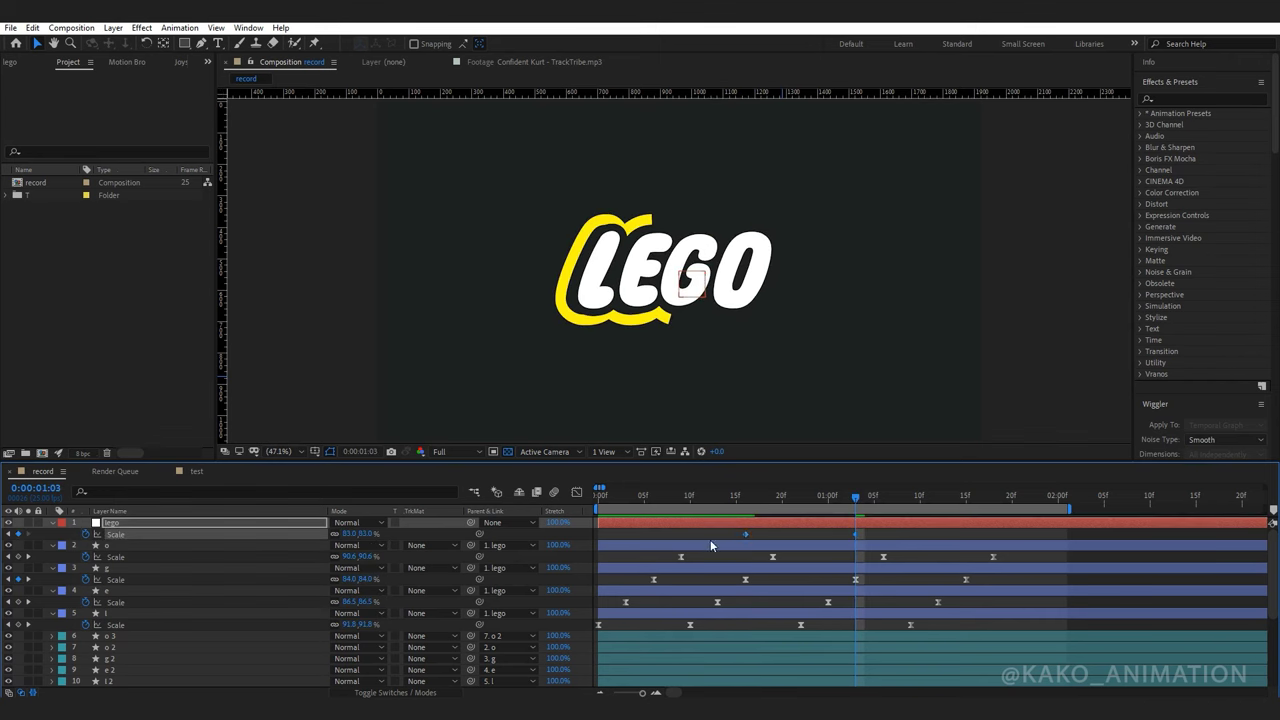
pyautogui.moveTo(742, 496); pyautogui.dragTo(903, 521)
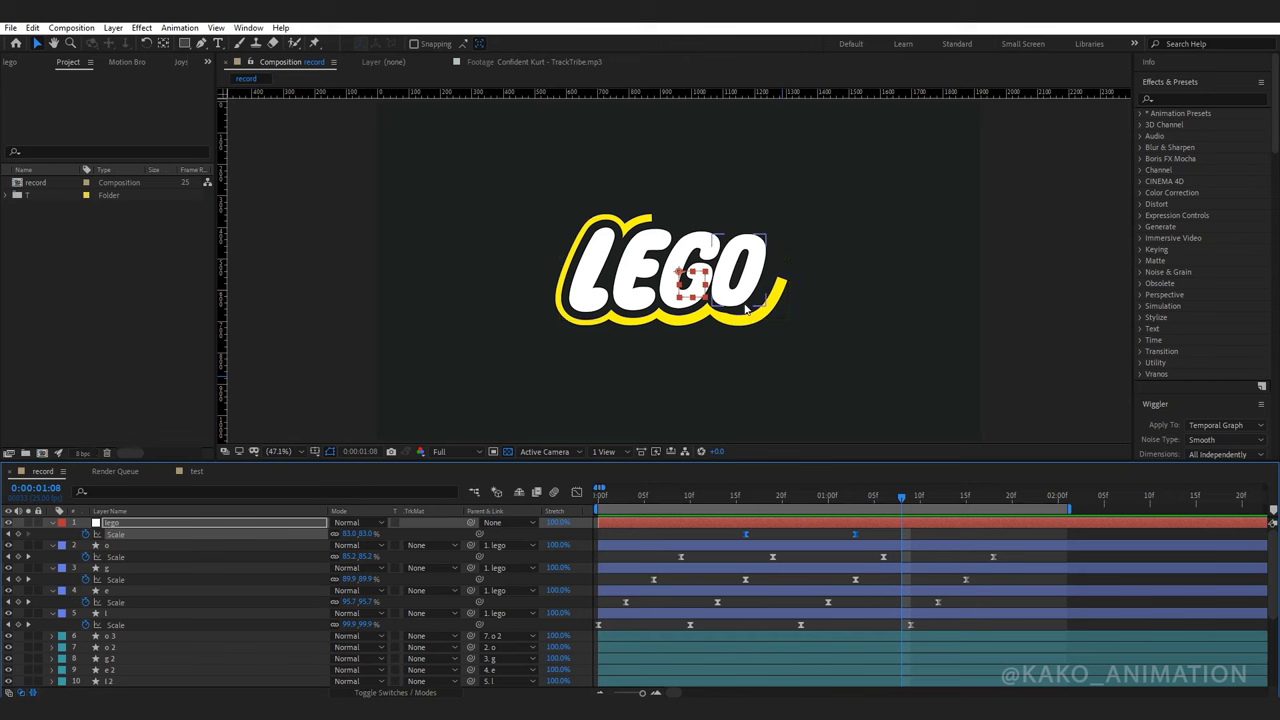
# Set Stroke 1 of Shape Layer 1 to Round Cap and Round Join.
pyautogui.moveTo(1277, 566); pyautogui.dragTo(1270, 643)
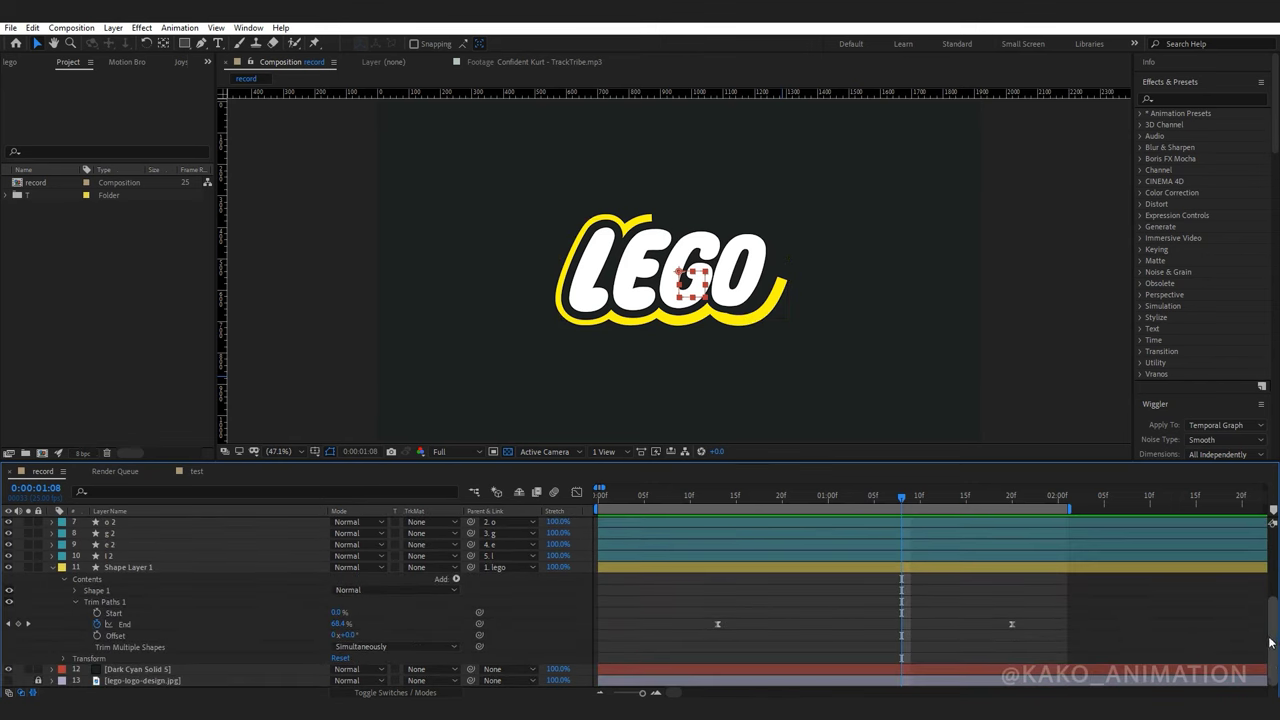
pyautogui.click(73, 590)
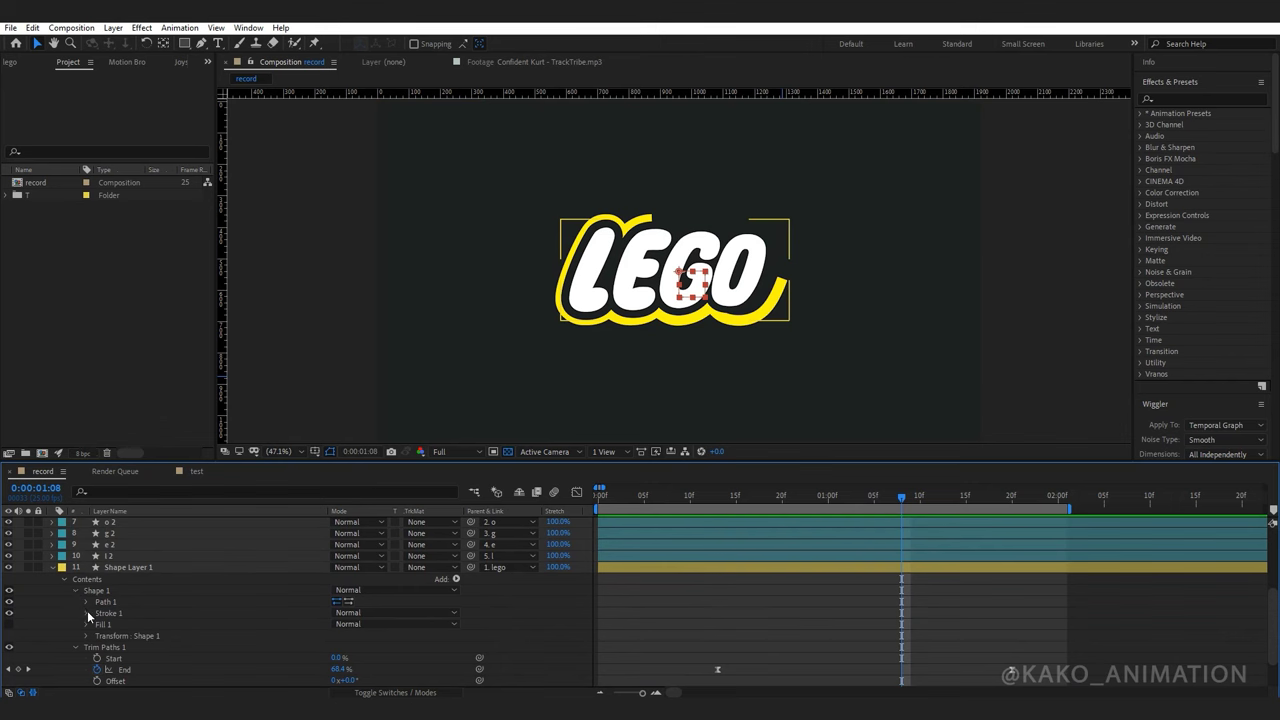
pyautogui.click(87, 611)
pyautogui.click(370, 624)
pyautogui.click(370, 652)
pyautogui.click(374, 636)
pyautogui.click(372, 664)
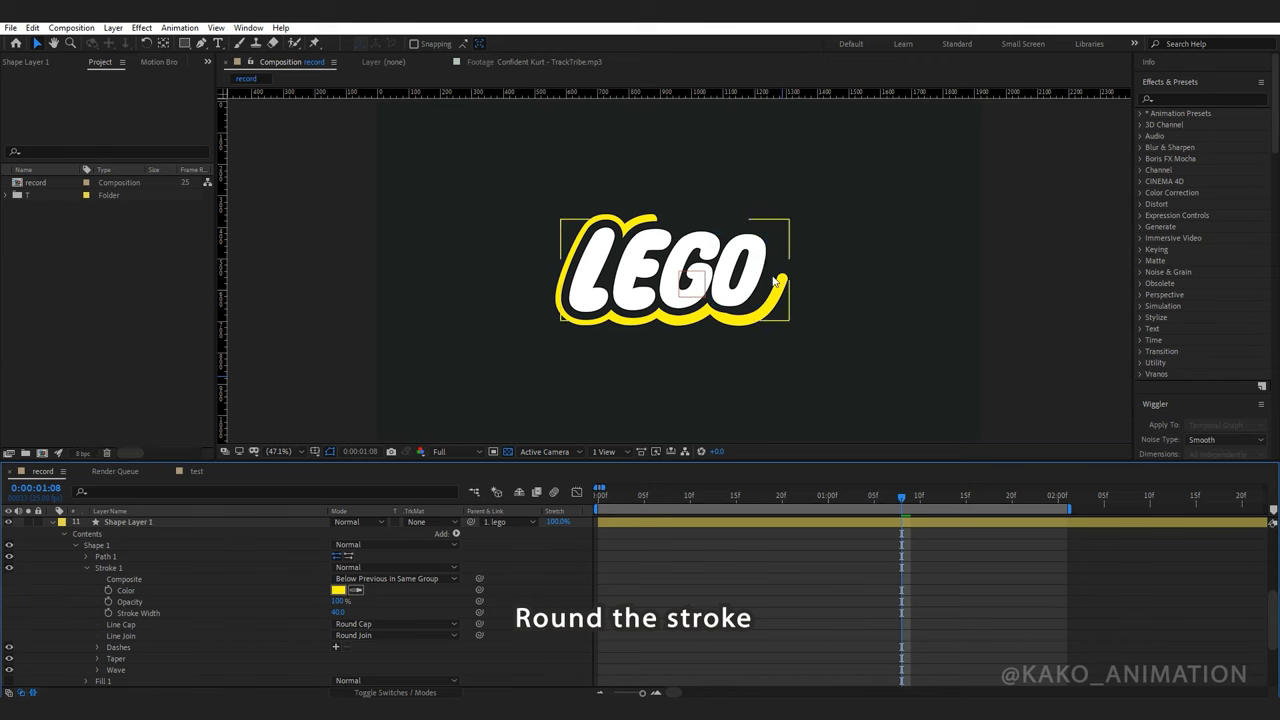
# Add a Stroke Width keyframe of 40 to Shape Layer 1 at frame 11.
pyautogui.click(146, 614)
pyautogui.moveTo(612, 495); pyautogui.dragTo(579, 497)
pyautogui.hotkey('shift', 'pagedown')
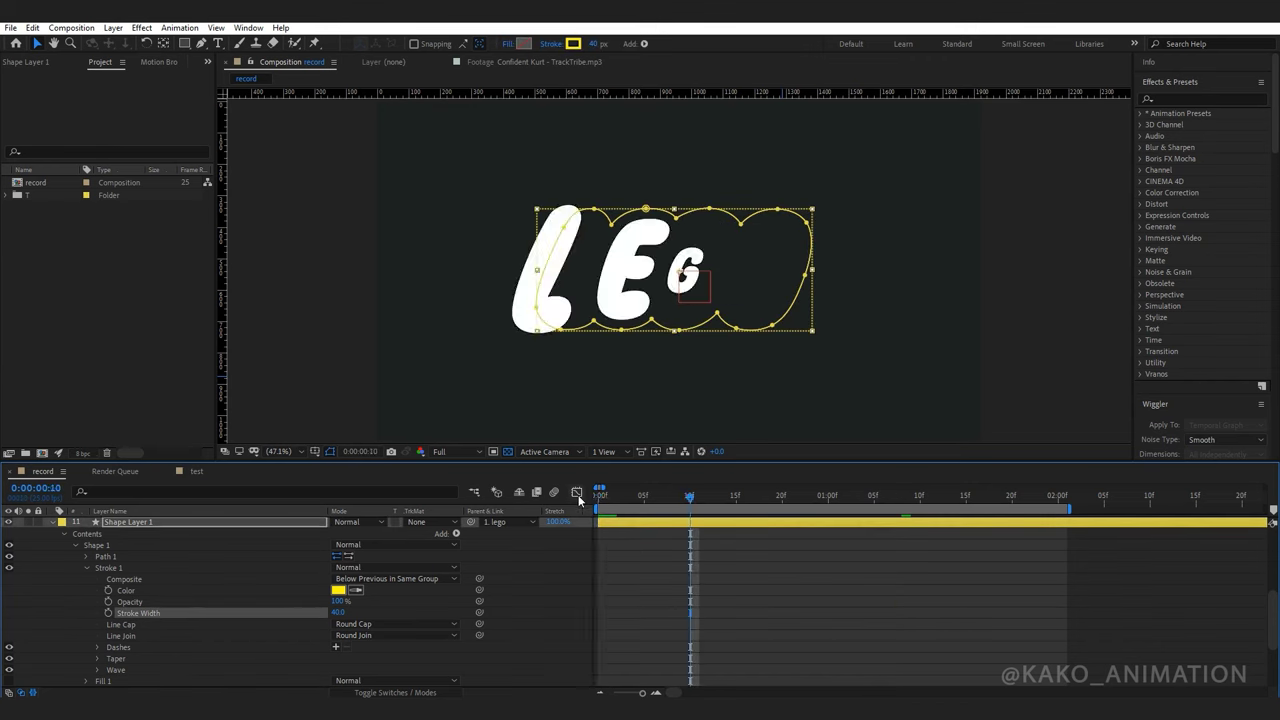
pyautogui.press('space')
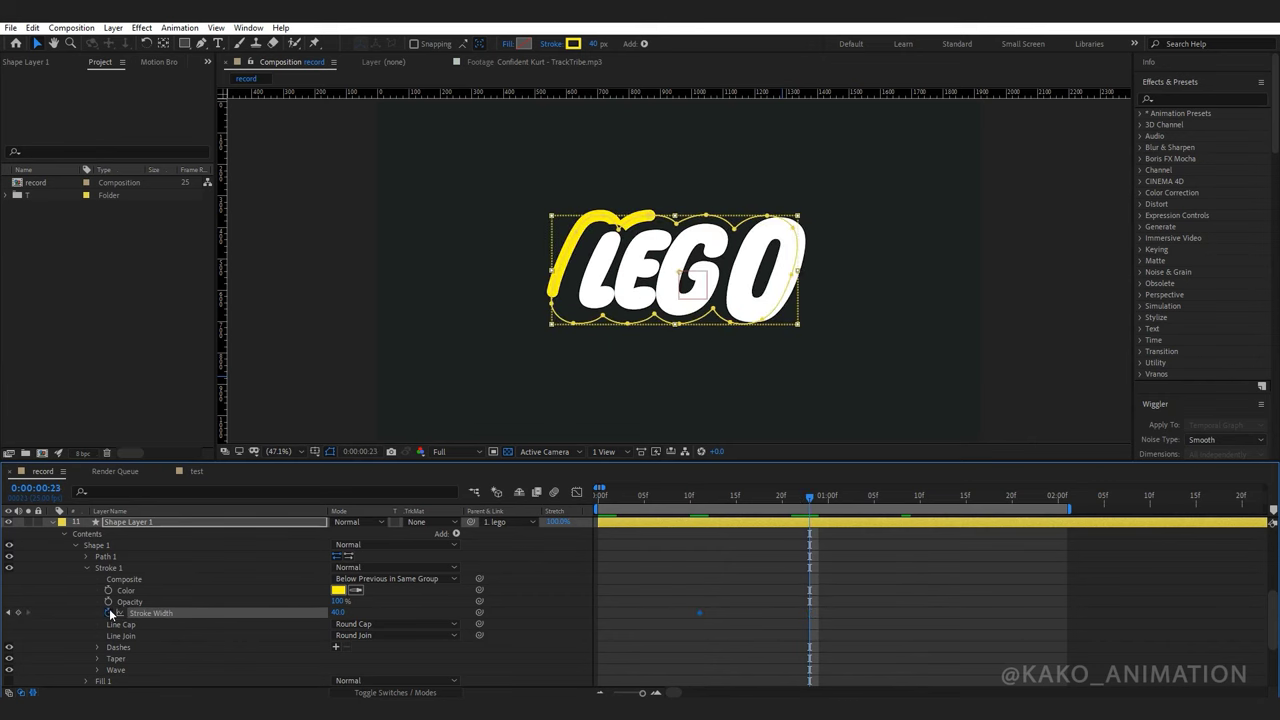
pyautogui.click(109, 612)
# Set the outline's Stroke Width to 142 at frame 23 and advance past 0:00:01:00.
pyautogui.press('pagedown')
pyautogui.press('pagedown')
pyautogui.press('pagedown')
pyautogui.press('pagedown')
pyautogui.press('pagedown')
pyautogui.press('pagedown')
pyautogui.press('pagedown')
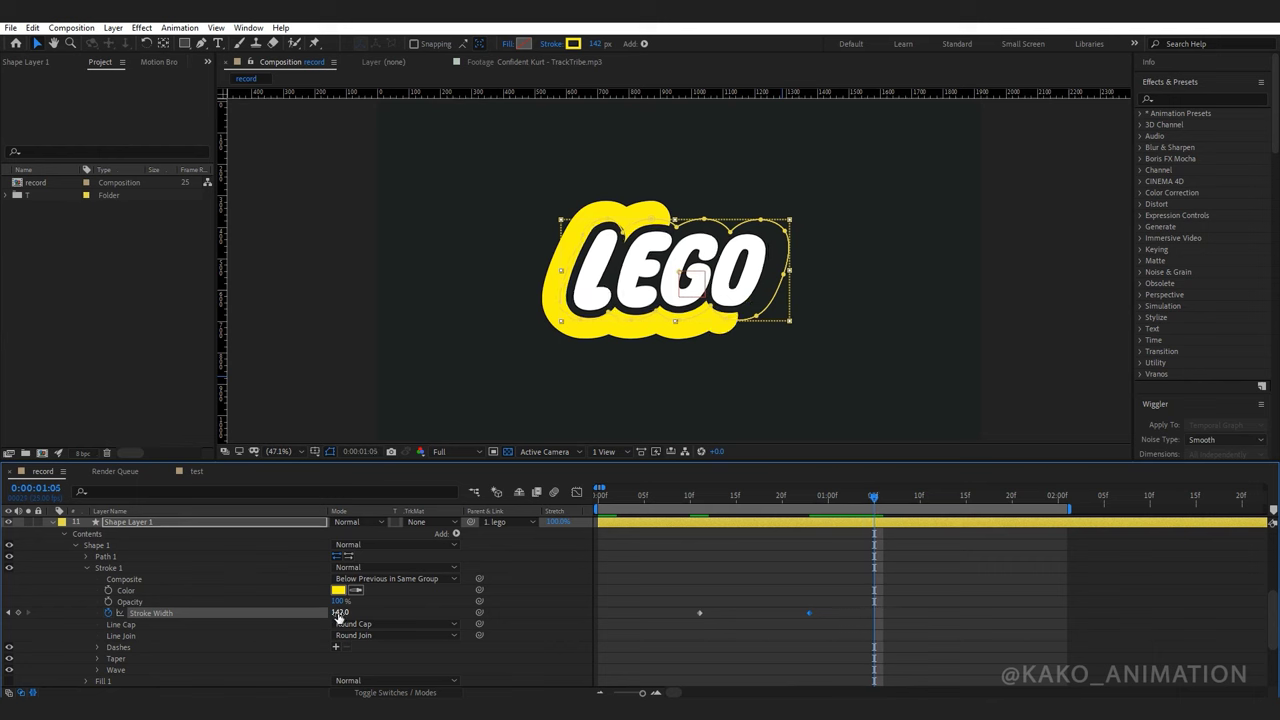
# Copy the first Stroke Width keyframe to 0:00:01:06, apply Easy Ease to all three keyframes and preview.
pyautogui.hotkey('ctrl', 'c')
pyautogui.hotkey('ctrl', 'v')
pyautogui.moveTo(933, 599); pyautogui.dragTo(645, 632)
pyautogui.press('F9')
pyautogui.press('space')
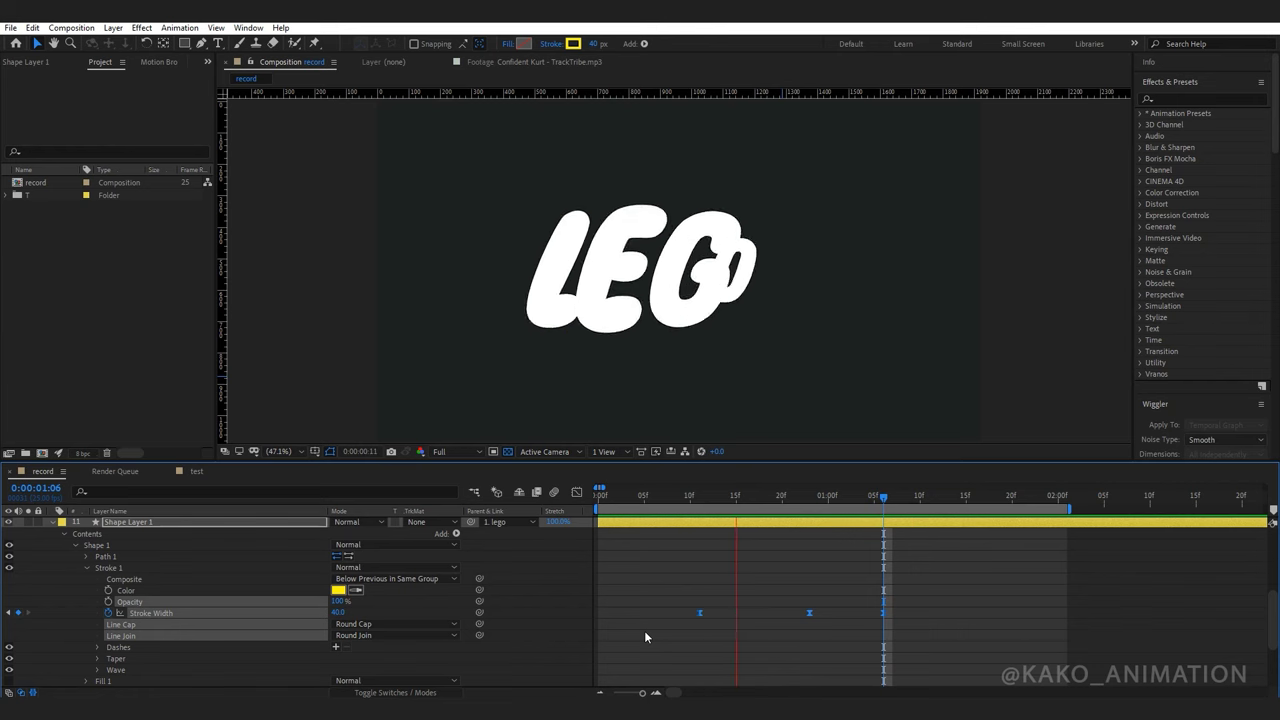
# Keyframe the Scale of Shape Layer 1 at 0:00:00:15 and set it to 90% at 0:00:01:00.
pyautogui.moveTo(1273, 605); pyautogui.dragTo(1273, 647)
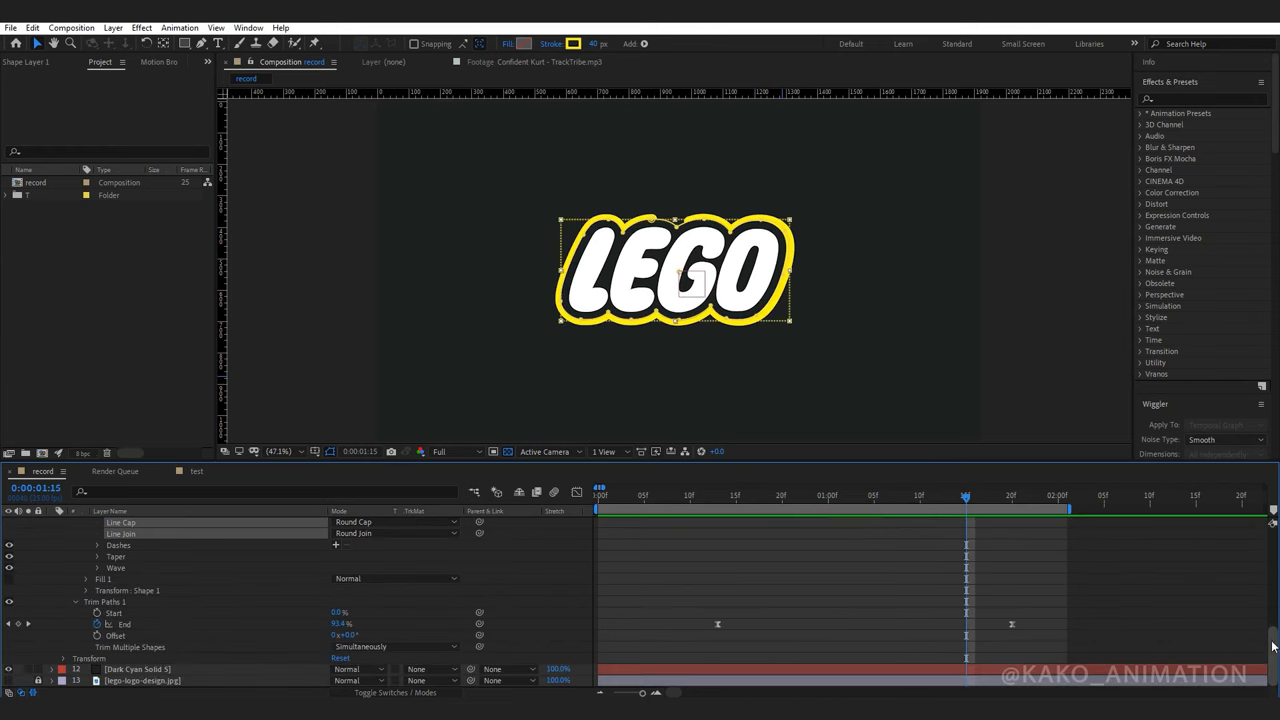
pyautogui.click(63, 659)
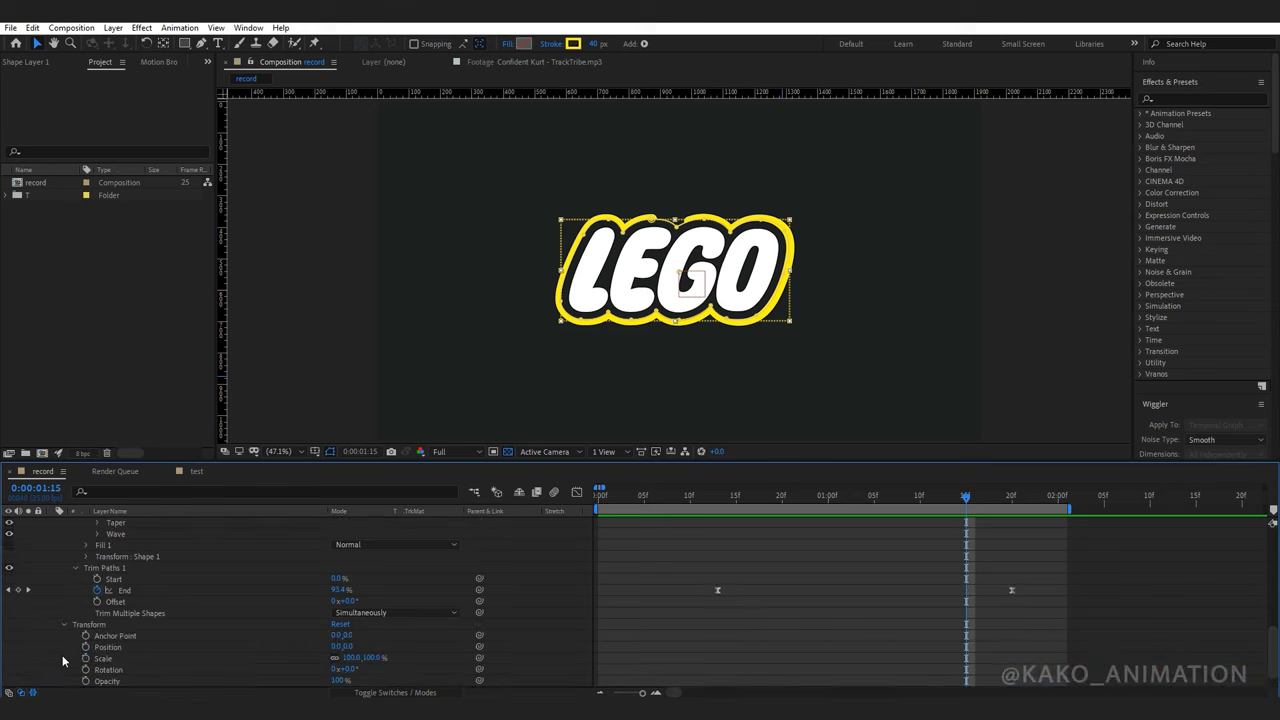
pyautogui.click(717, 496)
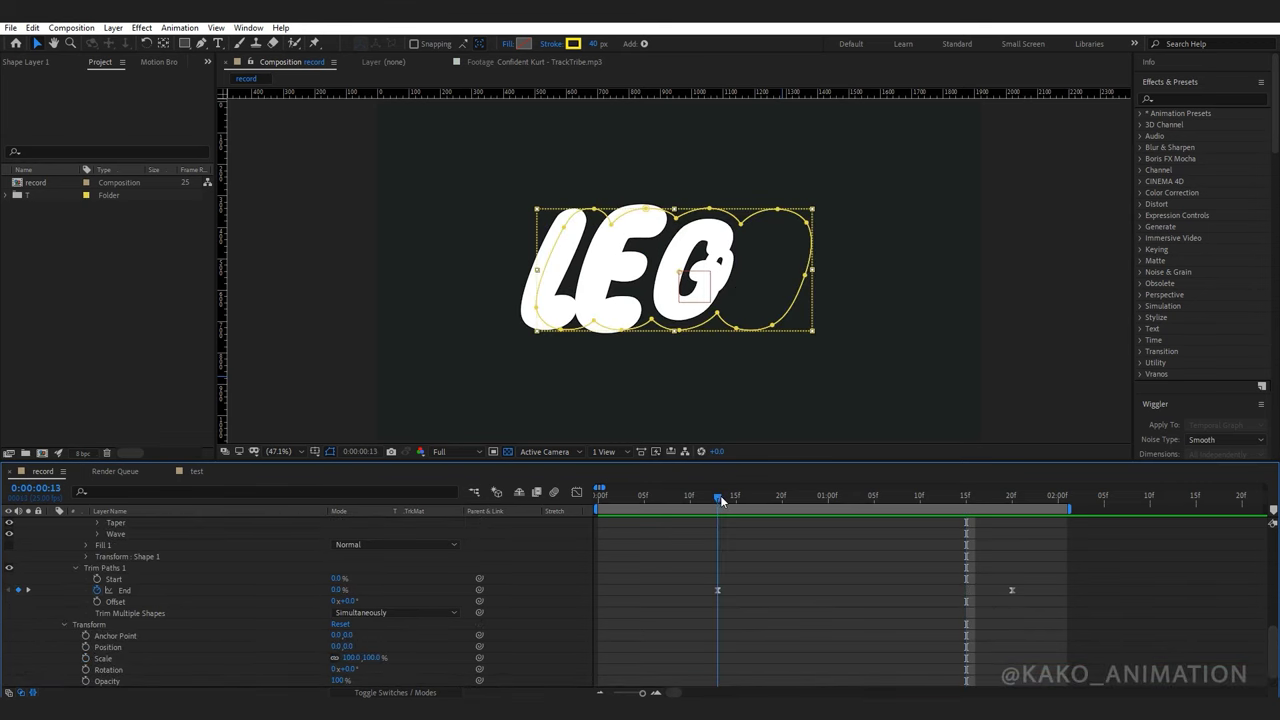
pyautogui.click(735, 496)
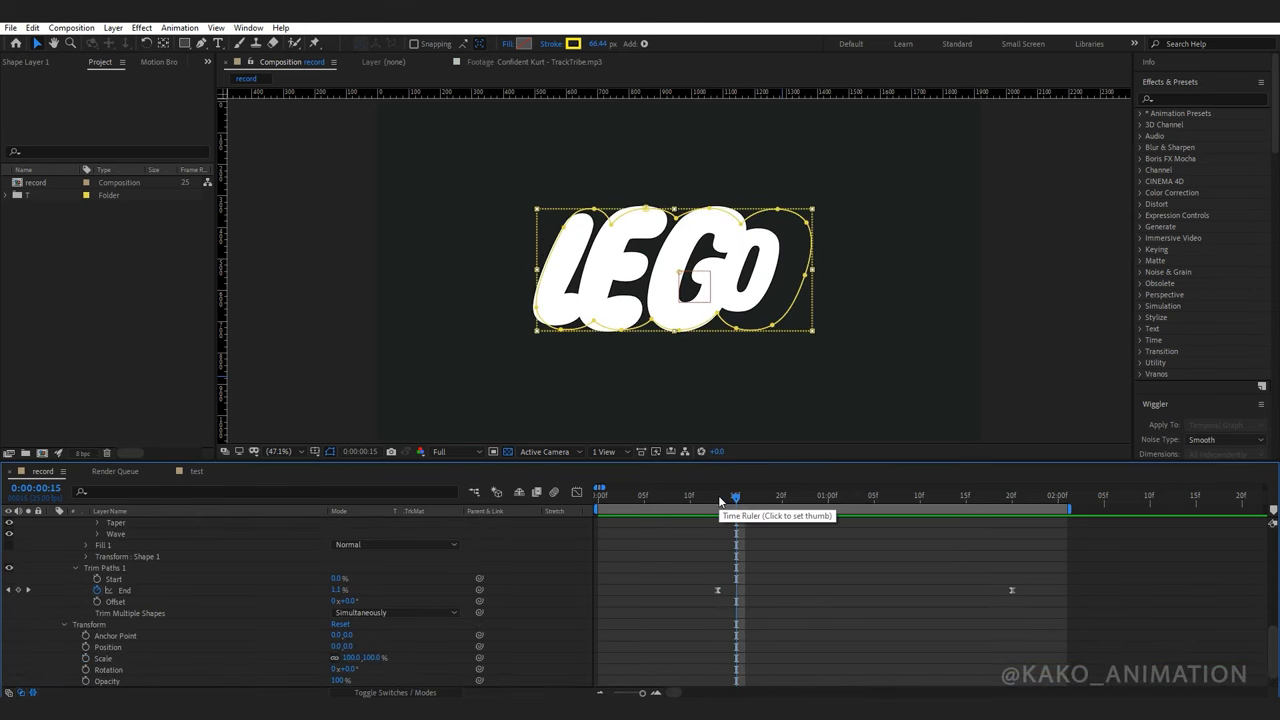
pyautogui.click(85, 659)
pyautogui.hotkey('shift', 'pagedown')
pyautogui.write('90')
pyautogui.press('Return')
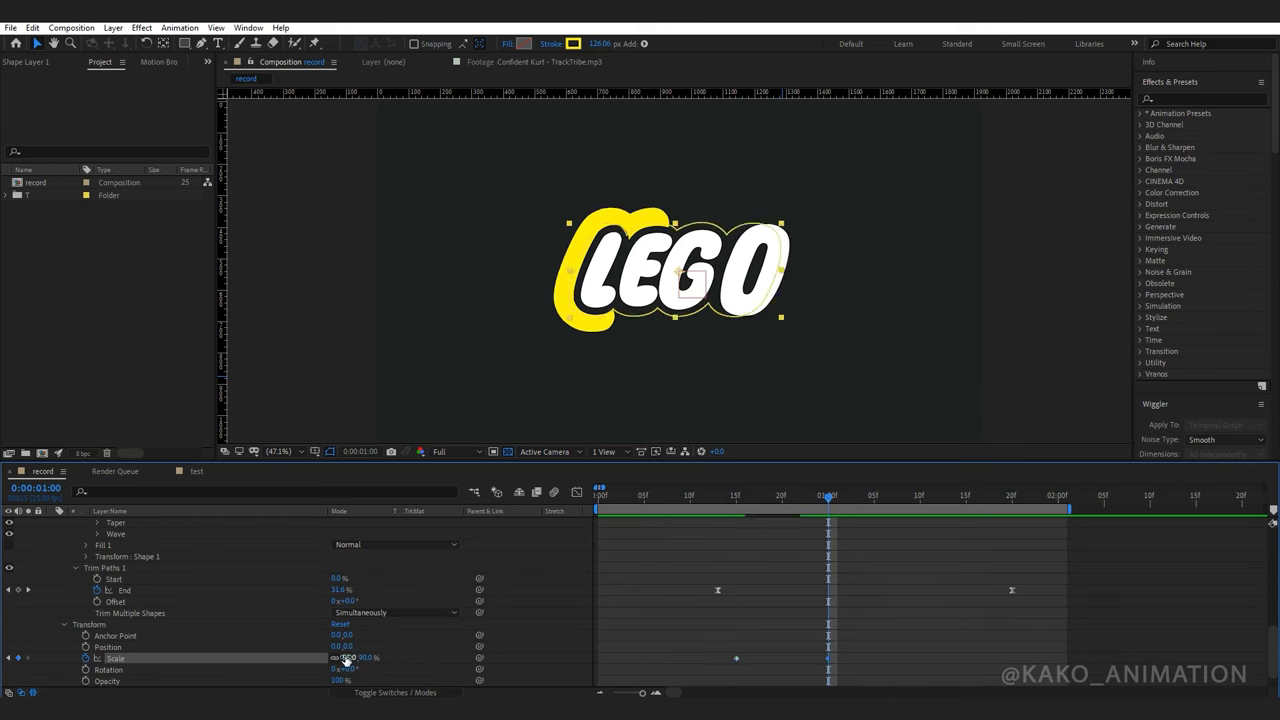
# Set the outline's Scale to 100% at 0:00:01:10 and apply Easy Ease to its three Scale keyframes.
pyautogui.hotkey('shift', 'pagedown')
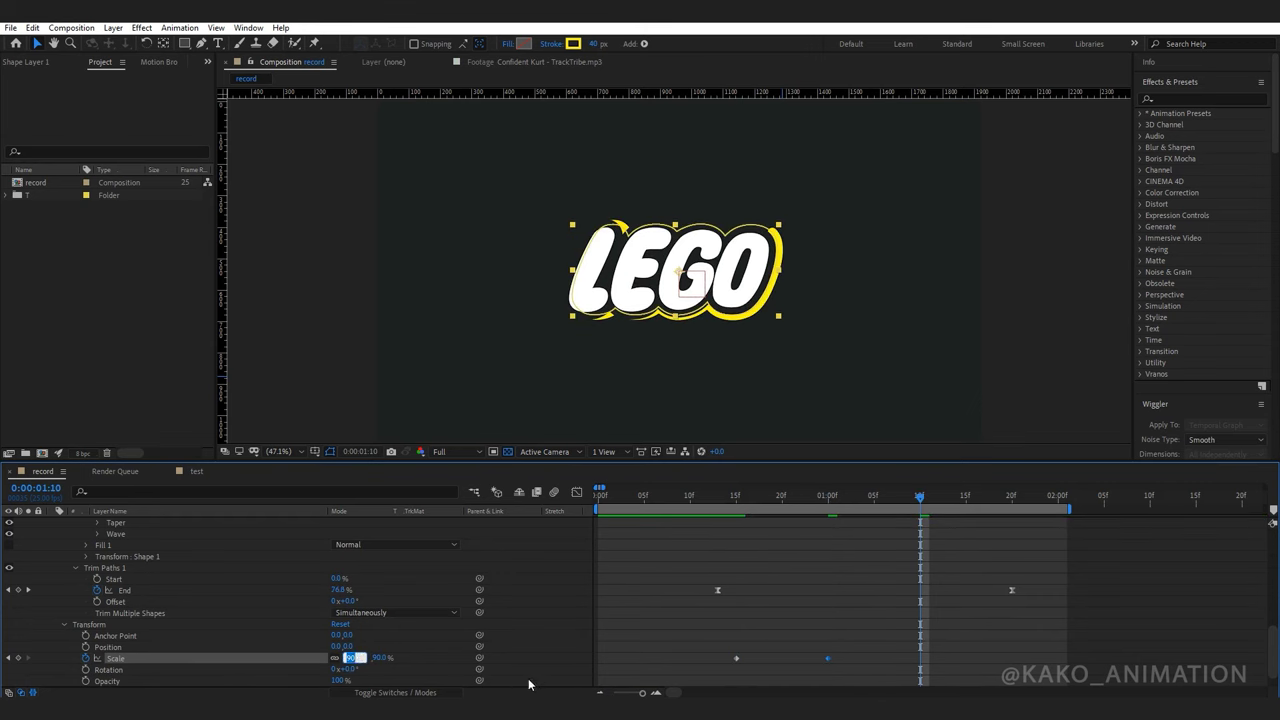
pyautogui.write('100')
pyautogui.press('Return')
pyautogui.moveTo(656, 667); pyautogui.dragTo(652, 672)
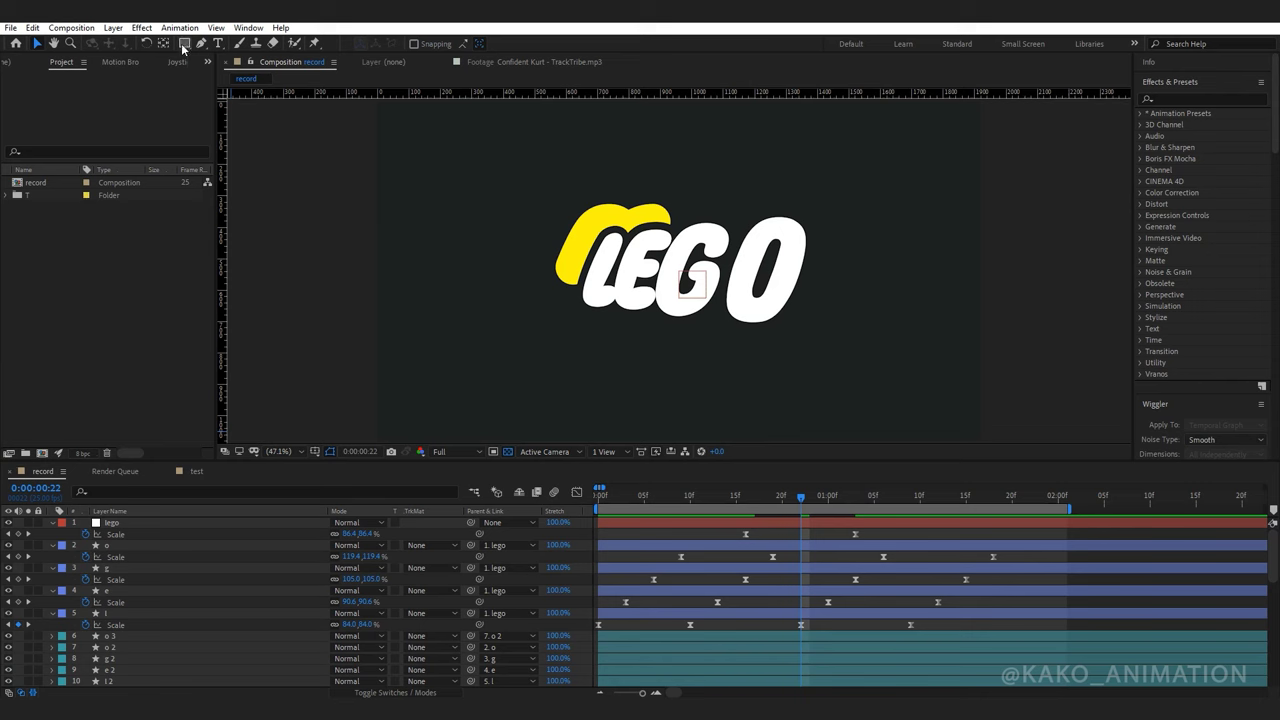
# Draw a square over the centre of the logo with a 0 px stroke and a fill sampled from the yellow outline.
pyautogui.click(185, 45)
pyautogui.moveTo(632, 224); pyautogui.dragTo(730, 319)
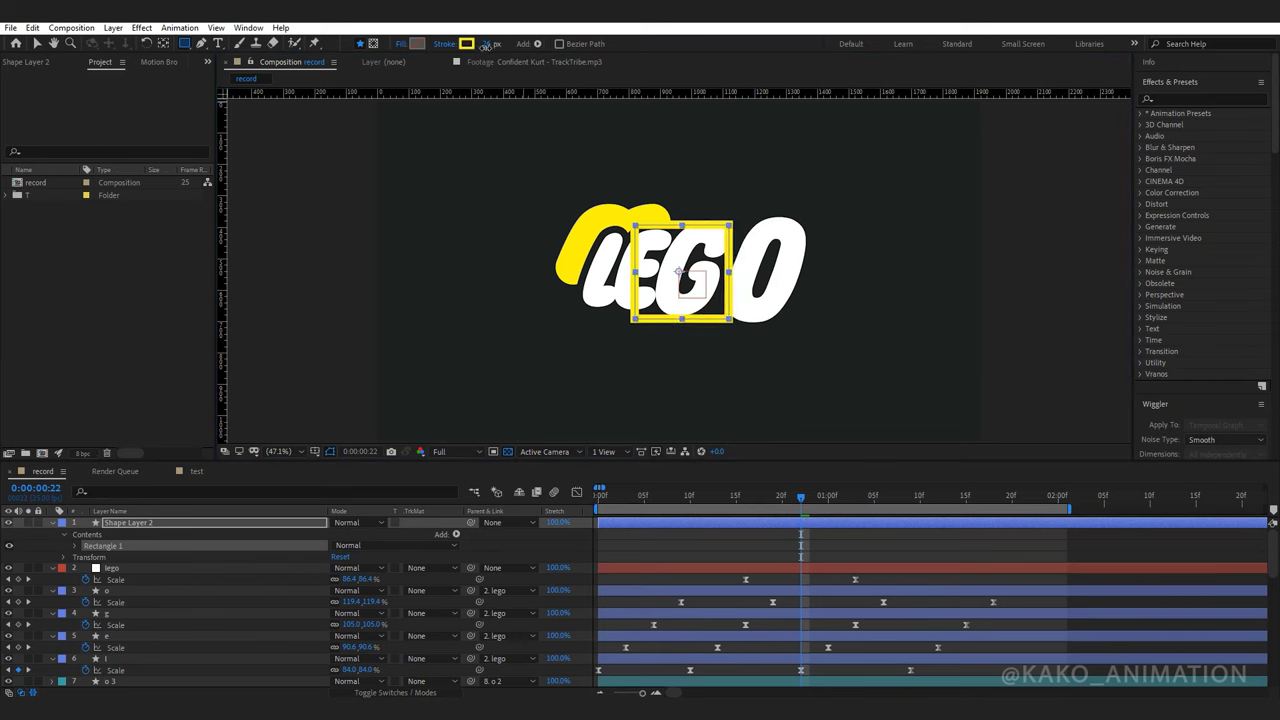
pyautogui.moveTo(488, 44); pyautogui.dragTo(305, 63)
pyautogui.click(415, 45)
pyautogui.click(818, 545)
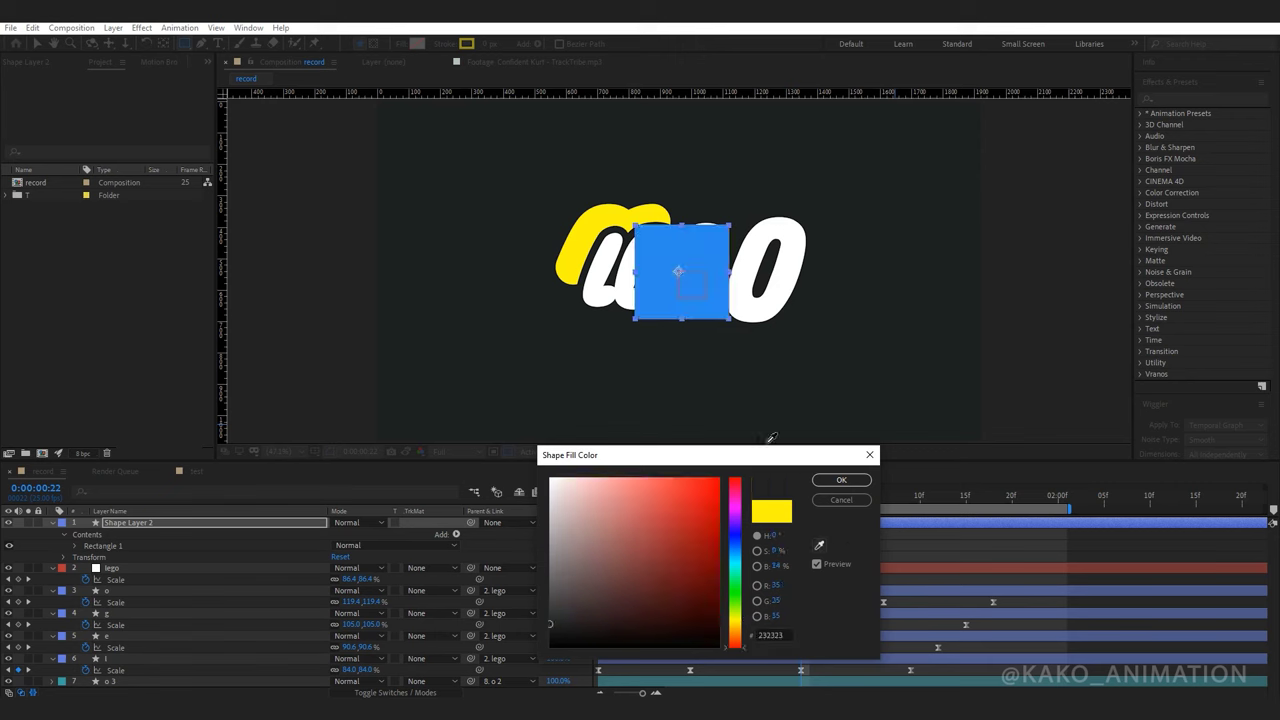
pyautogui.click(859, 481)
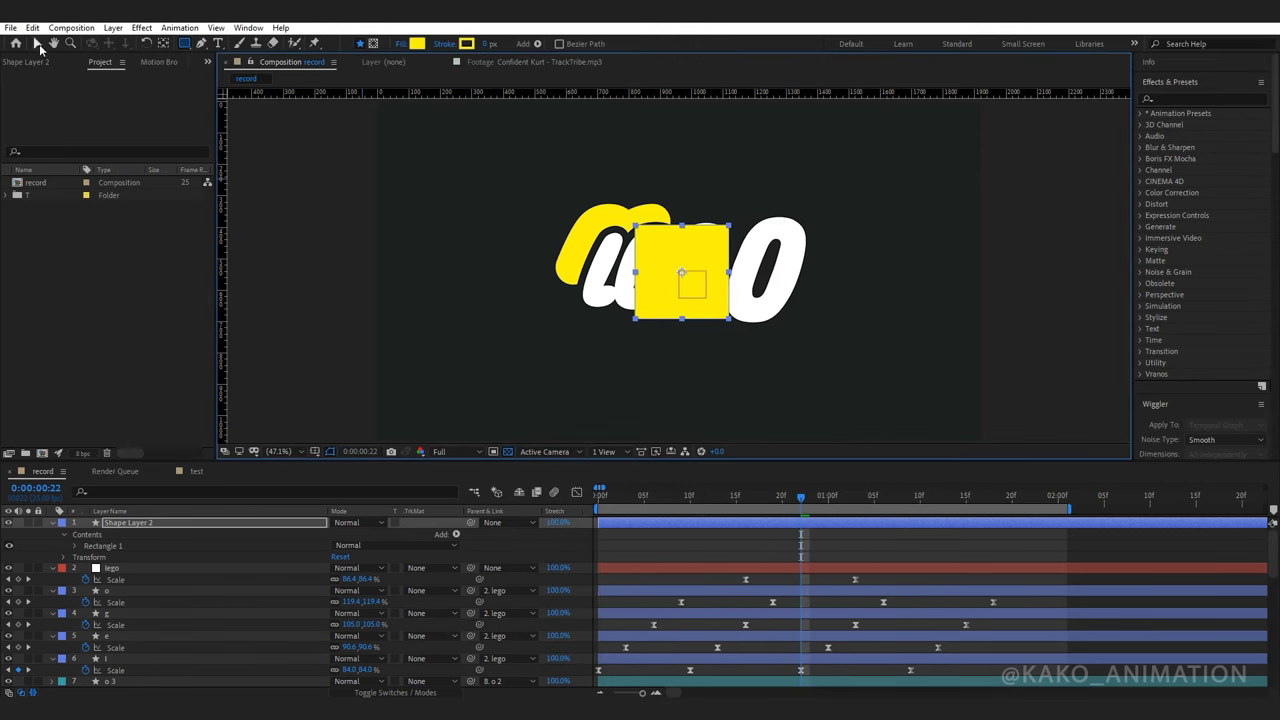
# Rename the new shape layer "square 1" and give it the Orange label colour.
pyautogui.click(37, 44)
pyautogui.rightClick(145, 528)
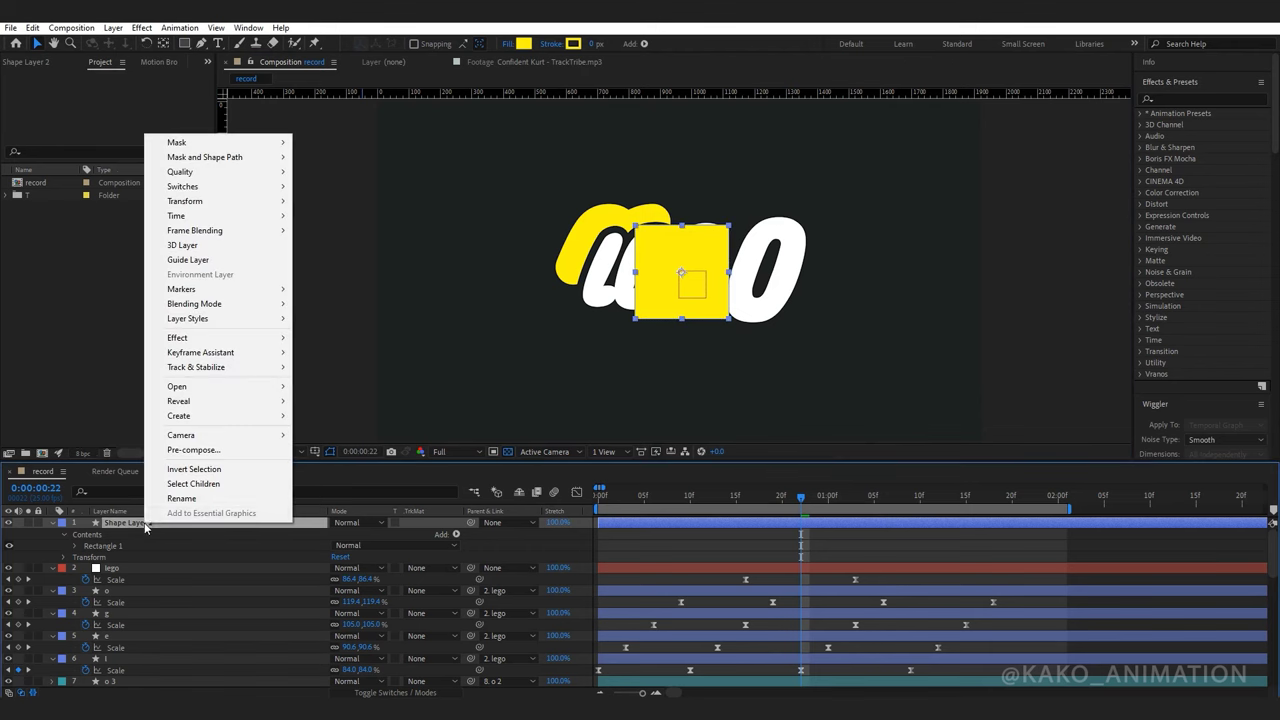
pyautogui.click(186, 500)
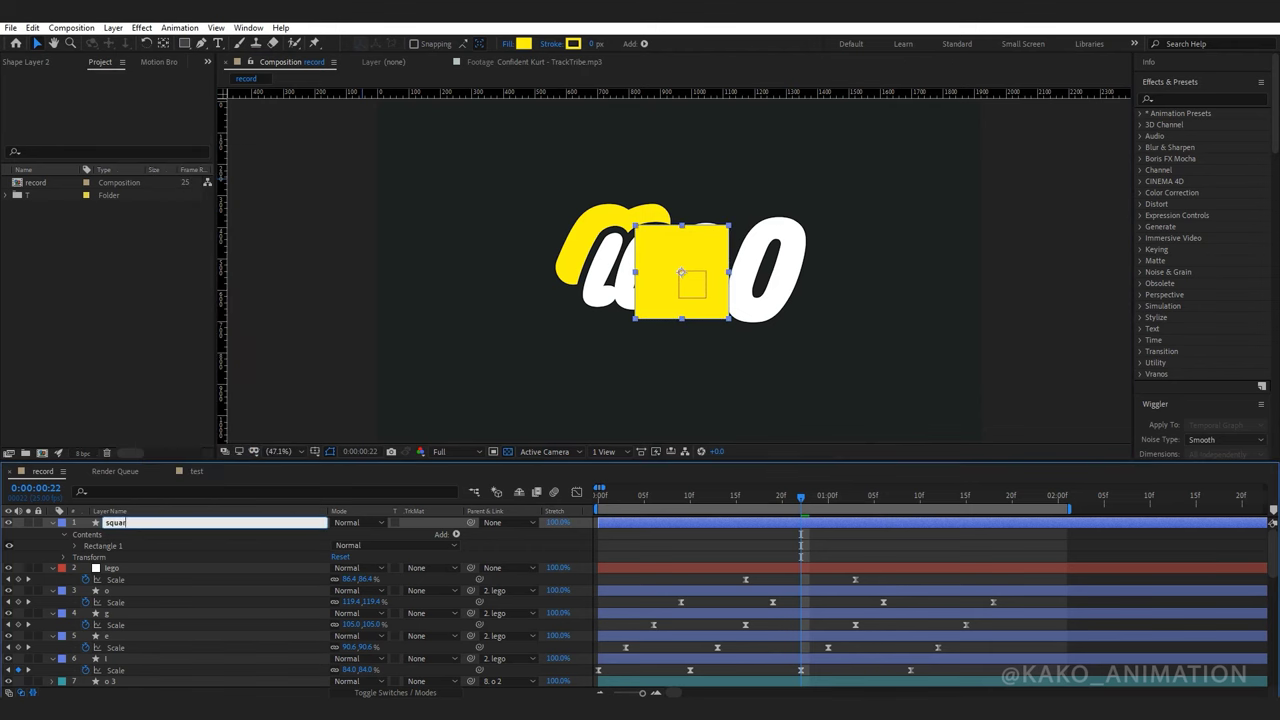
pyautogui.write('square 1')
pyautogui.press('Return')
pyautogui.click(60, 524)
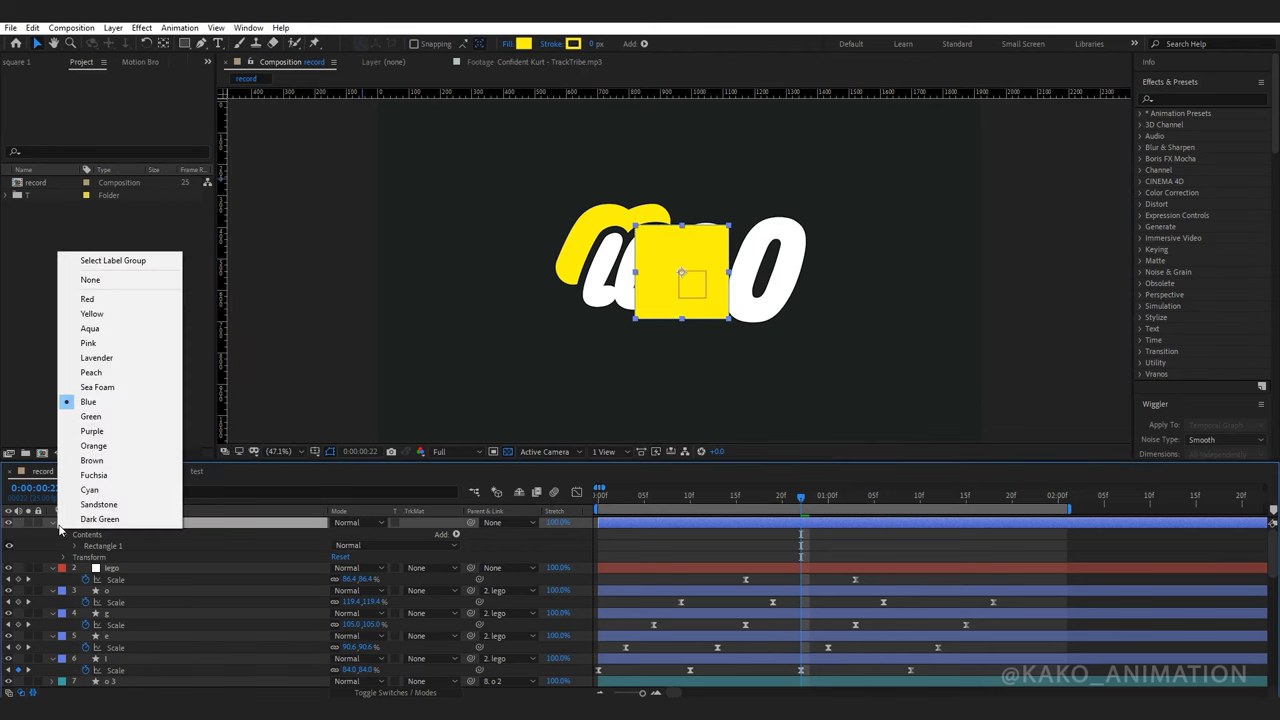
pyautogui.click(100, 447)
# Add a Scale keyframe of 0% to square 1 at 0:00:00:10.
pyautogui.press('s')
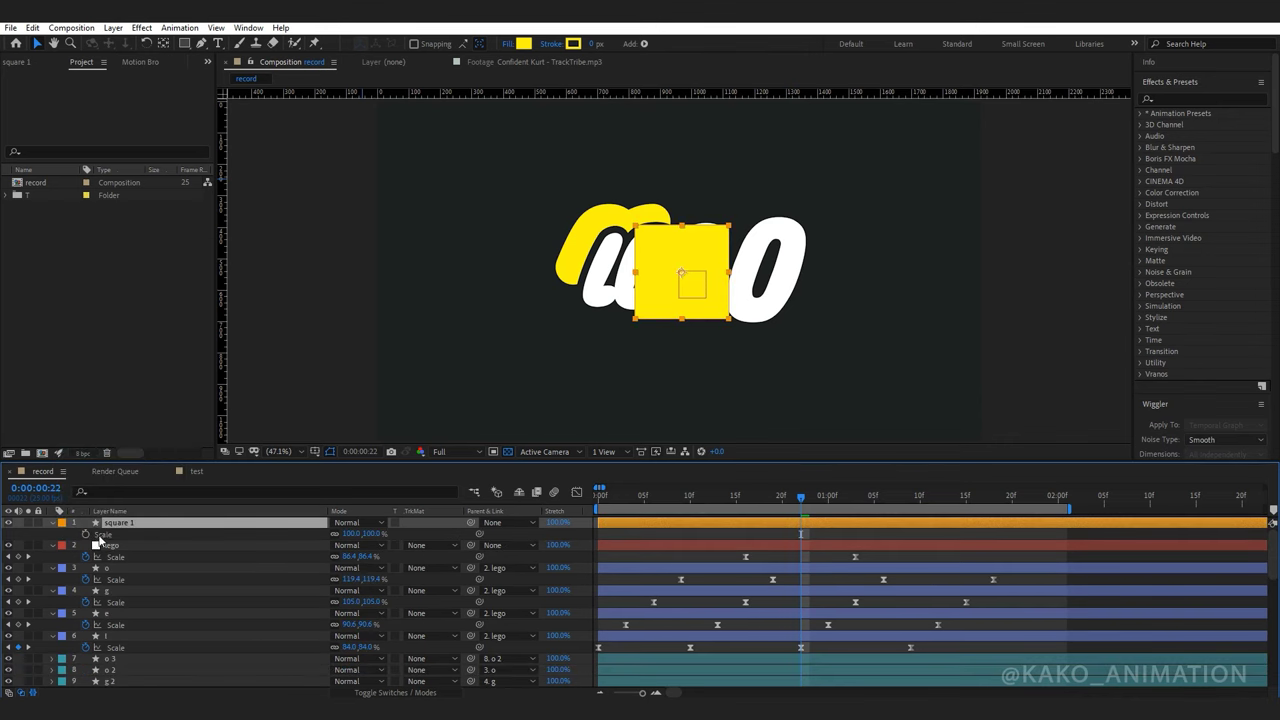
pyautogui.press('space')
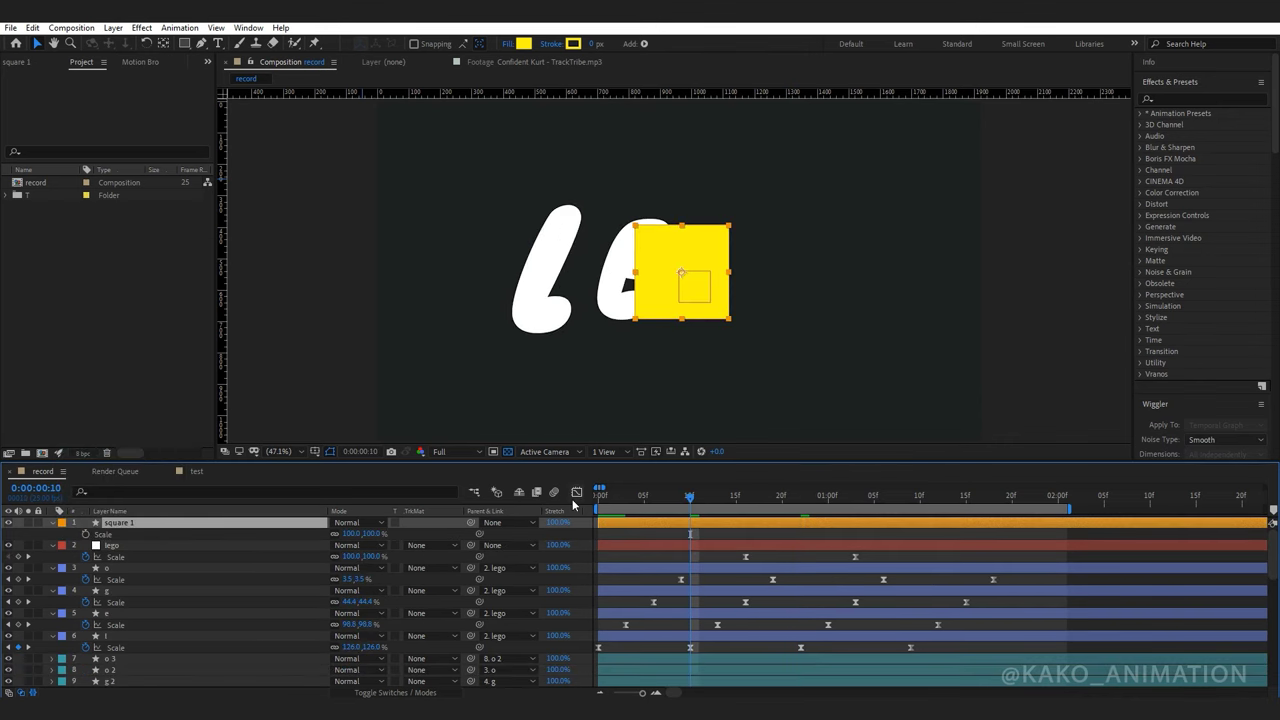
pyautogui.click(86, 534)
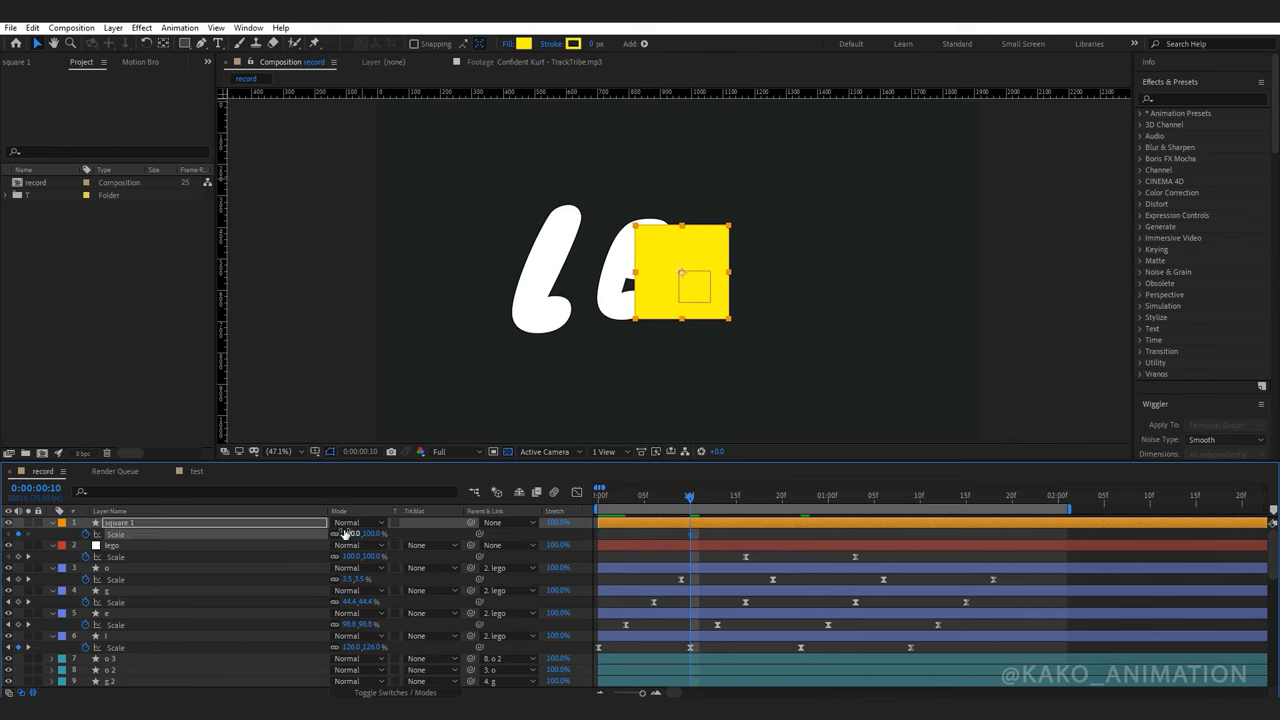
pyautogui.write('0')
pyautogui.press('Return')
# Set the Scale of square 1 to 800% at 0:00:01:12 and apply Easy Ease to both keyframes.
pyautogui.press('space')
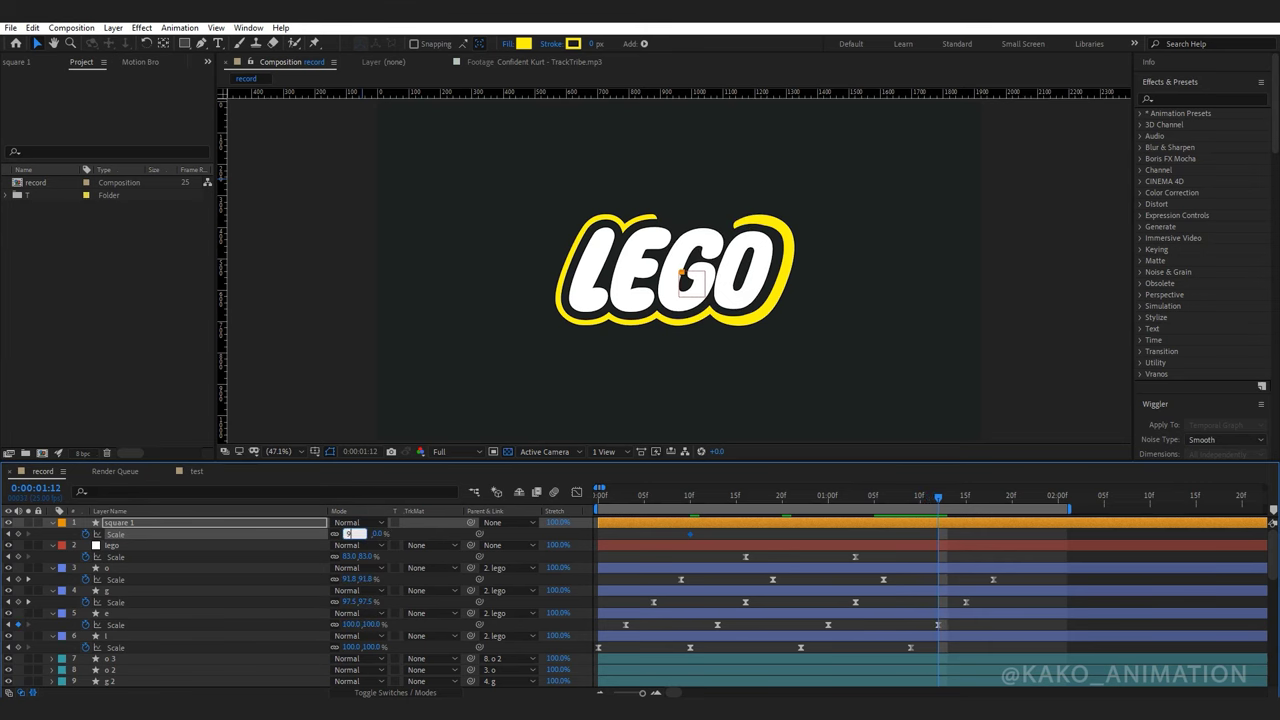
pyautogui.write('900')
pyautogui.press('Return')
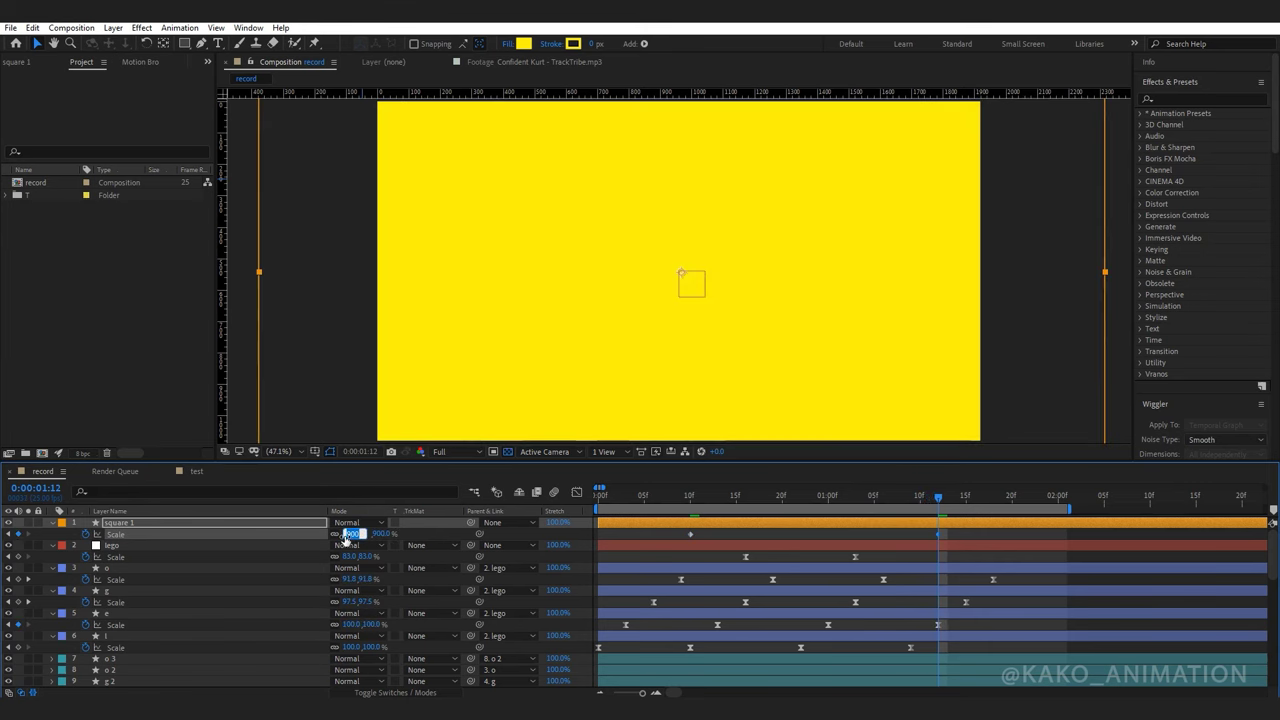
pyautogui.write('0')
pyautogui.press('Return')
pyautogui.moveTo(972, 532); pyautogui.dragTo(648, 540)
pyautogui.press('F9')
# Place square 1 directly above Dark Cyan Solid 5 and duplicate it, shifting the copy to start at frame 2.
pyautogui.moveTo(120, 528); pyautogui.dragTo(122, 671)
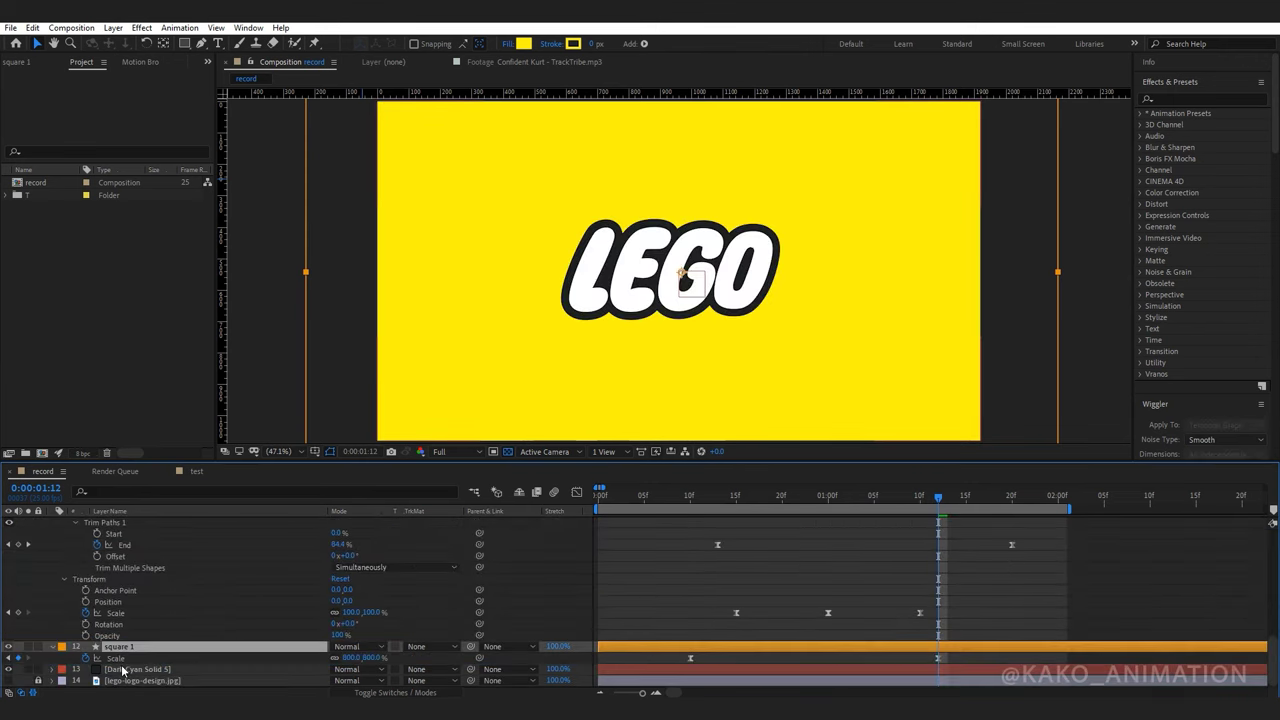
pyautogui.hotkey('ctrl', 'd')
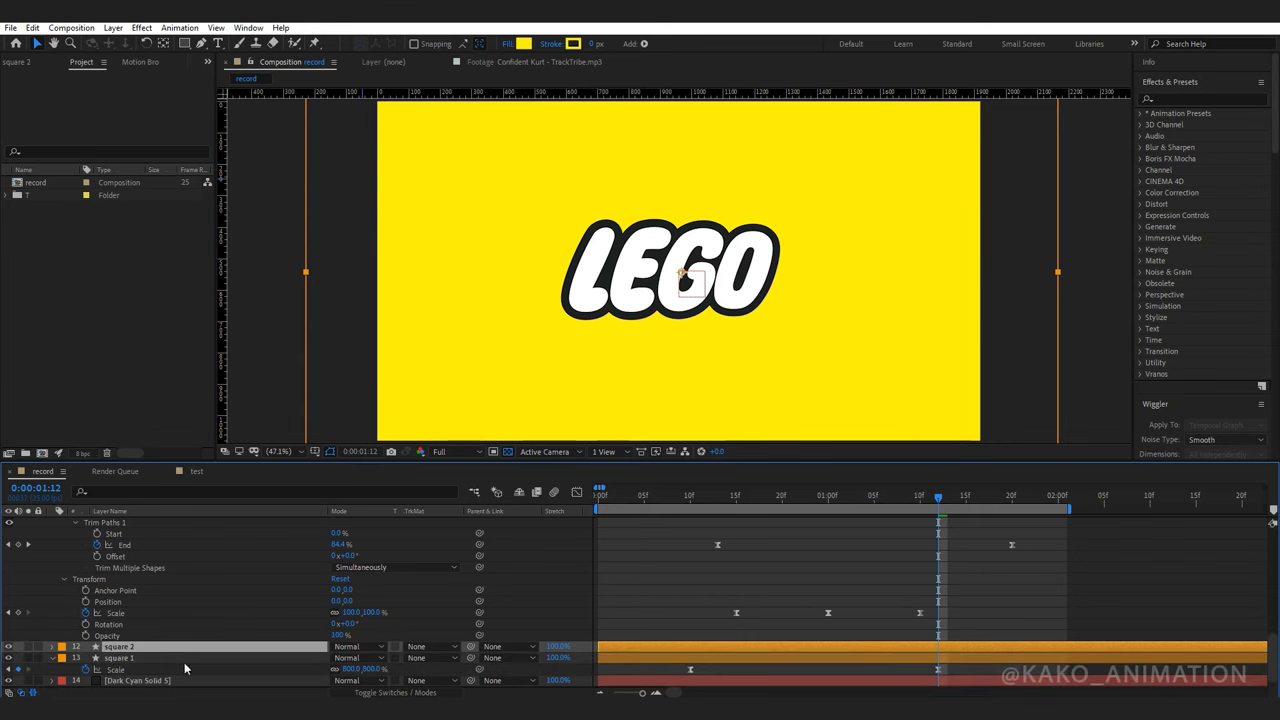
pyautogui.moveTo(598, 494); pyautogui.dragTo(616, 495)
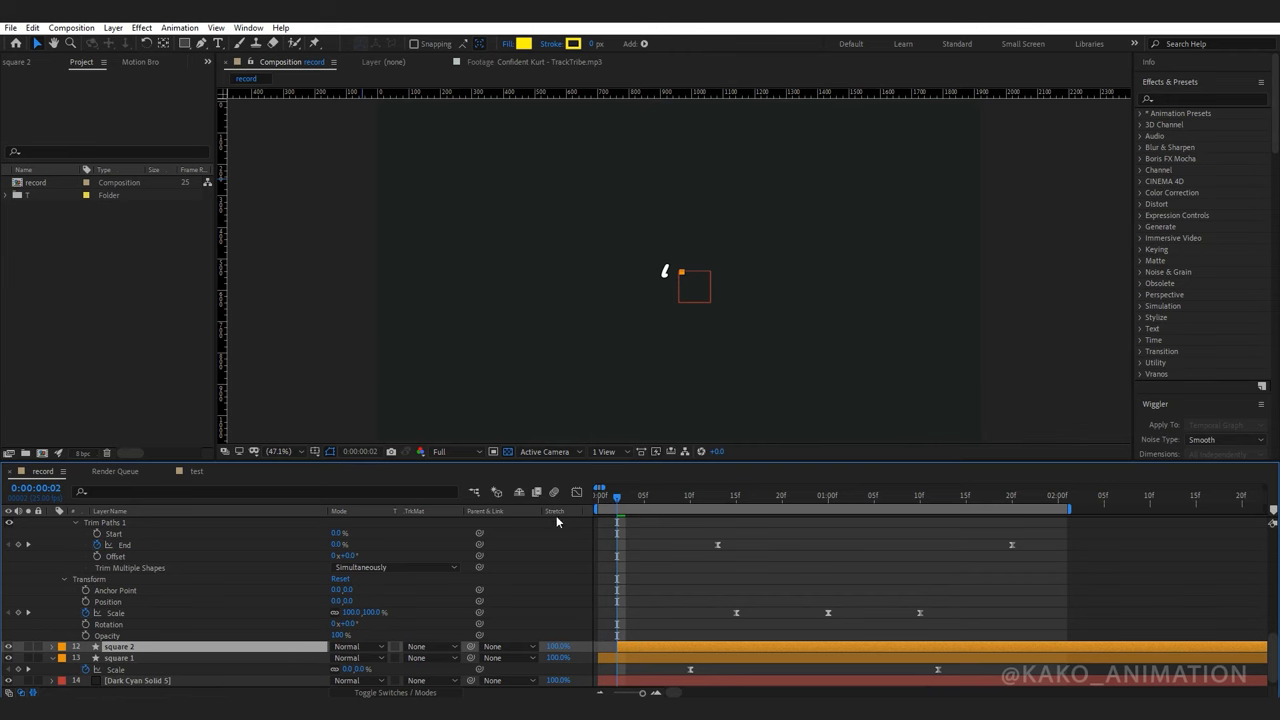
# Fill square 2 with the red sampled from the temporarily revealed reference image, then restore the dark background solid.
pyautogui.click(8, 681)
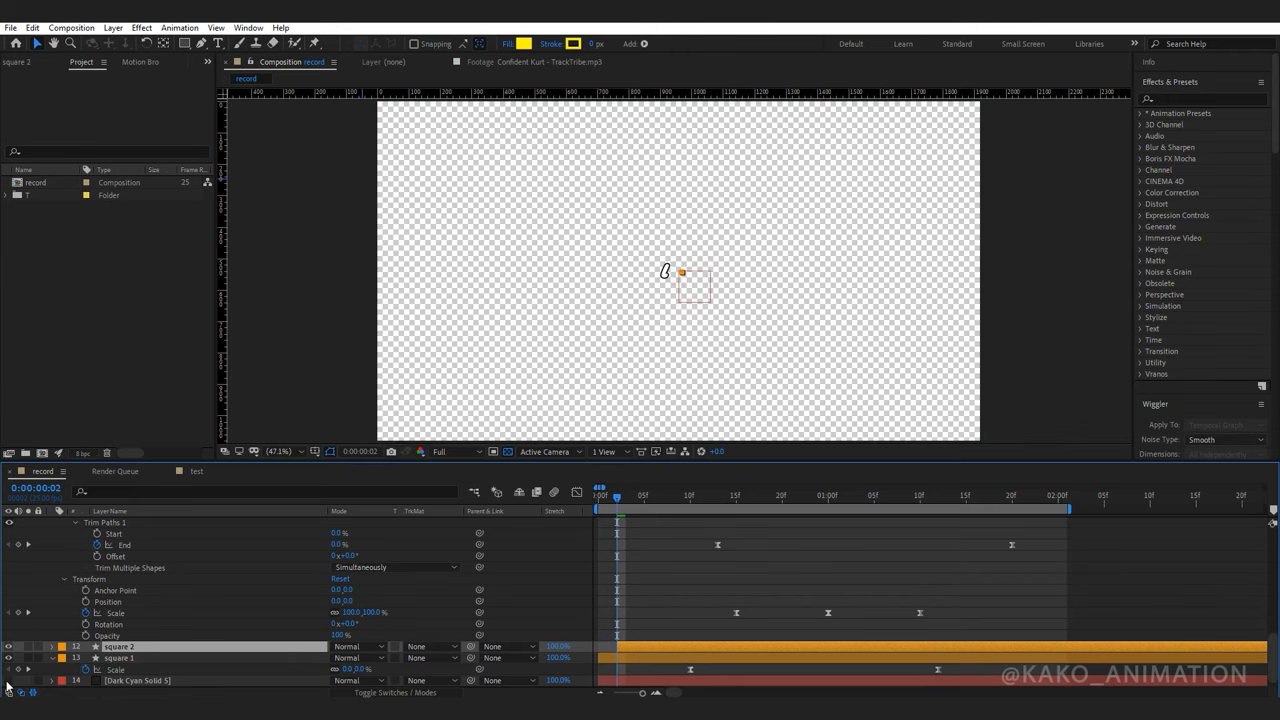
pyautogui.scroll(-1, 1276, 676)
pyautogui.click(9, 680)
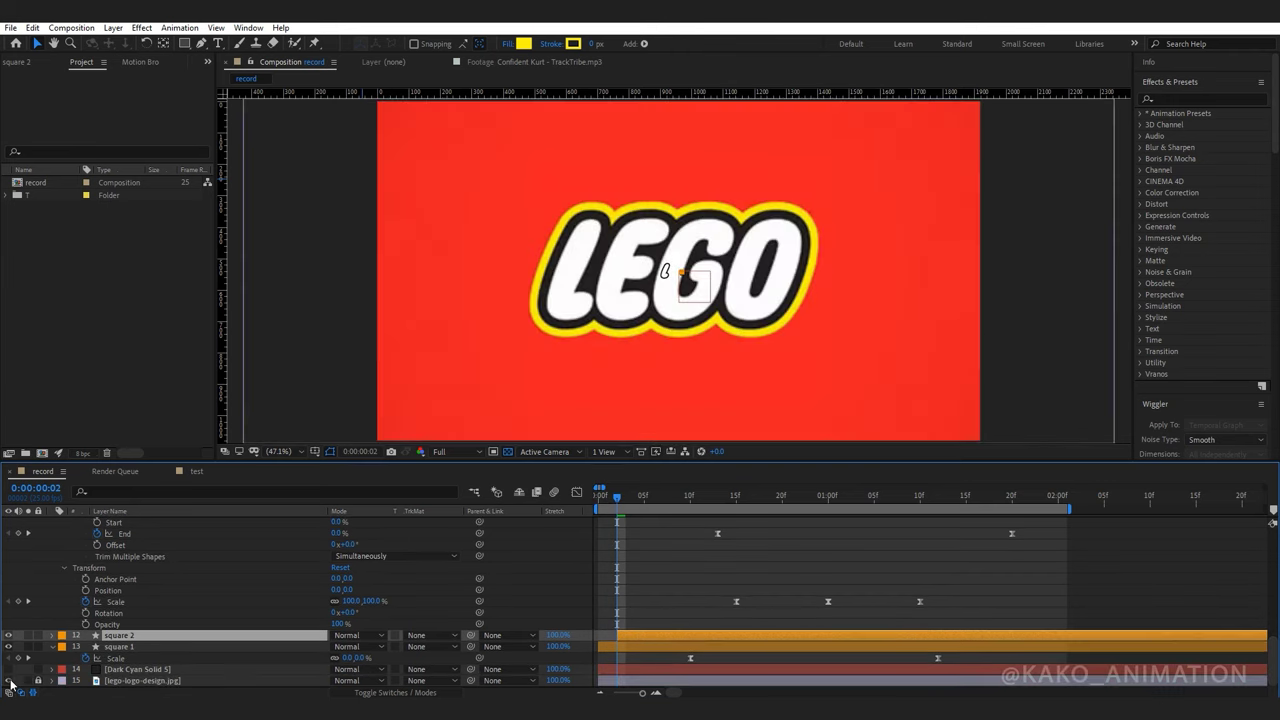
pyautogui.click(523, 43)
pyautogui.click(819, 545)
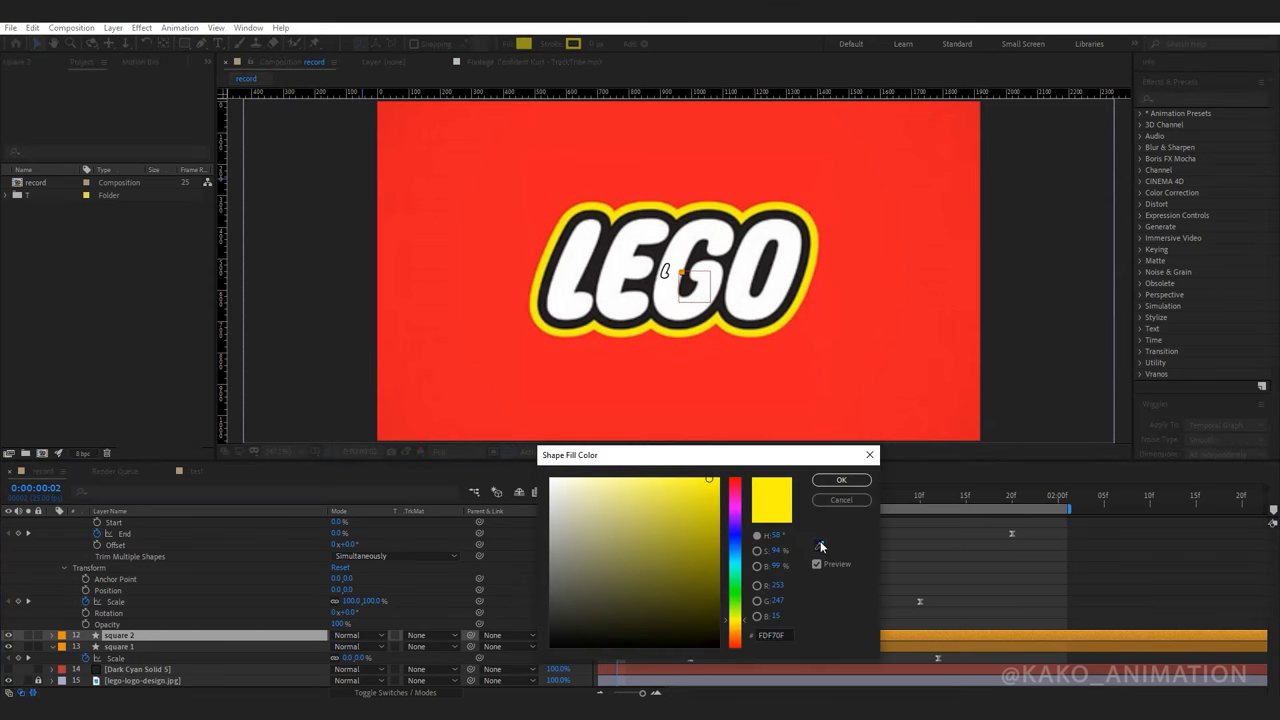
pyautogui.click(486, 362)
pyautogui.click(841, 481)
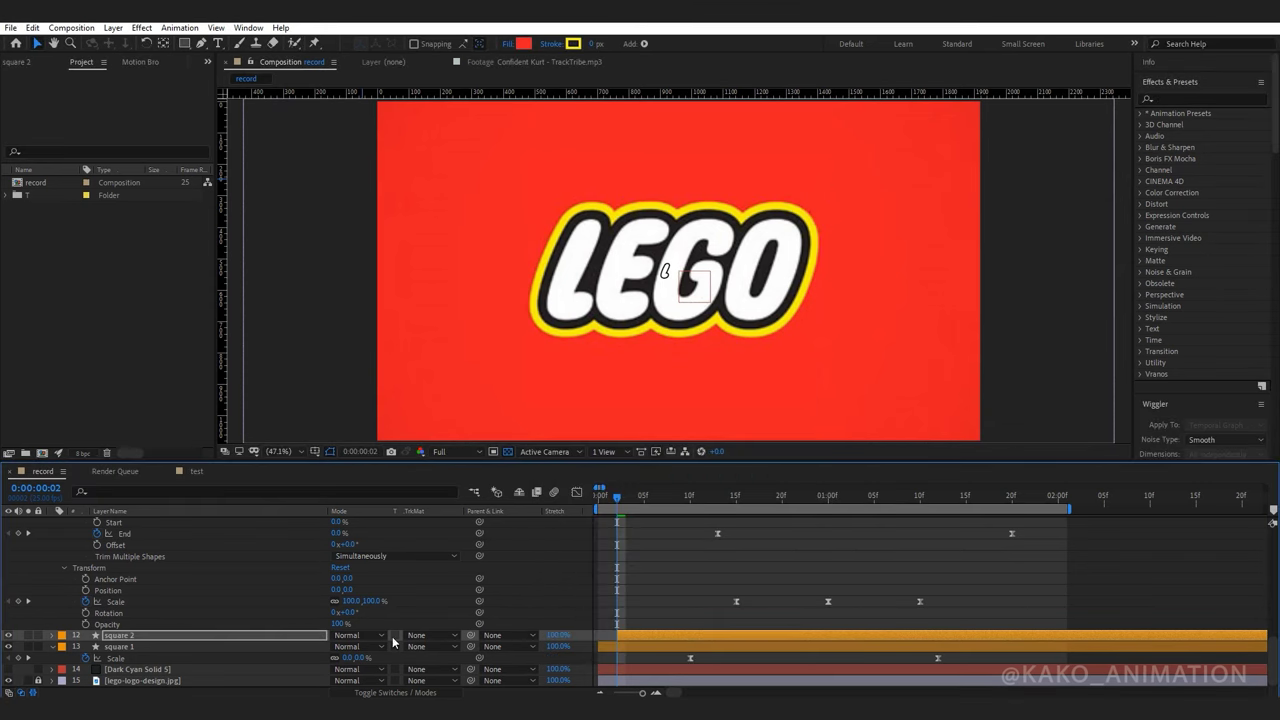
pyautogui.click(9, 680)
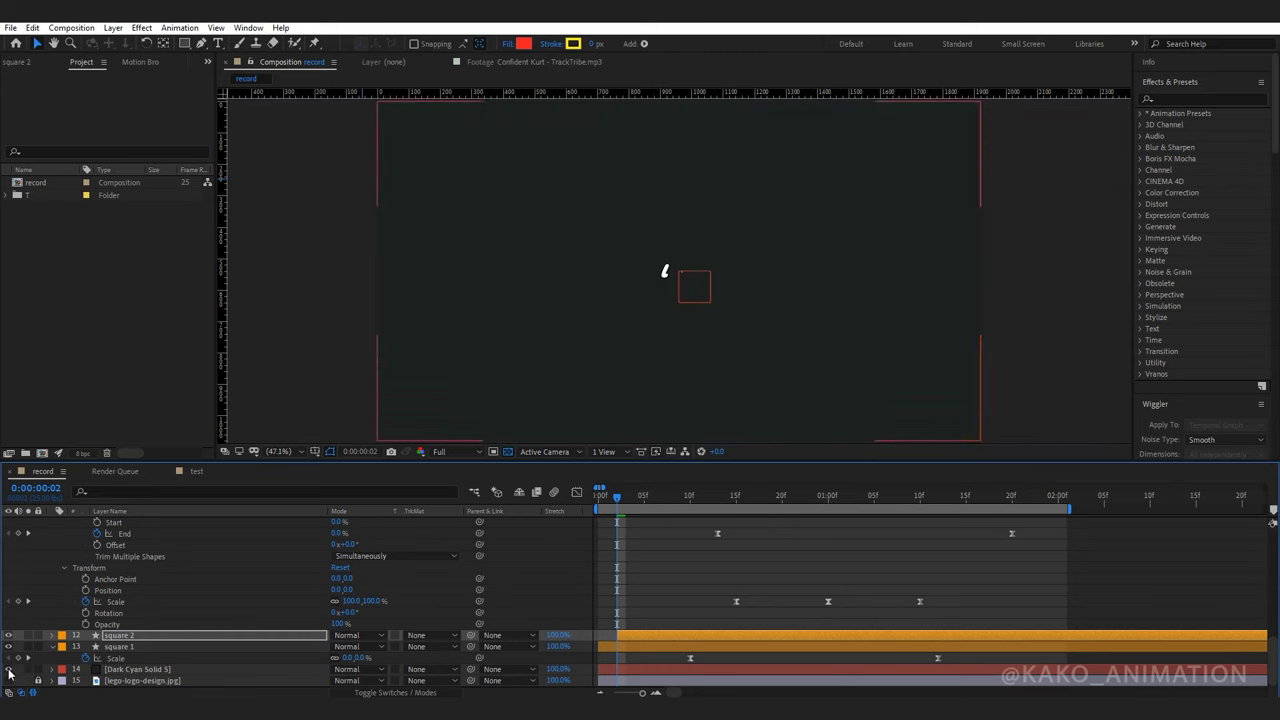
# Duplicate square 1 and square 2 together to make a second yellow and red pair.
pyautogui.moveTo(620, 505); pyautogui.dragTo(574, 525)
pyautogui.press('pagedown')
pyautogui.press('pagedown')
pyautogui.press('pagedown')
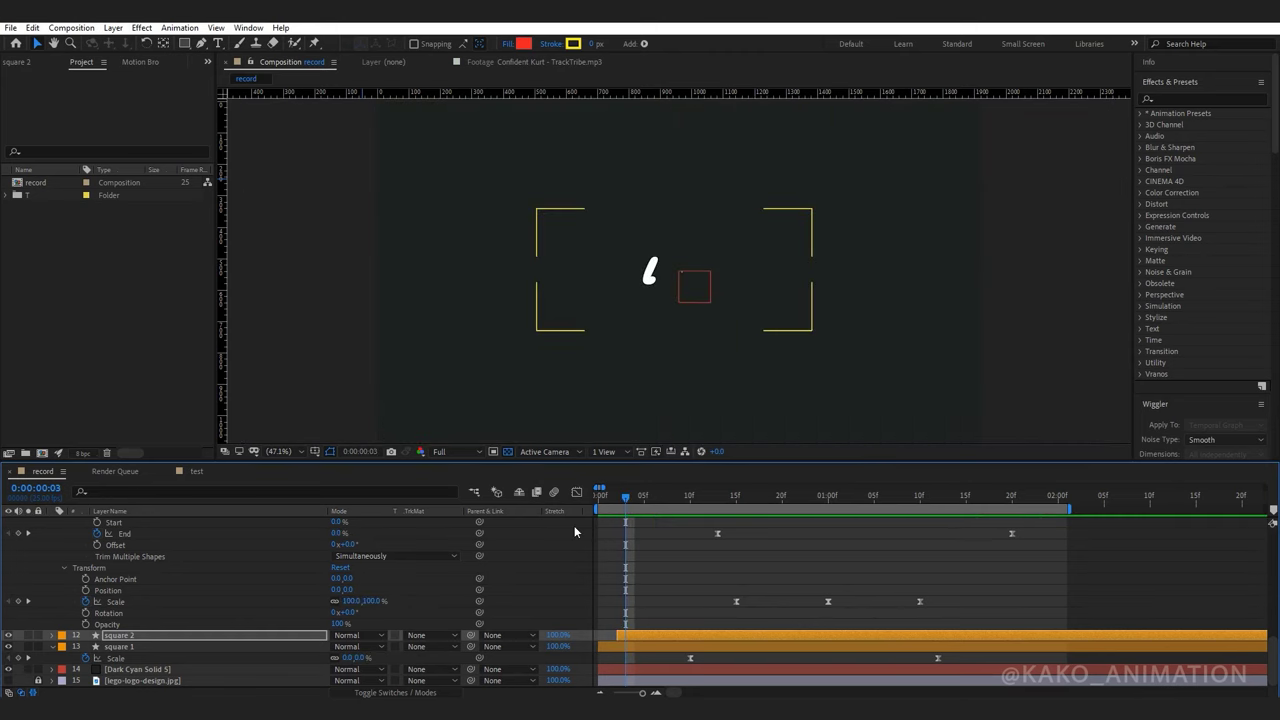
pyautogui.click(677, 645)
pyautogui.keyDown('shift'); pyautogui.click(677, 635); pyautogui.keyUp('shift')
pyautogui.hotkey('ctrl', 'd')
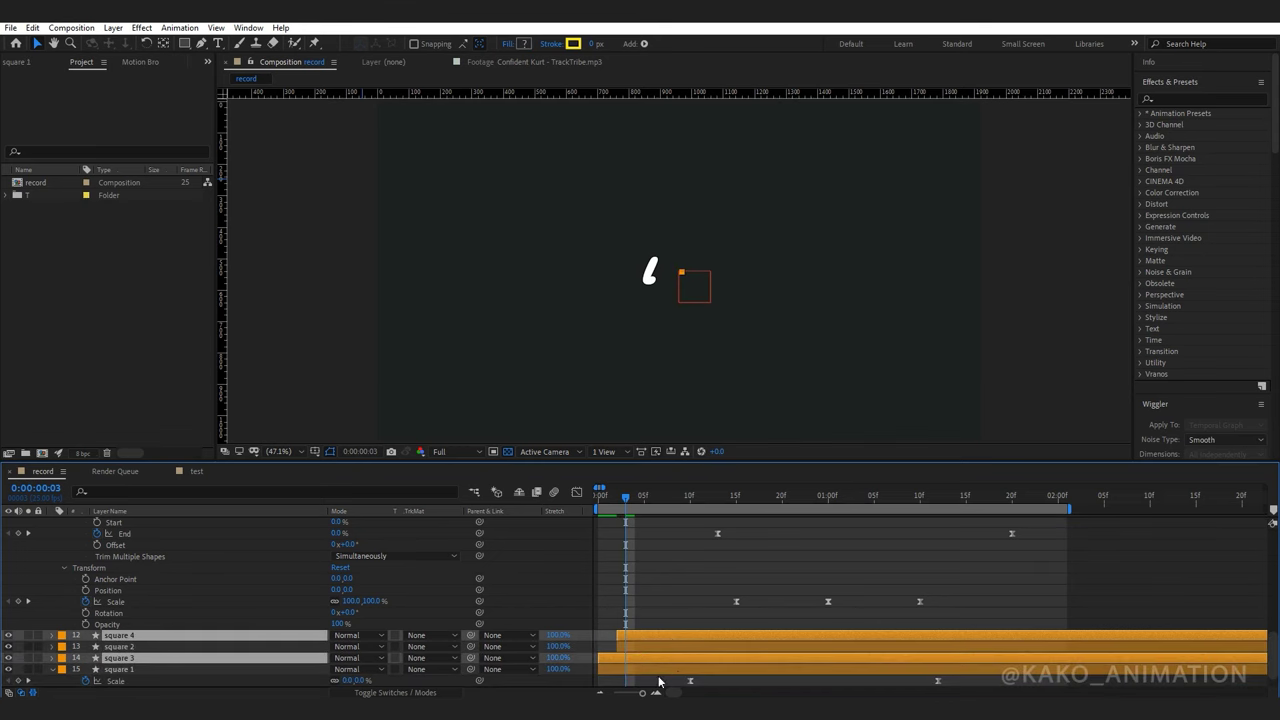
# Stack square 3 above square 2 and stagger the copies, starting square 3 at frame 4 and square 4 at frame 5.
pyautogui.press('u')
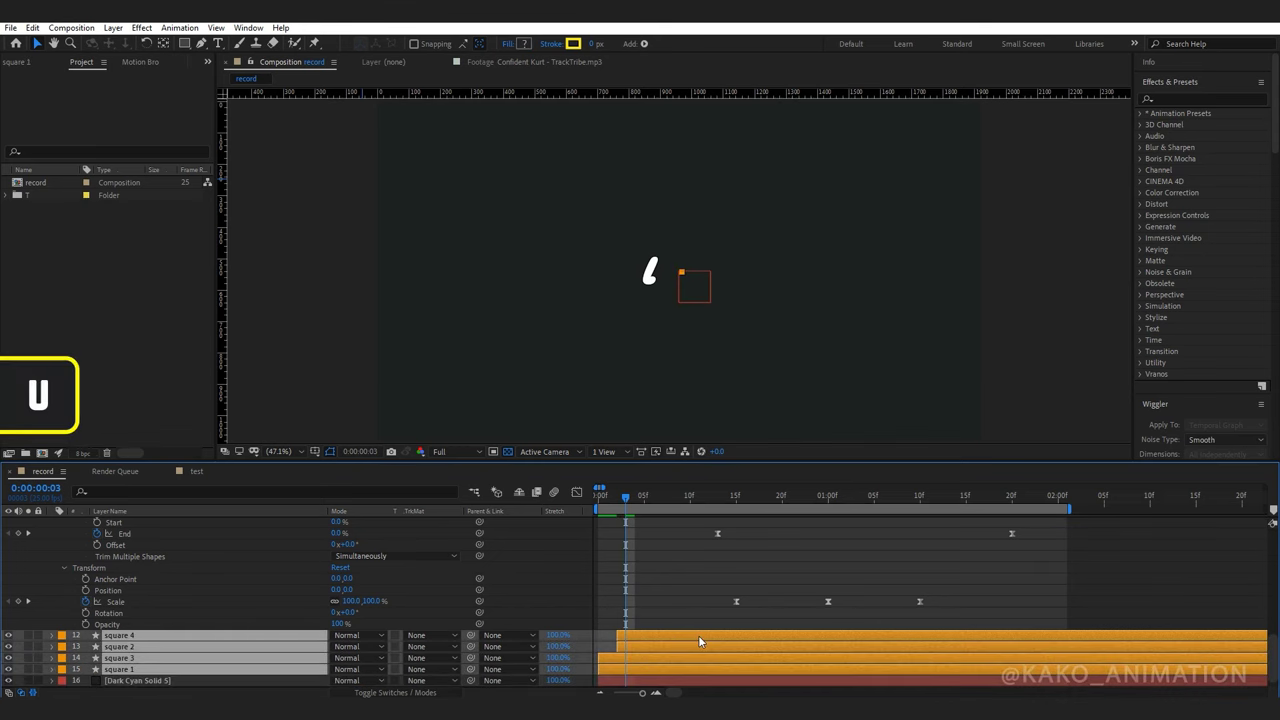
pyautogui.scroll(-1, 722, 635)
pyautogui.click(701, 558)
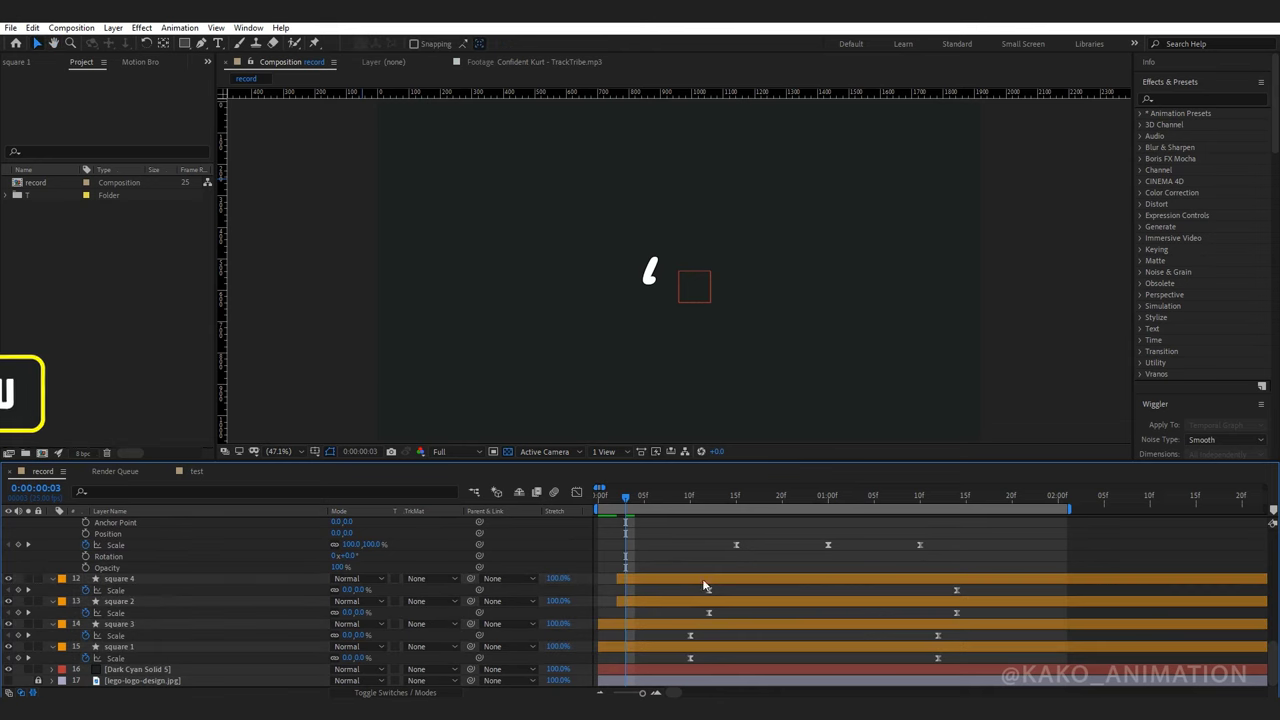
pyautogui.click(664, 624)
pyautogui.moveTo(133, 625); pyautogui.dragTo(128, 590)
pyautogui.moveTo(722, 604)
pyautogui.mouseDown()
pyautogui.moveTo(757, 606)
pyautogui.moveTo(733, 582)
pyautogui.mouseUp()
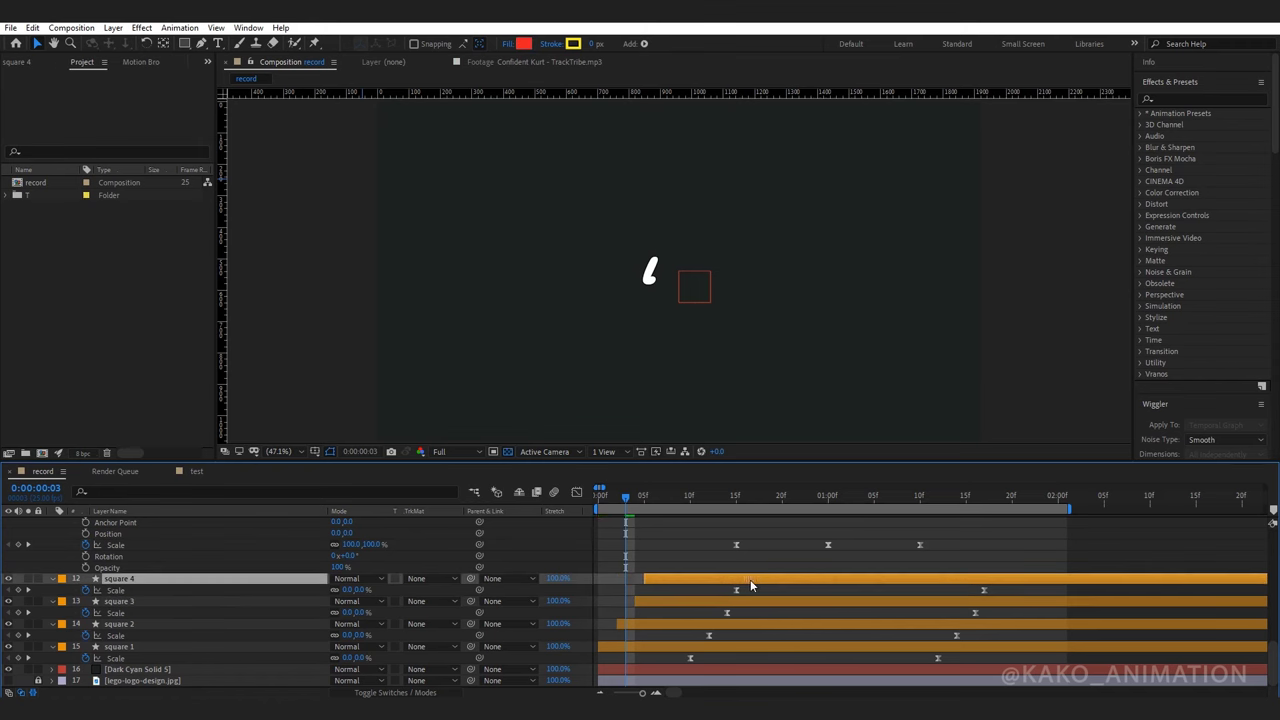
pyautogui.moveTo(712, 512); pyautogui.dragTo(920, 510)
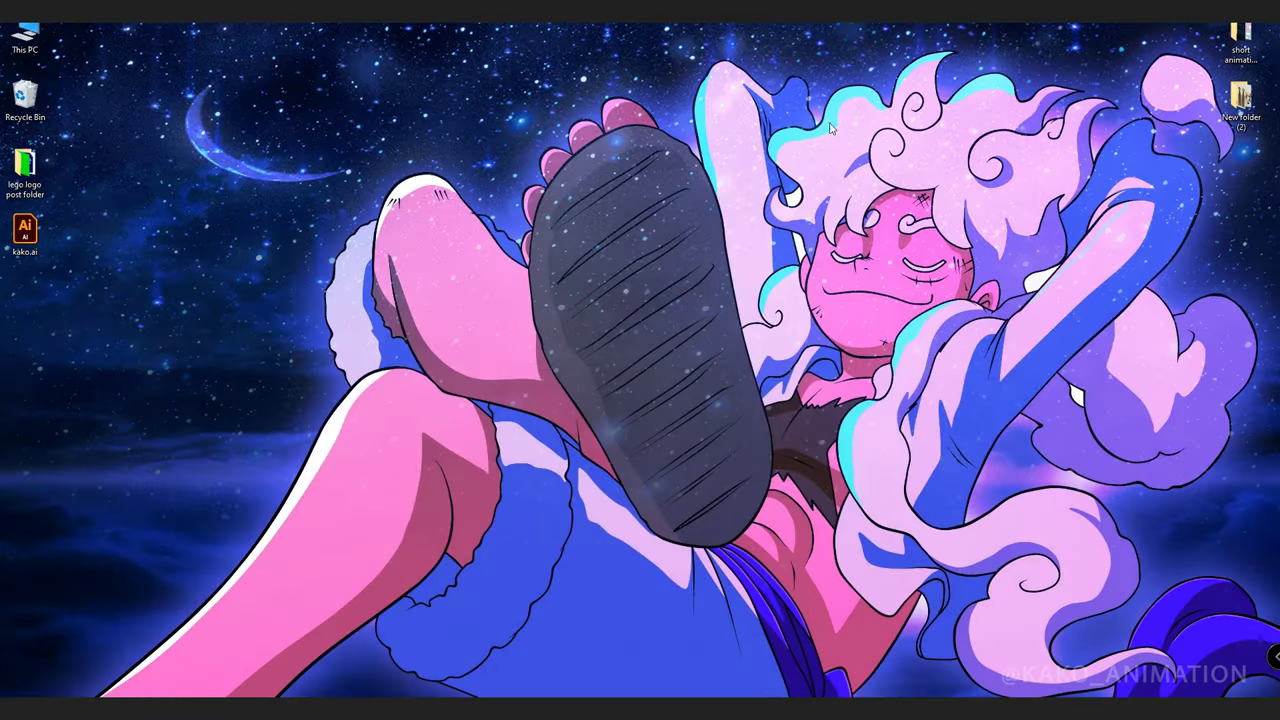
# Import kako.ai from the desktop into After Effects as a Composition with Layer Size footage dimensions.
pyautogui.moveTo(30, 230); pyautogui.dragTo(677, 329)
pyautogui.click(670, 306)
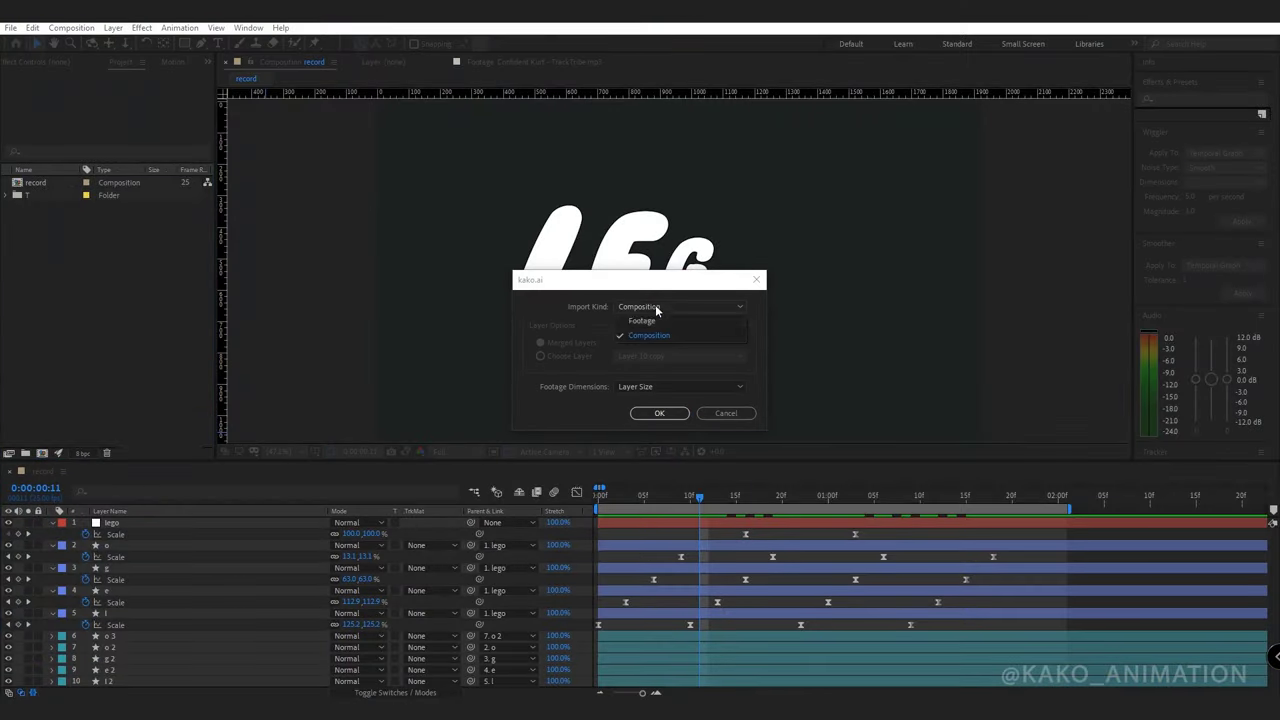
pyautogui.click(645, 338)
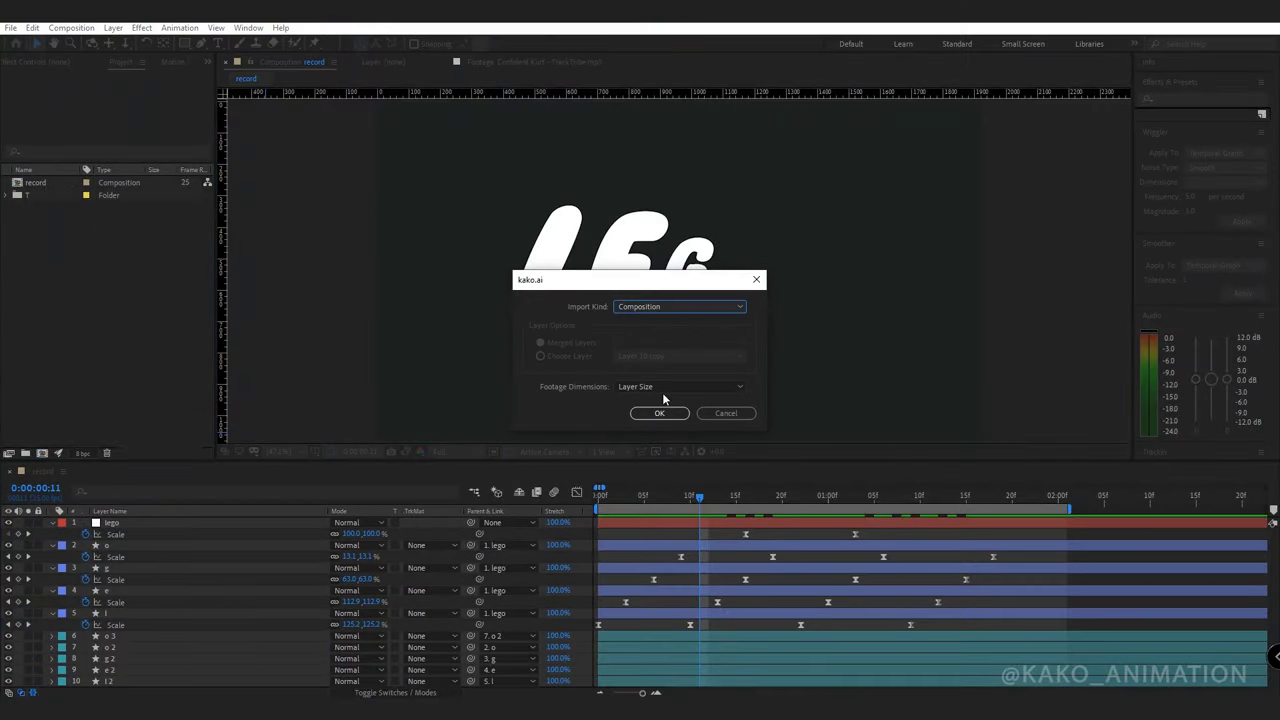
pyautogui.click(659, 413)
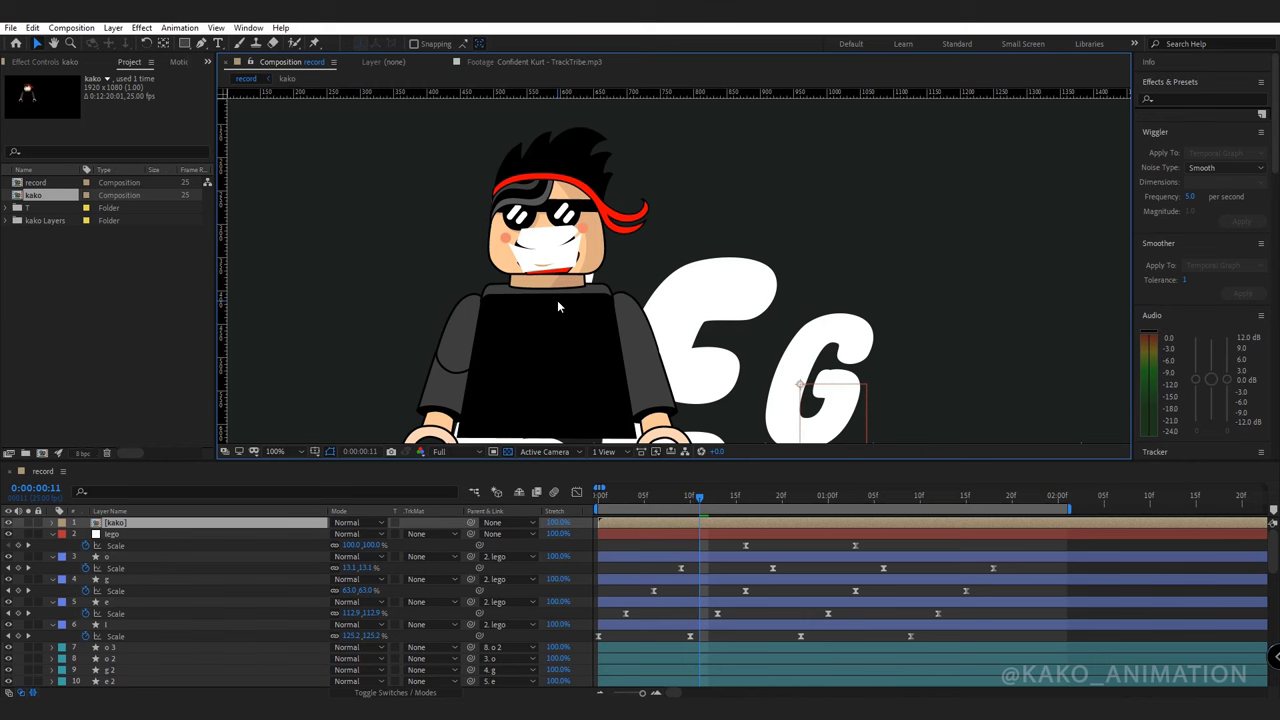
# Fit the composition in the viewer, move the kako layer beneath Shape Layer 1, and collapse that shape layer's properties.
pyautogui.click(278, 451)
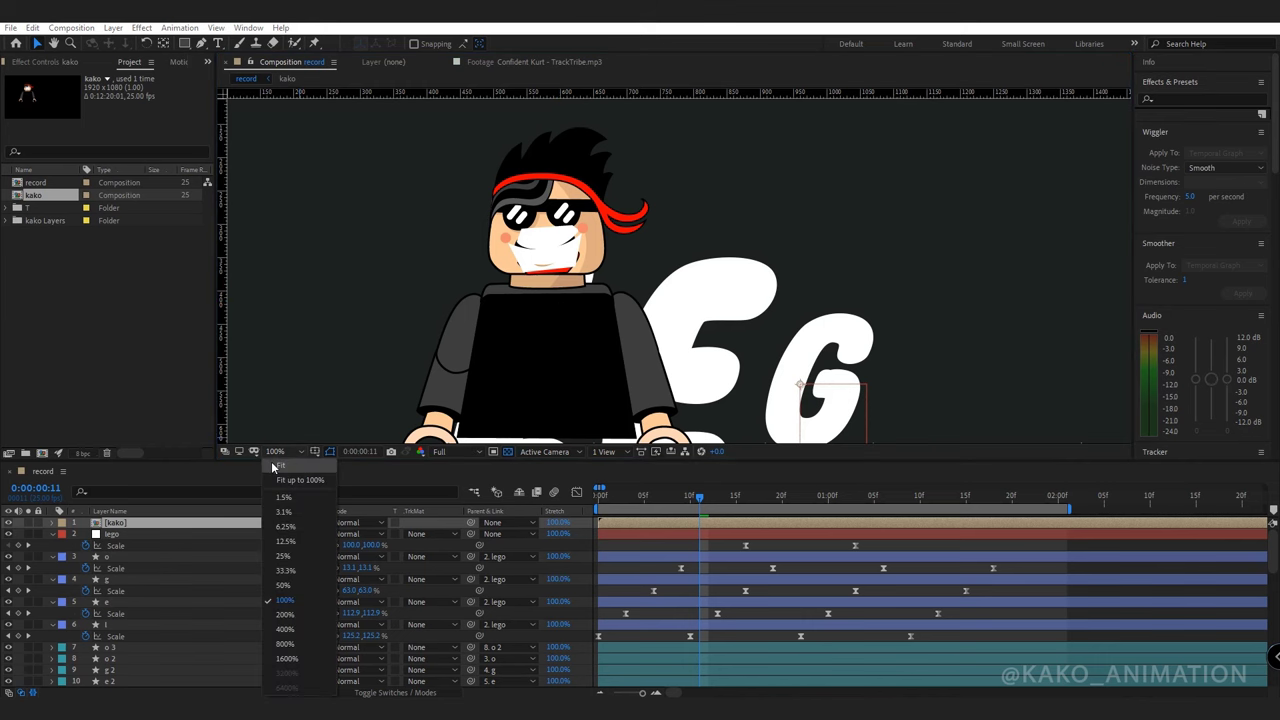
pyautogui.click(276, 474)
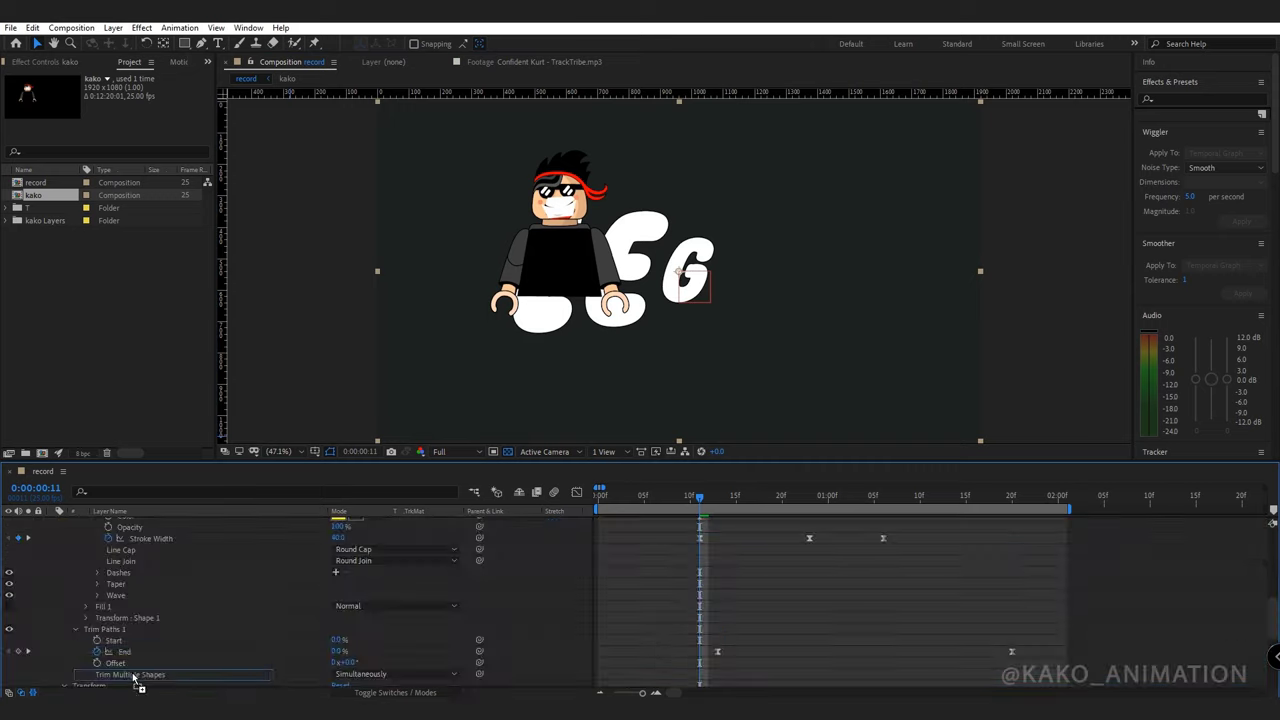
pyautogui.moveTo(133, 676); pyautogui.dragTo(136, 585)
pyautogui.moveTo(1273, 674); pyautogui.dragTo(1273, 600)
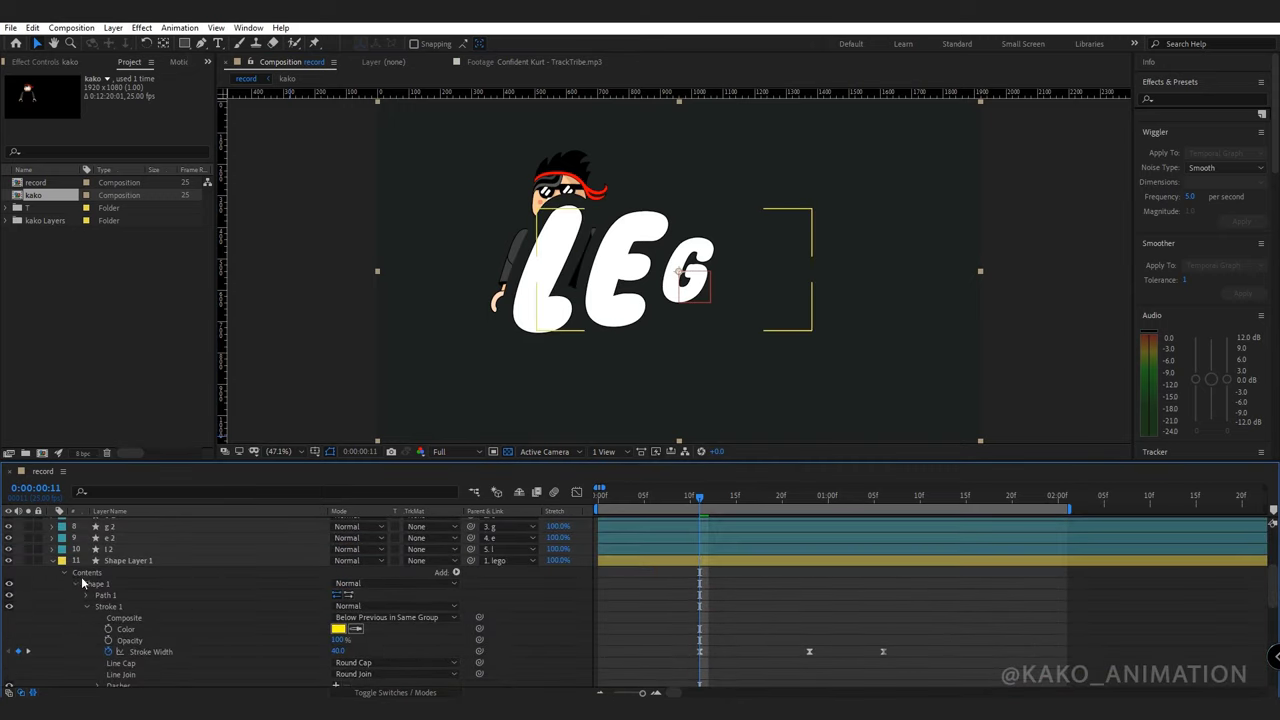
pyautogui.click(54, 561)
# Open the kako composition and convert all of its Illustrator layers to shapes with Create Shapes from Vector Layer.
pyautogui.doubleClick(136, 572)
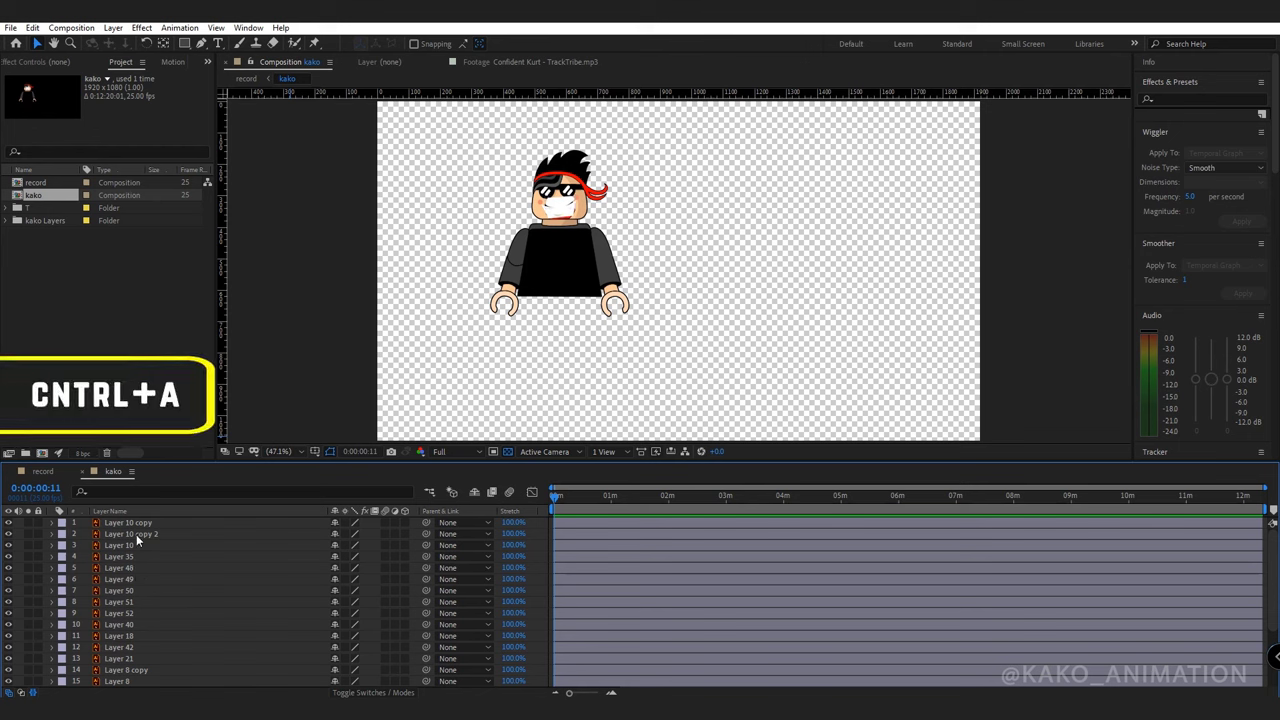
pyautogui.click(136, 523)
pyautogui.hotkey('ctrl', 'a')
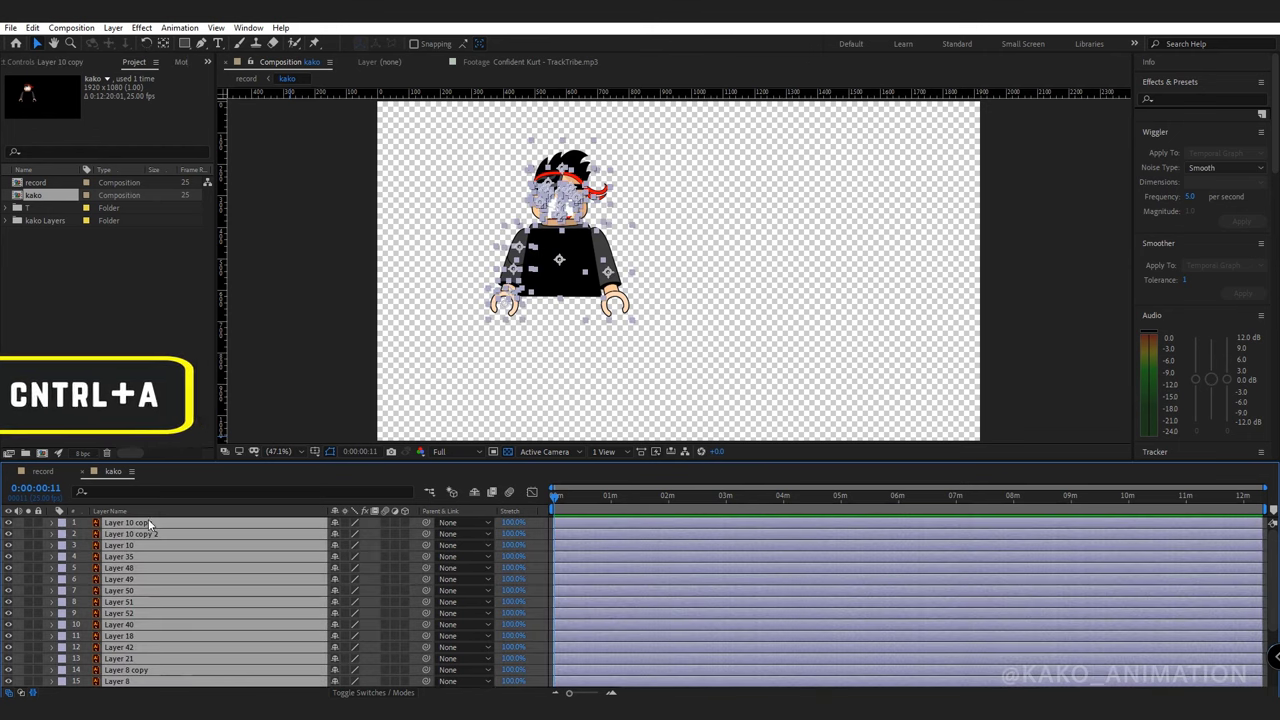
pyautogui.rightClick(162, 524)
pyautogui.moveTo(270, 412)
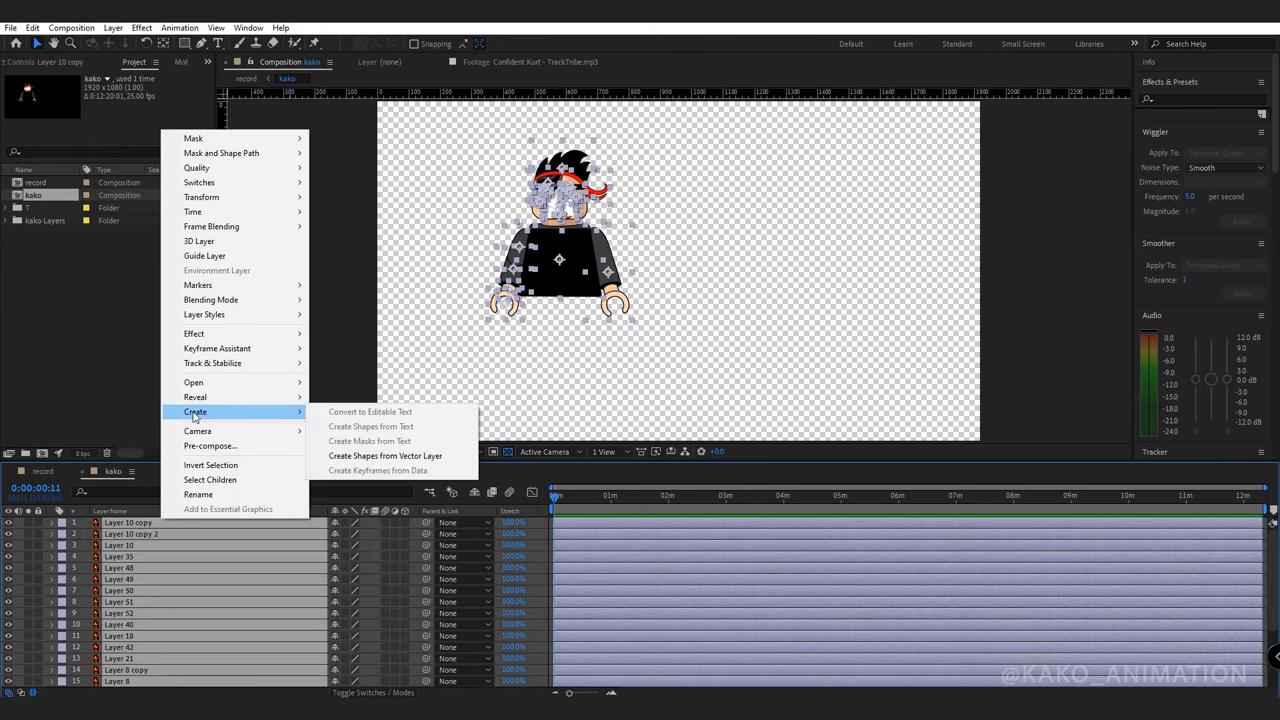
pyautogui.click(385, 456)
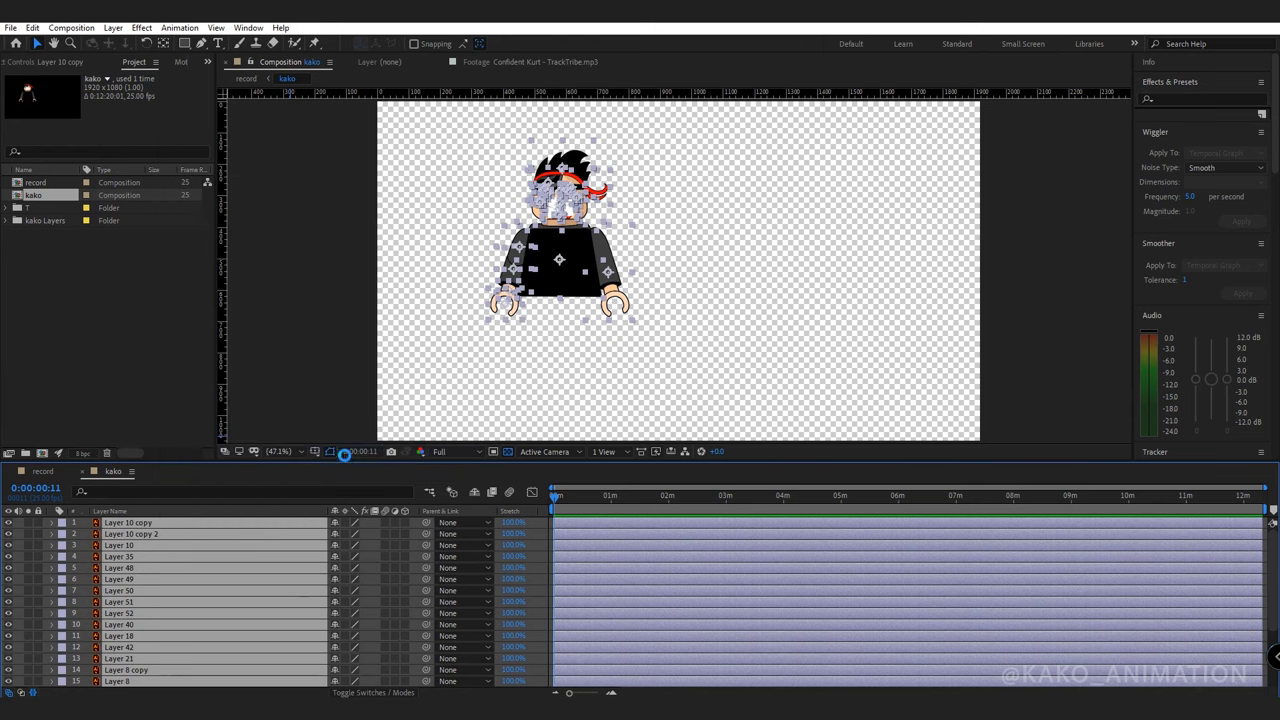
# Mark all the original Illustrator layers in kako as shy and hide them, leaving only the Outlines layers listed.
pyautogui.click(117, 535)
pyautogui.keyDown('ctrl'); pyautogui.click(116, 557); pyautogui.keyUp('ctrl')
pyautogui.keyDown('ctrl'); pyautogui.click(115, 580); pyautogui.keyUp('ctrl')
pyautogui.keyDown('ctrl'); pyautogui.click(117, 602); pyautogui.keyUp('ctrl')
pyautogui.keyDown('ctrl'); pyautogui.click(119, 625); pyautogui.keyUp('ctrl')
pyautogui.keyDown('ctrl'); pyautogui.click(121, 647); pyautogui.keyUp('ctrl')
pyautogui.keyDown('ctrl'); pyautogui.click(124, 670); pyautogui.keyUp('ctrl')
pyautogui.moveTo(1273, 574); pyautogui.dragTo(1273, 616)
pyautogui.keyDown('ctrl'); pyautogui.click(125, 601); pyautogui.keyUp('ctrl')
pyautogui.keyDown('ctrl'); pyautogui.click(125, 624); pyautogui.keyUp('ctrl')
pyautogui.keyDown('ctrl'); pyautogui.click(124, 646); pyautogui.keyUp('ctrl')
pyautogui.keyDown('ctrl'); pyautogui.click(122, 669); pyautogui.keyUp('ctrl')
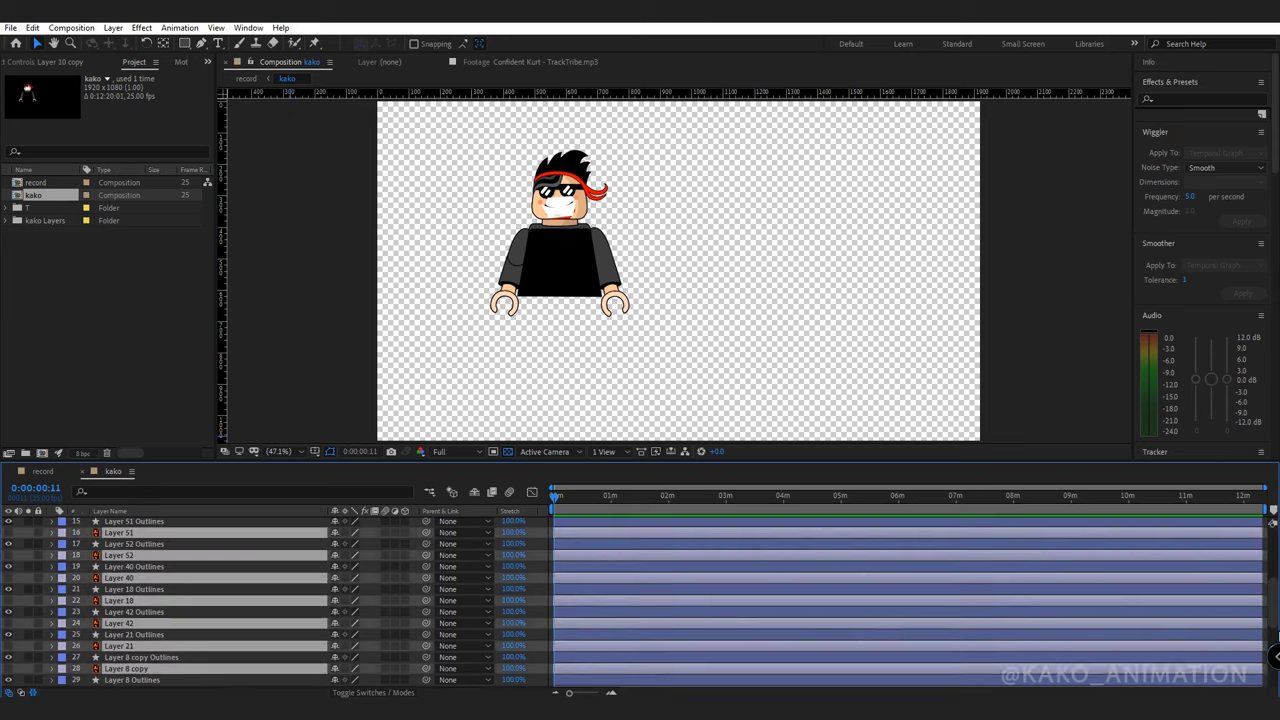
pyautogui.scroll(-3, 121, 668)
pyautogui.keyDown('ctrl'); pyautogui.click(118, 553); pyautogui.keyUp('ctrl')
pyautogui.keyDown('ctrl'); pyautogui.click(118, 586); pyautogui.keyUp('ctrl')
pyautogui.keyDown('ctrl'); pyautogui.click(117, 553); pyautogui.keyUp('ctrl')
pyautogui.keyDown('ctrl'); pyautogui.click(118, 676); pyautogui.keyUp('ctrl')
pyautogui.scroll(-2, 118, 683)
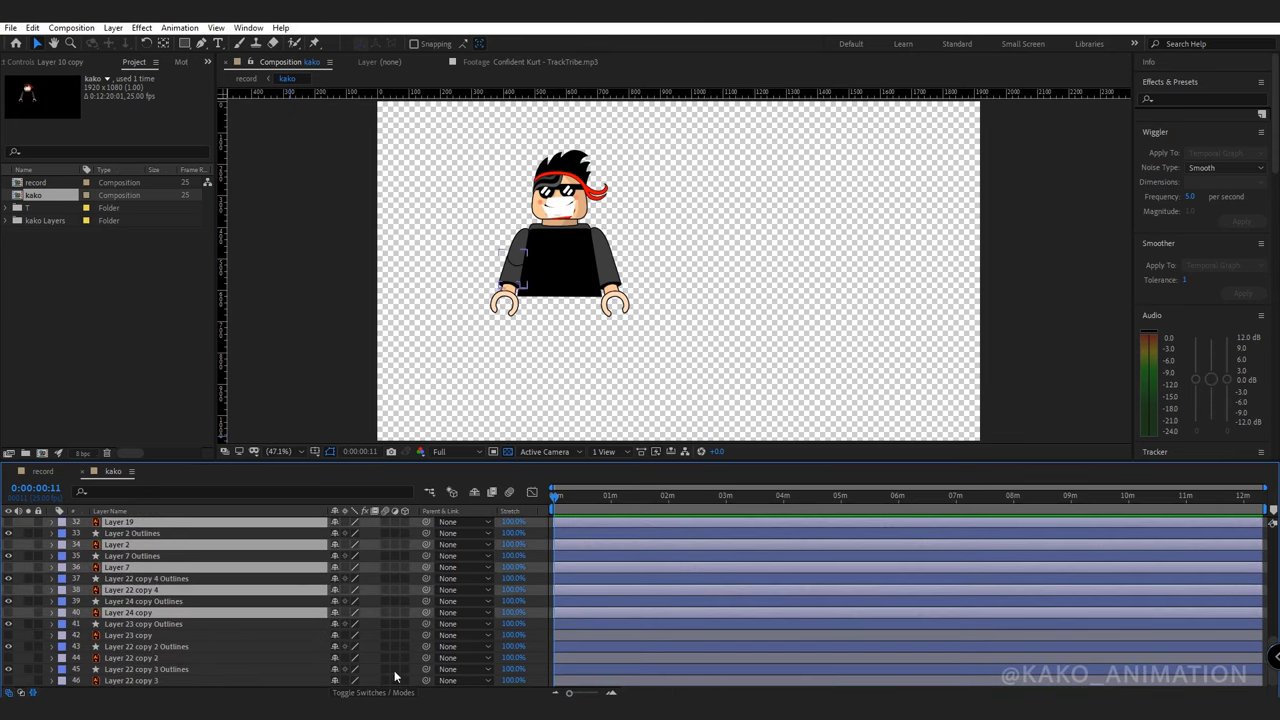
pyautogui.keyDown('ctrl'); pyautogui.click(118, 635); pyautogui.keyUp('ctrl')
pyautogui.keyDown('ctrl'); pyautogui.click(118, 658); pyautogui.keyUp('ctrl')
pyautogui.keyDown('ctrl'); pyautogui.click(116, 680); pyautogui.keyUp('ctrl')
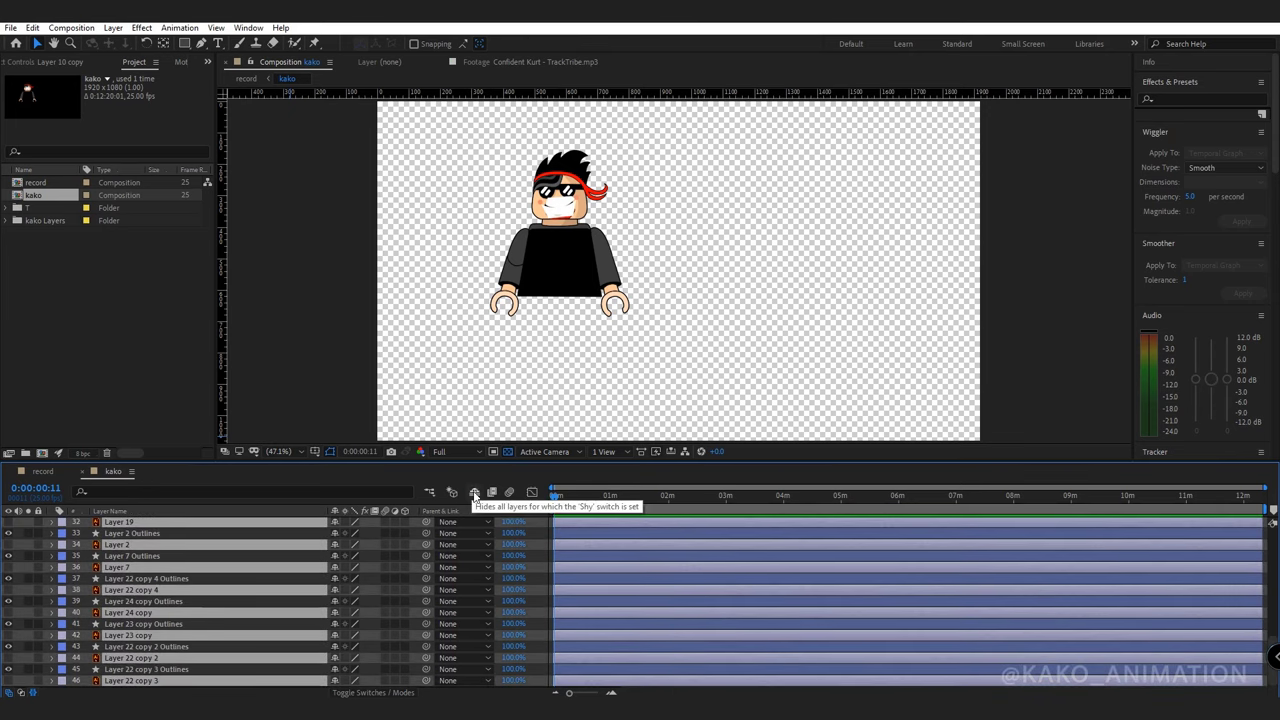
pyautogui.click(343, 692)
pyautogui.click(343, 692)
pyautogui.click(334, 614)
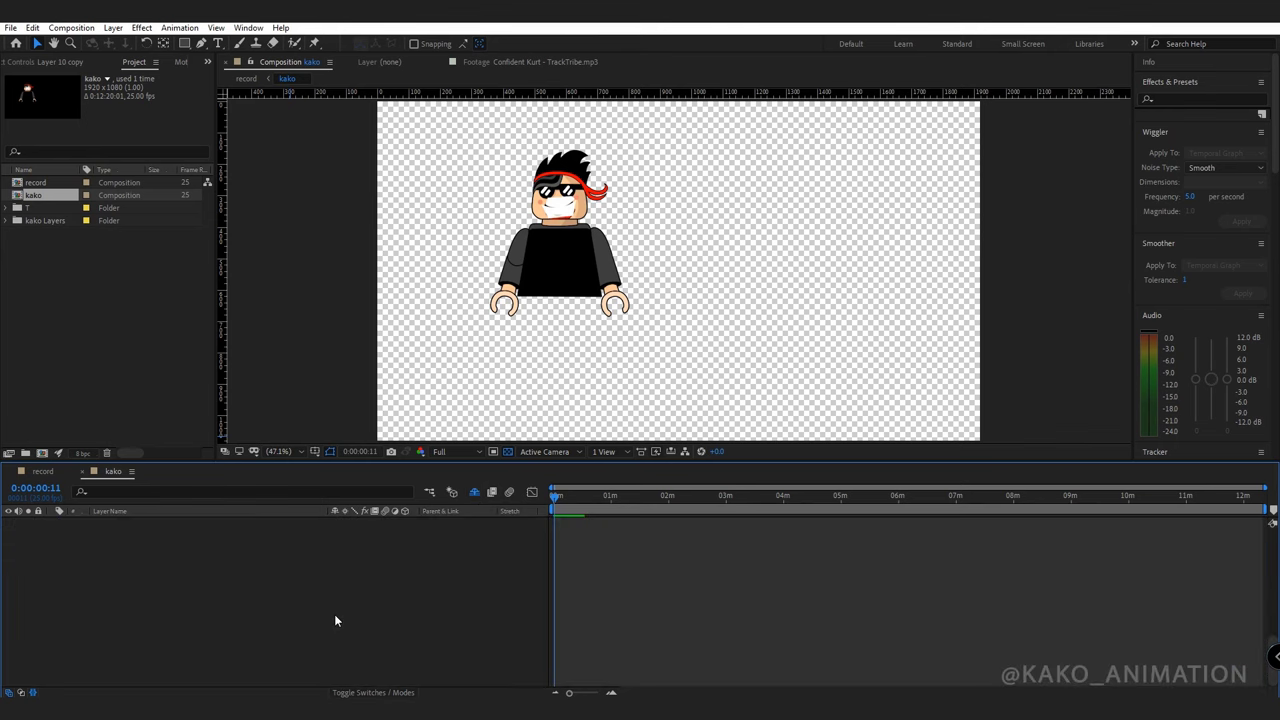
pyautogui.scroll(4, 837, 566)
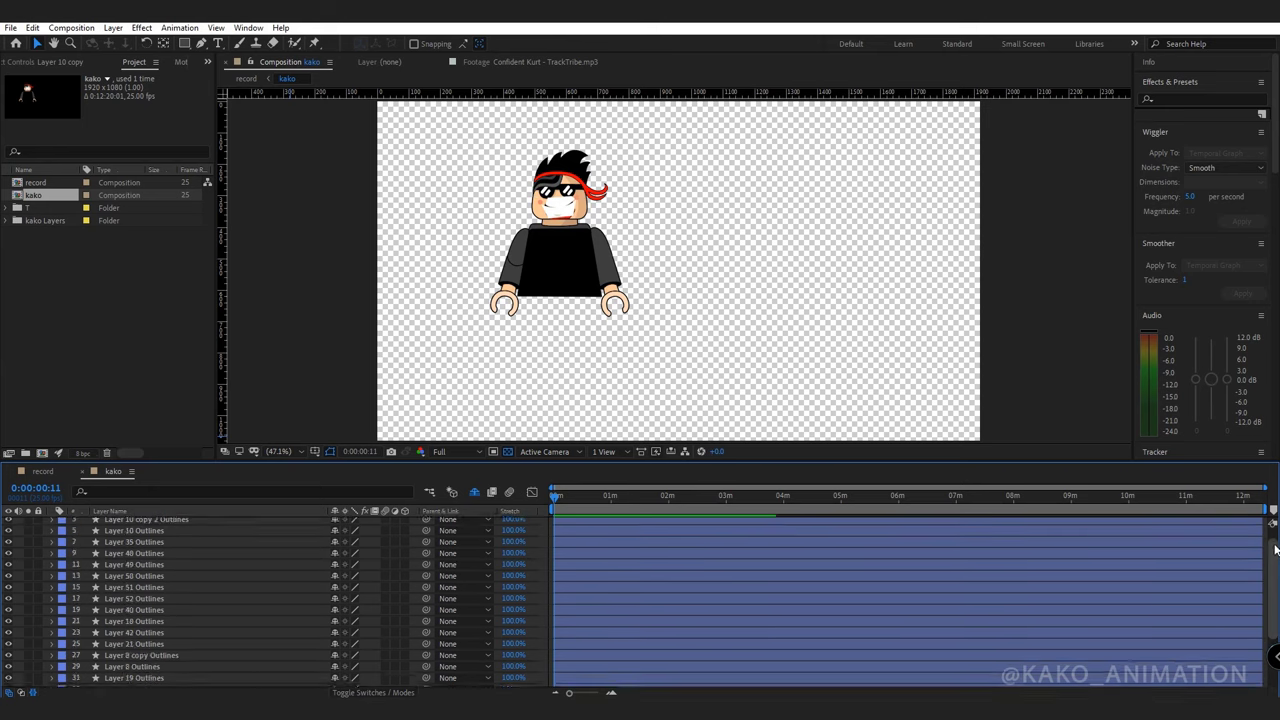
# Add a null object to the kako composition and parent every Outlines layer to it.
pyautogui.rightClick(369, 528)
pyautogui.moveTo(434, 533)
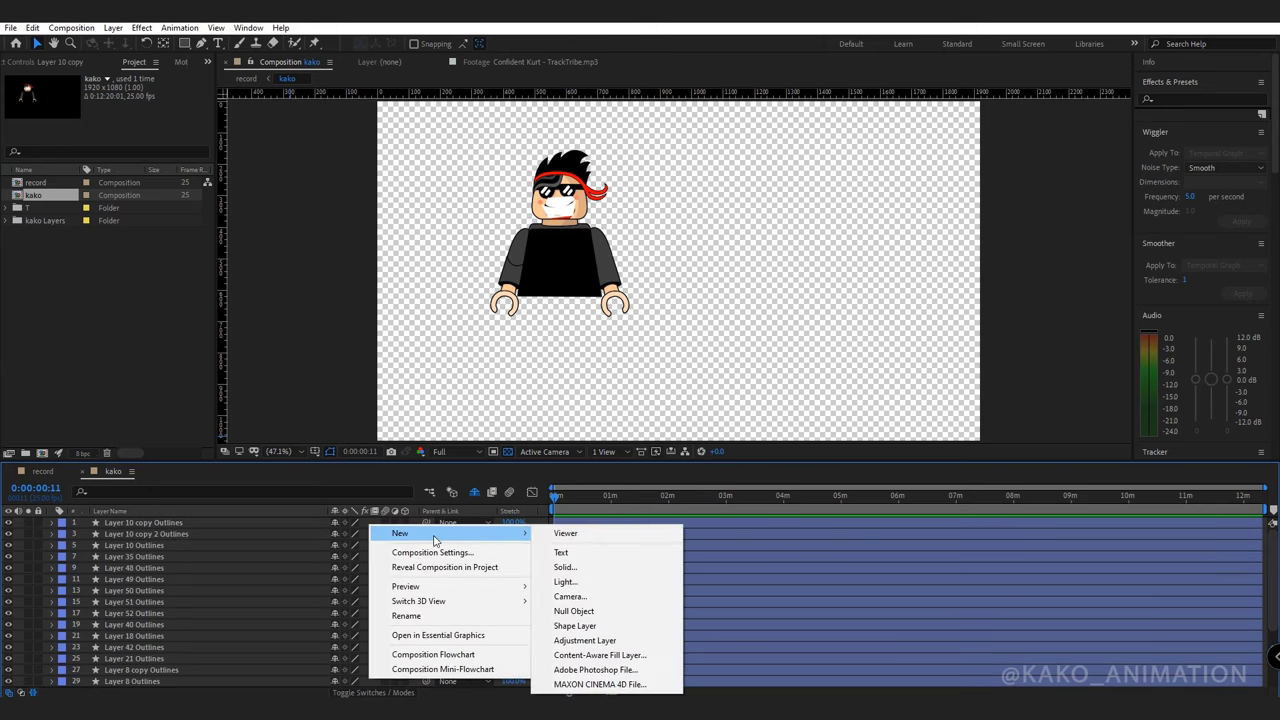
pyautogui.click(575, 611)
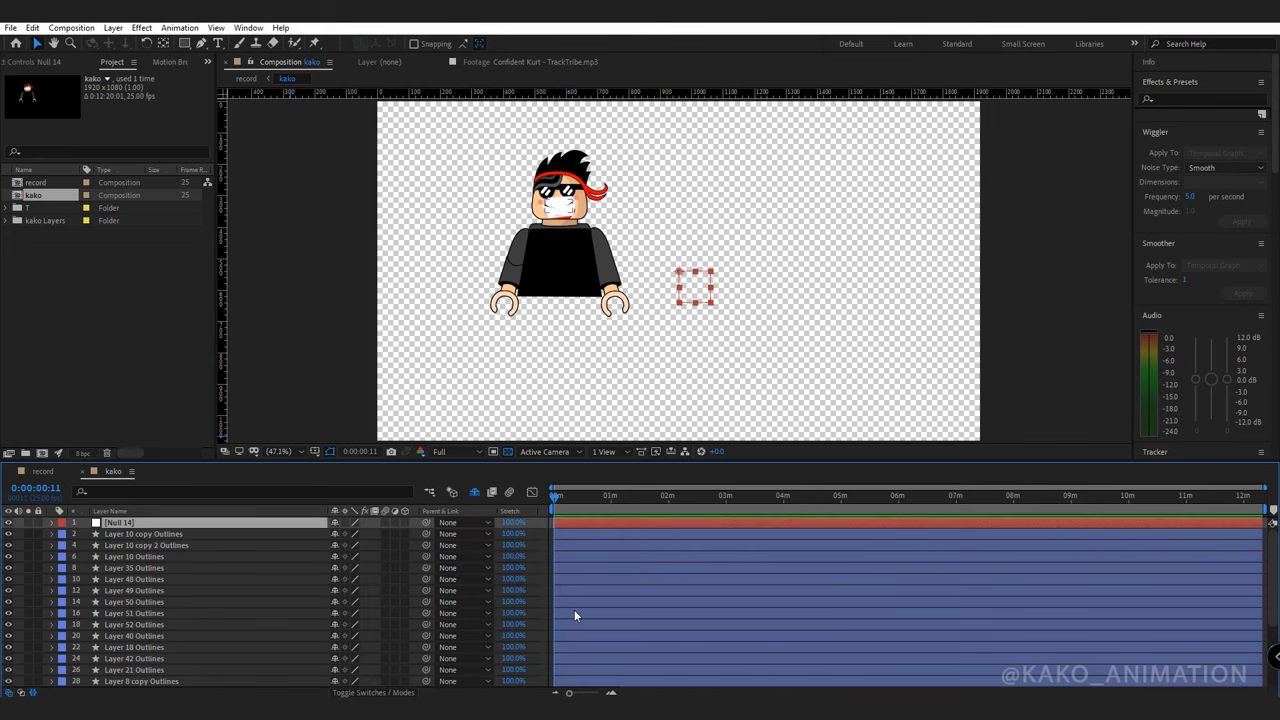
pyautogui.hotkey('ctrl', 'a')
pyautogui.keyDown('ctrl'); pyautogui.click(170, 525); pyautogui.keyUp('ctrl')
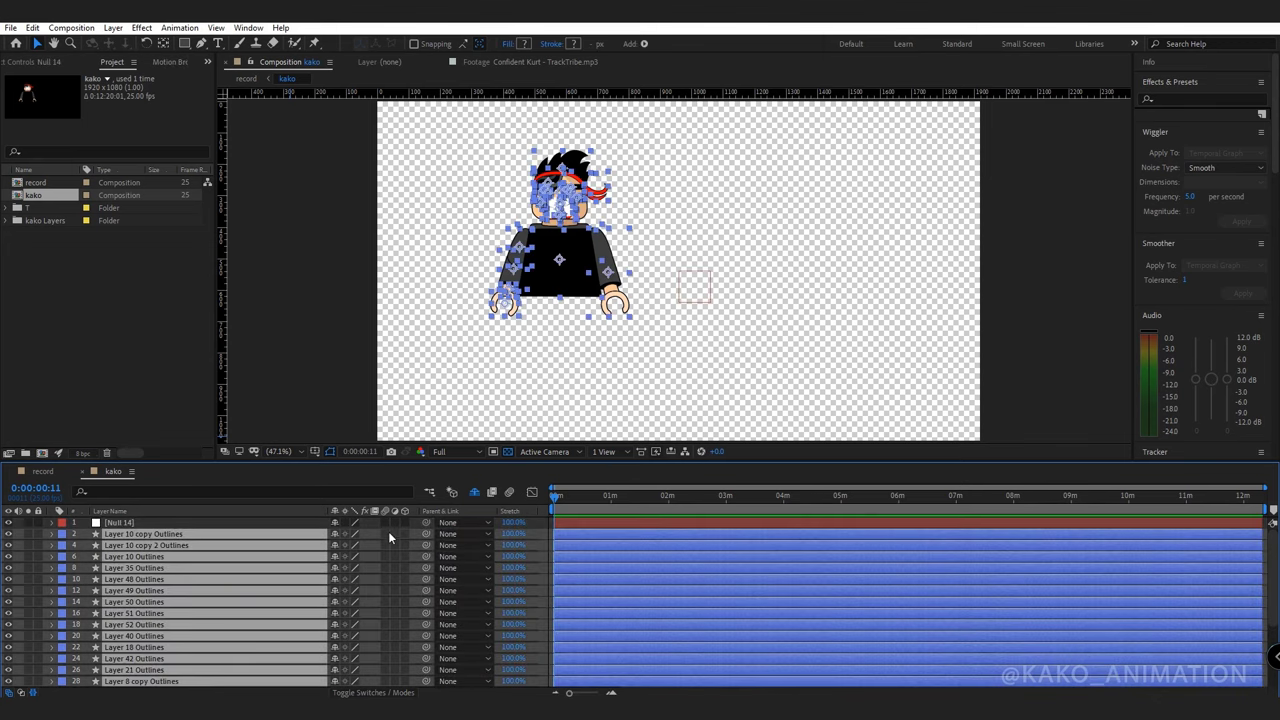
pyautogui.moveTo(425, 536); pyautogui.dragTo(162, 526)
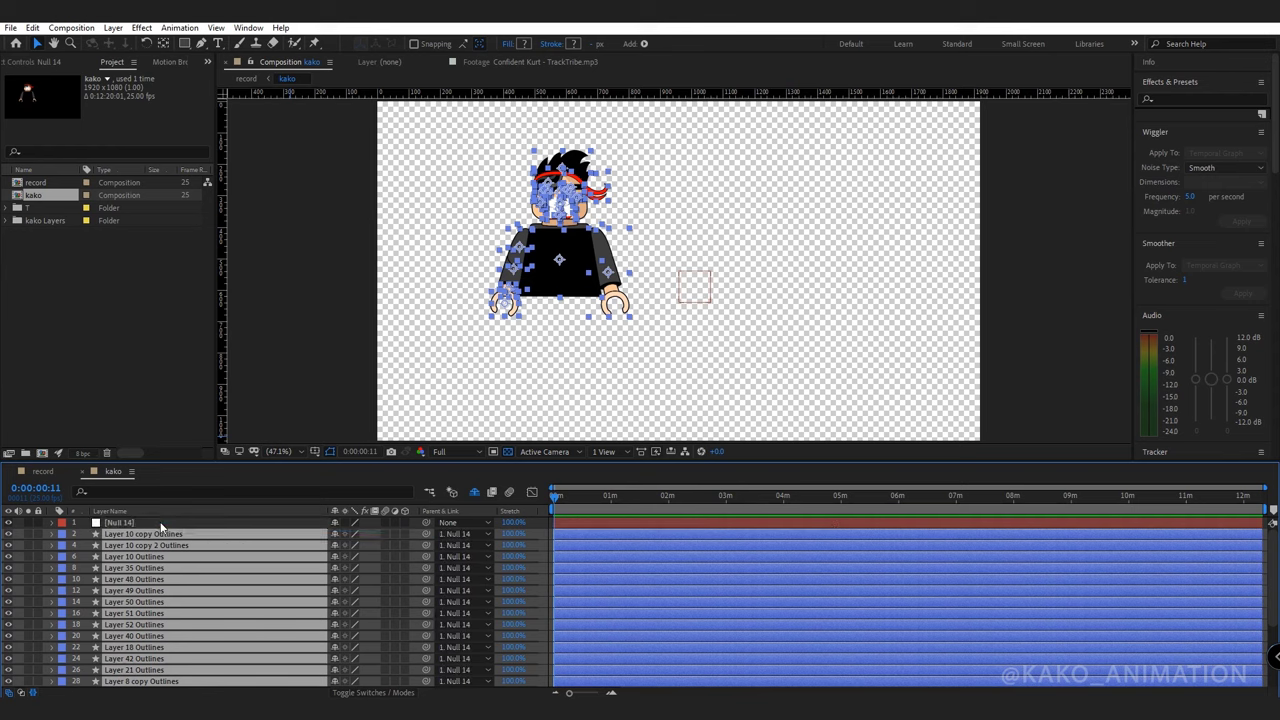
# Scale the null to 145% and move it so the character sits in the middle of the frame.
pyautogui.click(162, 526)
pyautogui.moveTo(682, 274); pyautogui.dragTo(830, 311)
pyautogui.press('s')
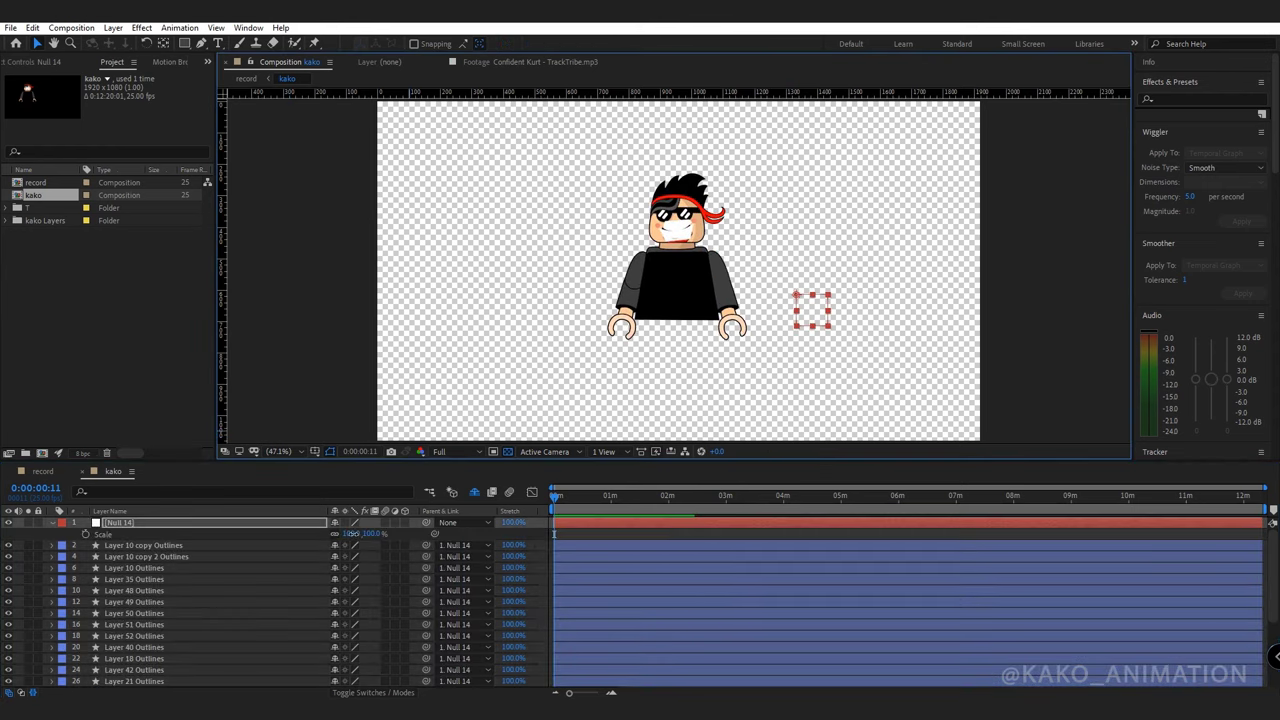
pyautogui.moveTo(353, 533); pyautogui.dragTo(352, 537)
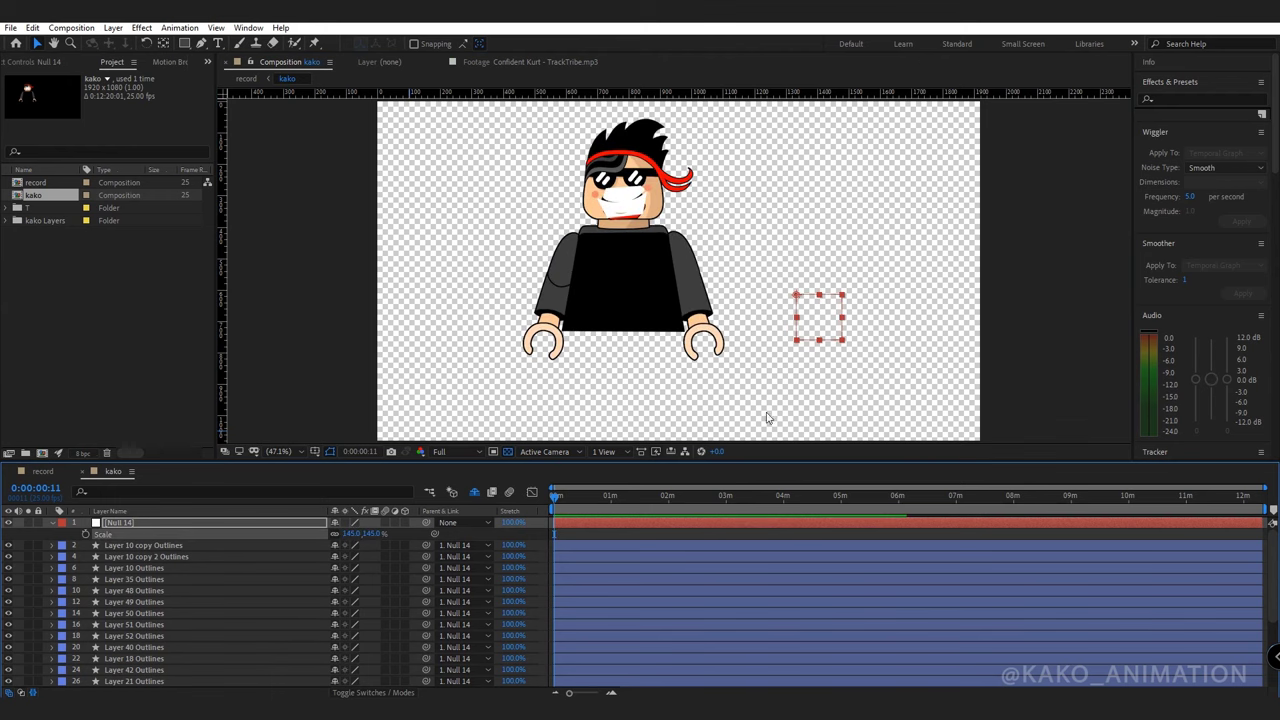
pyautogui.moveTo(798, 299); pyautogui.dragTo(860, 318)
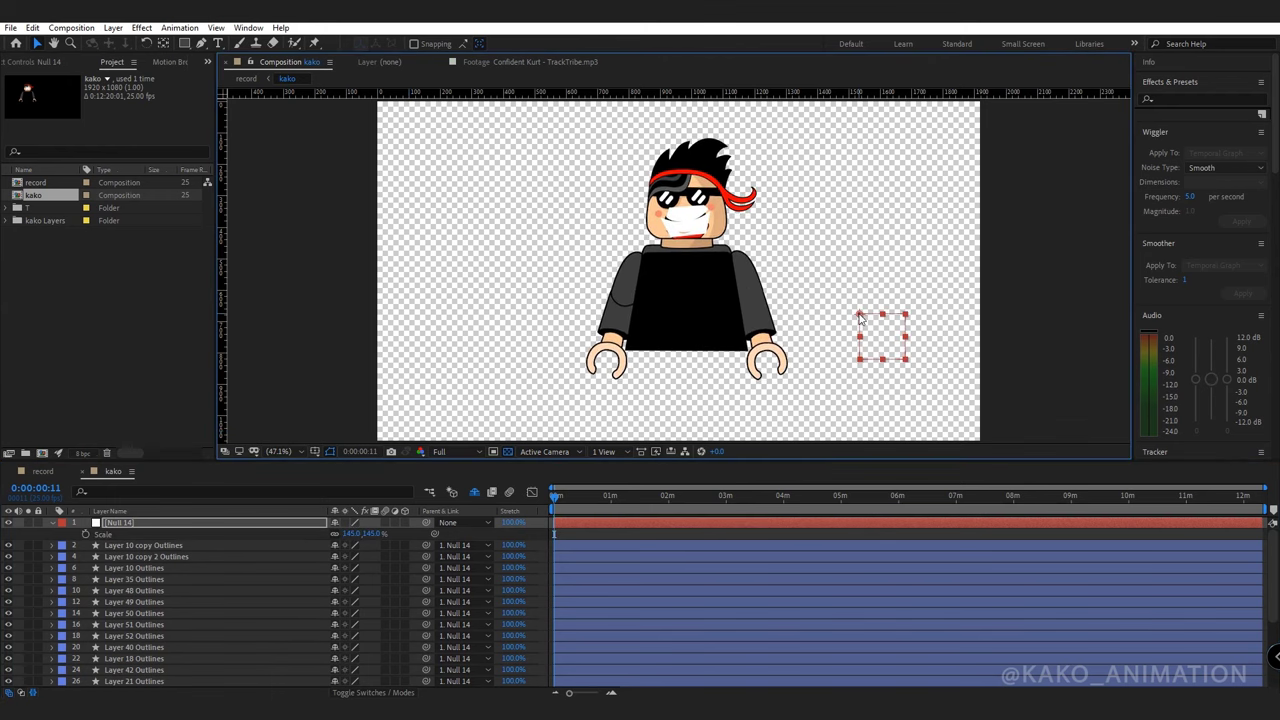
# Return to the record composition and shift kako slightly up and left behind the logo, checking the placement at 0:00:01:01.
pyautogui.click(42, 471)
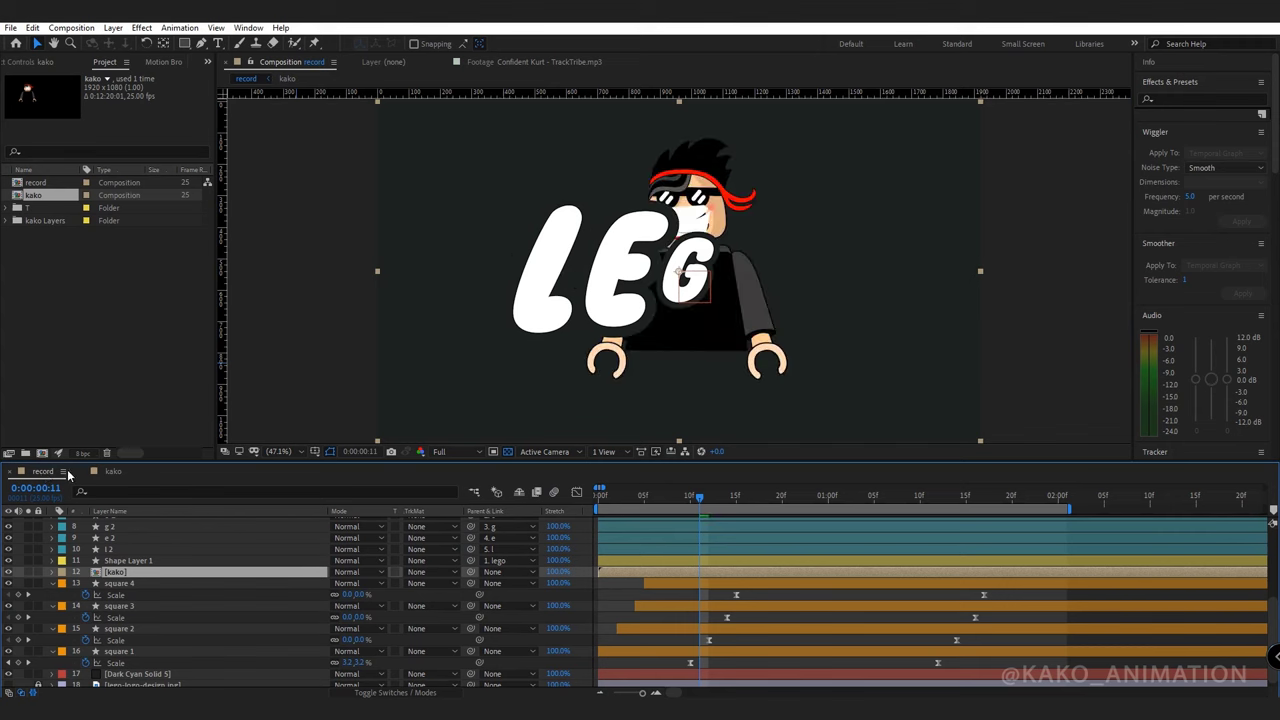
pyautogui.moveTo(705, 329); pyautogui.dragTo(692, 308)
pyautogui.moveTo(697, 496); pyautogui.dragTo(837, 487)
pyautogui.moveTo(692, 157); pyautogui.dragTo(692, 162)
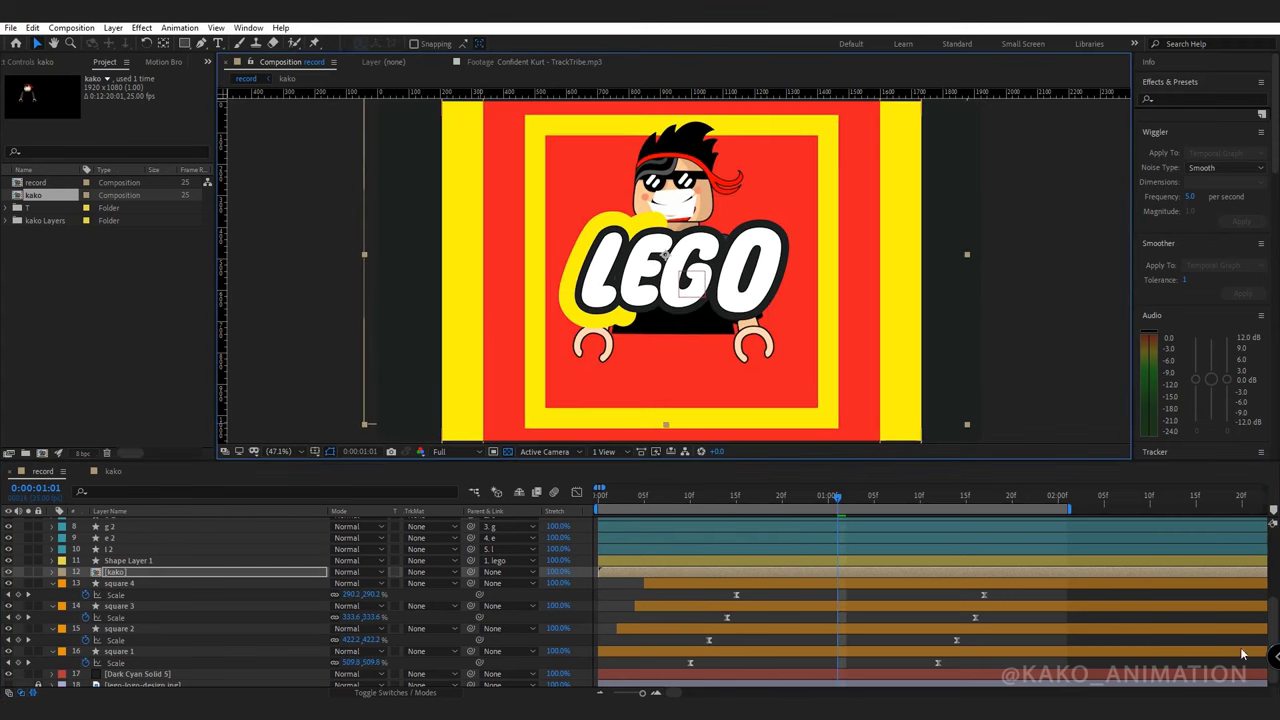
# Move the lego null straight down so the logo covers the lower part of the character's body.
pyautogui.moveTo(1274, 615); pyautogui.dragTo(1274, 535)
pyautogui.click(225, 525)
pyautogui.moveTo(668, 247); pyautogui.dragTo(668, 280)
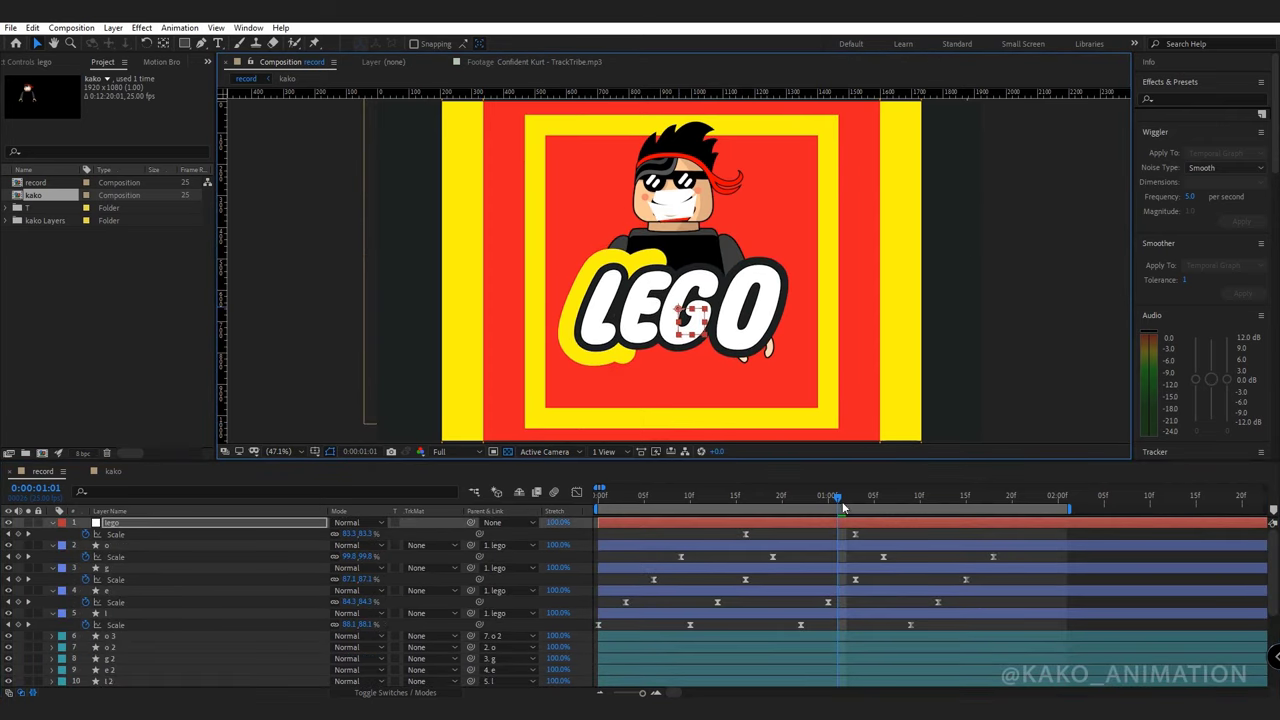
# Set the lego null's scale keyframe at 0:00:01:03 to 78%.
pyautogui.moveTo(843, 508); pyautogui.dragTo(993, 500)
pyautogui.moveTo(681, 313); pyautogui.dragTo(681, 312)
pyautogui.click(9, 534)
pyautogui.click(349, 534)
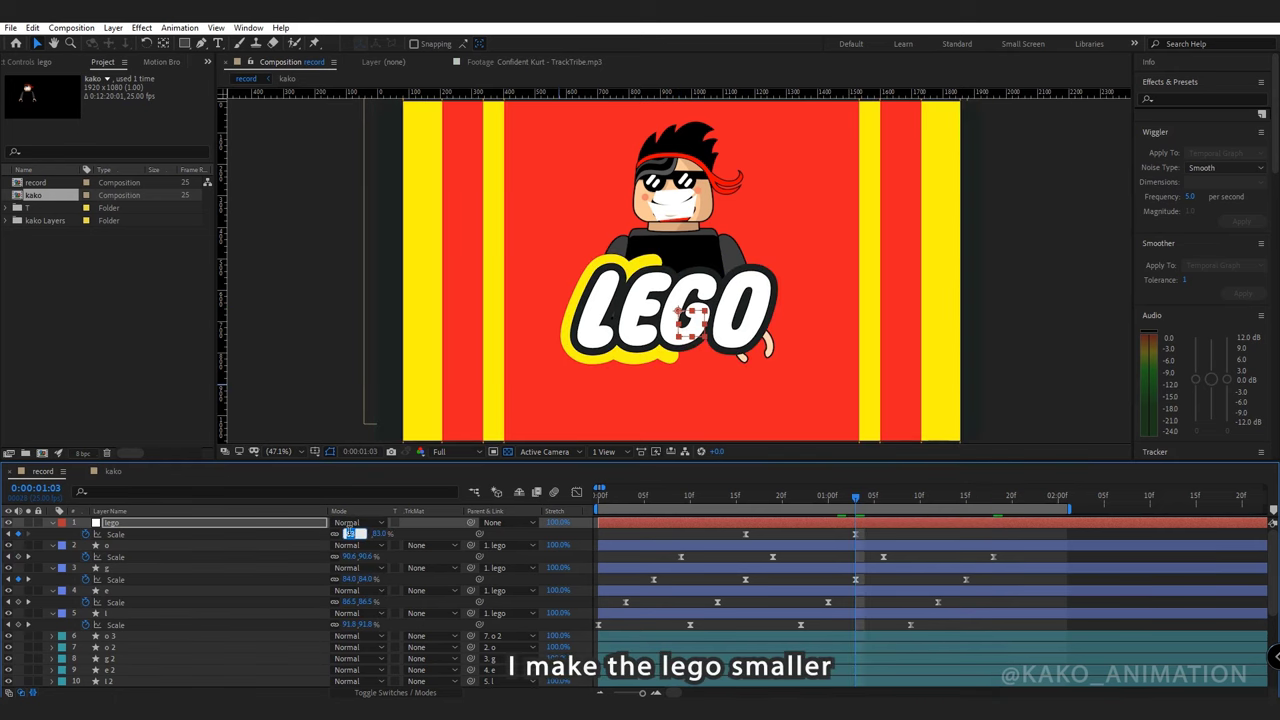
pyautogui.write('78')
pyautogui.press('Return')
# At 0:00:01:19, nudge kako into place above the logo and move its anchor point to the logo's lower centre.
pyautogui.moveTo(855, 497); pyautogui.dragTo(1004, 499)
pyautogui.moveTo(668, 205); pyautogui.dragTo(671, 208)
pyautogui.click(163, 44)
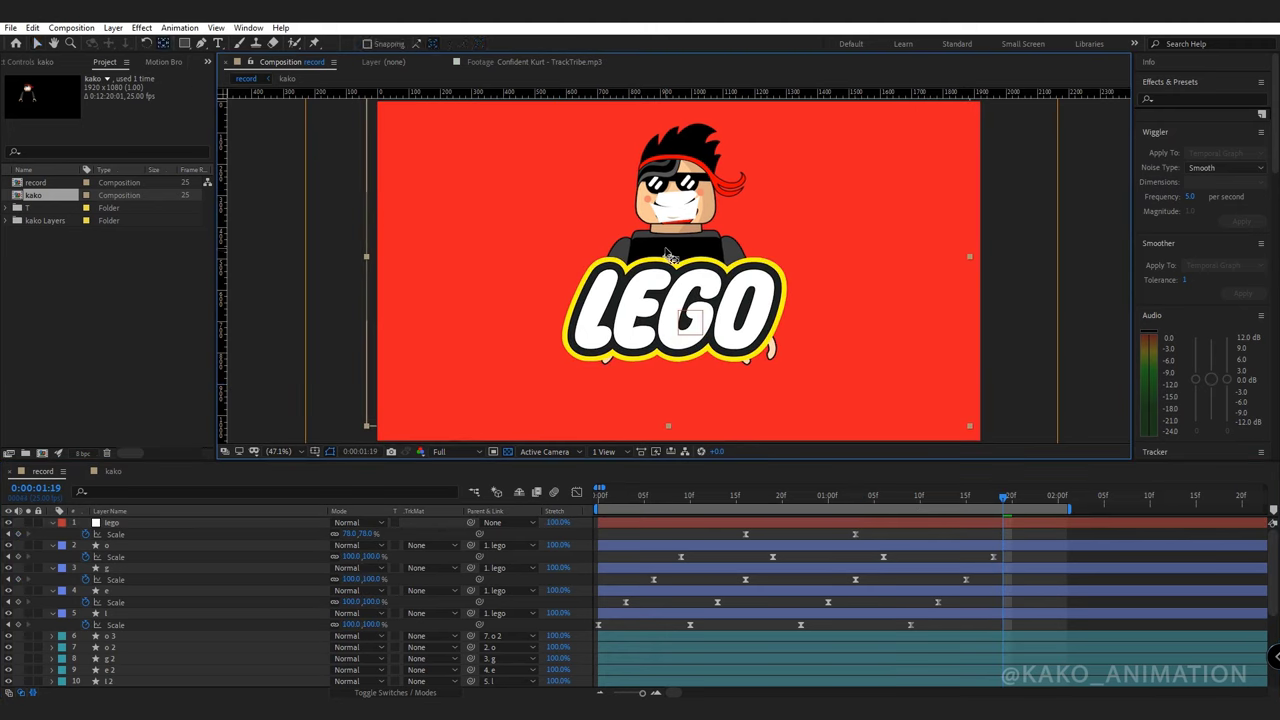
# Draw a four-point pen mask on kako, wide above the head and narrow behind the logo, cutting off the hands beneath it.
pyautogui.press('g')
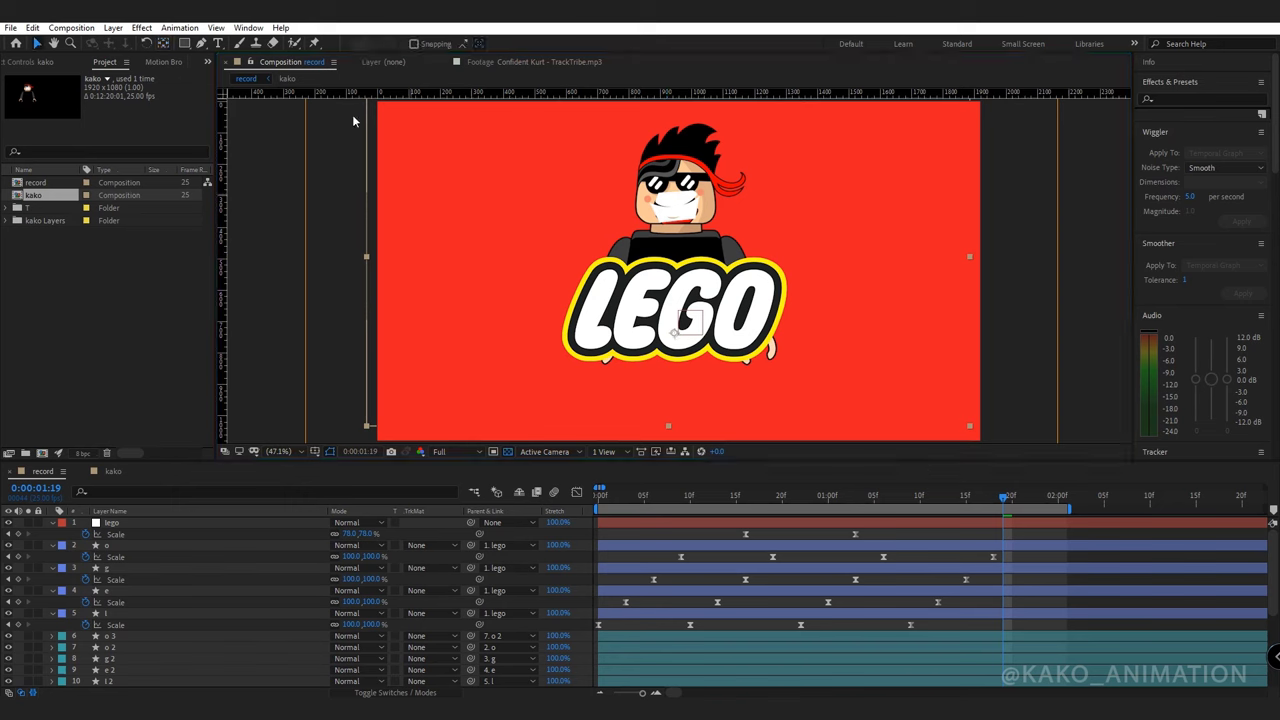
pyautogui.click(577, 348)
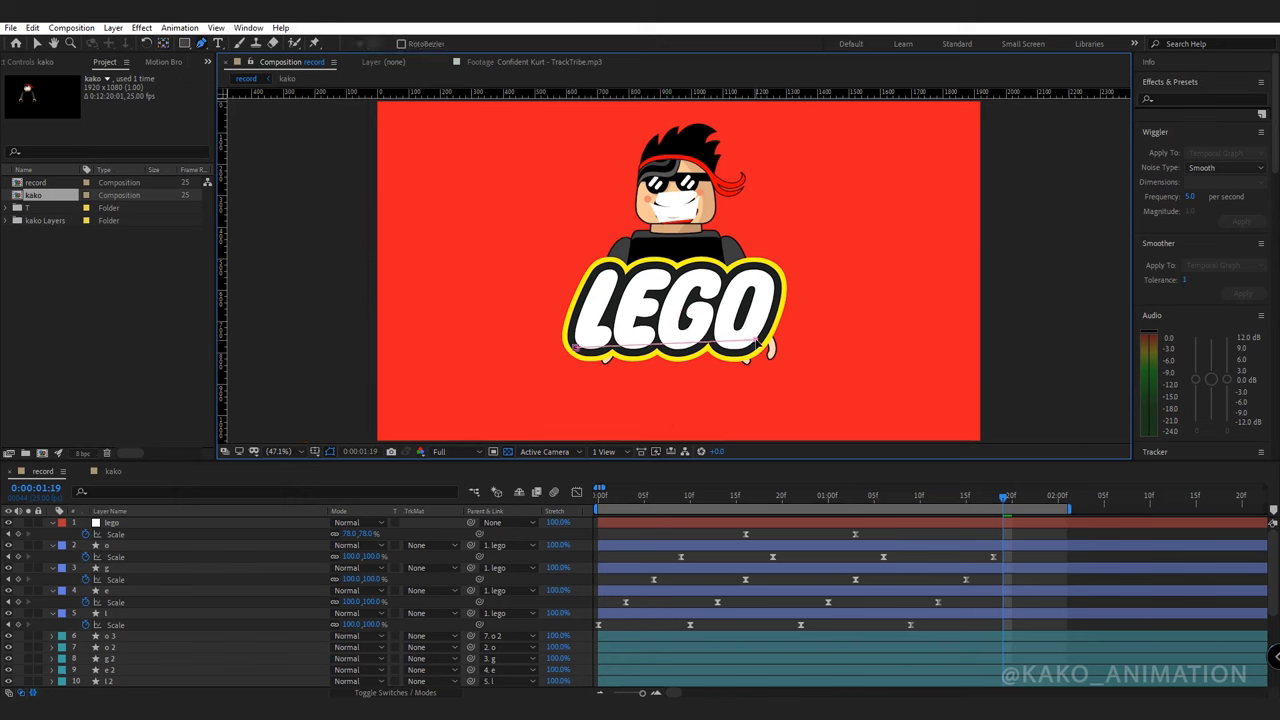
pyautogui.click(848, 113)
pyautogui.click(481, 103)
pyautogui.click(577, 348)
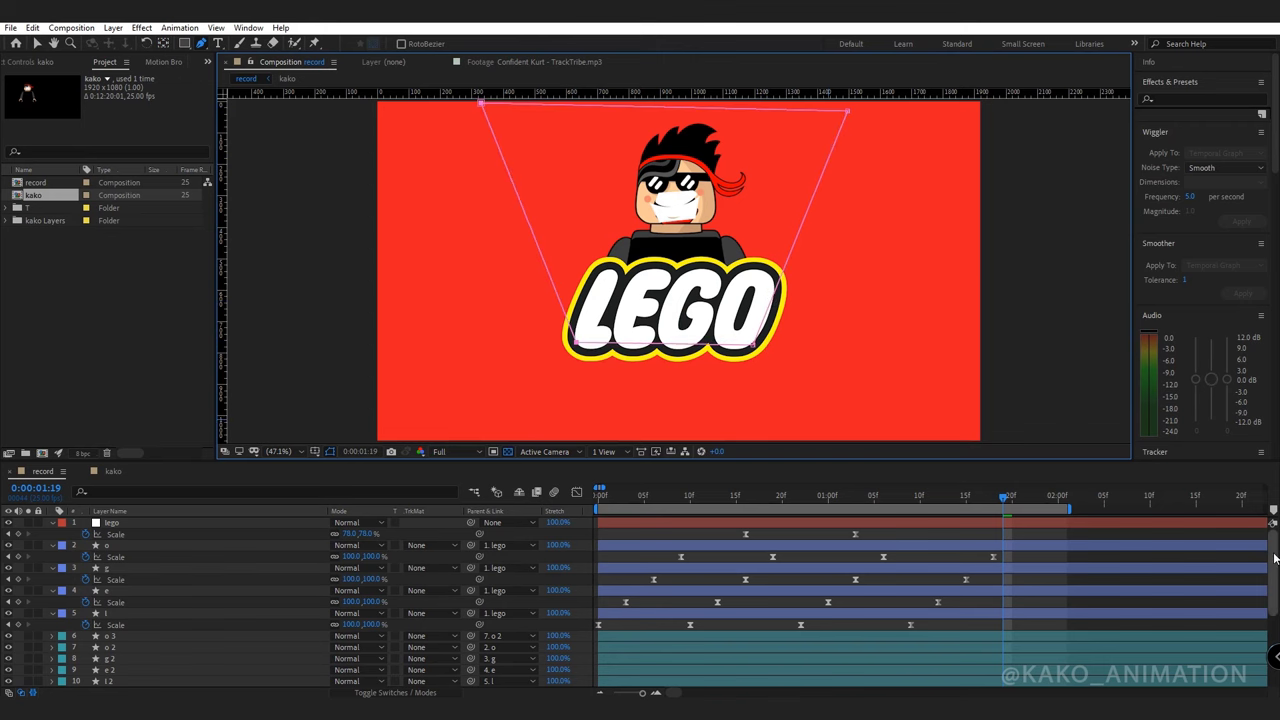
# Keyframe kako's scale from 0% at frame 2 to 100% at 0:00:01:07.
pyautogui.scroll(-5, 185, 620)
pyautogui.click(112, 584)
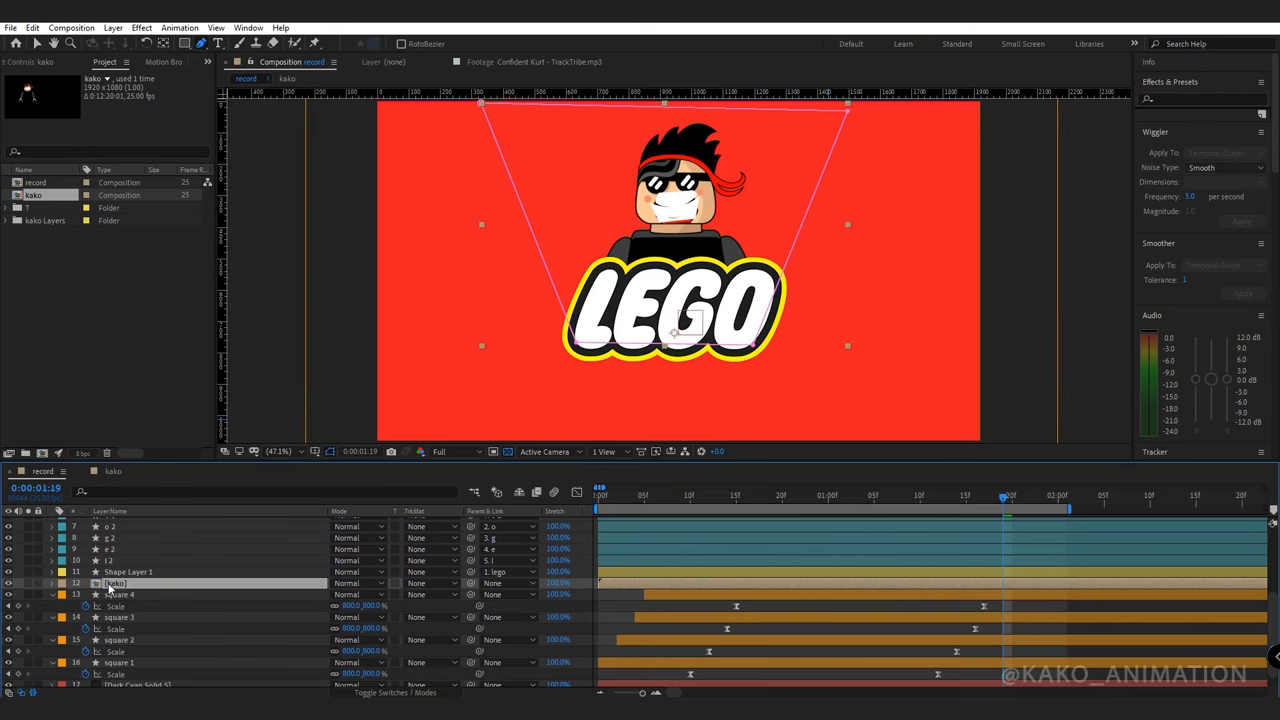
pyautogui.press('s')
pyautogui.click(596, 496)
pyautogui.press('pagedown')
pyautogui.press('pagedown')
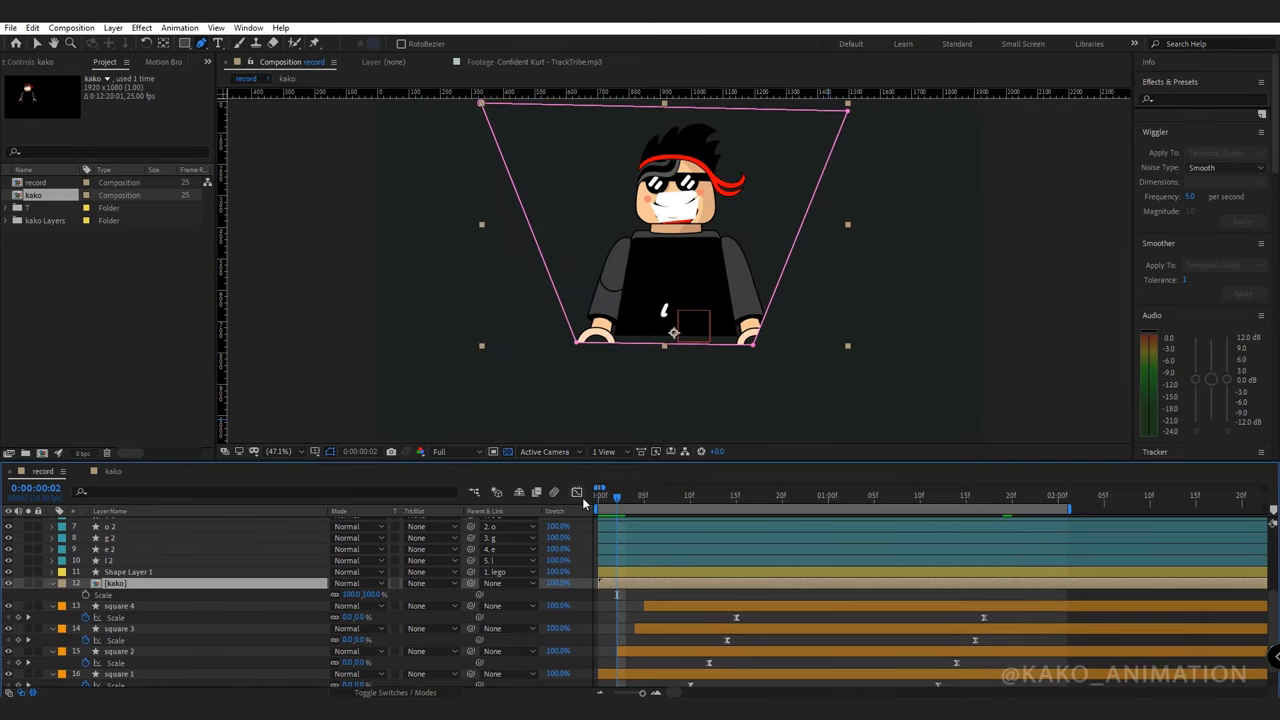
pyautogui.click(352, 594)
pyautogui.write('0')
pyautogui.press('Return')
pyautogui.press('space')
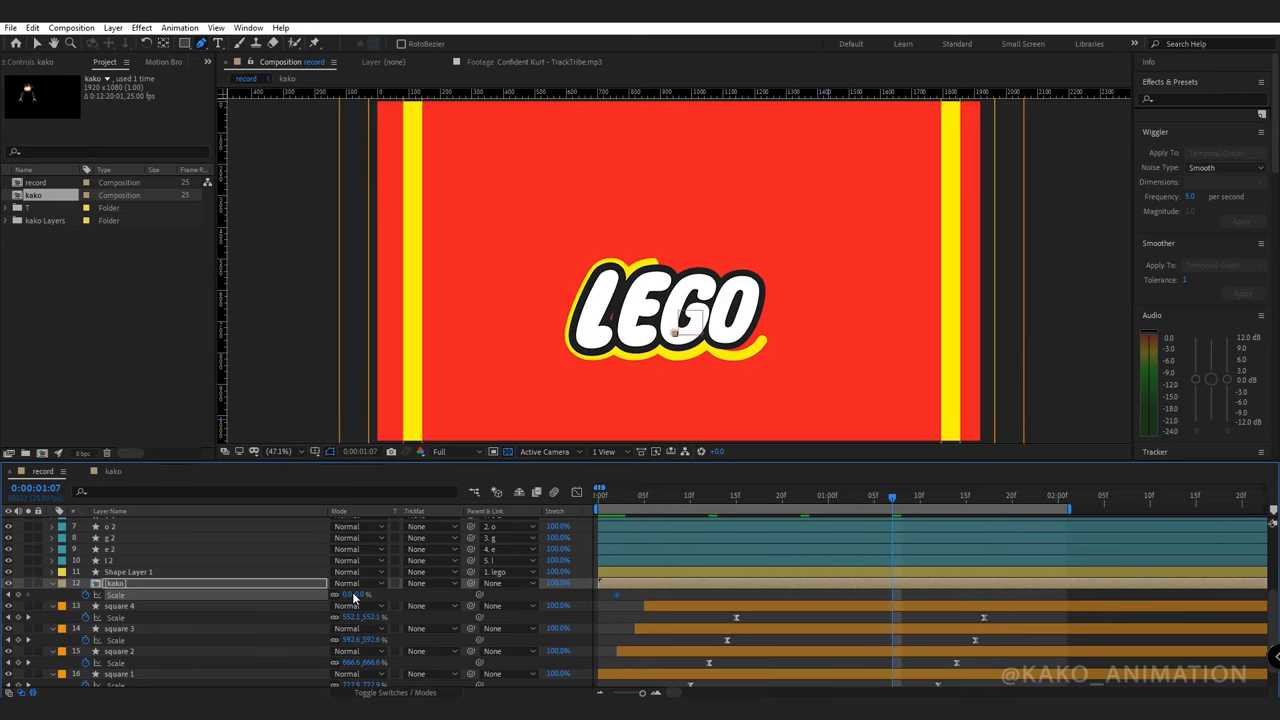
pyautogui.write('100')
pyautogui.press('Return')
# Keyframe kako's rotation from 88° at frame 2 to 0° at 0:00:01:07, and ease the scale and rotation keyframes.
pyautogui.hotkey('shift', 'r')
pyautogui.click(85, 607)
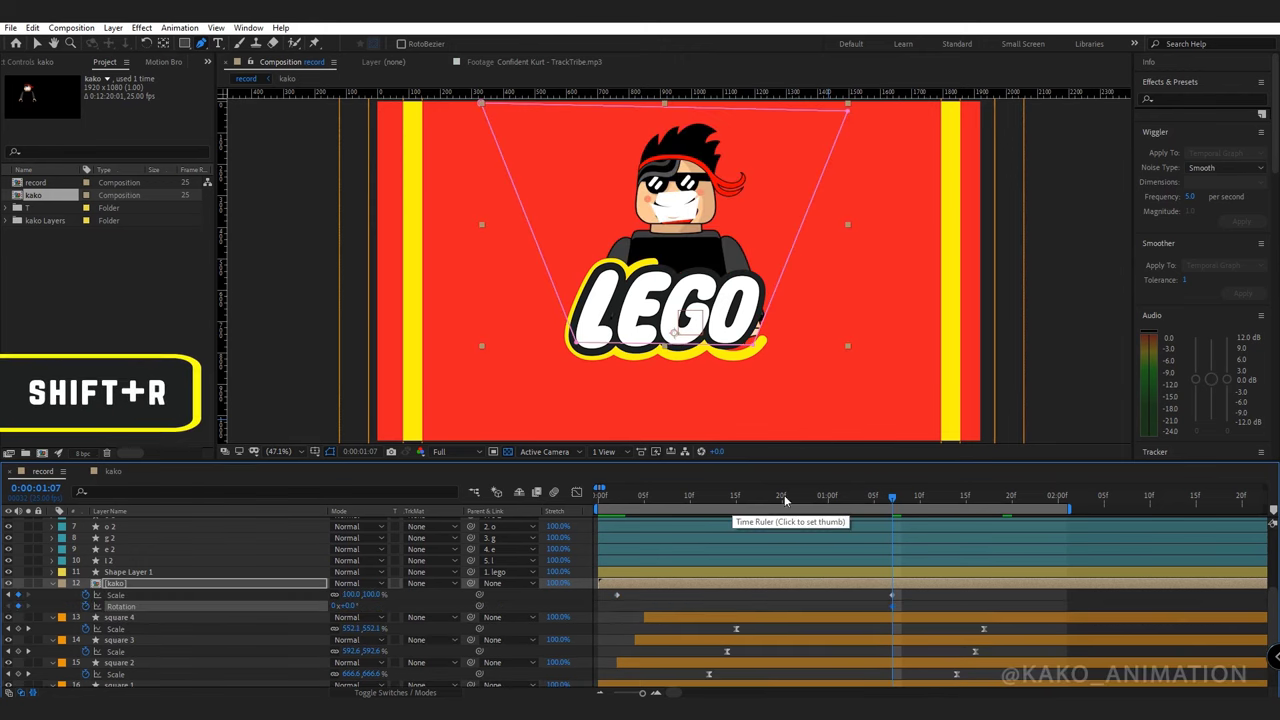
pyautogui.moveTo(785, 499); pyautogui.dragTo(616, 516)
pyautogui.click(351, 605)
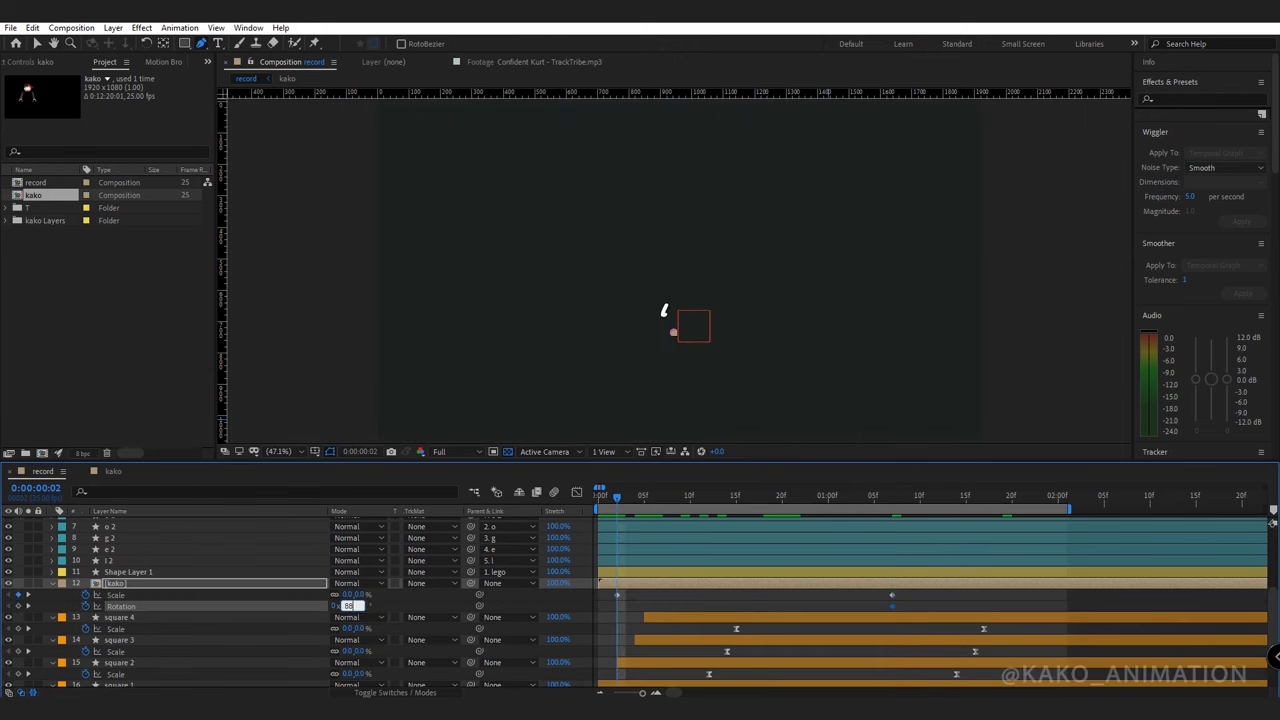
pyautogui.moveTo(619, 499); pyautogui.dragTo(914, 506)
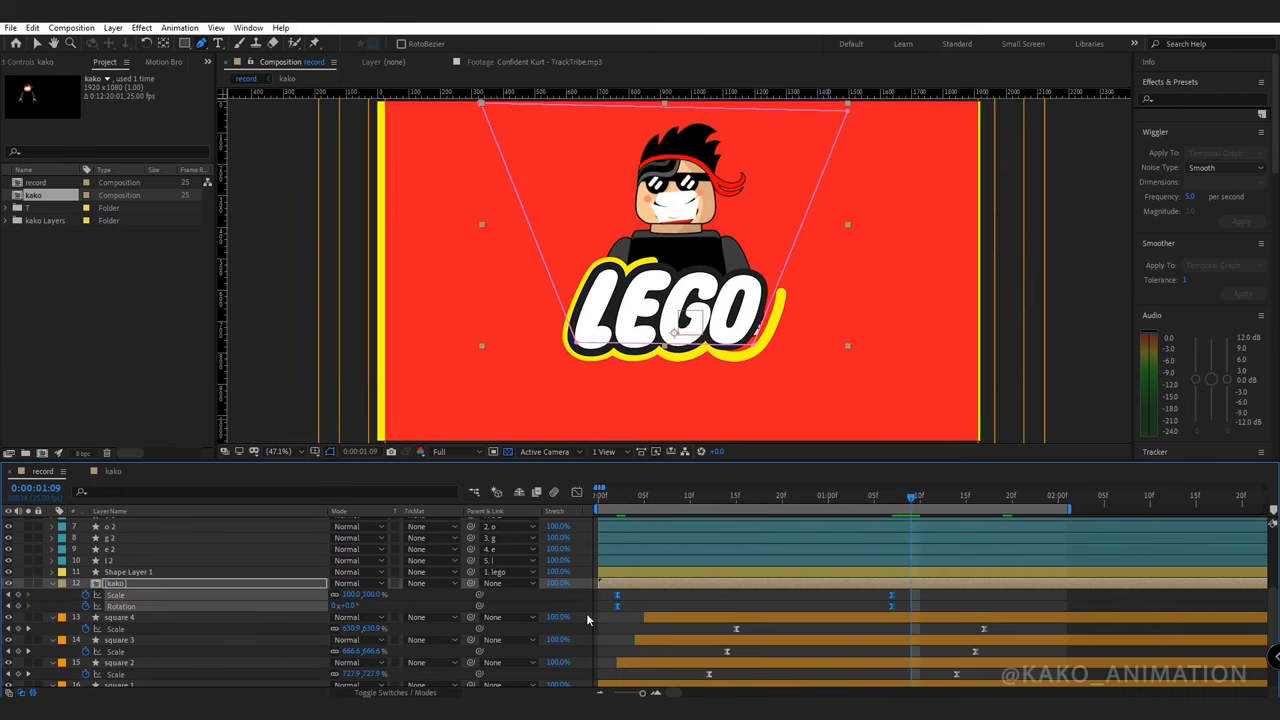
# Scrub back through the opening frames to frame 14 to check kako's masked scale and rotation entrance.
pyautogui.moveTo(893, 504); pyautogui.dragTo(678, 500)
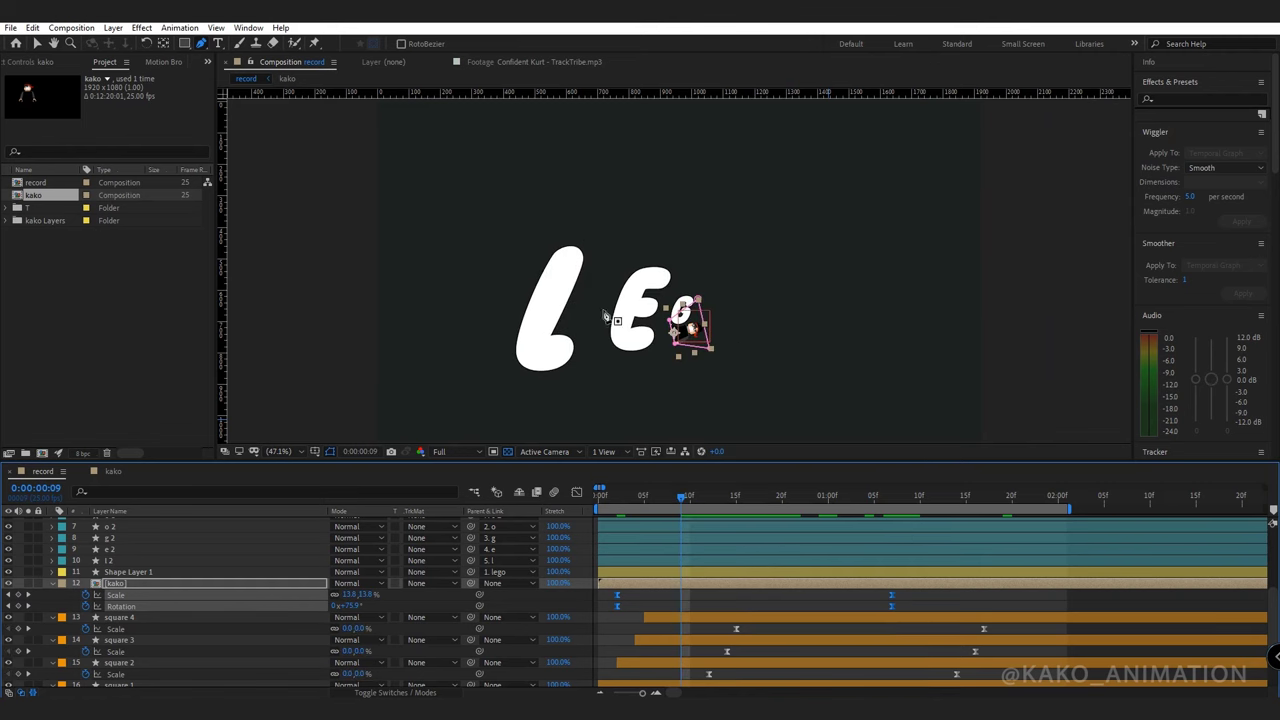
pyautogui.click(37, 44)
pyautogui.moveTo(679, 505); pyautogui.dragTo(727, 505)
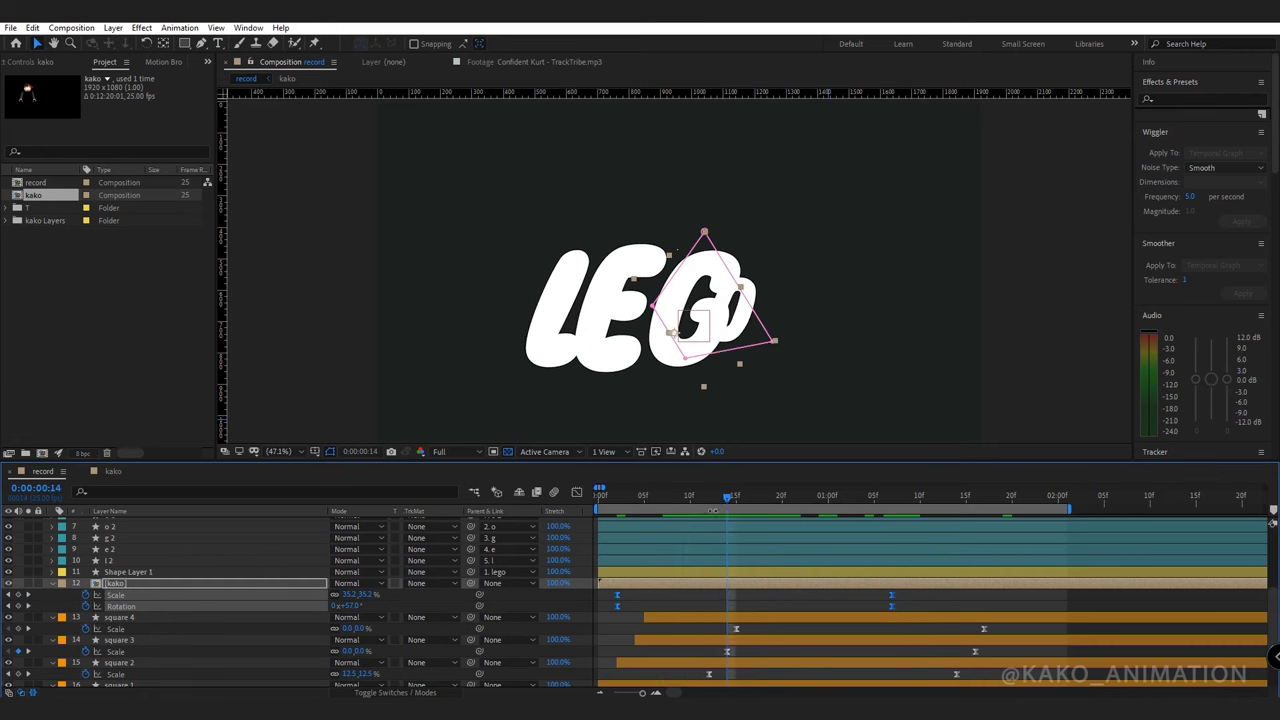
# Trim the start of the kako layer to frame 14 and preview the entrance.
pyautogui.moveTo(599, 583); pyautogui.dragTo(688, 586)
pyautogui.press('space')
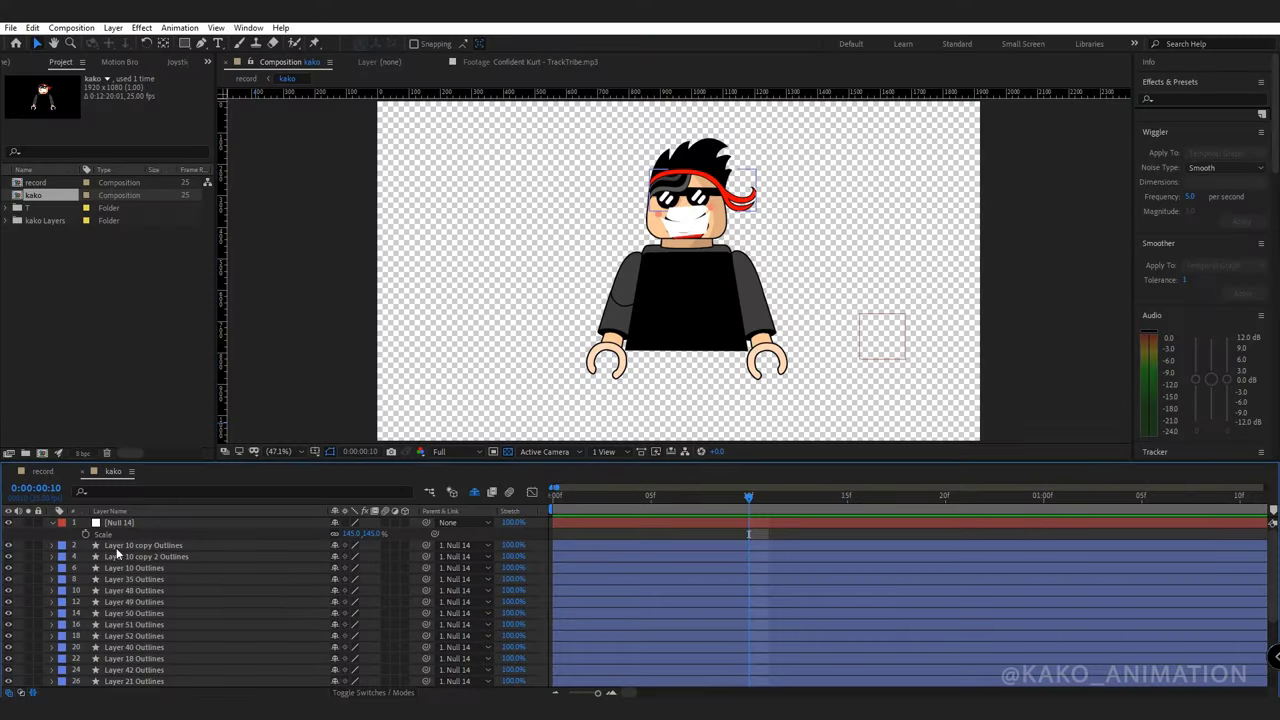
# In the kako composition, rename Layer 10 copy Outlines to "head band" and give it a red label.
pyautogui.click(117, 547)
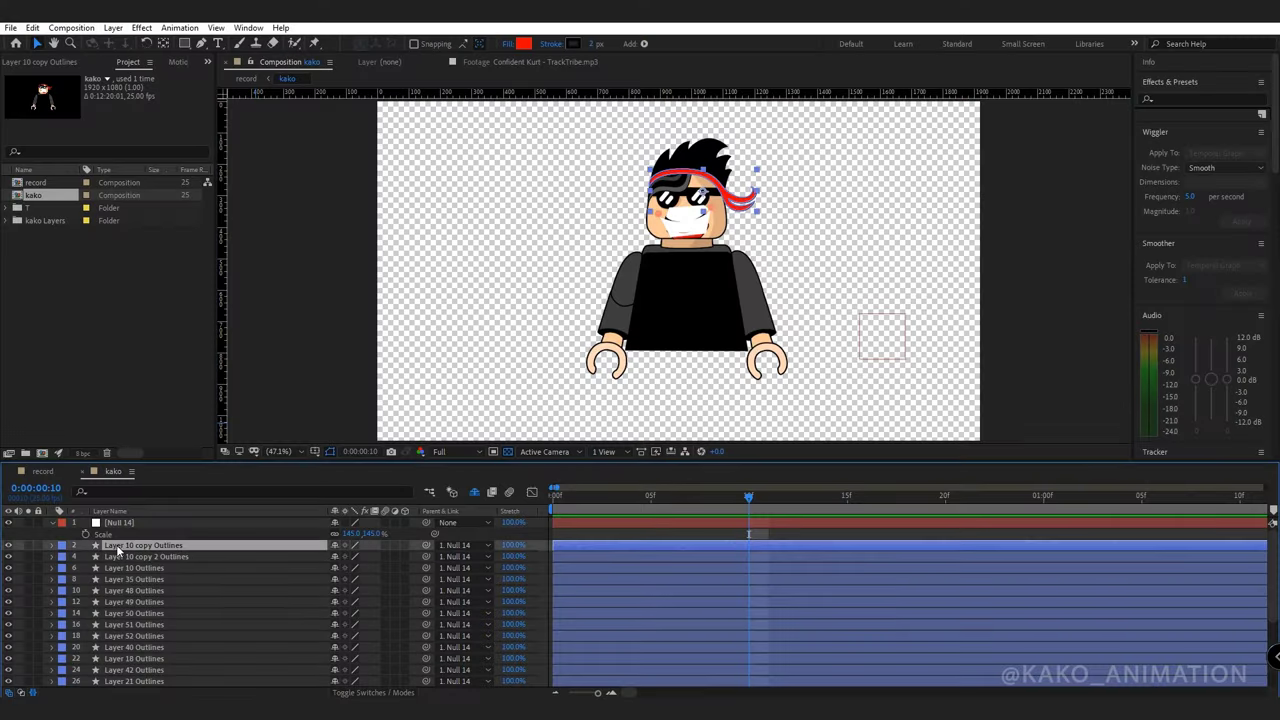
pyautogui.rightClick(153, 543)
pyautogui.click(173, 527)
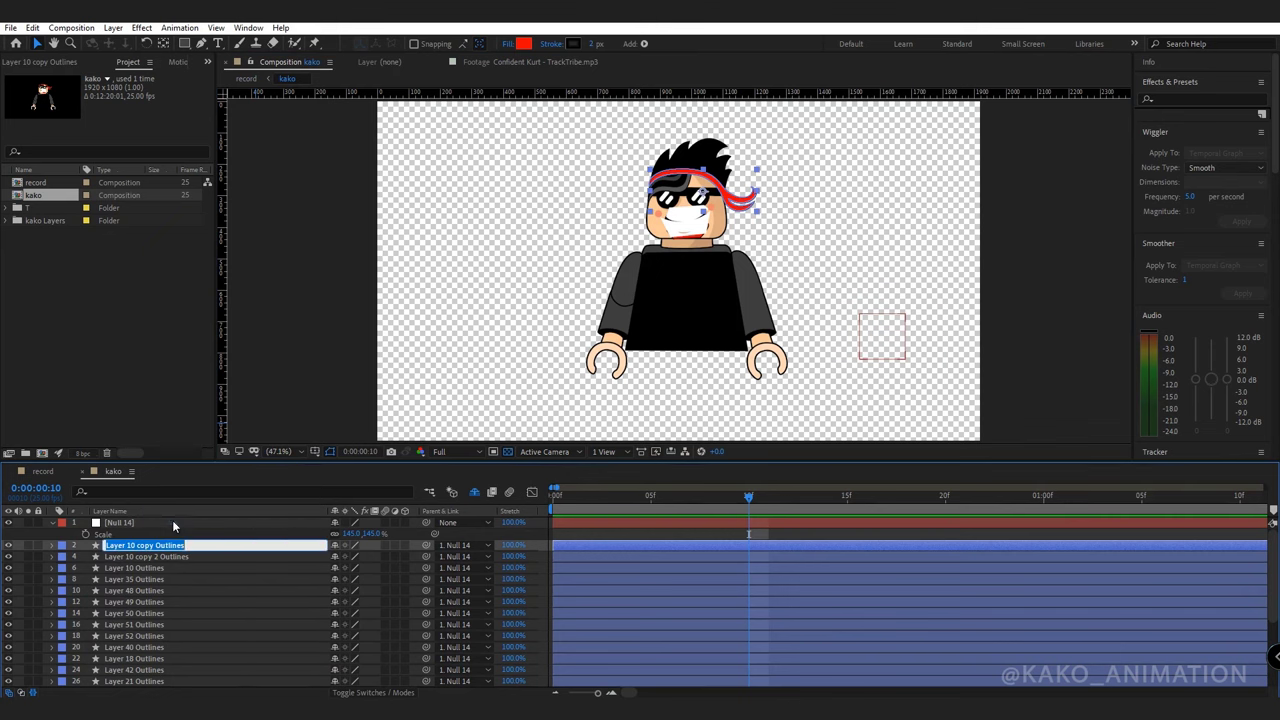
pyautogui.write('head band')
pyautogui.press('Return')
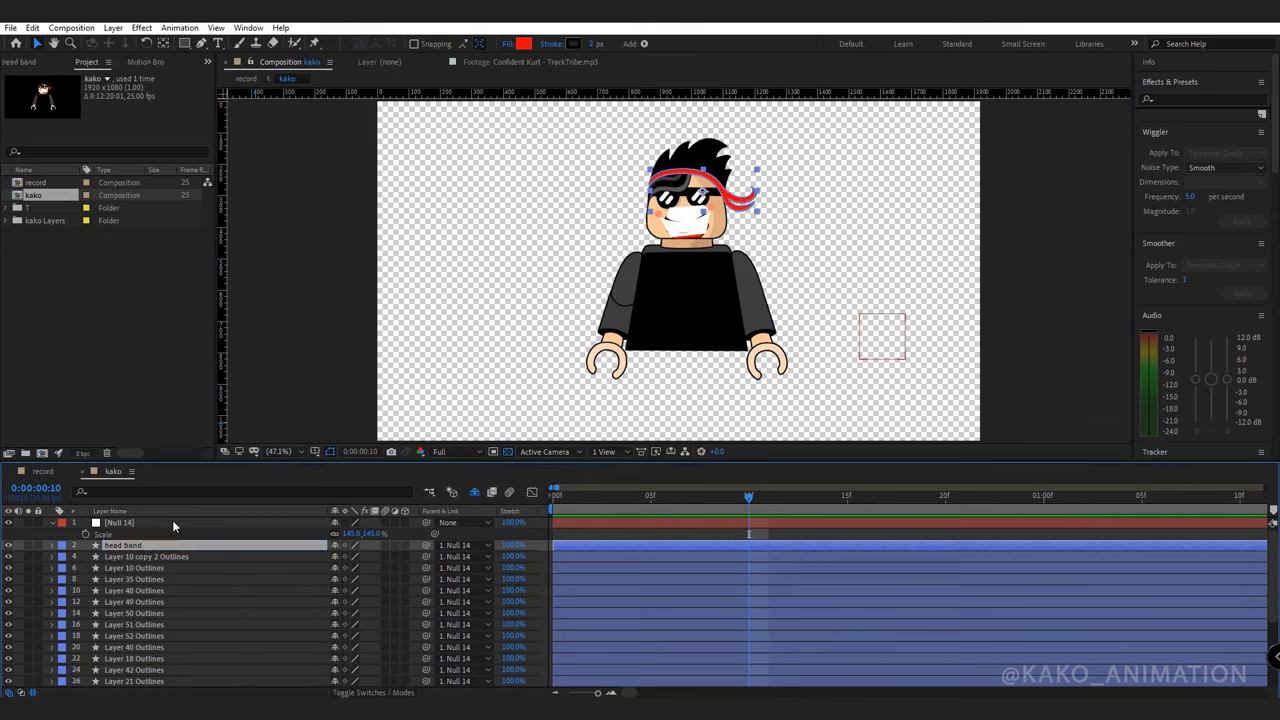
pyautogui.click(62, 545)
pyautogui.click(100, 320)
# Label Layer 10 copy 2 Outlines and Layer 10 Outlines pink, and give Layer 35 Outlines a tan label.
pyautogui.click(130, 556)
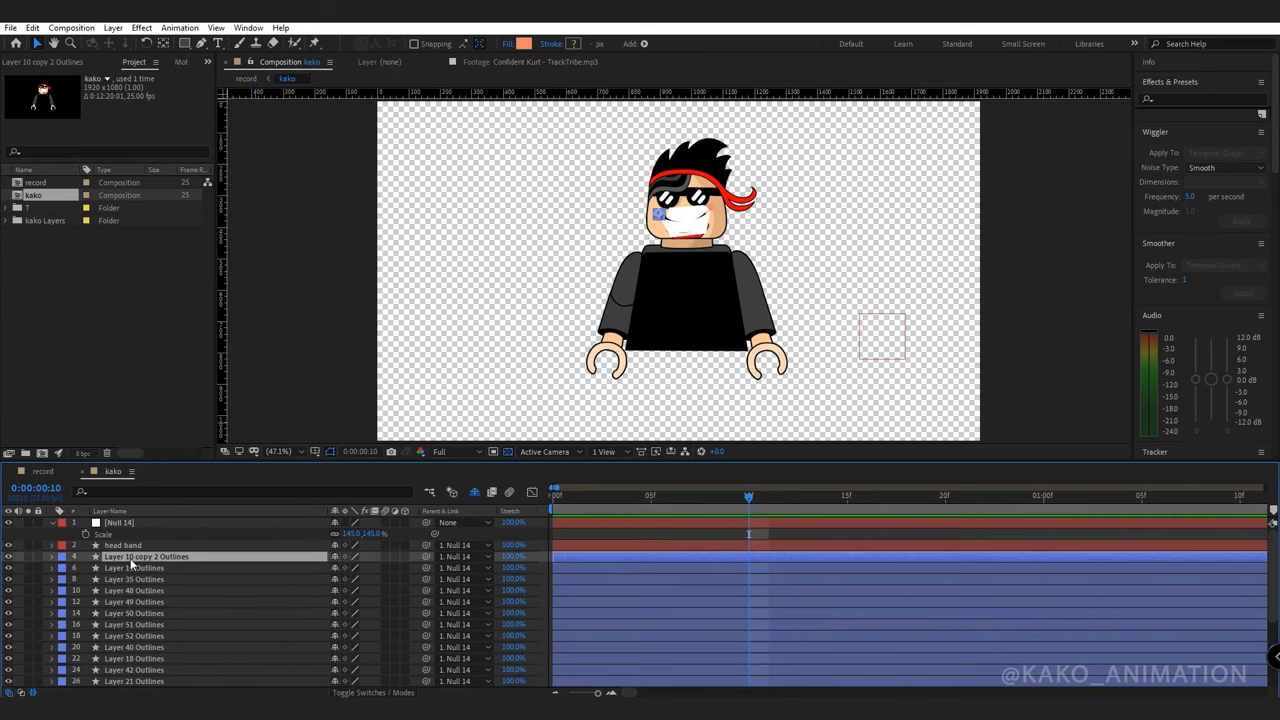
pyautogui.keyDown('shift'); pyautogui.click(68, 565); pyautogui.keyUp('shift')
pyautogui.click(68, 563)
pyautogui.click(105, 374)
pyautogui.click(128, 580)
pyautogui.click(70, 580)
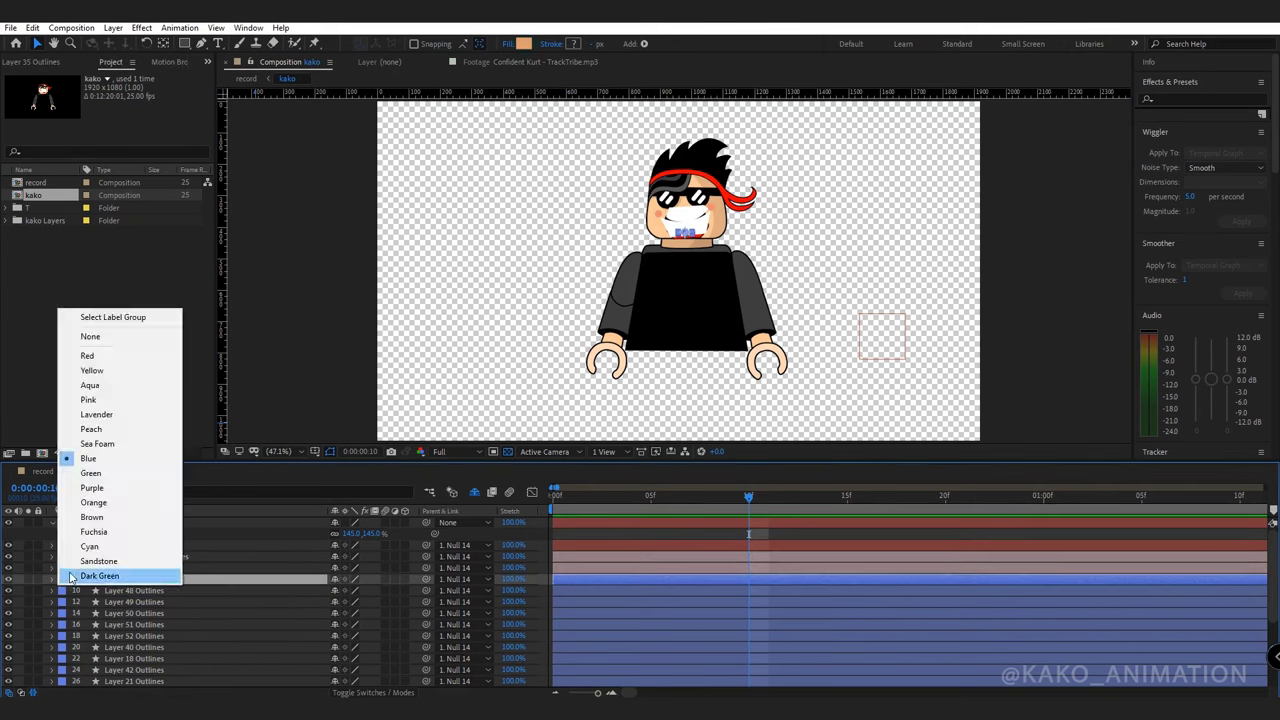
pyautogui.click(105, 571)
# Rename Layer 48 Outlines to "teath 1" and Layer 49 Outlines to "teath 2".
pyautogui.rightClick(110, 591)
pyautogui.click(137, 569)
pyautogui.write('teath 1')
pyautogui.press('Return')
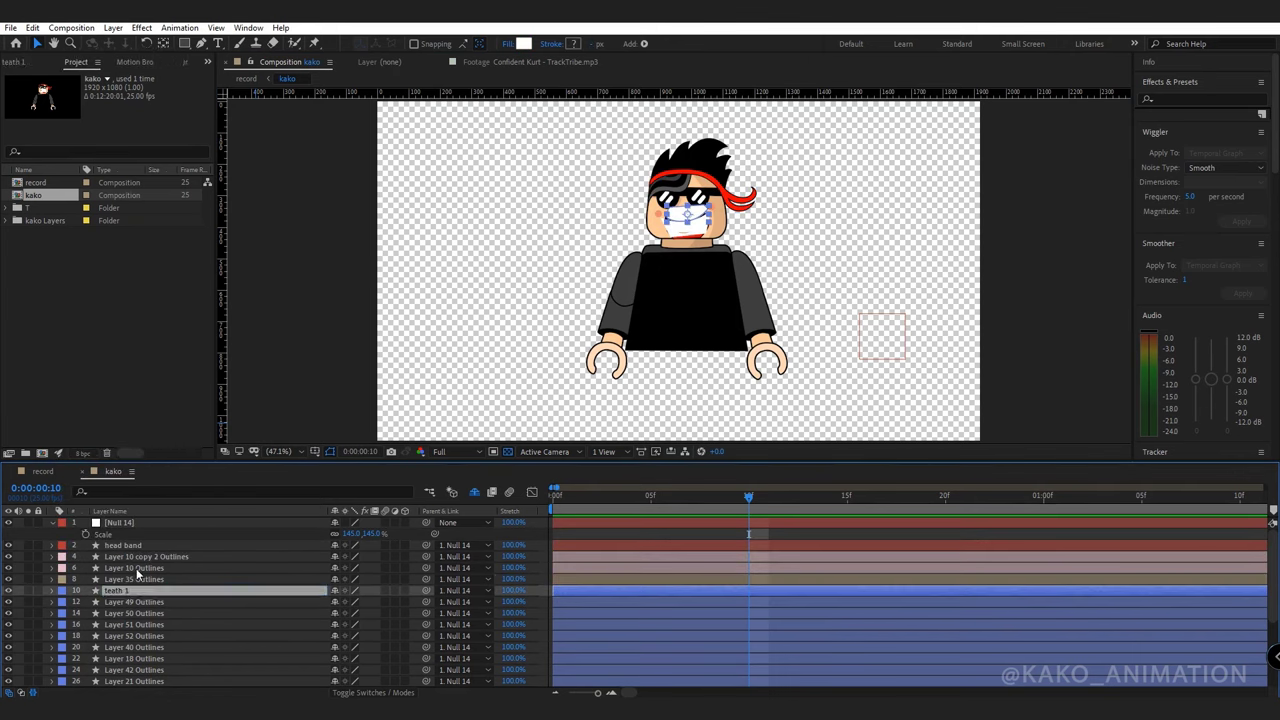
pyautogui.rightClick(146, 601)
pyautogui.click(175, 655)
pyautogui.write('teath 2')
pyautogui.press('Return')
# Rename Layer 50 Outlines to "tongue" and Layer 51 Outlines to "lip", and label both layers red.
pyautogui.rightClick(165, 613)
pyautogui.click(190, 667)
pyautogui.write('tongue')
pyautogui.click(62, 613)
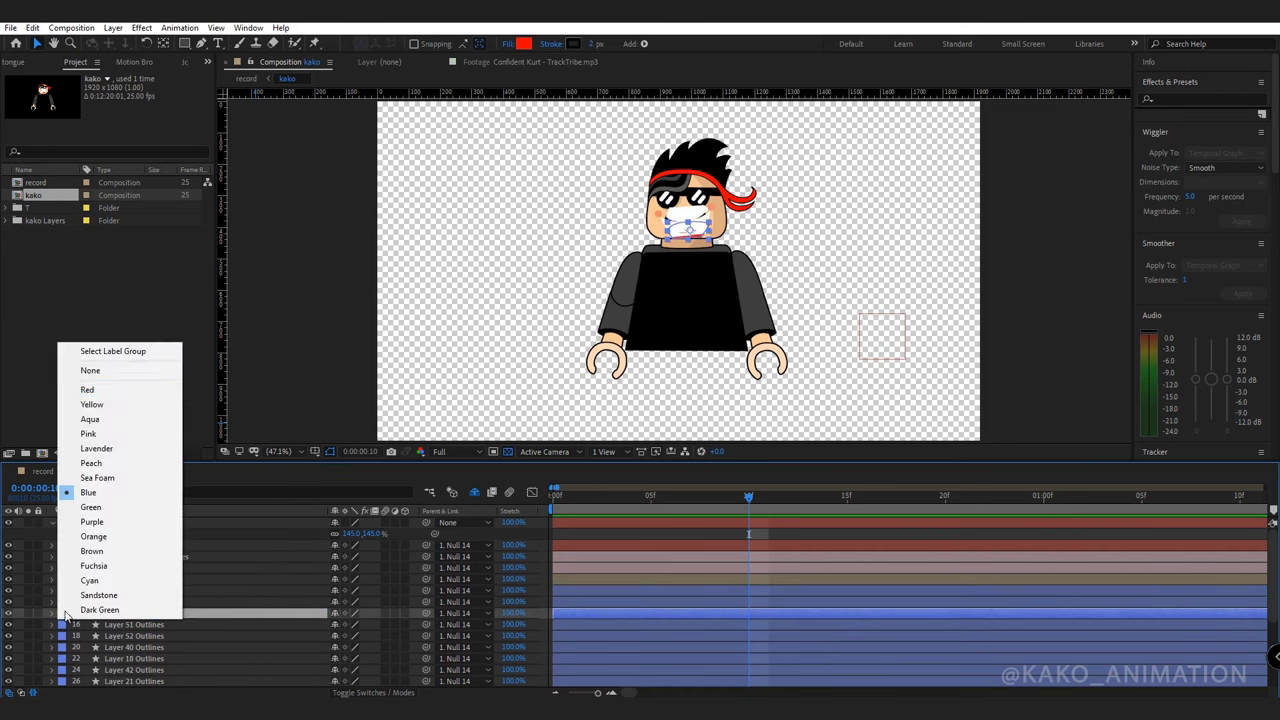
pyautogui.click(100, 391)
pyautogui.rightClick(122, 625)
pyautogui.click(150, 607)
pyautogui.write('lip')
pyautogui.press('Return')
pyautogui.click(62, 636)
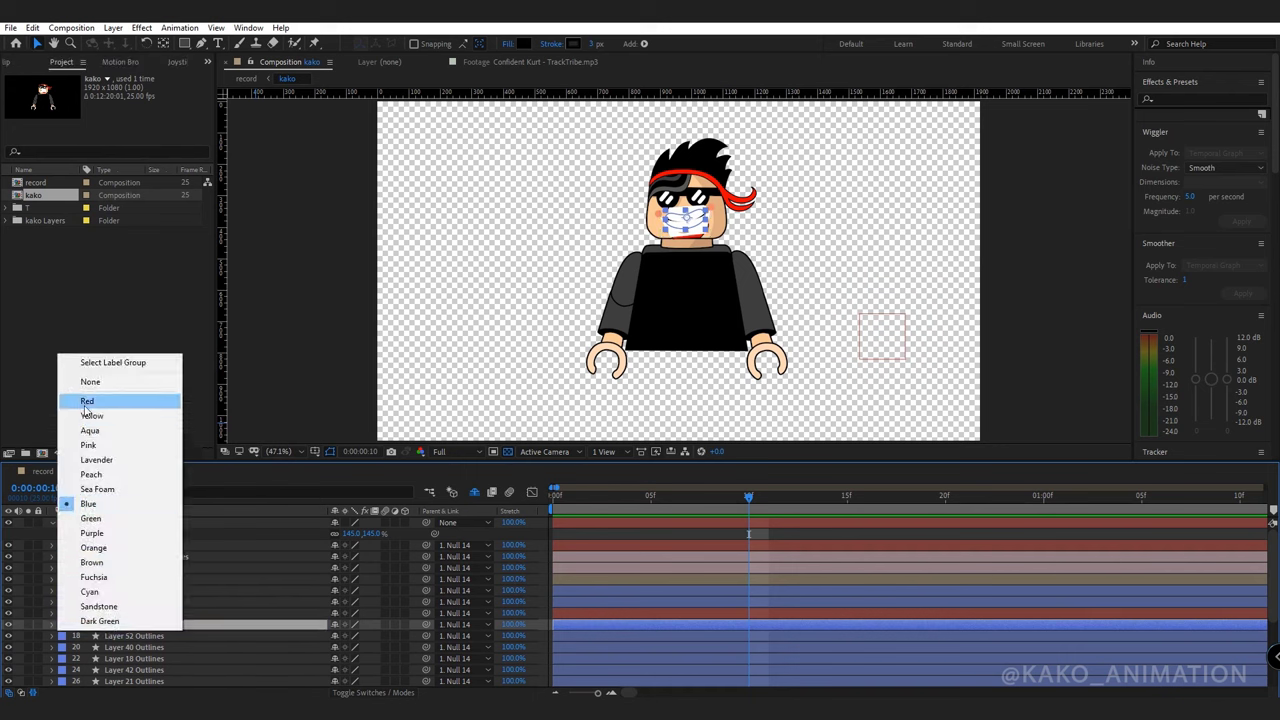
pyautogui.click(100, 400)
# Rename Layer 52 Outlines to "hair 1".
pyautogui.rightClick(120, 636)
pyautogui.click(148, 618)
pyautogui.write('hair 1')
pyautogui.press('Return')
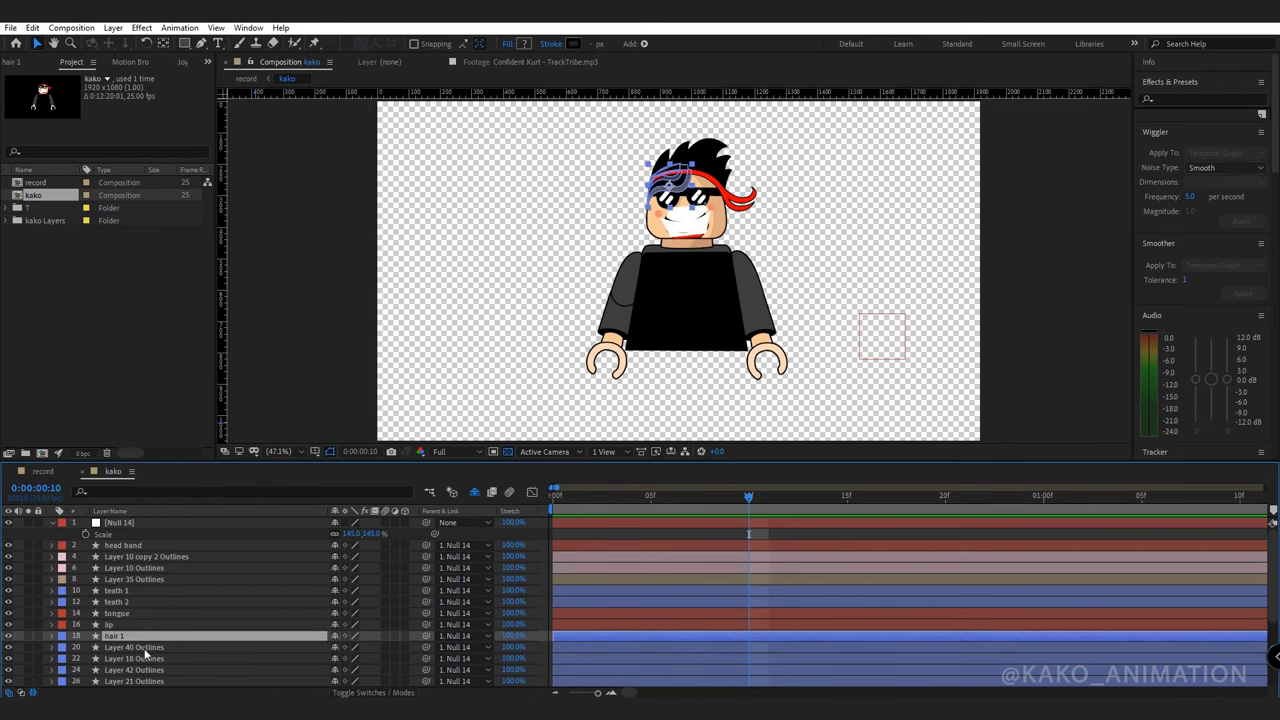
# Label Layer 40, 18, 42 and 21 Outlines cyan, and label the hair 1 layer yellow.
pyautogui.click(143, 649)
pyautogui.keyDown('shift'); pyautogui.click(137, 682); pyautogui.keyUp('shift')
pyautogui.click(61, 659)
pyautogui.click(86, 616)
pyautogui.moveTo(1272, 573); pyautogui.dragTo(1261, 621)
pyautogui.click(62, 551)
pyautogui.click(112, 343)
# Rename the layer beneath Layer 21 Outlines to "sunglasses", and label it and Layer 8 Outlines dark green.
pyautogui.click(135, 608)
pyautogui.rightClick(138, 610)
pyautogui.click(168, 581)
pyautogui.write('sunglasses')
pyautogui.press('Return')
pyautogui.click(62, 608)
pyautogui.click(98, 604)
pyautogui.click(123, 620)
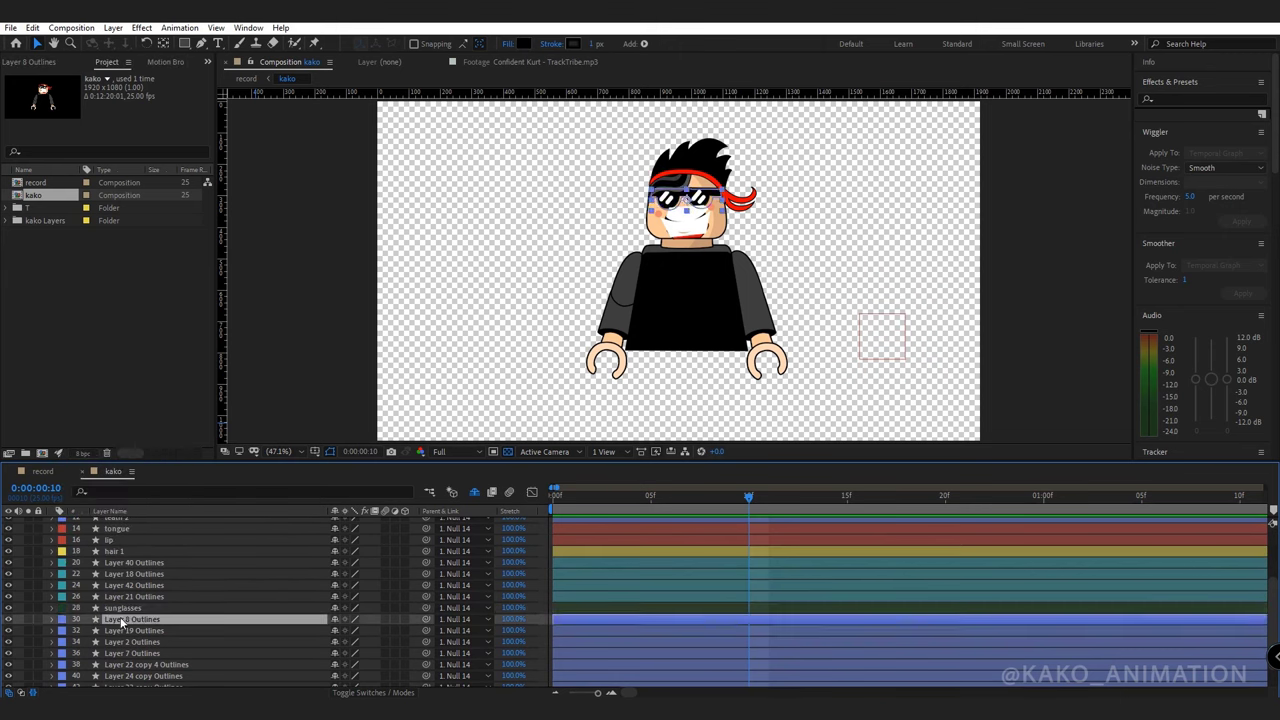
pyautogui.click(62, 619)
pyautogui.click(94, 616)
# Rename Layer 19 Outlines to "hair 2" and give it a yellow label.
pyautogui.rightClick(114, 636)
pyautogui.click(145, 607)
pyautogui.write('hair 2')
pyautogui.press('Return')
pyautogui.click(62, 631)
pyautogui.click(92, 422)
# Label Layer 2 Outlines peach and Layer 7 Outlines purple.
pyautogui.click(142, 643)
pyautogui.click(62, 643)
pyautogui.click(91, 492)
pyautogui.click(112, 655)
pyautogui.click(62, 655)
pyautogui.click(98, 650)
pyautogui.click(62, 656)
pyautogui.click(96, 563)
# Rename Layer 22 copy 4 Outlines to "hand 1" and label it and the arm and hand layers beneath it fuchsia.
pyautogui.click(118, 666)
pyautogui.rightClick(118, 666)
pyautogui.click(156, 645)
pyautogui.write('hand 1')
pyautogui.press('Return')
pyautogui.scroll(-3, 156, 646)
pyautogui.keyDown('shift'); pyautogui.click(118, 680); pyautogui.keyUp('shift')
pyautogui.click(62, 636)
pyautogui.click(98, 586)
# Parent Layer 40, 18, 42, 21 and 8 Outlines to the sunglasses layer.
pyautogui.click(229, 593)
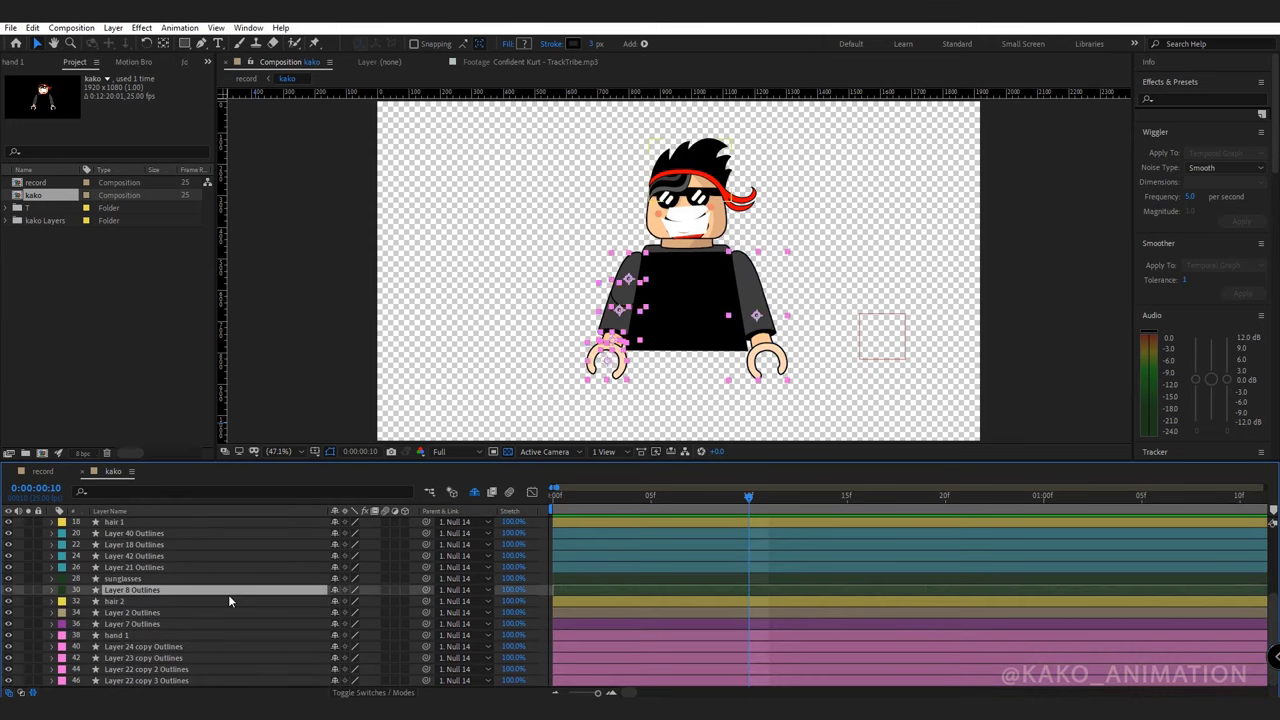
pyautogui.click(130, 568)
pyautogui.keyDown('shift'); pyautogui.click(115, 535); pyautogui.keyUp('shift')
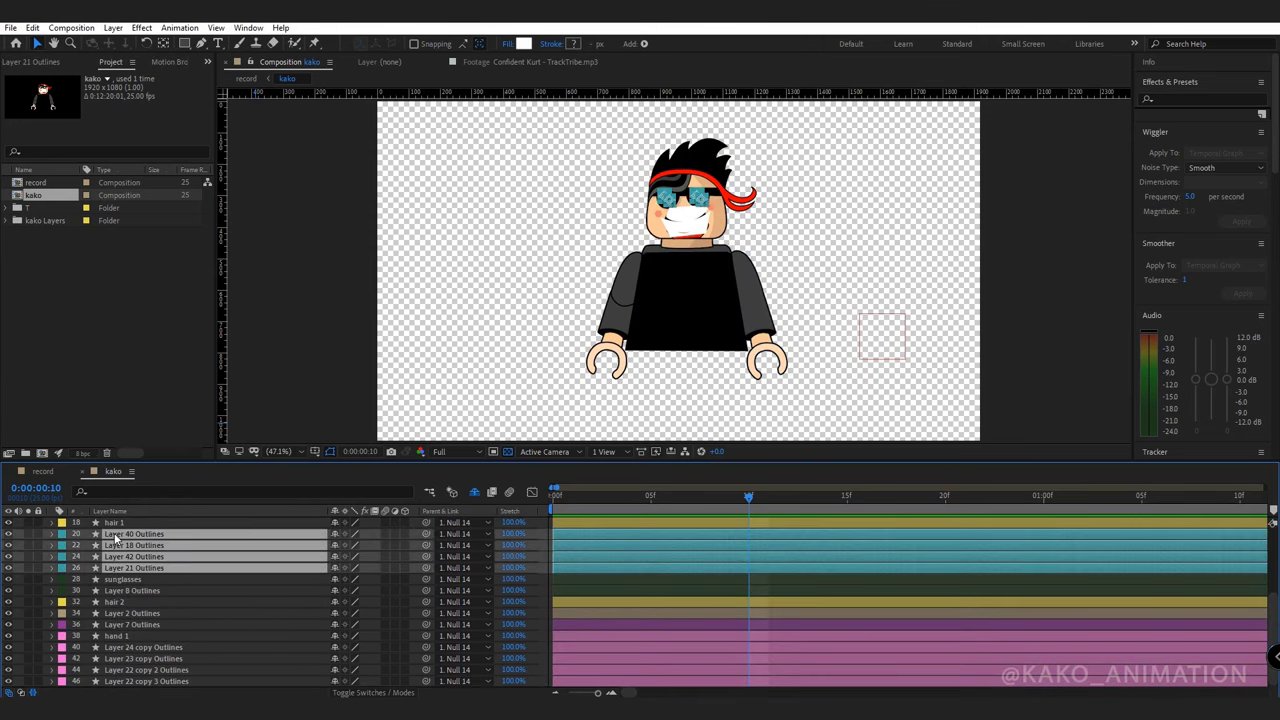
pyautogui.moveTo(427, 568); pyautogui.dragTo(120, 579)
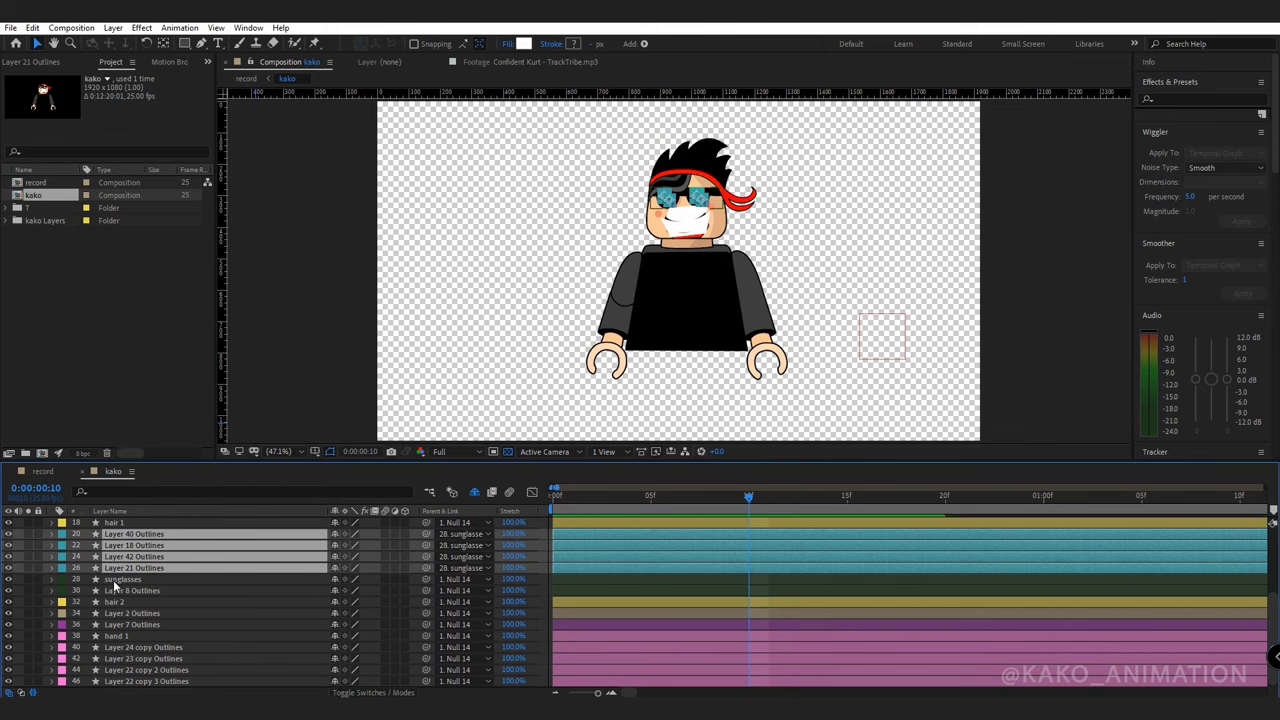
pyautogui.click(120, 578)
pyautogui.click(122, 590)
pyautogui.moveTo(427, 591); pyautogui.dragTo(125, 579)
# Hide the teath 1, teath 2, tongue and lip layers.
pyautogui.scroll(3, 1272, 605)
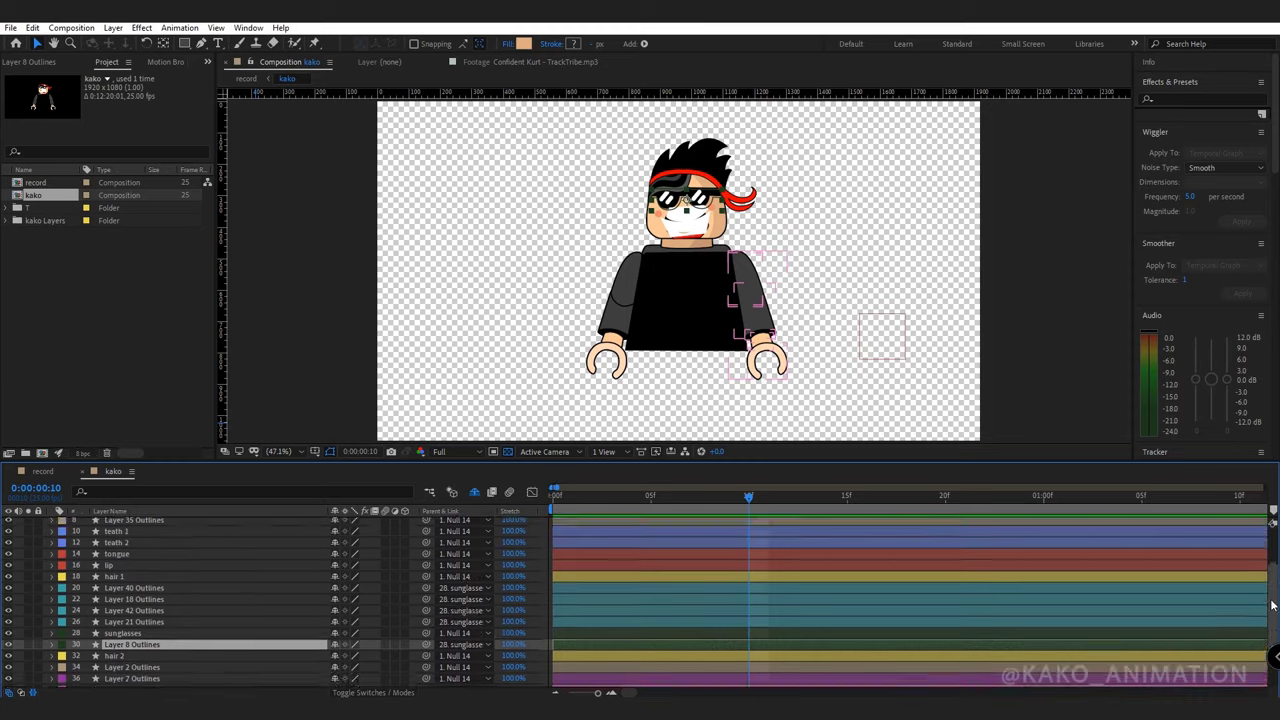
pyautogui.scroll(1, 1272, 605)
pyautogui.click(114, 553)
pyautogui.keyDown('shift'); pyautogui.click(106, 587); pyautogui.keyUp('shift')
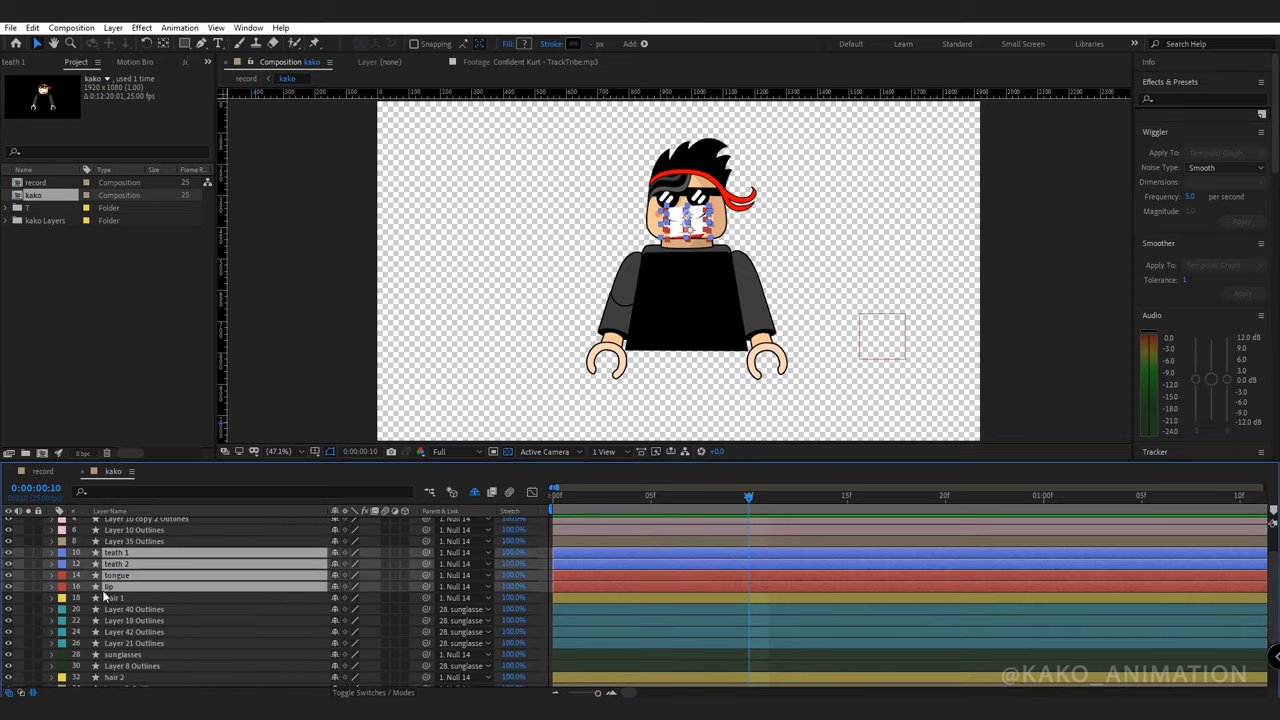
pyautogui.click(8, 587)
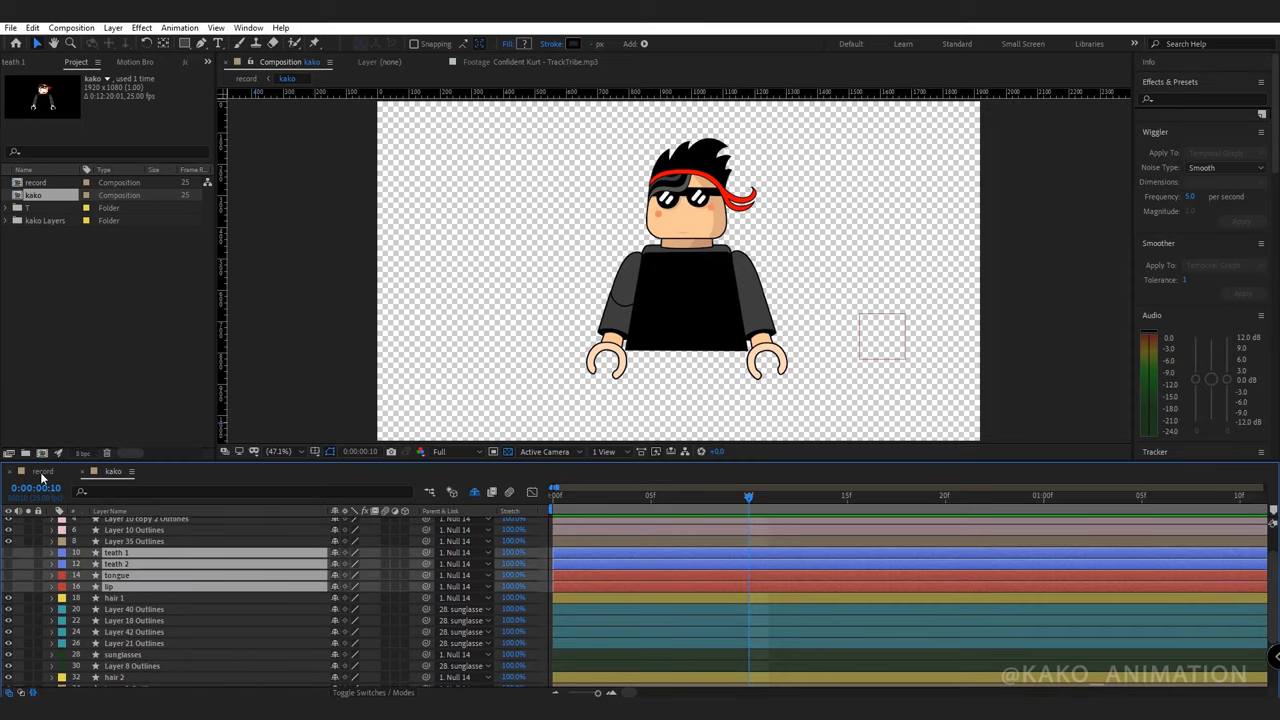
# Separate the sunglasses layer's position dimensions in kako and keyframe X and Y Position at 0:00:01:04.
pyautogui.click(42, 471)
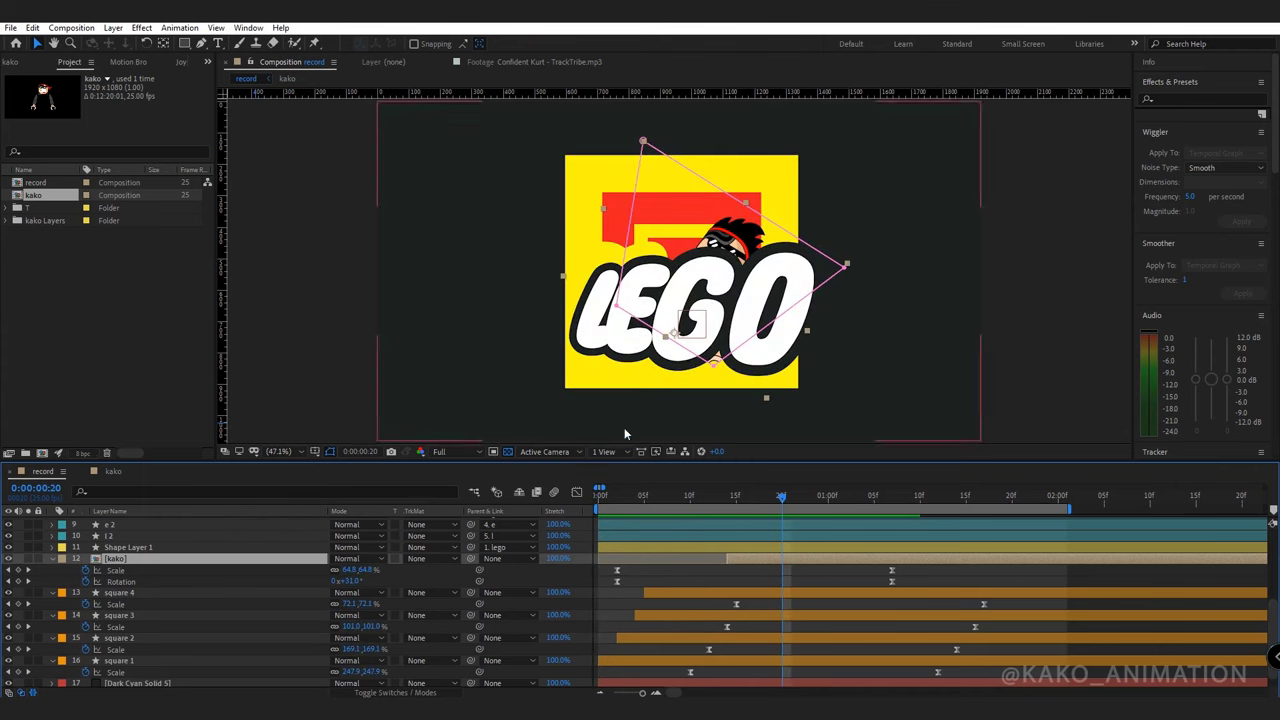
pyautogui.press('space')
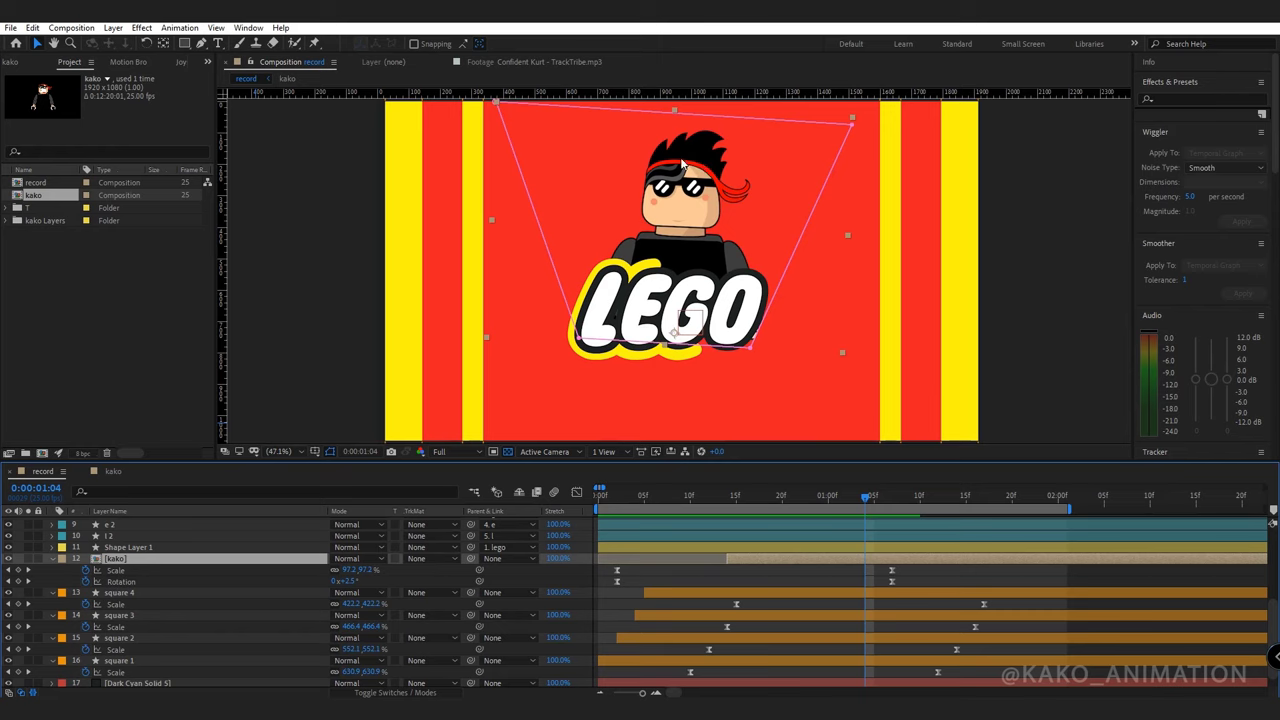
pyautogui.click(109, 471)
pyautogui.press('p')
pyautogui.click(125, 655)
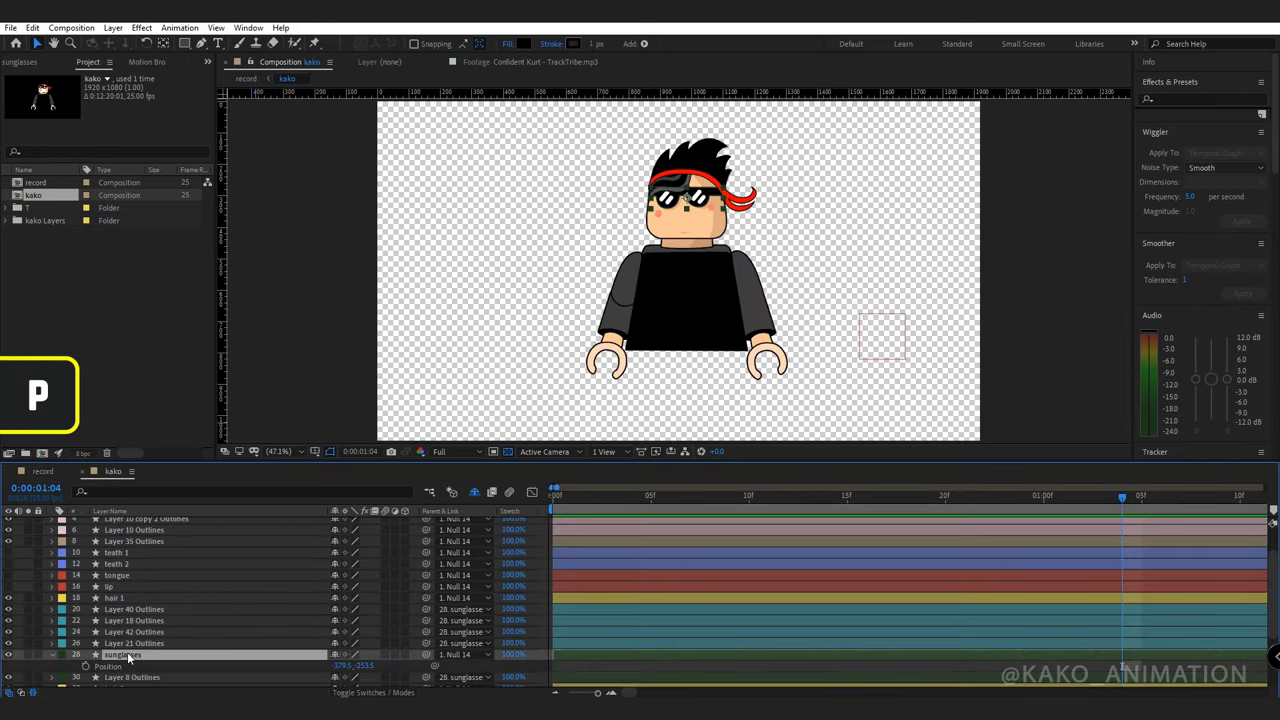
pyautogui.rightClick(108, 665)
pyautogui.click(146, 499)
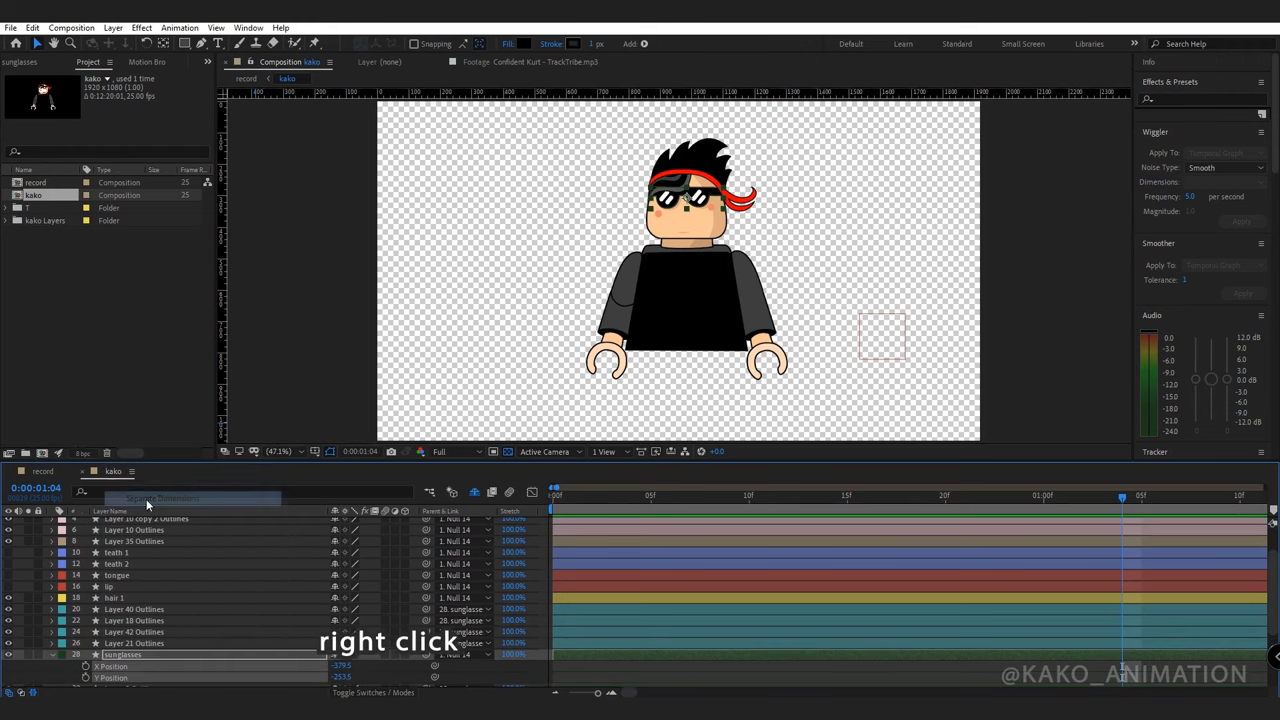
pyautogui.moveTo(1274, 594); pyautogui.dragTo(1274, 613)
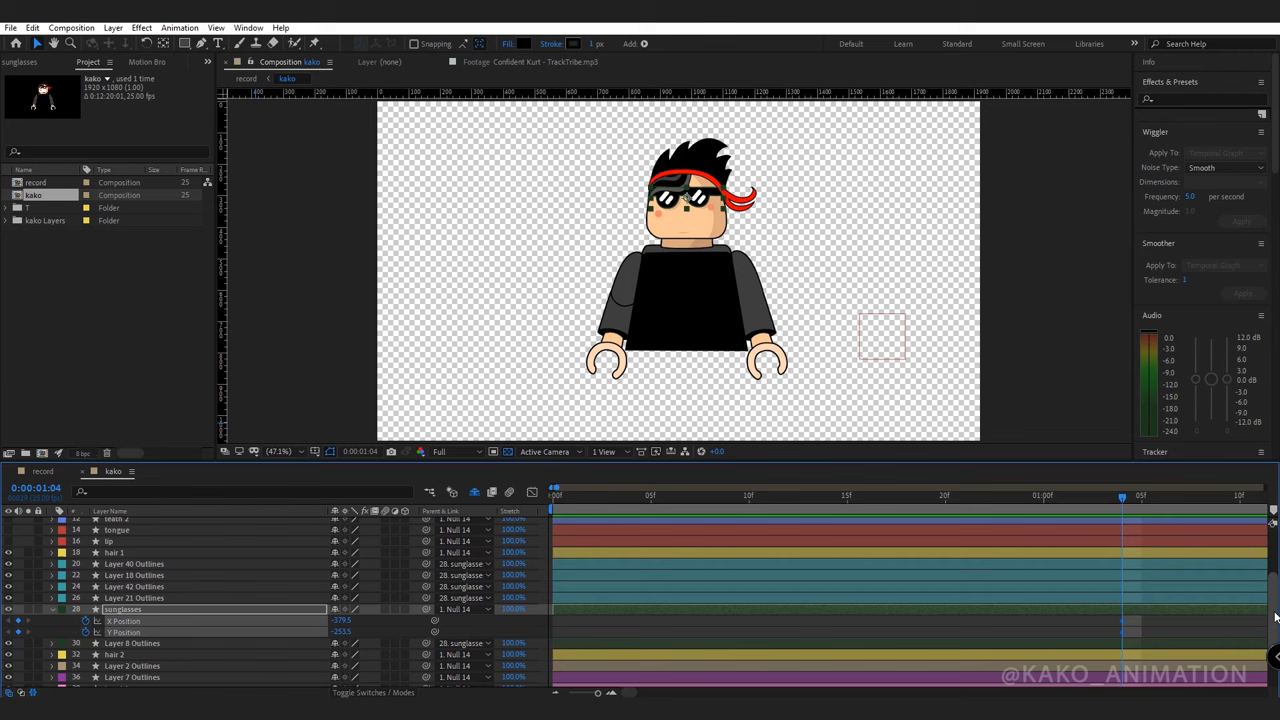
# At frame 17, raise the sunglasses onto the forehead, keyframing X Position at -376.7 and Y Position at -294.9.
pyautogui.hotkey('shift', 'pageup')
pyautogui.press('pageup')
pyautogui.press('pageup')
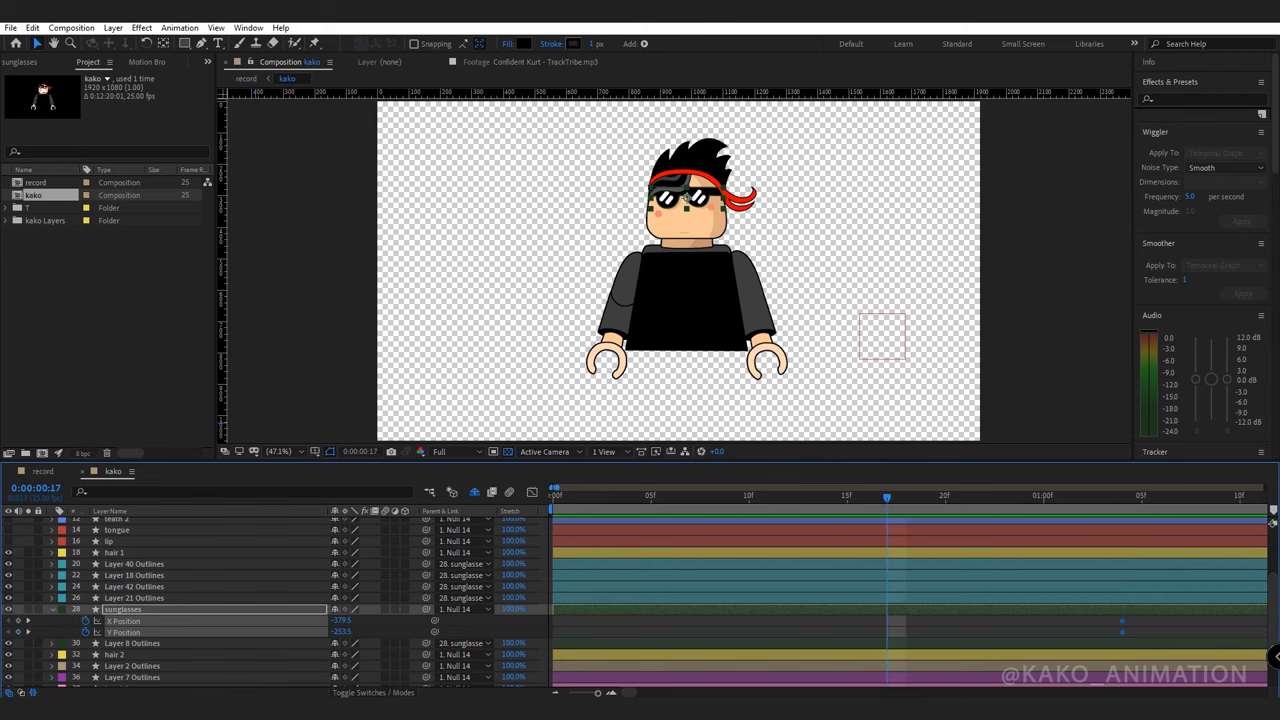
pyautogui.press('Up')
pyautogui.press('Up')
pyautogui.press('Up')
pyautogui.press('Up')
pyautogui.press('Up')
pyautogui.press('Up')
pyautogui.press('Up')
pyautogui.press('Up')
pyautogui.press('Up')
pyautogui.press('Up')
pyautogui.press('Up')
pyautogui.press('Up')
pyautogui.press('Up')
pyautogui.press('Up')
pyautogui.press('Up')
pyautogui.press('Up')
pyautogui.press('Up')
pyautogui.press('Up')
pyautogui.press('Up')
pyautogui.press('Up')
pyautogui.press('Up')
pyautogui.press('Down')
pyautogui.press('Down')
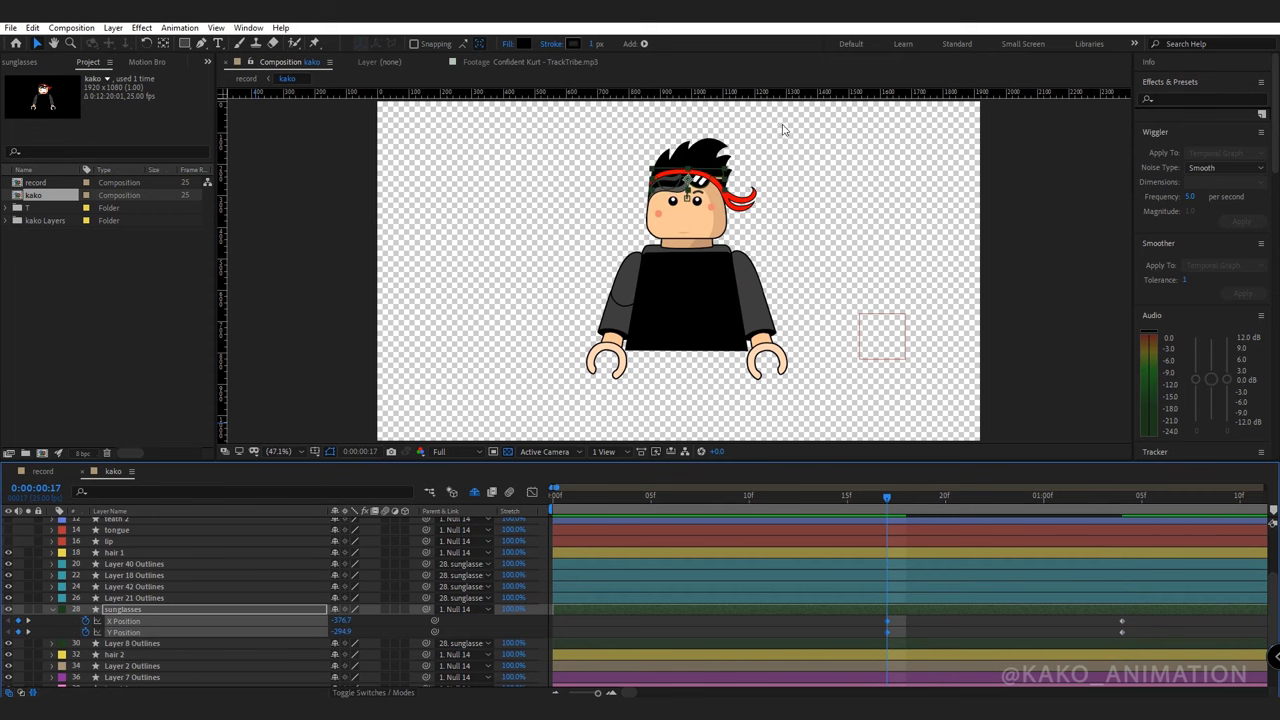
# Keyframe the opacity of Layer 8 Outlines from 0% at frame 17 to 100% at frame 23.
pyautogui.scroll(4, 716, 178)
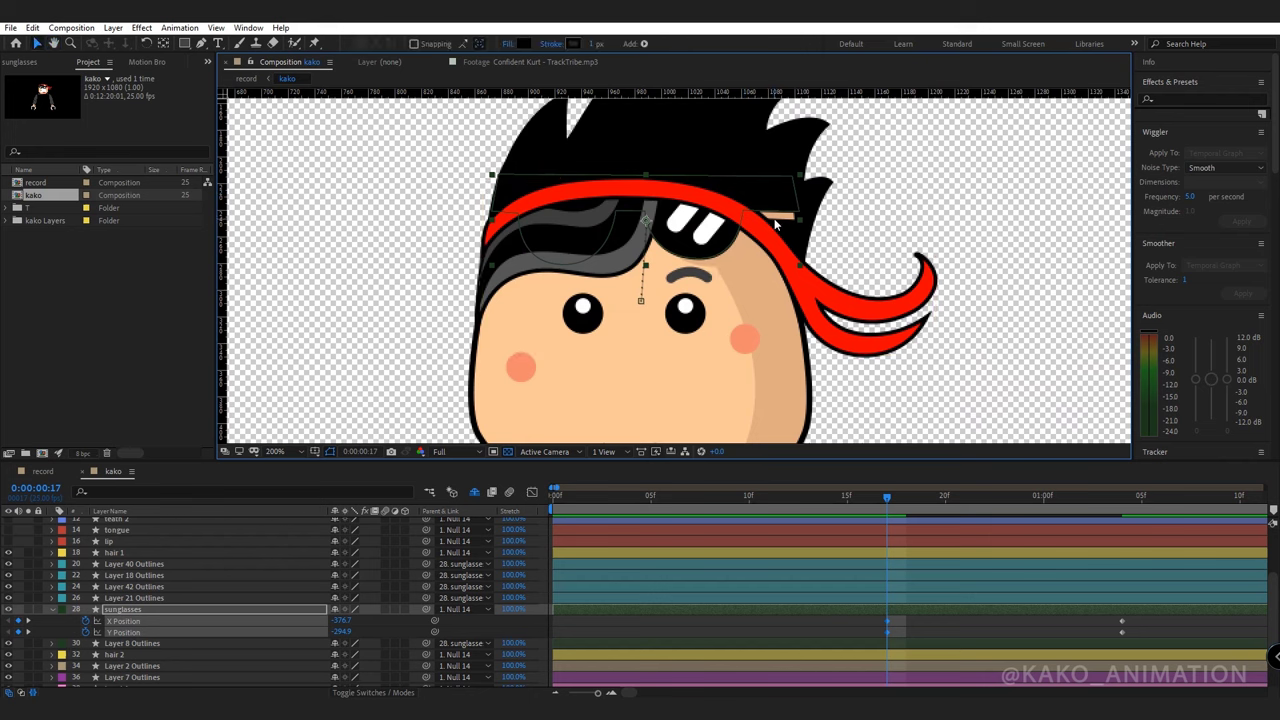
pyautogui.click(277, 451)
pyautogui.click(289, 473)
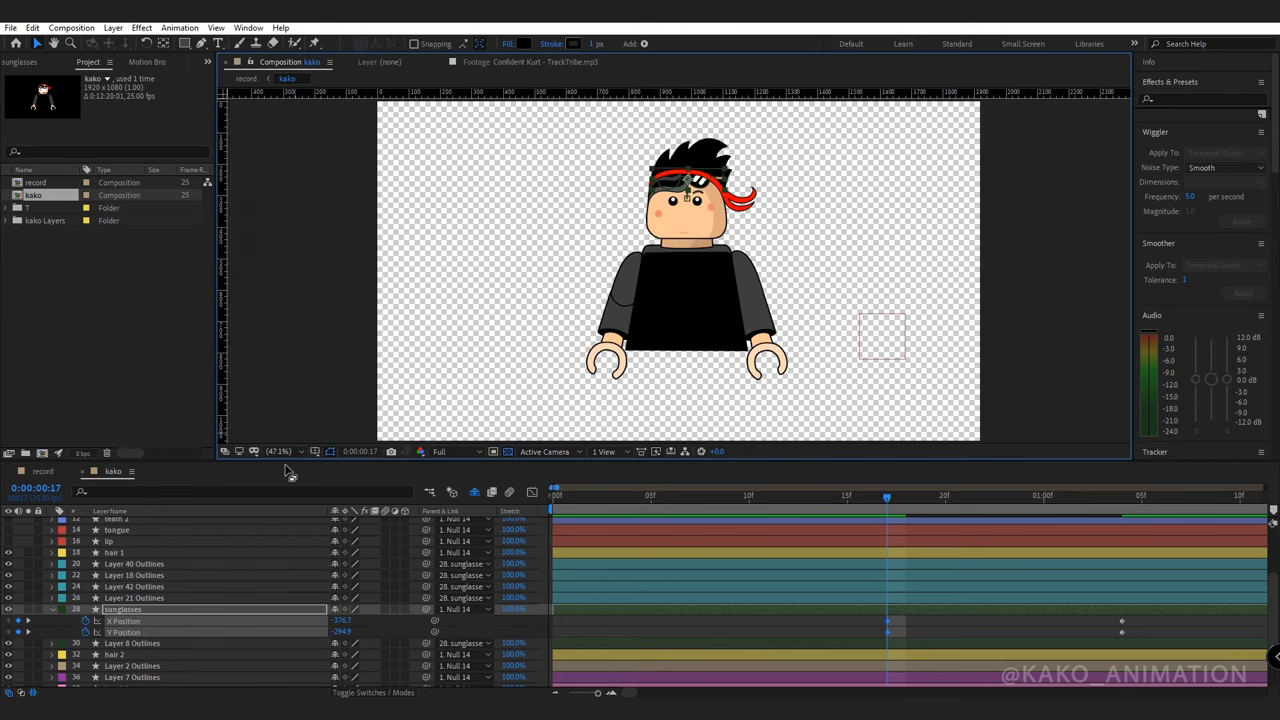
pyautogui.click(147, 643)
pyautogui.press('t')
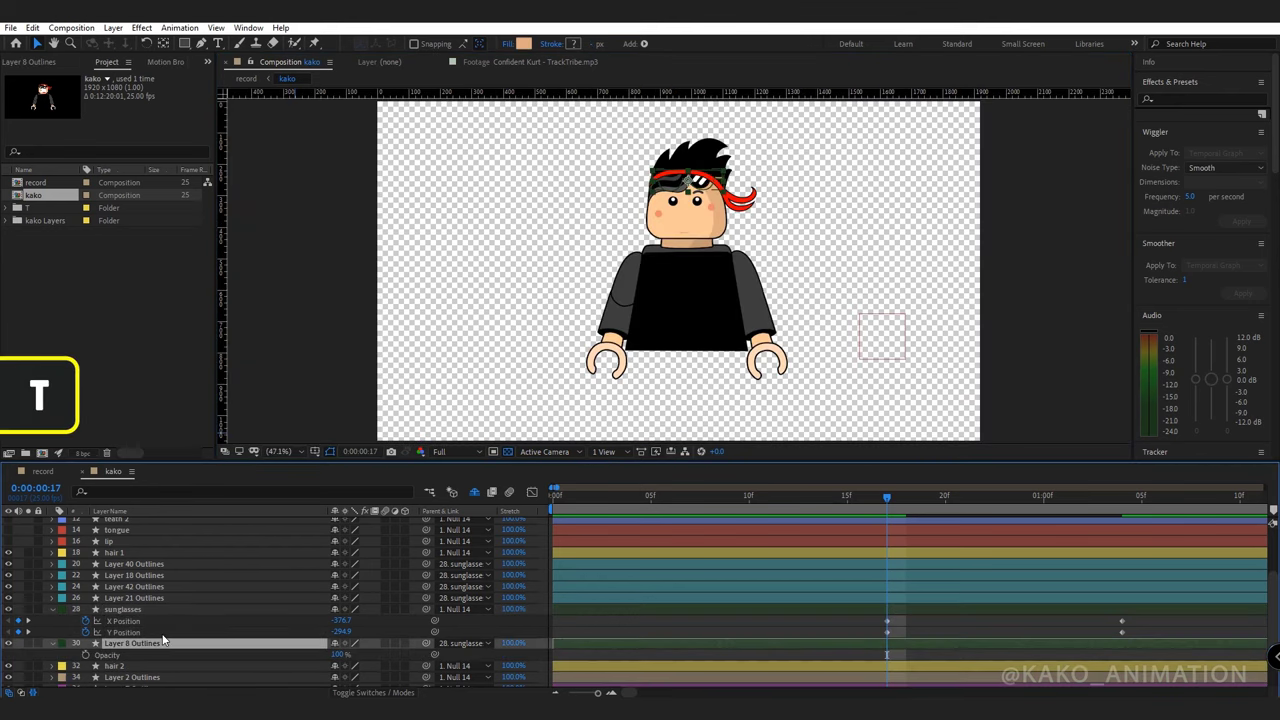
pyautogui.click(87, 654)
pyautogui.moveTo(887, 654); pyautogui.dragTo(1004, 655)
pyautogui.moveTo(340, 654); pyautogui.dragTo(216, 655)
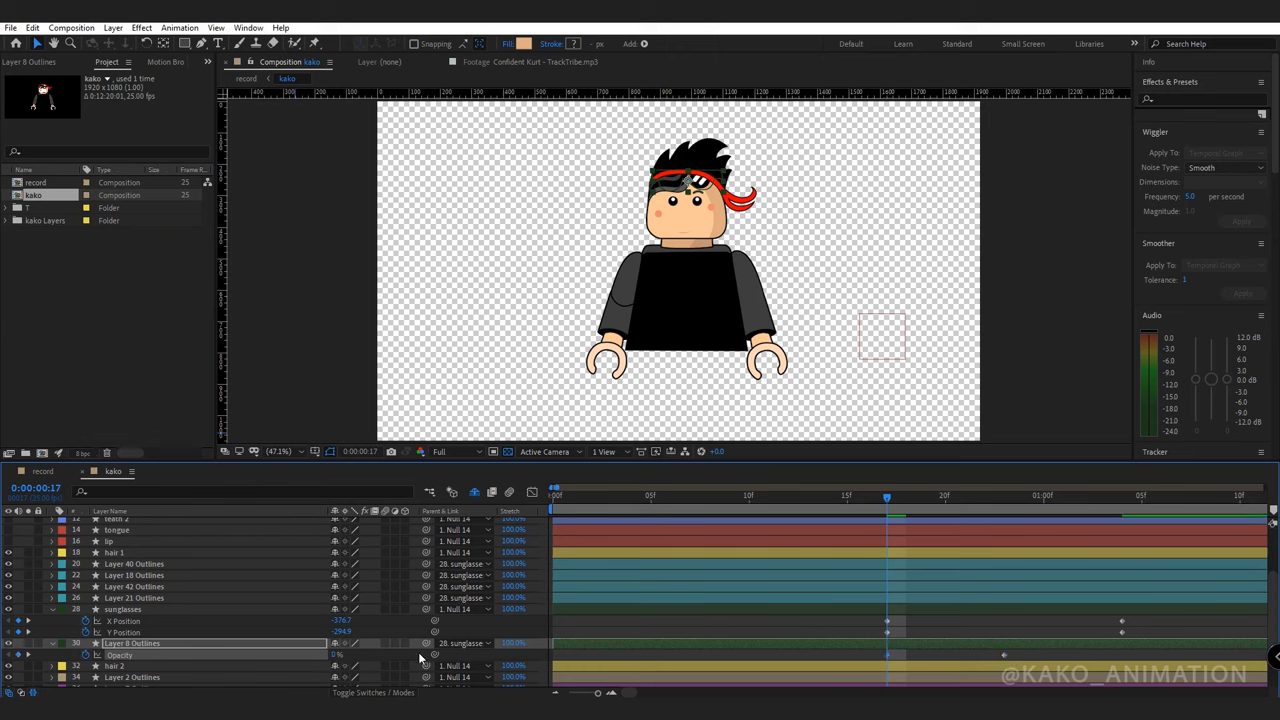
# Retime the Layer 8 Outlines opacity keyframes to frame 22 and 0:00:01:00.
pyautogui.moveTo(938, 502); pyautogui.dragTo(960, 502)
pyautogui.moveTo(1005, 656); pyautogui.dragTo(1085, 657)
pyautogui.moveTo(965, 501); pyautogui.dragTo(1038, 509)
pyautogui.moveTo(1084, 655); pyautogui.dragTo(1047, 656)
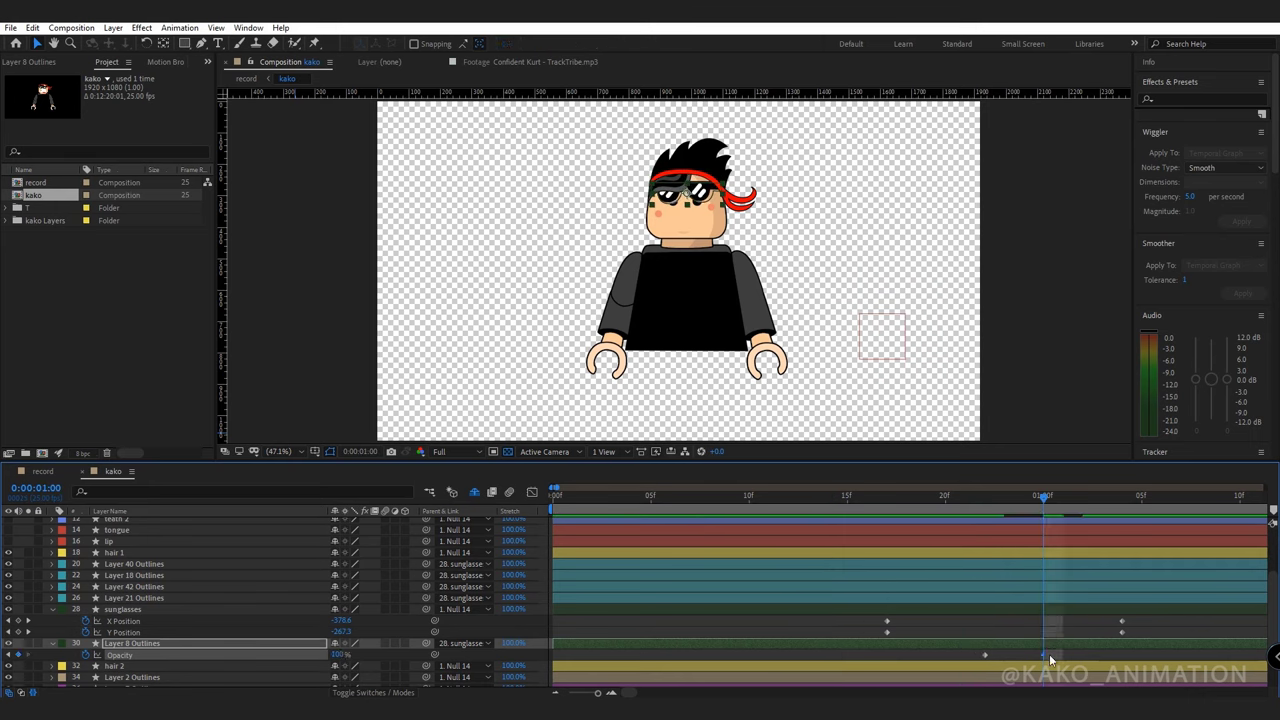
# Apply Easy Ease to the sunglasses position keyframes and the Layer 8 Outlines opacity keyframes.
pyautogui.moveTo(1043, 509); pyautogui.dragTo(1084, 512)
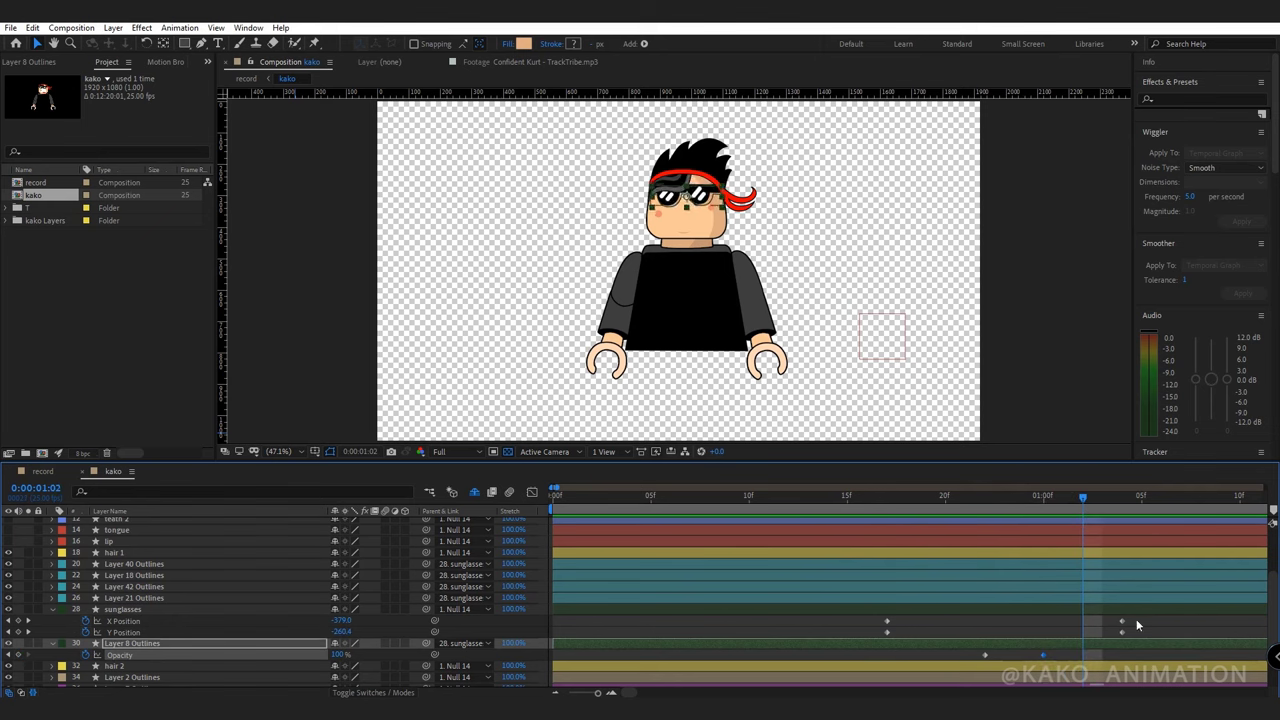
pyautogui.moveTo(1139, 617); pyautogui.dragTo(856, 662)
pyautogui.press('F9')
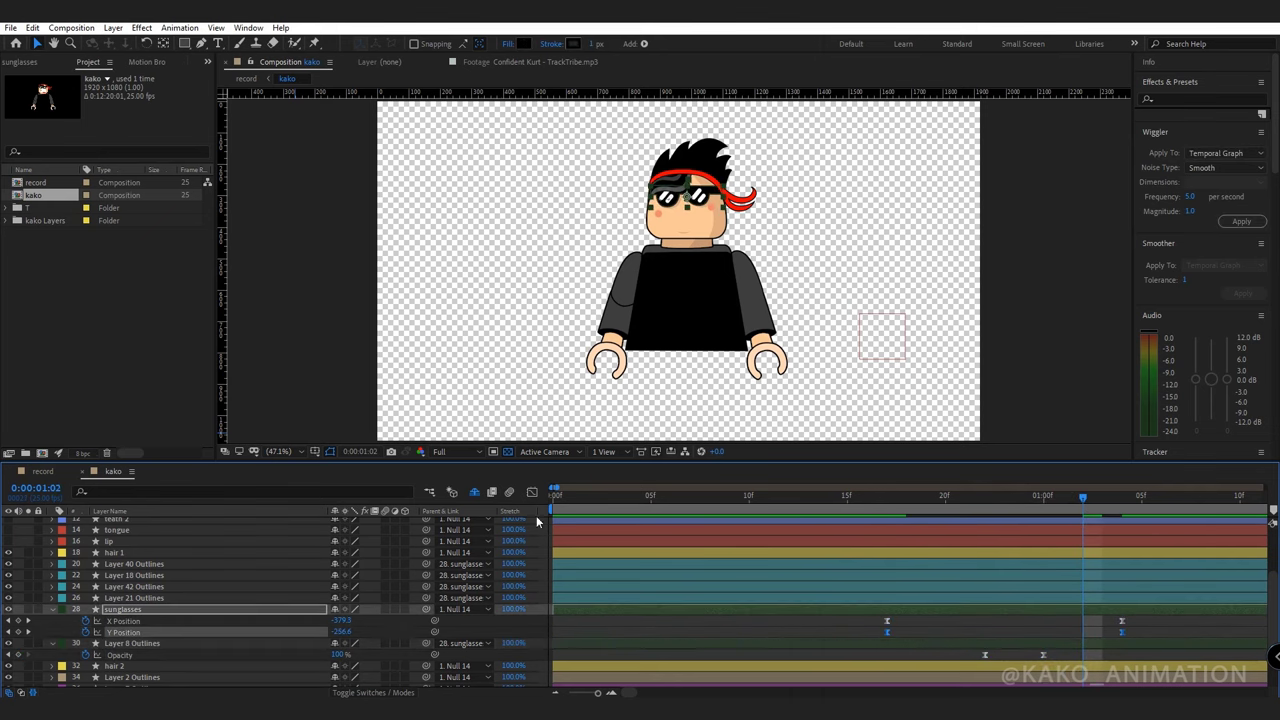
# Steepen the middle of the sunglasses' Y Position curve in the graph editor with longer handles at both keyframes, and check the motion.
pyautogui.click(531, 492)
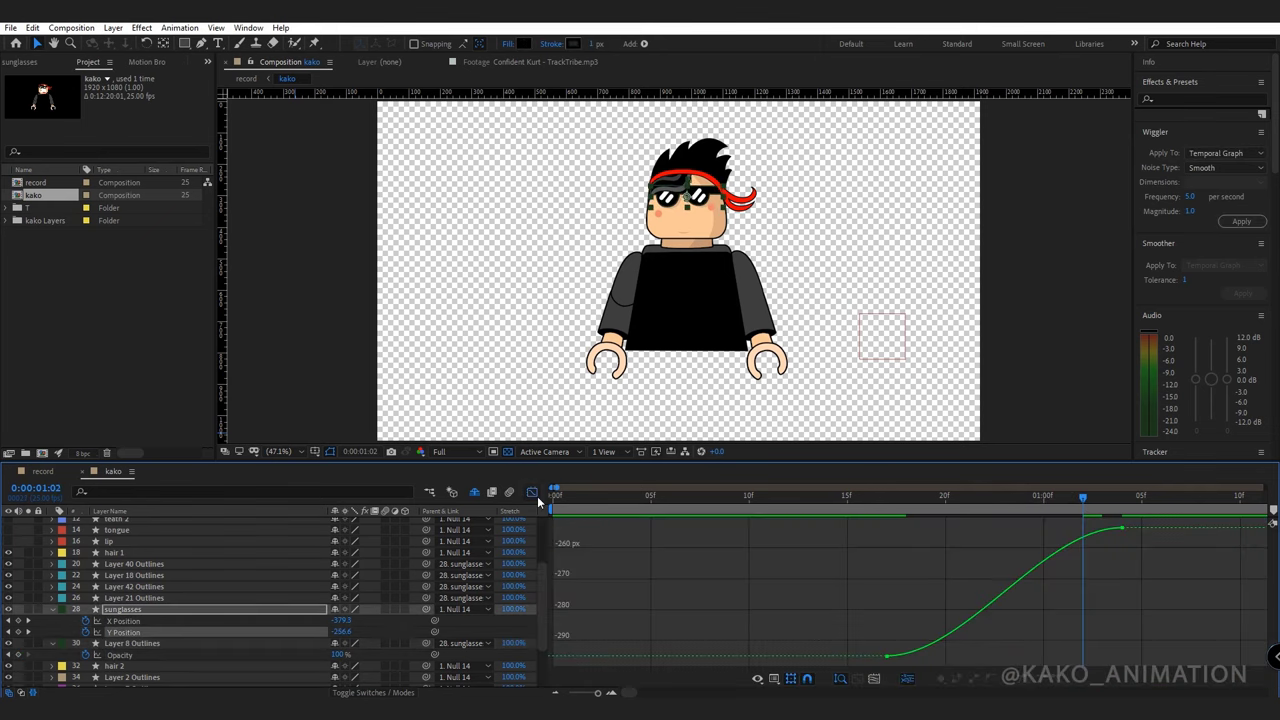
pyautogui.click(1122, 528)
pyautogui.moveTo(1043, 527); pyautogui.dragTo(901, 557)
pyautogui.moveTo(965, 656); pyautogui.dragTo(1078, 656)
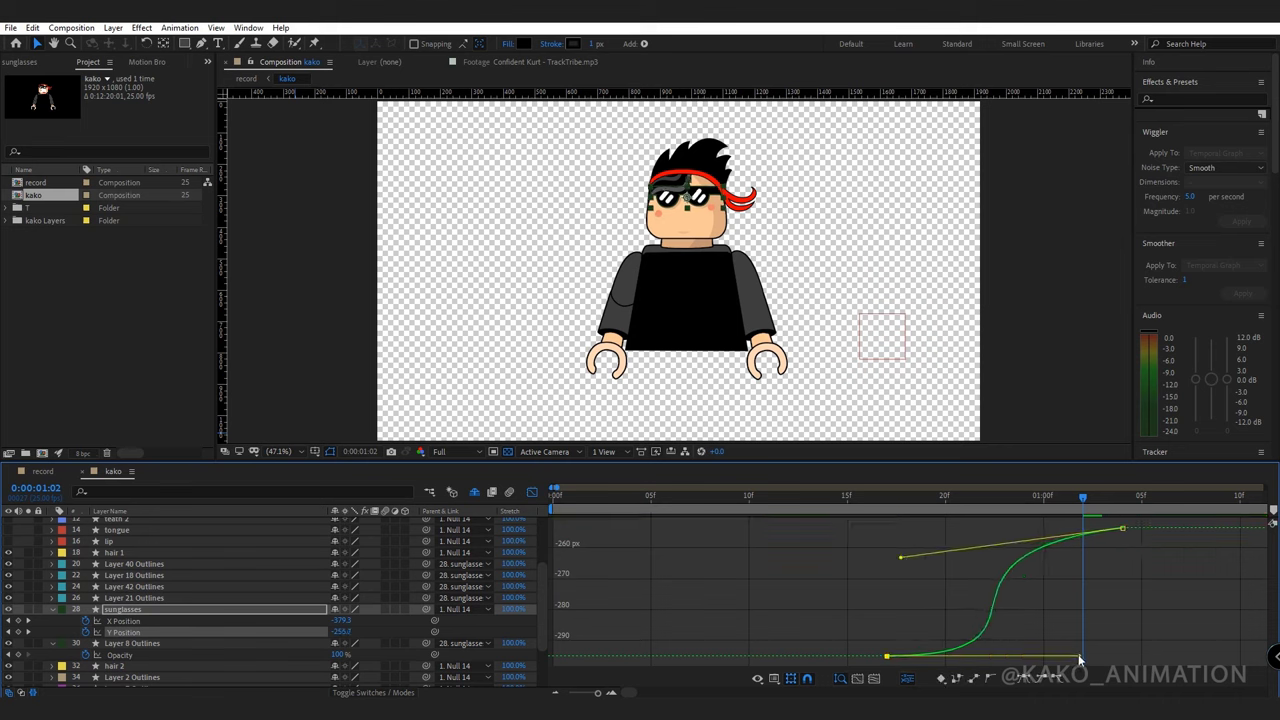
pyautogui.moveTo(1082, 496); pyautogui.dragTo(887, 496)
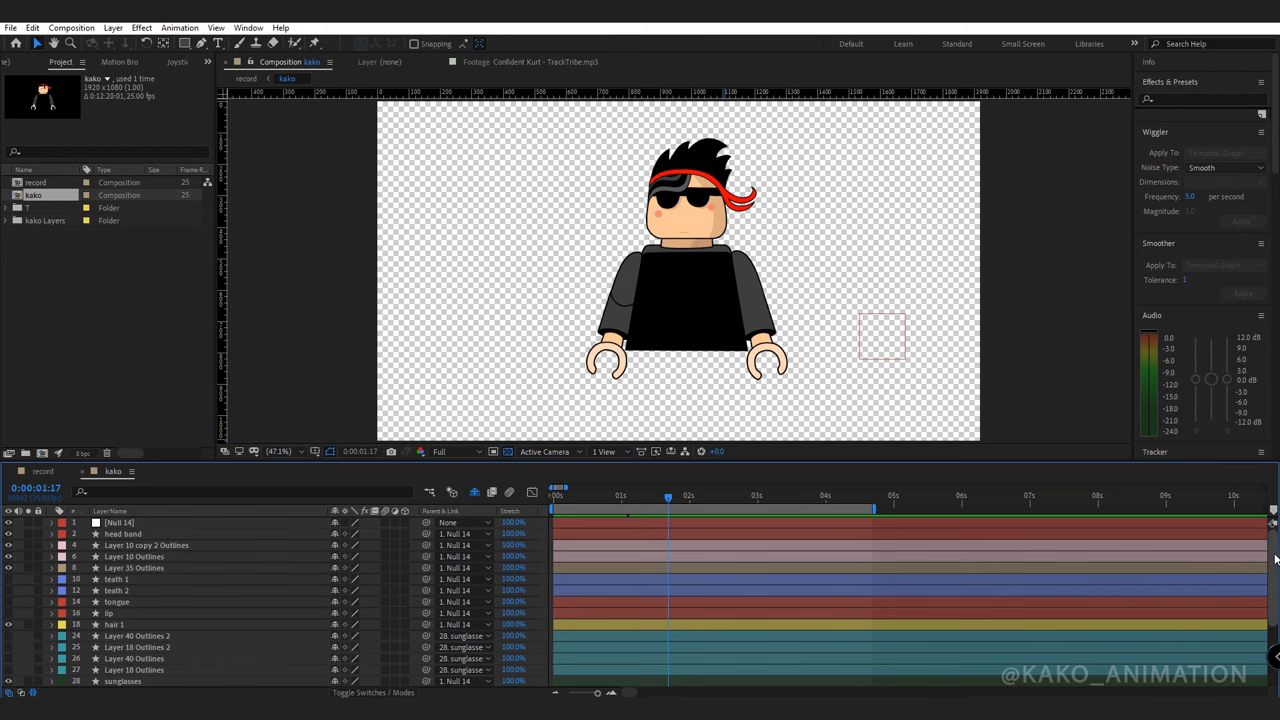
# Make the four sunglasses highlight layers visible and delete Layer 40 Outlines 2 and Layer 18 Outlines 2.
pyautogui.scroll(-3, 1275, 560)
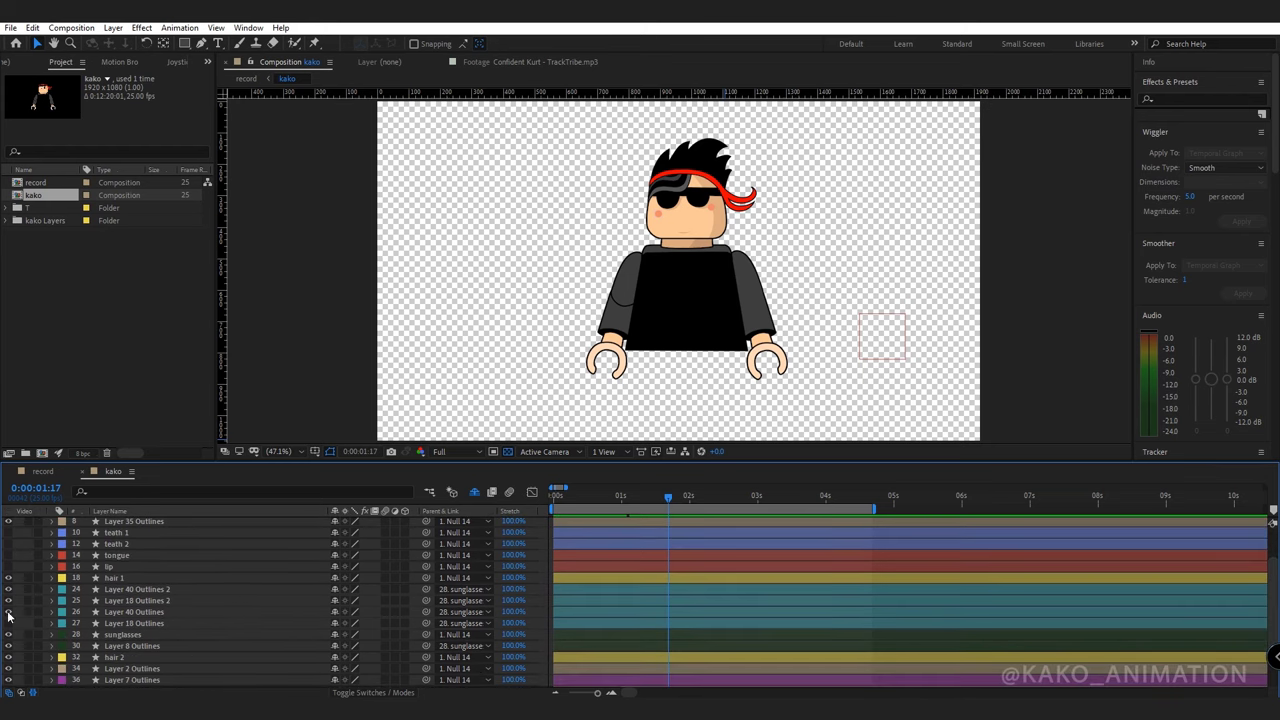
pyautogui.click(137, 589)
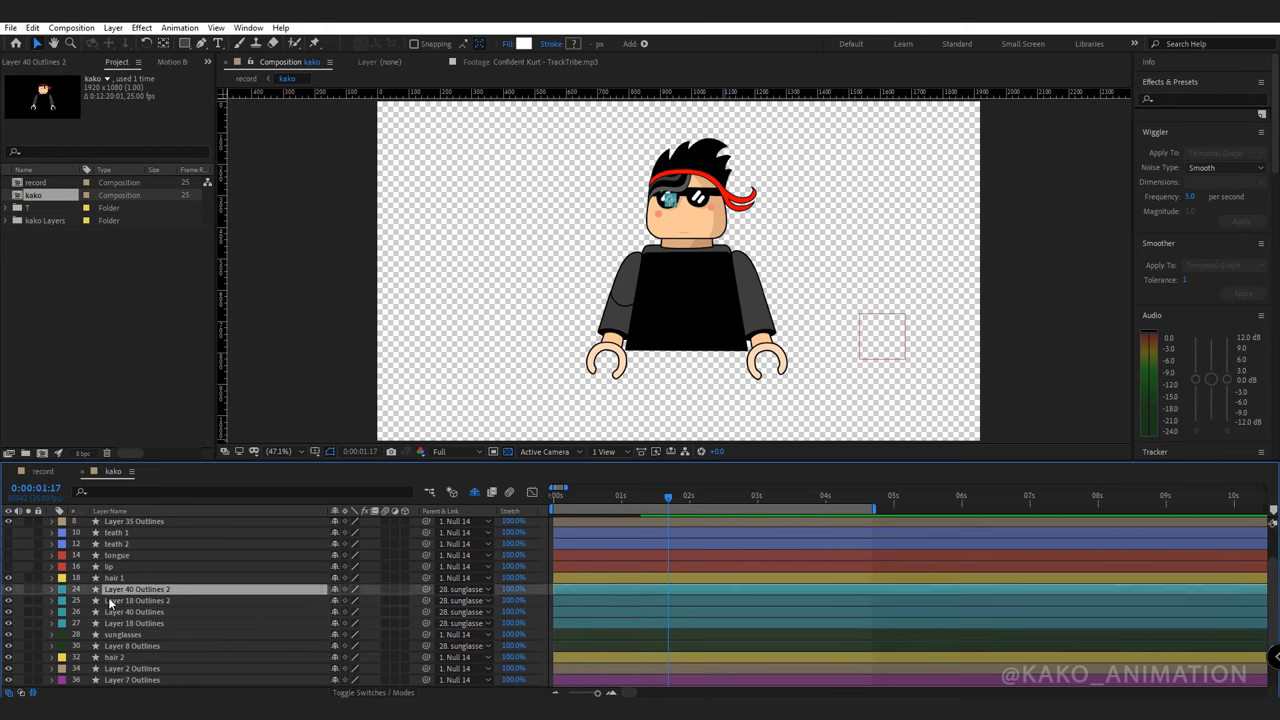
pyautogui.keyDown('shift'); pyautogui.click(110, 600); pyautogui.keyUp('shift')
pyautogui.press('Delete')
# Pre-compose Layer 40 Outlines and Layer 18 Outlines into a composition named gleam and open it.
pyautogui.click(114, 589)
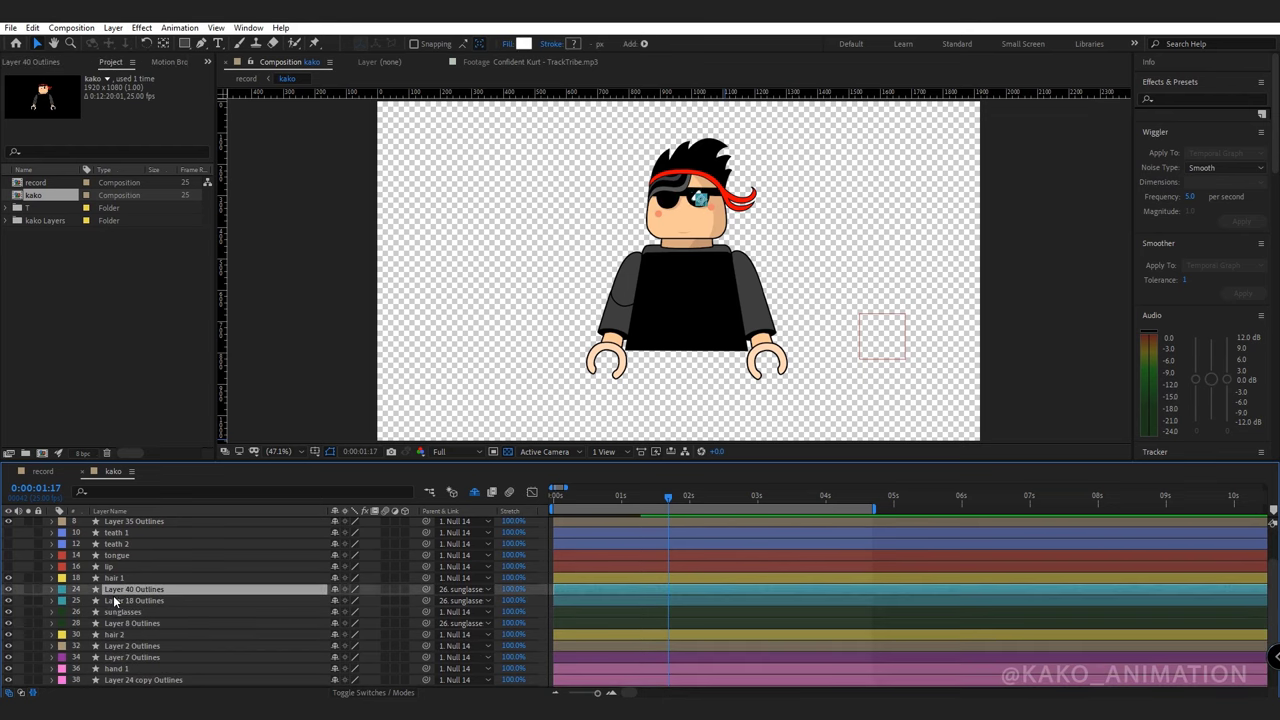
pyautogui.keyDown('shift'); pyautogui.click(114, 601); pyautogui.keyUp('shift')
pyautogui.rightClick(115, 601)
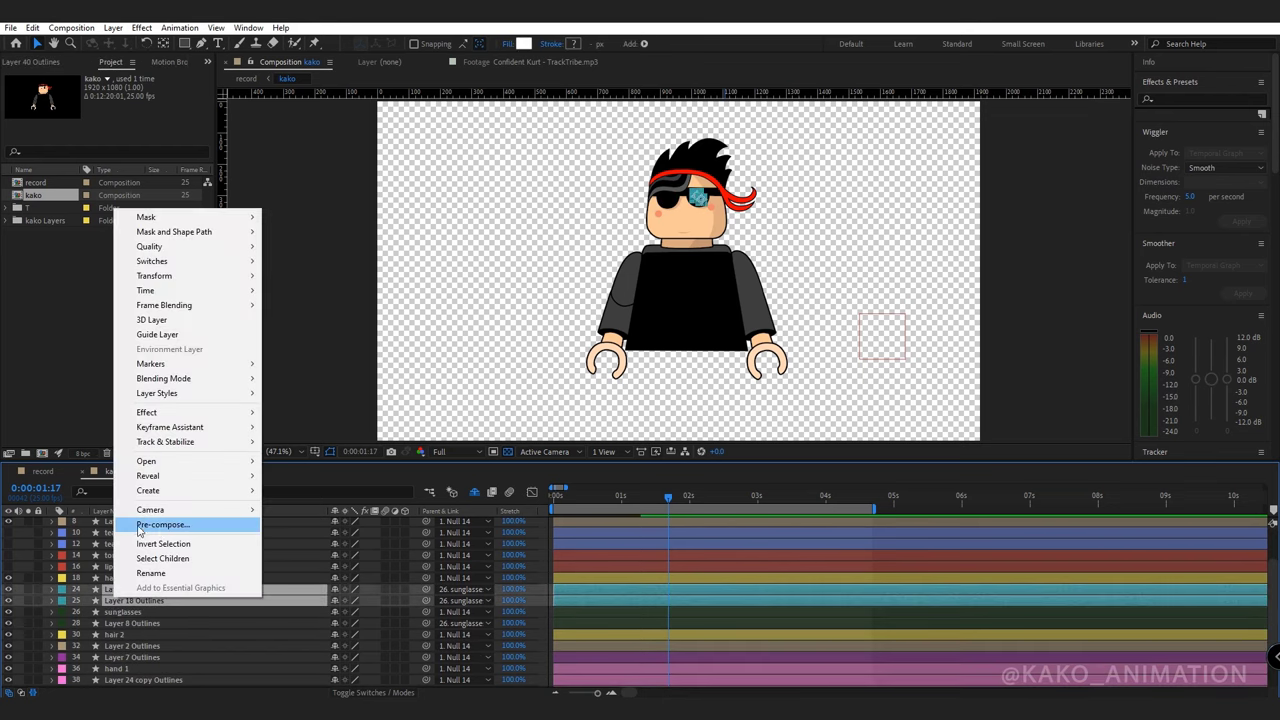
pyautogui.click(160, 525)
pyautogui.write('gleam')
pyautogui.press('Return')
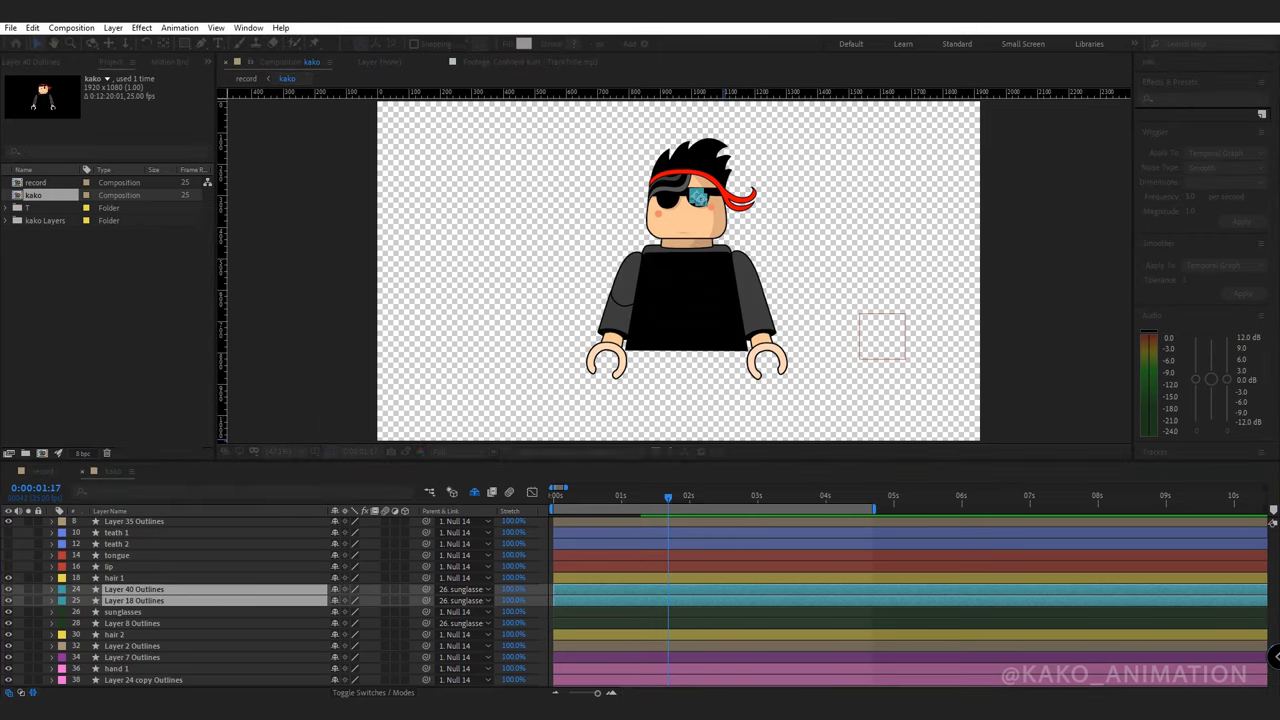
pyautogui.doubleClick(134, 589)
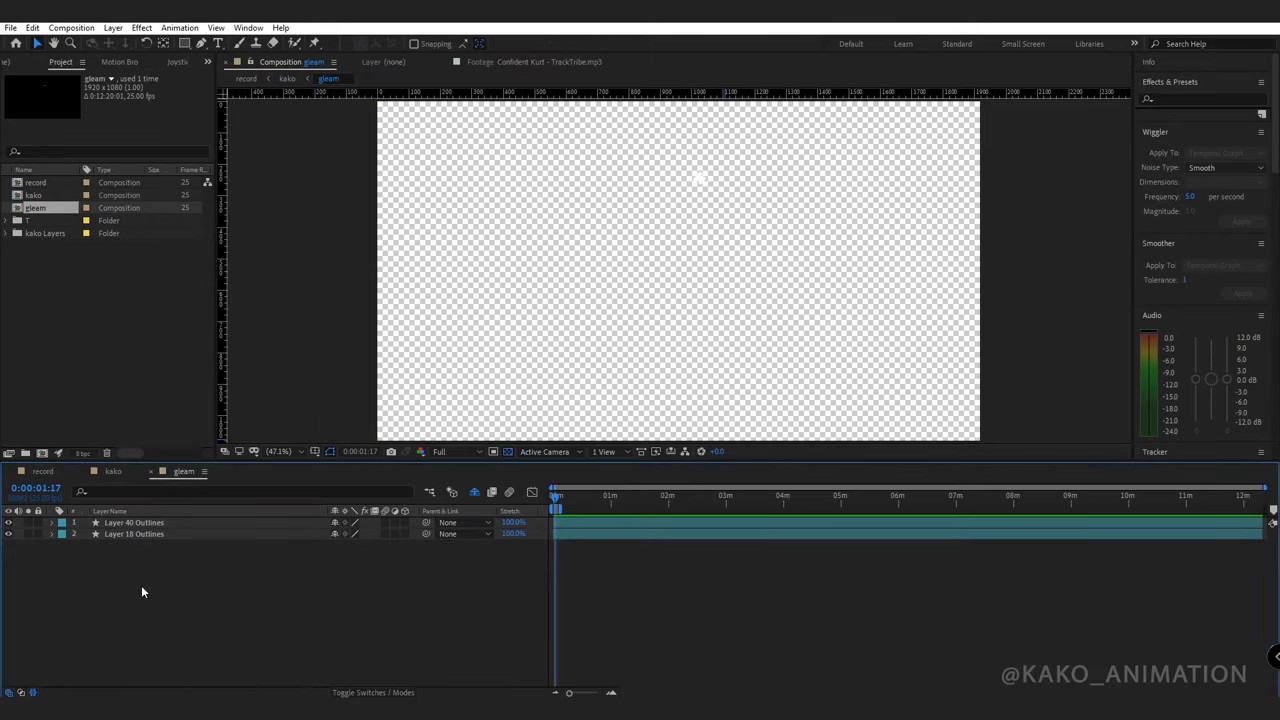
# Turn off the transparency grid and parent Layer 40 Outlines to Layer 18 Outlines.
pyautogui.click(508, 451)
pyautogui.click(212, 524)
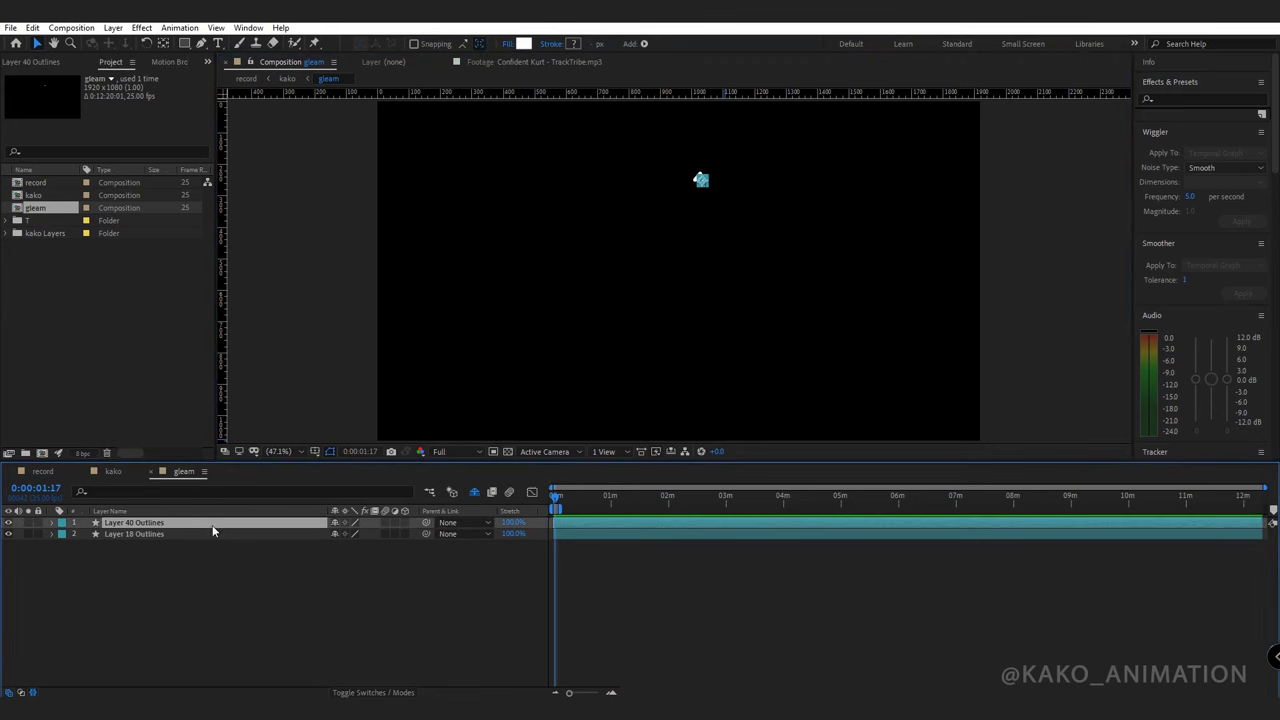
pyautogui.moveTo(425, 522); pyautogui.dragTo(215, 536)
# Scale Layer 18 Outlines up to about 2196.8% and move it to the middle of the gleam canvas.
pyautogui.click(215, 535)
pyautogui.press('s')
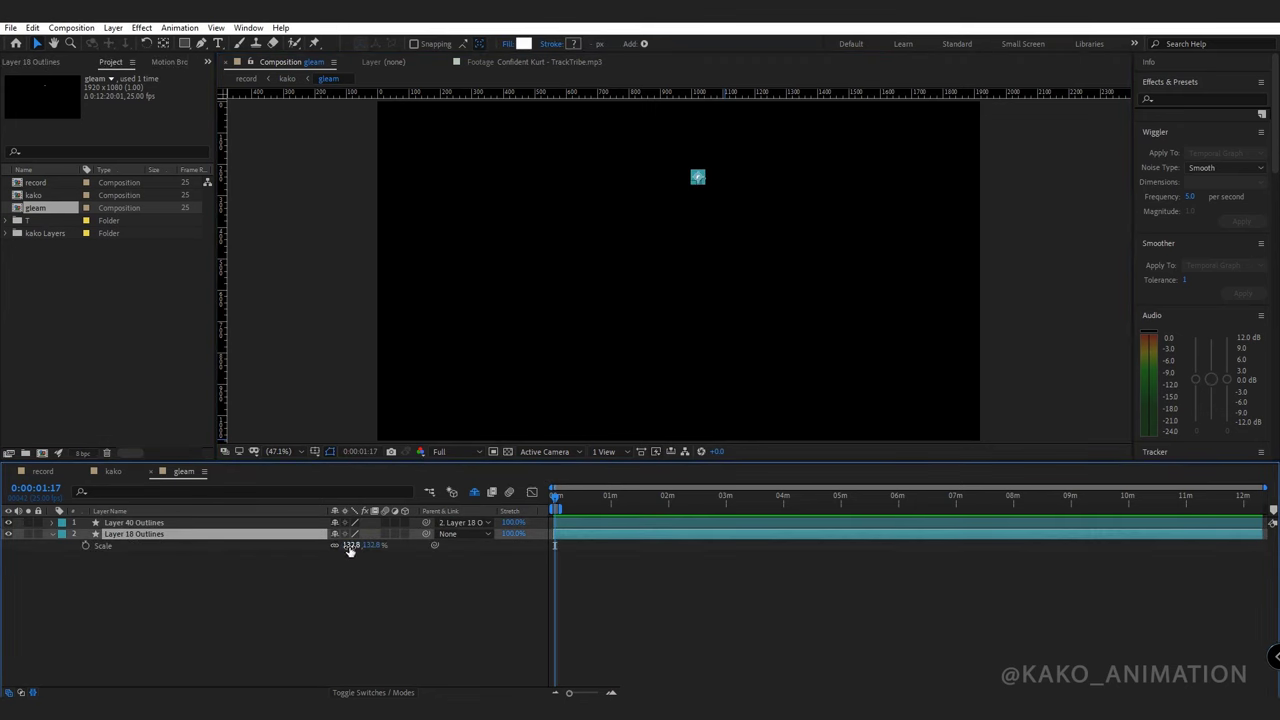
pyautogui.moveTo(349, 546); pyautogui.dragTo(1225, 557)
pyautogui.moveTo(778, 220); pyautogui.dragTo(657, 246)
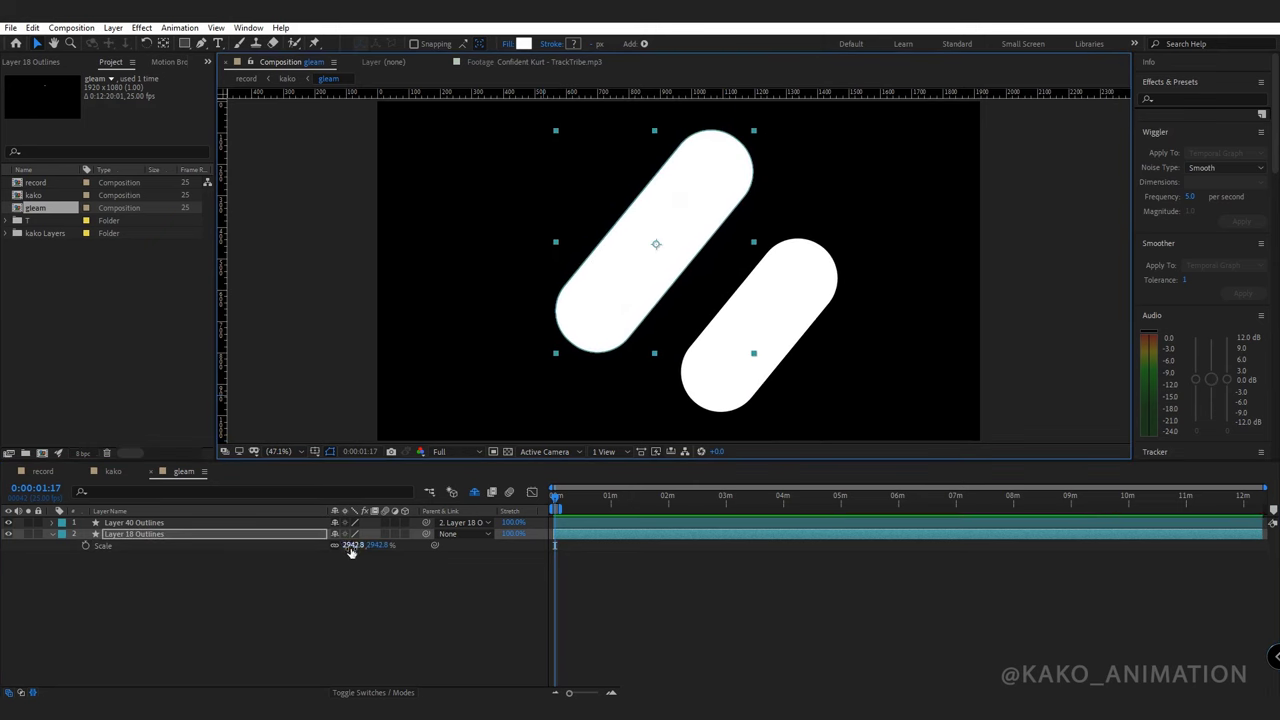
pyautogui.moveTo(350, 545); pyautogui.dragTo(192, 535)
pyautogui.moveTo(642, 271); pyautogui.dragTo(640, 276)
pyautogui.moveTo(352, 546); pyautogui.dragTo(323, 546)
# Duplicate both gleam layers, give the copies the Fuchsia label color and hide the two original layers.
pyautogui.click(174, 536)
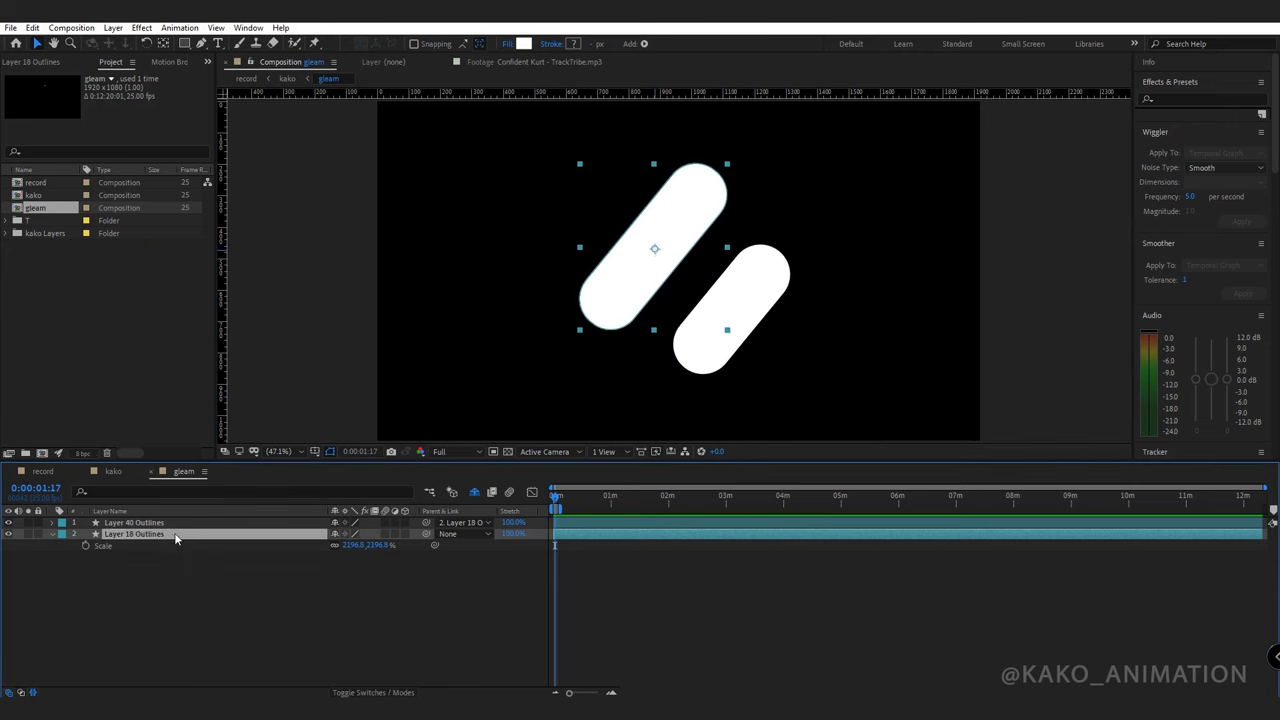
pyautogui.keyDown('shift'); pyautogui.click(171, 525); pyautogui.keyUp('shift')
pyautogui.hotkey('ctrl', 'd')
pyautogui.moveTo(171, 532); pyautogui.dragTo(145, 530)
pyautogui.click(62, 534)
pyautogui.click(105, 348)
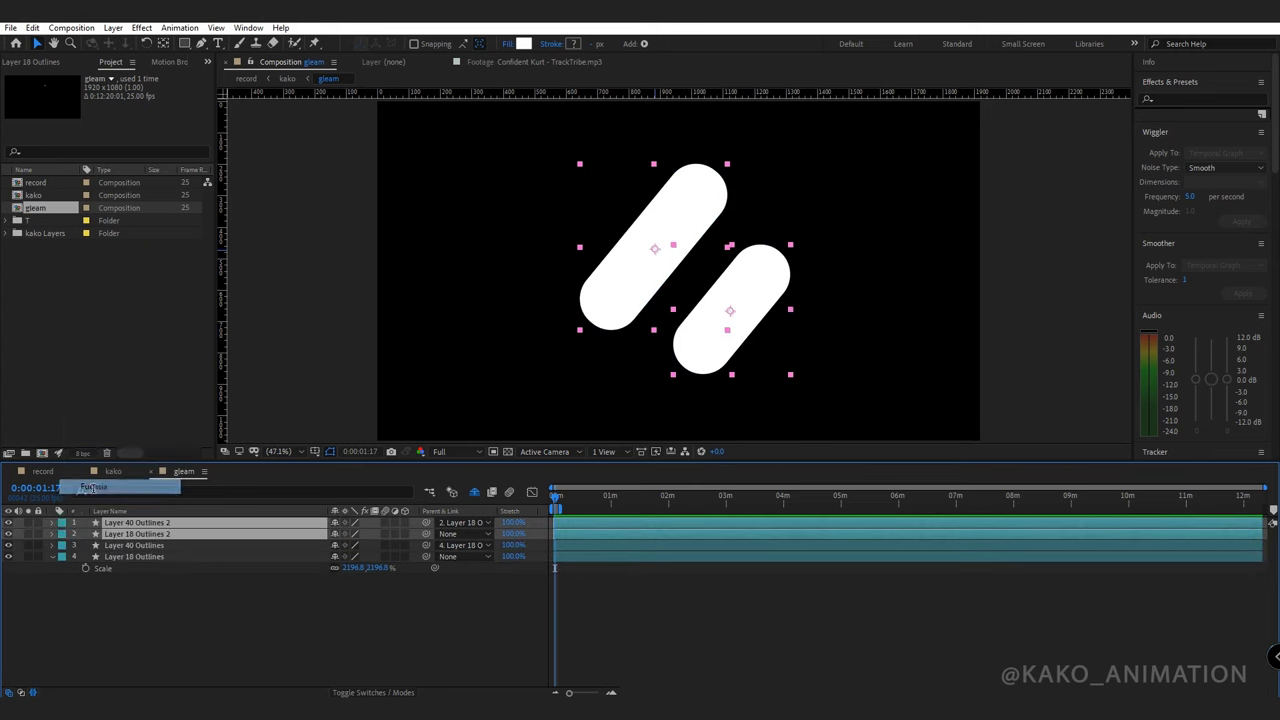
pyautogui.click(86, 586)
# Scale Layer 18 Outlines 2 up to about 4584.8%.
pyautogui.click(220, 534)
pyautogui.press('s')
pyautogui.moveTo(353, 548); pyautogui.dragTo(392, 548)
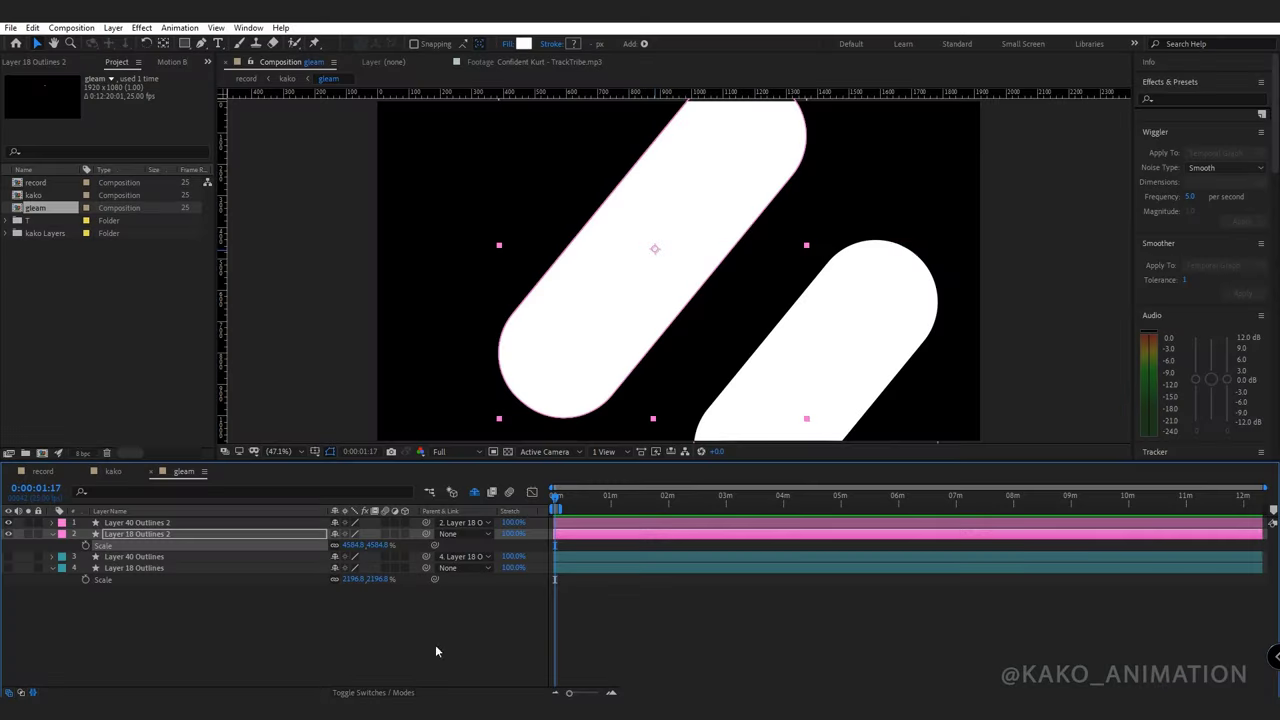
# Nudge Layer 40 Outlines 2 up and left until it sits closer to the larger bar.
pyautogui.click(818, 371)
pyautogui.hotkey('shift', 'Up')
pyautogui.hotkey('shift', 'Up')
pyautogui.hotkey('shift', 'Up')
pyautogui.hotkey('shift', 'Up')
pyautogui.hotkey('shift', 'Up')
pyautogui.hotkey('shift', 'Up')
pyautogui.hotkey('shift', 'Up')
pyautogui.hotkey('shift', 'Up')
pyautogui.hotkey('shift', 'Up')
pyautogui.hotkey('shift', 'Left')
pyautogui.hotkey('shift', 'Left')
pyautogui.hotkey('shift', 'Left')
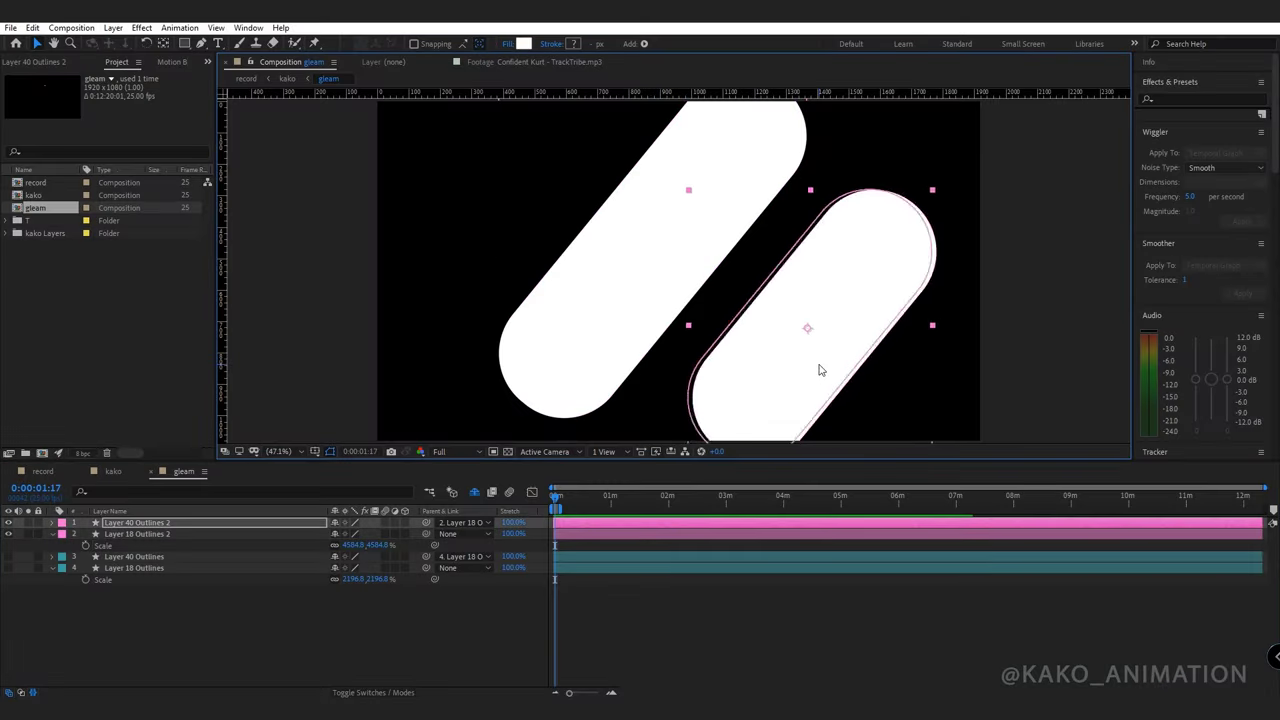
# Add a position keyframe to Layer 18 Outlines 2 at frame 3 and place the bars beyond the canvas's upper-left corner.
pyautogui.click(116, 533)
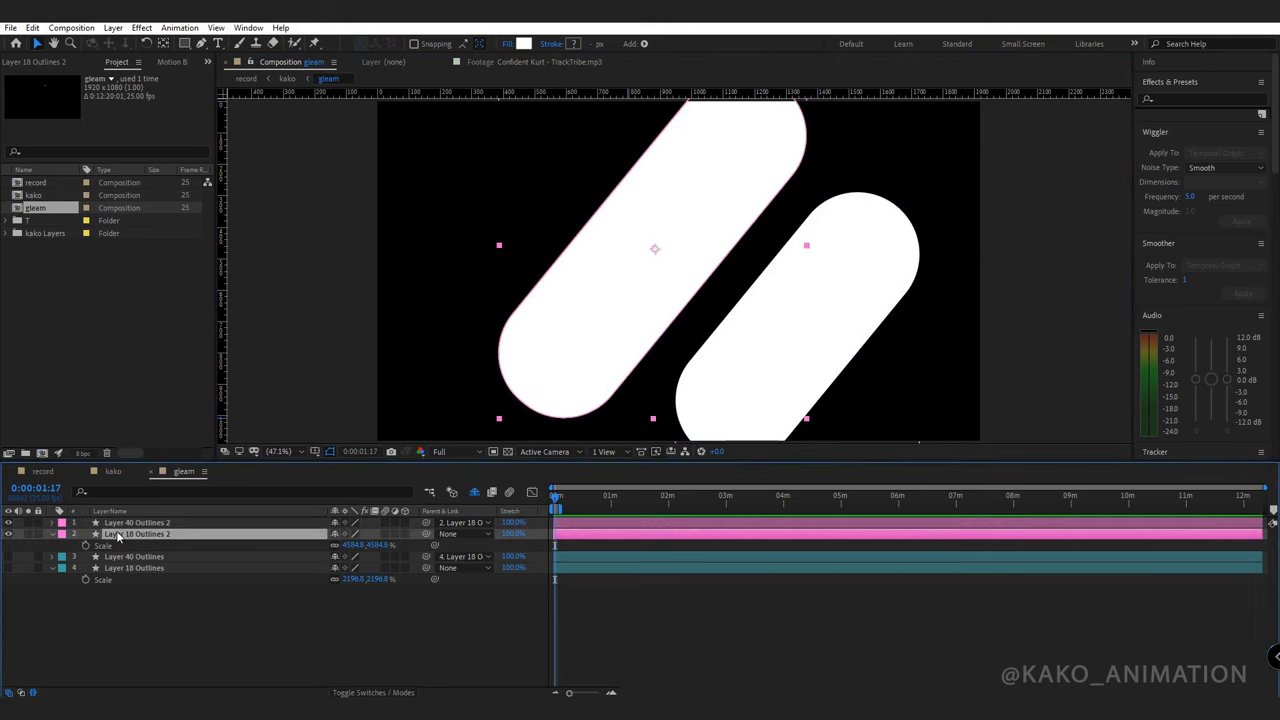
pyautogui.press('=')
pyautogui.press('=')
pyautogui.press('=')
pyautogui.press('=')
pyautogui.press('=')
pyautogui.press('=')
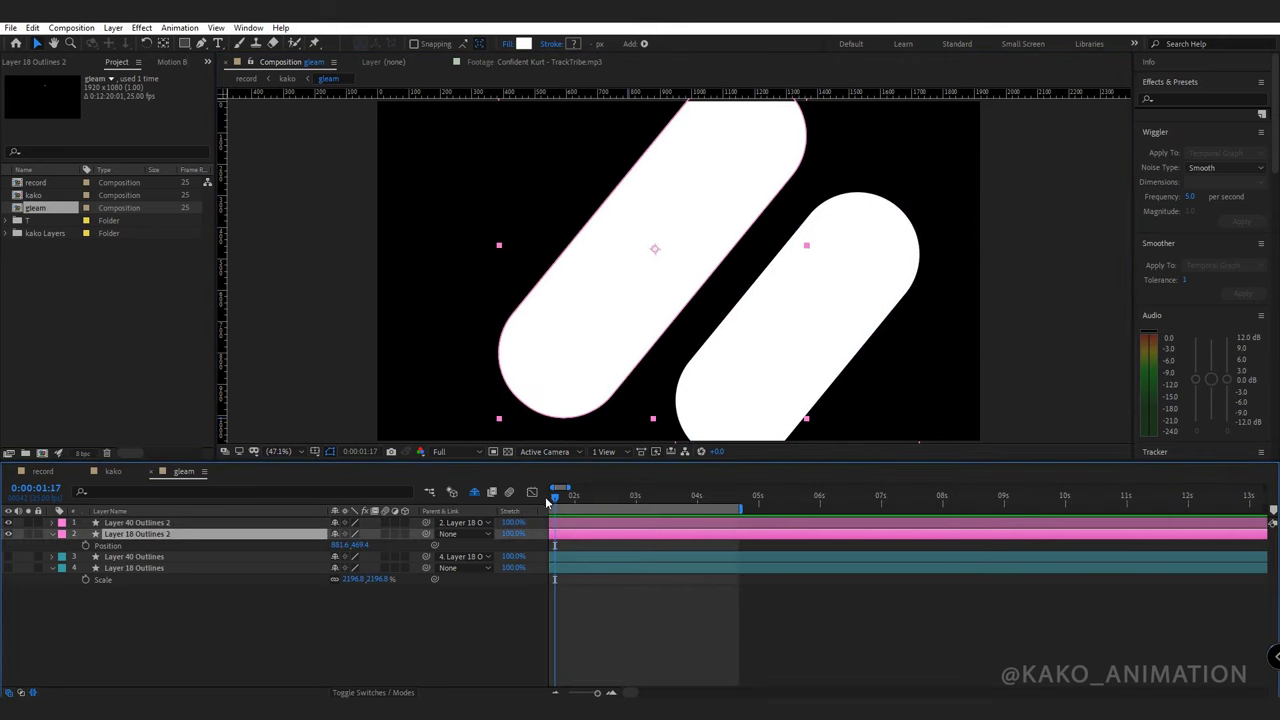
pyautogui.moveTo(554, 497); pyautogui.dragTo(452, 501)
pyautogui.press('pagedown')
pyautogui.press('pagedown')
pyautogui.press('pagedown')
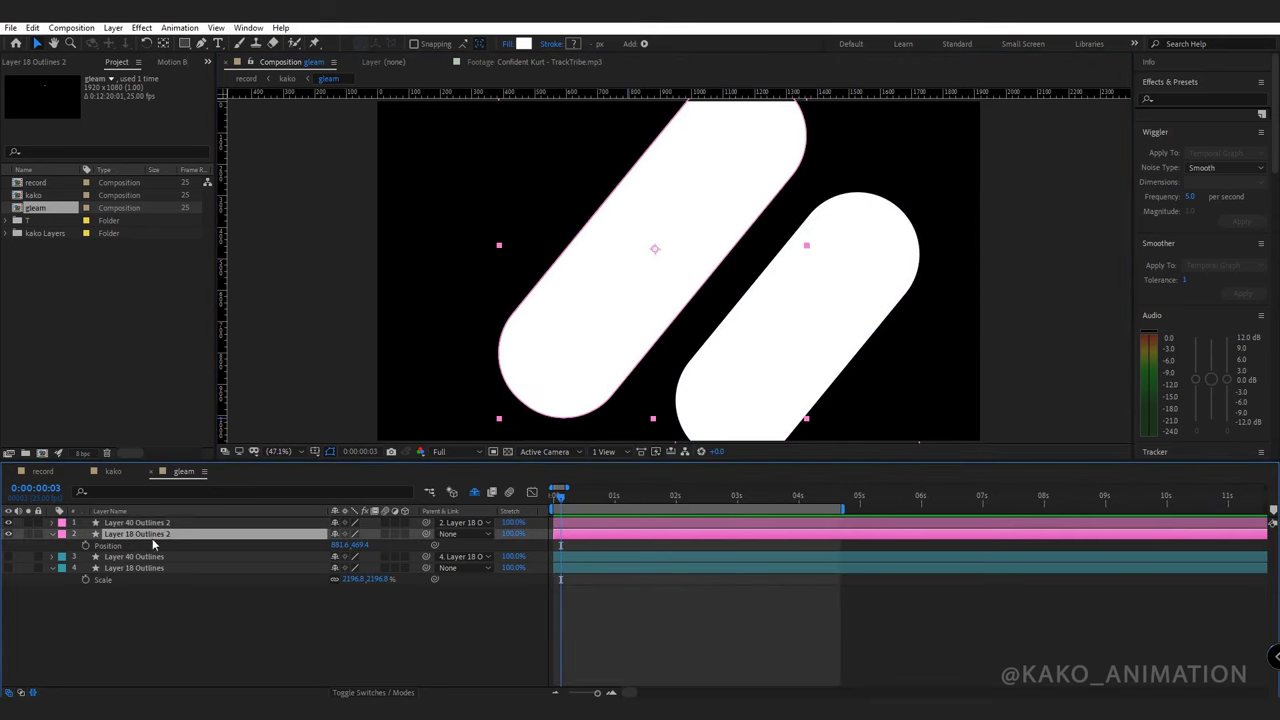
pyautogui.click(86, 546)
pyautogui.scroll(-2, 374, 417)
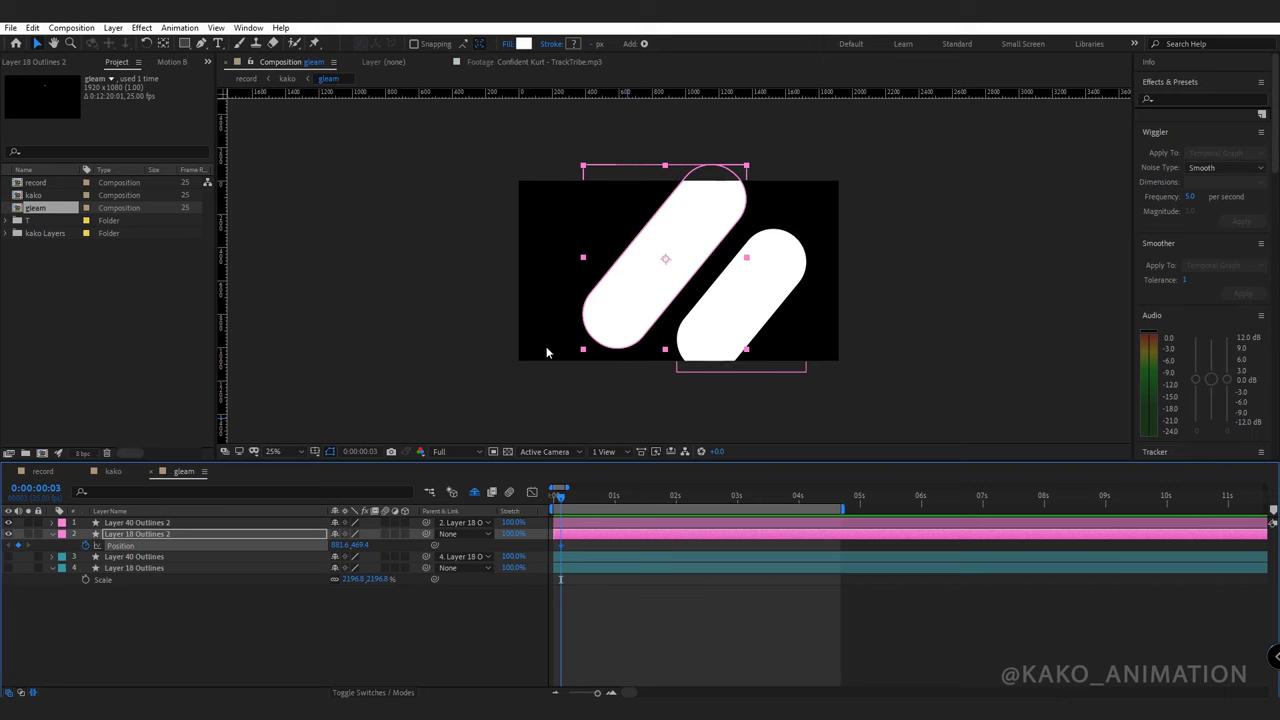
pyautogui.moveTo(660, 261); pyautogui.dragTo(408, 124)
# At 0:00:01:00, move Layer 18 Outlines 2 beyond the canvas's lower-right corner to about 2201.6, 1209.4.
pyautogui.hotkey('shift', 'pagedown')
pyautogui.hotkey('shift', 'pagedown')
pyautogui.press('pagedown')
pyautogui.press('pagedown')
pyautogui.moveTo(408, 124); pyautogui.dragTo(884, 388)
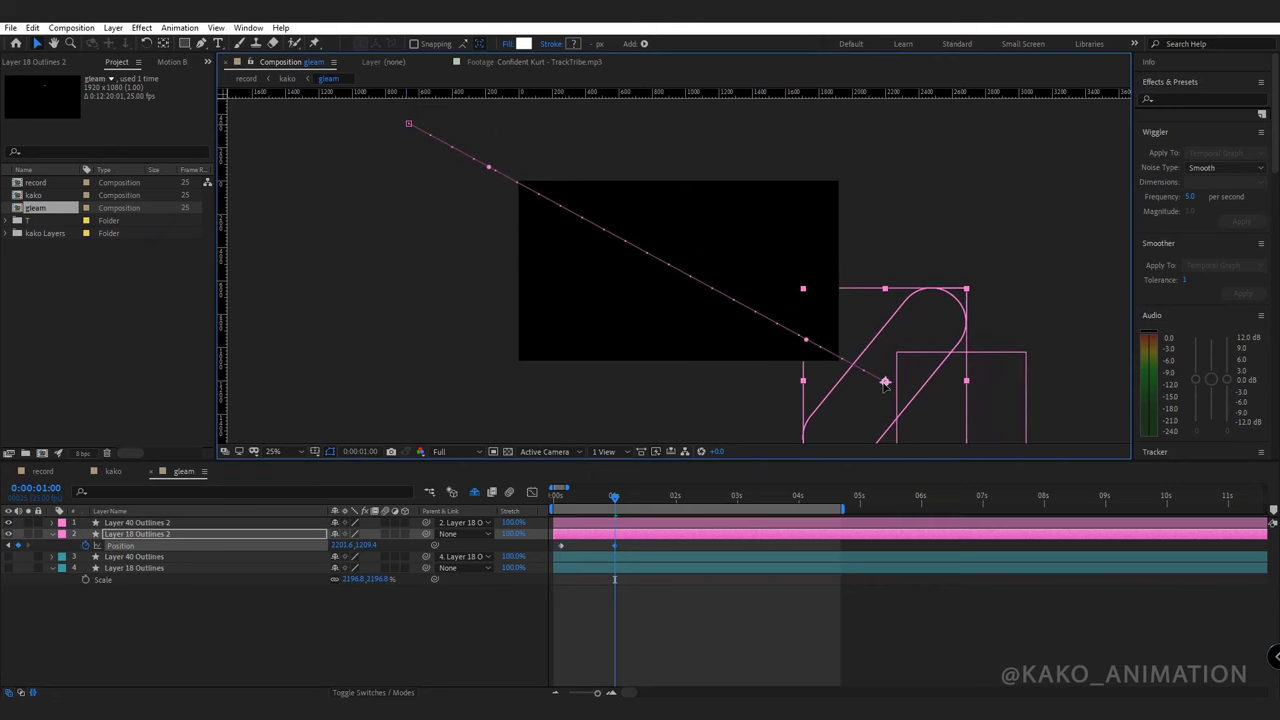
# Keyframe the scale of Layer 18 Outlines 2 from 4584.8% at frame 3 to about 6413% at frame 14.
pyautogui.hotkey('shift', 's')
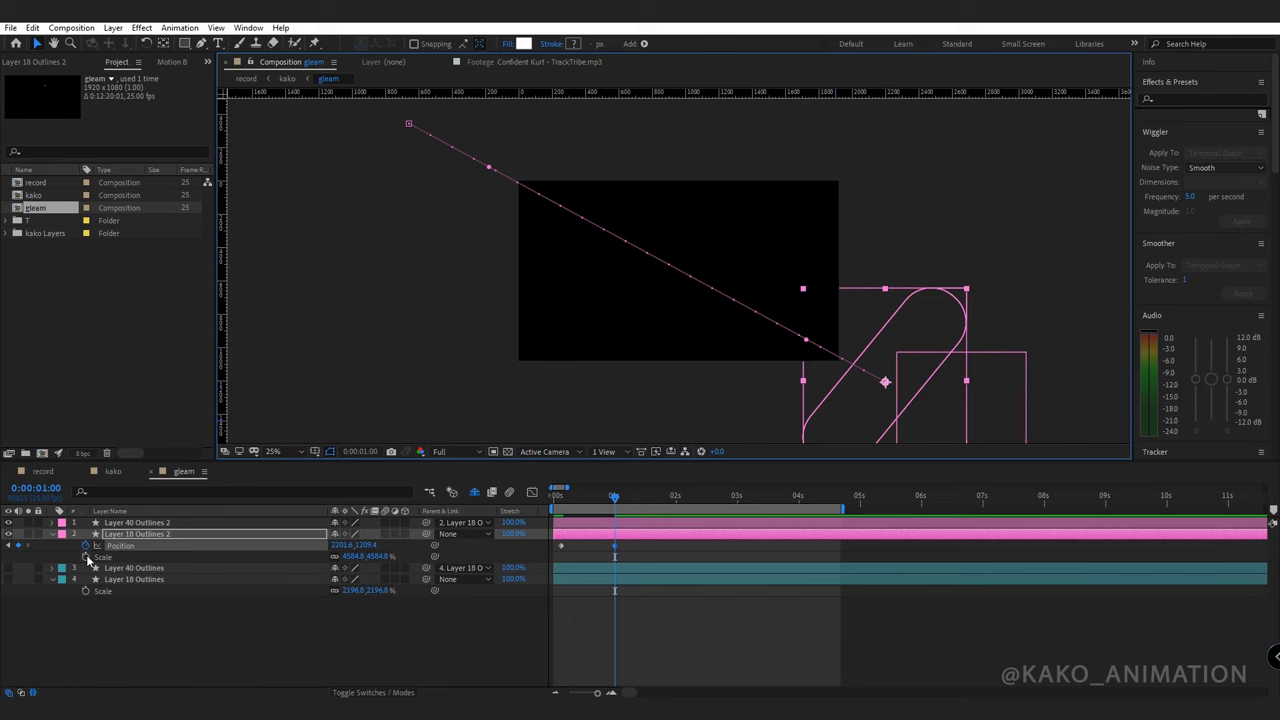
pyautogui.click(86, 557)
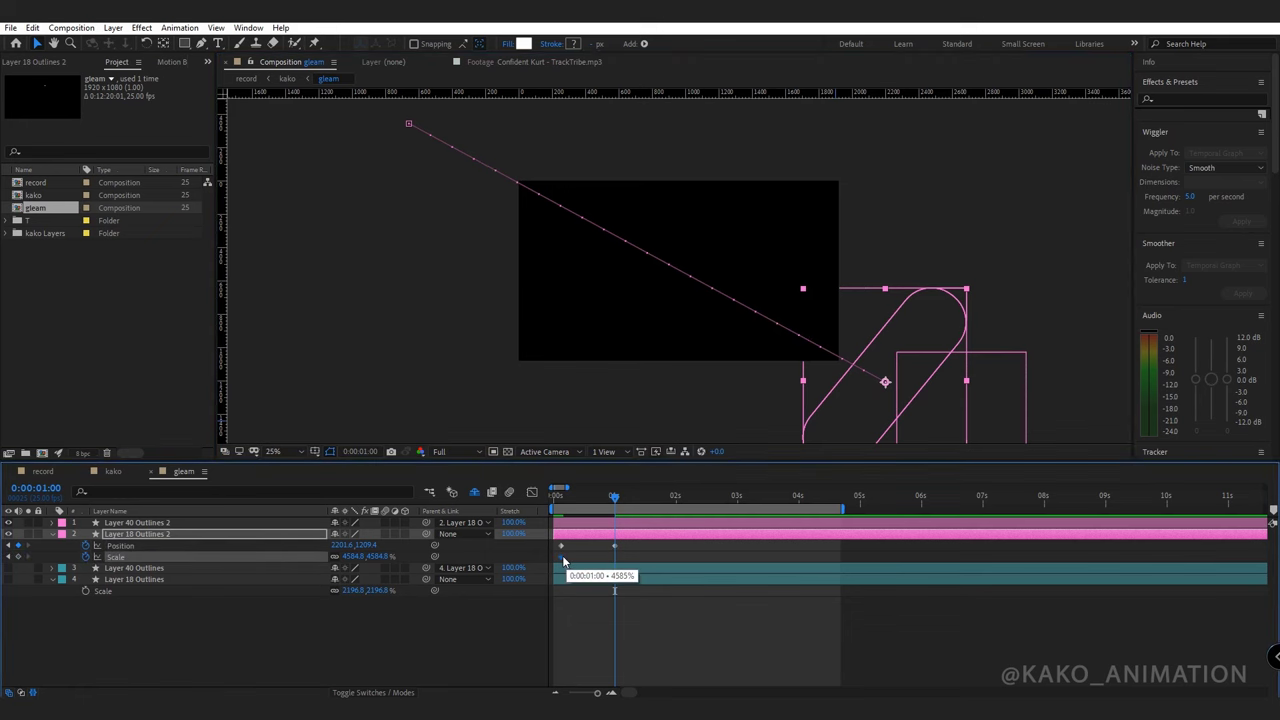
pyautogui.moveTo(613, 504); pyautogui.dragTo(588, 507)
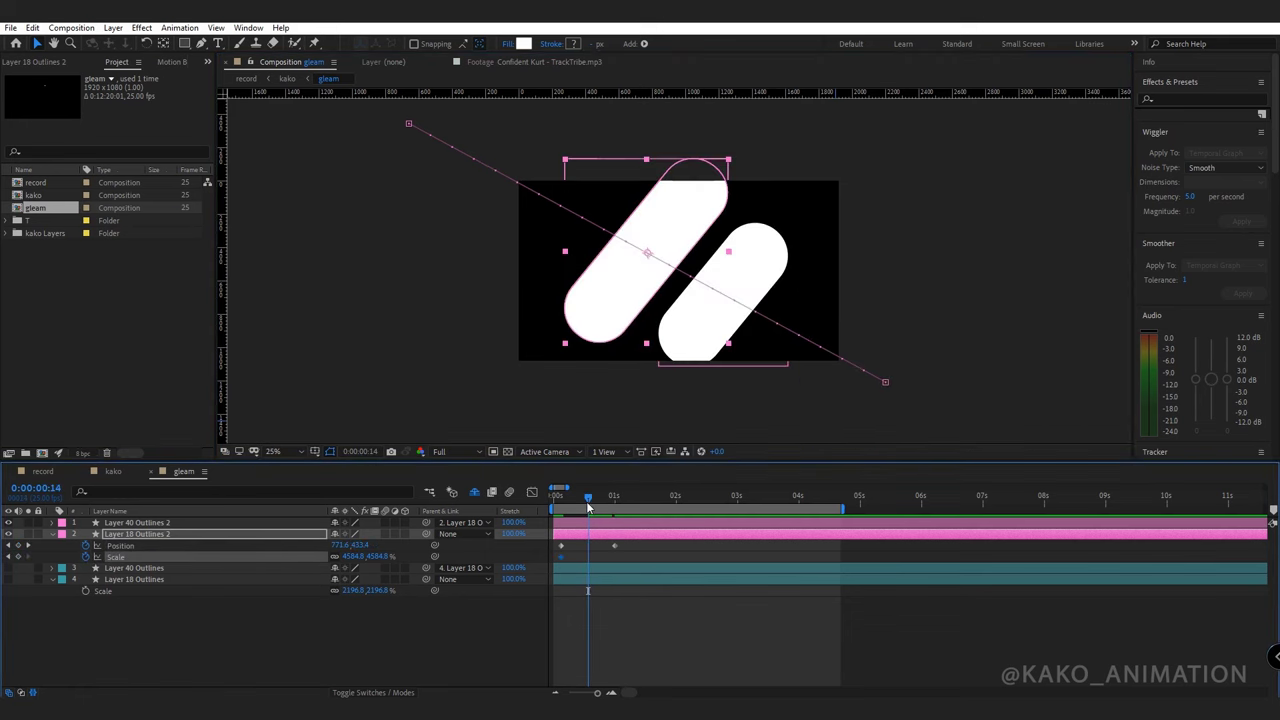
pyautogui.moveTo(360, 561); pyautogui.dragTo(443, 570)
pyautogui.moveTo(365, 556); pyautogui.dragTo(628, 555)
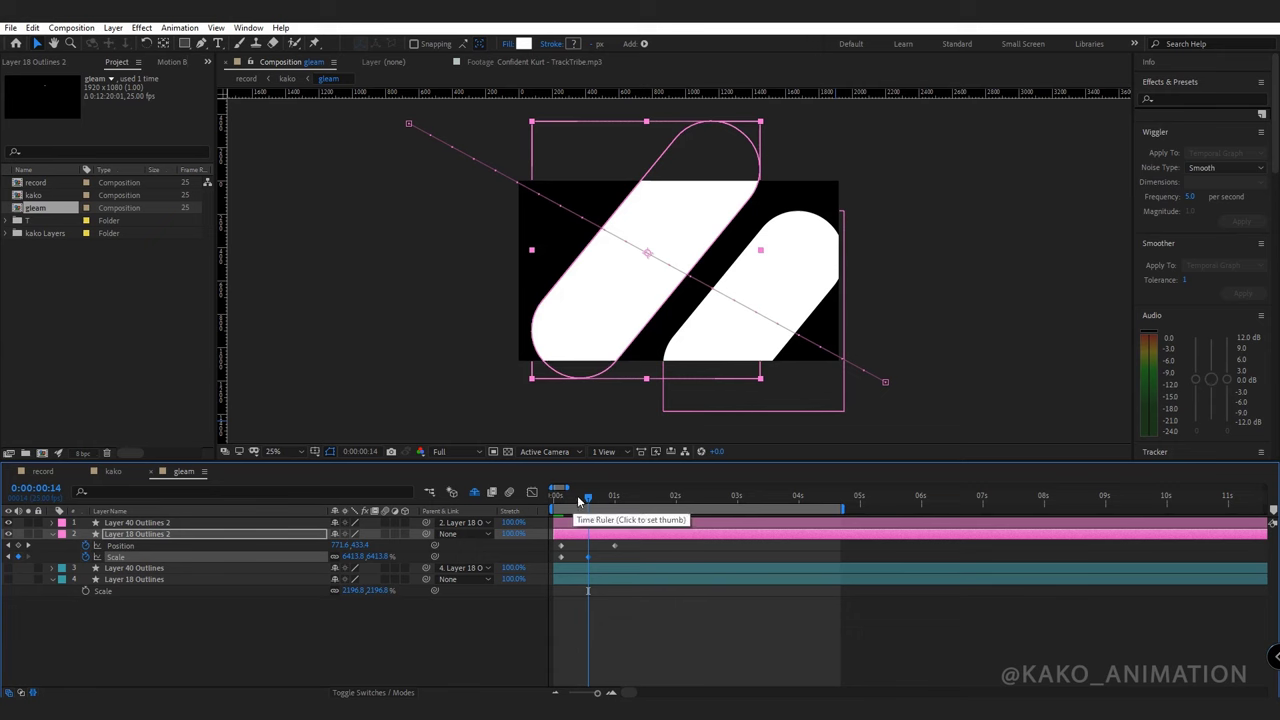
# Move the motion path's start point to about -782.4, -198.6 and nudge Layer 40 Outlines 2 slightly up and right.
pyautogui.click(581, 498)
pyautogui.moveTo(583, 502); pyautogui.dragTo(586, 502)
pyautogui.moveTo(409, 125); pyautogui.dragTo(388, 151)
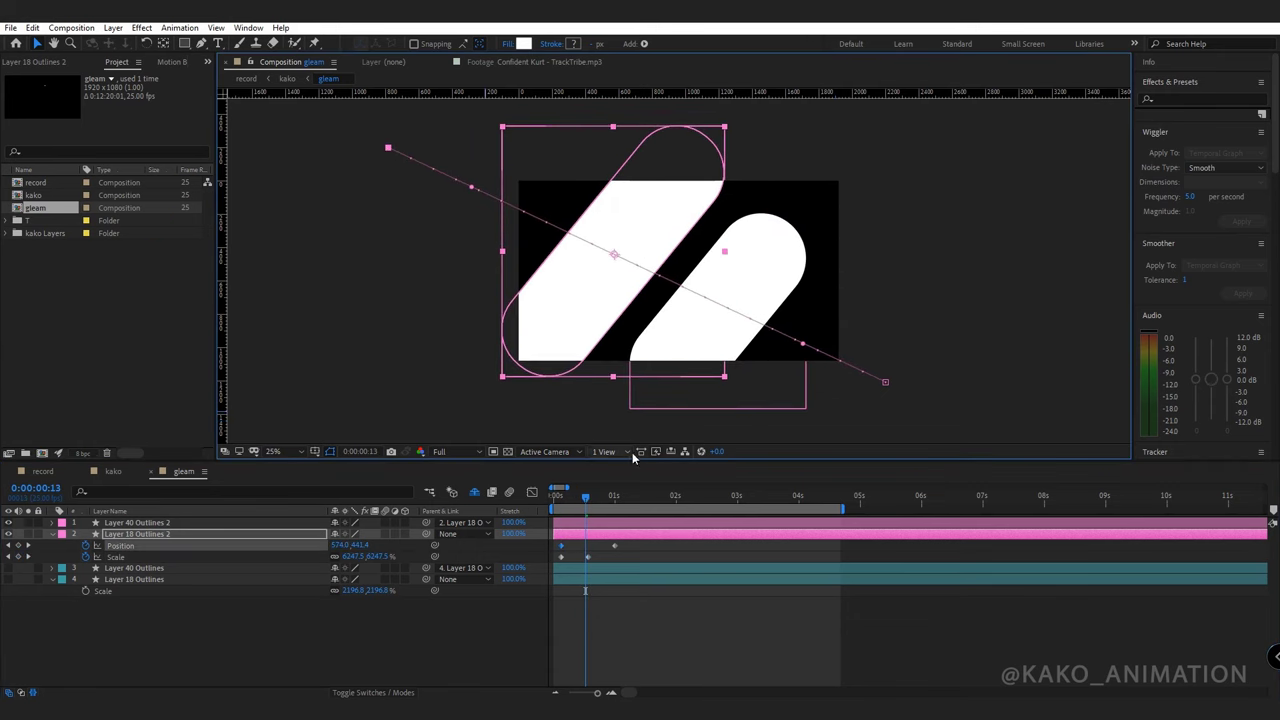
pyautogui.moveTo(745, 267); pyautogui.dragTo(755, 257)
pyautogui.moveTo(767, 252); pyautogui.dragTo(764, 258)
# Apply Easy Ease to the position and scale keyframes of Layer 18 Outlines 2 and preview the sweep.
pyautogui.moveTo(585, 505); pyautogui.dragTo(552, 506)
pyautogui.moveTo(630, 541); pyautogui.dragTo(540, 570)
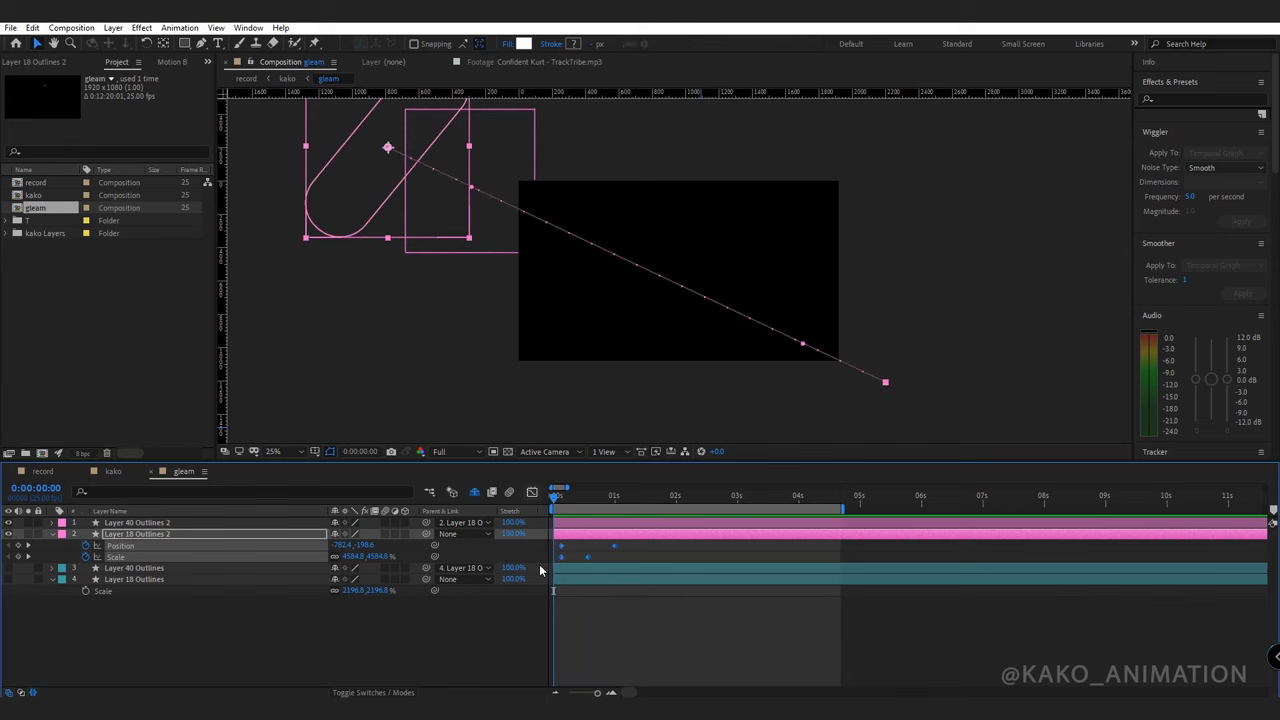
pyautogui.press('space')
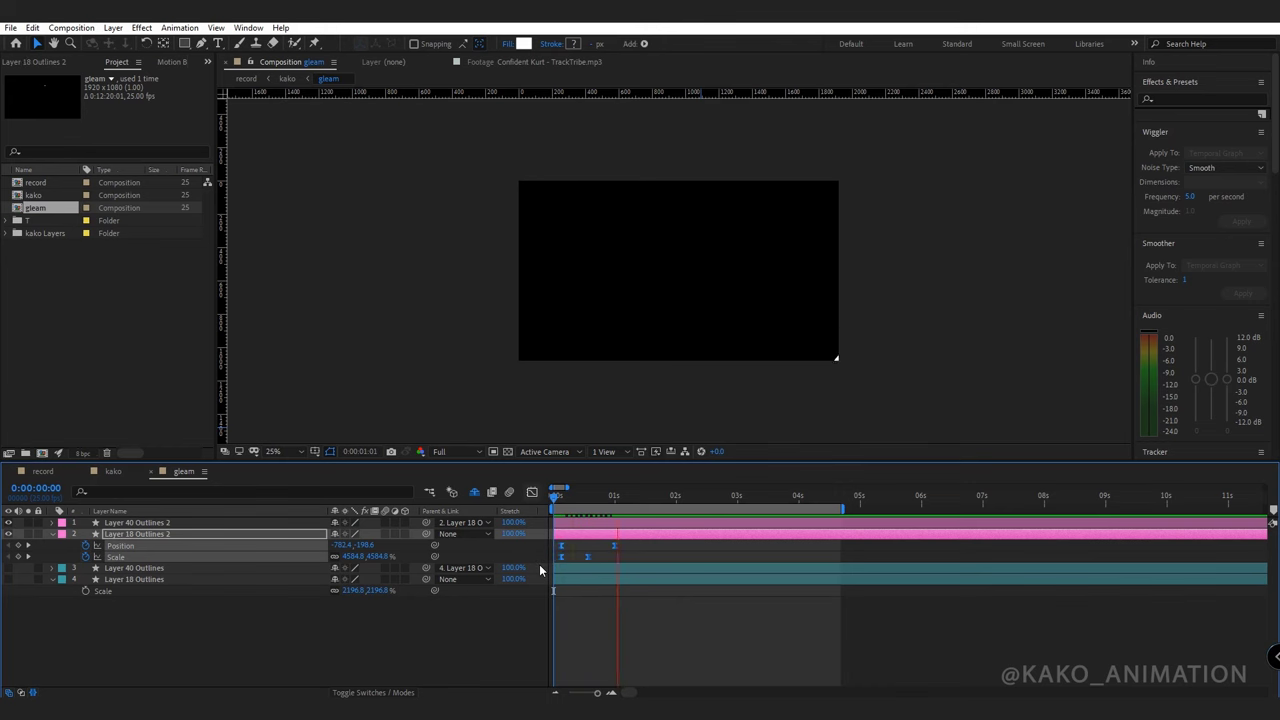
# Duplicate the two fuchsia layers, label the copies green, group them at the top of the layer stack and show their keyframes.
pyautogui.keyDown('ctrl'); pyautogui.click(145, 526); pyautogui.keyUp('ctrl')
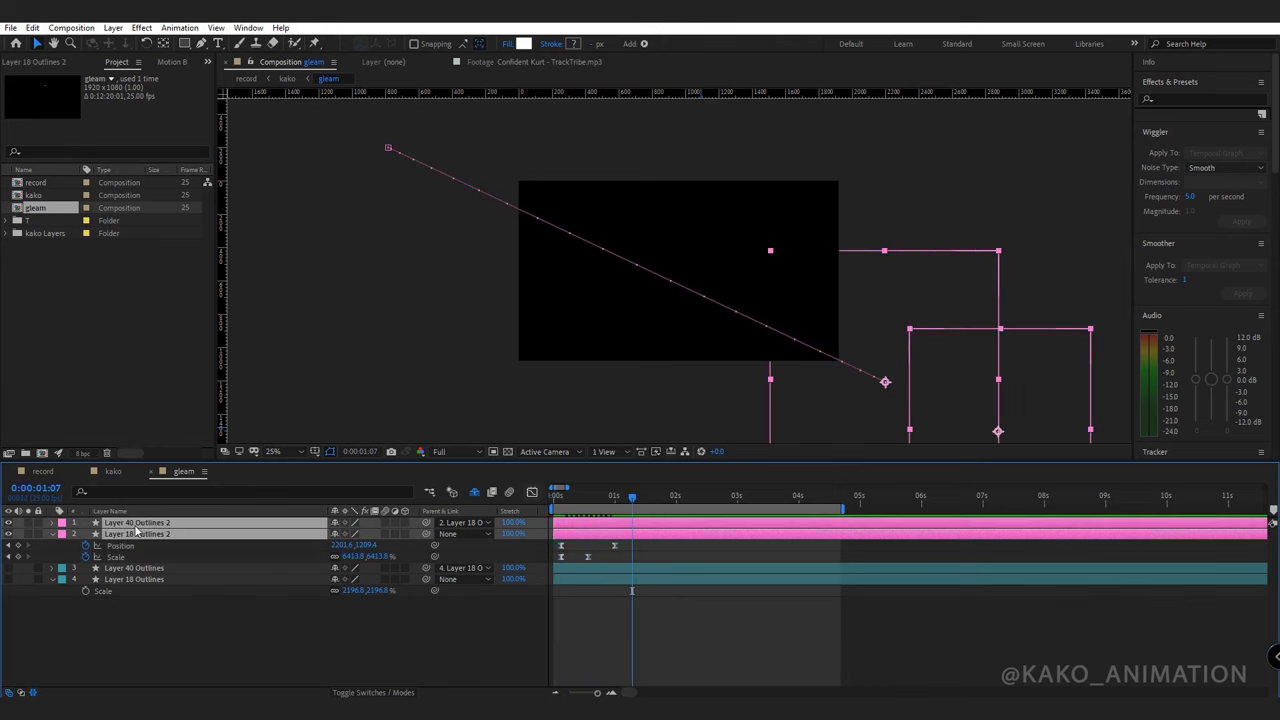
pyautogui.hotkey('ctrl', 'd')
pyautogui.click(62, 526)
pyautogui.click(90, 416)
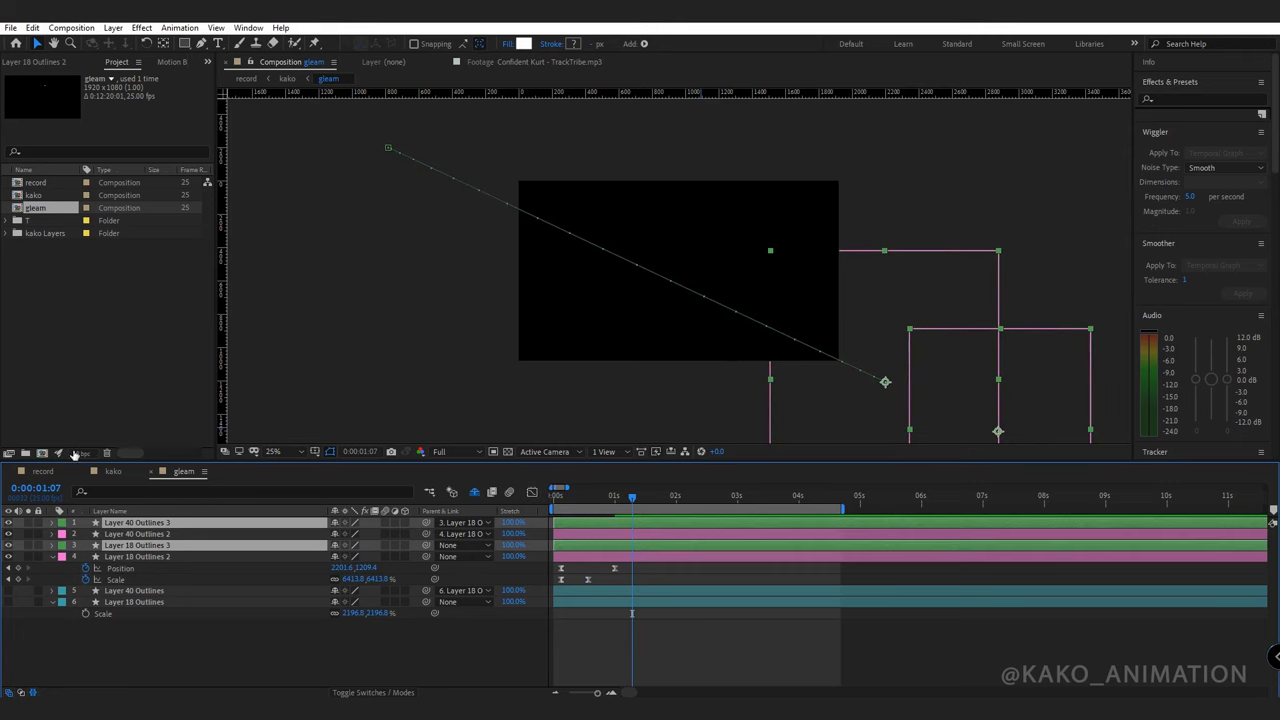
pyautogui.moveTo(102, 544); pyautogui.dragTo(124, 530)
pyautogui.press('u')
# Shift both green layers so they start at frame 8, and preview the staggered sweep.
pyautogui.moveTo(573, 495); pyautogui.dragTo(540, 502)
pyautogui.press('pagedown')
pyautogui.press('pagedown')
pyautogui.press('pagedown')
pyautogui.press('pagedown')
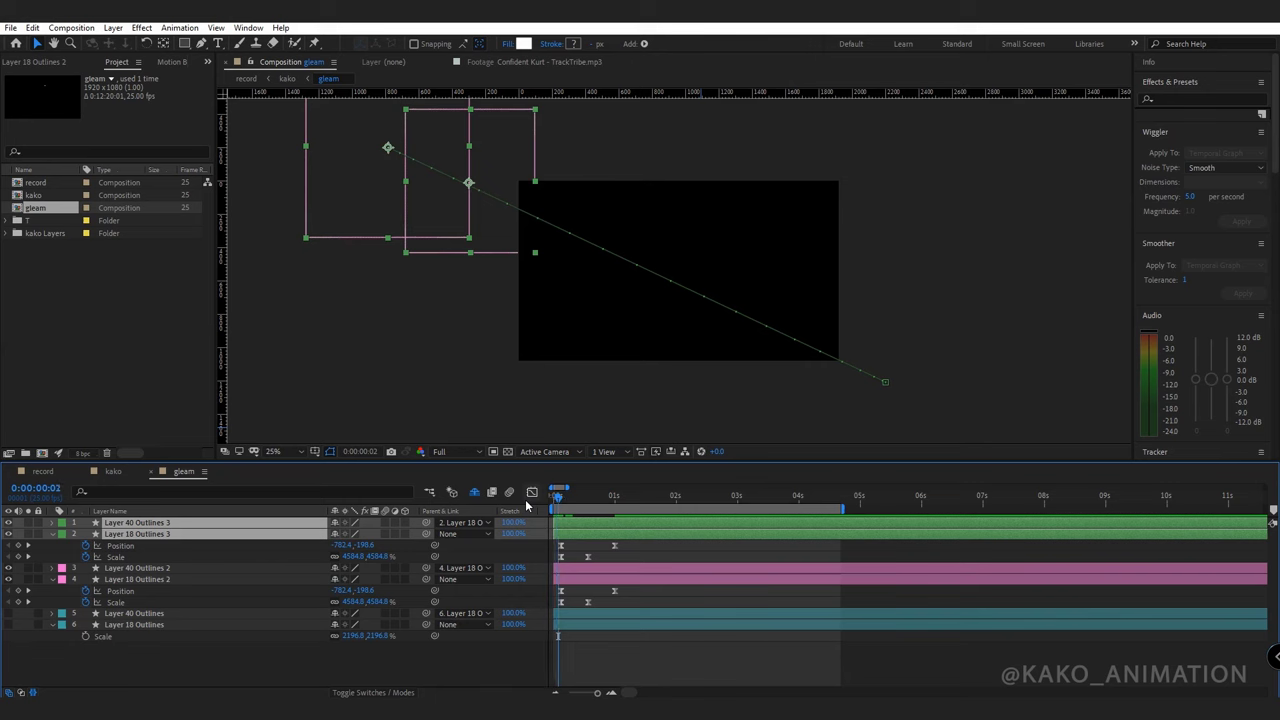
pyautogui.press('pagedown')
pyautogui.press('pagedown')
pyautogui.press('pagedown')
pyautogui.press('pagedown')
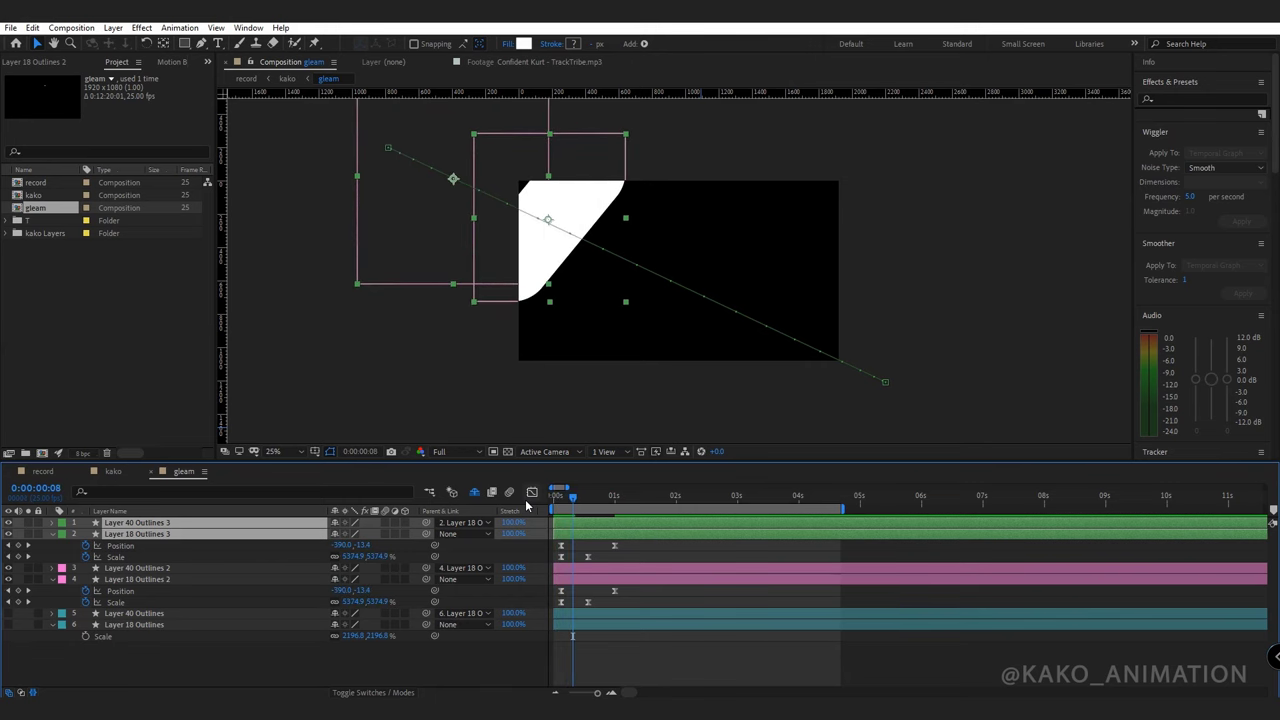
pyautogui.moveTo(574, 535); pyautogui.dragTo(594, 535)
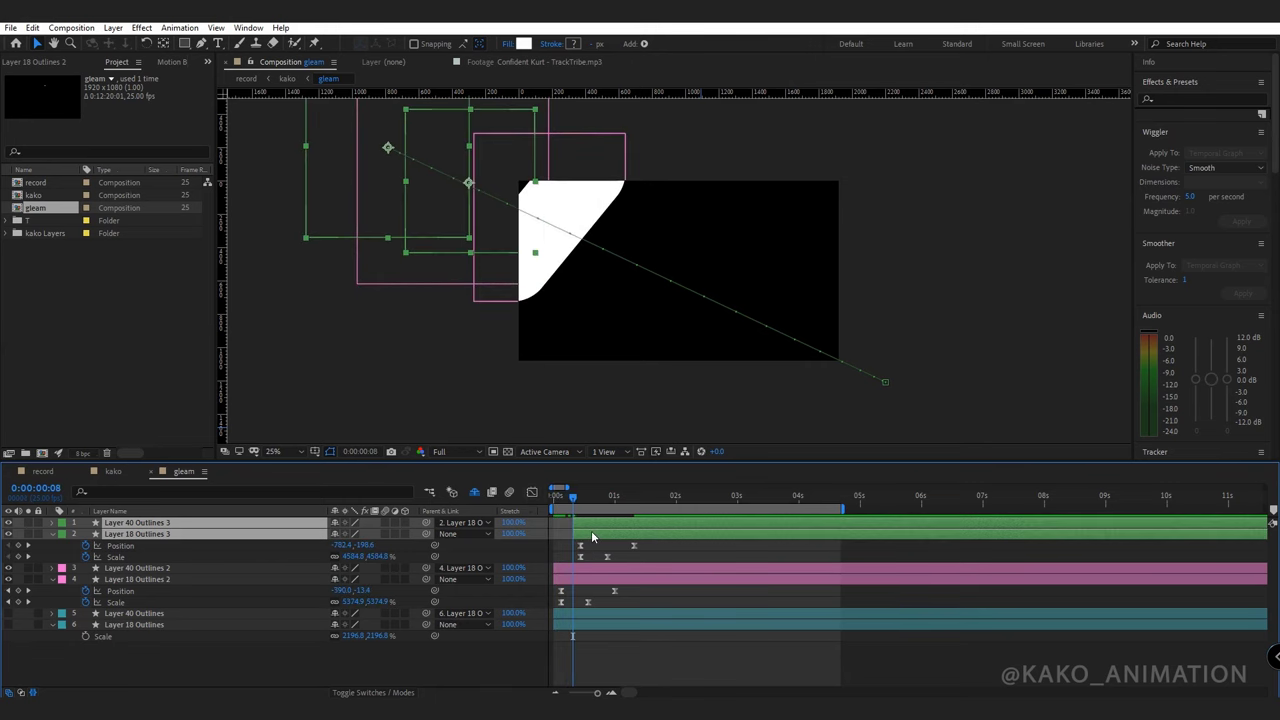
pyautogui.press('space')
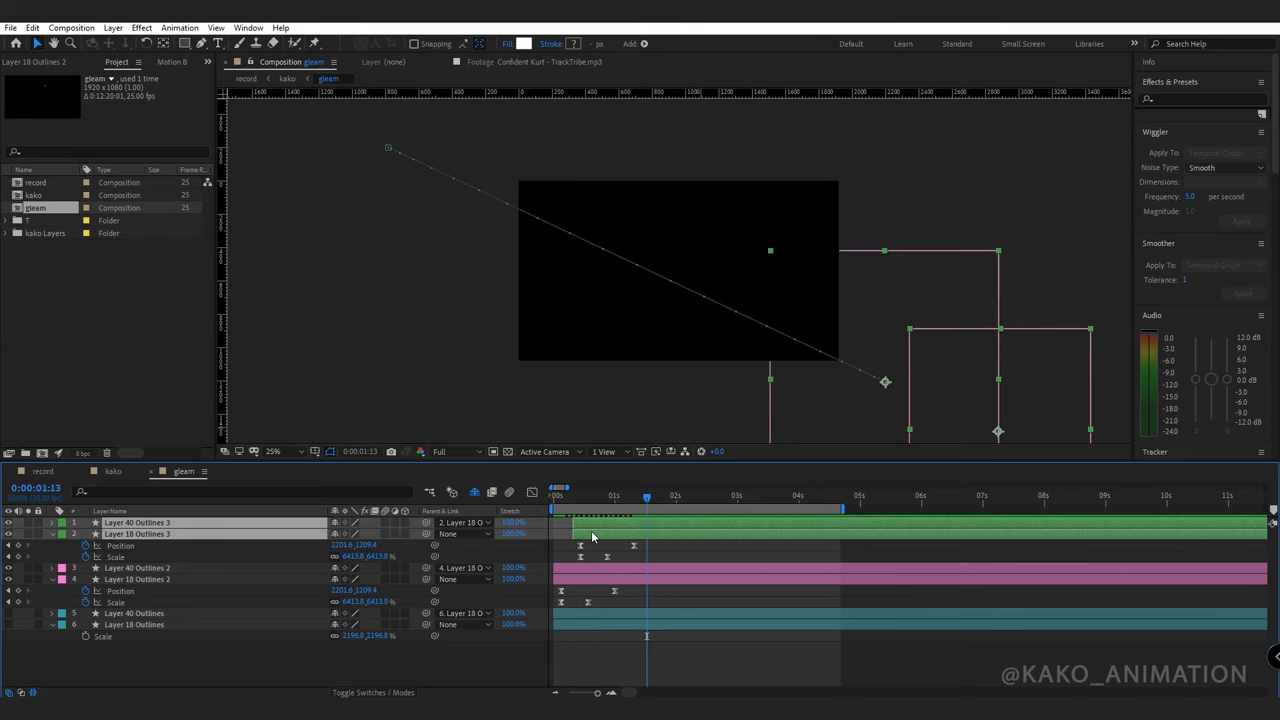
# Show the original Layer 40 and Layer 18 Outlines again and separate the position dimensions of Layer 18 Outlines.
pyautogui.moveTo(8, 613); pyautogui.dragTo(8, 626)
pyautogui.click(130, 624)
pyautogui.press('p')
pyautogui.rightClick(112, 637)
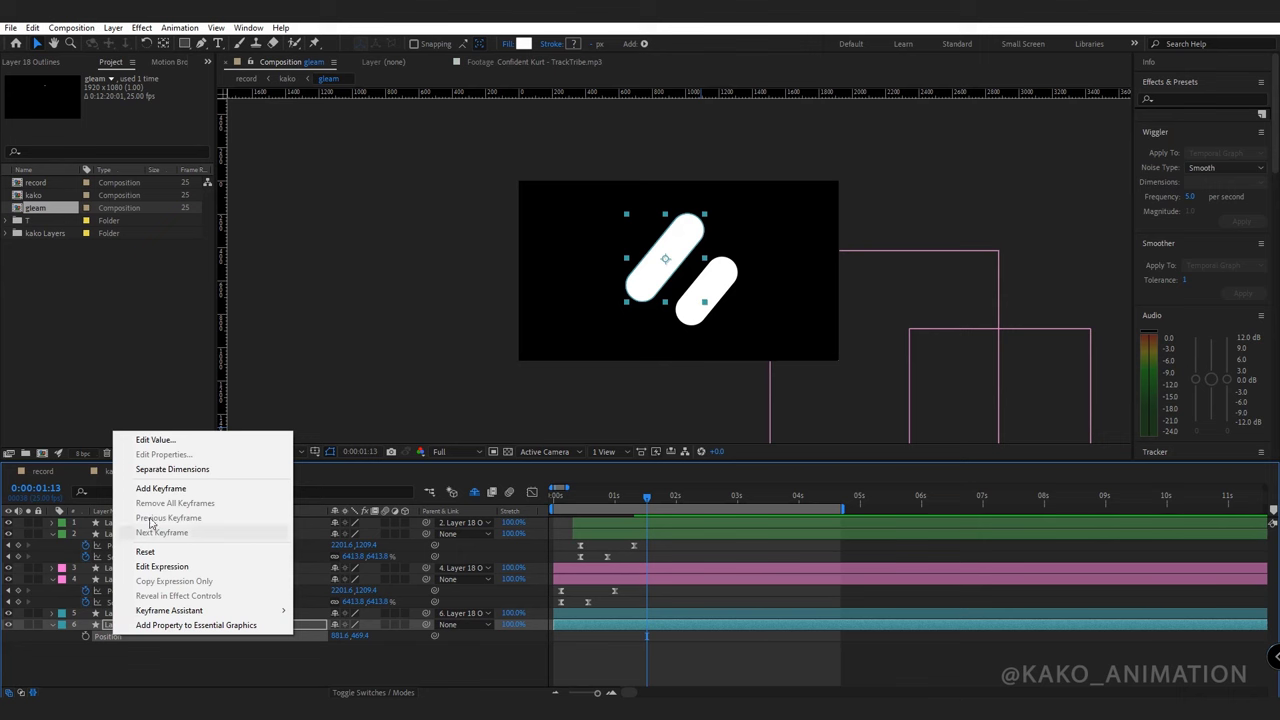
pyautogui.click(165, 471)
# Add X and Y Position keyframes to Layer 18 Outlines at frame 16 and move it beyond the canvas's upper-left corner.
pyautogui.click(548, 496)
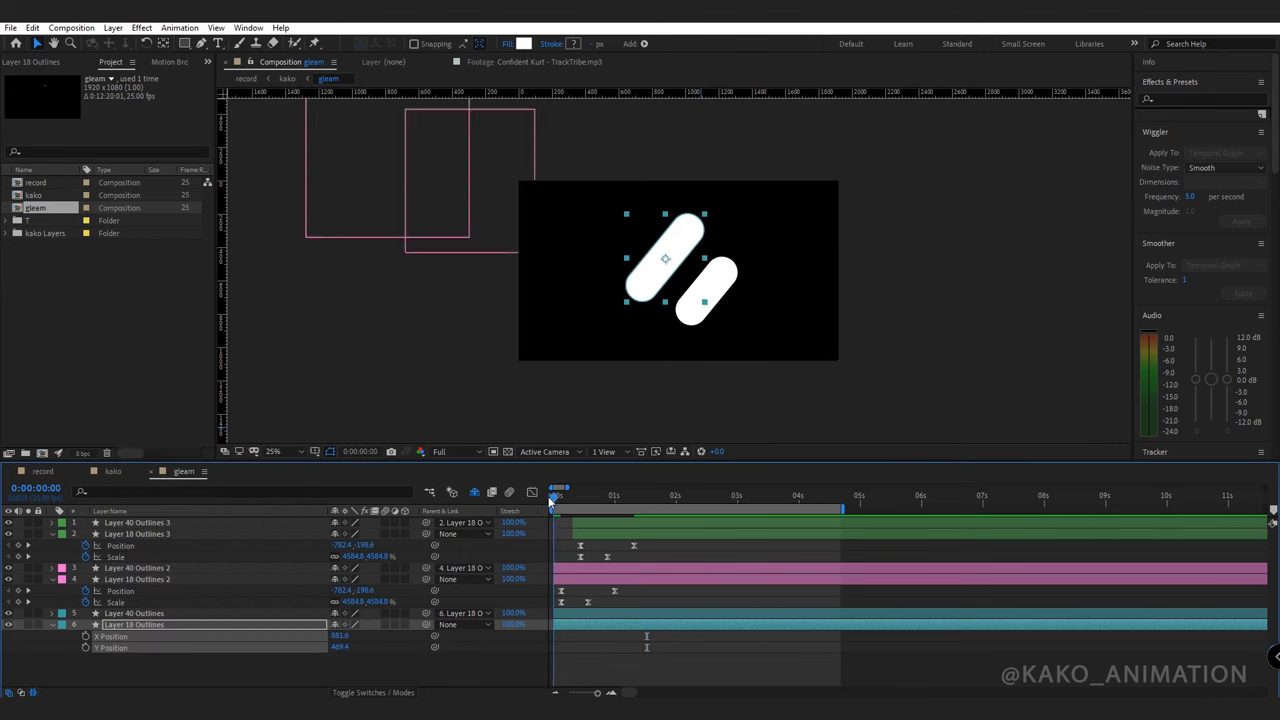
pyautogui.press('space')
pyautogui.press('pagedown')
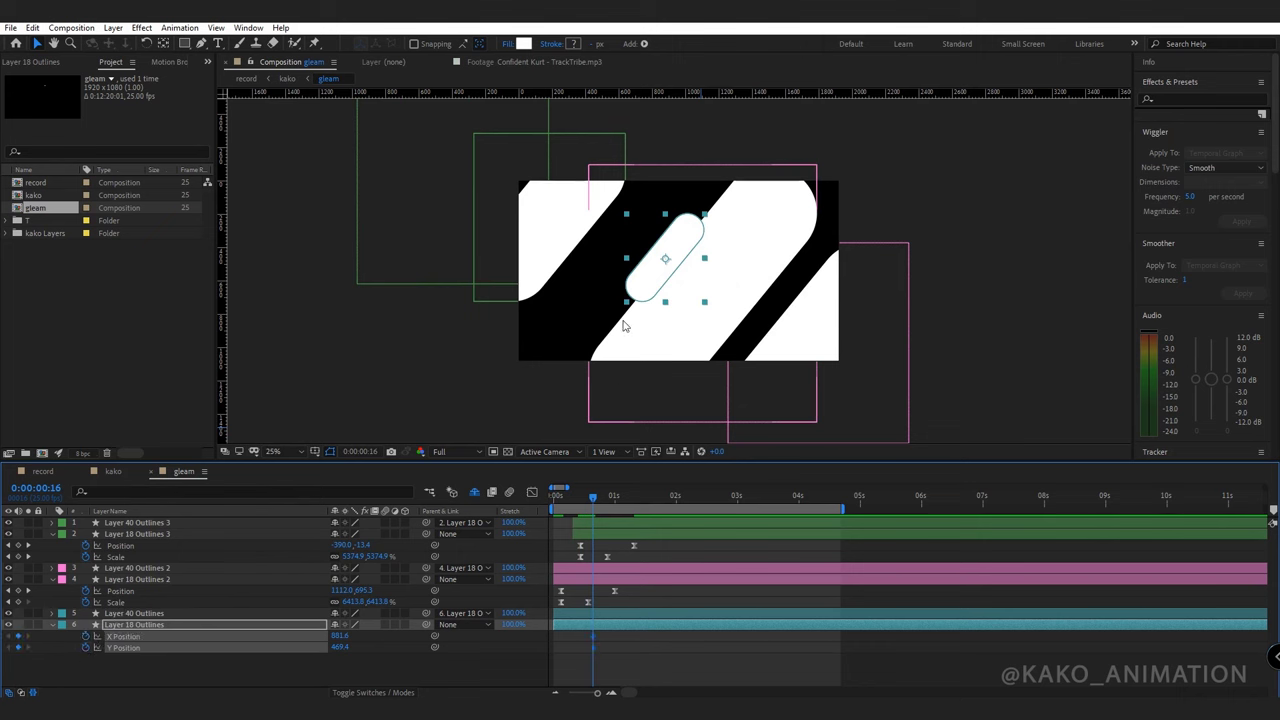
pyautogui.moveTo(665, 259); pyautogui.dragTo(459, 141)
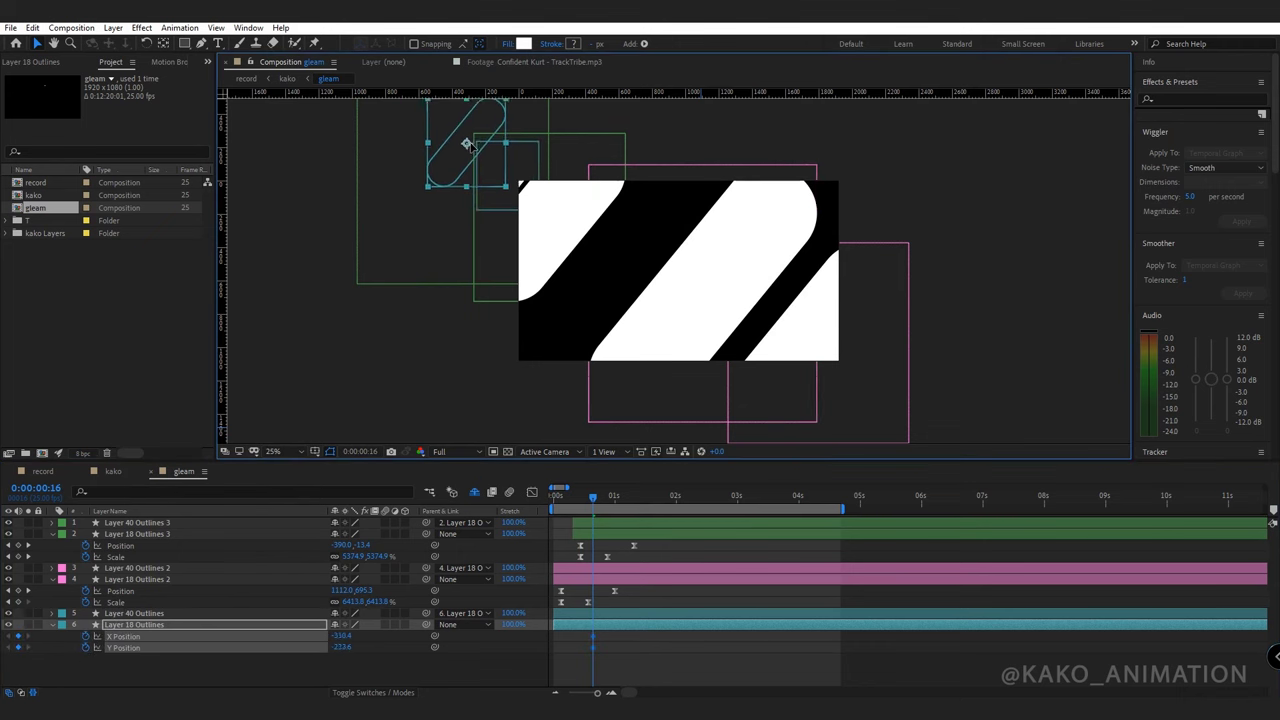
# At 0:00:01:07, move Layer 18 Outlines to the middle of the canvas and ease its X and Y Position keyframes.
pyautogui.press('space')
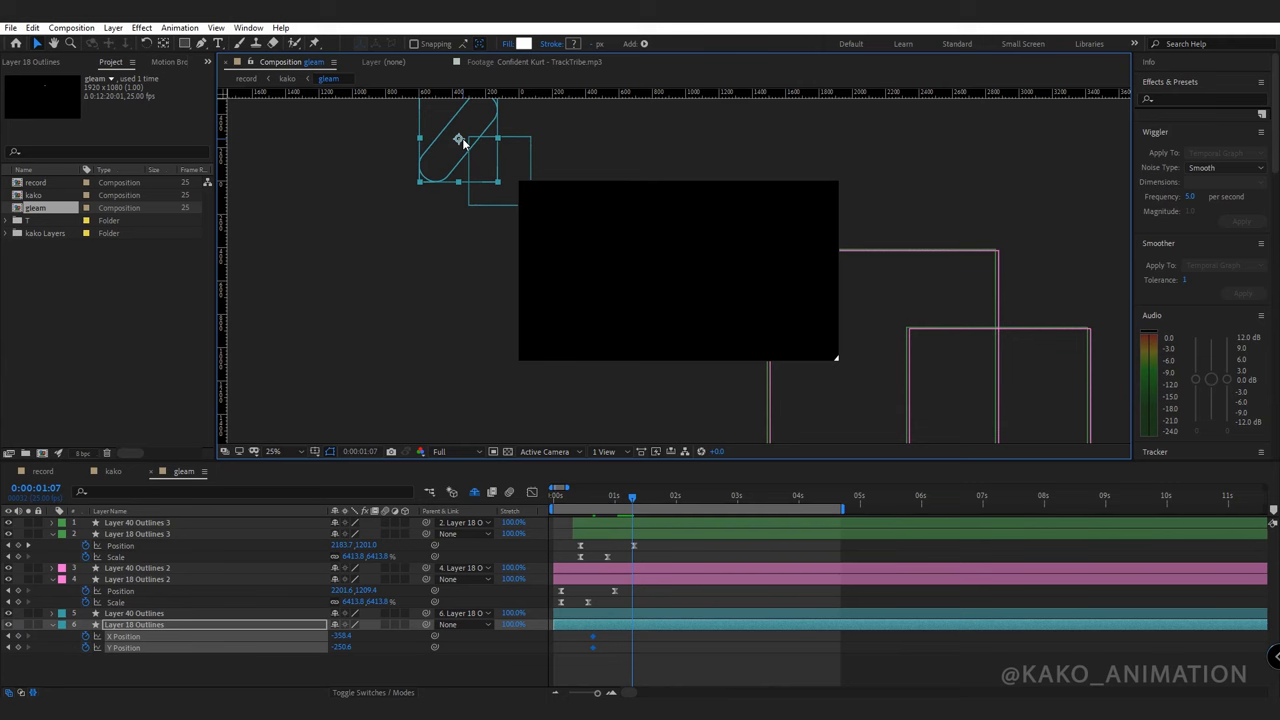
pyautogui.moveTo(459, 141); pyautogui.dragTo(660, 262)
pyautogui.moveTo(642, 632); pyautogui.dragTo(582, 657)
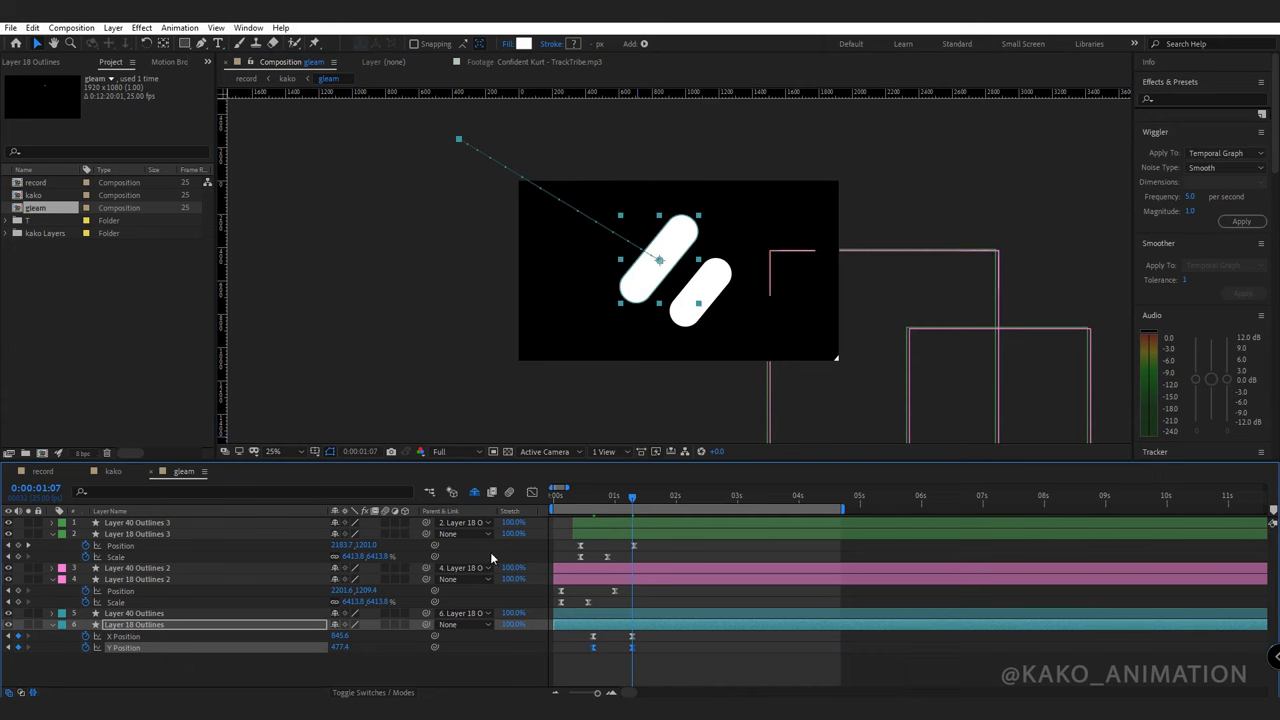
# Lengthen the incoming ease on the final Y Position keyframe of Layer 18 Outlines in the graph editor.
pyautogui.click(531, 492)
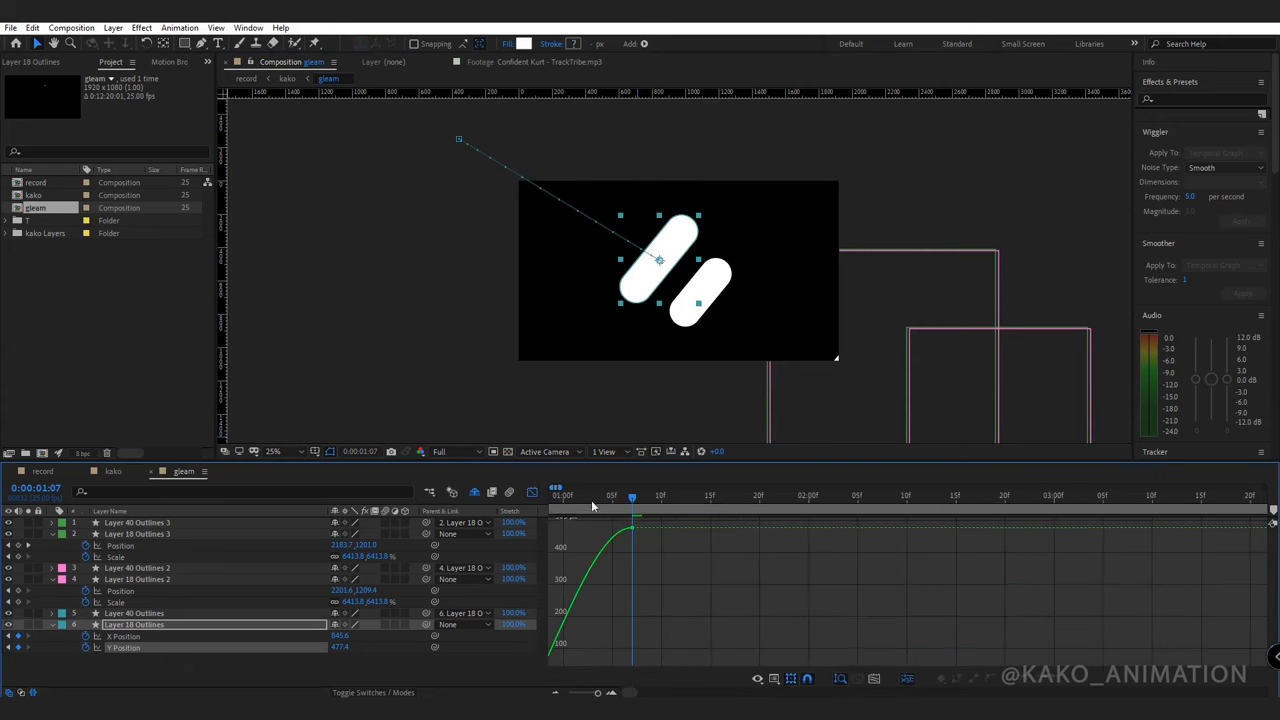
pyautogui.press('Home')
pyautogui.moveTo(566, 514); pyautogui.dragTo(700, 505)
pyautogui.click(867, 528)
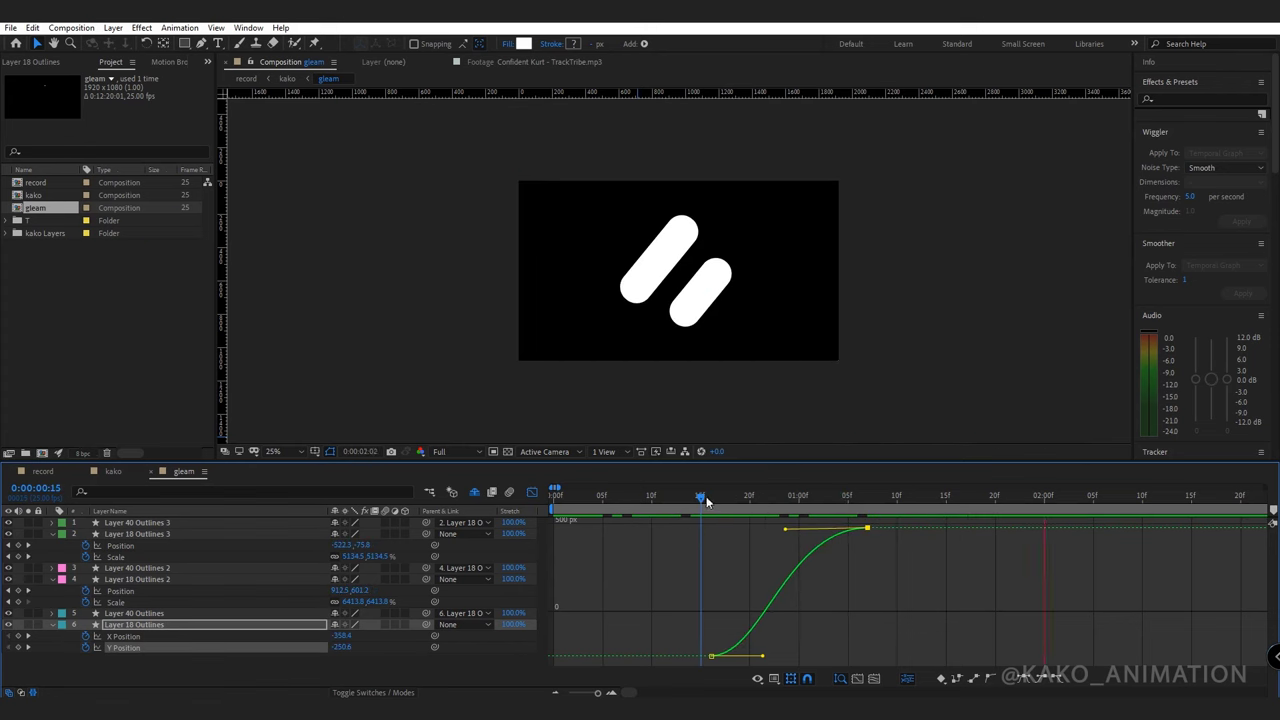
# Preview the full gleam animation and end the work area at 0:00:01:09.
pyautogui.press('Home')
pyautogui.press('space')
pyautogui.press('space')
pyautogui.press('n')
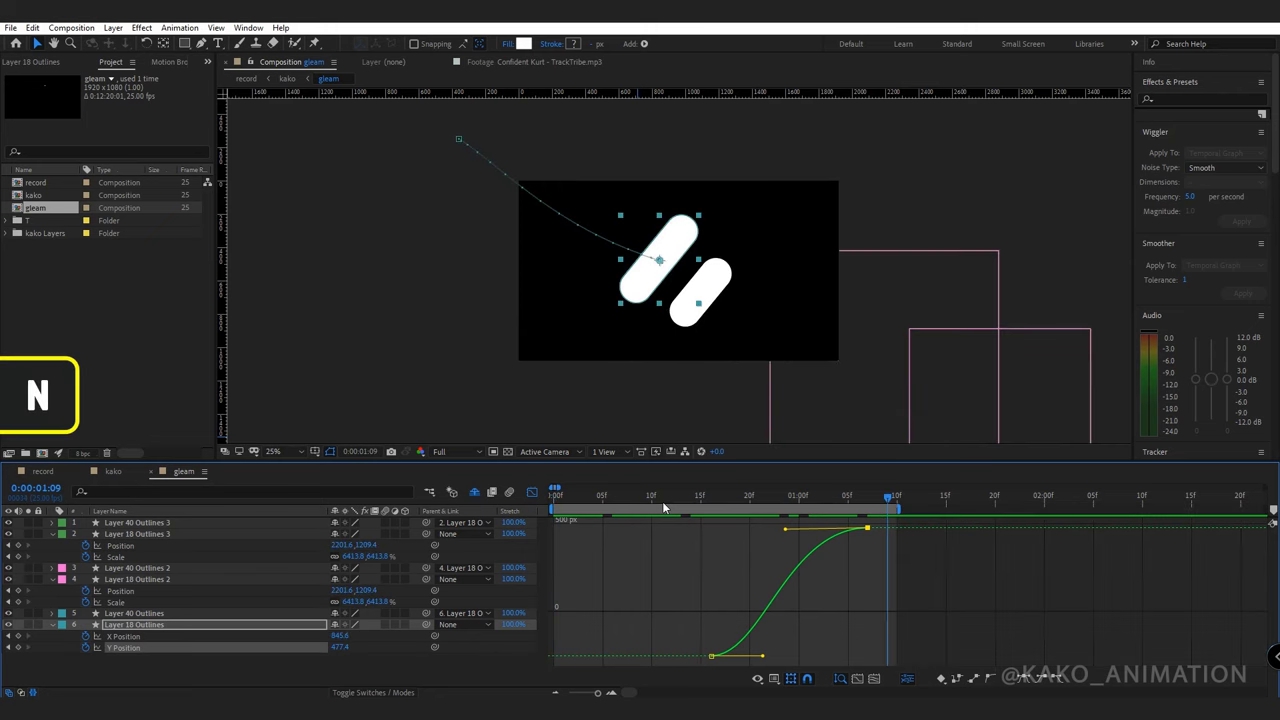
# In the kako composition, parent the gleam layer to the sunglasses layer and set its scale to 4.5%.
pyautogui.click(116, 471)
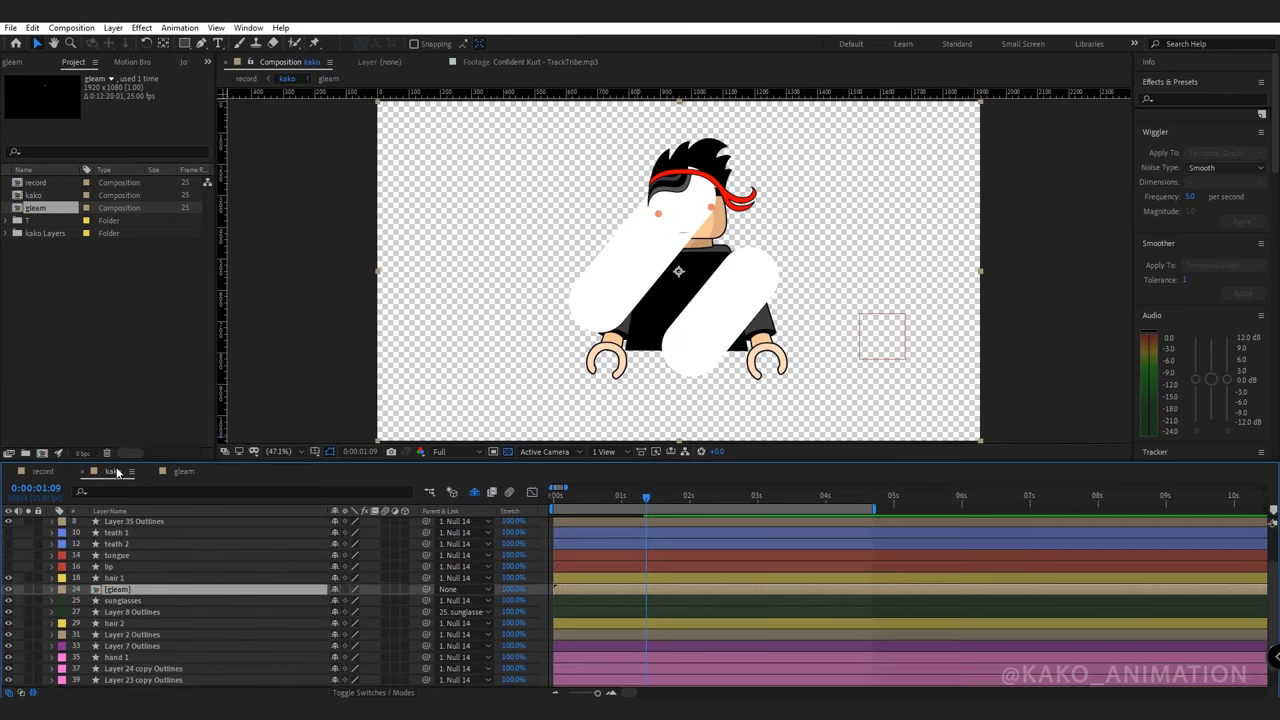
pyautogui.moveTo(420, 591); pyautogui.dragTo(120, 600)
pyautogui.press('s')
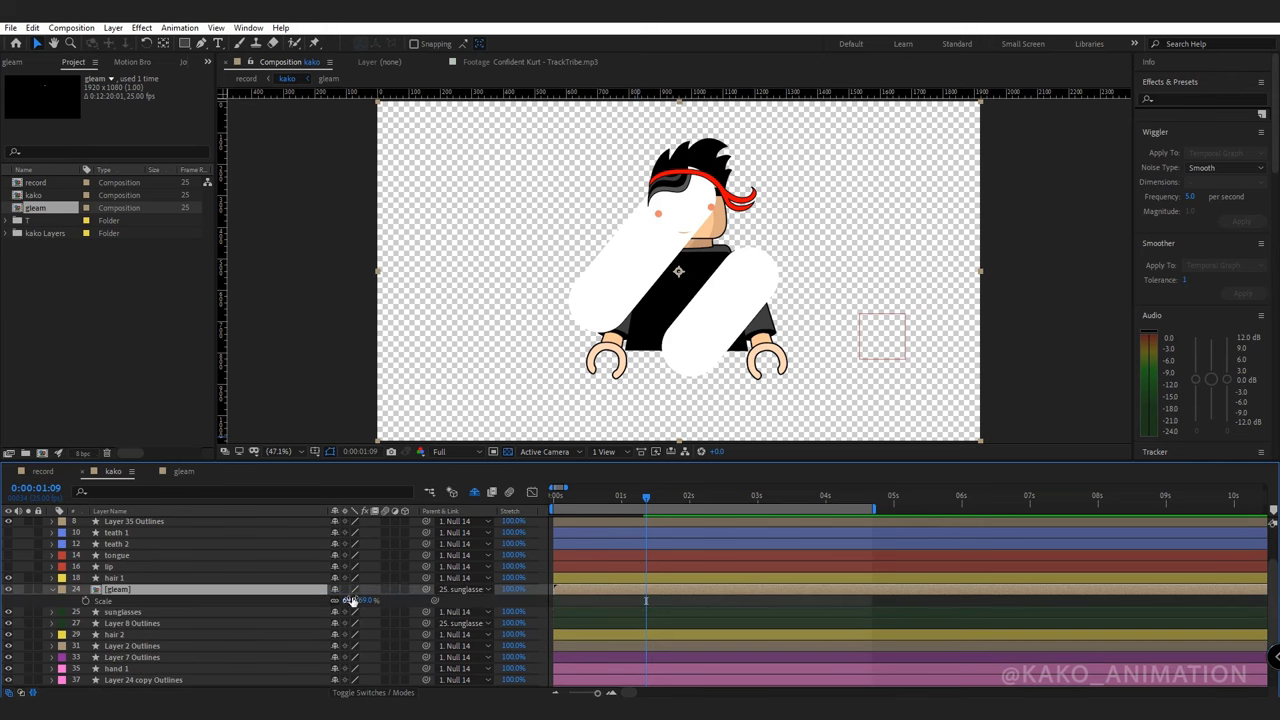
pyautogui.write('0')
pyautogui.press('Return')
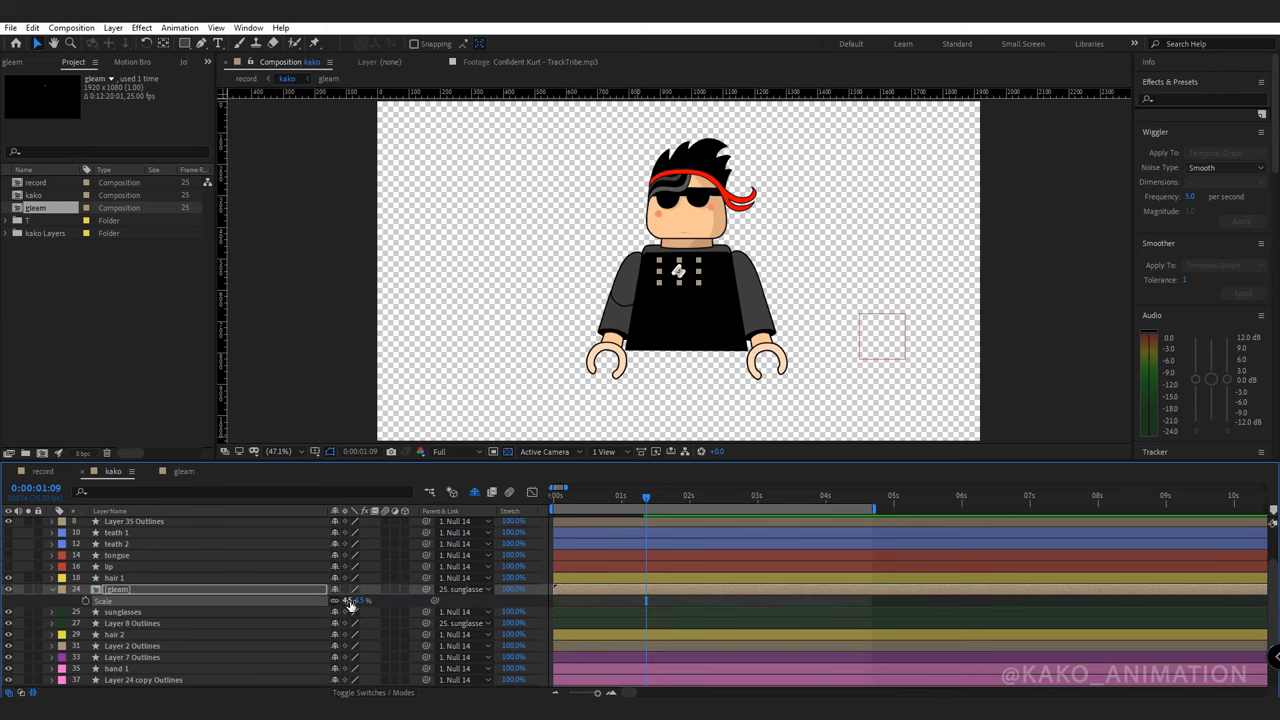
# Place the gleam over the sunglasses lens nearest the headband tails and draw a Pen mask on it along the lens outline.
pyautogui.scroll(3, 678, 197)
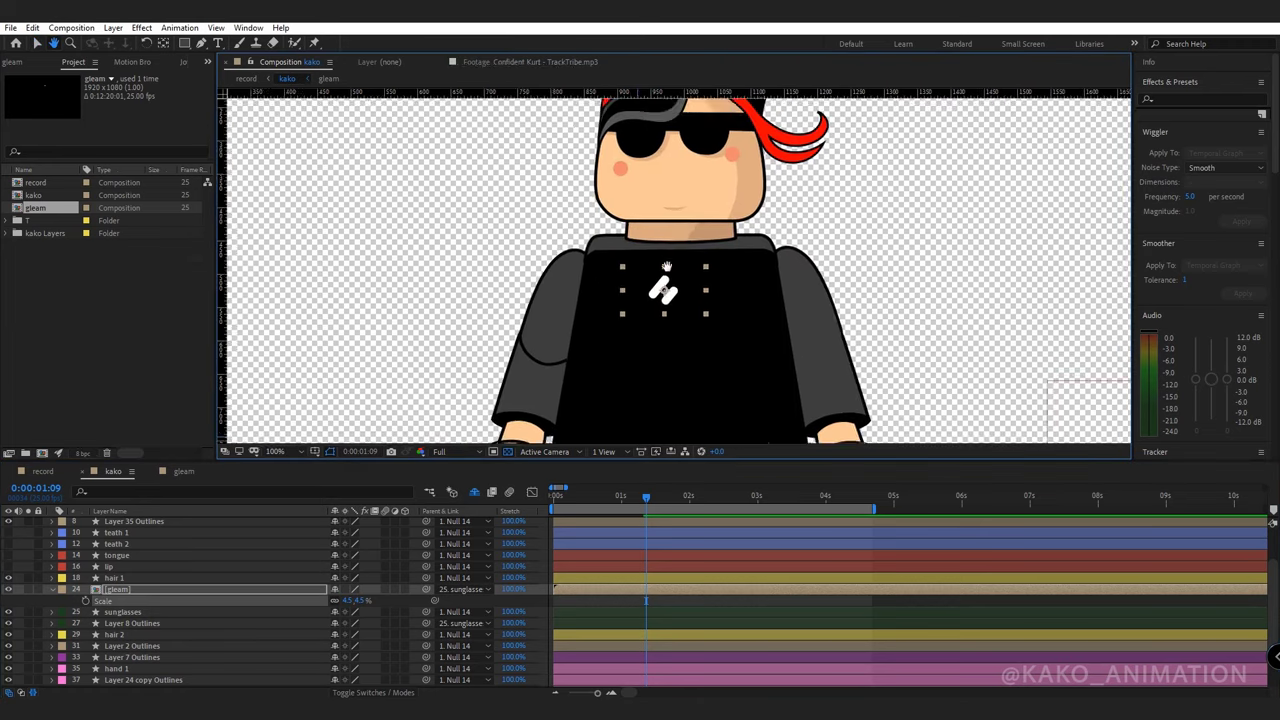
pyautogui.moveTo(607, 376); pyautogui.dragTo(648, 219)
pyautogui.click(201, 44)
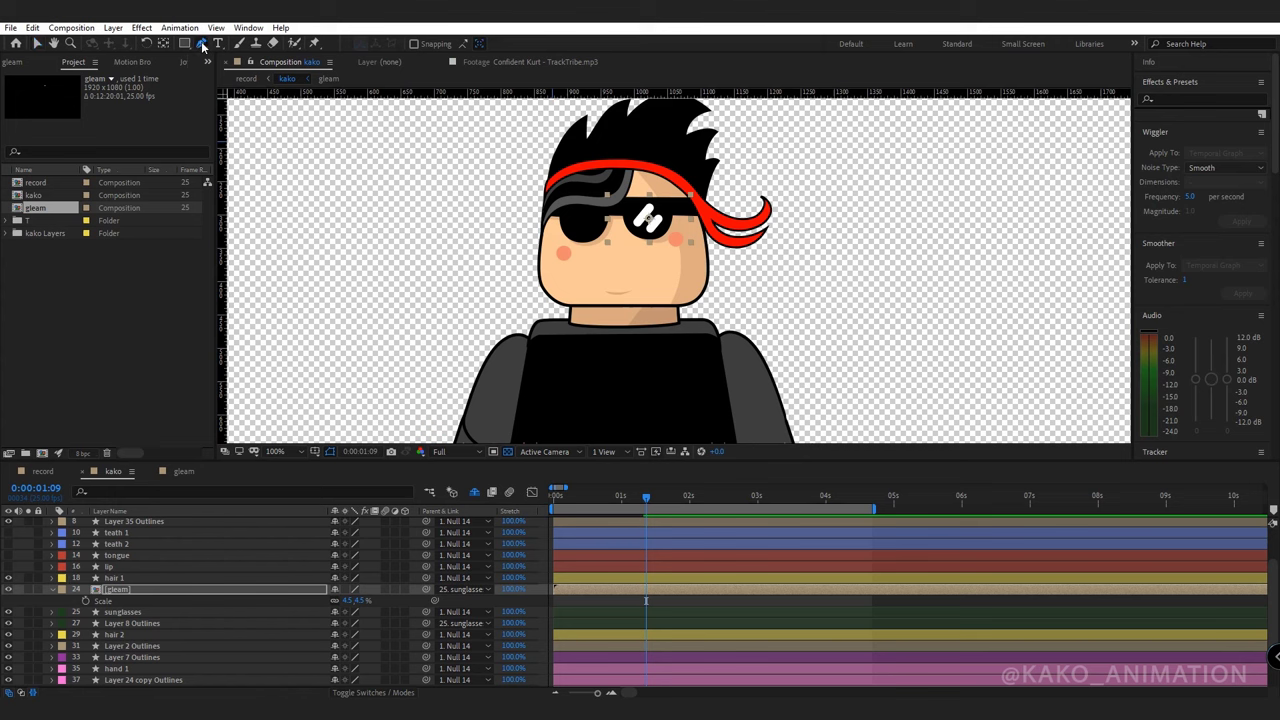
pyautogui.scroll(2, 650, 222)
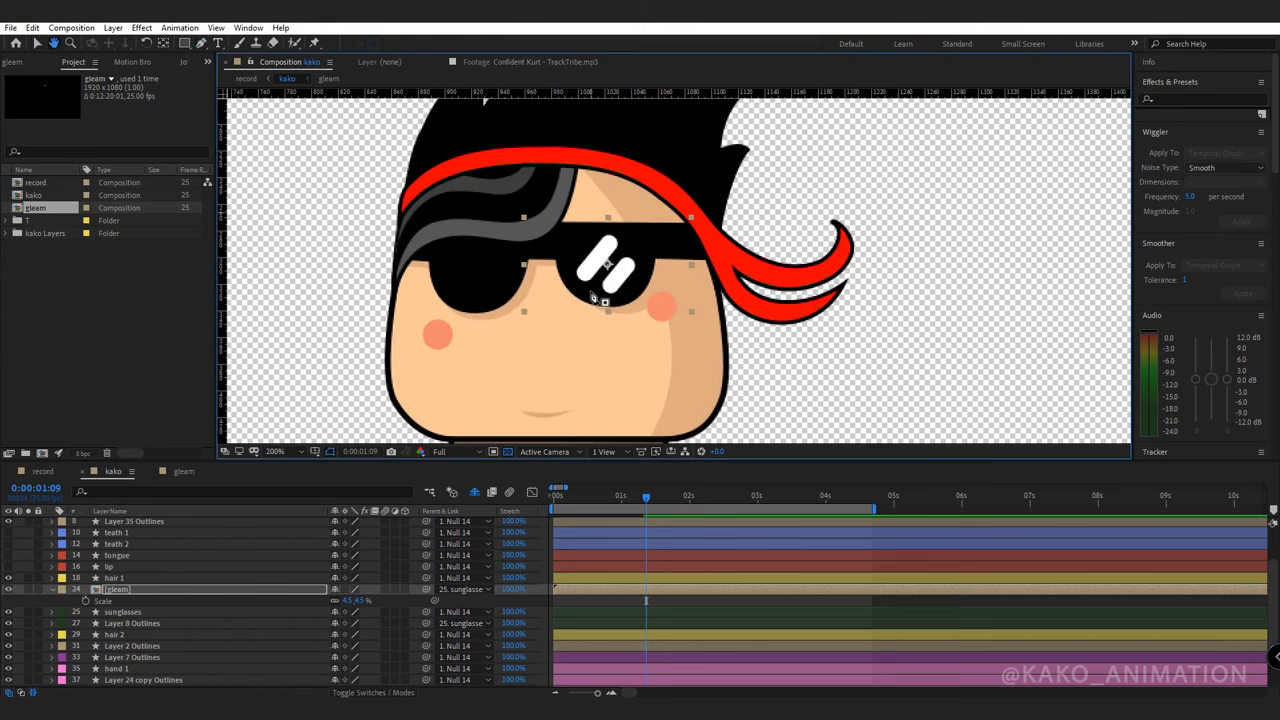
pyautogui.click(560, 224)
pyautogui.click(655, 223)
pyautogui.moveTo(615, 306); pyautogui.dragTo(554, 306)
pyautogui.click(557, 260)
pyautogui.moveTo(654, 259); pyautogui.dragTo(655, 259)
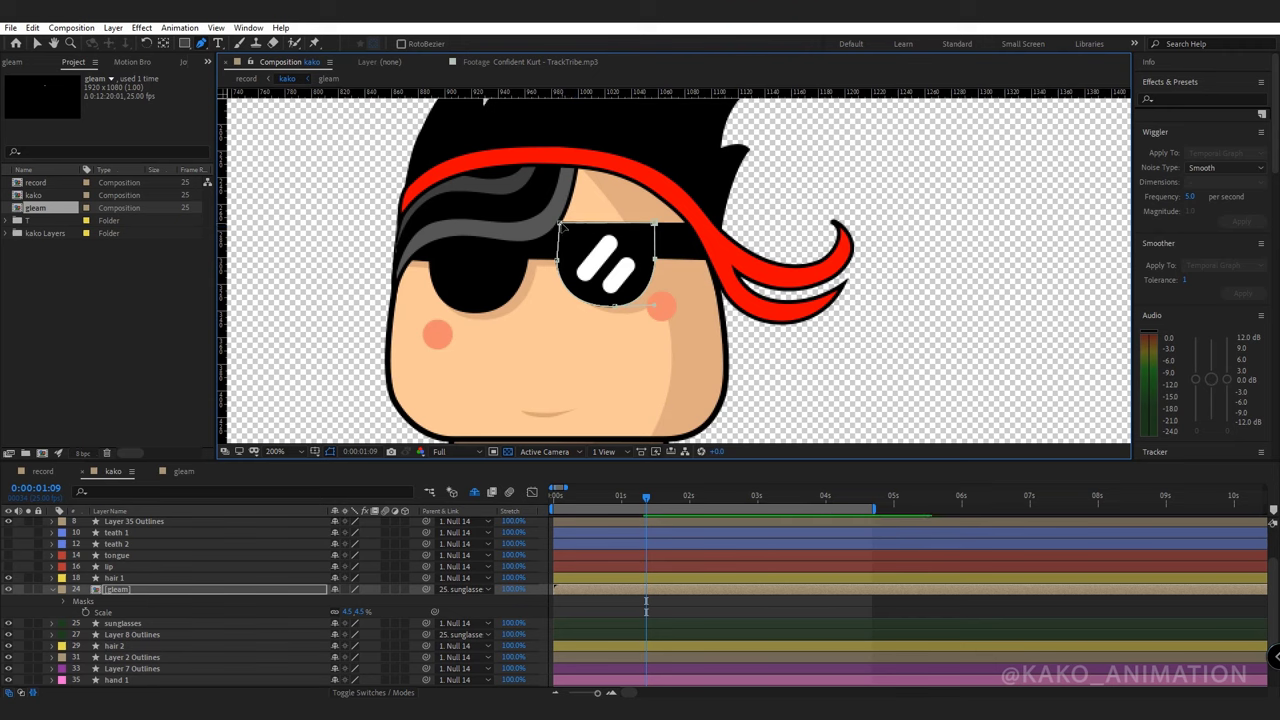
# Preview the masked gleam and shift its layer to start at 0:00:00:19.
pyautogui.click(578, 501)
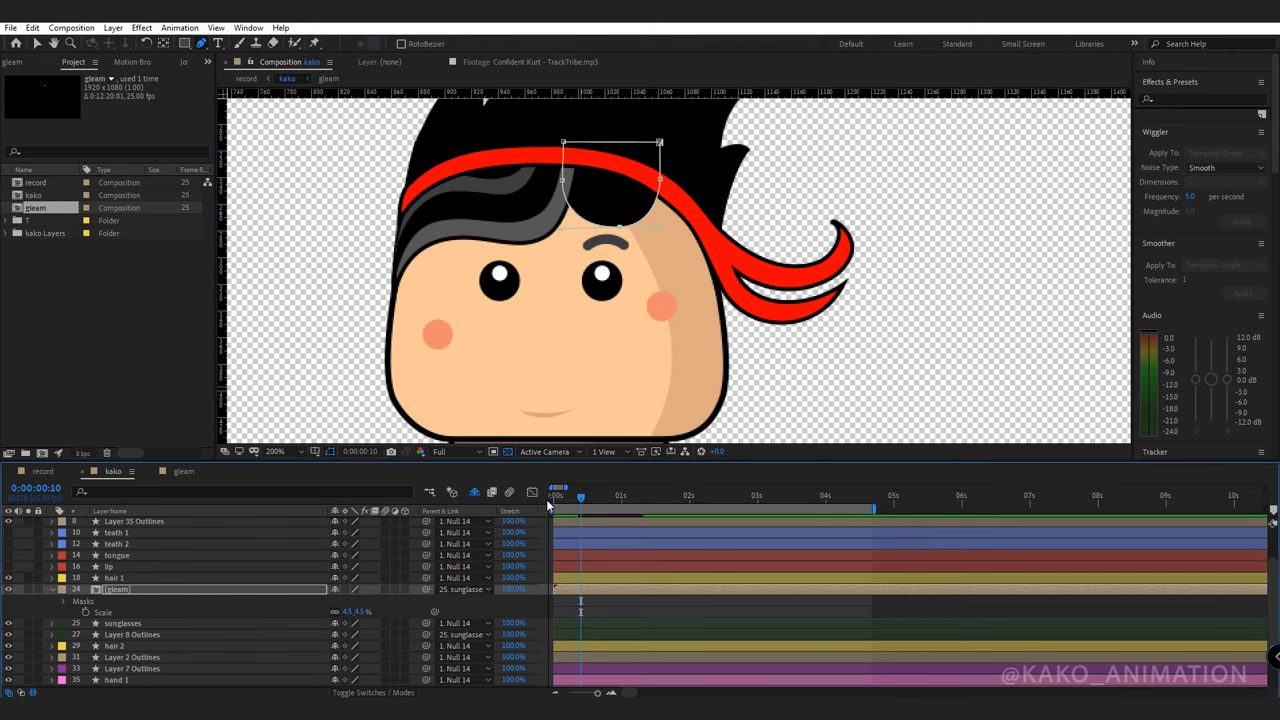
pyautogui.press('space')
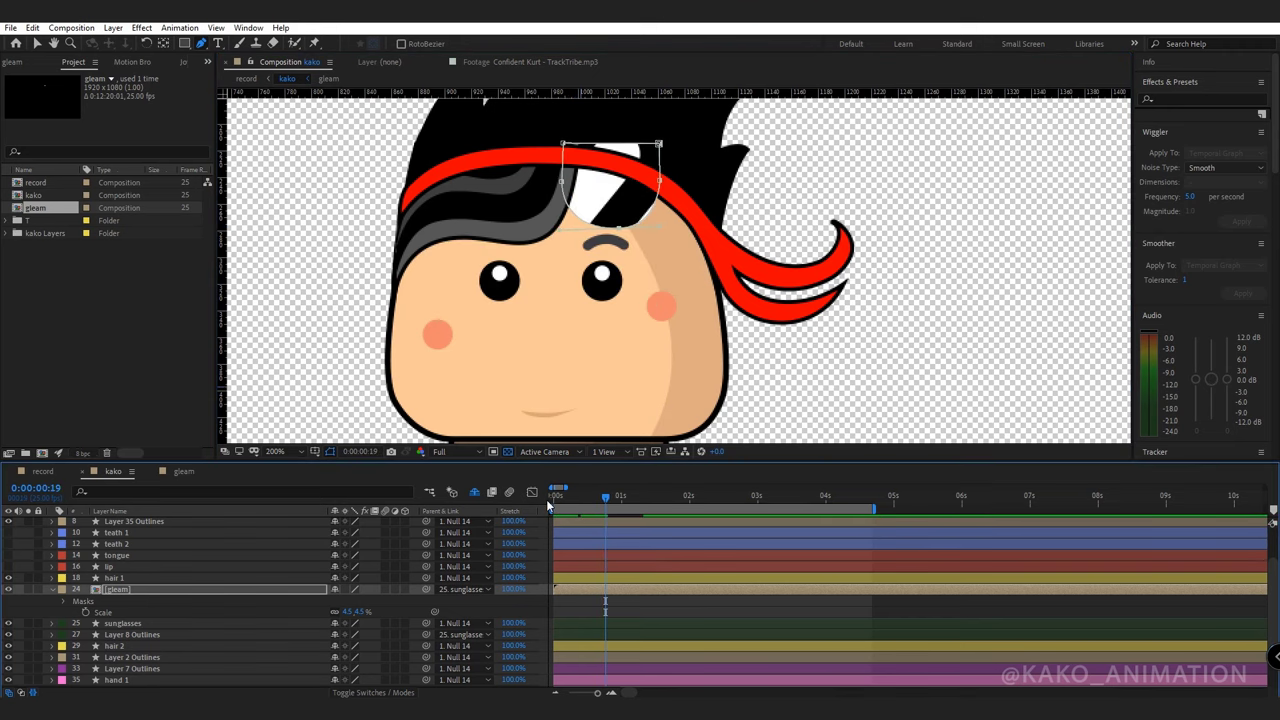
pyautogui.moveTo(568, 591); pyautogui.dragTo(616, 592)
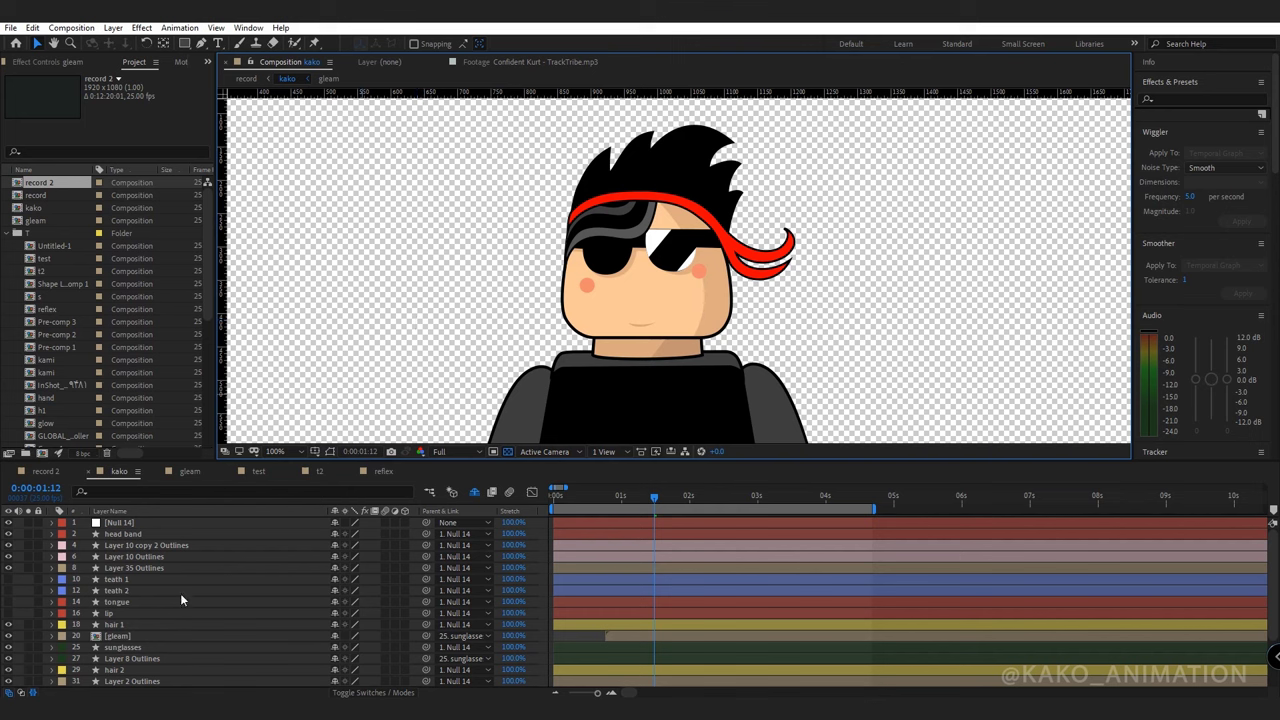
pyautogui.click(115, 636)
pyautogui.click(128, 613)
pyautogui.click(130, 567)
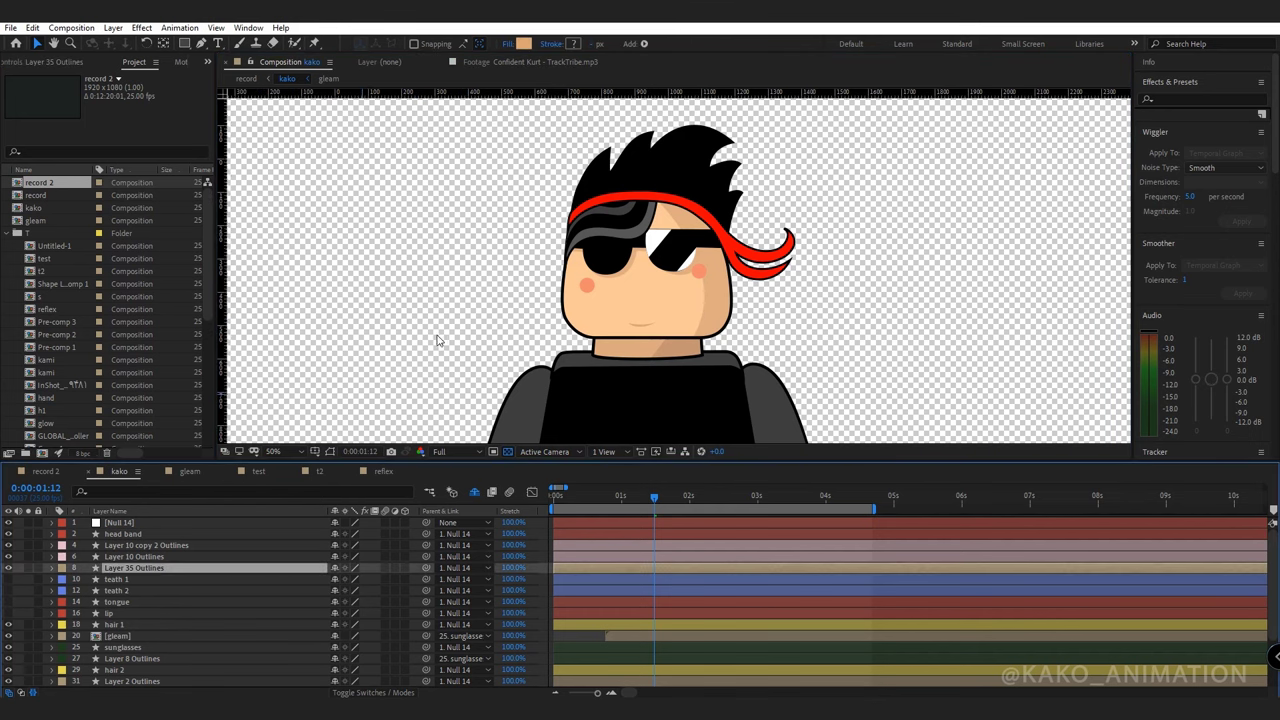
pyautogui.click(137, 533)
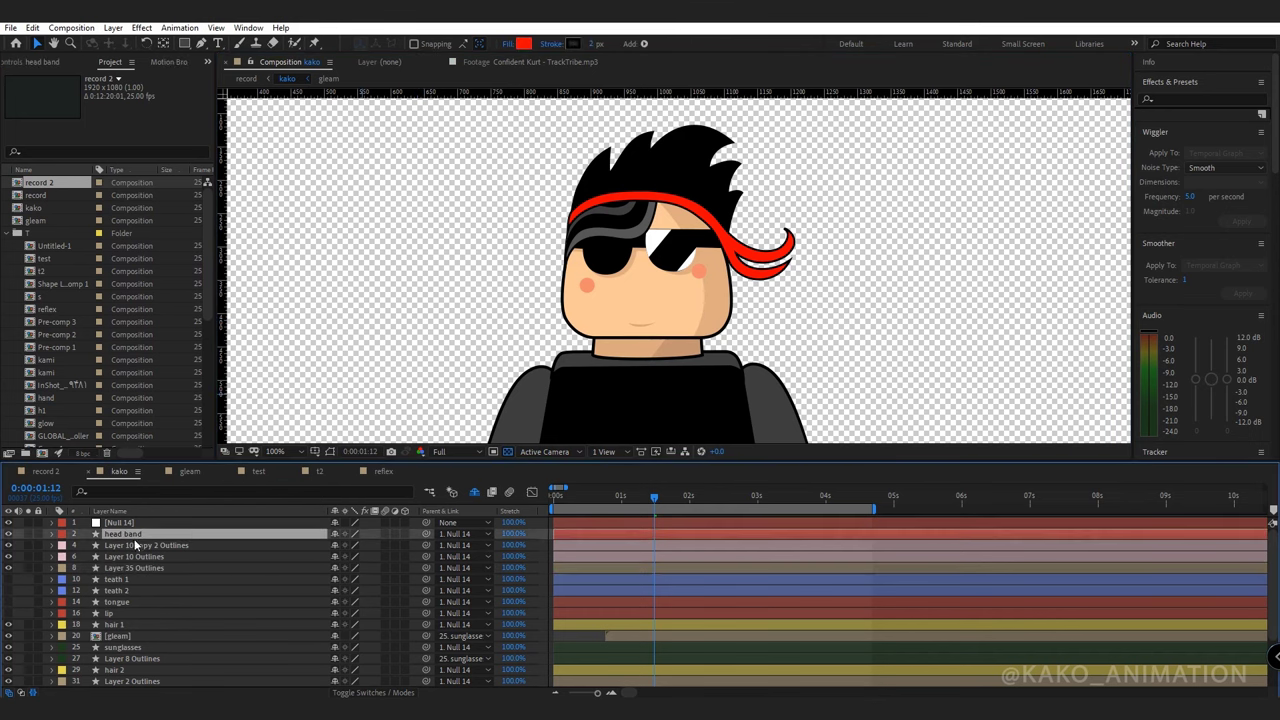
pyautogui.click(117, 636)
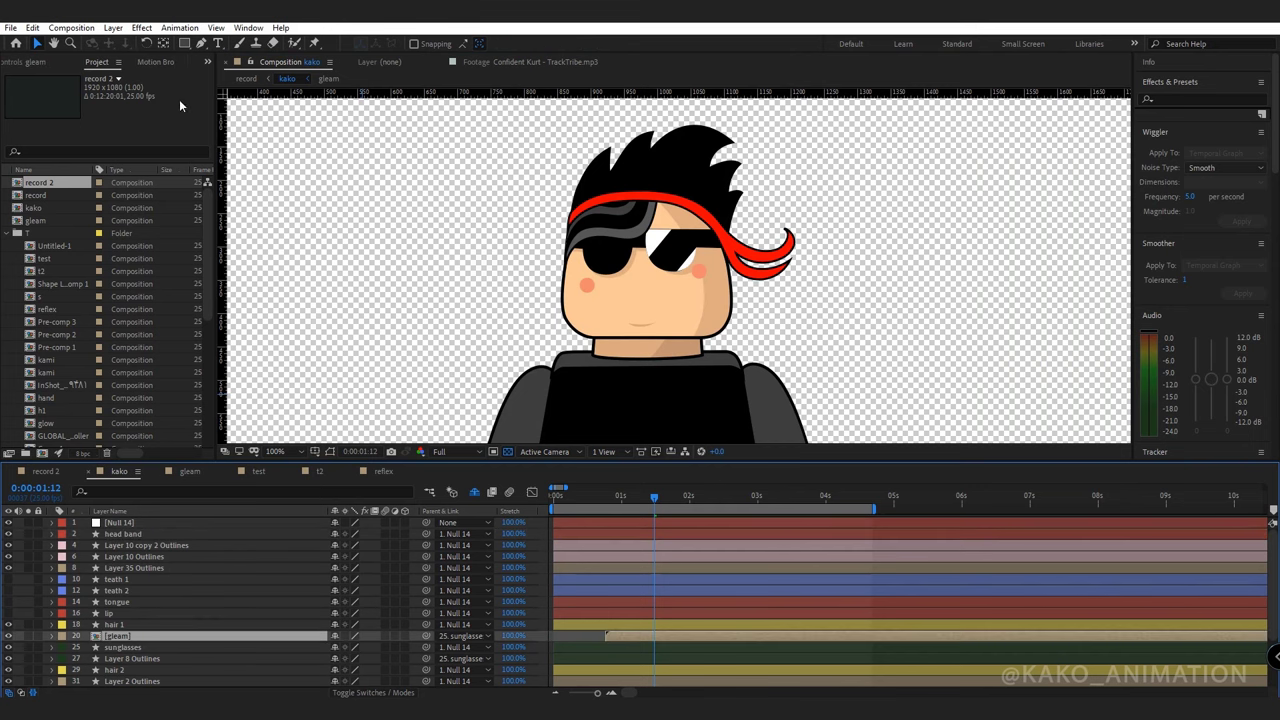
pyautogui.click(201, 45)
pyautogui.click(693, 232)
pyautogui.click(670, 287)
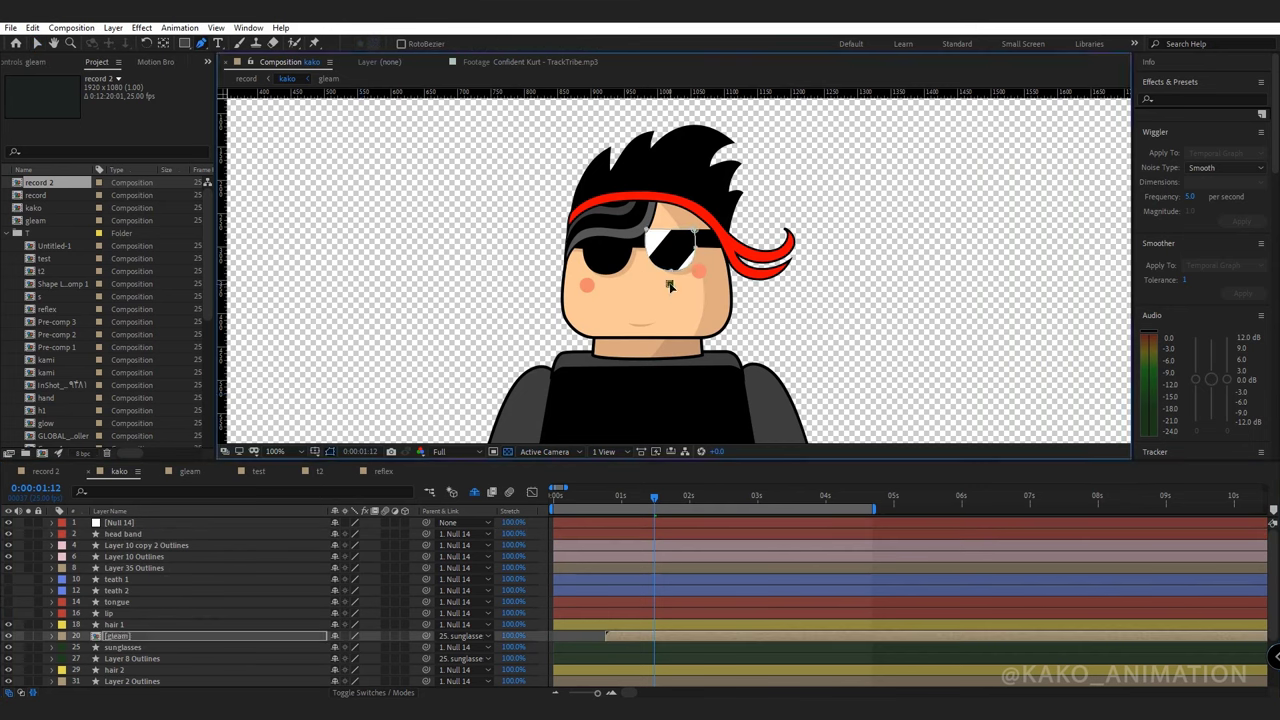
pyautogui.hotkey('ctrl', 'z')
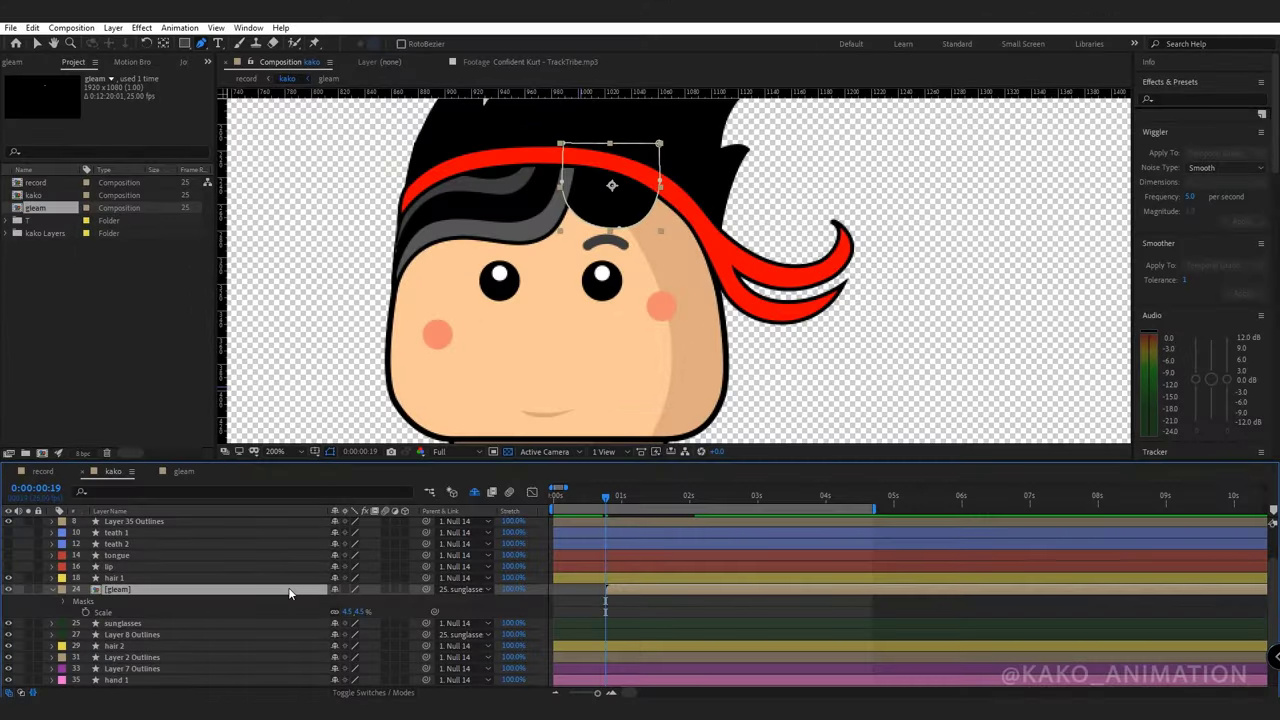
# Duplicate the gleam layer, move the copy onto the other sunglasses lens and fit its mask to that lens.
pyautogui.hotkey('ctrl', 'd')
pyautogui.click(689, 505)
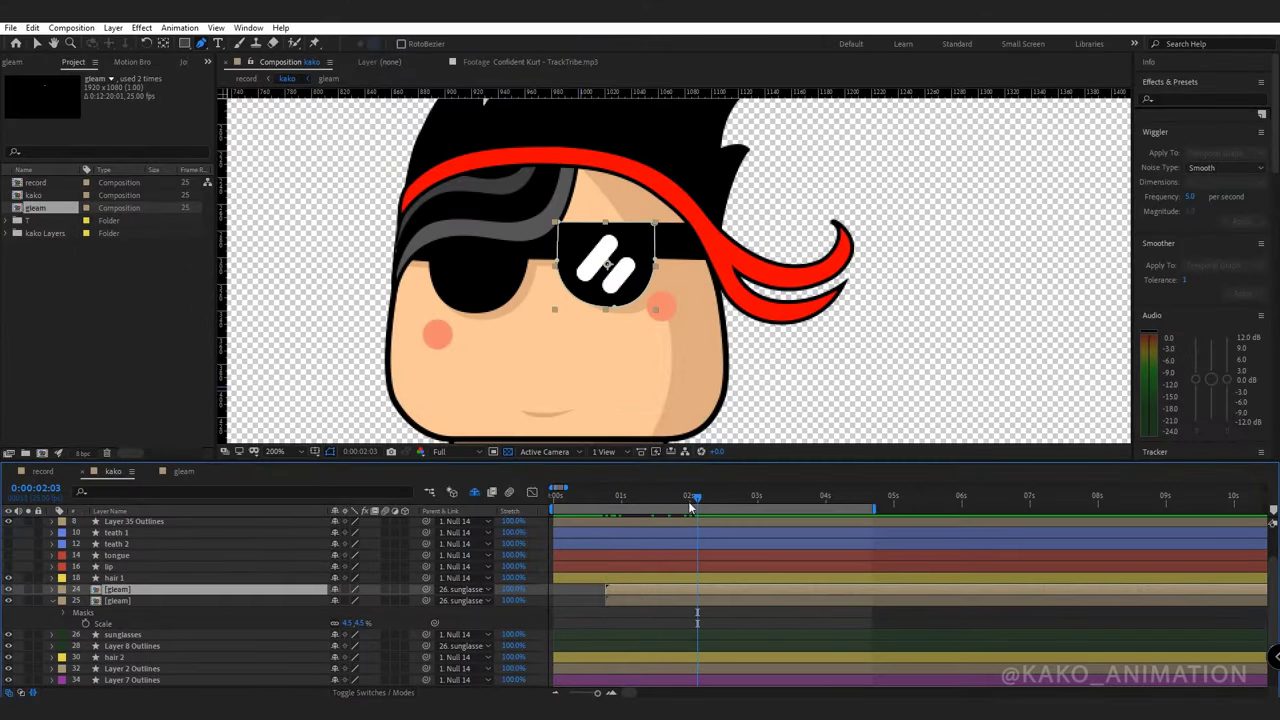
pyautogui.click(38, 46)
pyautogui.moveTo(604, 262); pyautogui.dragTo(478, 249)
pyautogui.click(486, 311)
pyautogui.moveTo(460, 310)
pyautogui.mouseDown()
pyautogui.moveTo(420, 312)
pyautogui.moveTo(481, 315)
pyautogui.mouseUp()
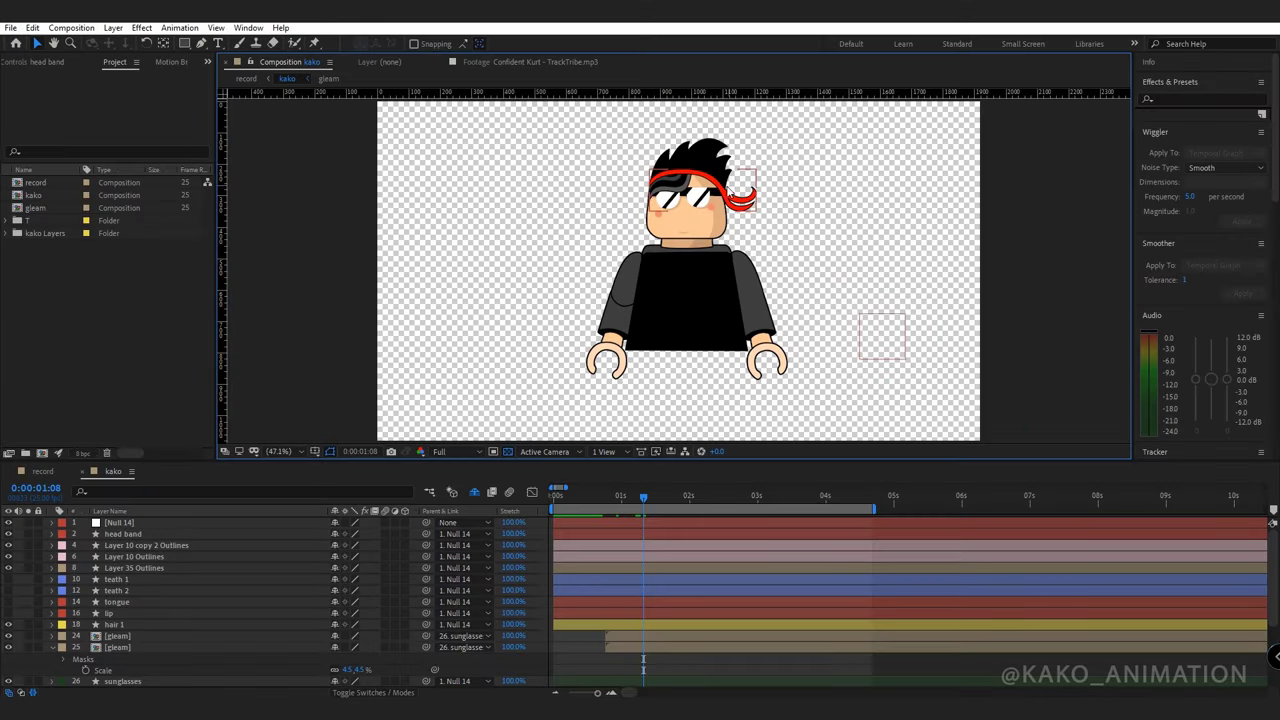
# Draw a Pen mask on the head band layer that isolates the upper ribbon tail, and refine its edge near the knot.
pyautogui.scroll(3, 723, 193)
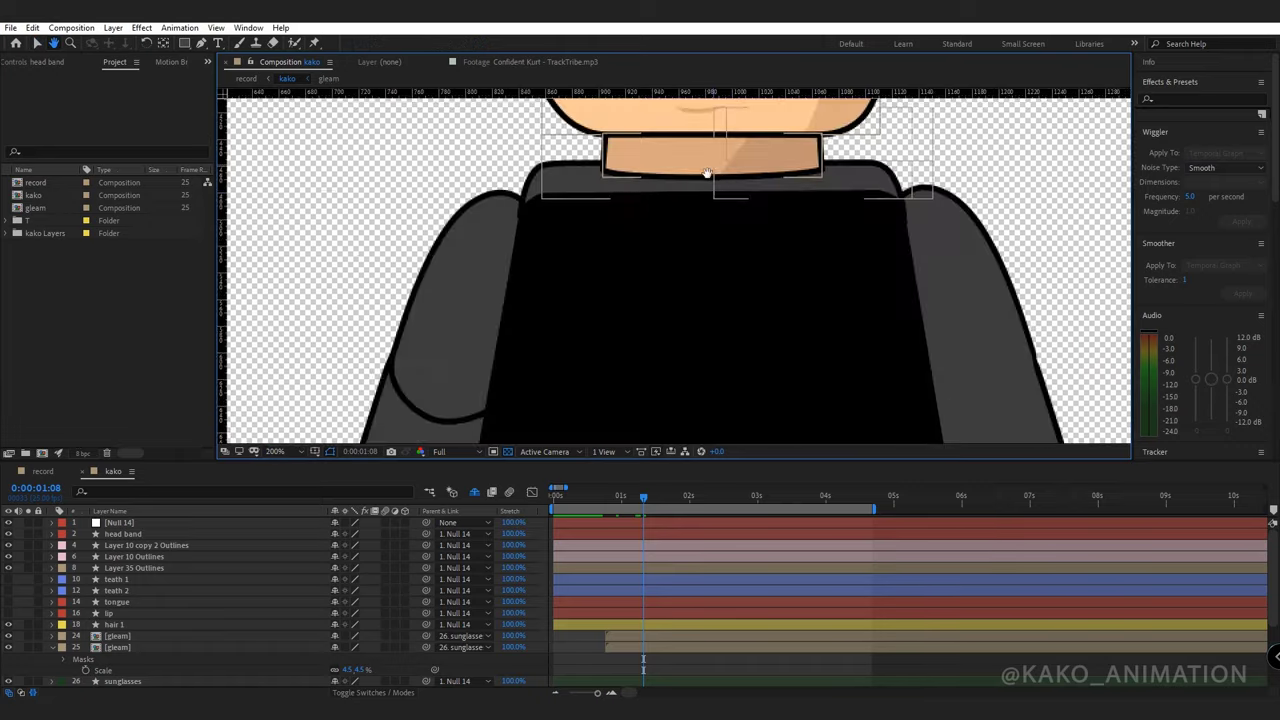
pyautogui.moveTo(709, 177); pyautogui.dragTo(403, 503)
pyautogui.scroll(1, 585, 420)
pyautogui.scroll(-3, 549, 297)
pyautogui.scroll(1, 549, 314)
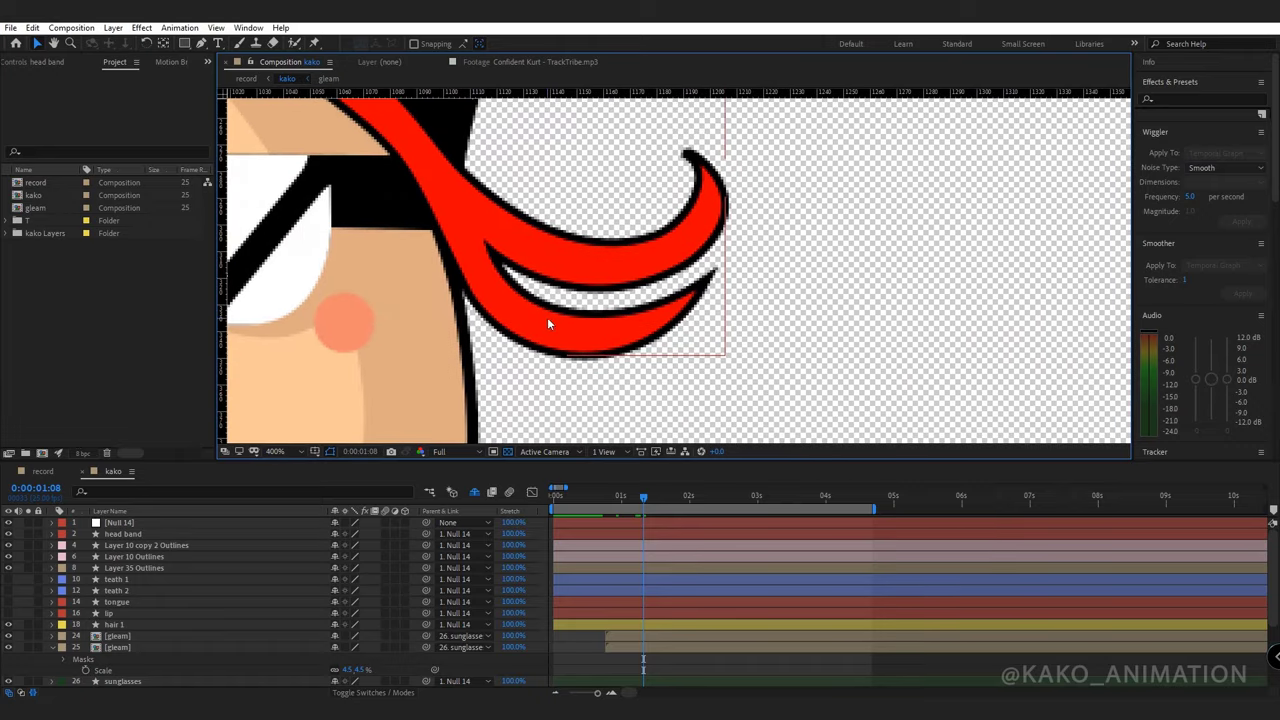
pyautogui.click(141, 534)
pyautogui.click(200, 44)
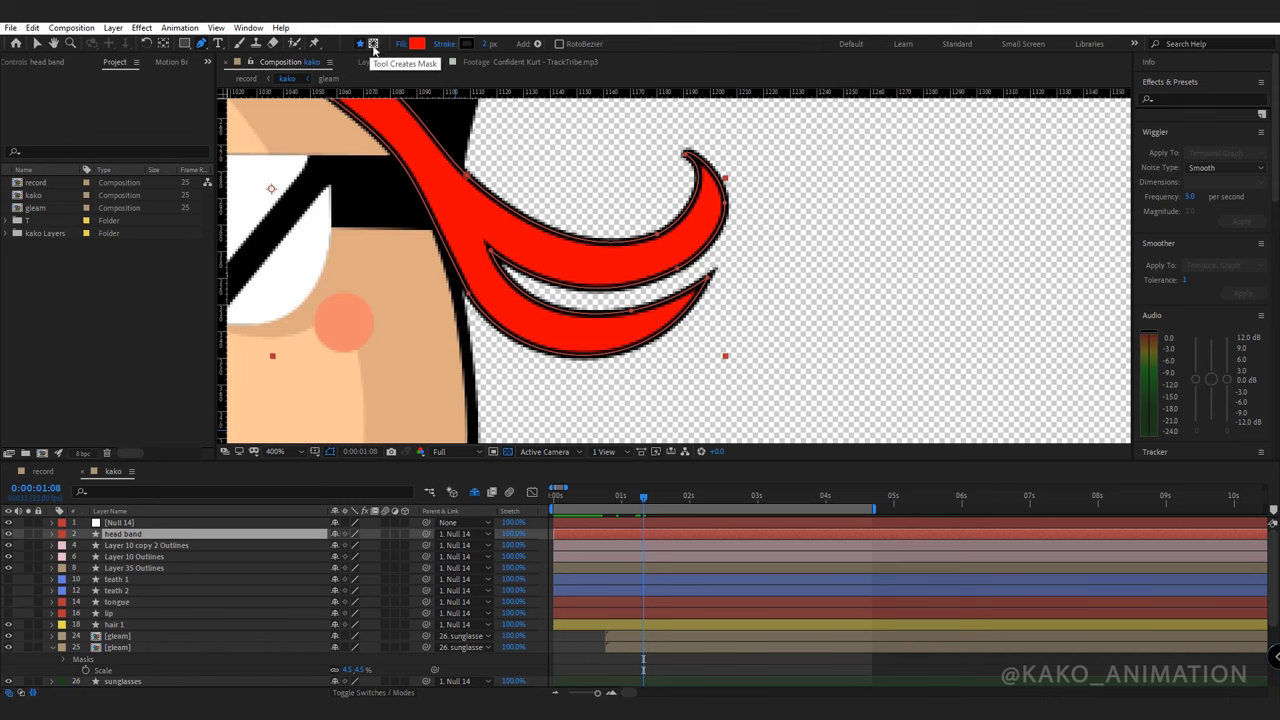
pyautogui.click(373, 44)
pyautogui.moveTo(486, 217); pyautogui.dragTo(491, 209)
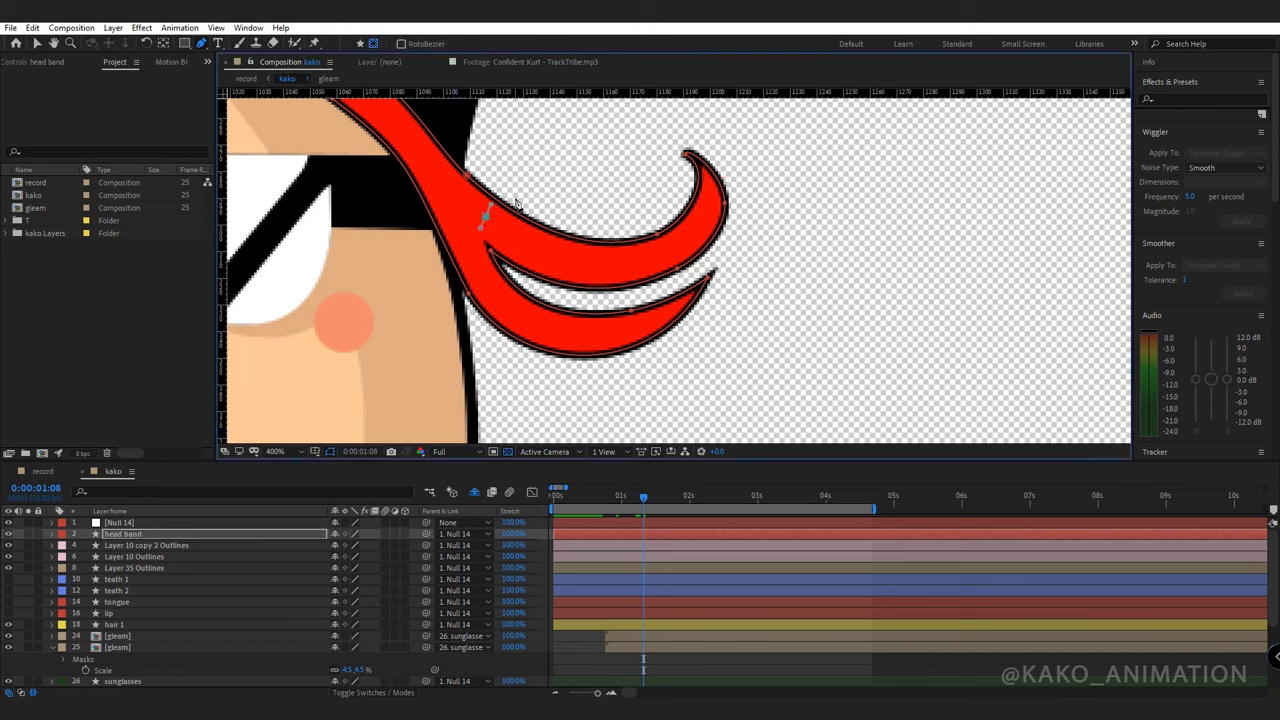
pyautogui.click(616, 218)
pyautogui.click(670, 147)
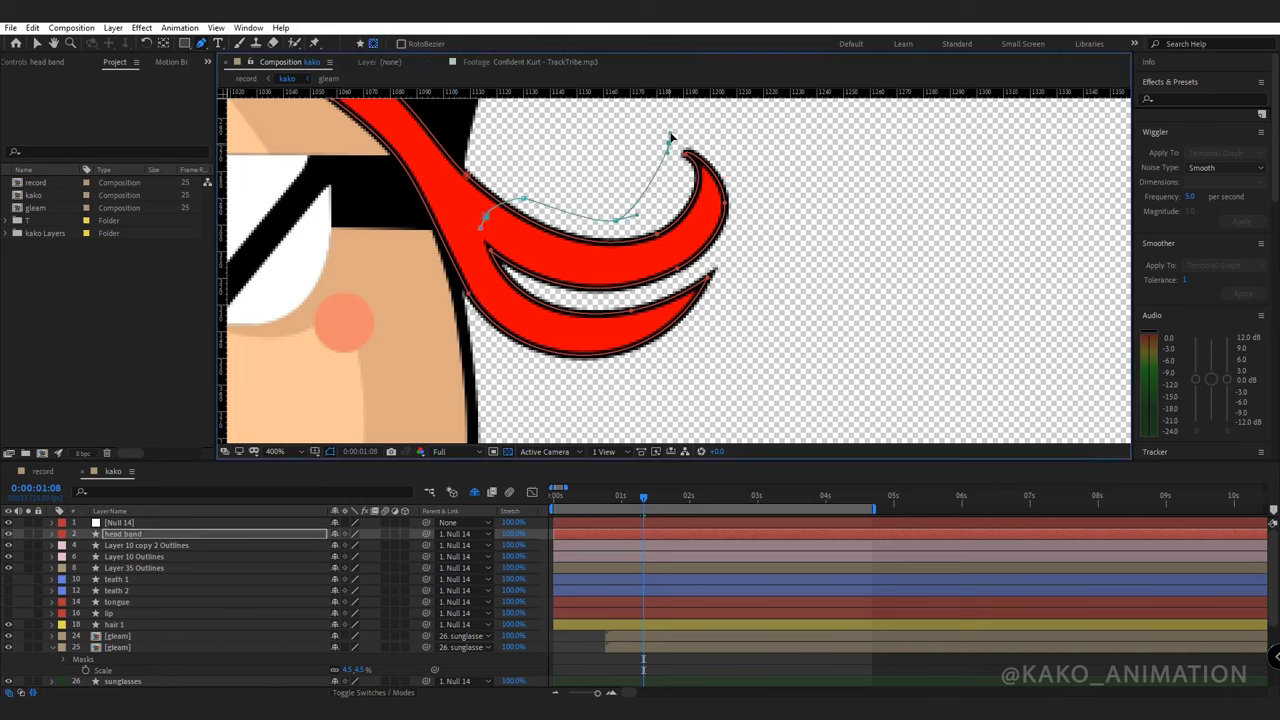
pyautogui.moveTo(724, 247); pyautogui.dragTo(708, 263)
pyautogui.moveTo(633, 297); pyautogui.dragTo(617, 298)
pyautogui.moveTo(538, 289); pyautogui.dragTo(521, 280)
pyautogui.click(492, 256)
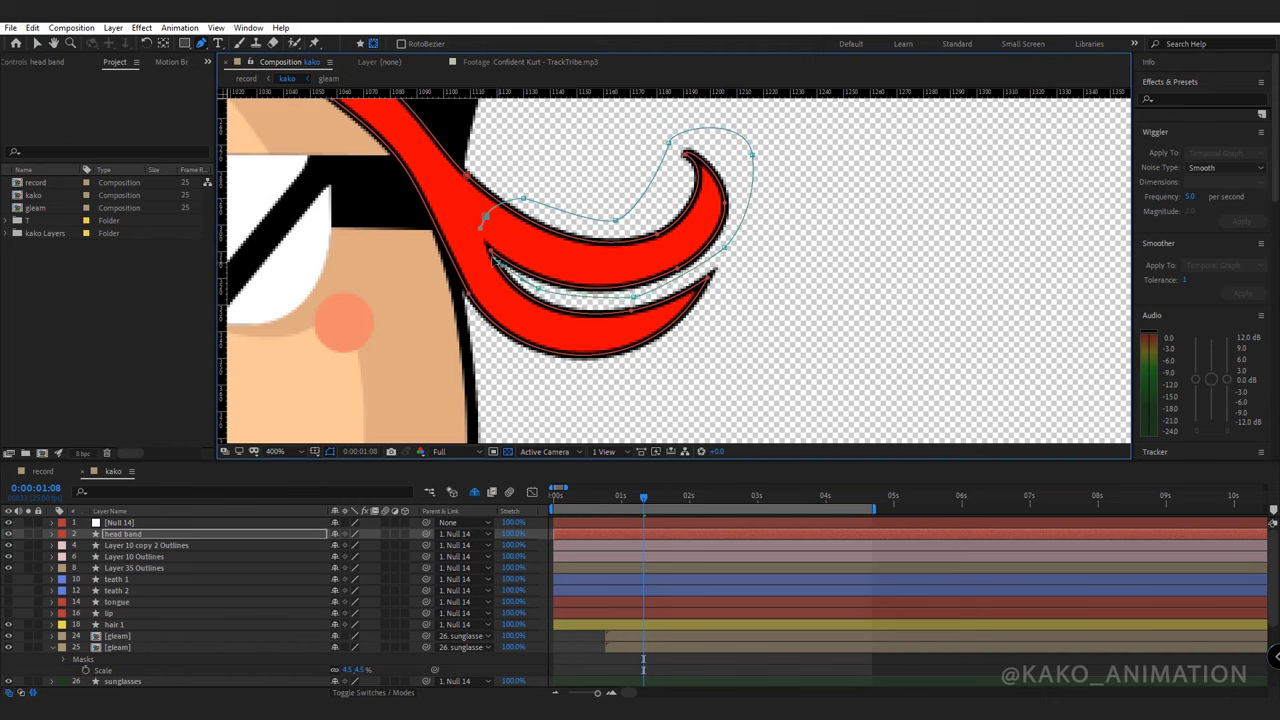
pyautogui.click(486, 219)
pyautogui.press('v')
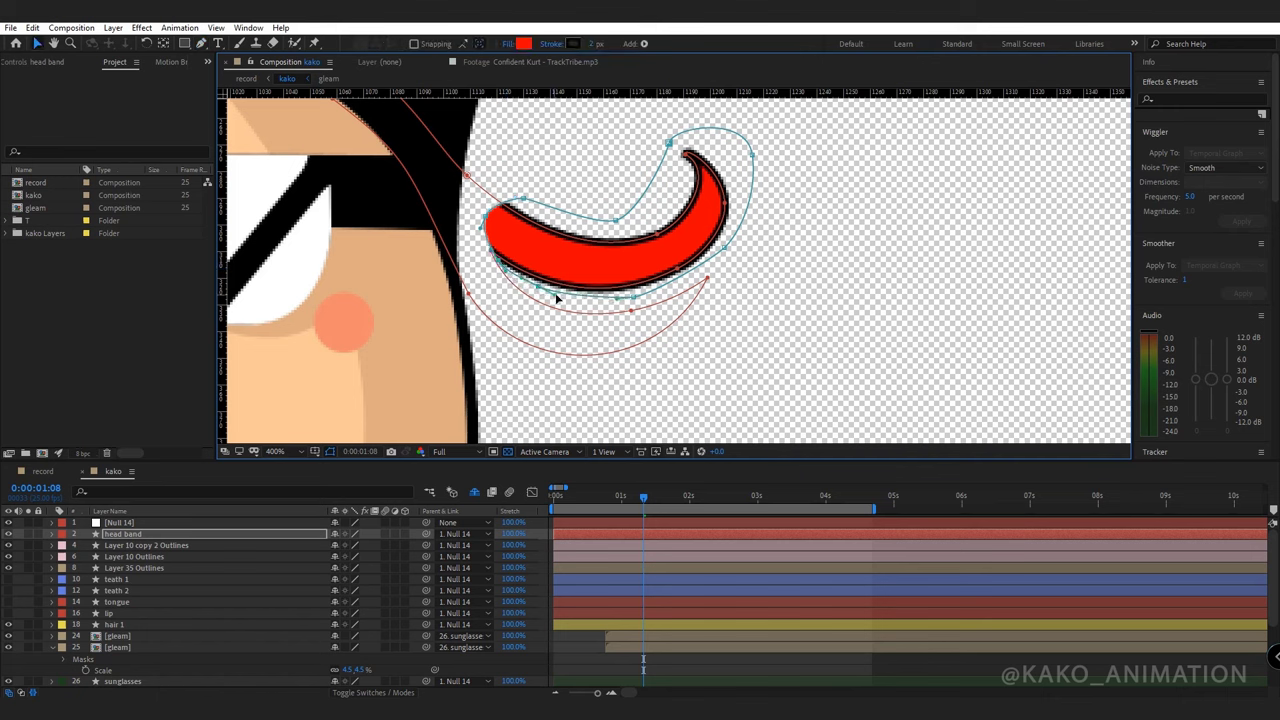
pyautogui.moveTo(523, 198); pyautogui.dragTo(532, 212)
# Duplicate the head band layer and extend the lower and inner edges of the copy's mask around the lower ribbon tail.
pyautogui.click(119, 537)
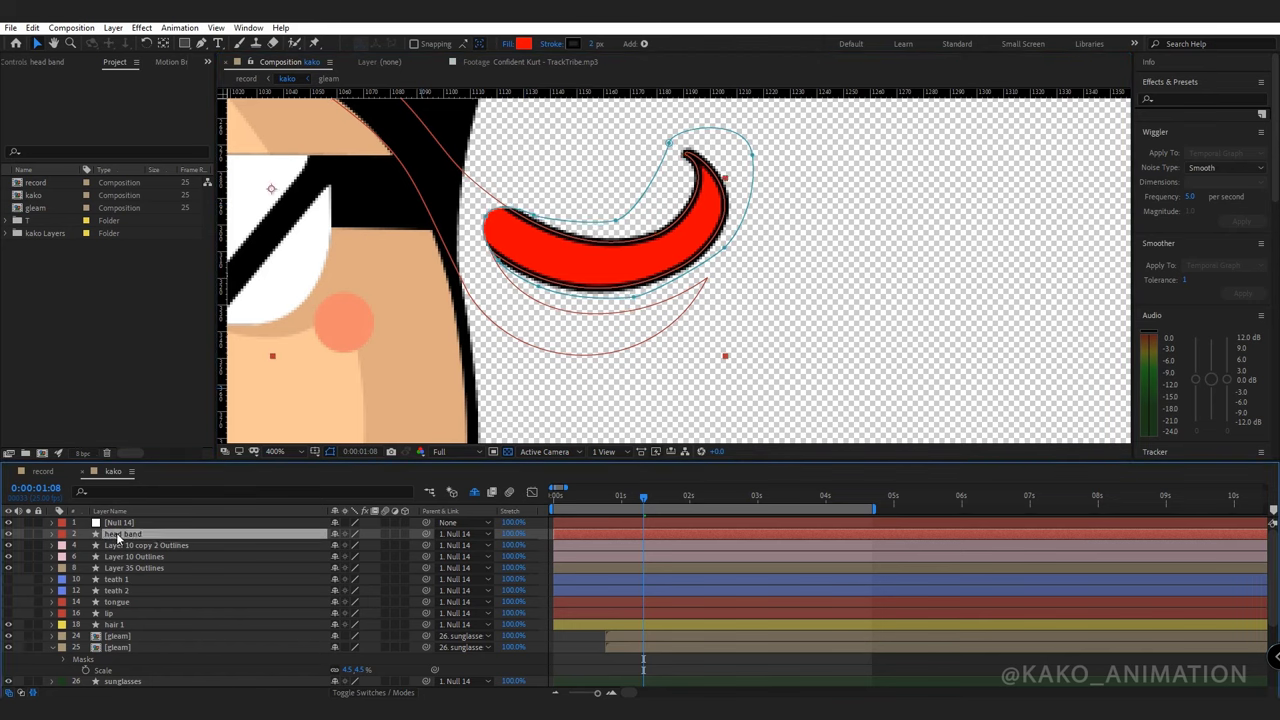
pyautogui.hotkey('ctrl', 'd')
pyautogui.moveTo(633, 297); pyautogui.dragTo(615, 394)
pyautogui.moveTo(724, 248); pyautogui.dragTo(762, 337)
pyautogui.moveTo(539, 287); pyautogui.dragTo(484, 366)
pyautogui.moveTo(498, 261); pyautogui.dragTo(461, 295)
pyautogui.moveTo(494, 223); pyautogui.dragTo(458, 286)
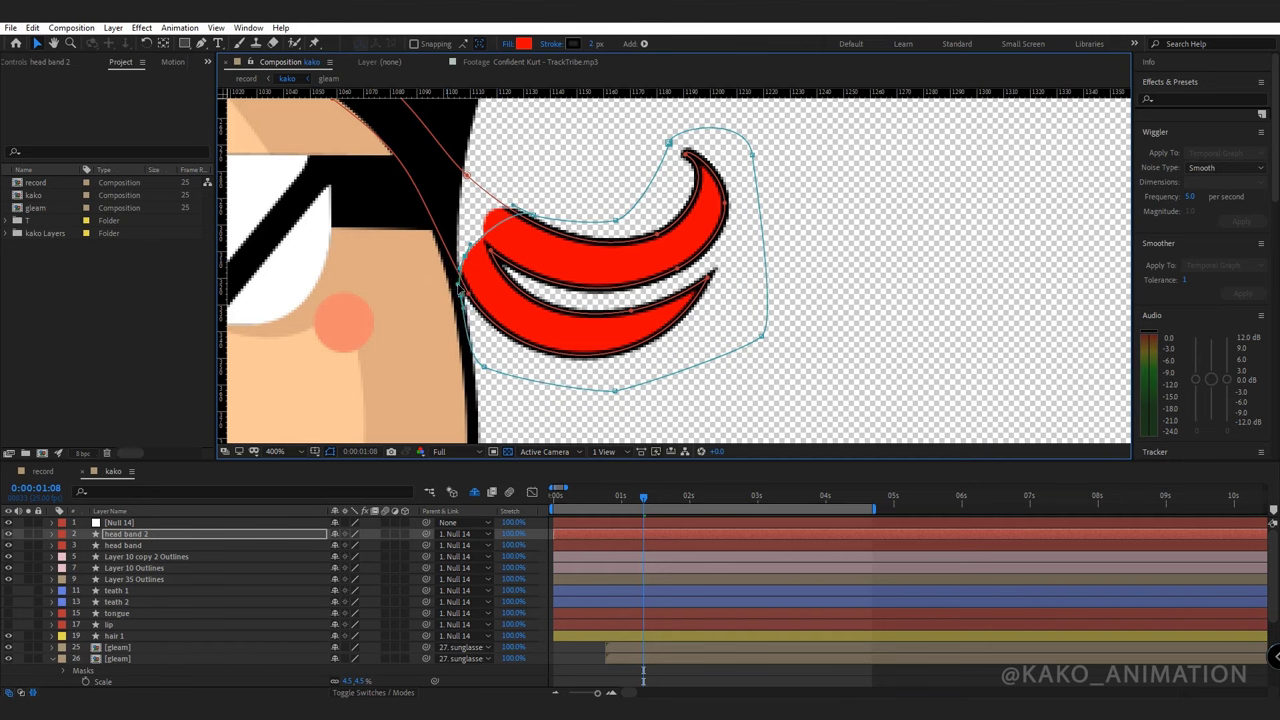
# Pull the upper and outer mask points of head band 2 inward so the mask encloses only the lower ribbon tail.
pyautogui.moveTo(532, 217); pyautogui.dragTo(507, 263)
pyautogui.moveTo(615, 220); pyautogui.dragTo(609, 302)
pyautogui.moveTo(669, 142); pyautogui.dragTo(717, 252)
pyautogui.moveTo(752, 155); pyautogui.dragTo(743, 278)
pyautogui.moveTo(761, 336); pyautogui.dragTo(745, 292)
pyautogui.click(743, 277)
pyautogui.moveTo(738, 238); pyautogui.dragTo(510, 272)
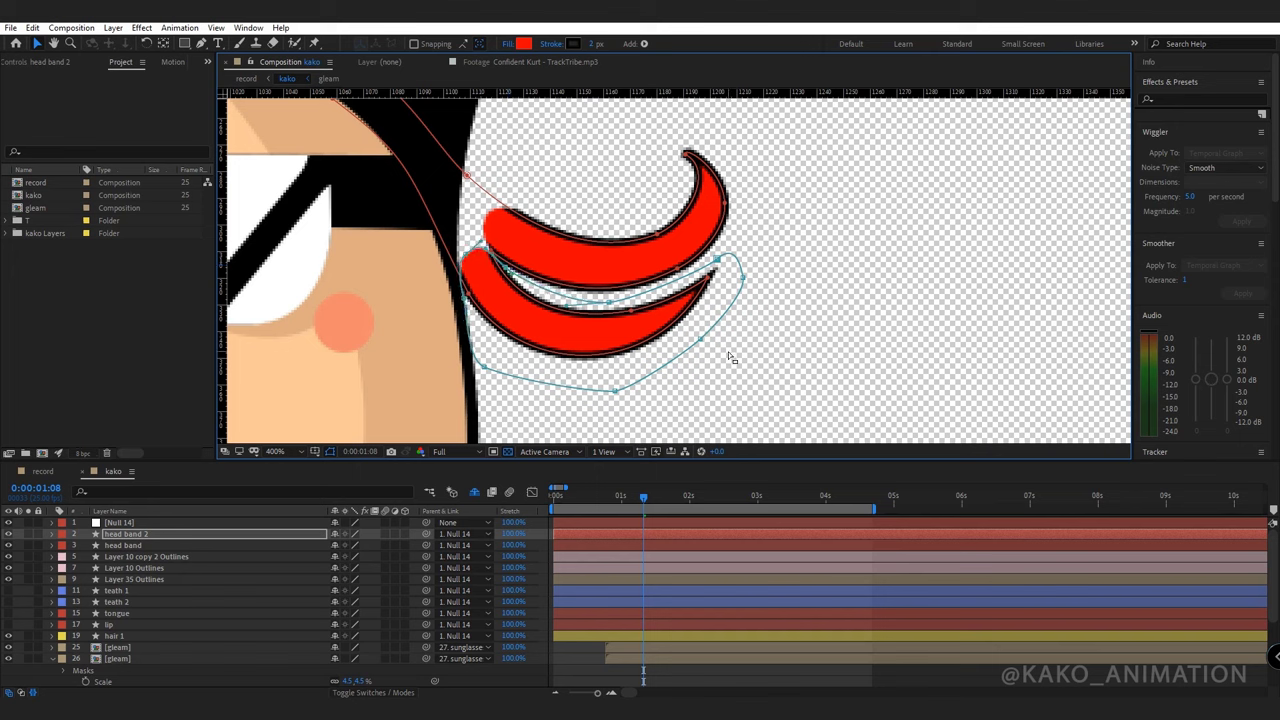
pyautogui.click(888, 335)
# Duplicate head band 2 and set the copy's Mask 1 mode to Subtract.
pyautogui.click(139, 533)
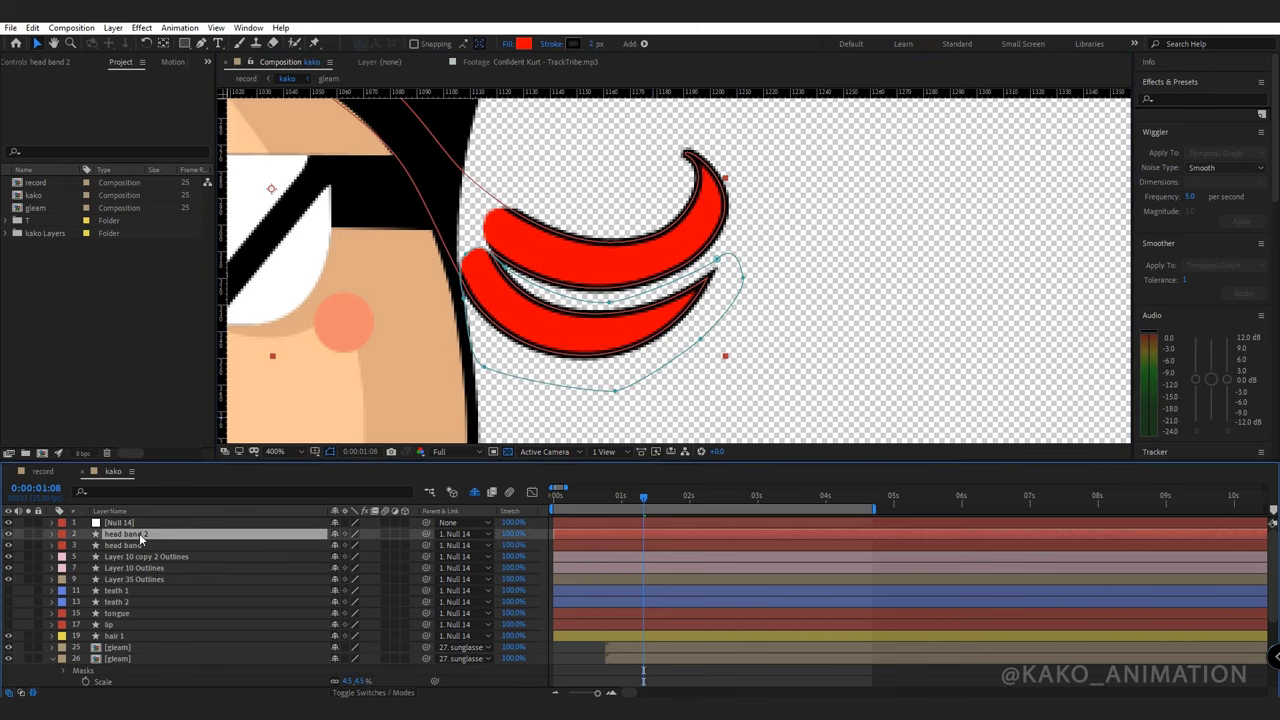
pyautogui.hotkey('ctrl', 'd')
pyautogui.click(52, 534)
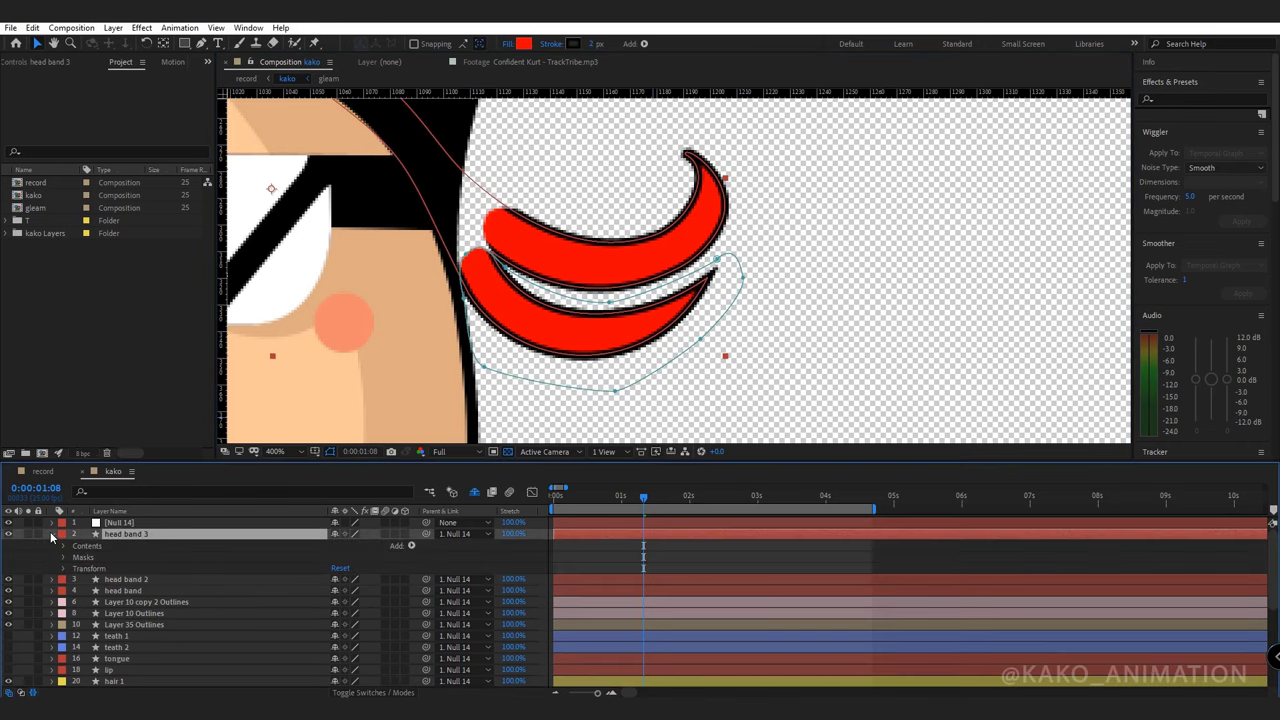
pyautogui.click(63, 557)
pyautogui.click(352, 568)
pyautogui.click(363, 613)
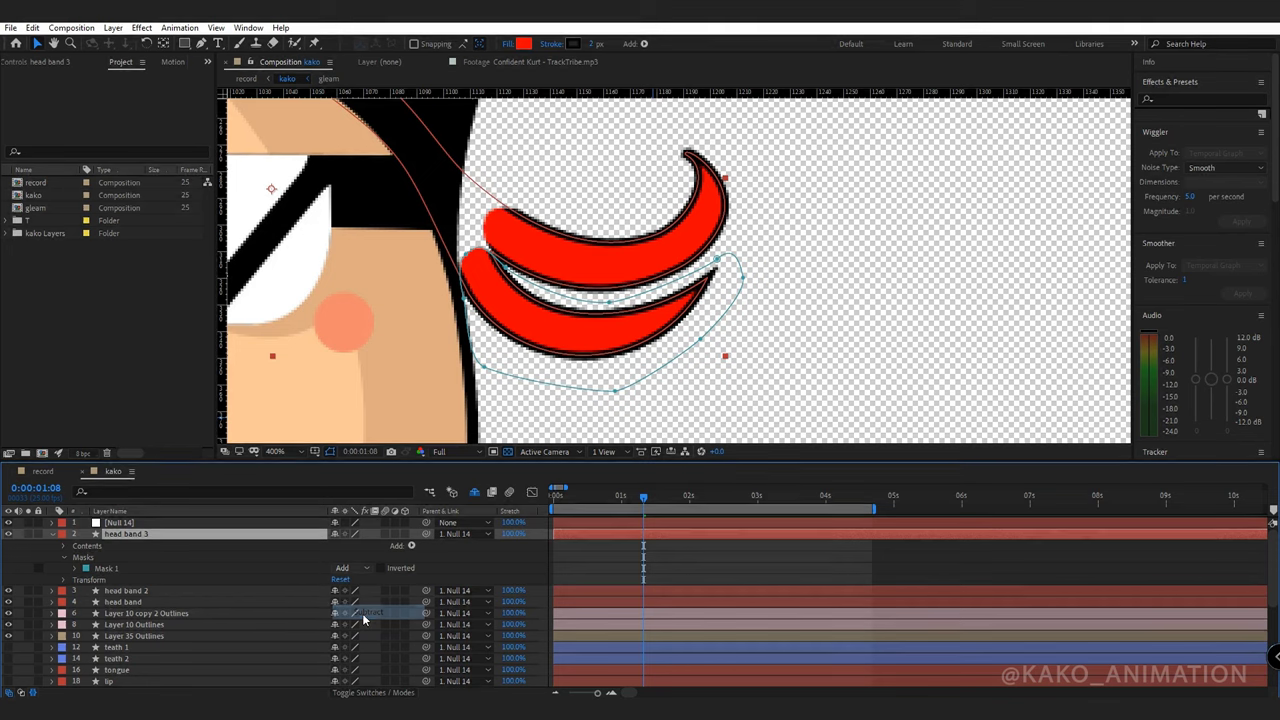
# Pull the upper mask points of head band 3 upward so the subtracting mask also encloses the upper ribbon tail.
pyautogui.click(571, 298)
pyautogui.moveTo(581, 301); pyautogui.dragTo(610, 303)
pyautogui.click(466, 257)
pyautogui.moveTo(466, 256); pyautogui.dragTo(542, 167)
pyautogui.moveTo(609, 302); pyautogui.dragTo(614, 192)
pyautogui.moveTo(717, 259); pyautogui.dragTo(701, 113)
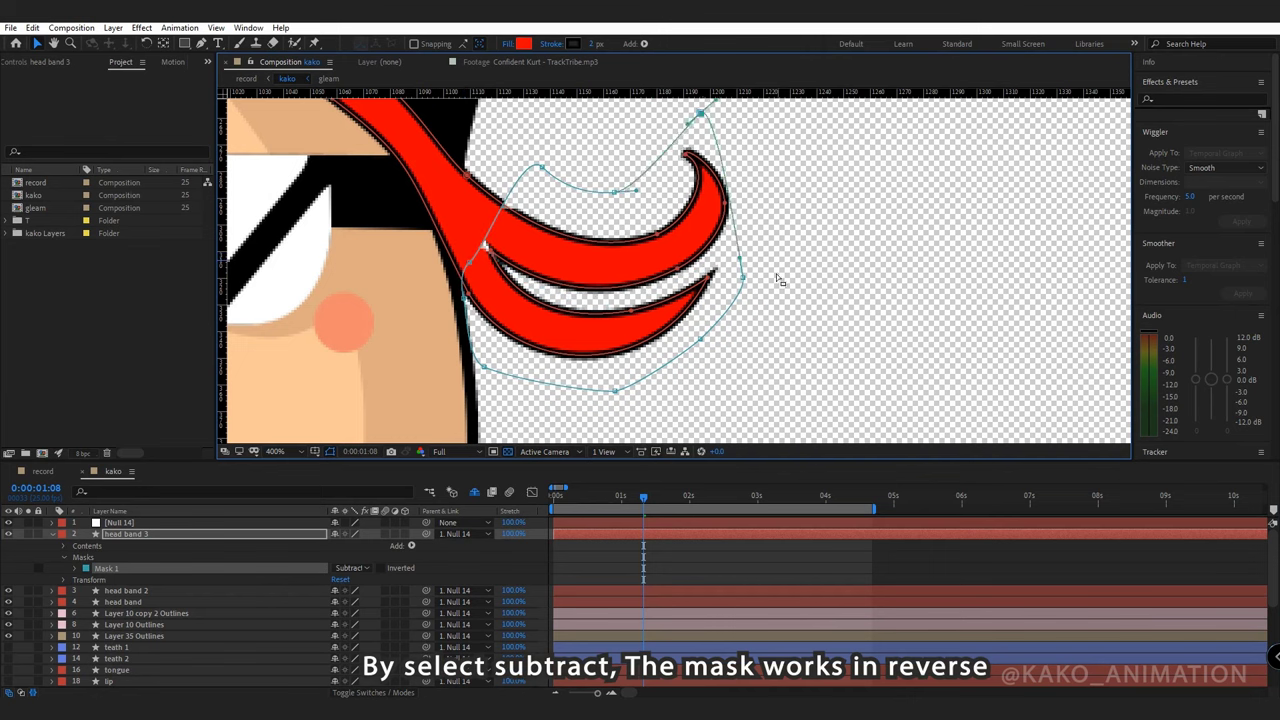
# Refine the outer, lower and knot-side points of head band 3's mask so it cuts both tails off at the knot.
pyautogui.moveTo(743, 277); pyautogui.dragTo(776, 270)
pyautogui.click(469, 262)
pyautogui.moveTo(484, 366); pyautogui.dragTo(487, 340)
pyautogui.moveTo(490, 254); pyautogui.dragTo(461, 281)
pyautogui.moveTo(542, 168); pyautogui.dragTo(512, 211)
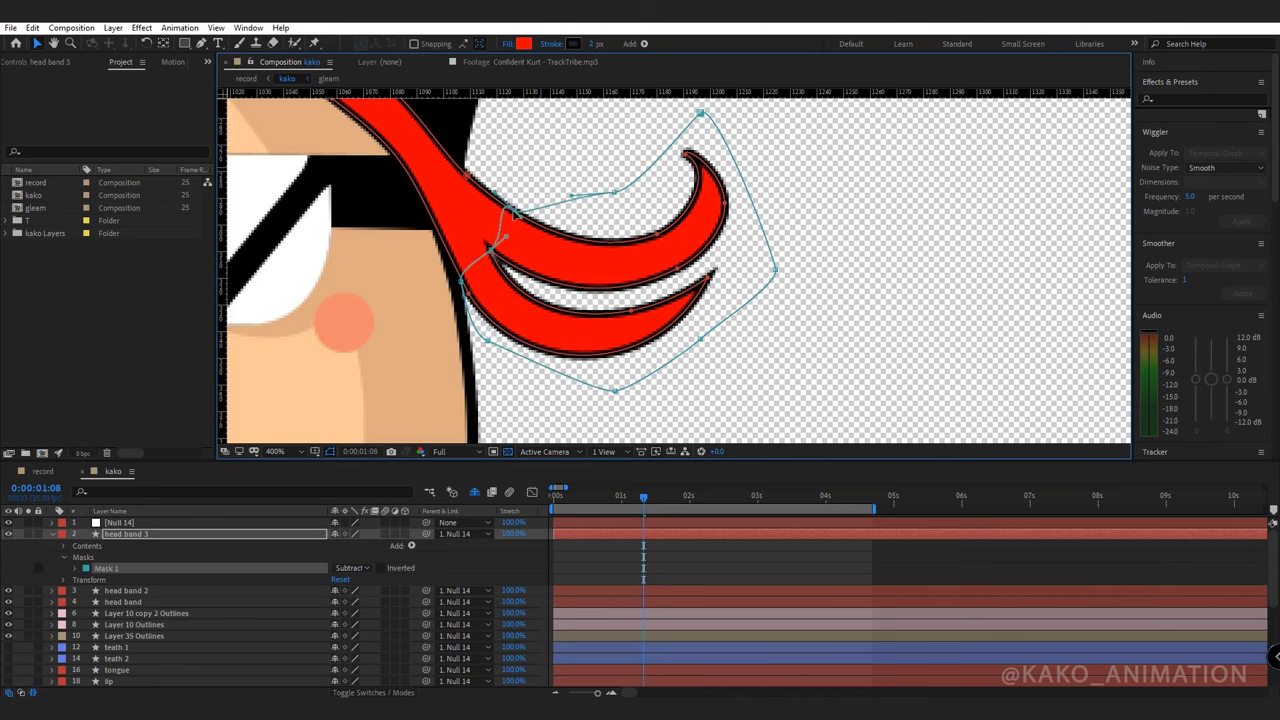
pyautogui.moveTo(454, 258); pyautogui.dragTo(488, 248)
pyautogui.click(840, 235)
pyautogui.click(840, 236)
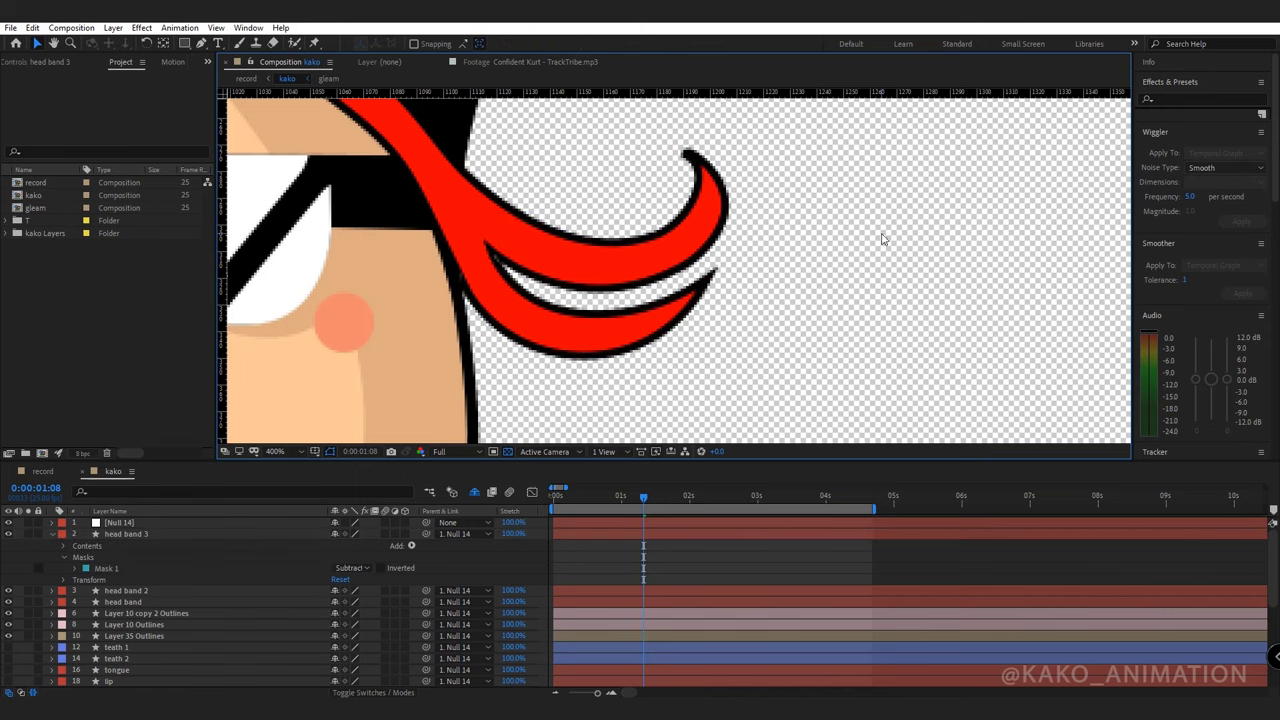
# Place three Puppet pins along the upper ribbon tail on the head band layer, from the knot to the curled tip.
pyautogui.scroll(-1, 660, 300)
pyautogui.click(140, 602)
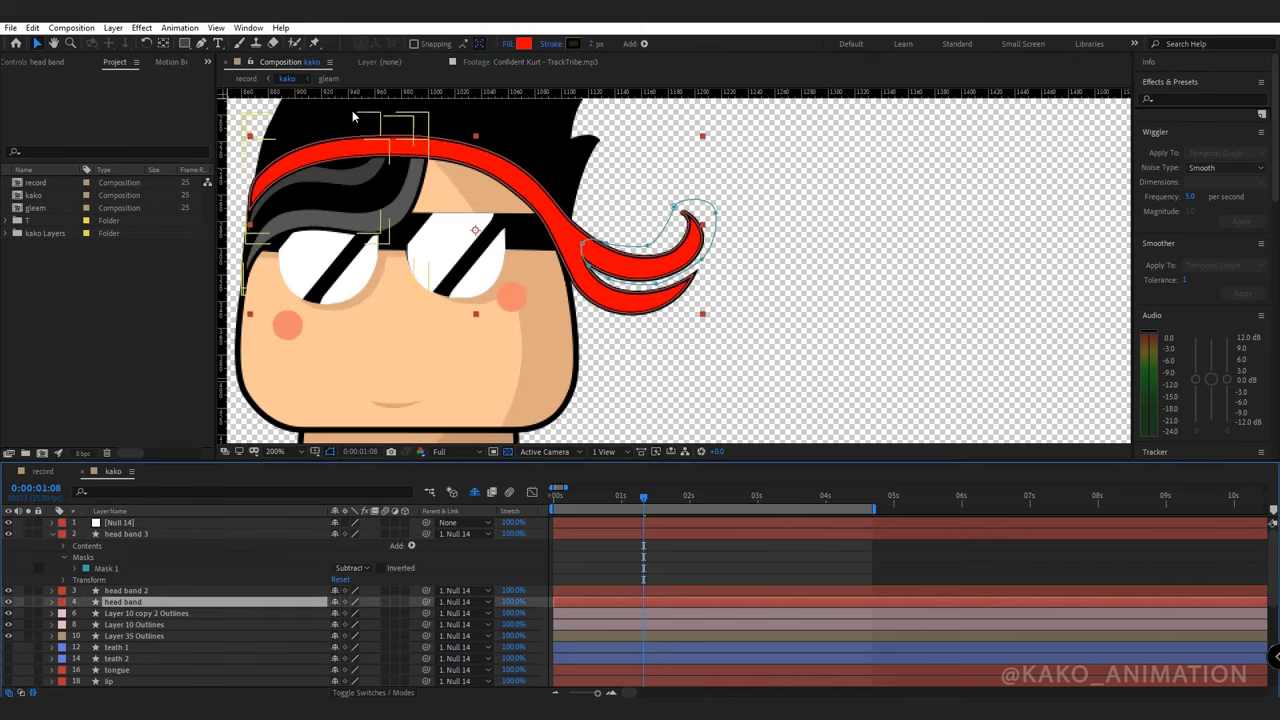
pyautogui.click(315, 44)
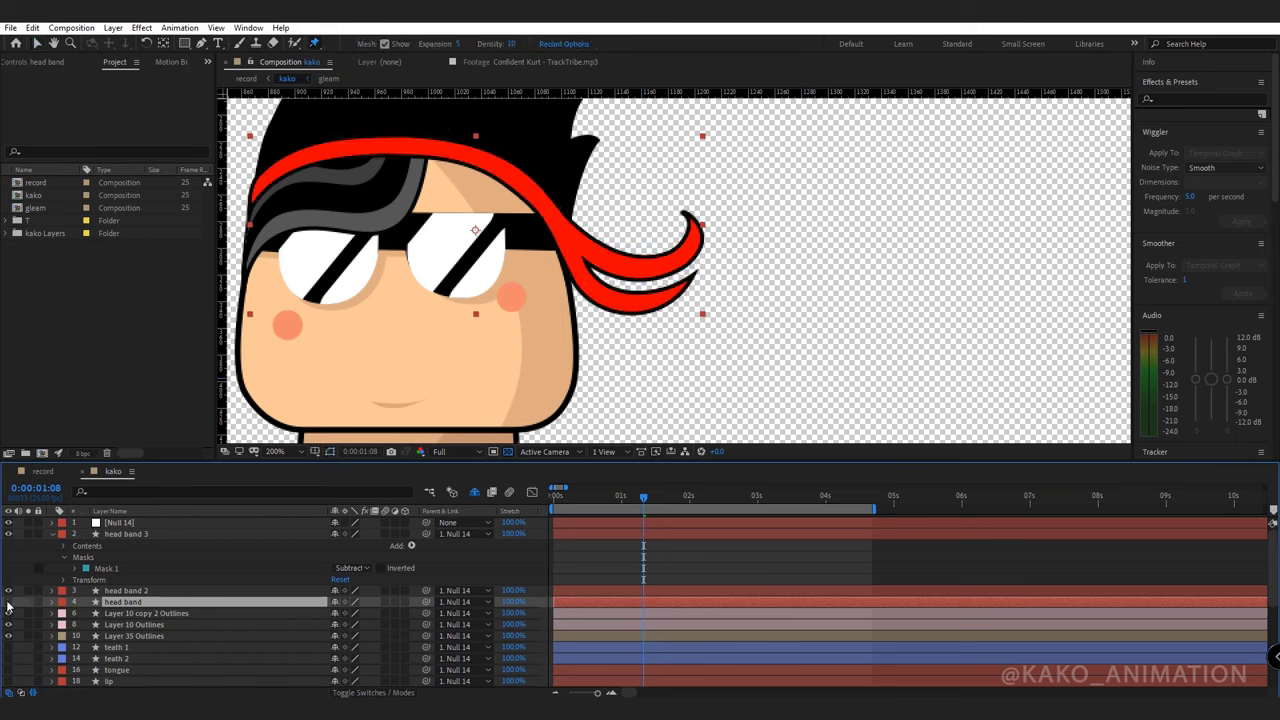
pyautogui.click(594, 251)
pyautogui.click(652, 268)
pyautogui.click(695, 230)
pyautogui.click(167, 597)
# Run the AFPHairRig_03_51 script on the pinned head band layer with PuppetPins and layers renamed to head 1.
pyautogui.click(248, 28)
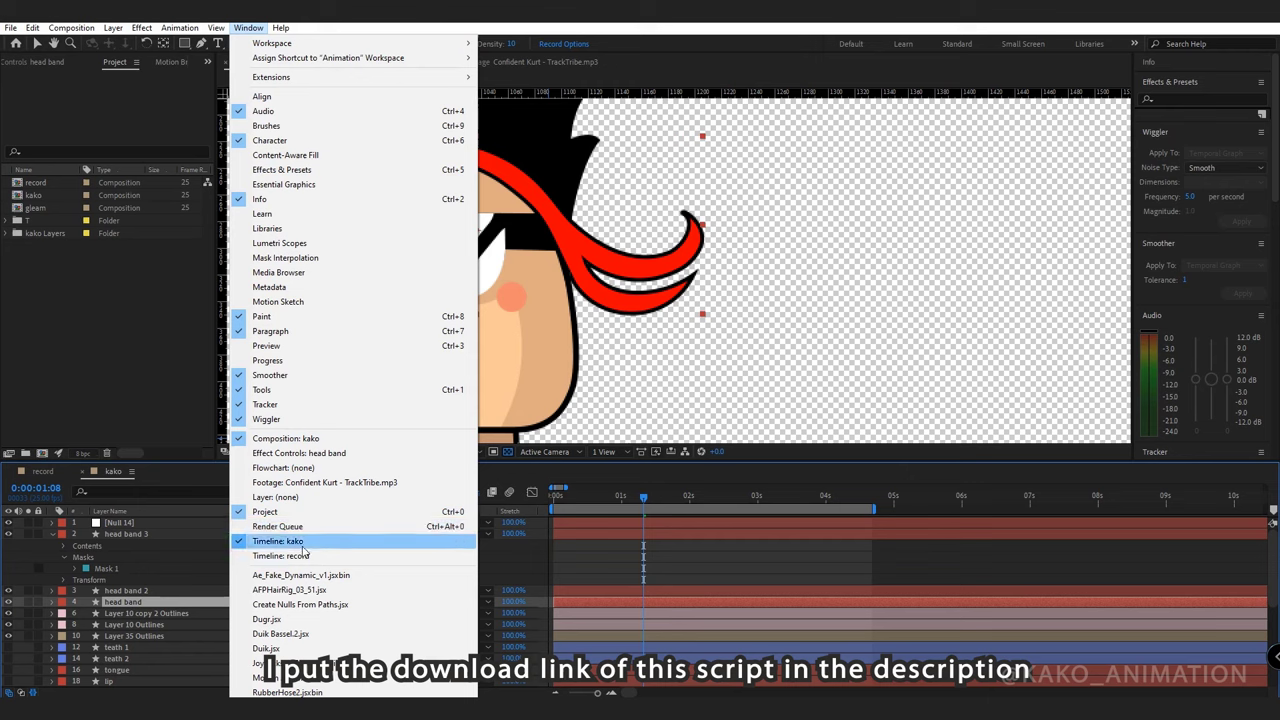
pyautogui.click(284, 589)
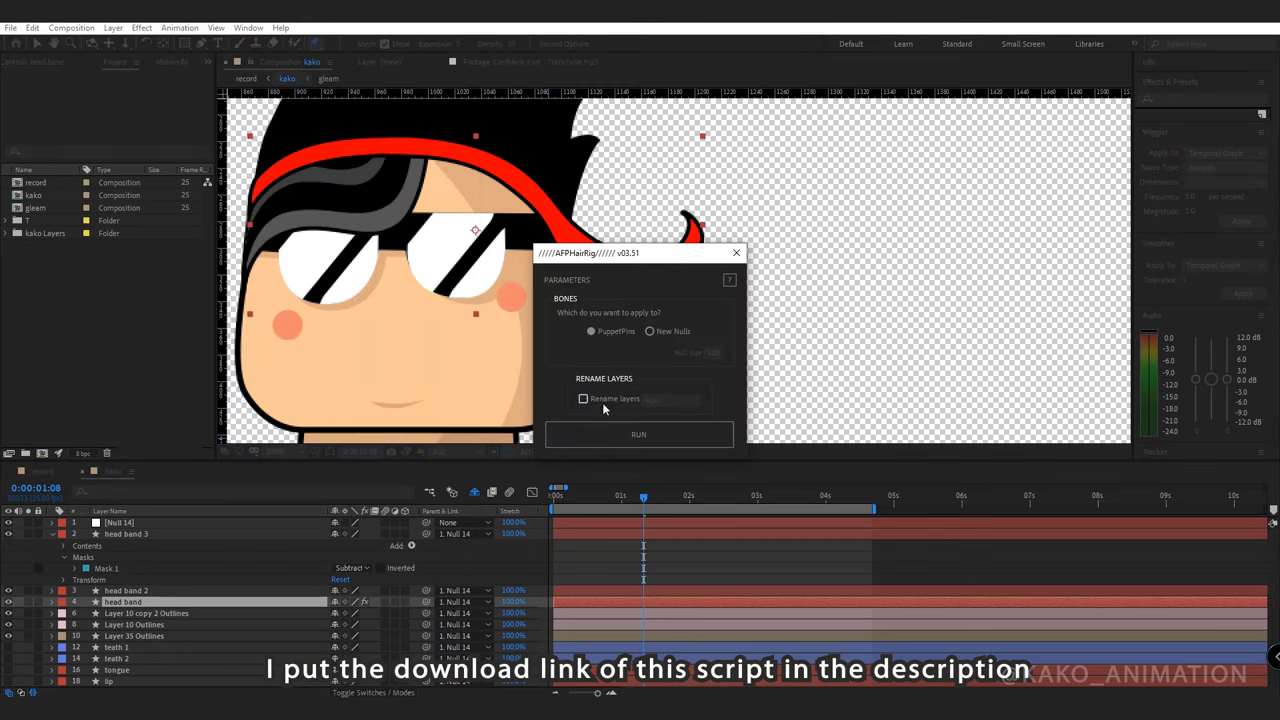
pyautogui.click(602, 400)
pyautogui.write('head 1')
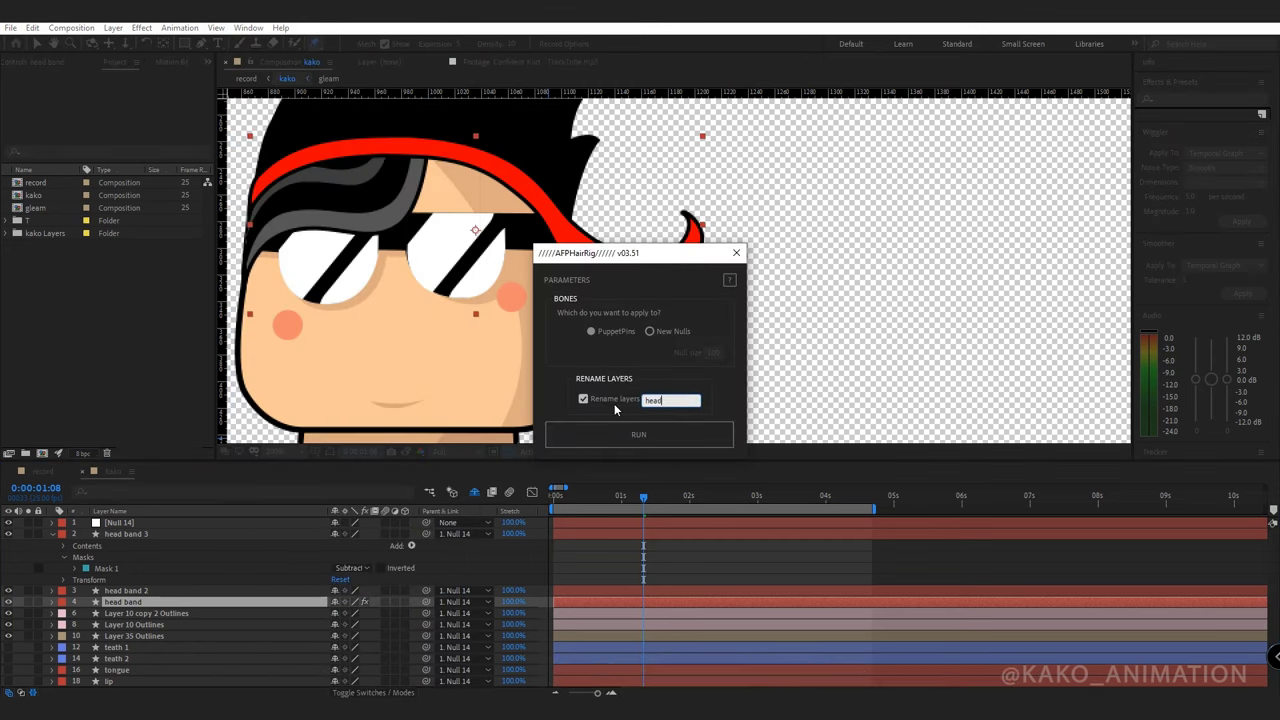
pyautogui.click(632, 435)
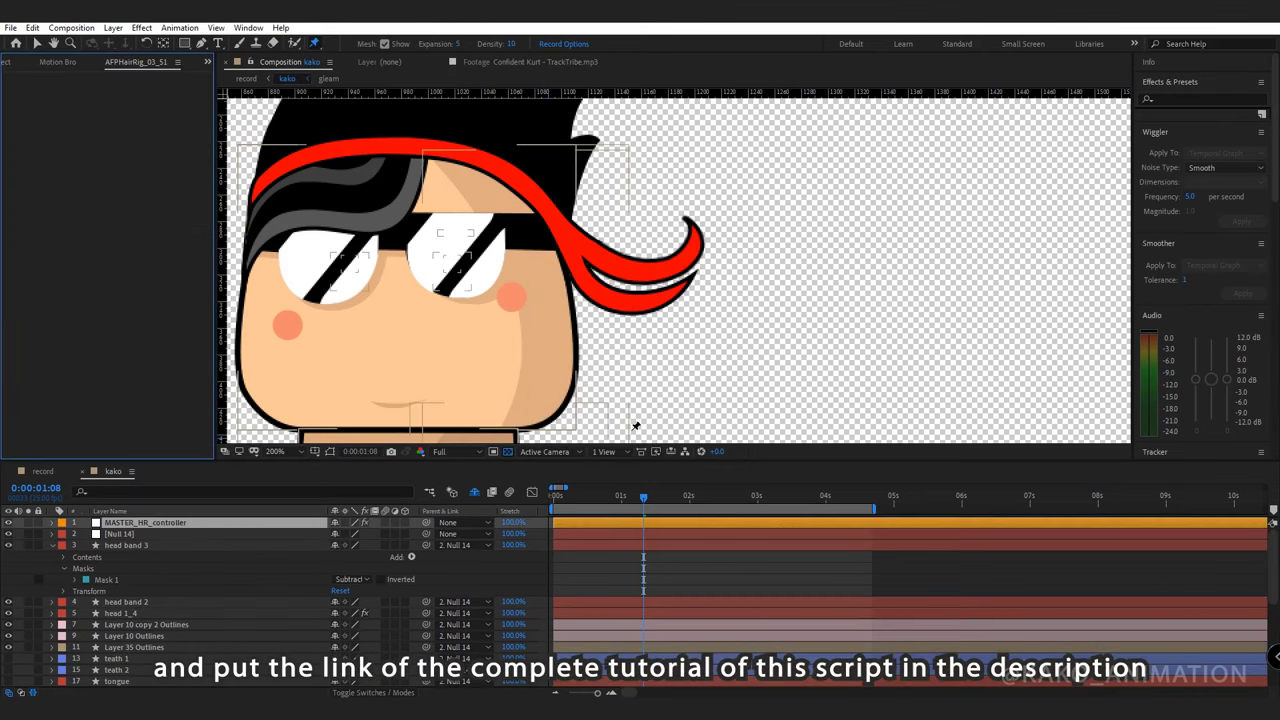
# Close the AFPHairRig script panel and show the effect controls of the head 1_4 layer.
pyautogui.click(120, 613)
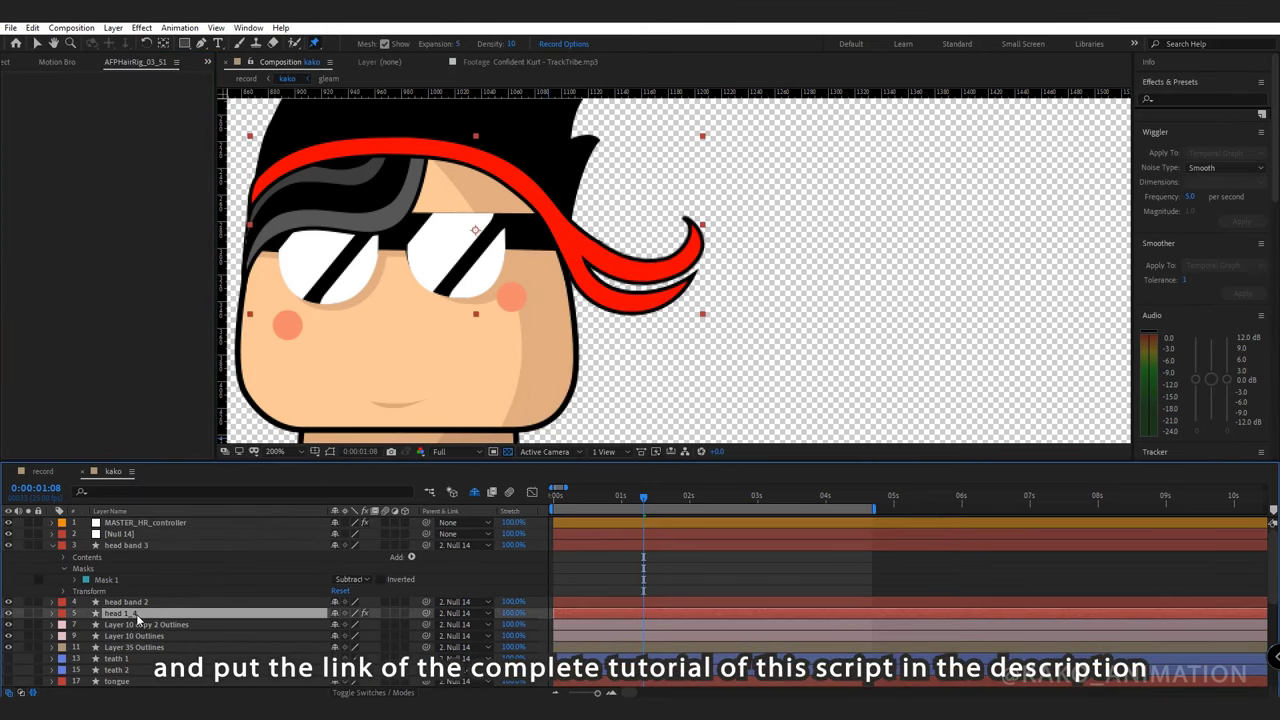
pyautogui.click(207, 62)
pyautogui.rightClick(146, 63)
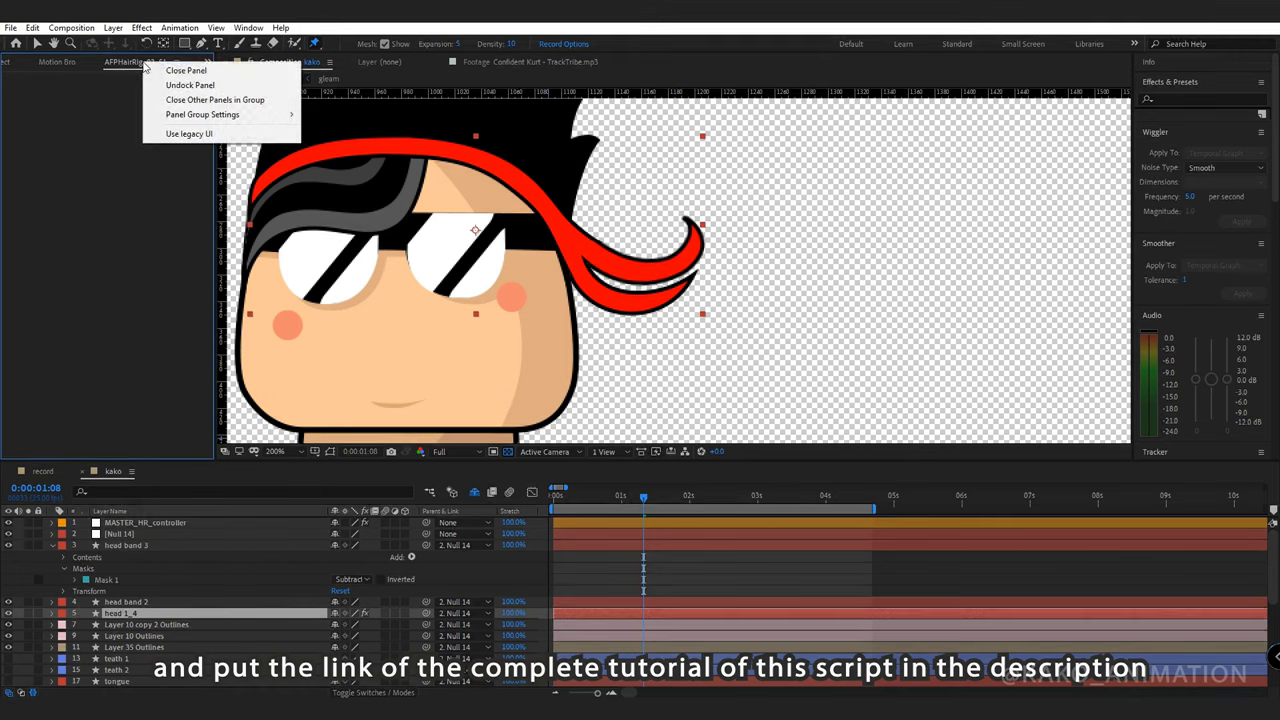
pyautogui.click(186, 70)
pyautogui.click(206, 64)
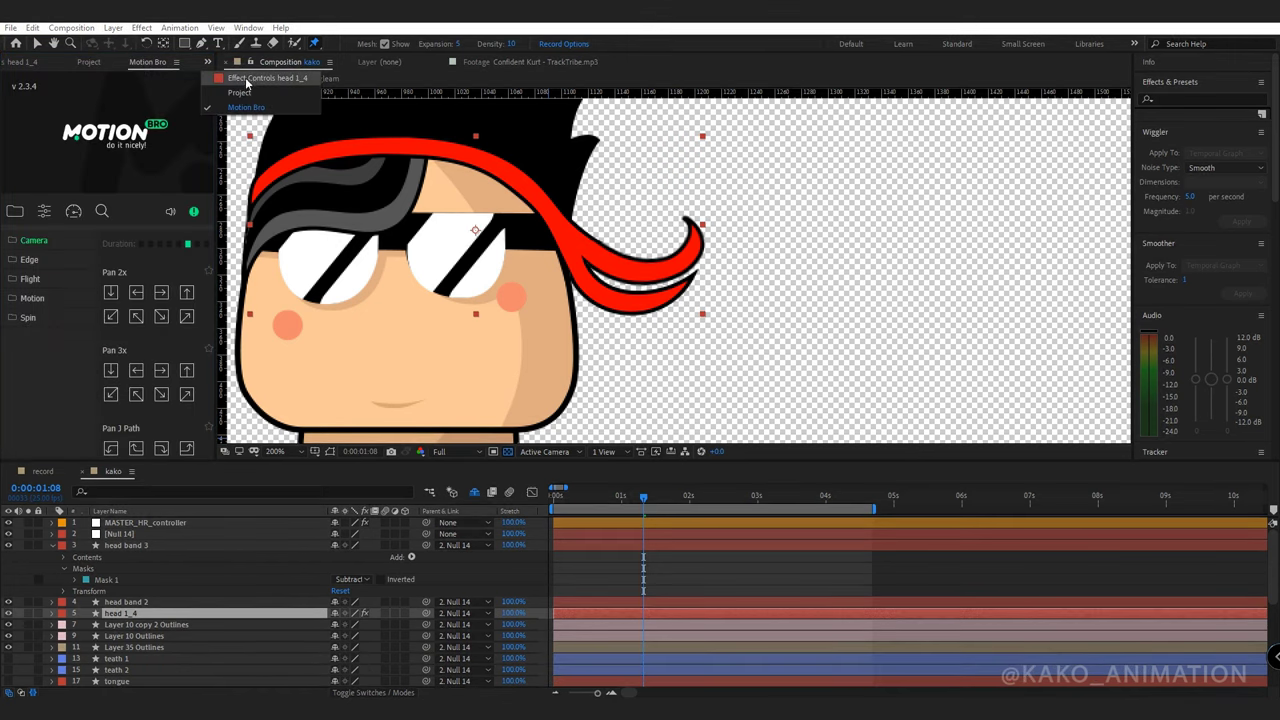
pyautogui.click(242, 79)
# Set head 1_4's Amp to 4, Freq to 0.8, Delay to 1.2 and layerIndex to 8.
pyautogui.click(126, 146)
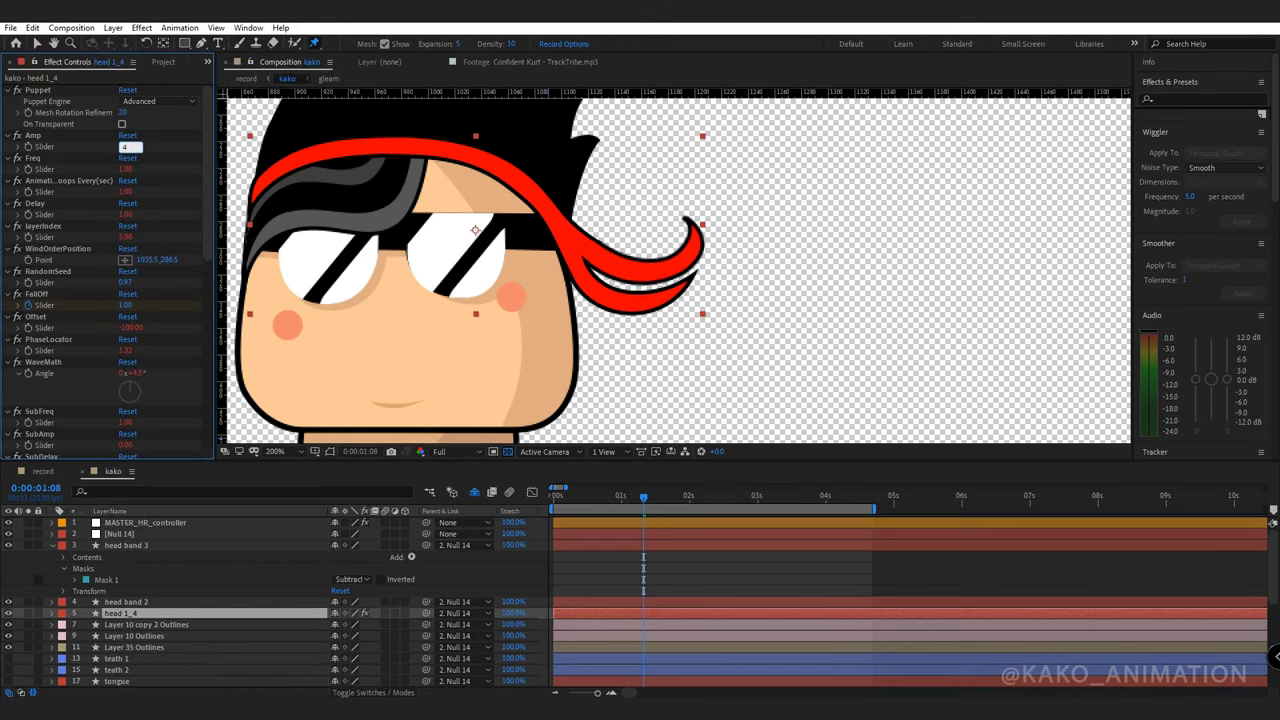
pyautogui.press('Tab')
pyautogui.write('0')
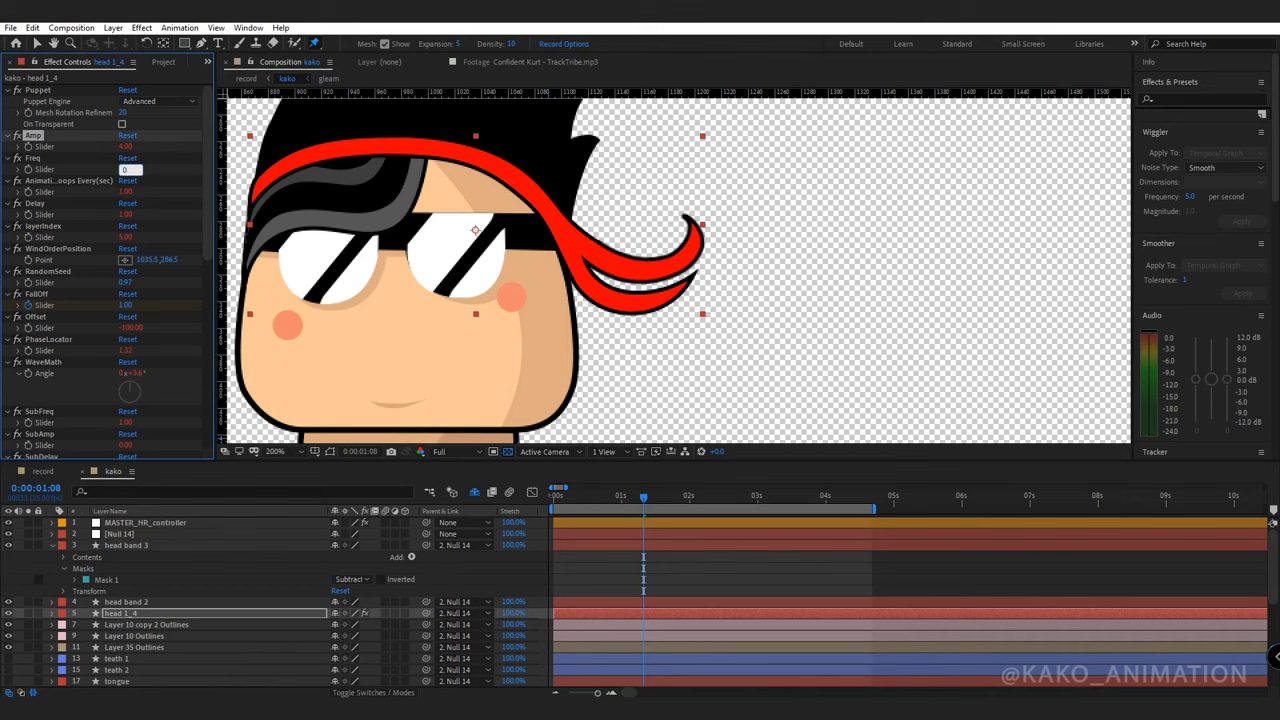
pyautogui.write('.8')
pyautogui.press('Return')
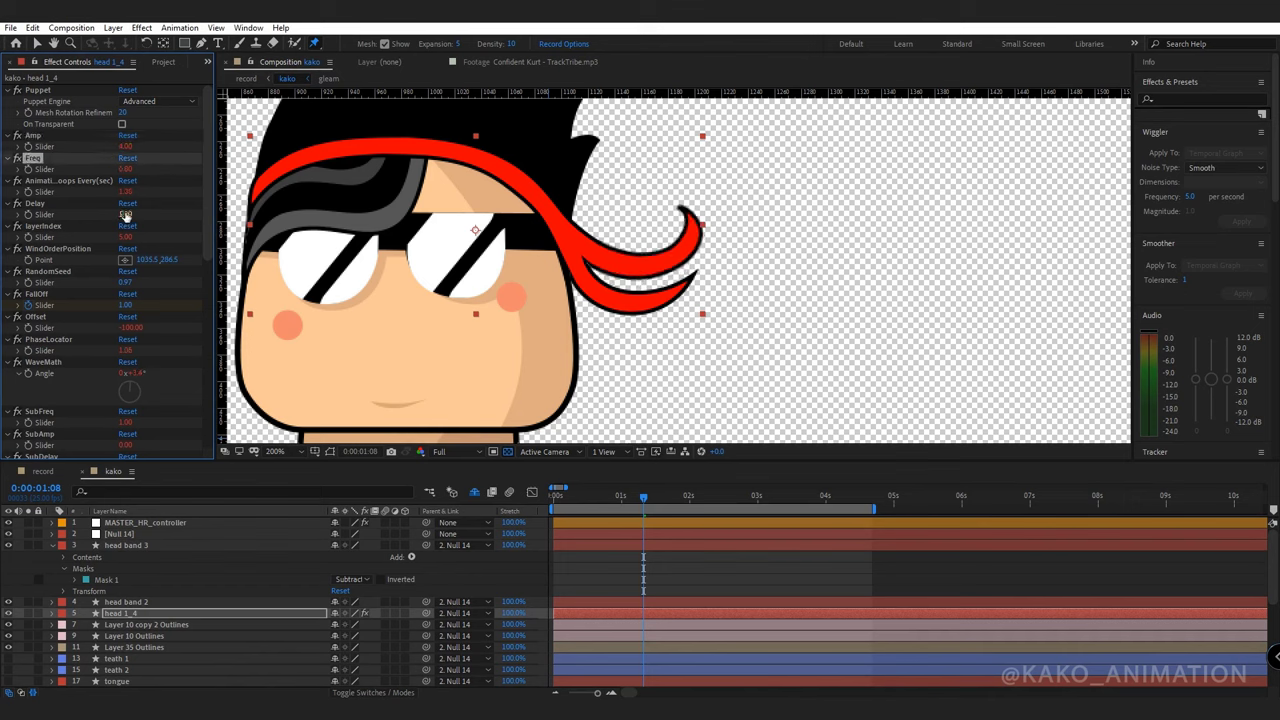
pyautogui.press('Return')
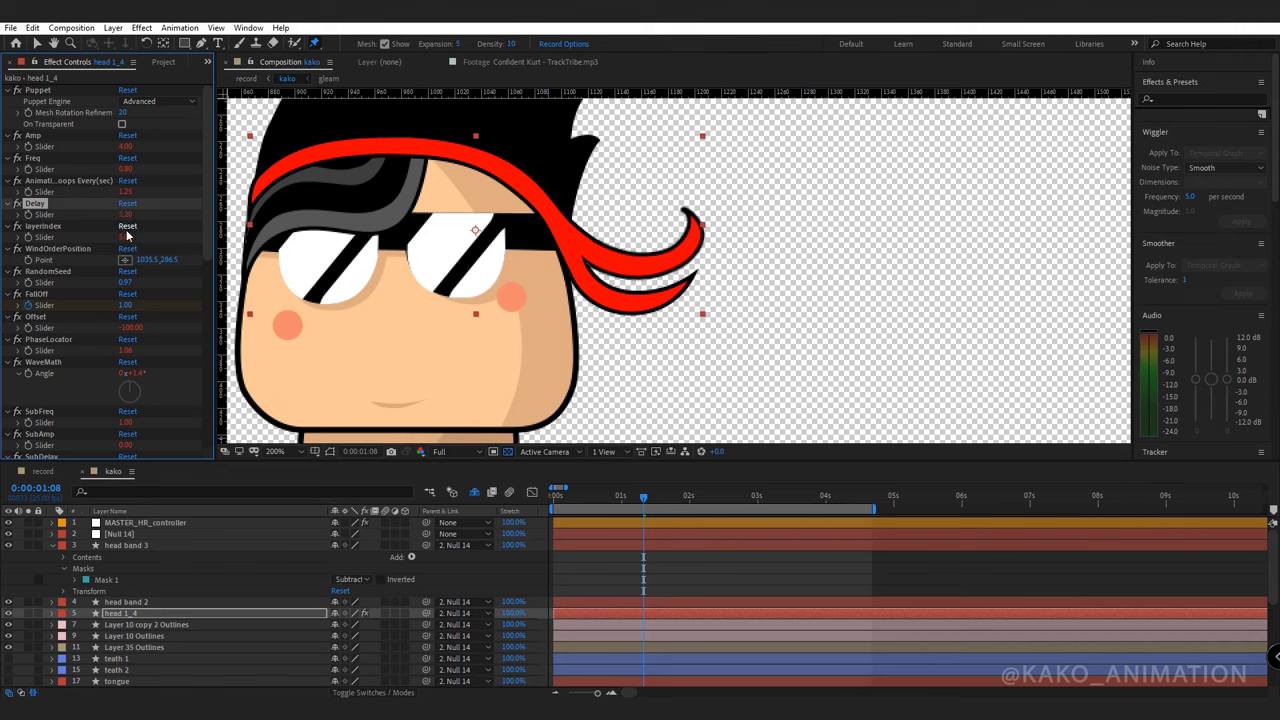
pyautogui.press('Return')
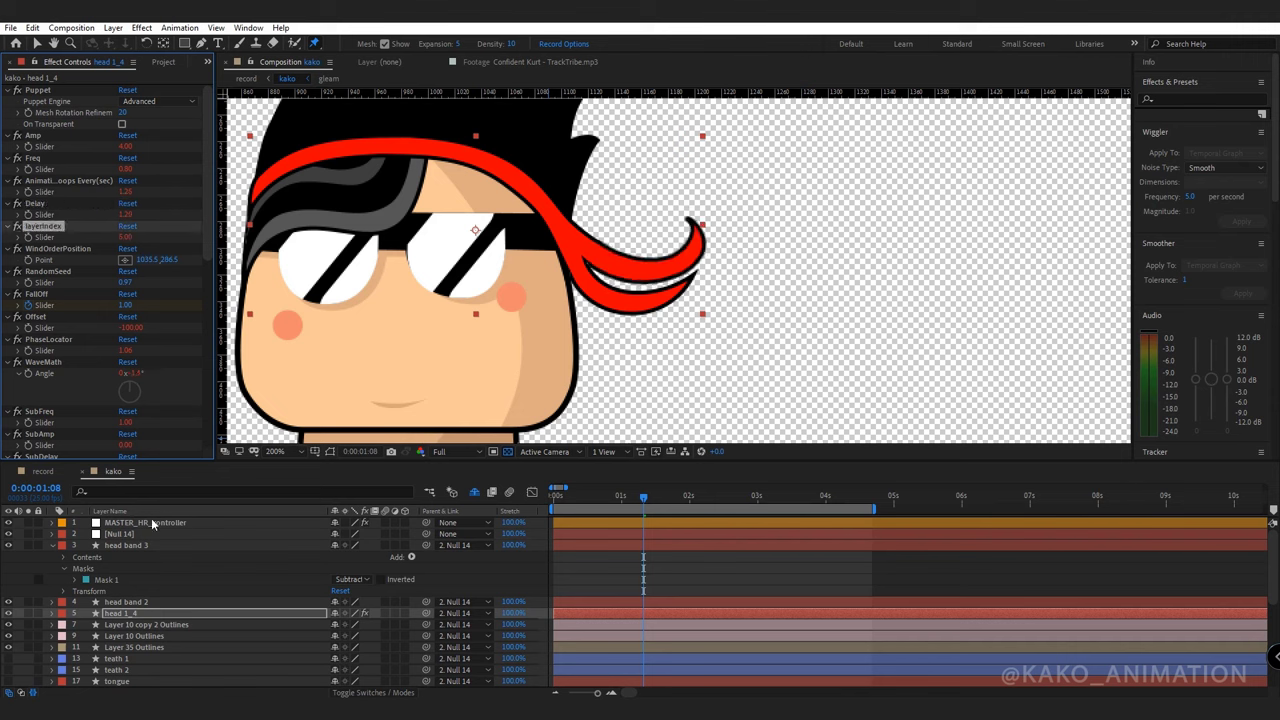
# Set masterSubFreq to 0.8 and masterSubDelay to 1.2 on MASTER_HR_controller, and preview the ribbon motion.
pyautogui.click(121, 524)
pyautogui.moveTo(202, 274); pyautogui.dragTo(204, 358)
pyautogui.click(125, 358)
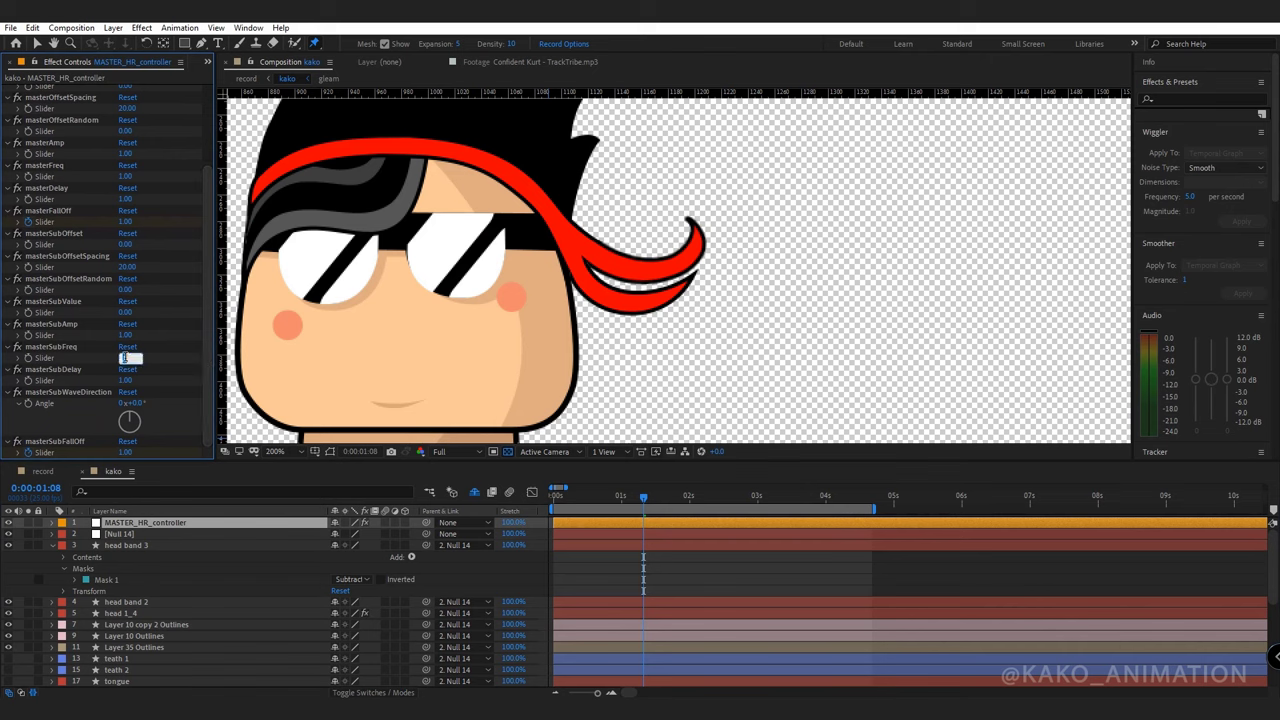
pyautogui.press('Return')
pyautogui.click(125, 380)
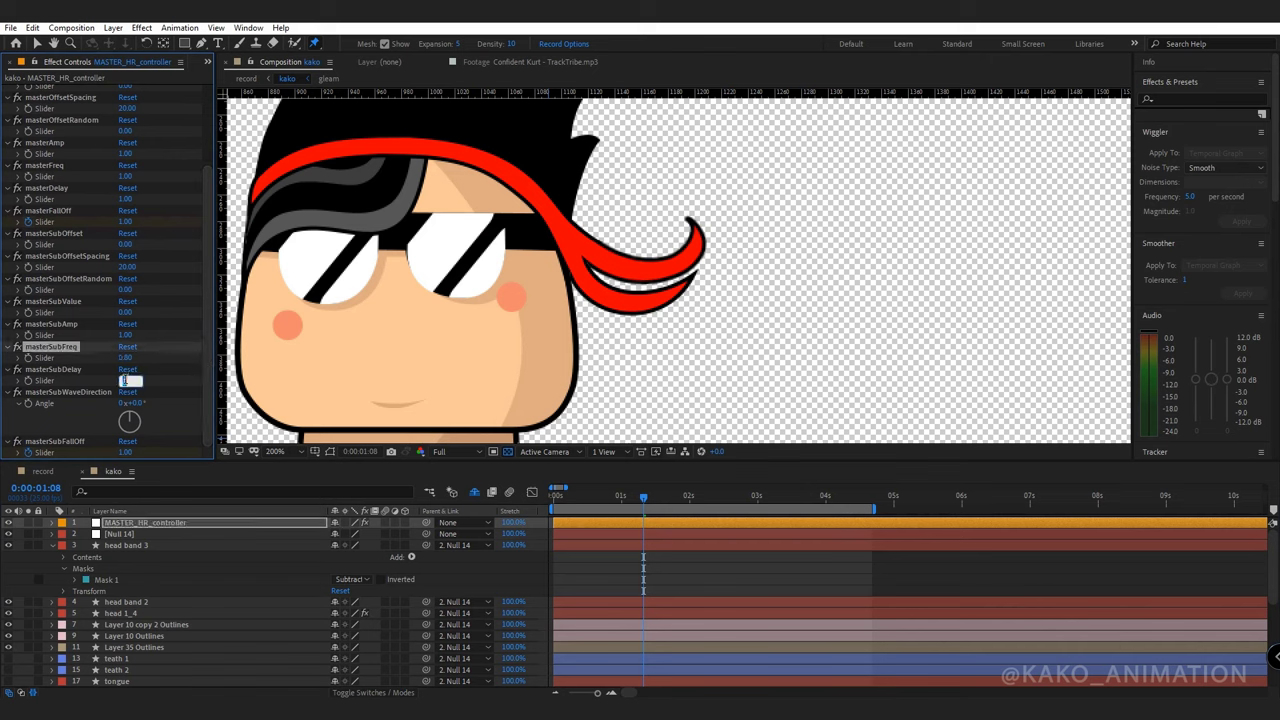
pyautogui.write('1.2')
pyautogui.press('Return')
pyautogui.press('space')
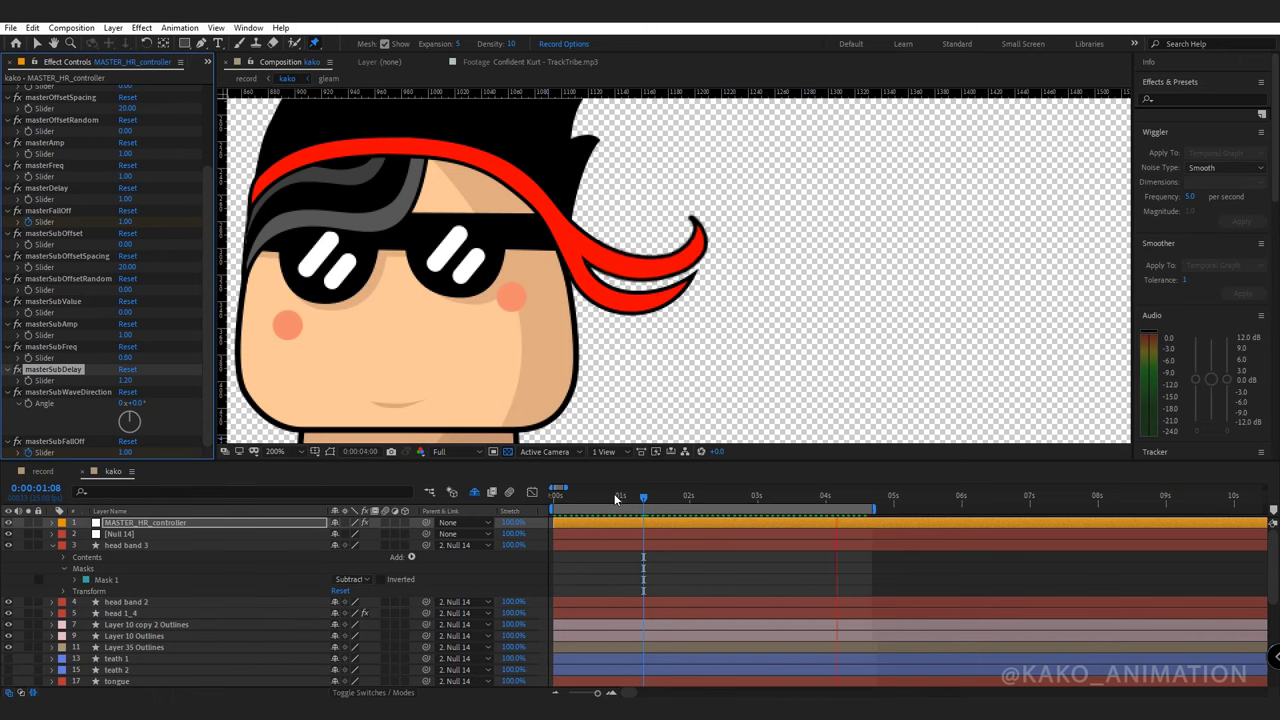
pyautogui.press('space')
# Move head 1_4's mask point near the curled tail tip slightly outward, and preview the moving tail against the mask.
pyautogui.click(174, 611)
pyautogui.click(52, 612)
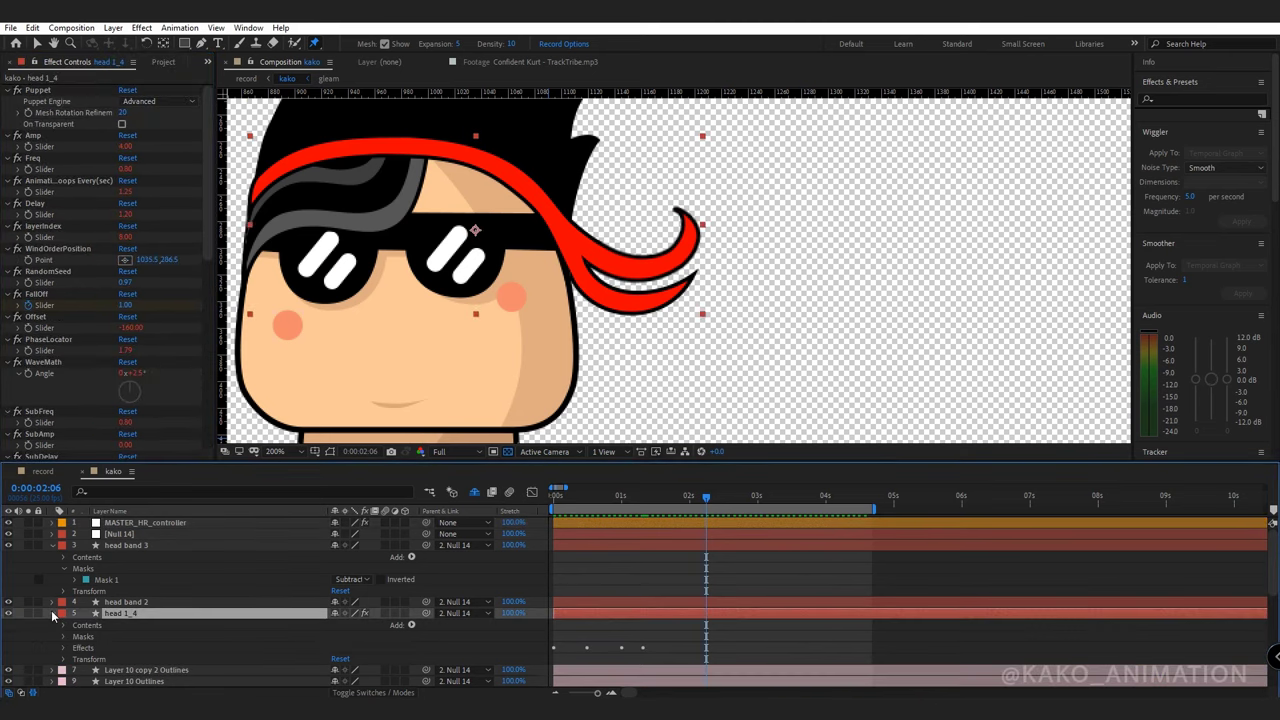
pyautogui.click(84, 636)
pyautogui.press('v')
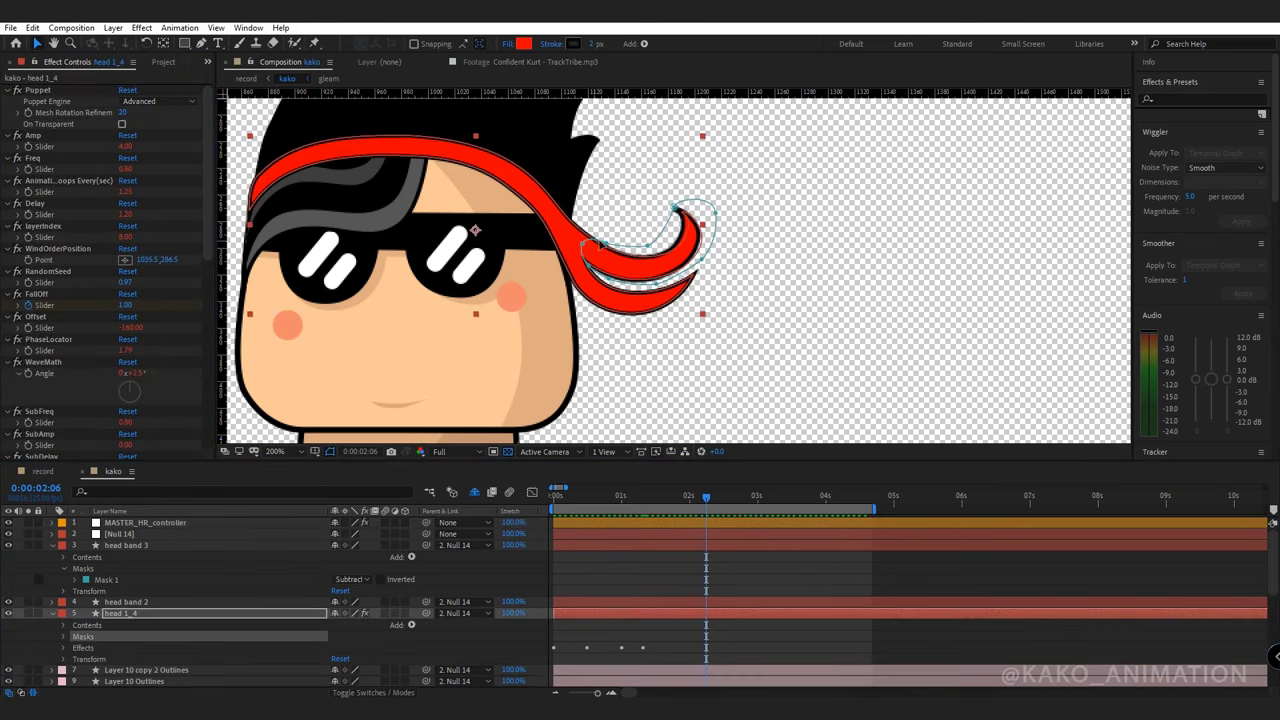
pyautogui.click(606, 243)
pyautogui.moveTo(677, 209); pyautogui.dragTo(672, 209)
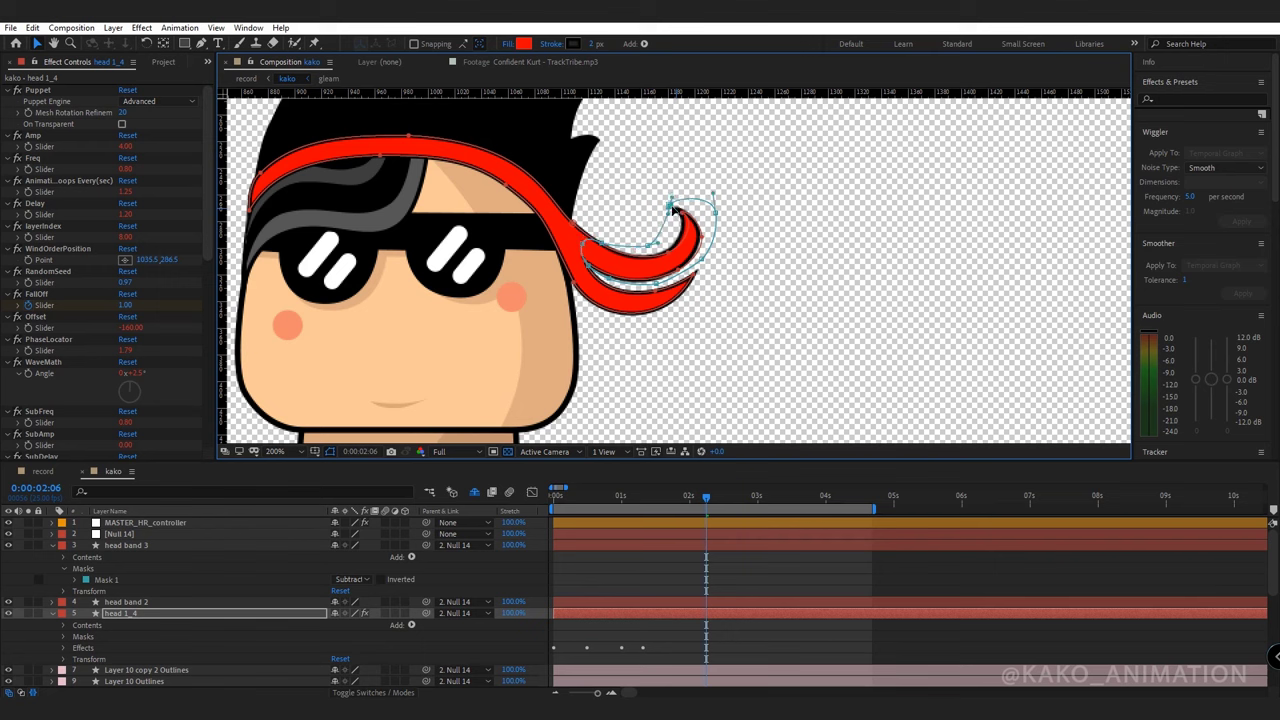
pyautogui.press('space')
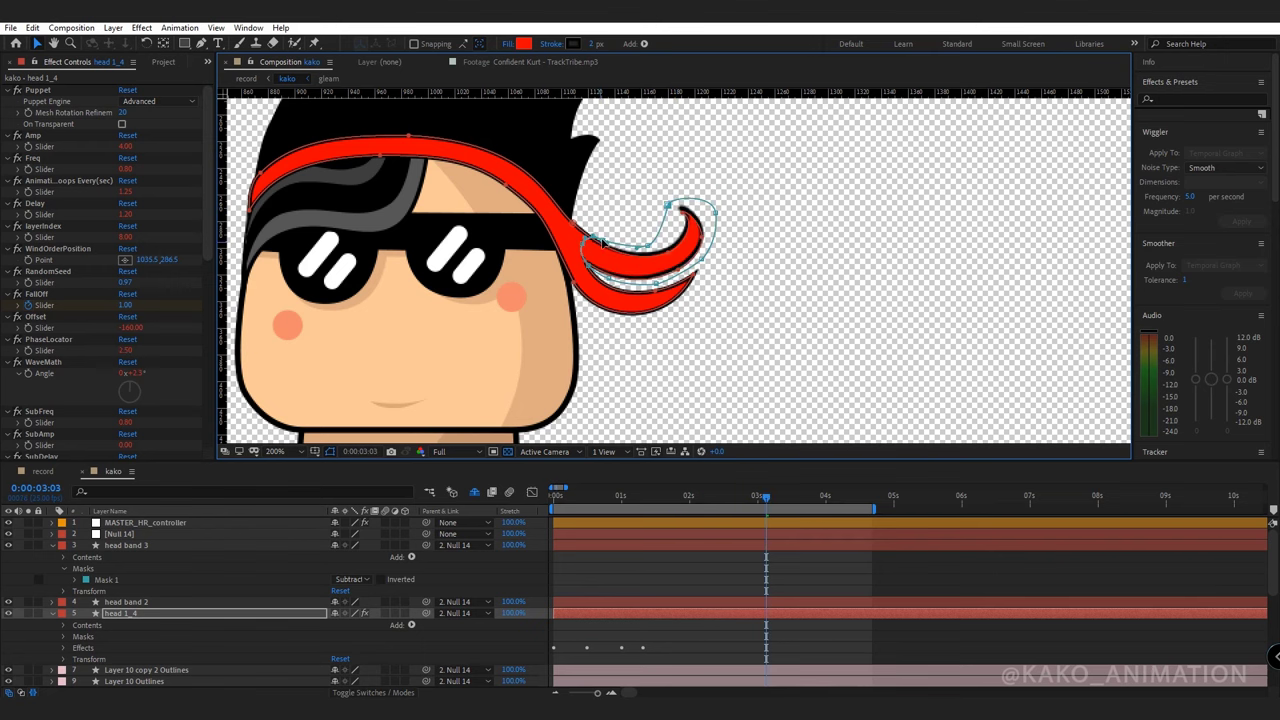
pyautogui.press('space')
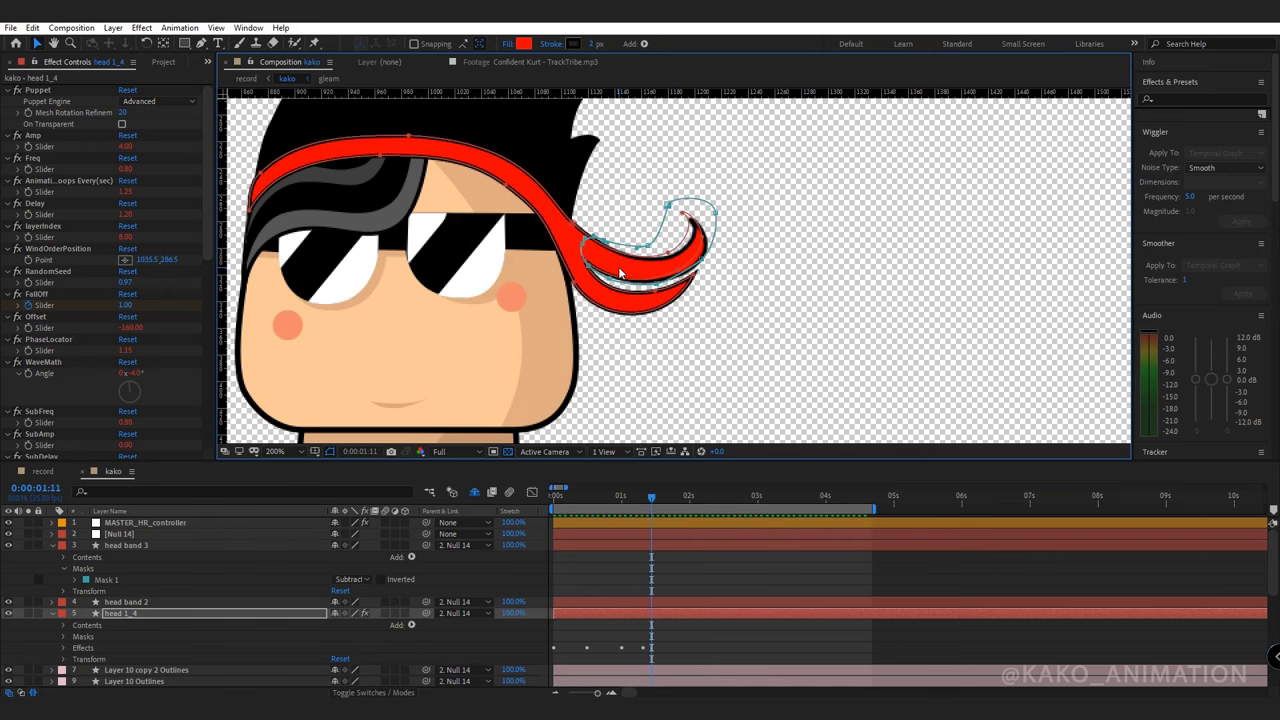
# Place three Puppet pins along the lower ribbon tail on head band 2, from the knot to the tip.
pyautogui.click(200, 546)
pyautogui.click(130, 602)
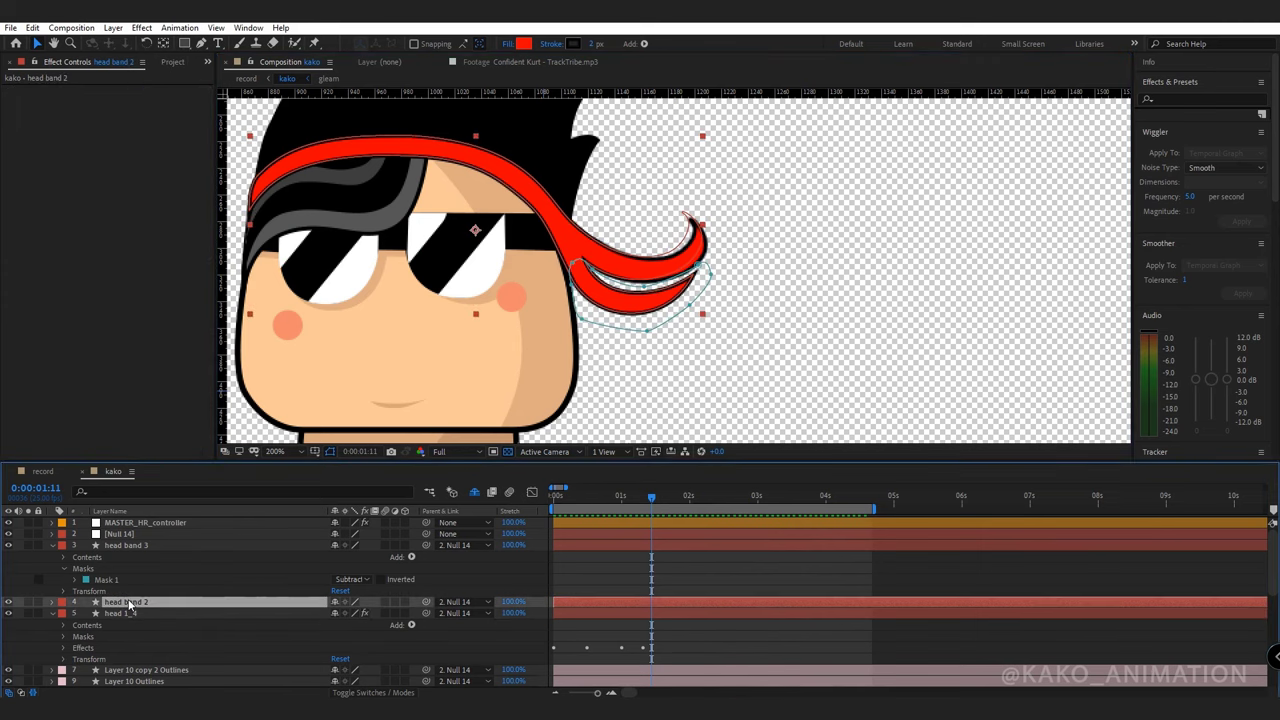
pyautogui.click(313, 44)
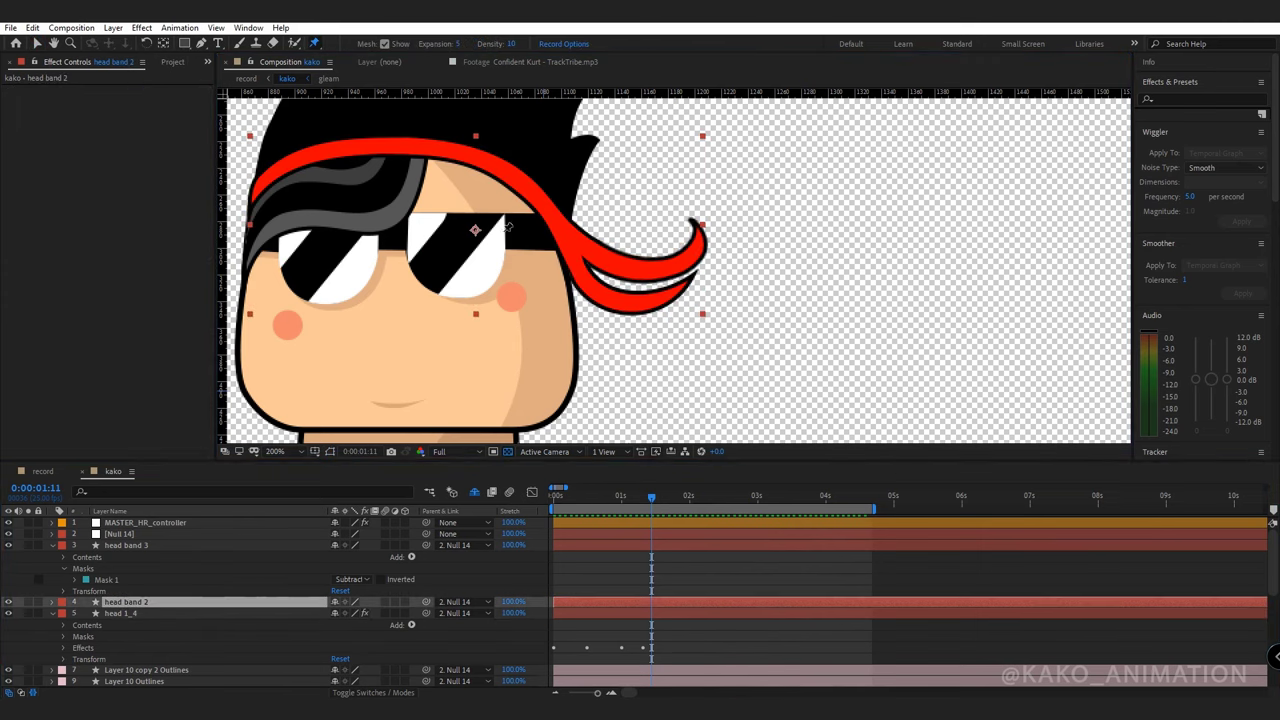
pyautogui.click(580, 272)
pyautogui.click(627, 307)
pyautogui.click(689, 287)
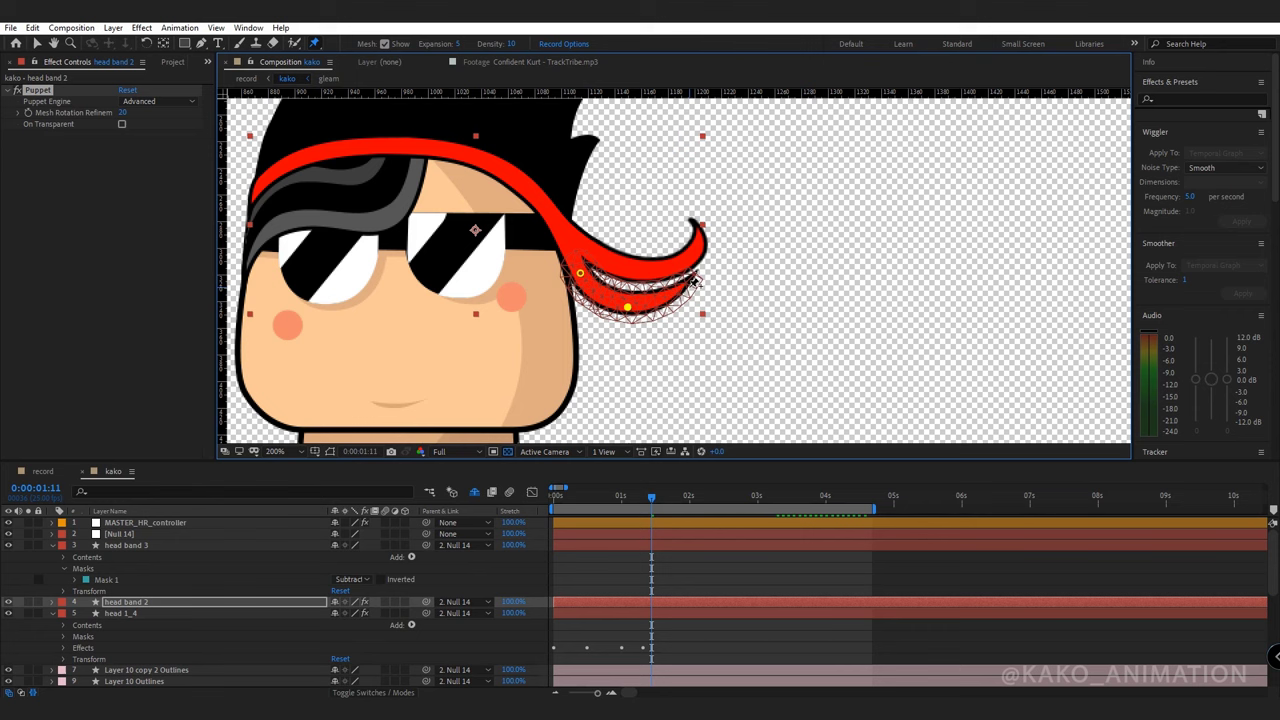
# Run the AFPHairRig_03_51 script on head band 2 with PuppetPins and layers renamed to head 2.
pyautogui.click(248, 27)
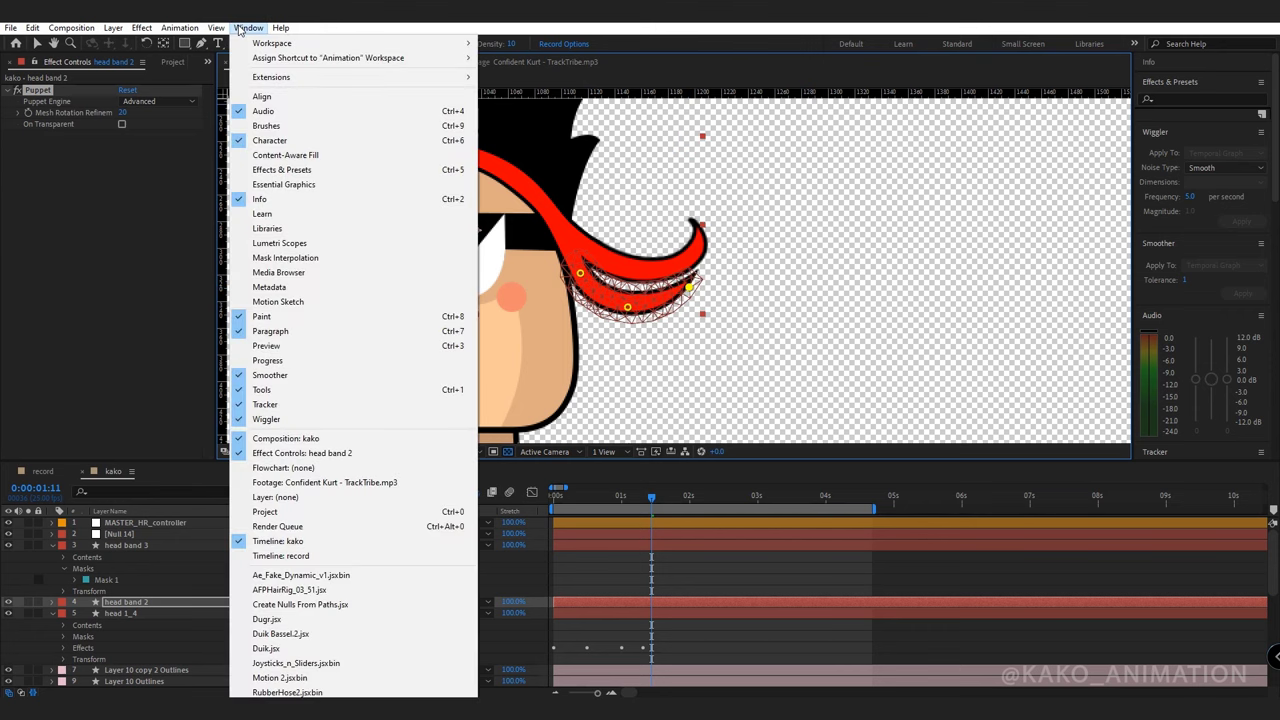
pyautogui.click(335, 589)
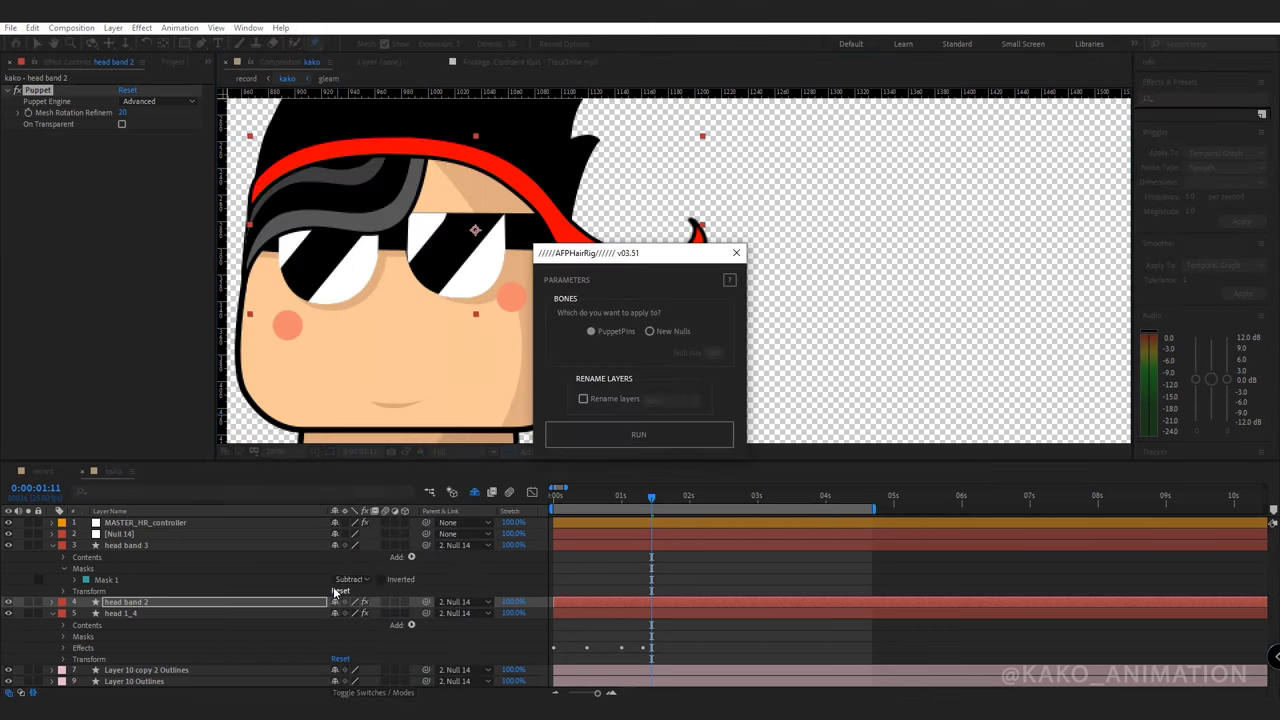
pyautogui.click(584, 399)
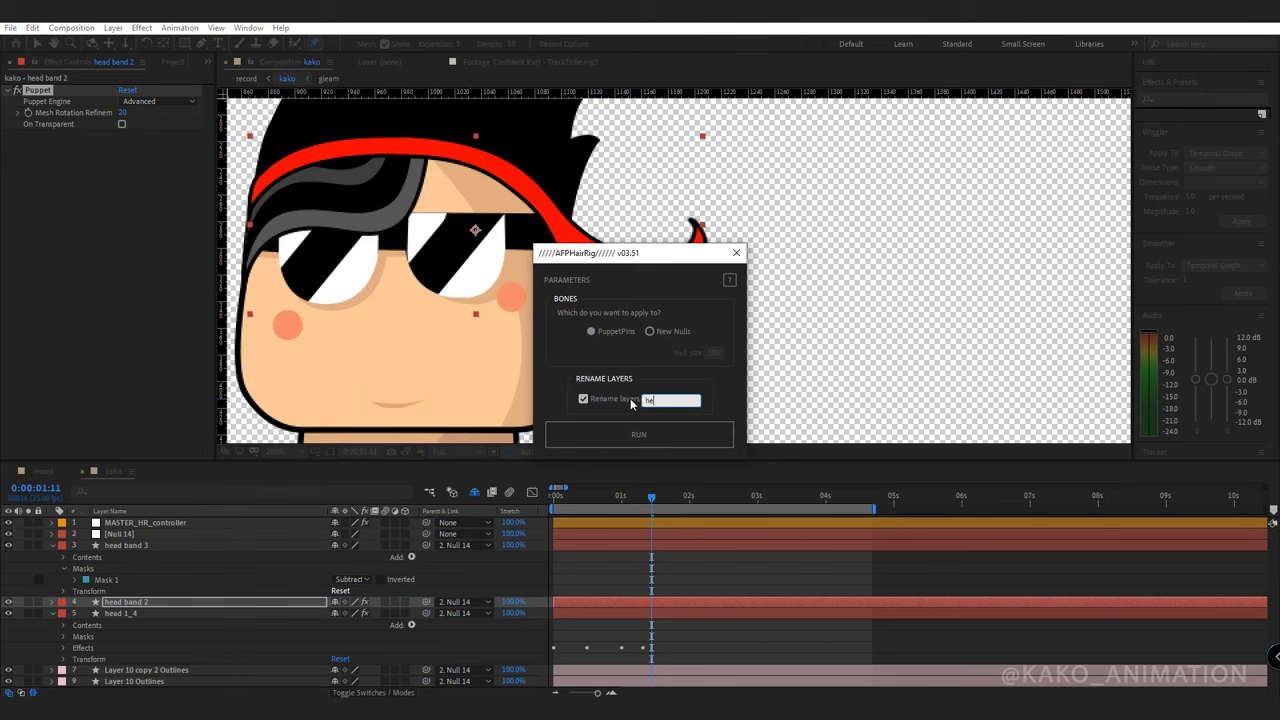
pyautogui.click(639, 434)
# Close the AFPHairRig script panel again and show the effect controls of the head 2_4 layer.
pyautogui.click(163, 62)
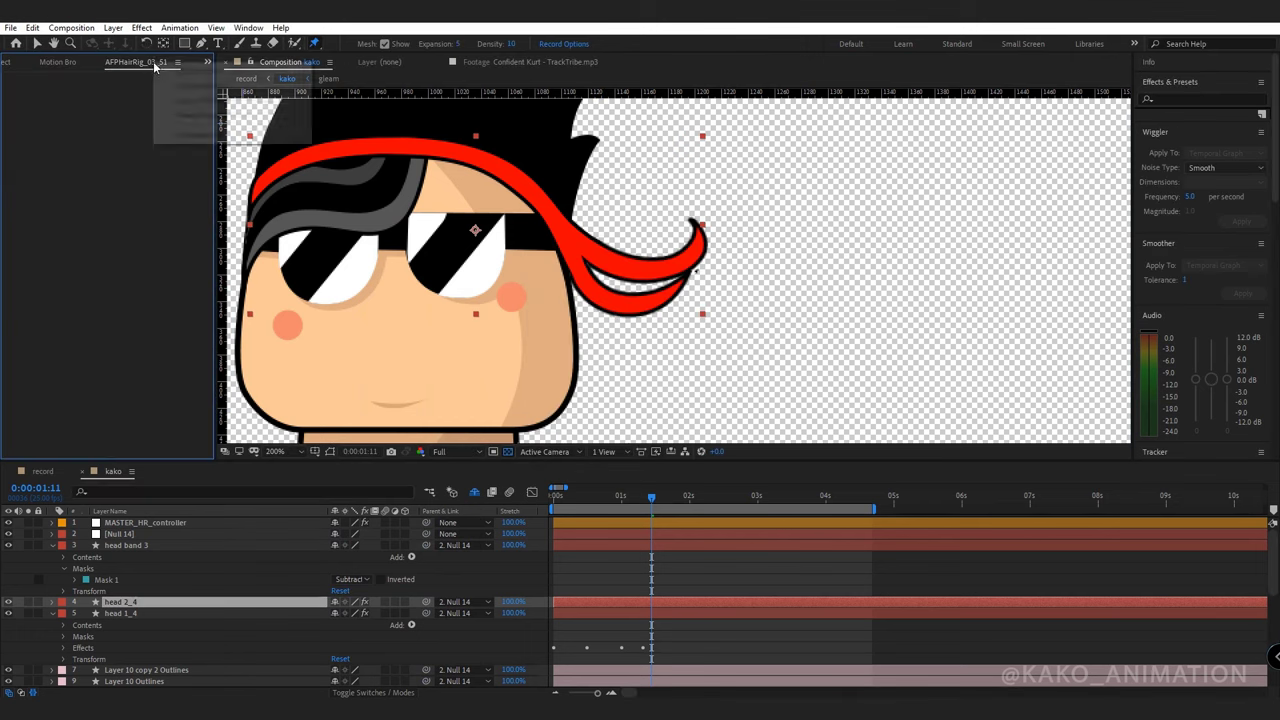
pyautogui.click(163, 73)
pyautogui.click(208, 62)
pyautogui.click(224, 82)
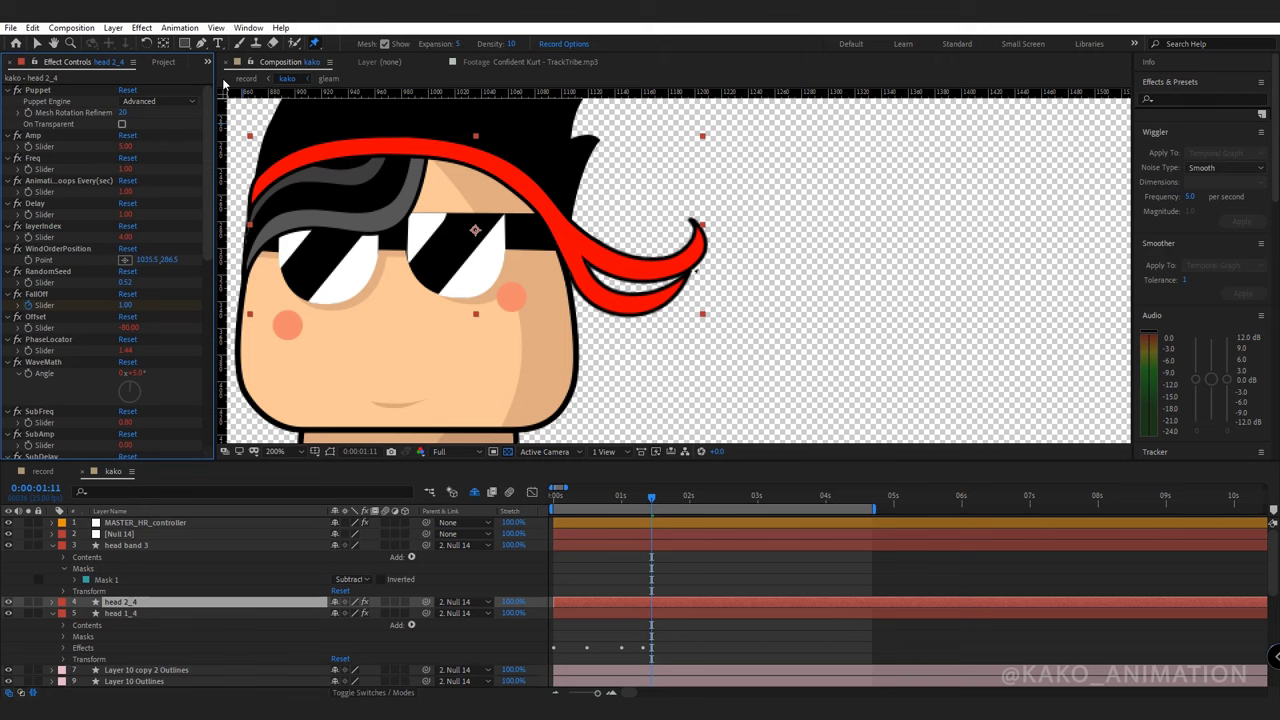
# Set head 2_4's Amp to 4, Freq to 0.8 and Delay to 1.2.
pyautogui.click(126, 146)
pyautogui.write('4')
pyautogui.press('Return')
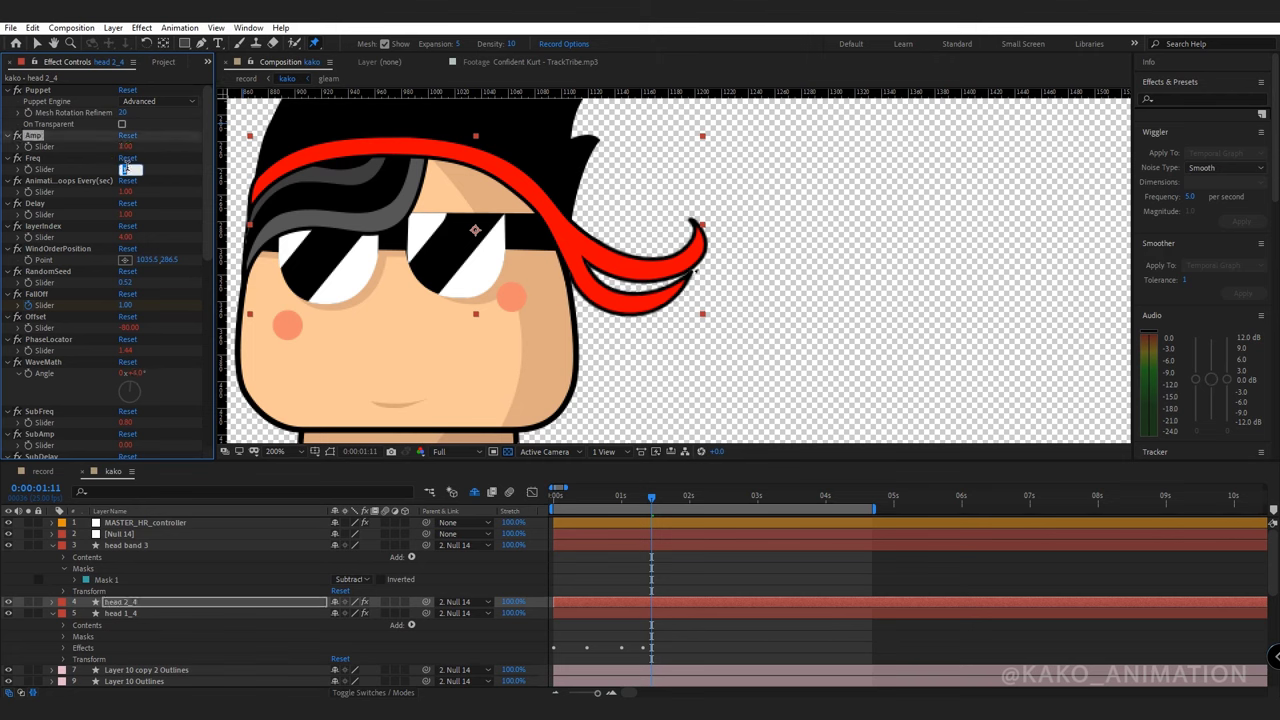
pyautogui.press('Return')
pyautogui.click(129, 215)
pyautogui.write('1.2')
pyautogui.press('Return')
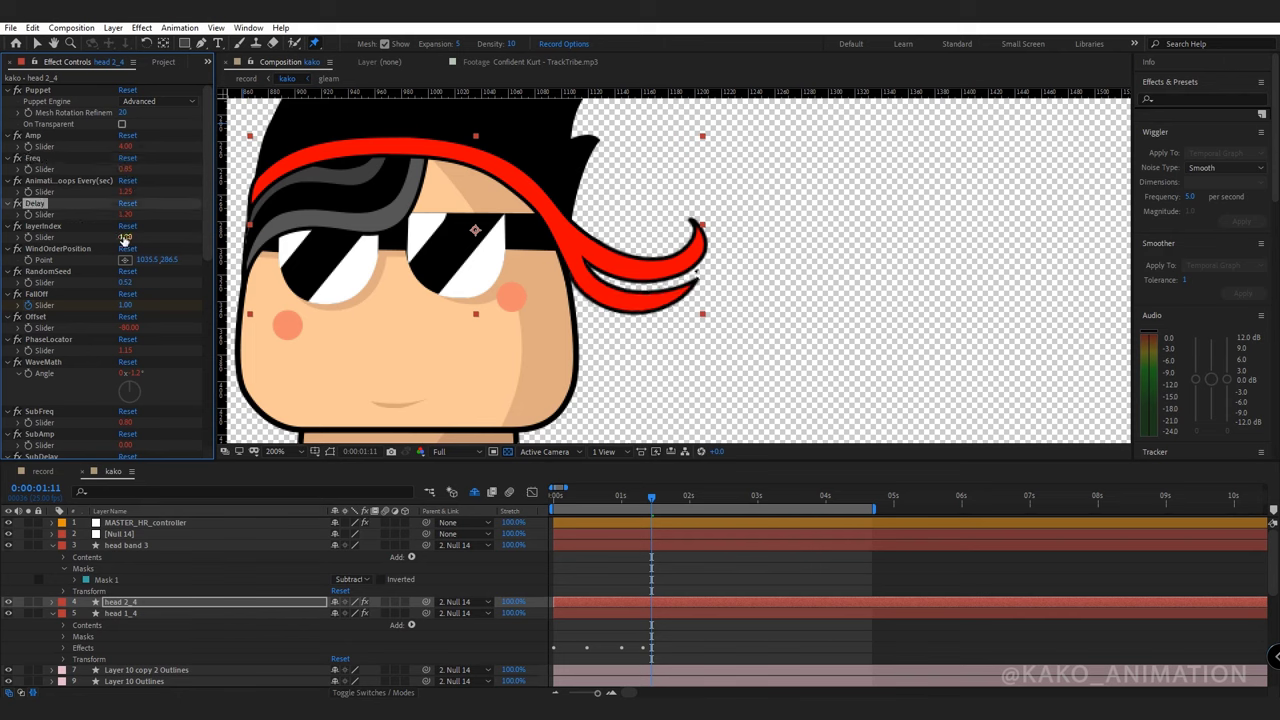
# Confirm head 2_4's layerIndex value and preview the ribbon tail's wave.
pyautogui.press('Return')
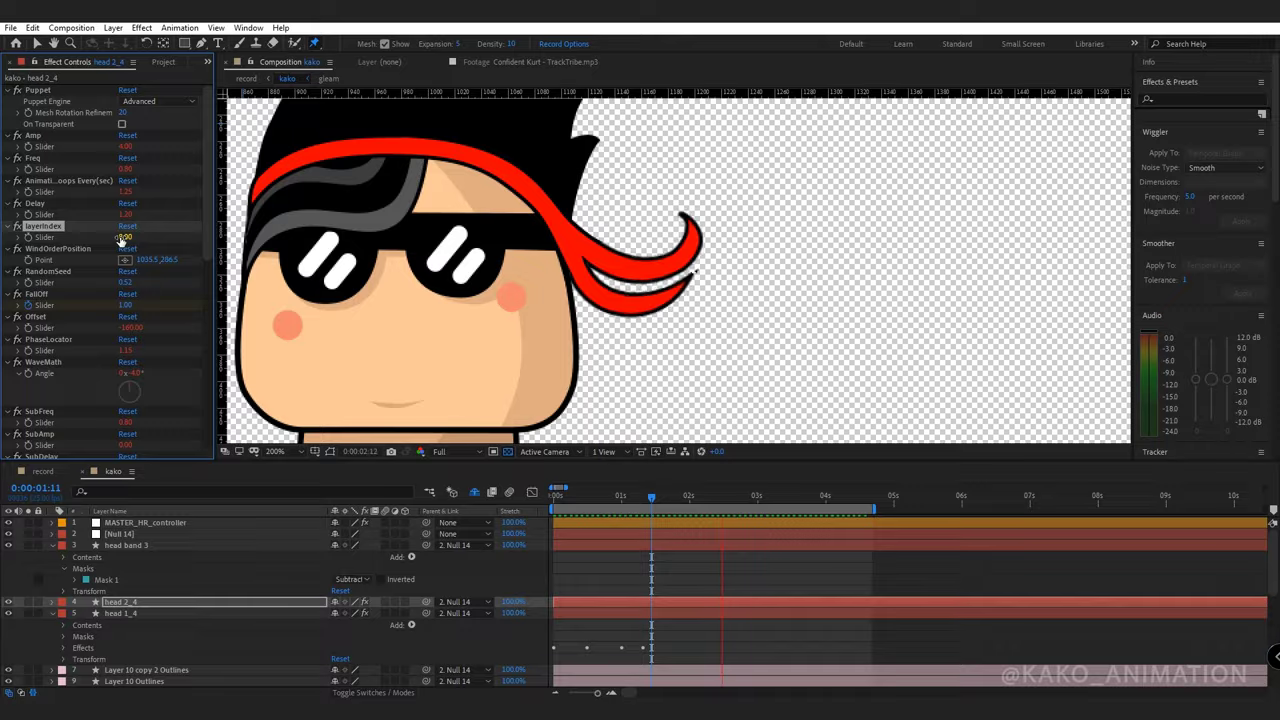
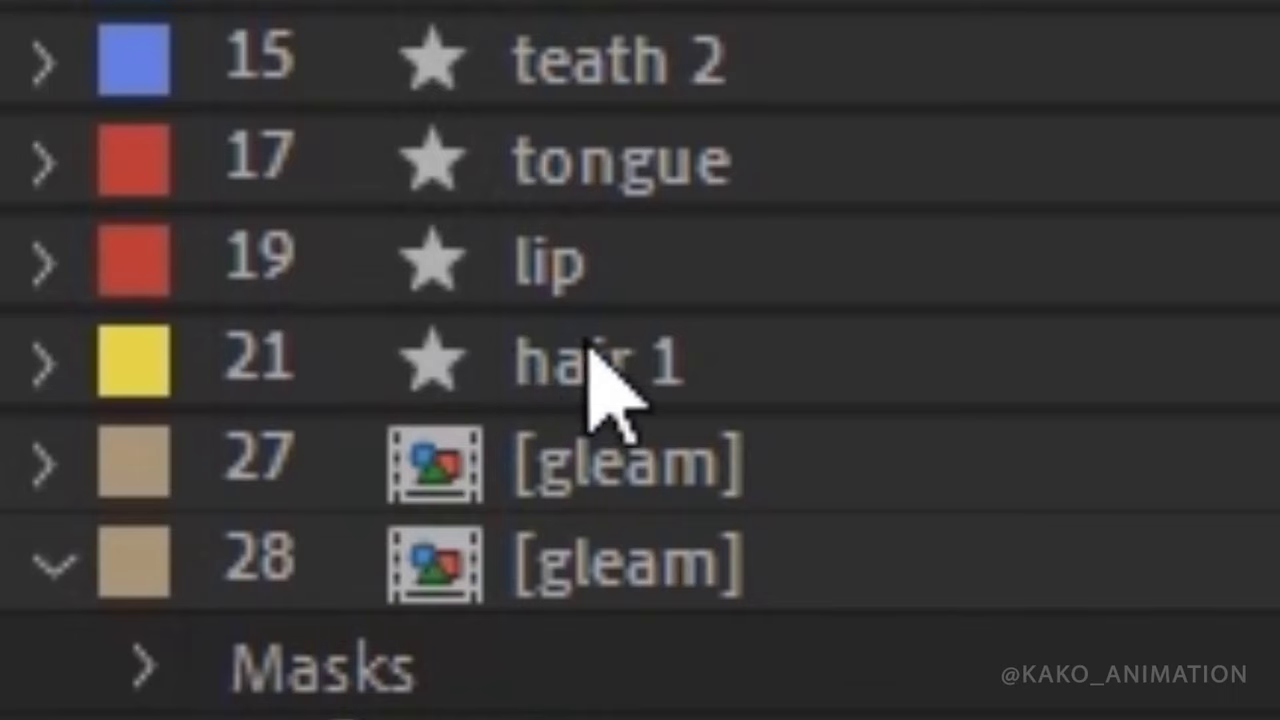
# Place three Puppet pins along the hair 1 strand, from its upper end beside the forehead to its tip.
pyautogui.click(595, 362)
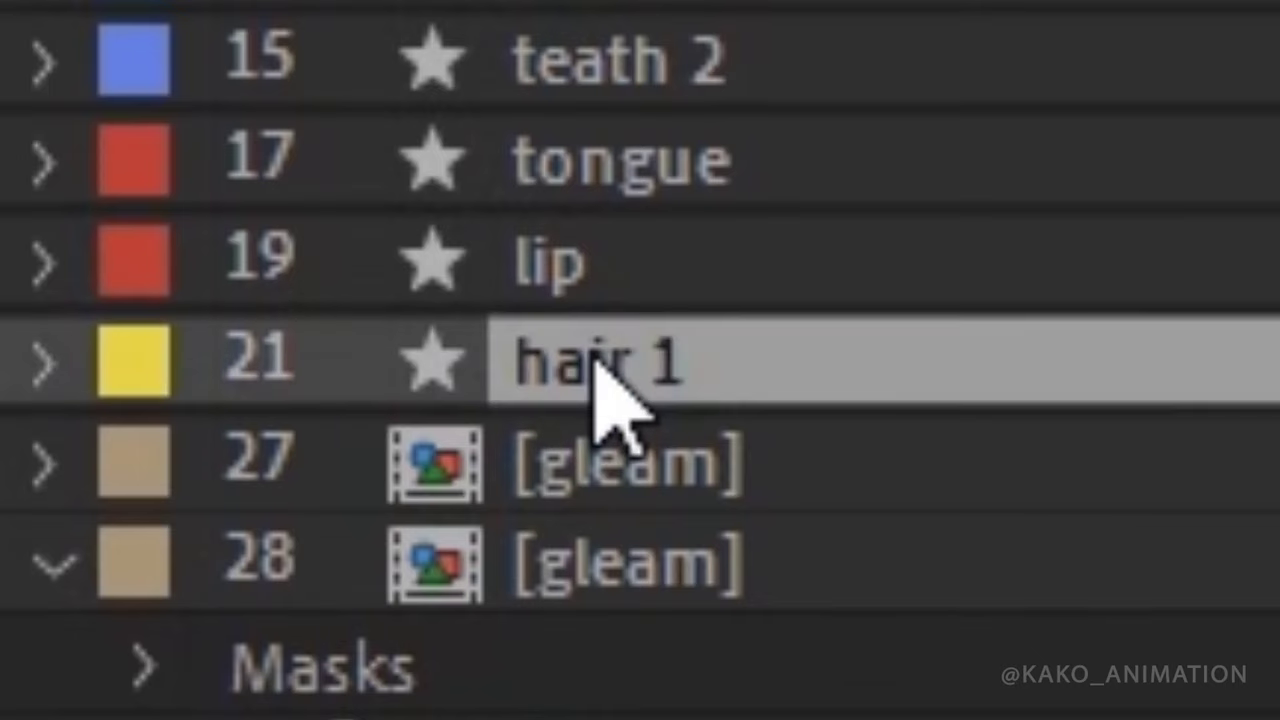
pyautogui.click(314, 45)
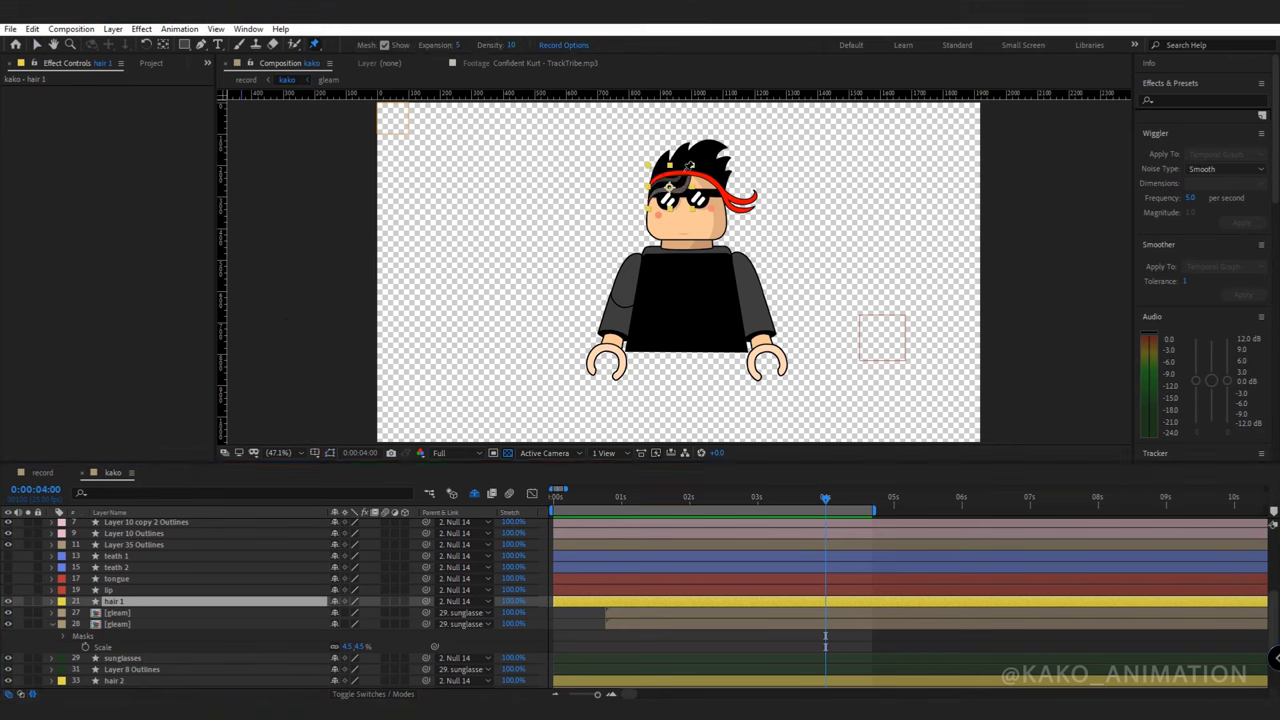
pyautogui.click(690, 164)
pyautogui.click(652, 201)
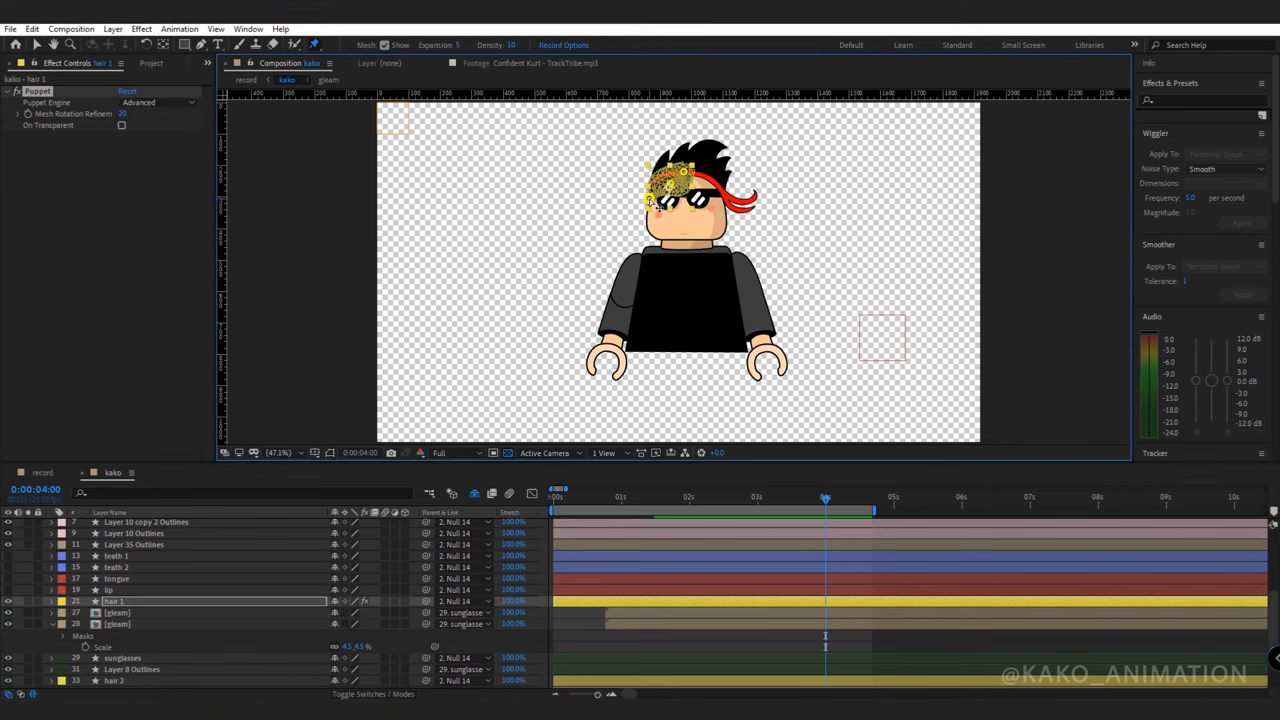
# Run the AFPHairRig_03_51 script on hair 1 with PuppetPins and layer renaming enabled, and show the layer's effect controls.
pyautogui.click(248, 28)
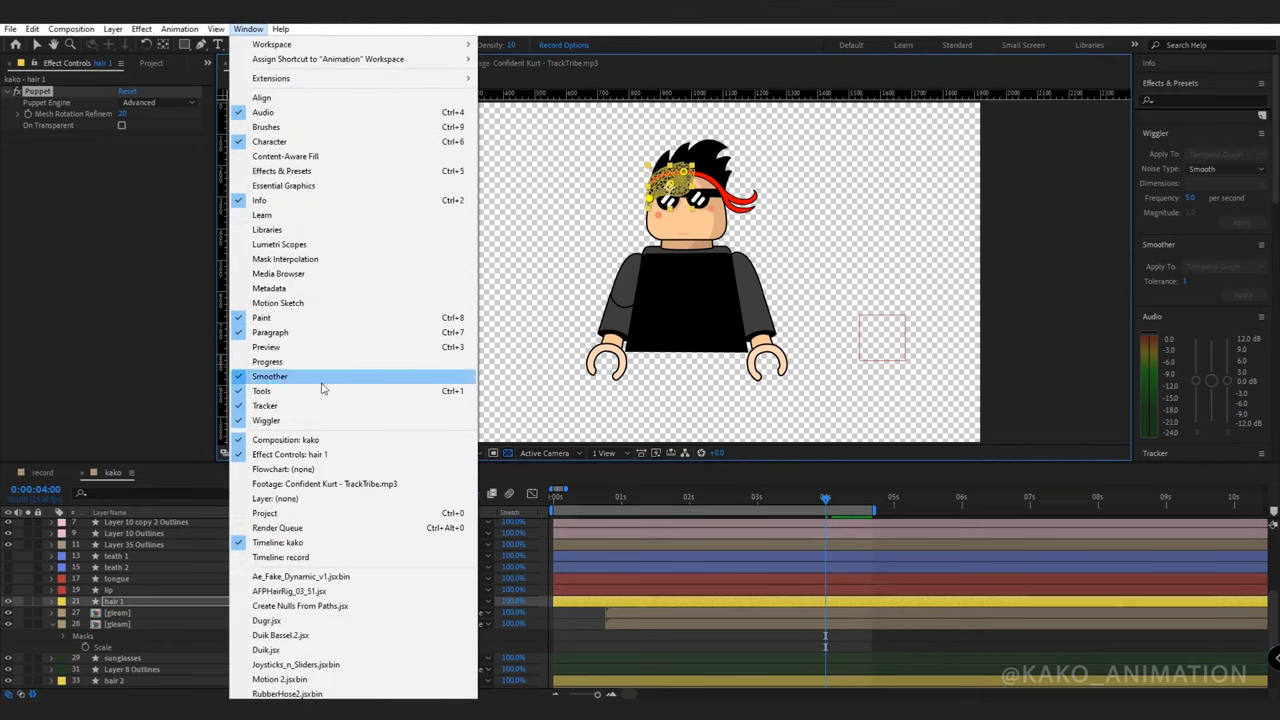
pyautogui.click(291, 594)
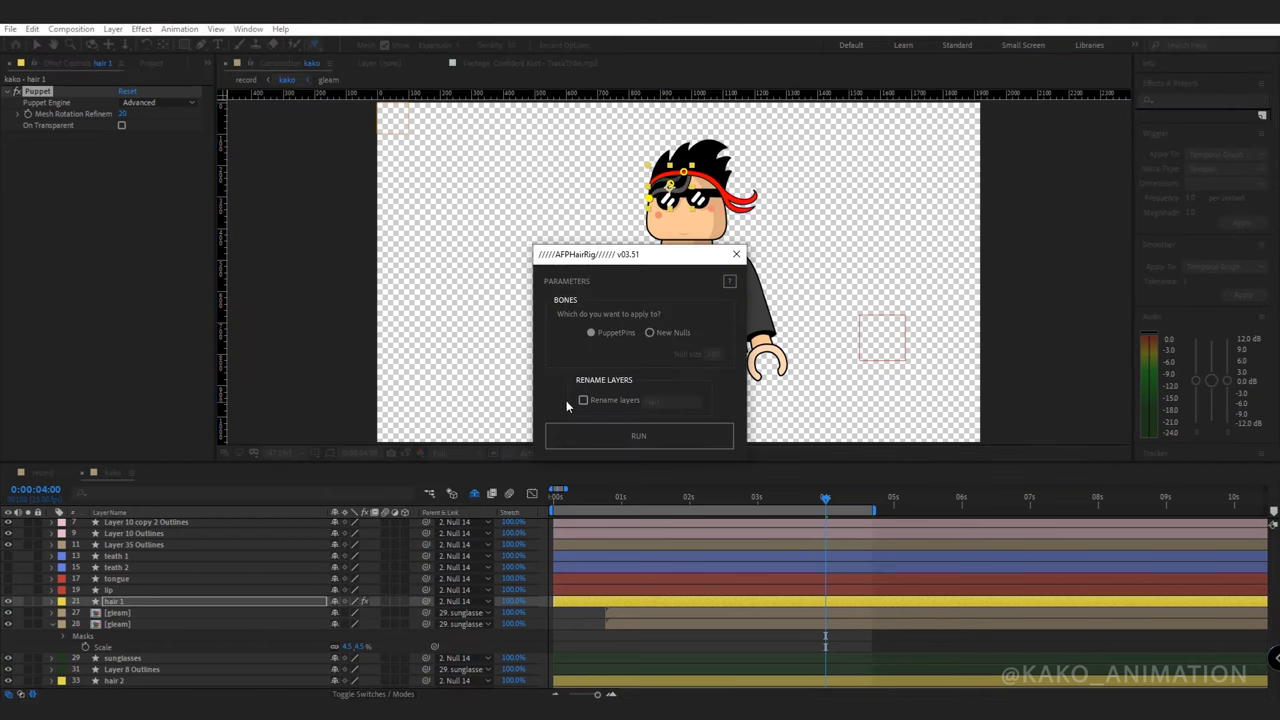
pyautogui.click(583, 400)
pyautogui.click(651, 430)
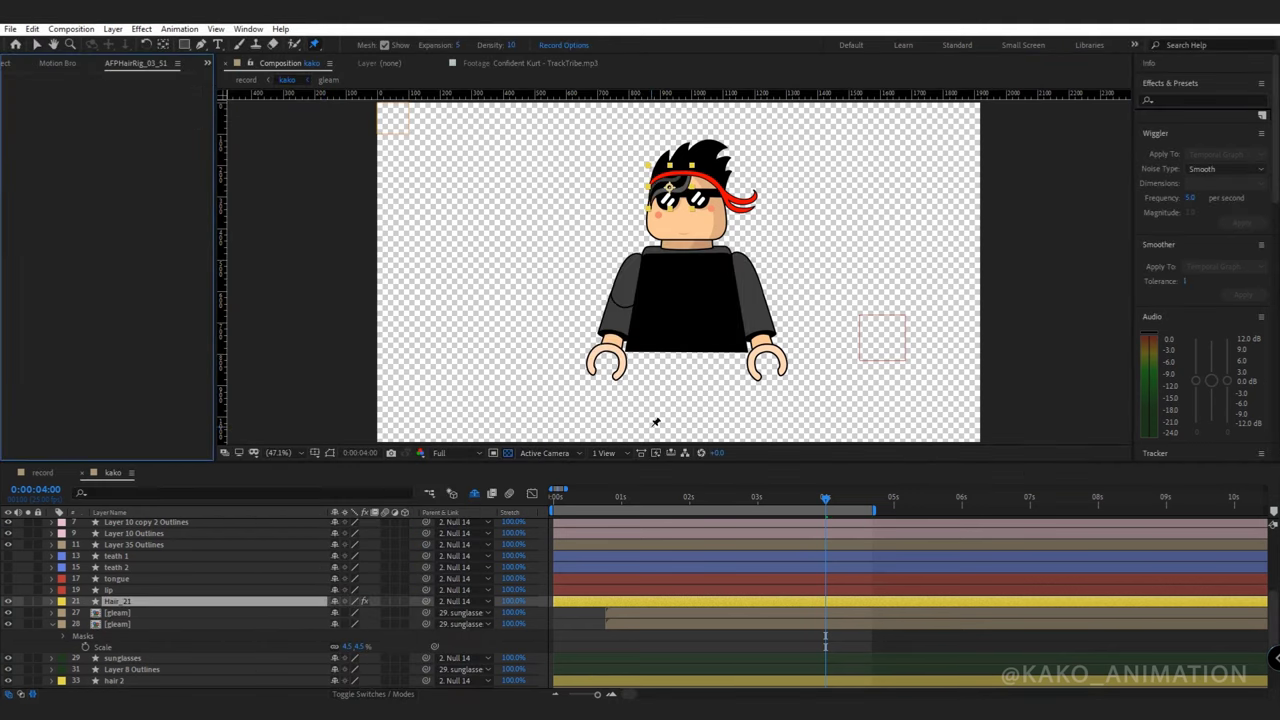
pyautogui.click(207, 63)
pyautogui.click(222, 80)
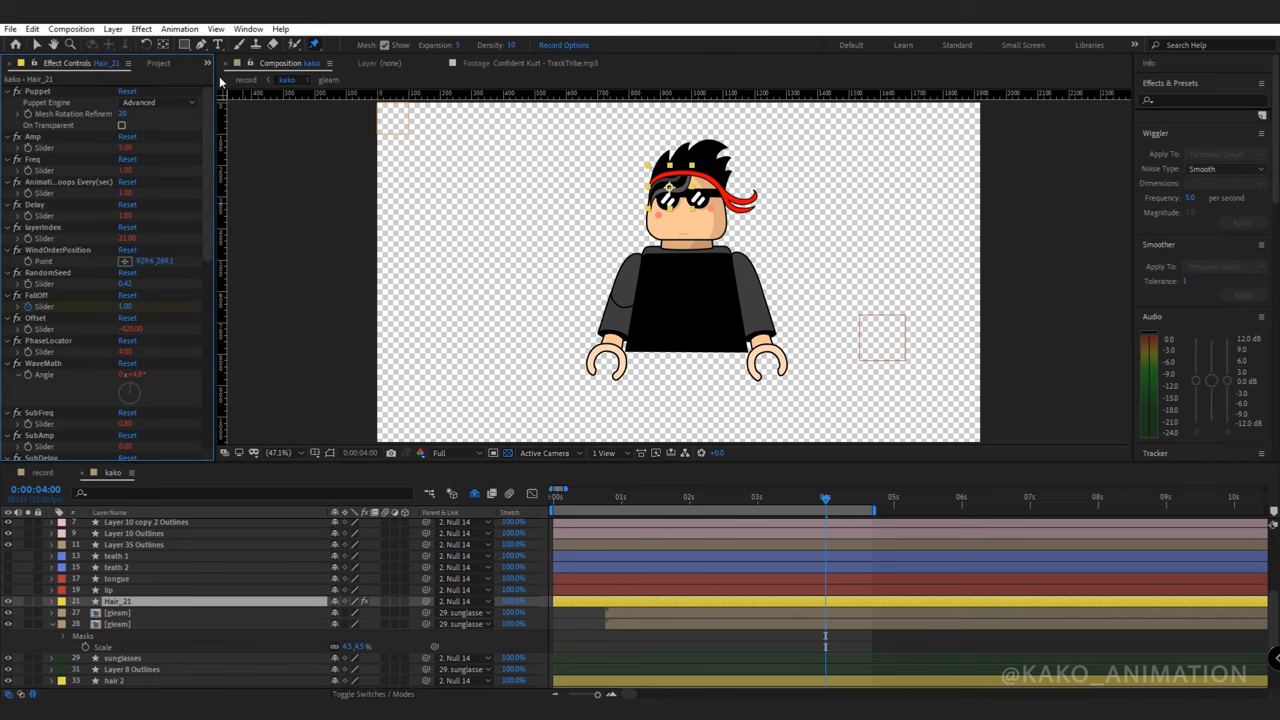
# Set Hair_21's Amp to 3, Freq to 2.4 and Delay to 2.4.
pyautogui.click(125, 148)
pyautogui.write('5')
pyautogui.press('Return')
pyautogui.click(124, 170)
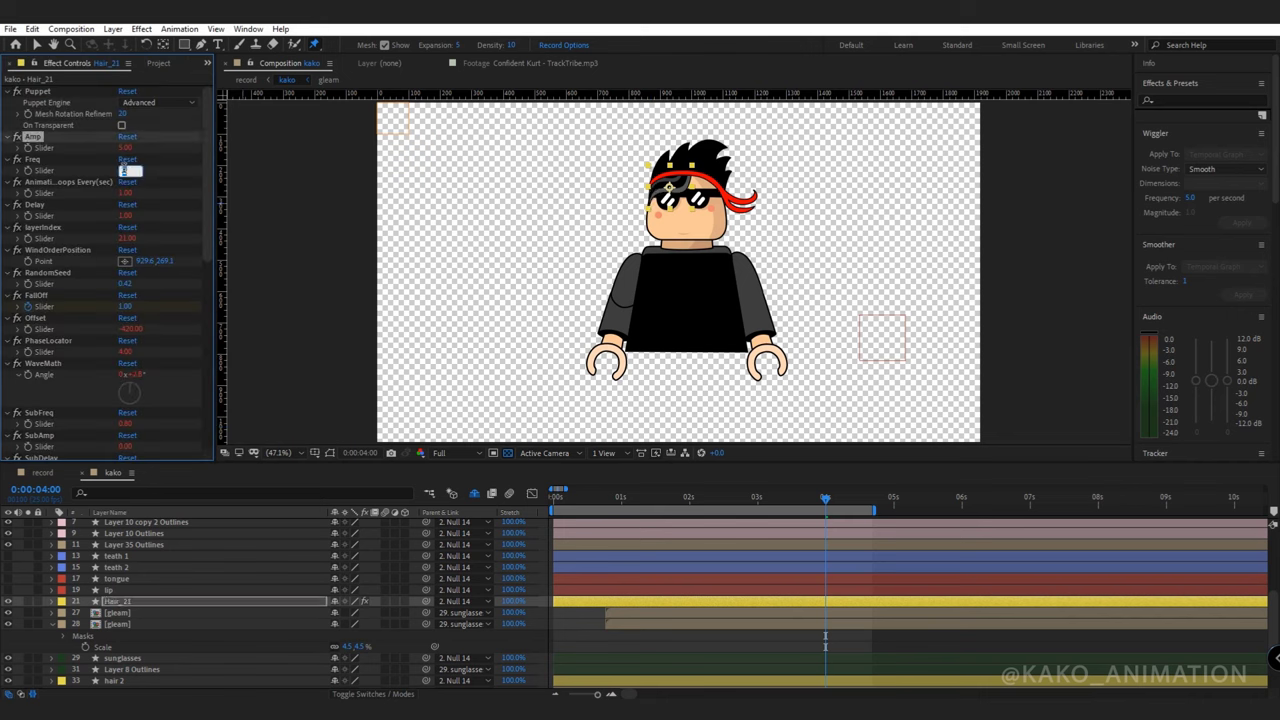
pyautogui.write('2.4')
pyautogui.press('Return')
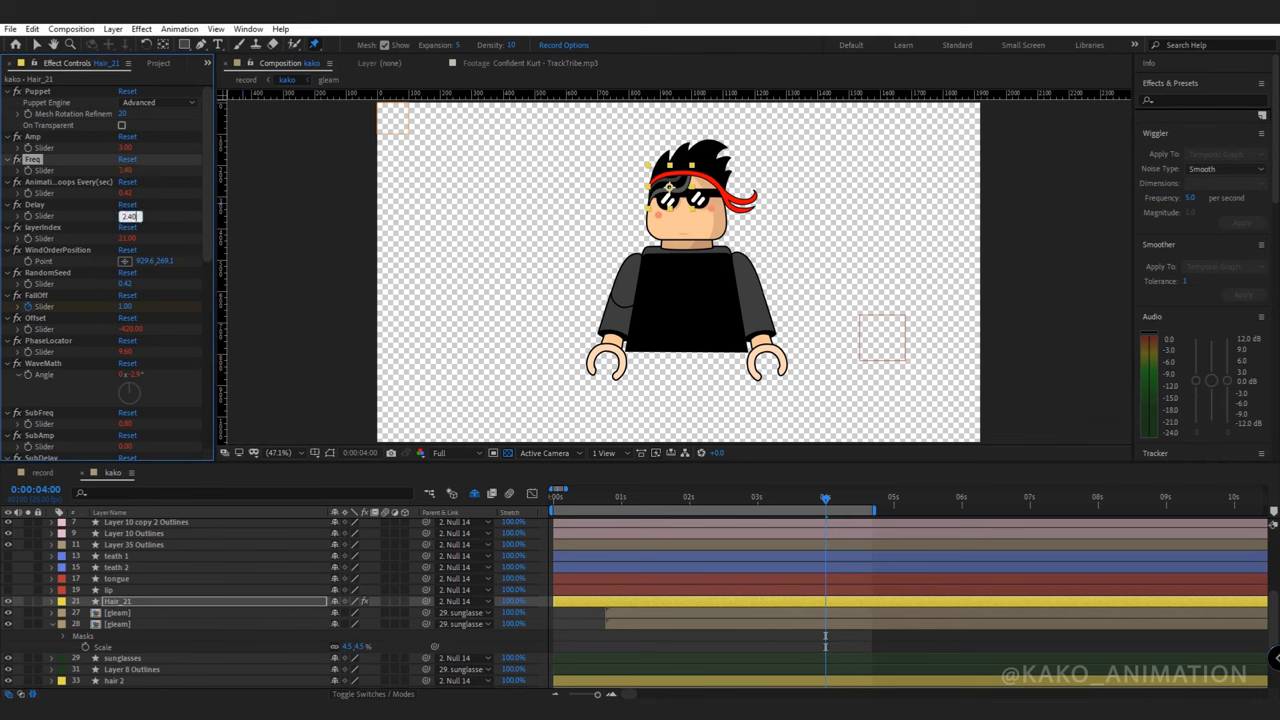
pyautogui.press('Return')
# Readjust Hair_21's Freq value and set its layerIndex to 2.
pyautogui.click(125, 170)
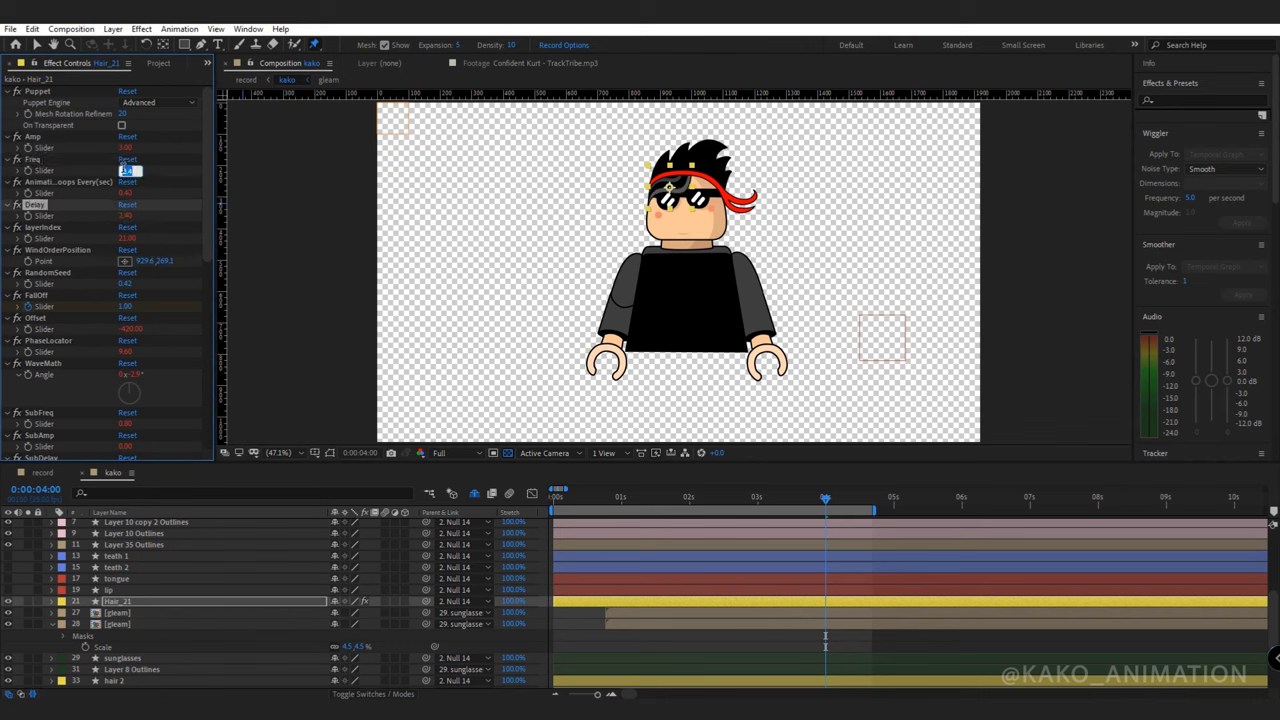
pyautogui.press('Return')
pyautogui.click(127, 238)
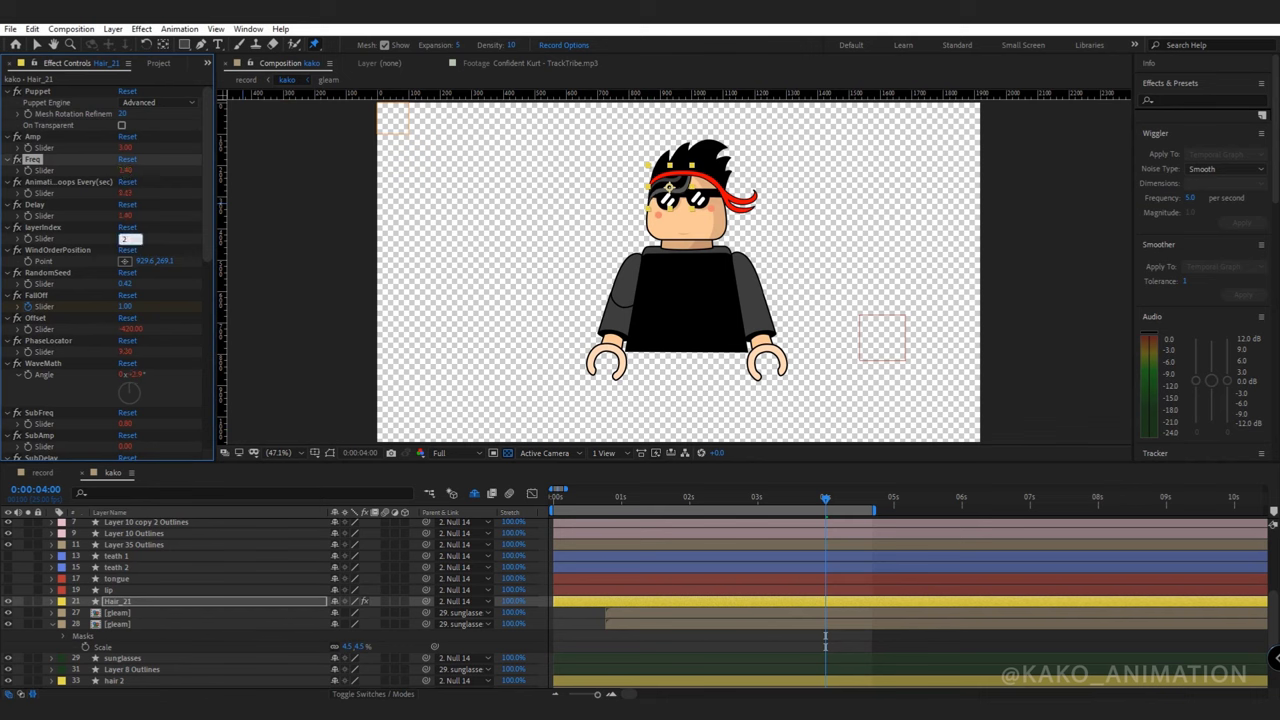
pyautogui.write('2')
pyautogui.press('Return')
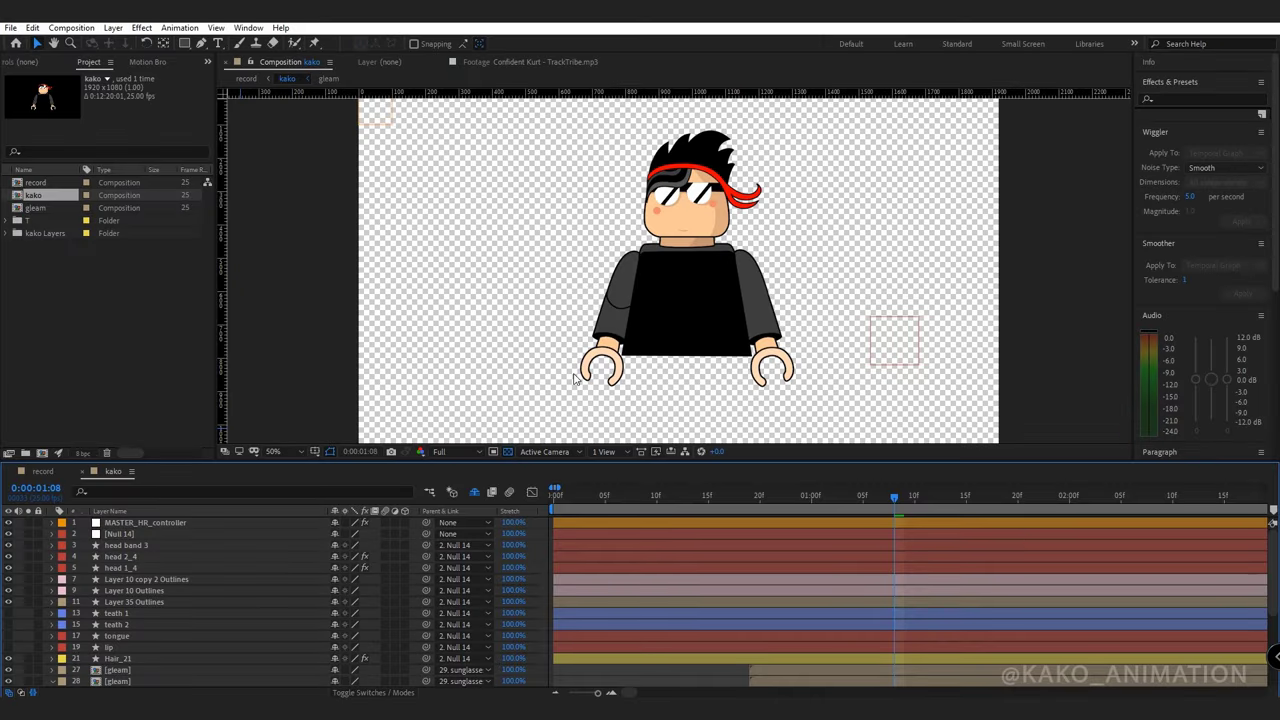
# Duplicate the arm layer and place the copy directly below Layer 22 copy 3 Outlines.
pyautogui.moveTo(1272, 603); pyautogui.dragTo(1272, 676)
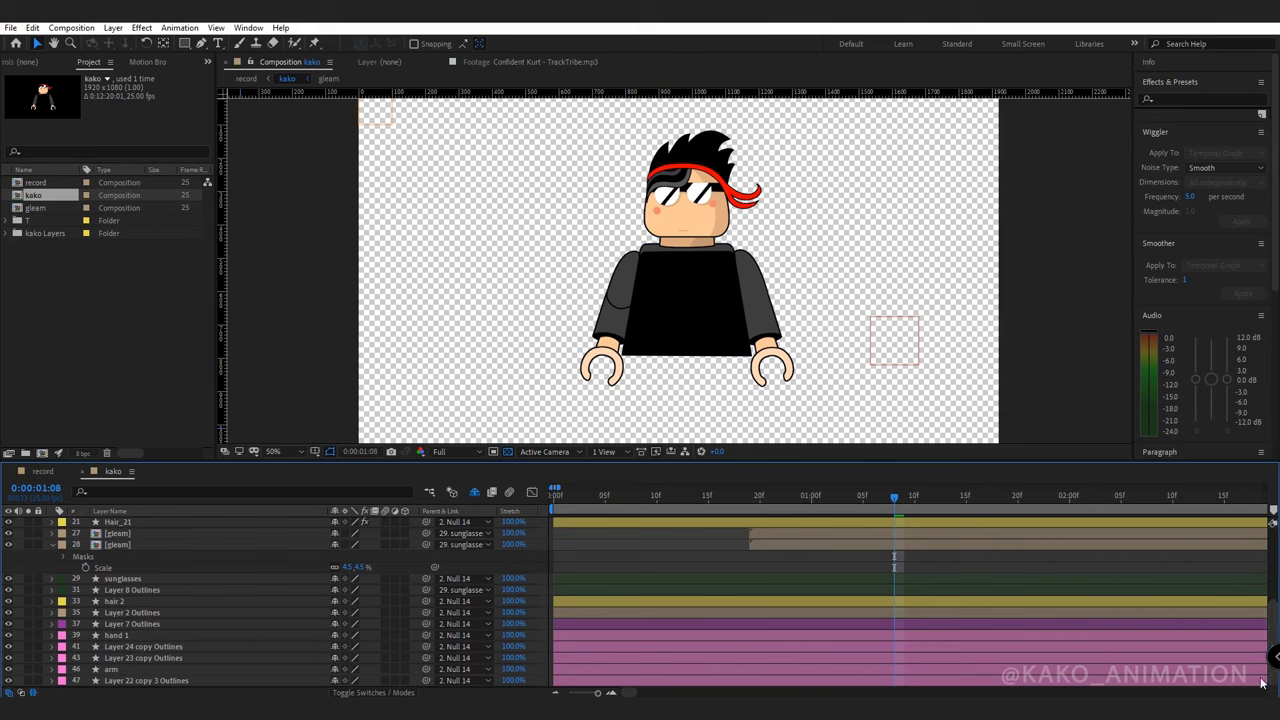
pyautogui.click(110, 669)
pyautogui.hotkey('ctrl', 'd')
pyautogui.moveTo(1271, 621); pyautogui.dragTo(1270, 649)
pyautogui.moveTo(149, 660)
pyautogui.mouseDown()
pyautogui.moveTo(141, 690)
pyautogui.moveTo(132, 676)
pyautogui.mouseUp()
# Set the stroke width to 0 px on the arm layer and to 5 px on arm 2.
pyautogui.click(128, 659)
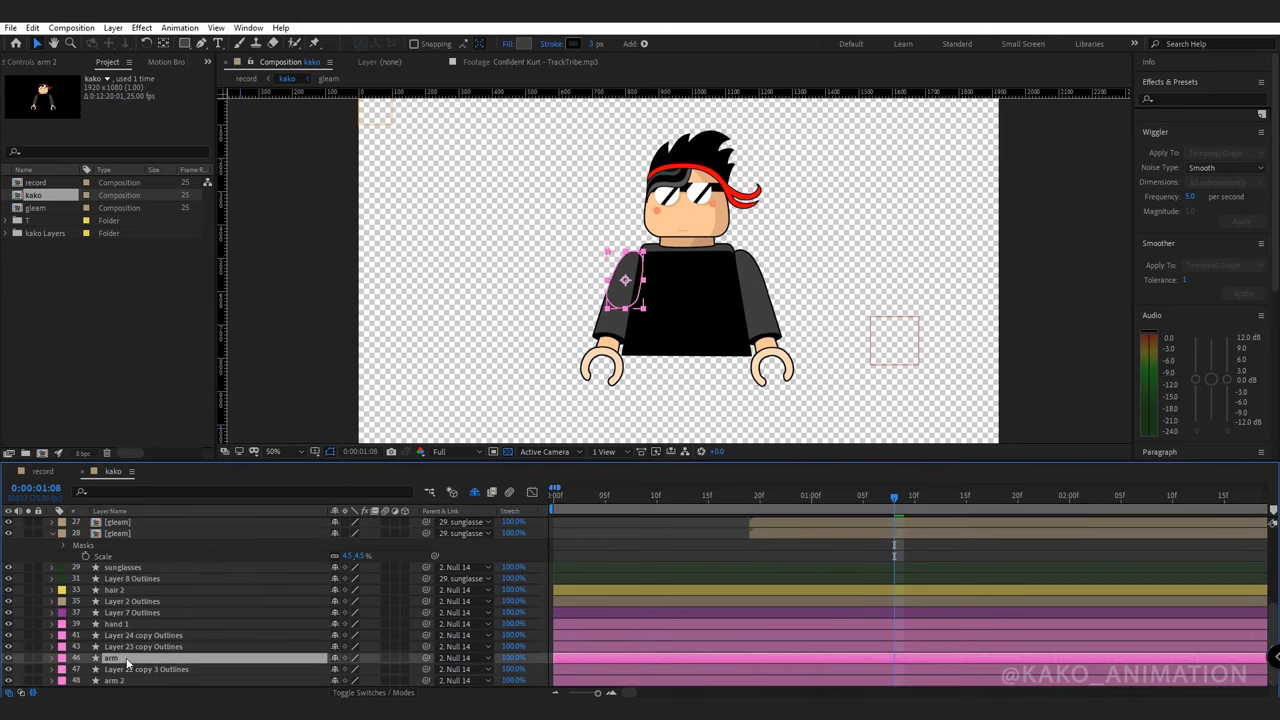
pyautogui.click(594, 44)
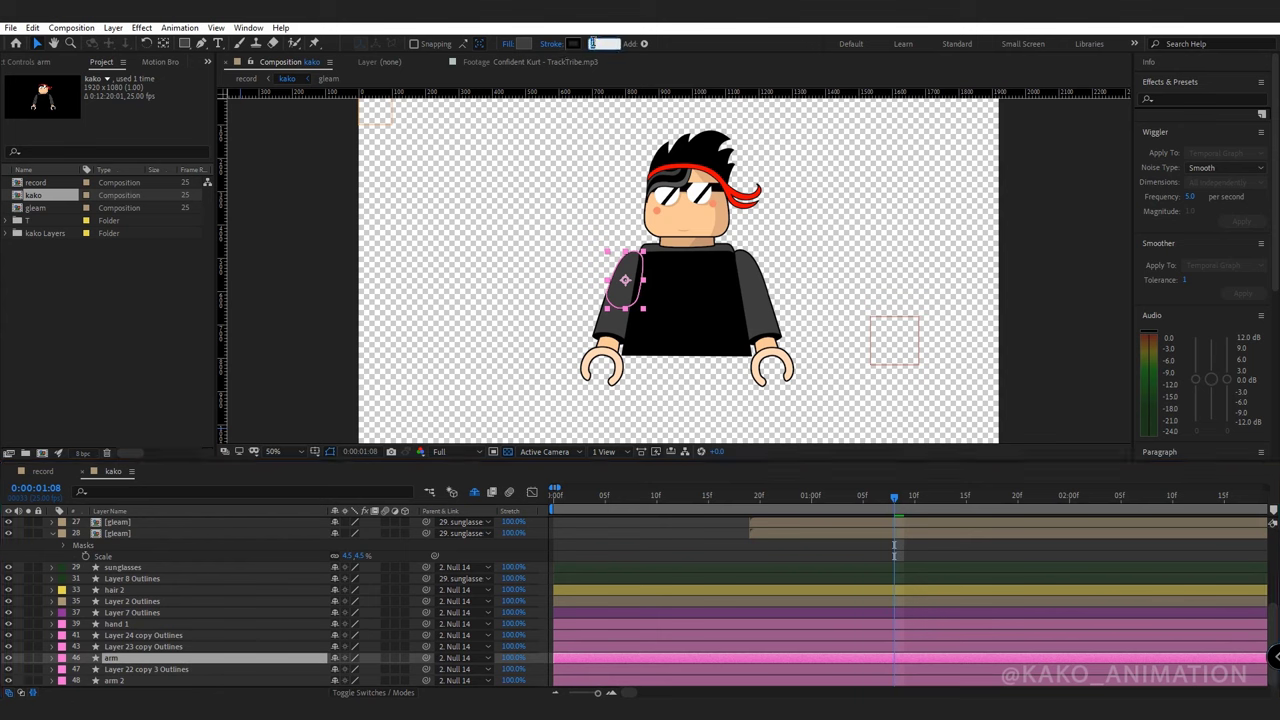
pyautogui.write('0')
pyautogui.press('Return')
pyautogui.click(132, 680)
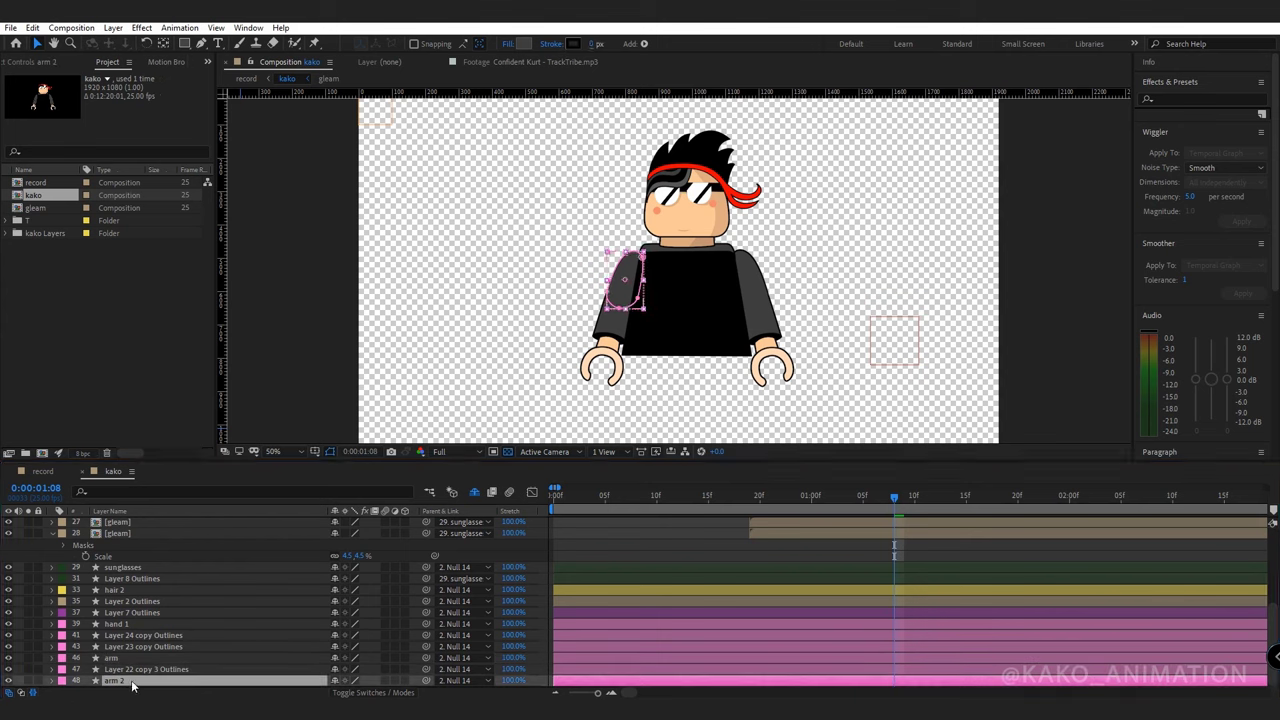
pyautogui.press('Return')
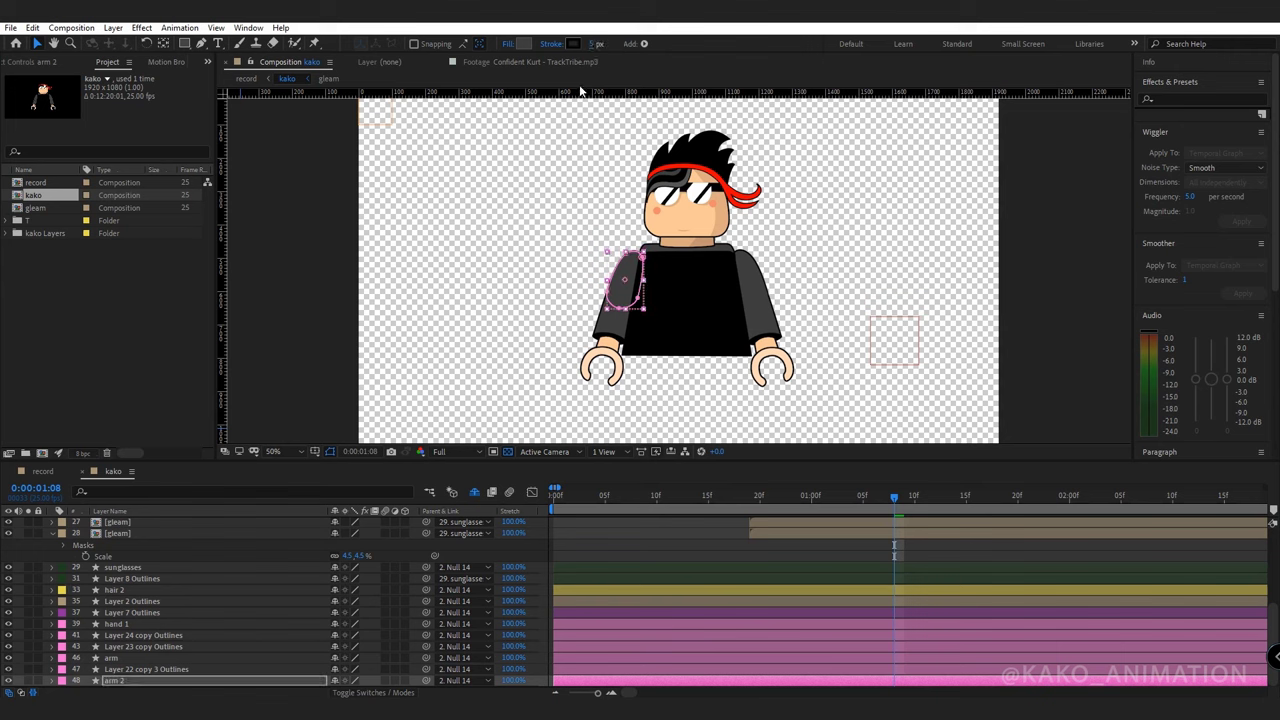
# Parent Layer 24 copy to Layer 23 copy, Layer 23 copy to Layer 22 copy 3, and both Layer 22 copy 3 and arm 2 to arm.
pyautogui.click(120, 636)
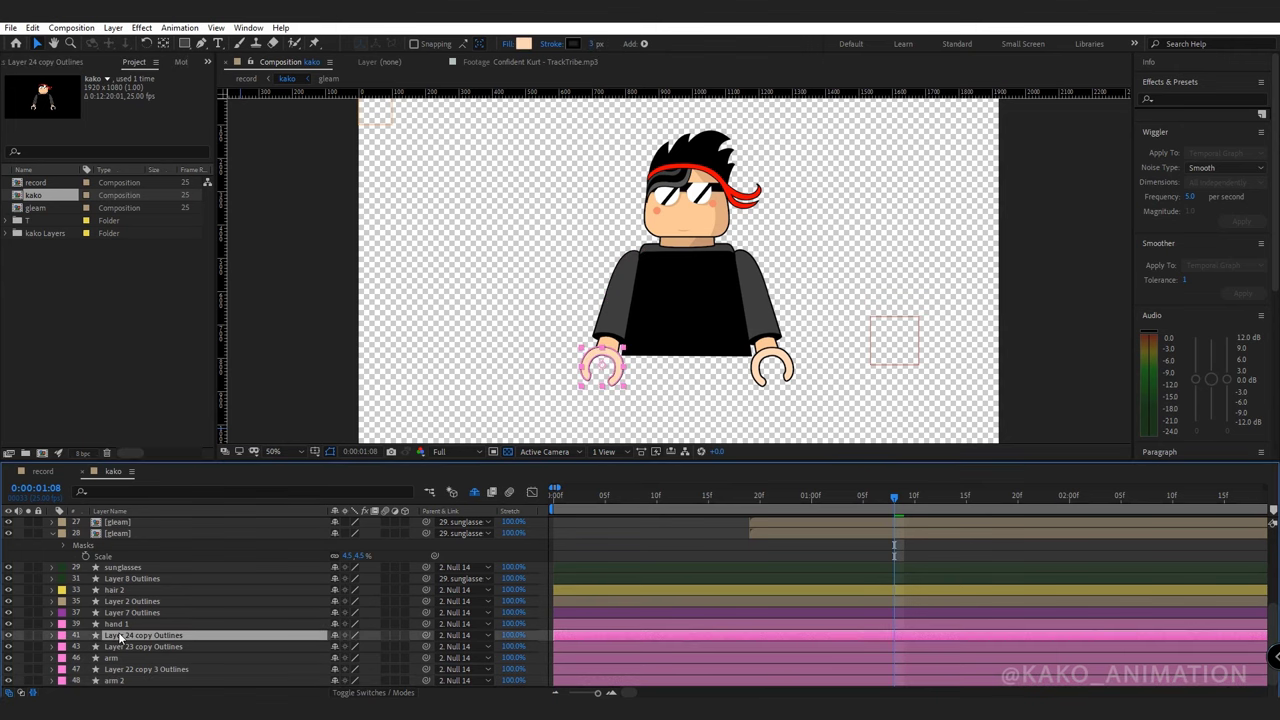
pyautogui.moveTo(425, 635); pyautogui.dragTo(275, 652)
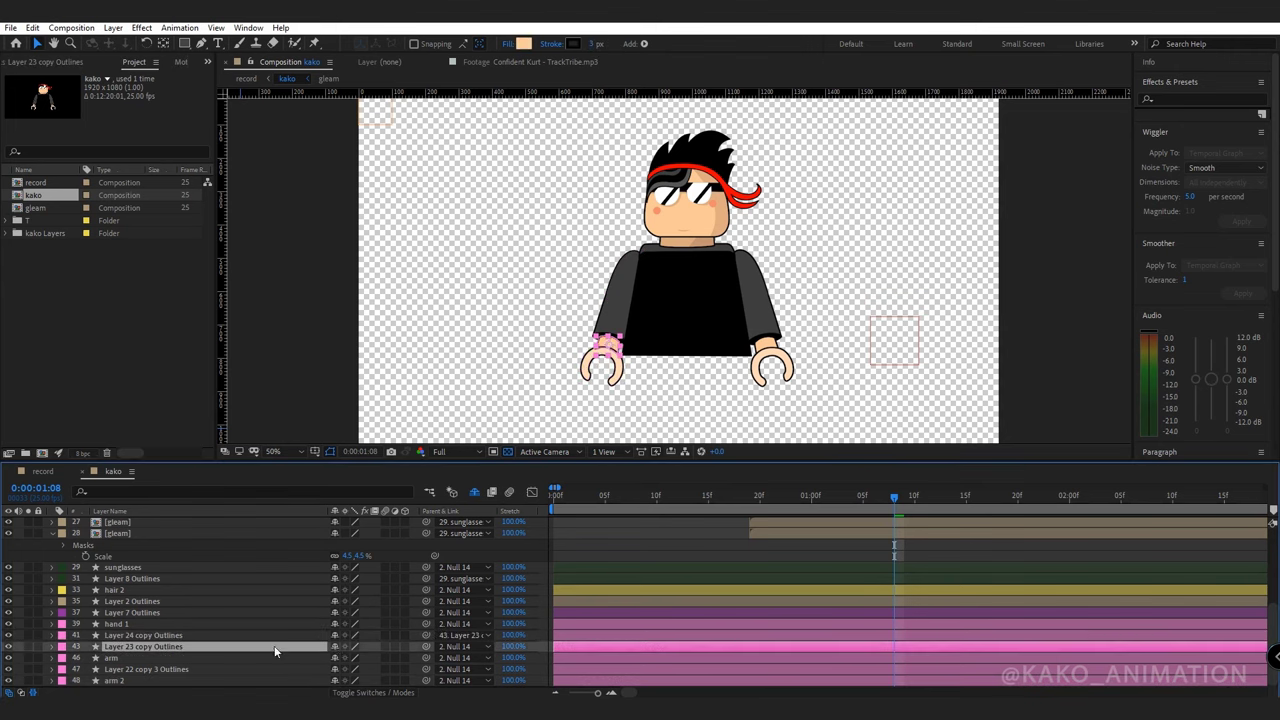
pyautogui.moveTo(425, 648); pyautogui.dragTo(175, 670)
pyautogui.moveTo(425, 669); pyautogui.dragTo(150, 658)
pyautogui.click(134, 681)
pyautogui.moveTo(425, 681); pyautogui.dragTo(122, 659)
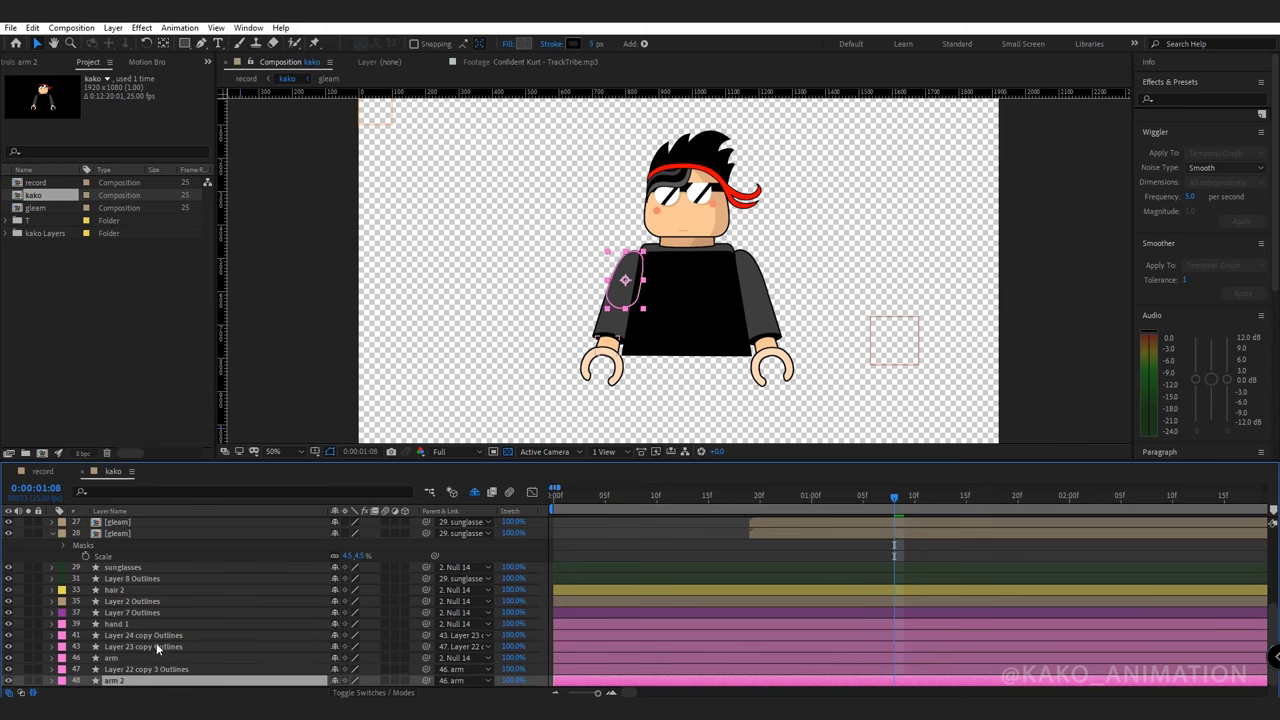
# Move the anchor point of arm up to the shoulder and that of Layer 22 copy 3 Outlines to the elbow.
pyautogui.click(163, 45)
pyautogui.click(128, 658)
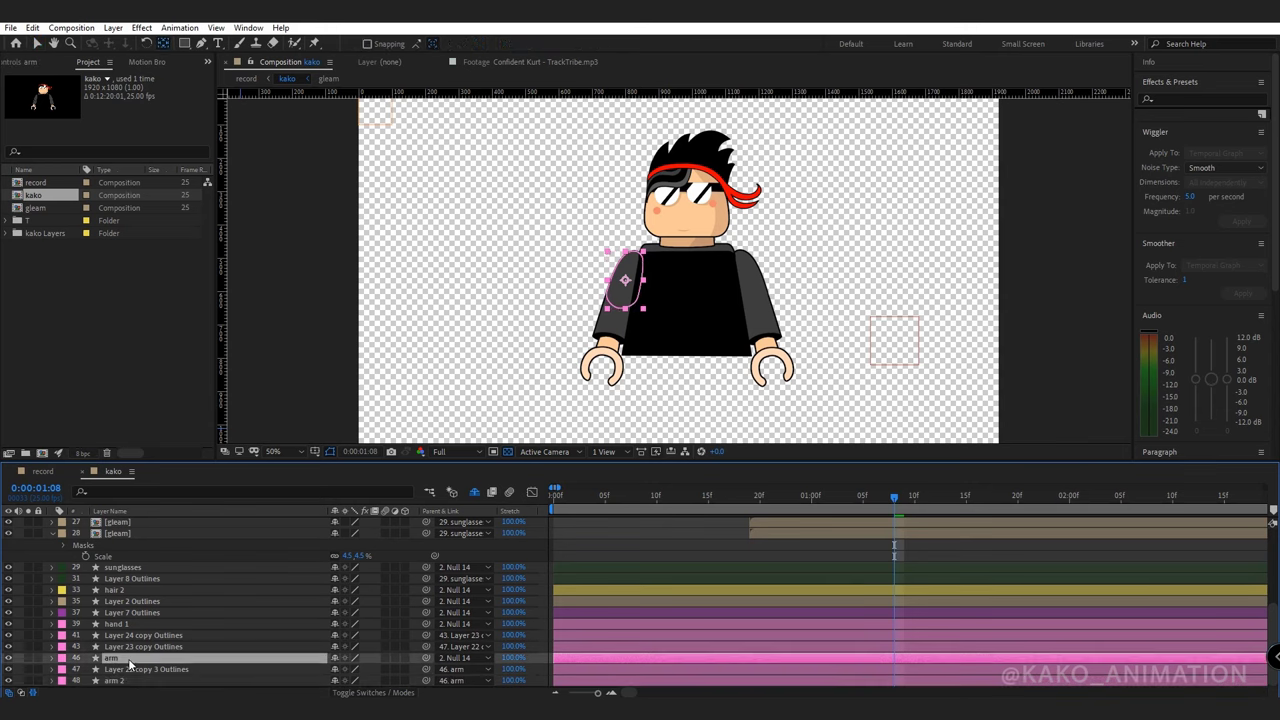
pyautogui.click(625, 280)
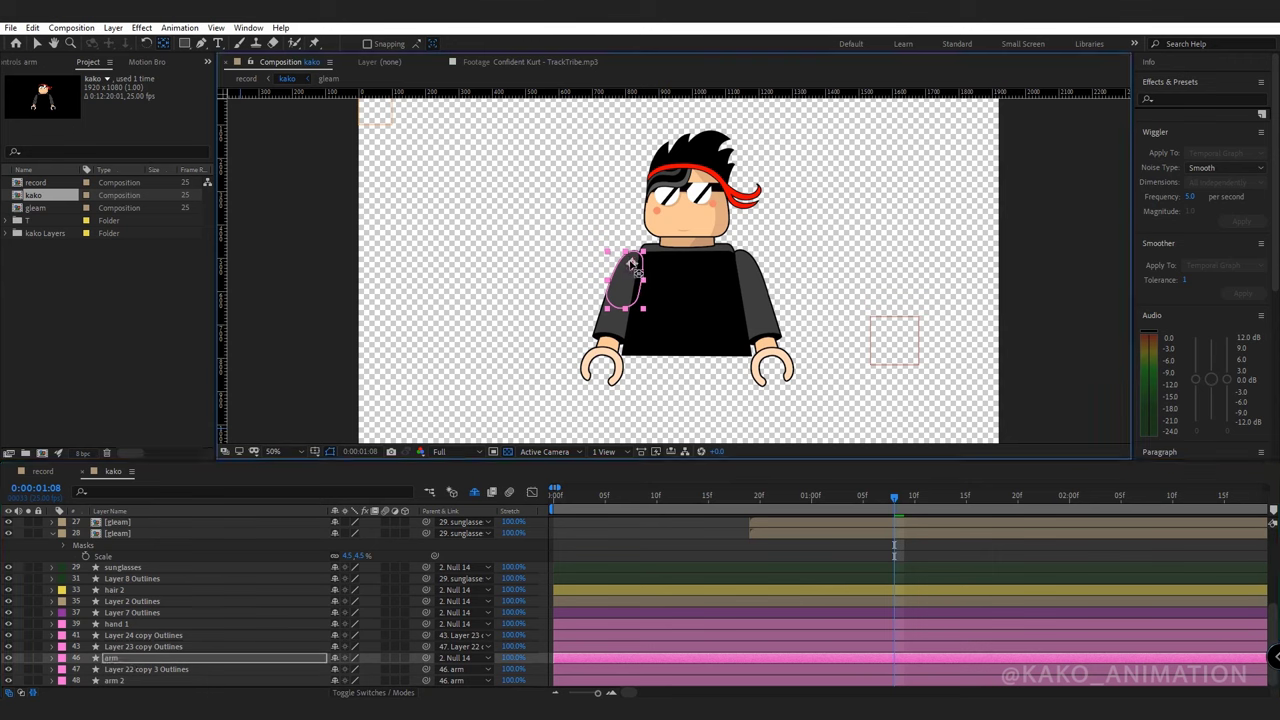
pyautogui.click(141, 669)
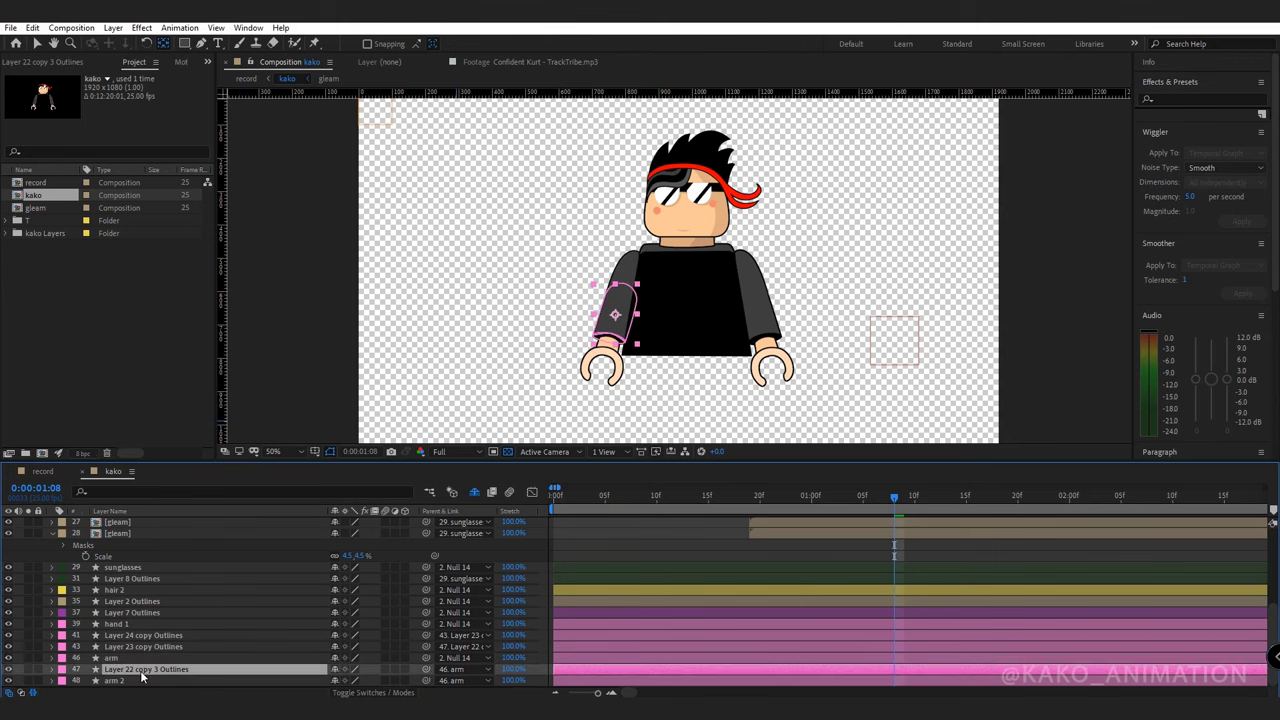
pyautogui.click(627, 316)
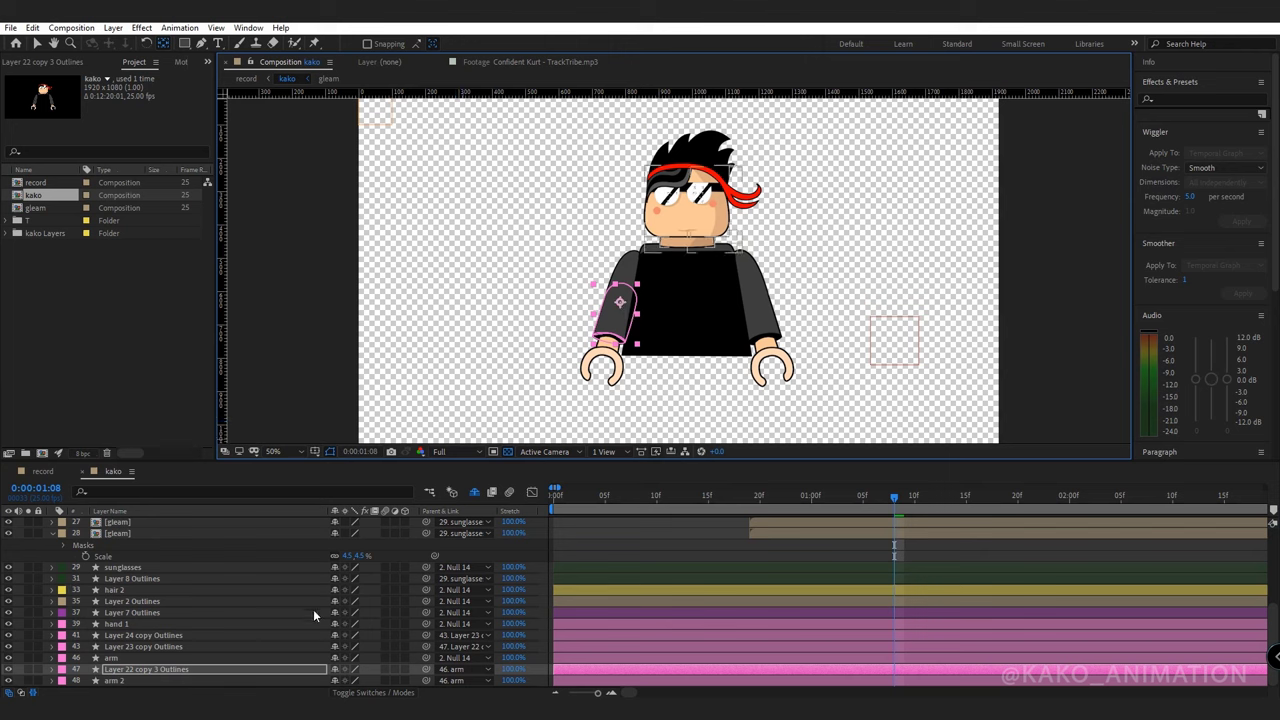
# Reposition the anchor points of the hand on Layer 24 copy Outlines and the wrist on Layer 23 copy Outlines at their joints.
pyautogui.click(156, 637)
pyautogui.click(607, 368)
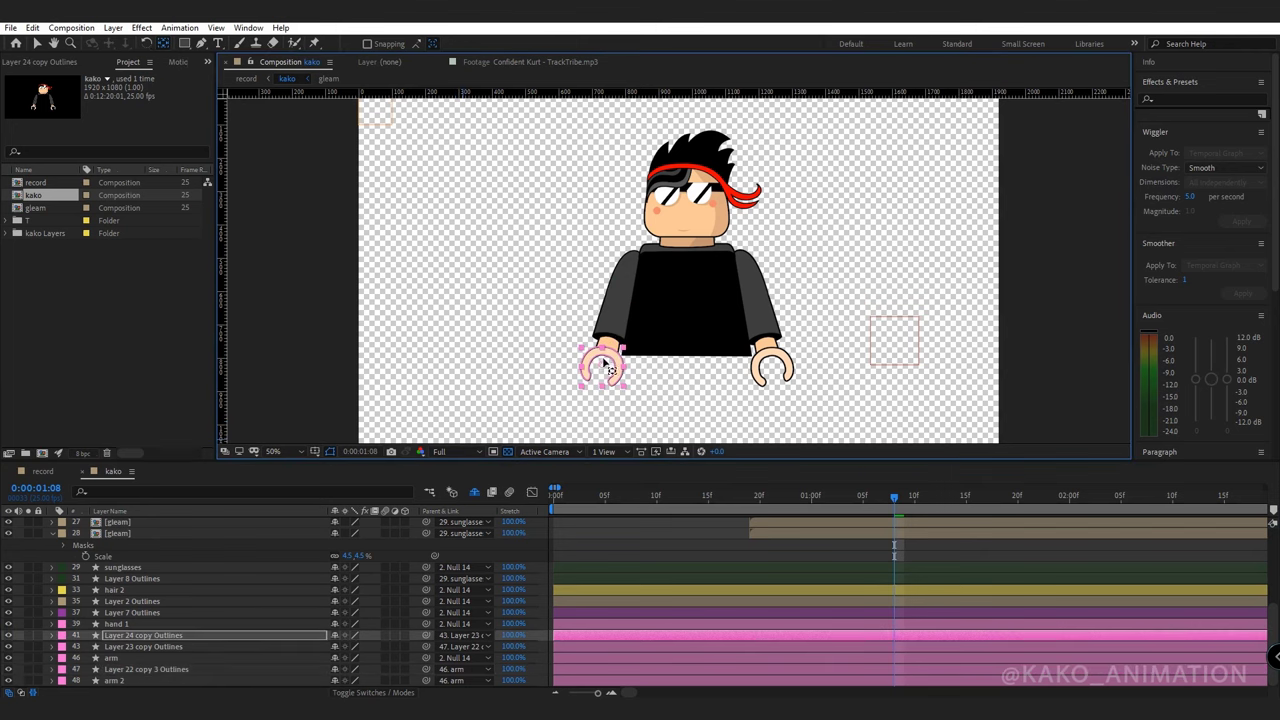
pyautogui.click(133, 647)
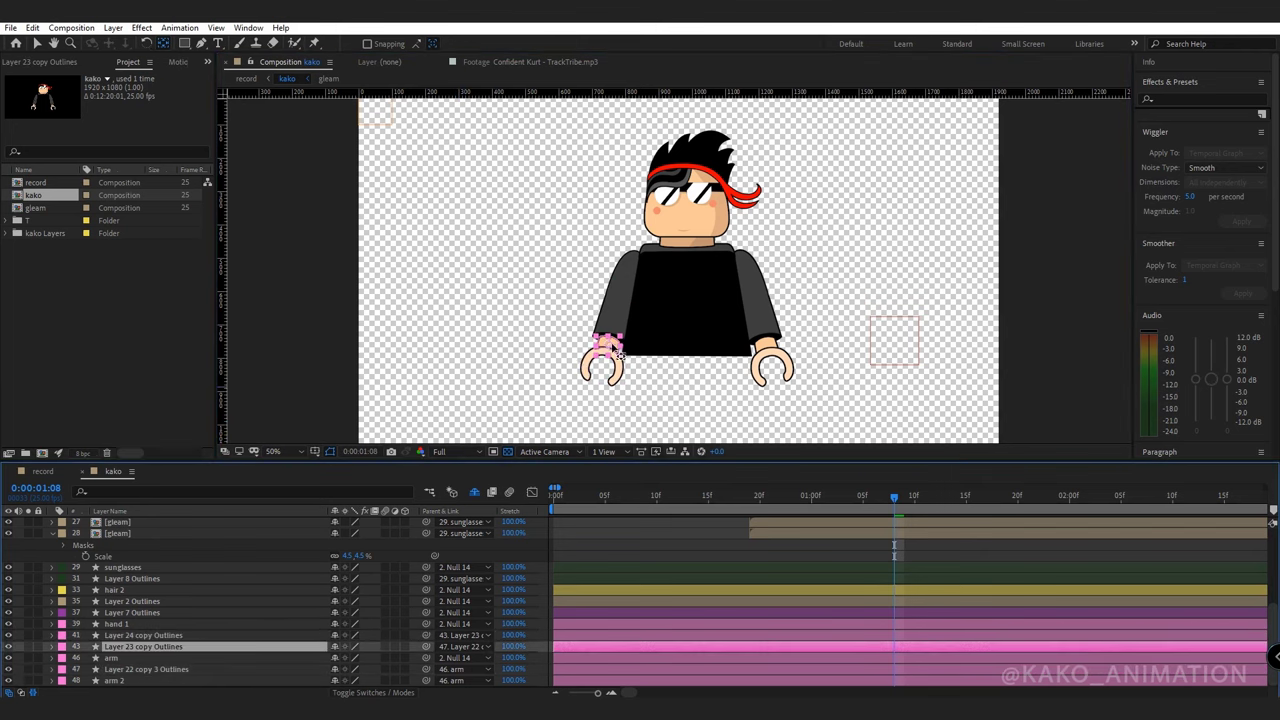
pyautogui.moveTo(612, 345); pyautogui.dragTo(612, 337)
pyautogui.click(36, 45)
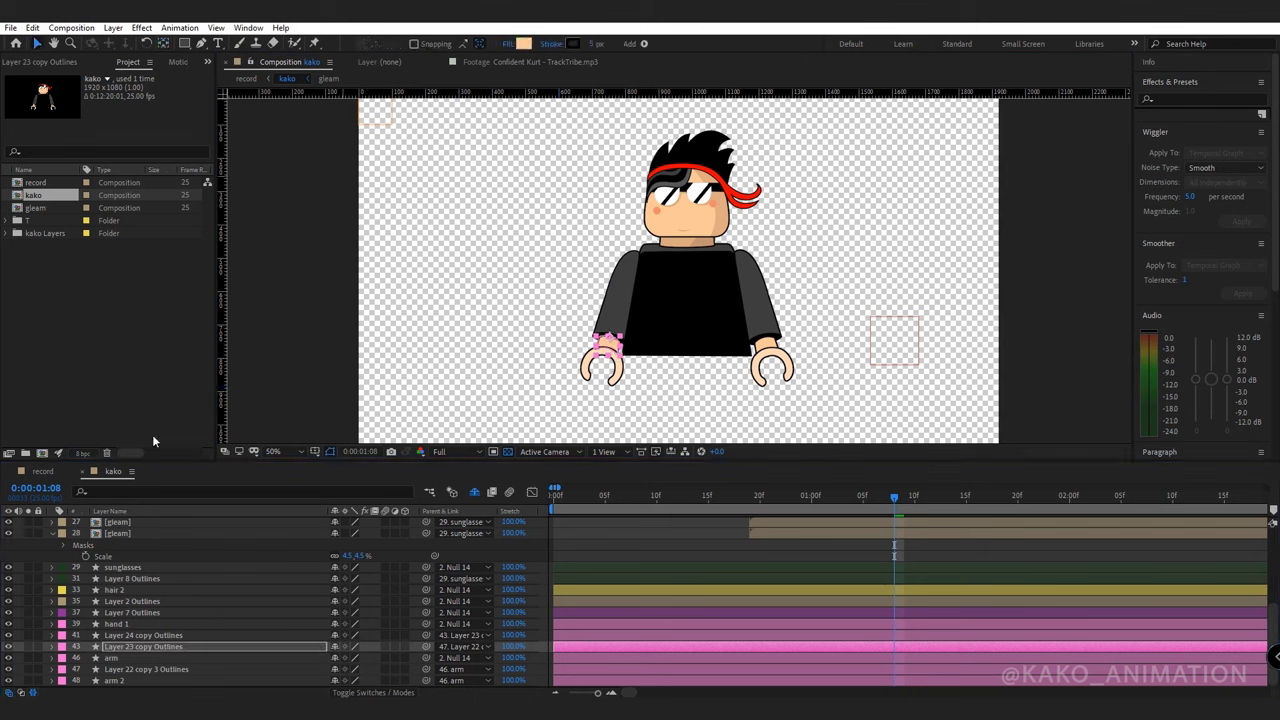
# Reveal Rotation on arm and Layer 22 copy 3 Outlines, testing the arm's swing and undoing it.
pyautogui.click(118, 656)
pyautogui.press('r')
pyautogui.moveTo(350, 669); pyautogui.dragTo(414, 677)
pyautogui.click(150, 682)
pyautogui.press('r')
pyautogui.hotkey('ctrl', 'z')
pyautogui.hotkey('ctrl', 'z')
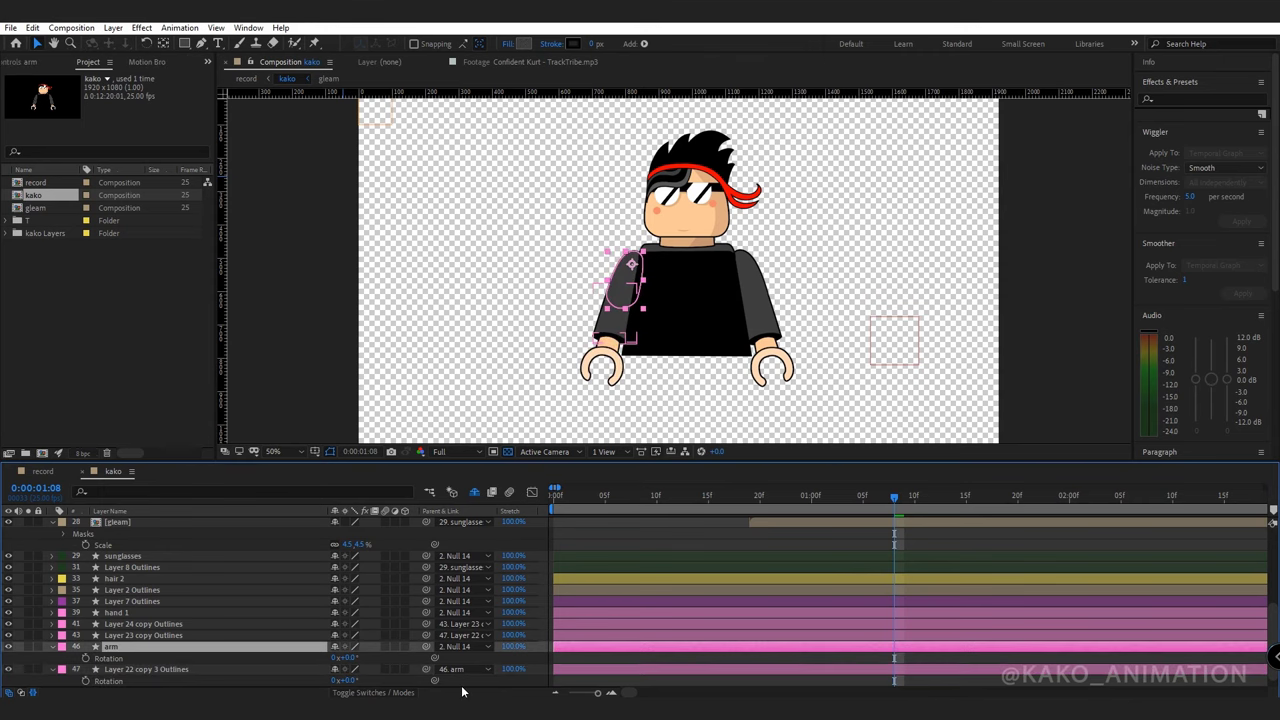
# Add starting Rotation keyframes at 0:00:00:16 on arm and Layer 22 copy 3 Outlines.
pyautogui.press('space')
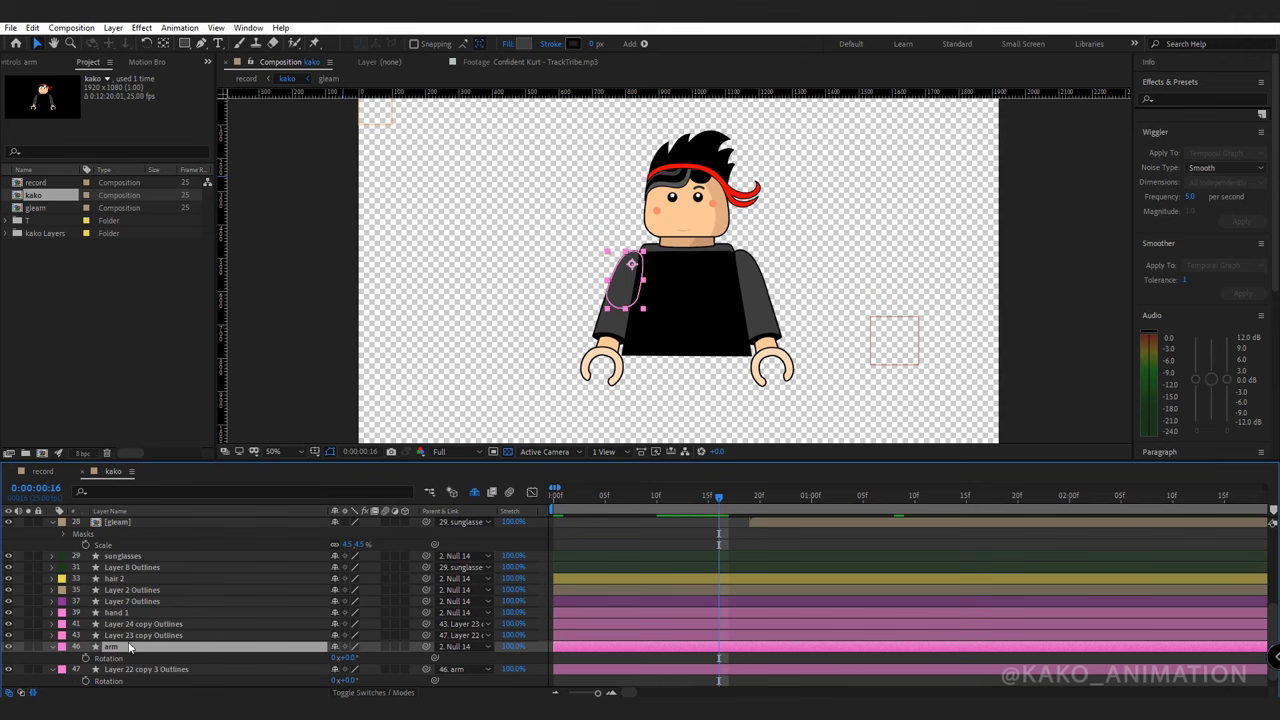
pyautogui.click(86, 658)
pyautogui.click(86, 681)
# Set the arm layer's Rotation to 19° at 0:00:01:09.
pyautogui.hotkey('shift', 'pagedown')
pyautogui.press('pagedown')
pyautogui.press('pagedown')
pyautogui.press('pagedown')
pyautogui.press('pagedown')
pyautogui.press('pagedown')
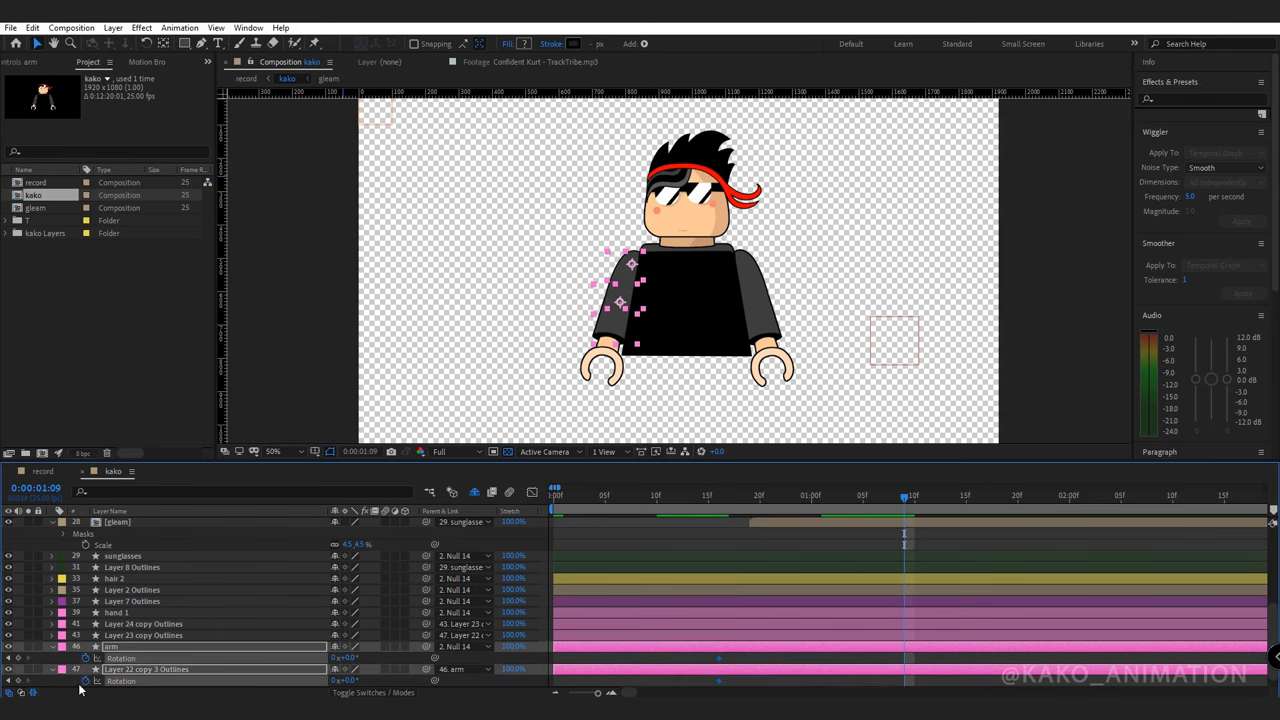
pyautogui.click(135, 648)
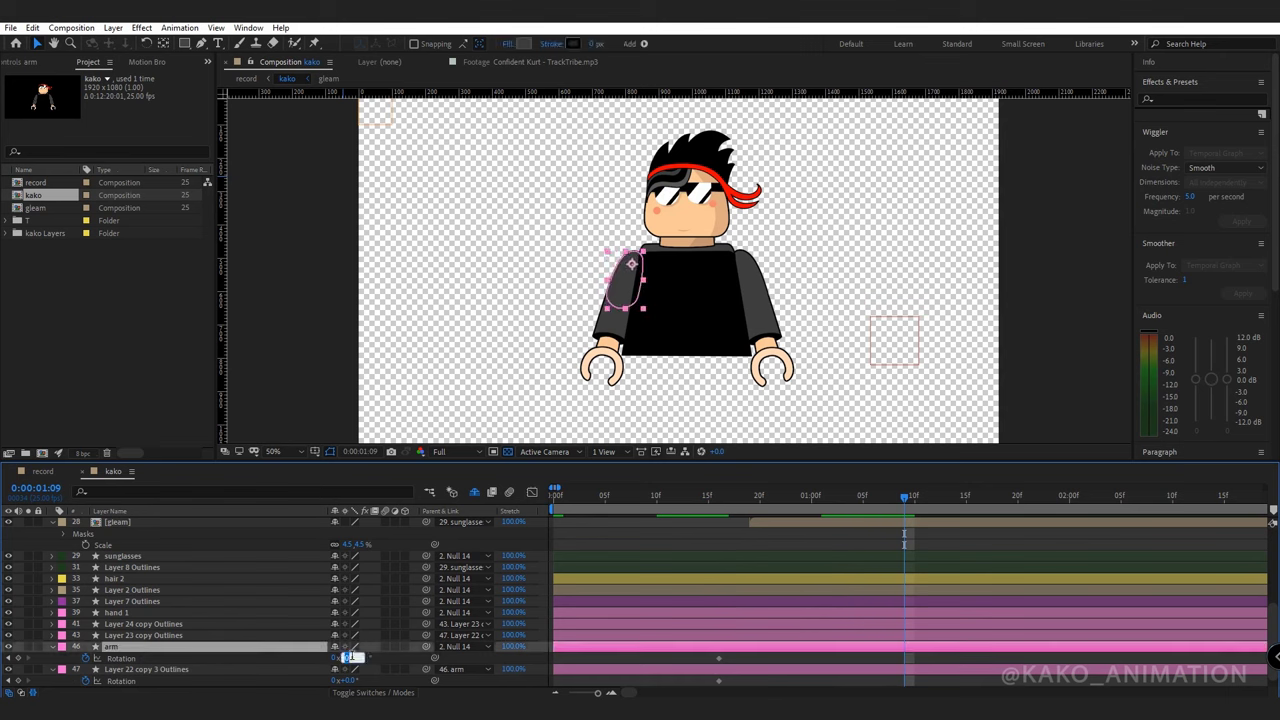
pyautogui.write('19')
pyautogui.press('Return')
# Open the Rotation value of Layer 22 copy 3 Outlines for editing at 0:00:01:09.
pyautogui.click(303, 672)
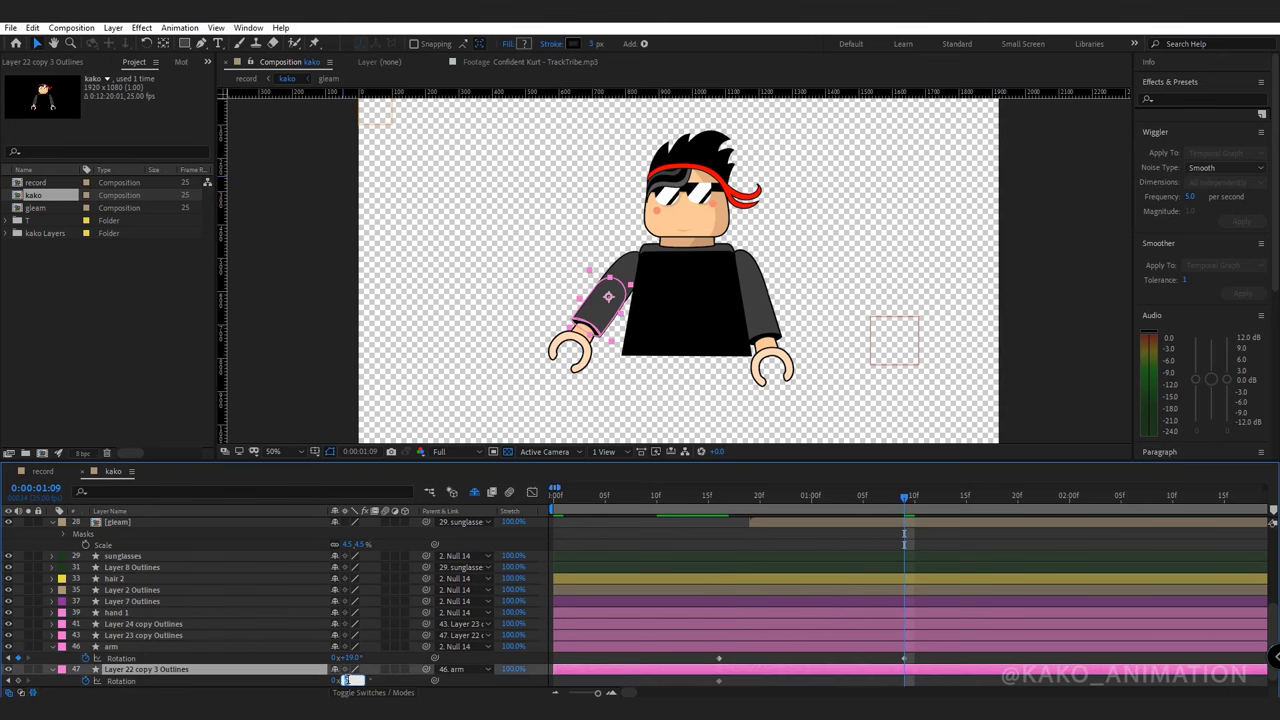
# Keyframe the rotation of Layer 22 copy 3 Outlines at 129° and ease the rotation keyframes of both arm layers.
pyautogui.write('129')
pyautogui.press('Return')
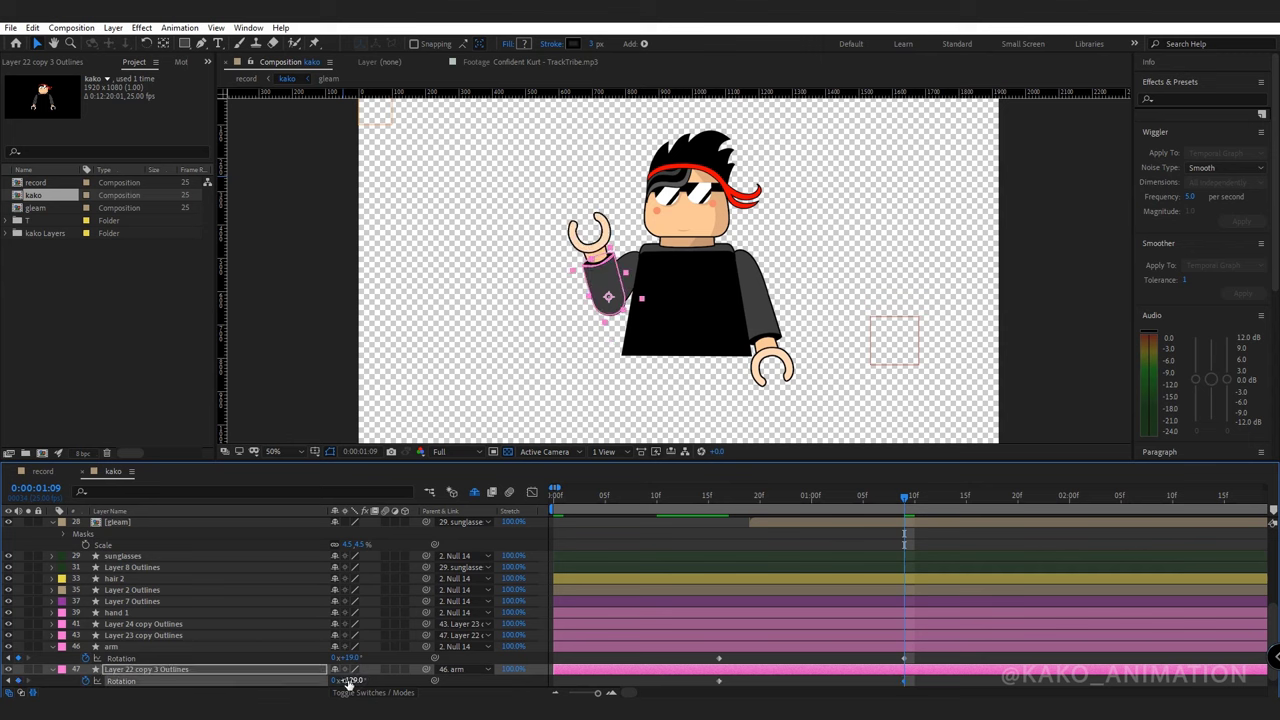
pyautogui.moveTo(919, 655); pyautogui.dragTo(700, 685)
pyautogui.click(701, 686)
# Reshape the arm layer's rotation curve so it starts fast and slows smoothly into the second keyframe.
pyautogui.click(124, 659)
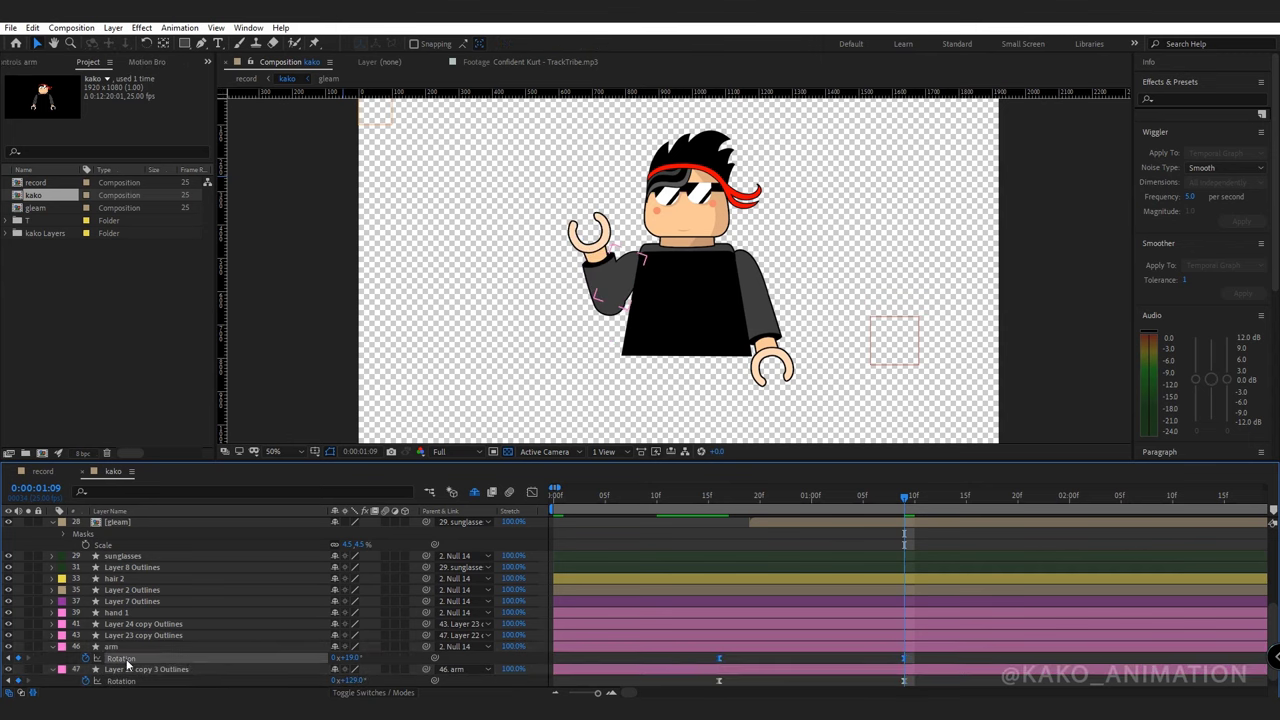
pyautogui.click(530, 492)
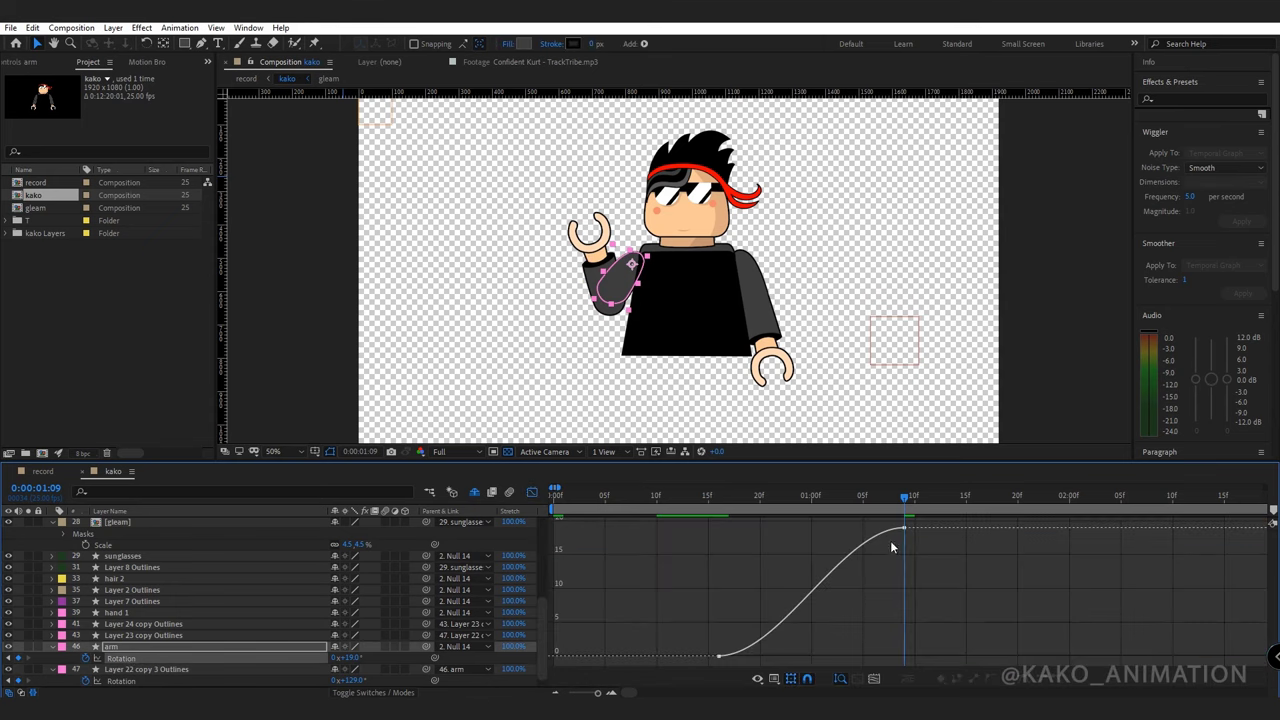
pyautogui.moveTo(781, 657); pyautogui.dragTo(770, 598)
pyautogui.moveTo(842, 527)
pyautogui.mouseDown()
pyautogui.moveTo(803, 526)
pyautogui.moveTo(824, 523)
pyautogui.mouseUp()
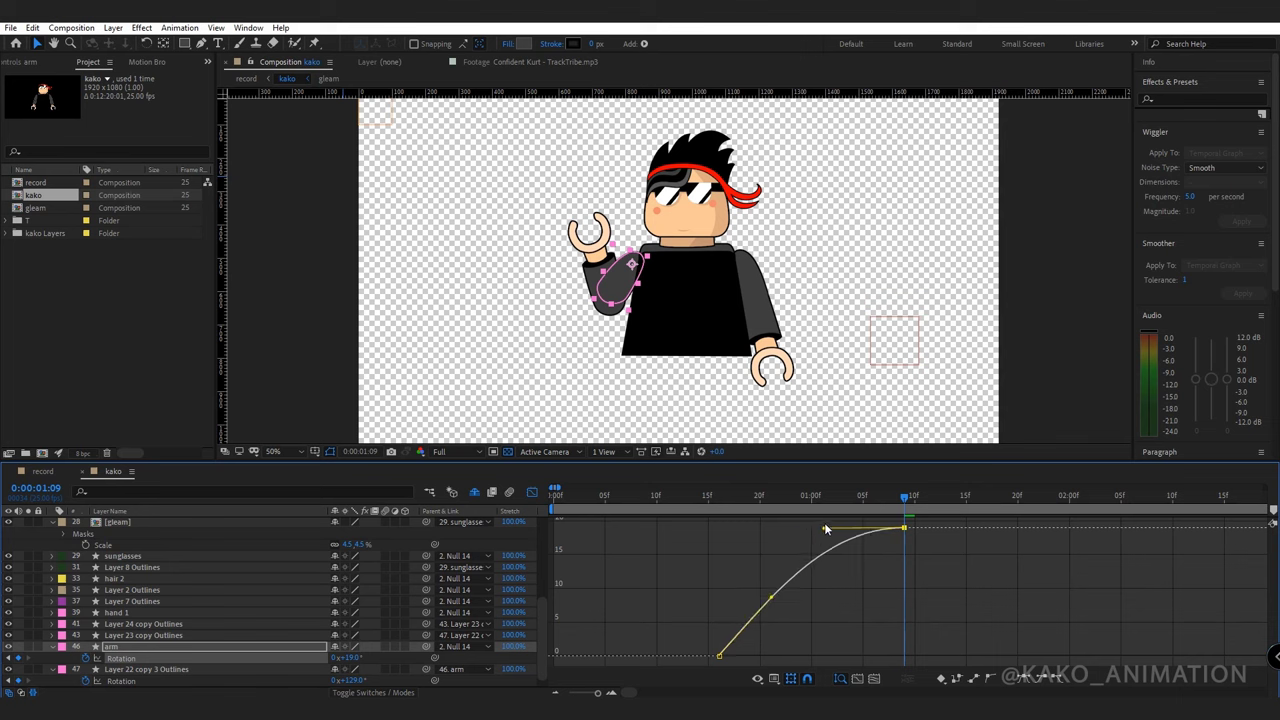
# Lengthen the easing handles on both keyframes of the Layer 22 copy 3 Outlines rotation curve.
pyautogui.click(123, 681)
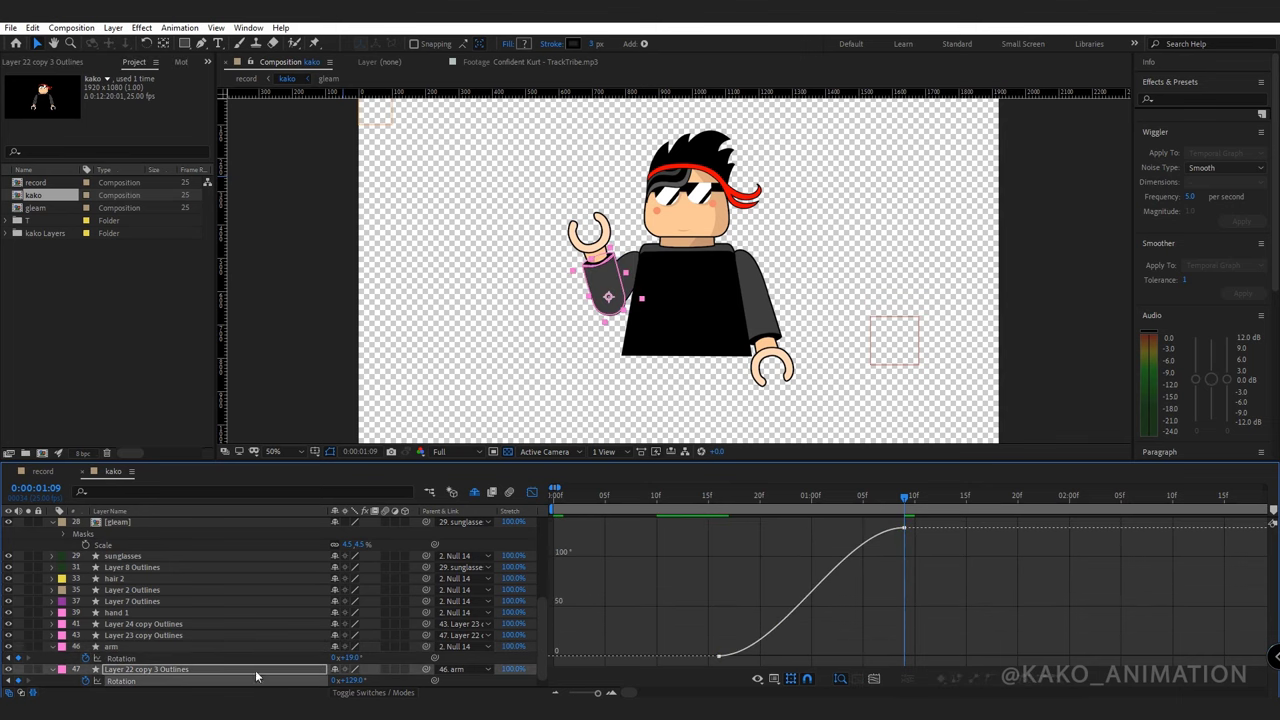
pyautogui.click(725, 657)
pyautogui.click(781, 663)
pyautogui.click(721, 657)
pyautogui.moveTo(780, 657); pyautogui.dragTo(797, 655)
pyautogui.moveTo(843, 527); pyautogui.dragTo(780, 528)
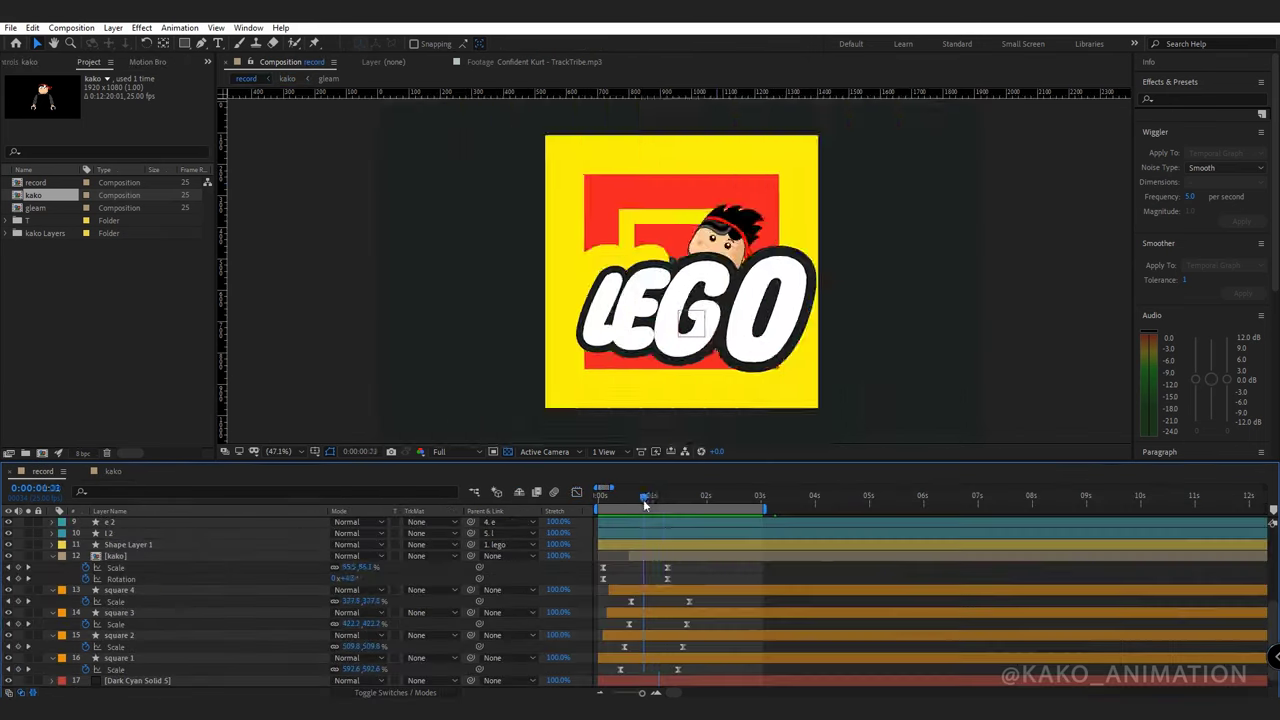
# In the record composition, move the kako layer's upper-left mask corner outward around the raised hand and check neighbouring frames.
pyautogui.moveTo(643, 497); pyautogui.dragTo(651, 497)
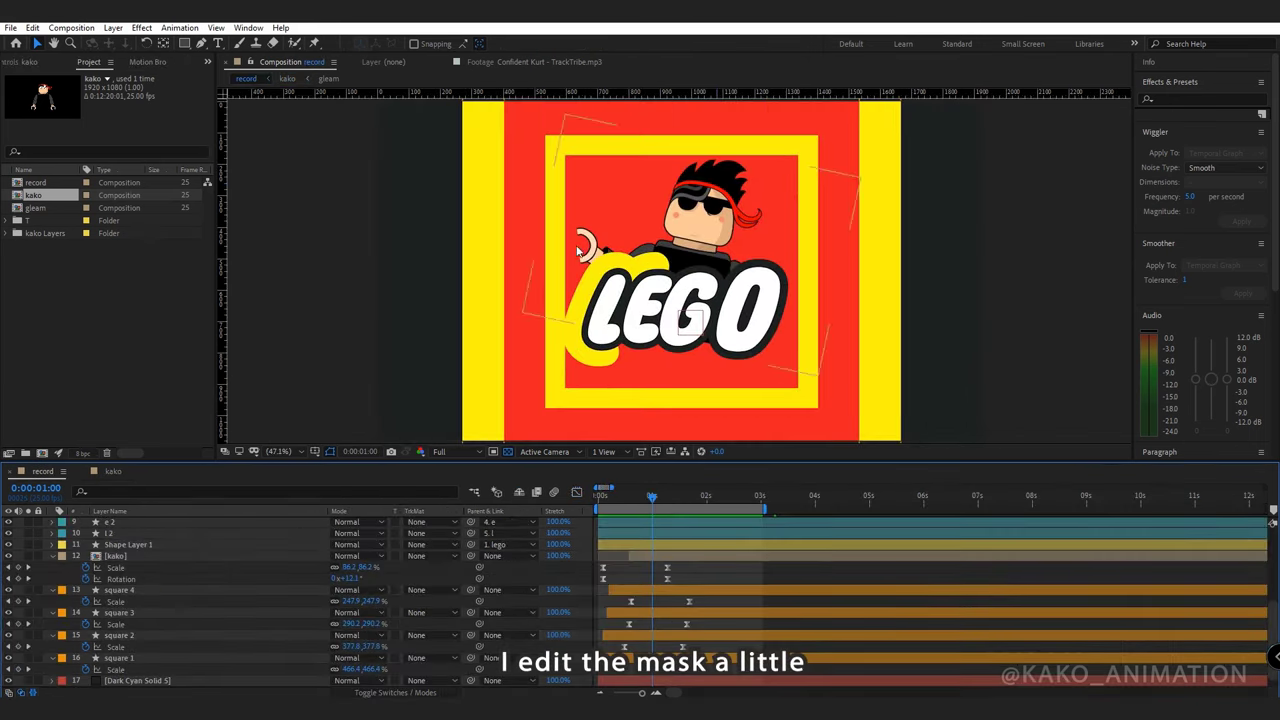
pyautogui.click(166, 557)
pyautogui.moveTo(565, 125); pyautogui.dragTo(551, 117)
pyautogui.press('pageup')
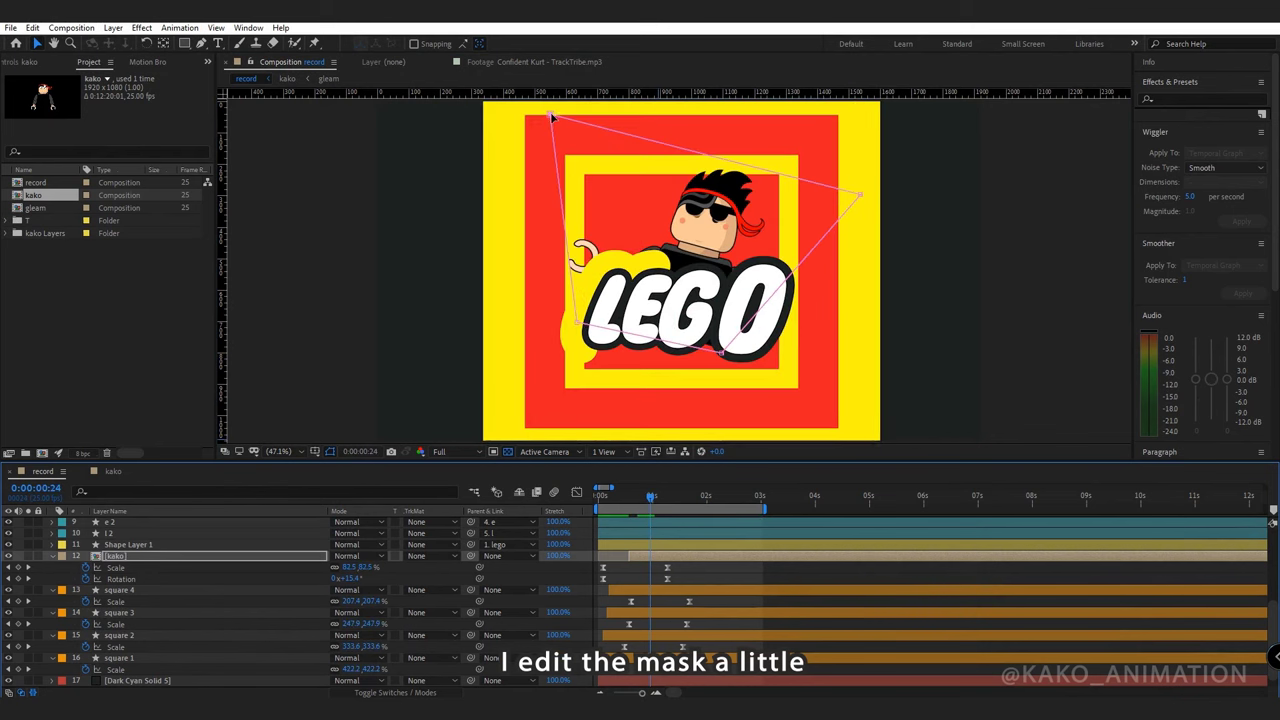
pyautogui.click(650, 500)
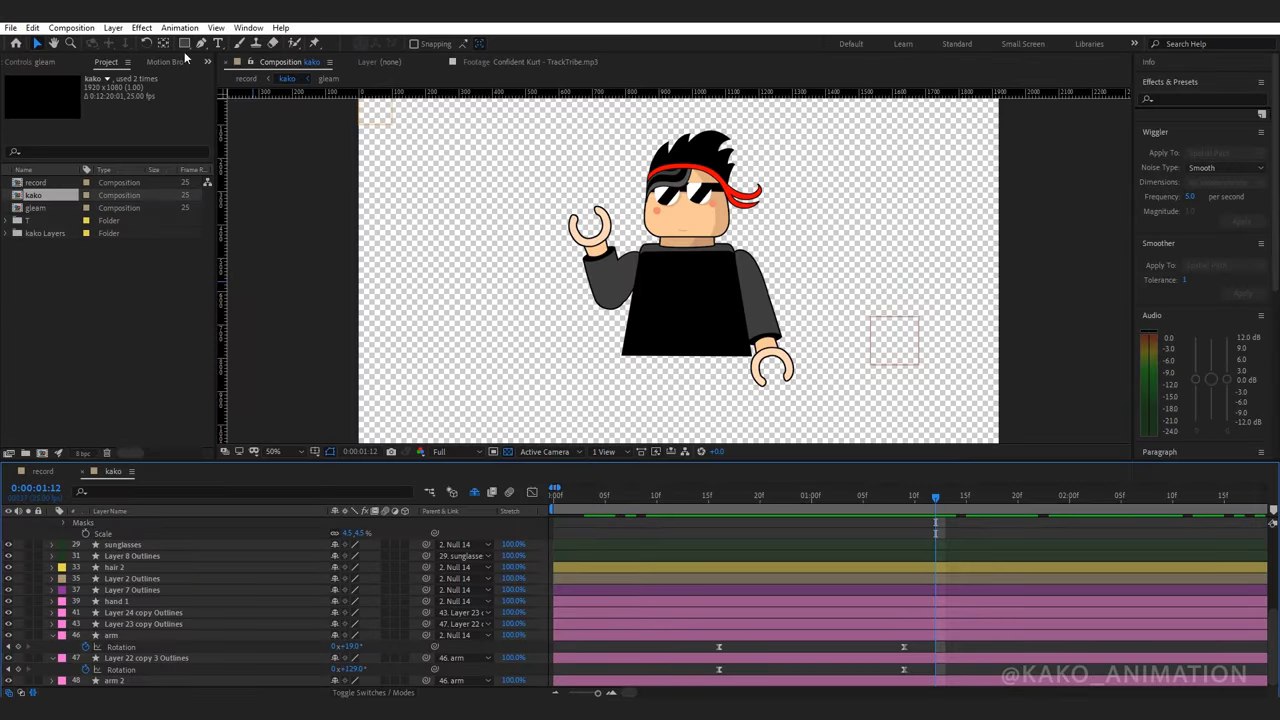
# Draw a yellow square about 390 px wide over the character in the kako composition, with a 5 px darker yellow-orange stroke.
pyautogui.click(184, 43)
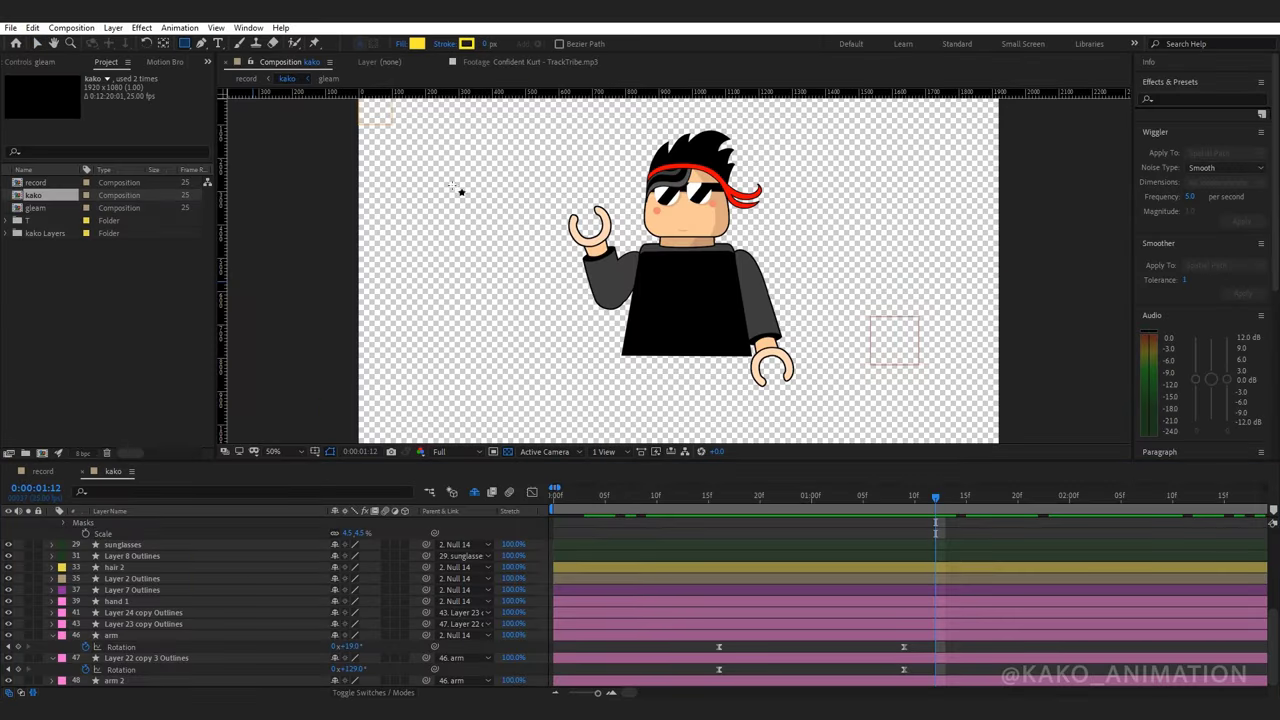
pyautogui.moveTo(619, 173); pyautogui.dragTo(746, 300)
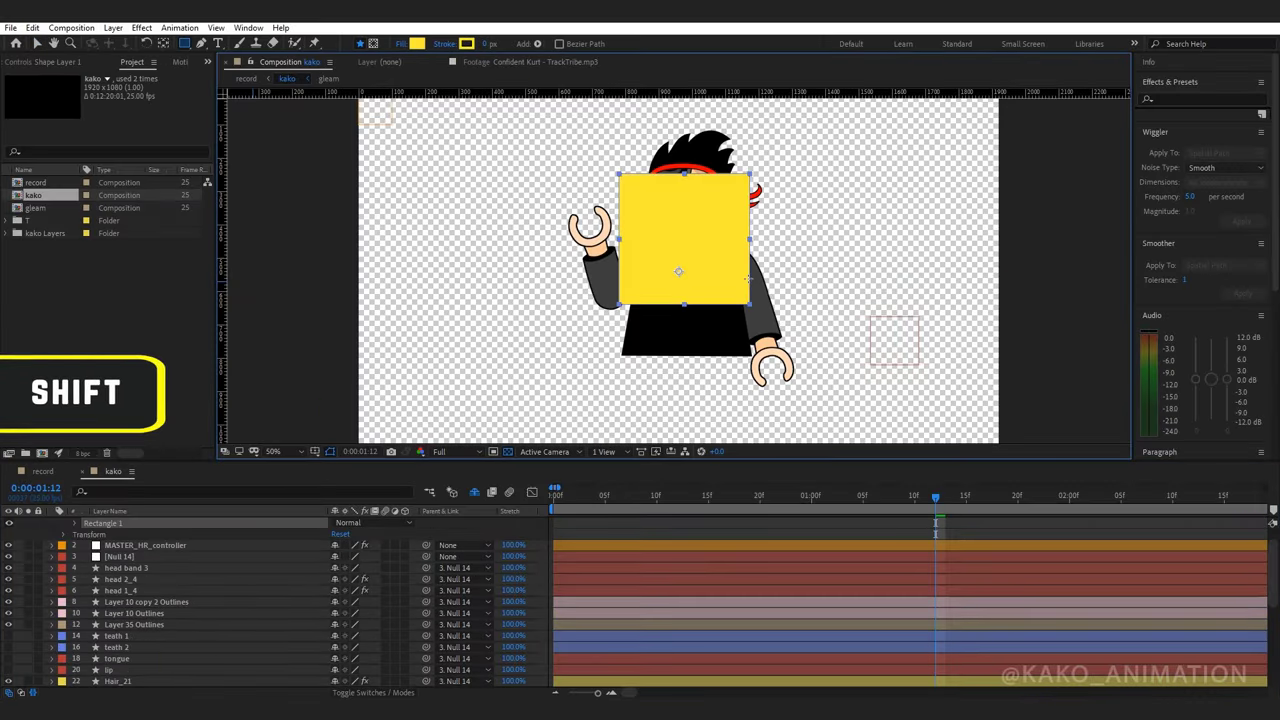
pyautogui.click(466, 43)
pyautogui.click(819, 546)
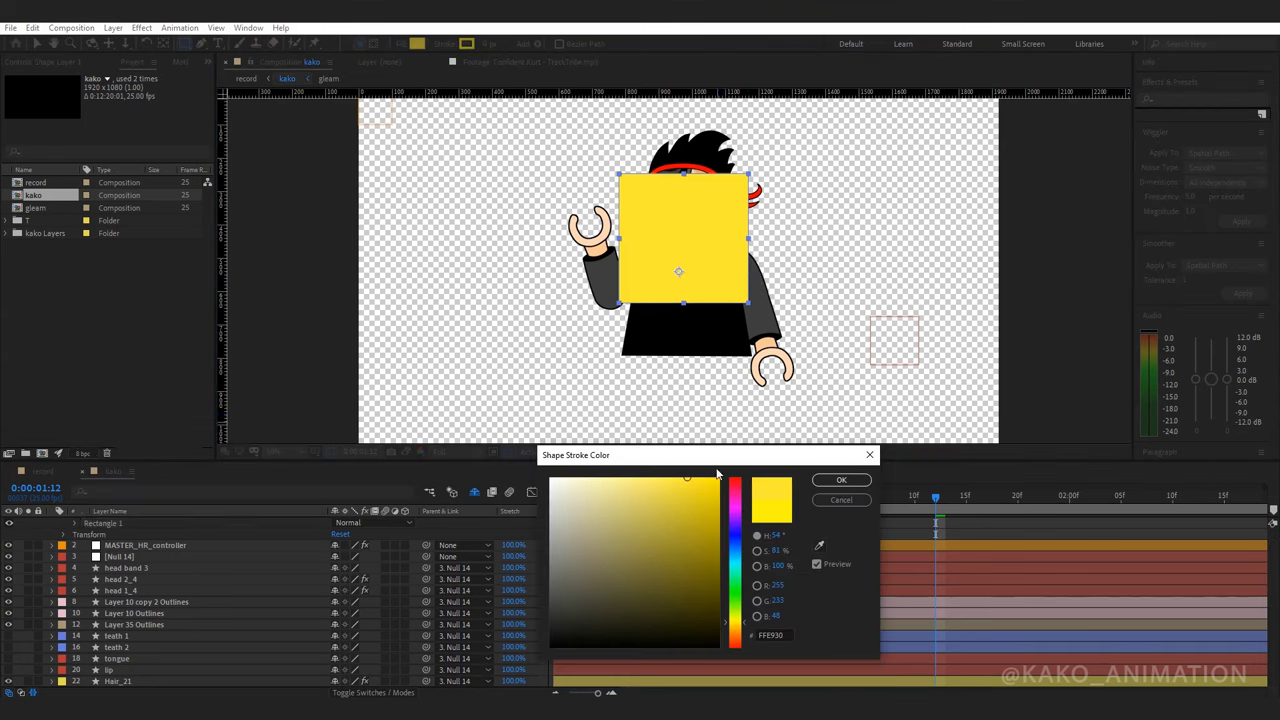
pyautogui.click(834, 483)
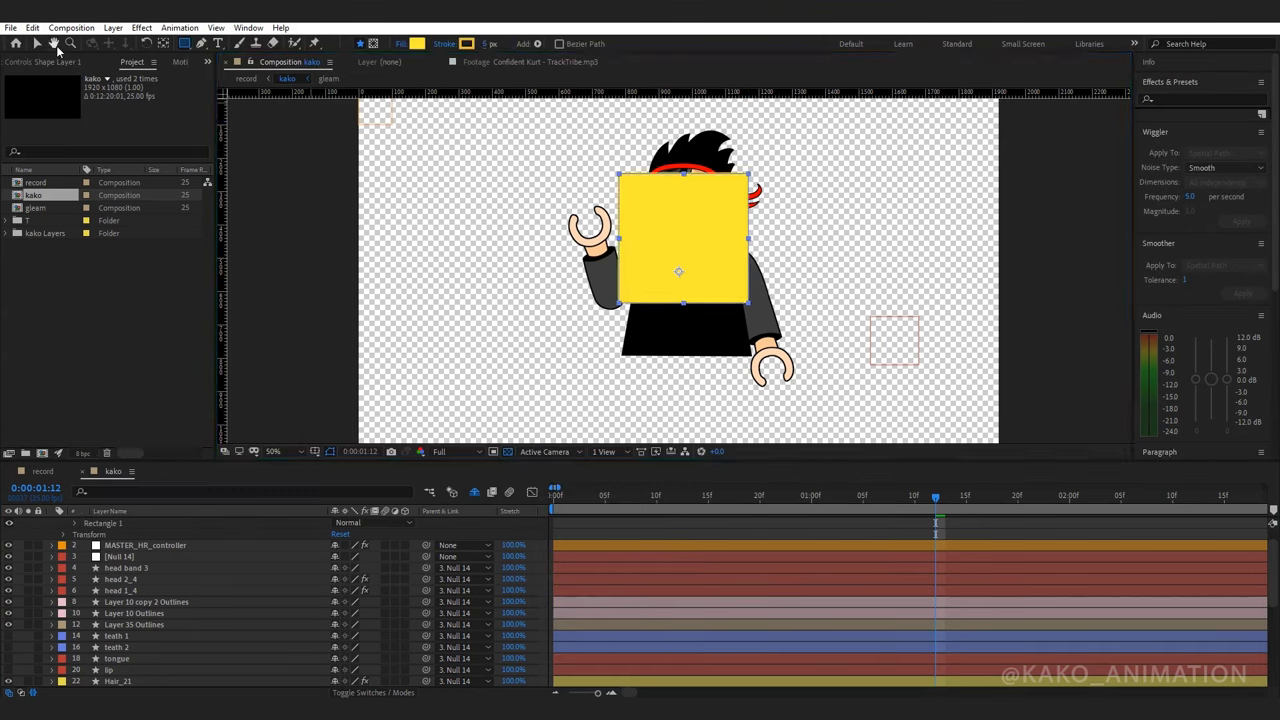
# Pre-compose the yellow square's layer into a new composition named cube.
pyautogui.click(36, 43)
pyautogui.scroll(2, 110, 527)
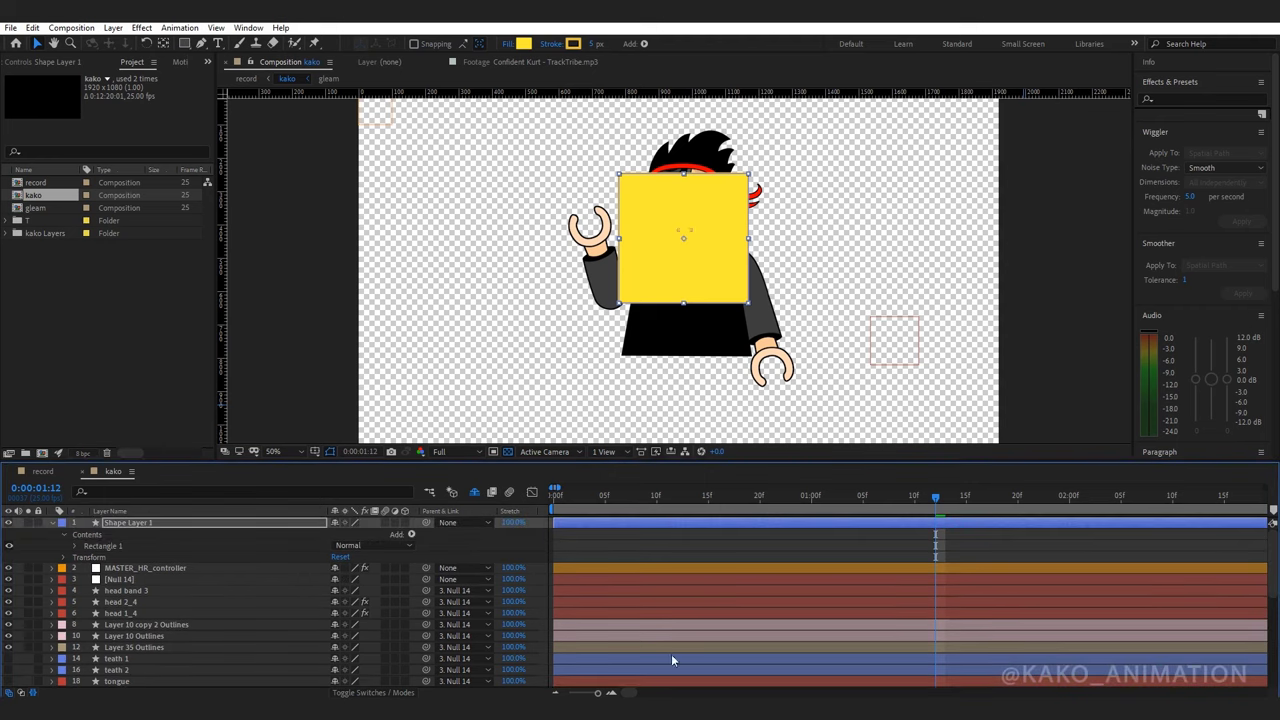
pyautogui.rightClick(110, 527)
pyautogui.click(150, 446)
pyautogui.write('cu')
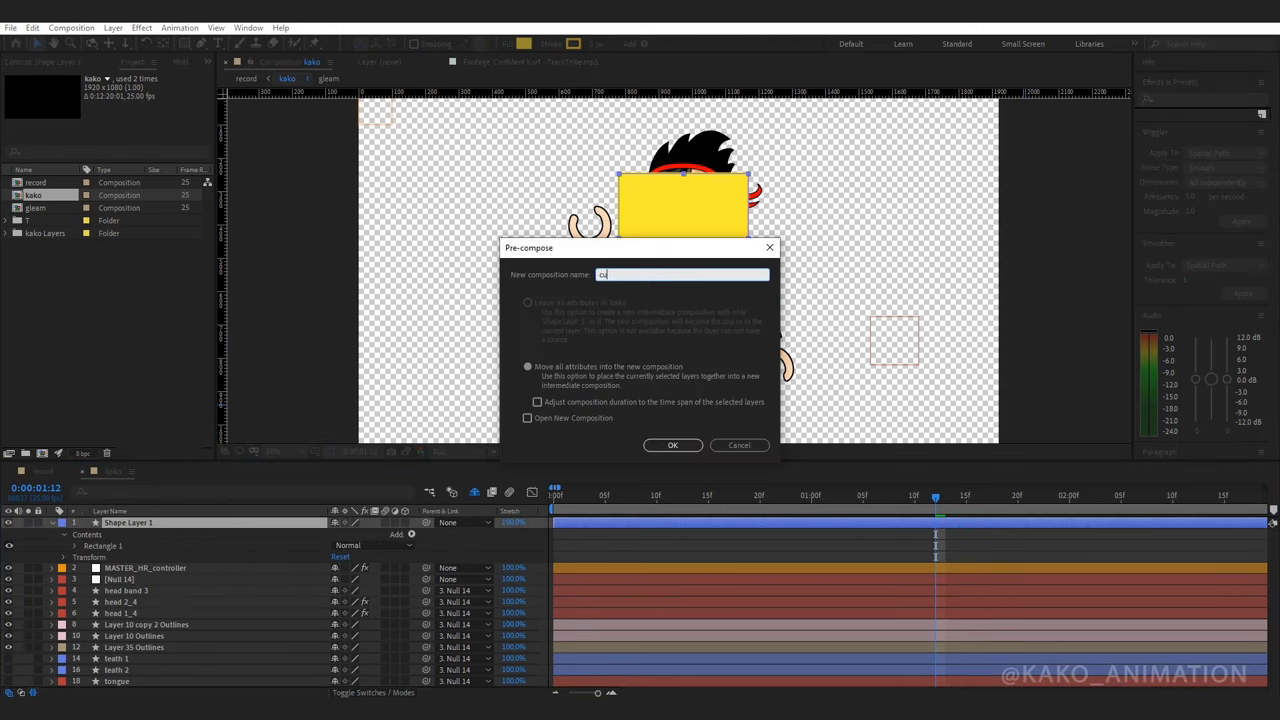
pyautogui.write('be')
pyautogui.press('Return')
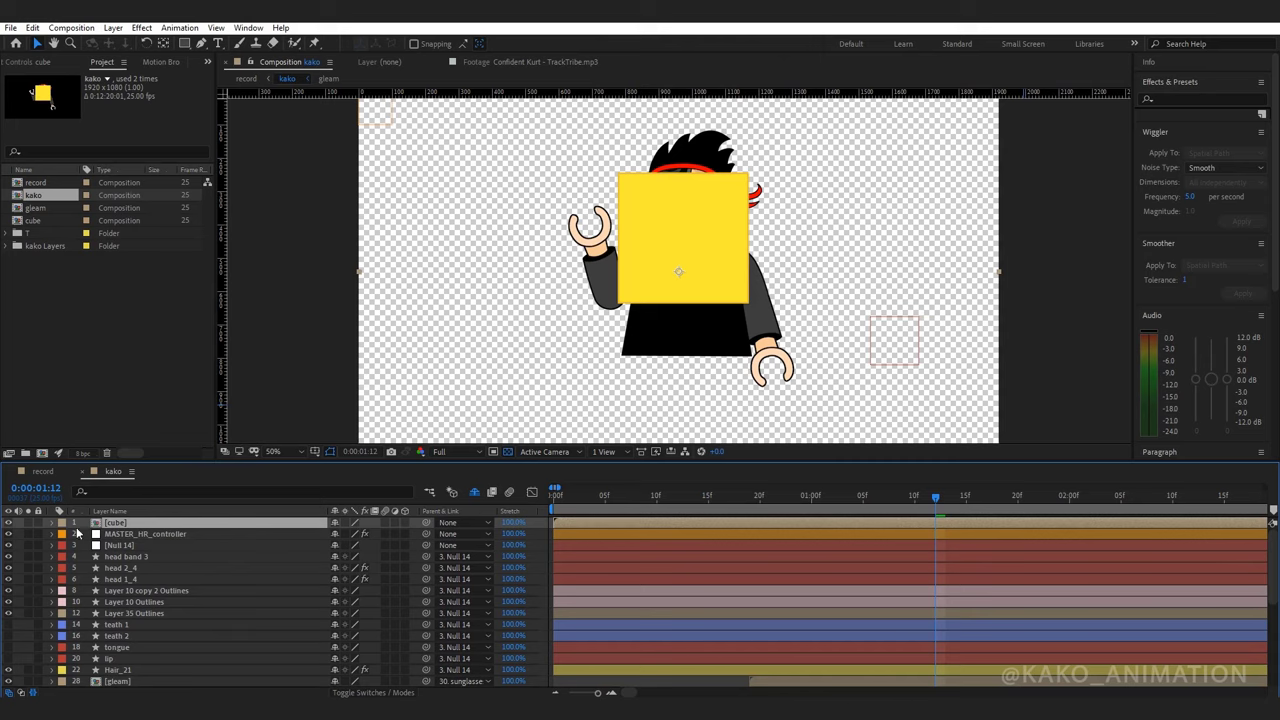
# Open the cube composition, make the square a 3D layer and expand its transform properties.
pyautogui.doubleClick(111, 522)
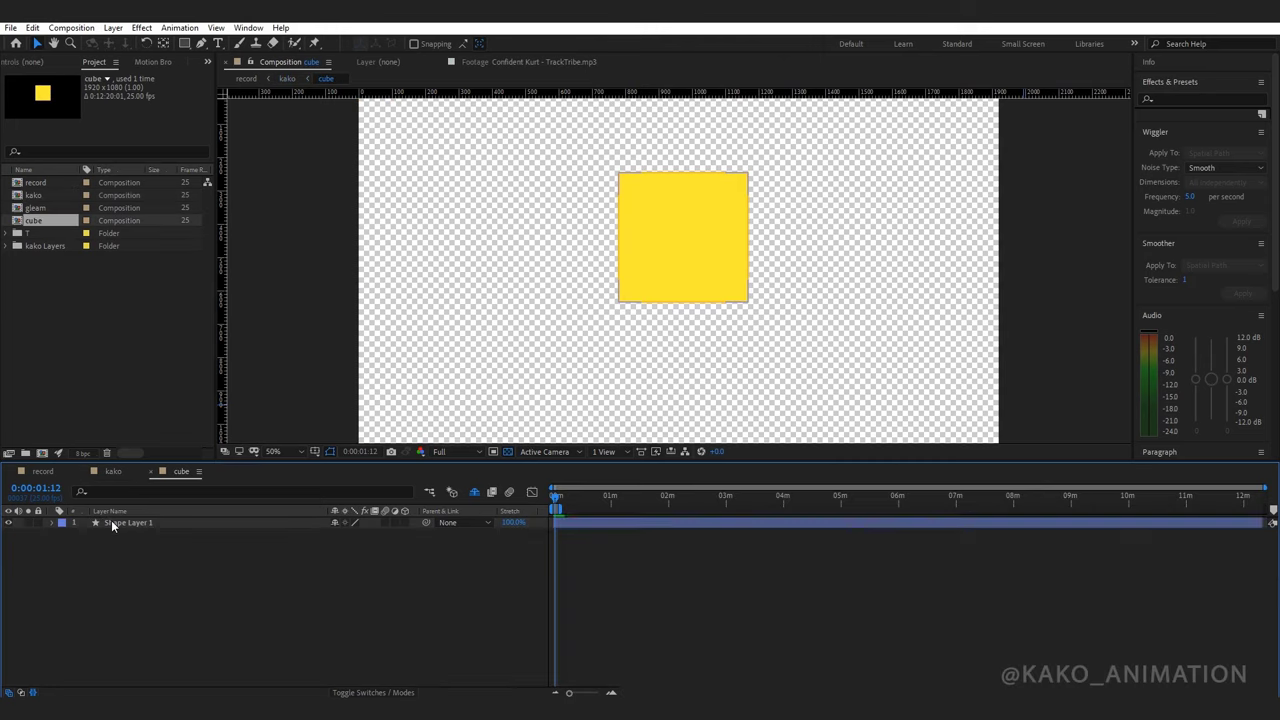
pyautogui.click(404, 522)
pyautogui.click(52, 522)
pyautogui.click(63, 546)
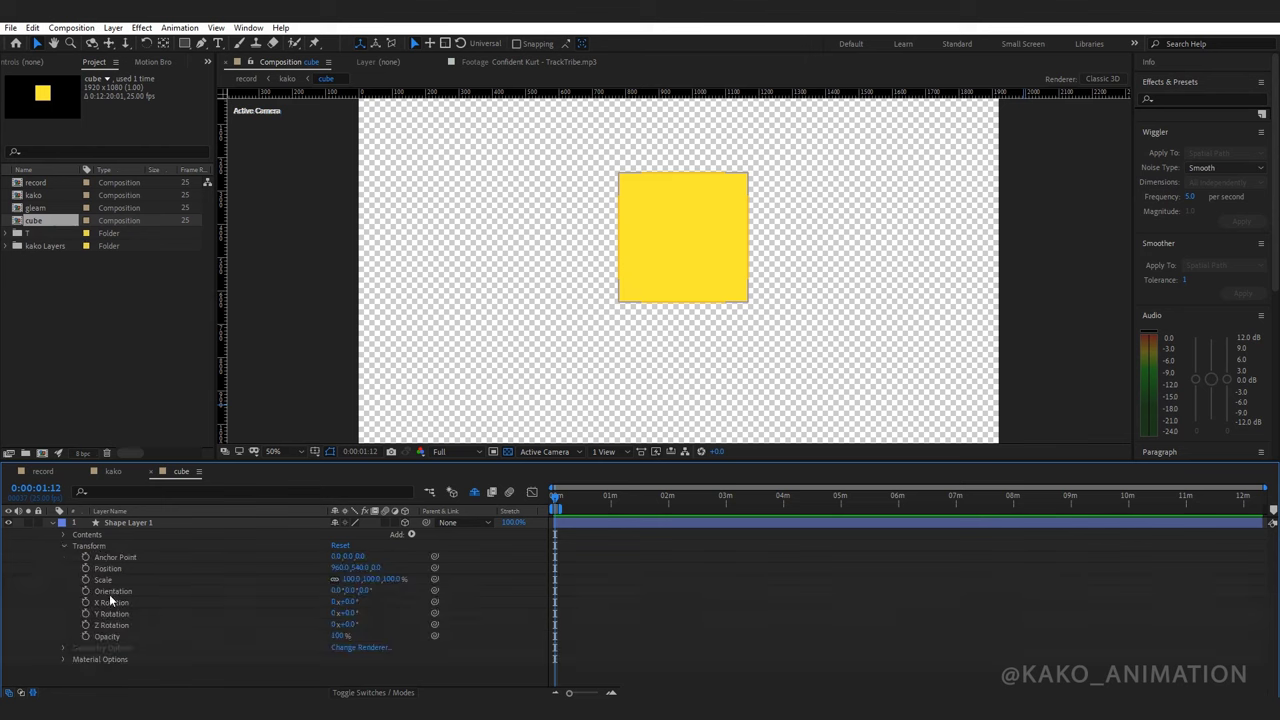
# Set the square's Y orientation to 310°.
pyautogui.click(348, 592)
pyautogui.write('31')
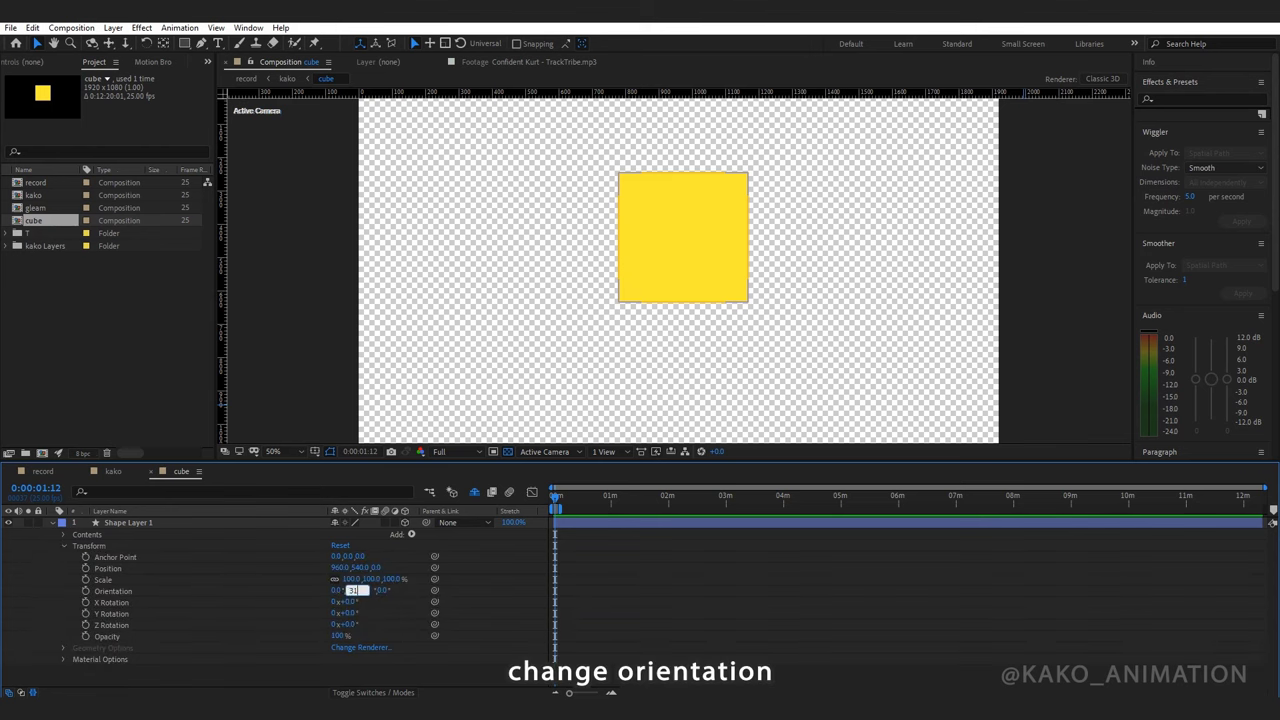
pyautogui.write('0')
pyautogui.press('Return')
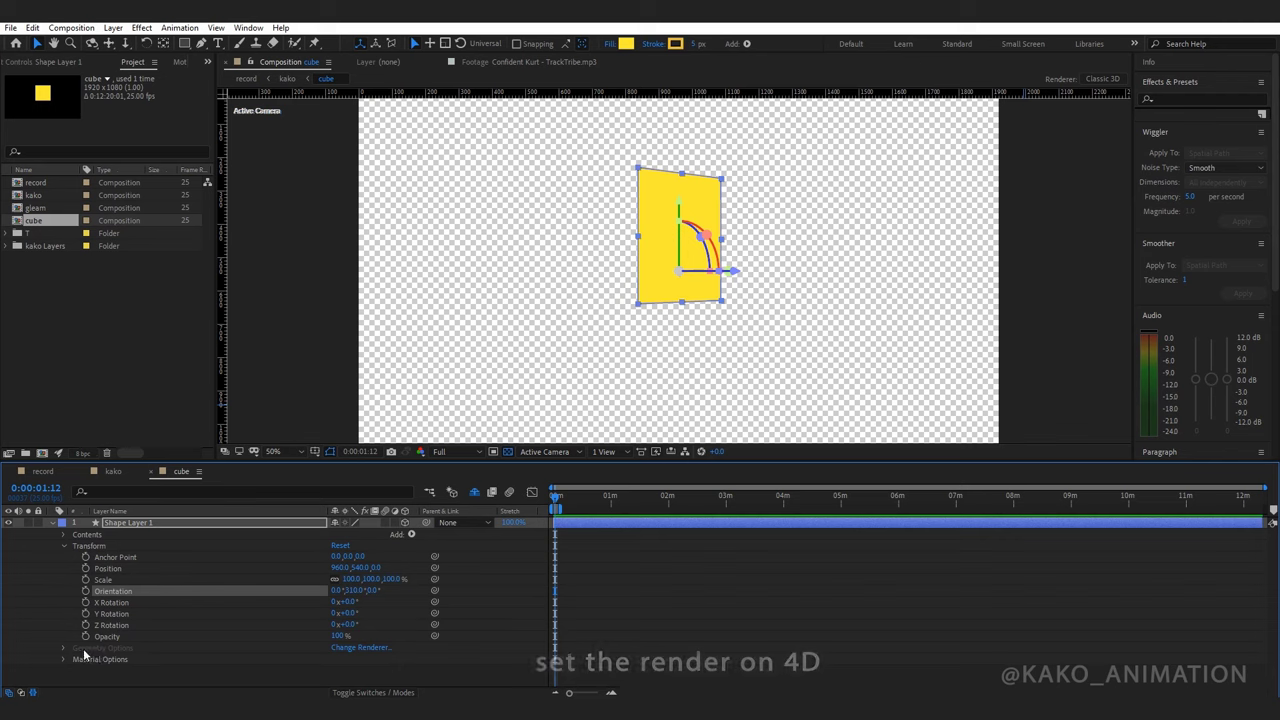
# Switch the composition's 3D renderer to CINEMA 4D and set the square's extrusion depth to about 172.
pyautogui.click(365, 648)
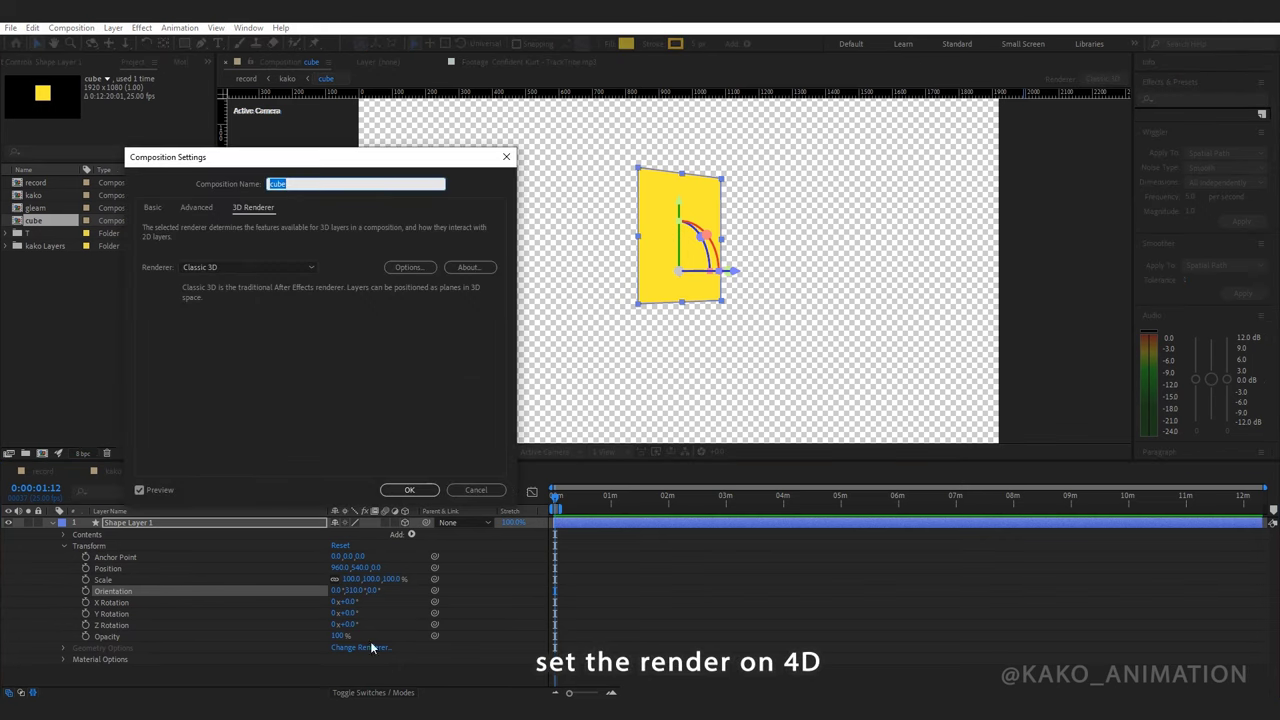
pyautogui.click(220, 267)
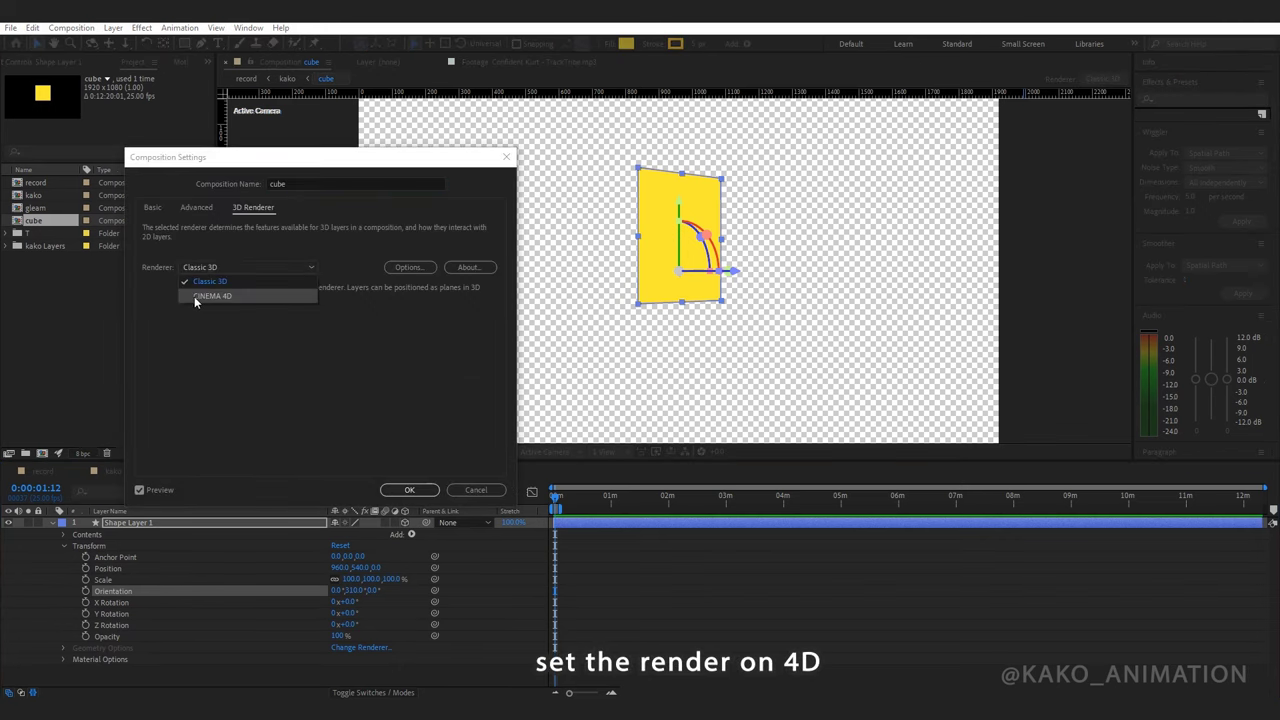
pyautogui.click(201, 299)
pyautogui.click(410, 489)
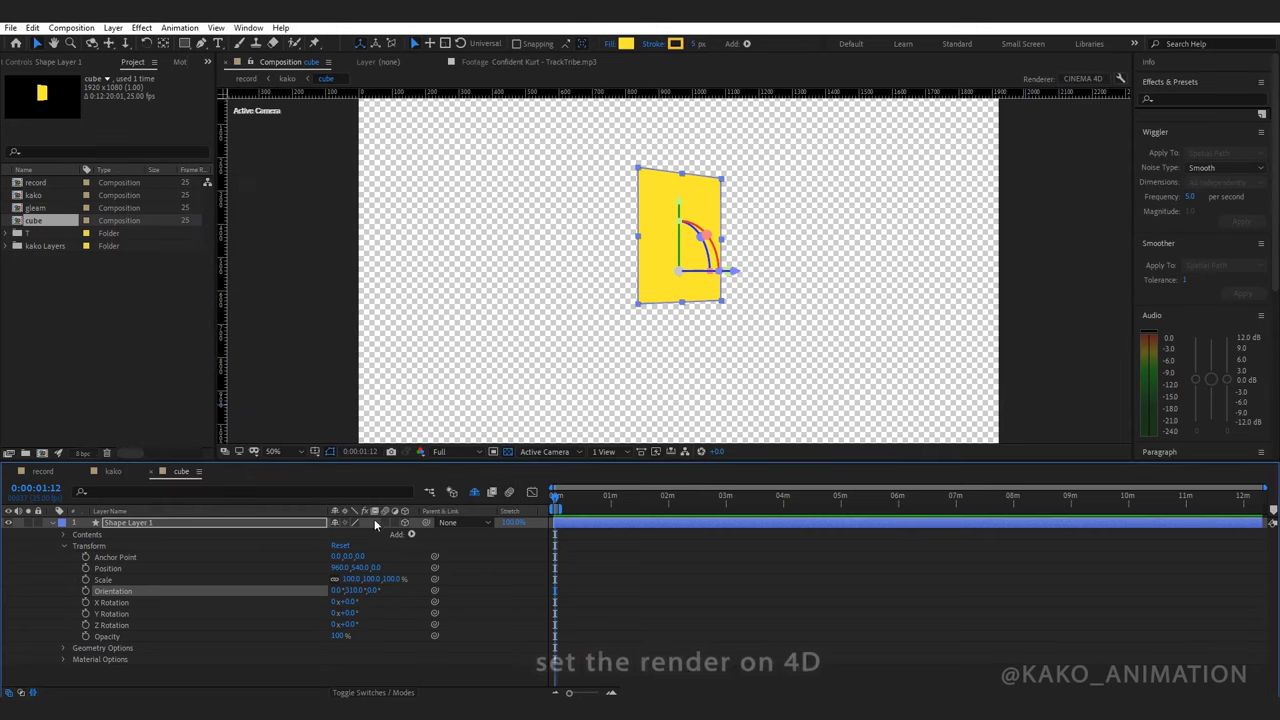
pyautogui.click(63, 648)
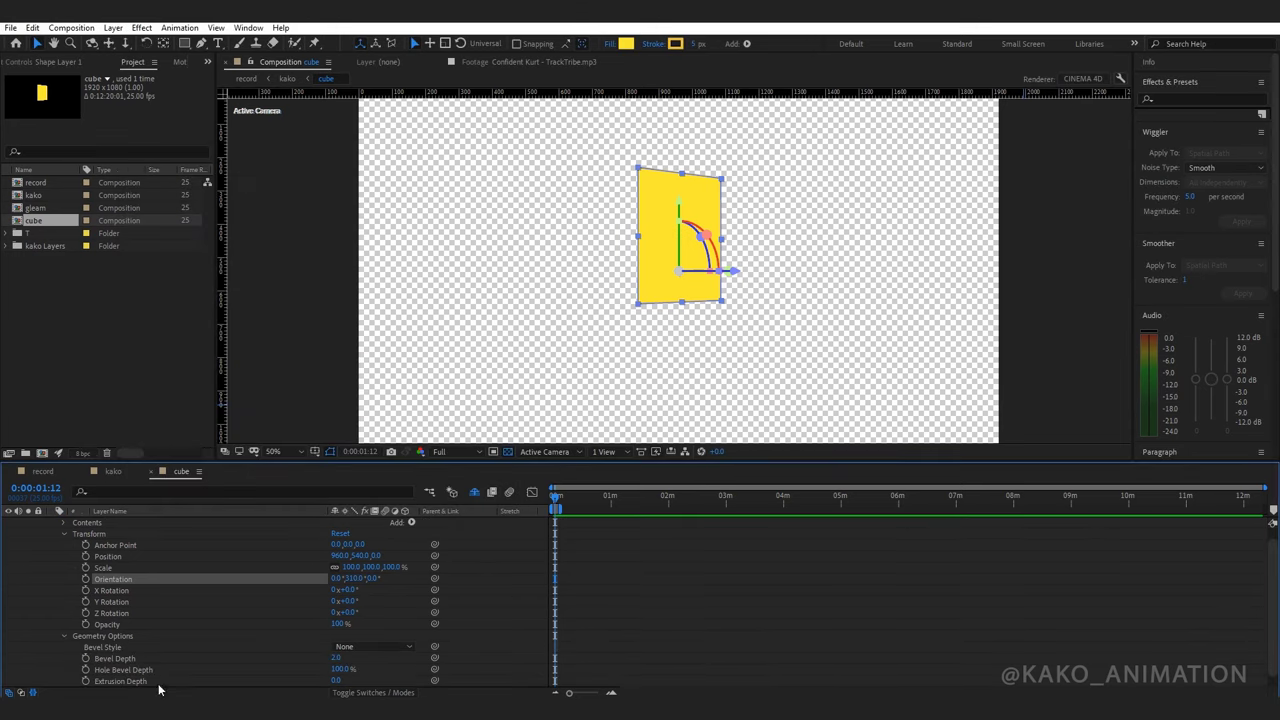
pyautogui.moveTo(340, 687)
pyautogui.mouseDown()
pyautogui.moveTo(372, 677)
pyautogui.moveTo(362, 674)
pyautogui.mouseUp()
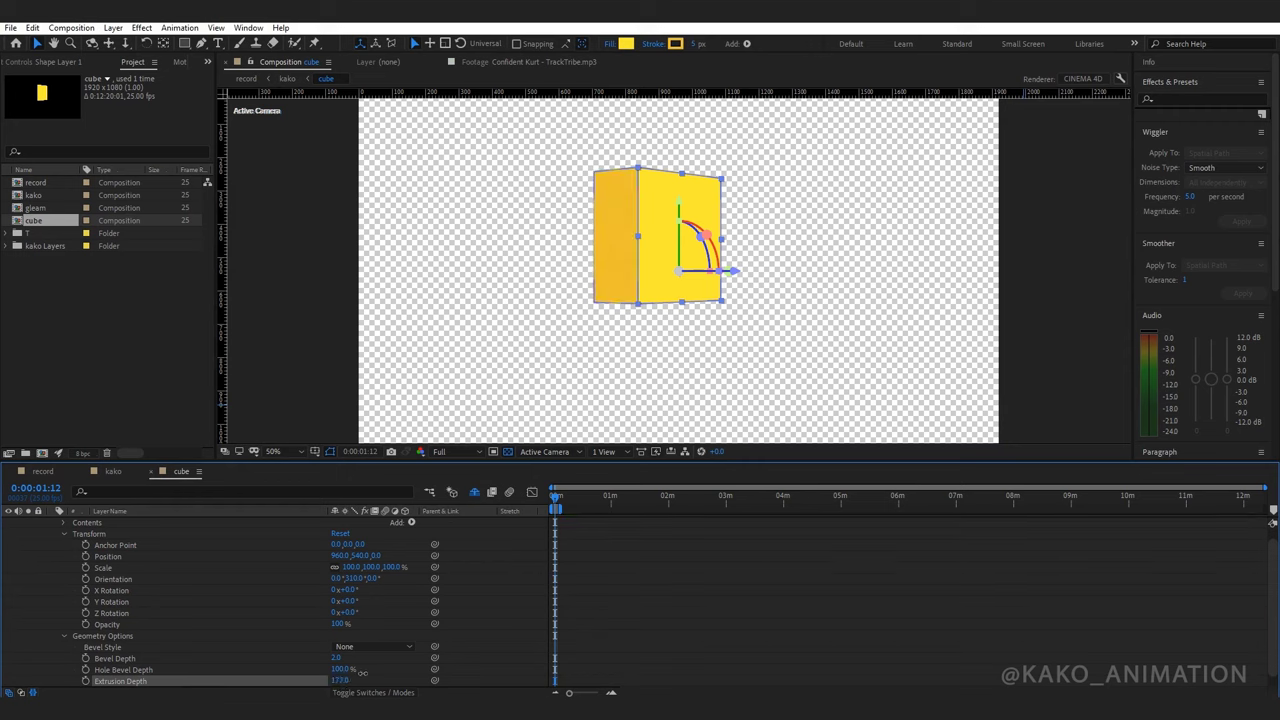
# Reset the extruded square's Y orientation to 0°.
pyautogui.click(65, 636)
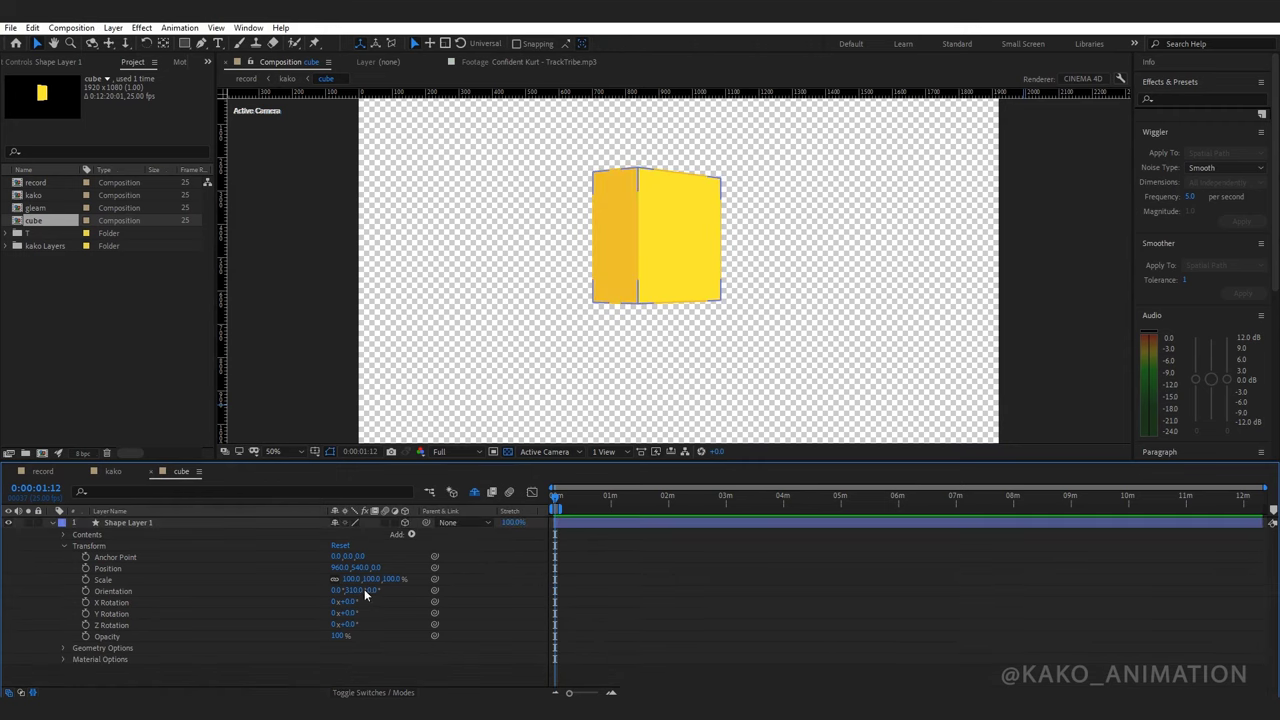
pyautogui.write('0')
pyautogui.press('Return')
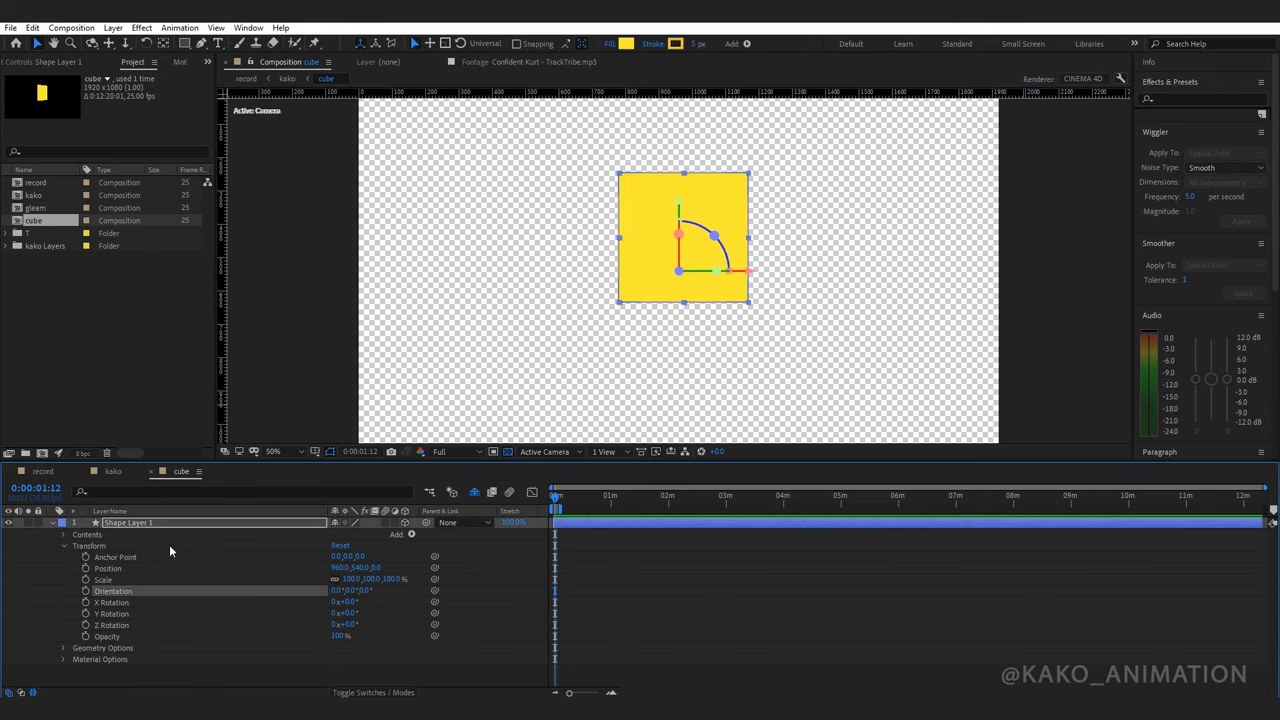
# Draw a separate yellow square about 105 px wide with a 3 px stroke near the large square's upper-left corner.
pyautogui.click(186, 44)
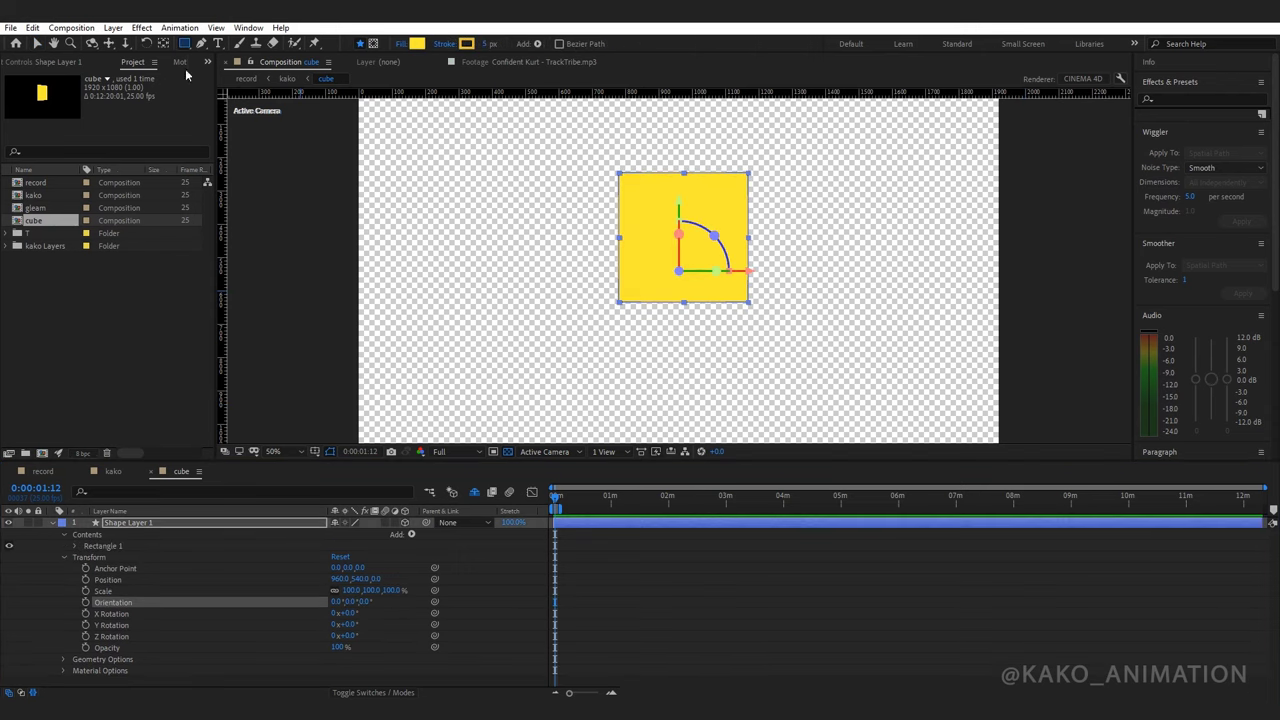
pyautogui.click(517, 537)
pyautogui.moveTo(632, 186); pyautogui.dragTo(667, 220)
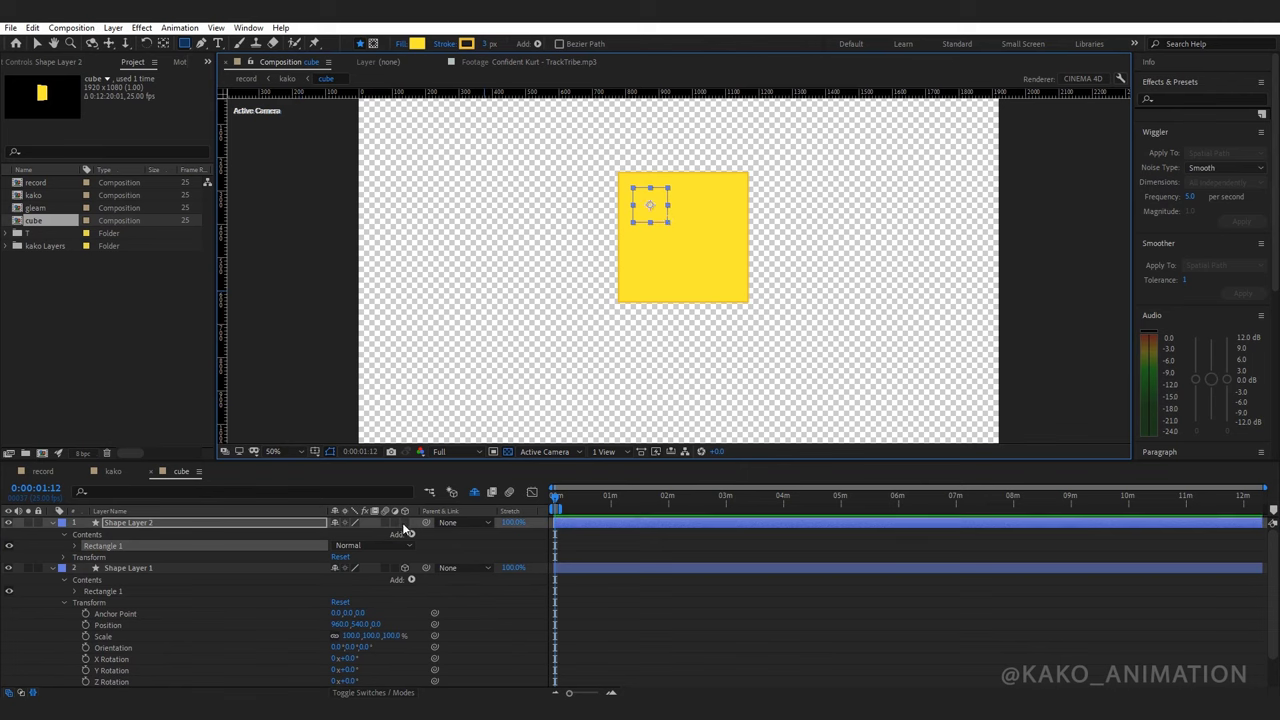
# Make the small square a 3D layer and set its extrusion depth to 126.
pyautogui.click(404, 522)
pyautogui.click(64, 569)
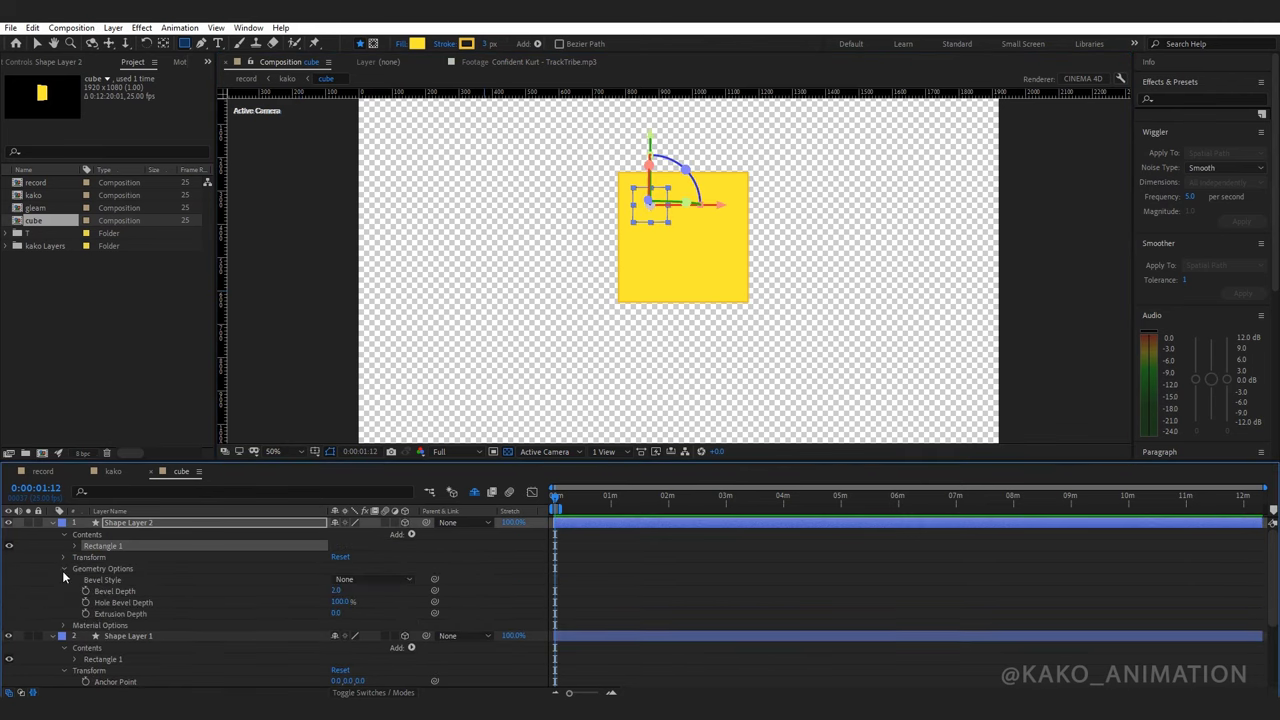
pyautogui.write('126')
pyautogui.press('Return')
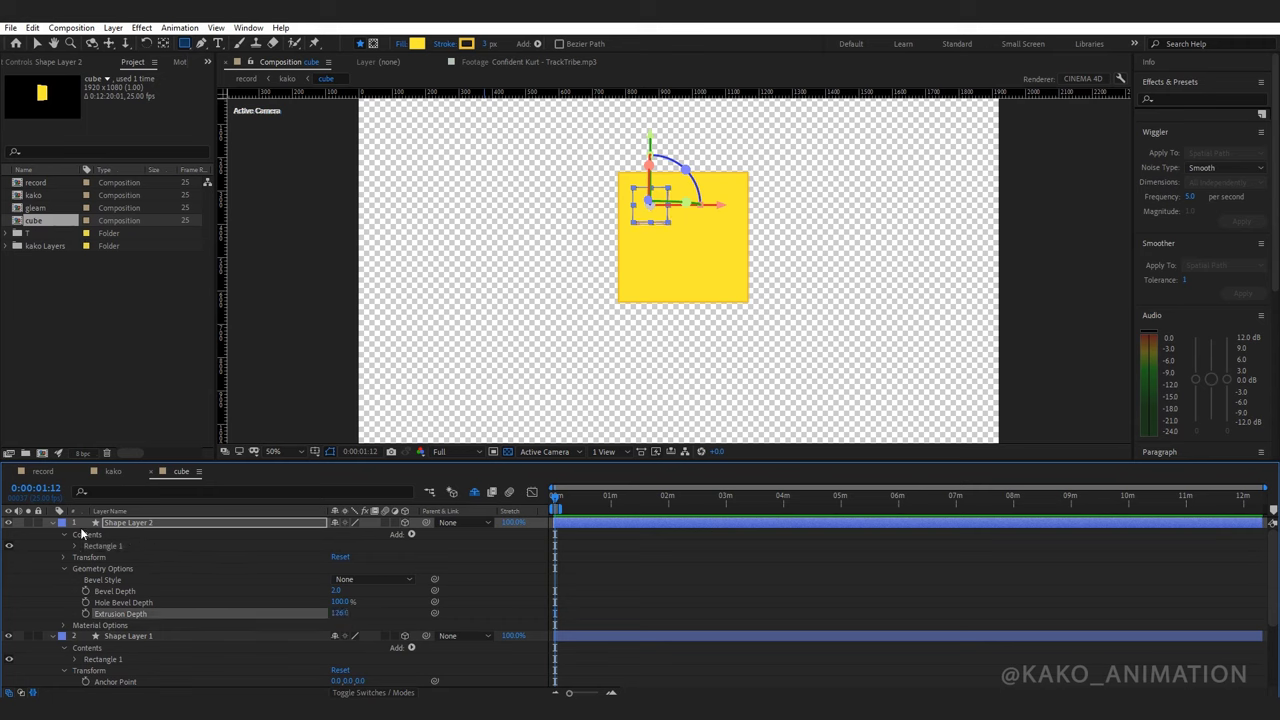
# Parent the small square's layer to the large square and set the large square's Y orientation to 320°.
pyautogui.click(54, 524)
pyautogui.moveTo(426, 522); pyautogui.dragTo(235, 535)
pyautogui.moveTo(357, 613); pyautogui.dragTo(371, 616)
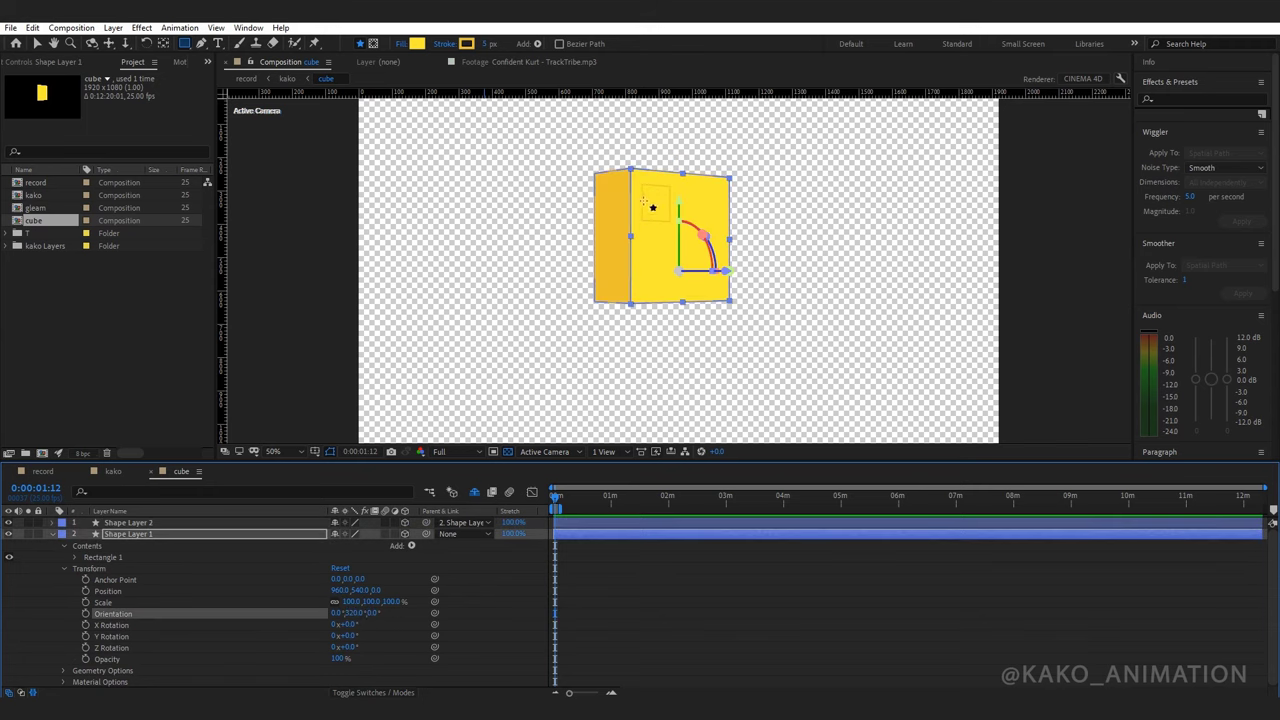
# Shift the small square forward along the Z position so it protrudes from the large square's front face.
pyautogui.click(36, 43)
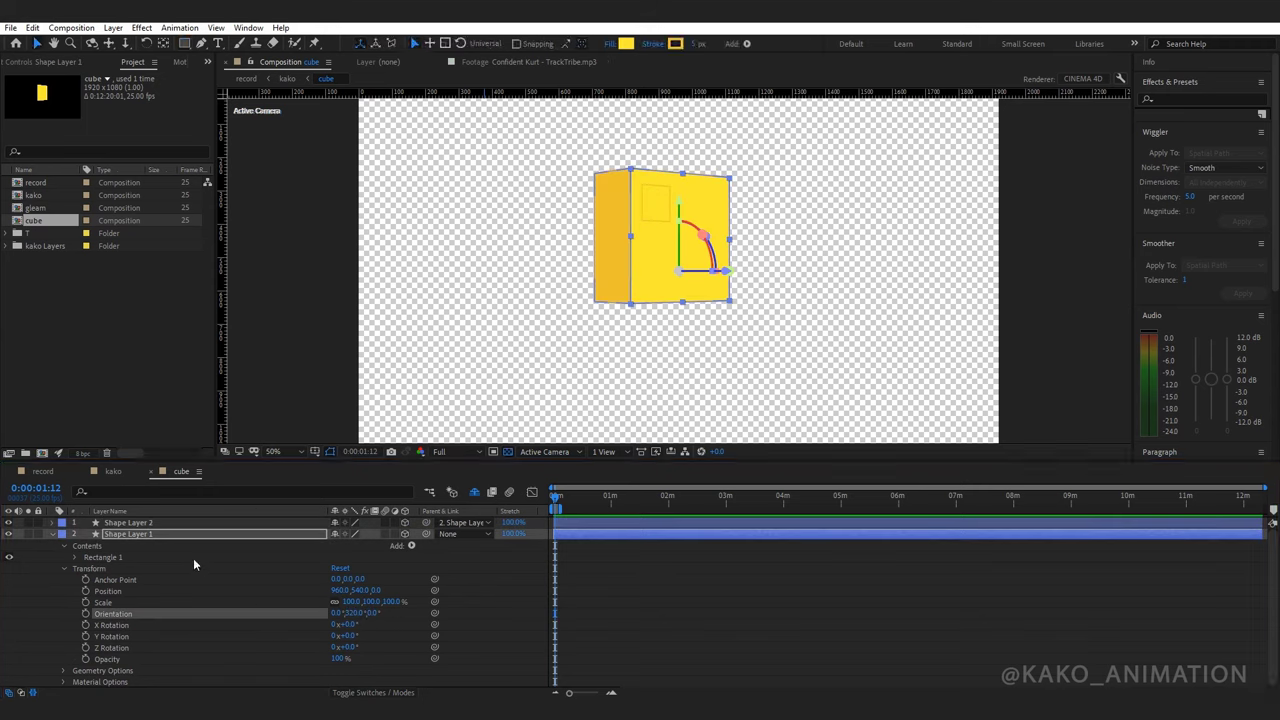
pyautogui.click(173, 524)
pyautogui.click(53, 523)
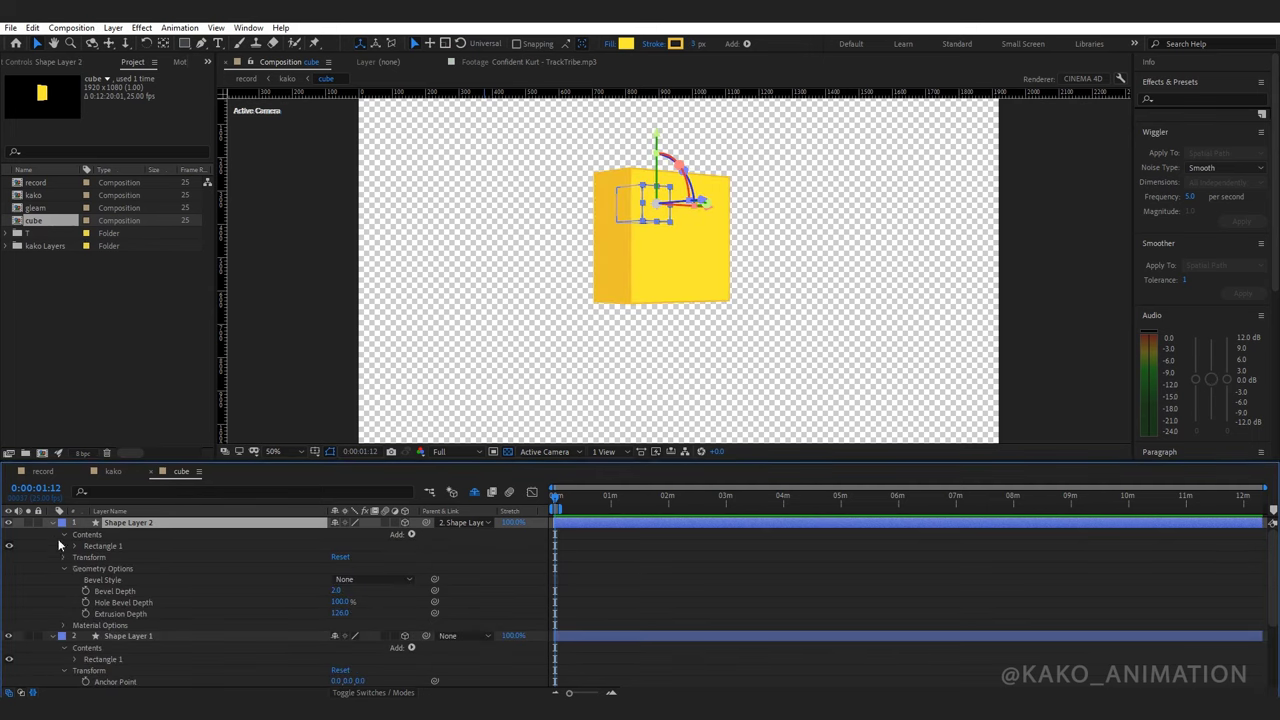
pyautogui.click(65, 569)
pyautogui.click(64, 557)
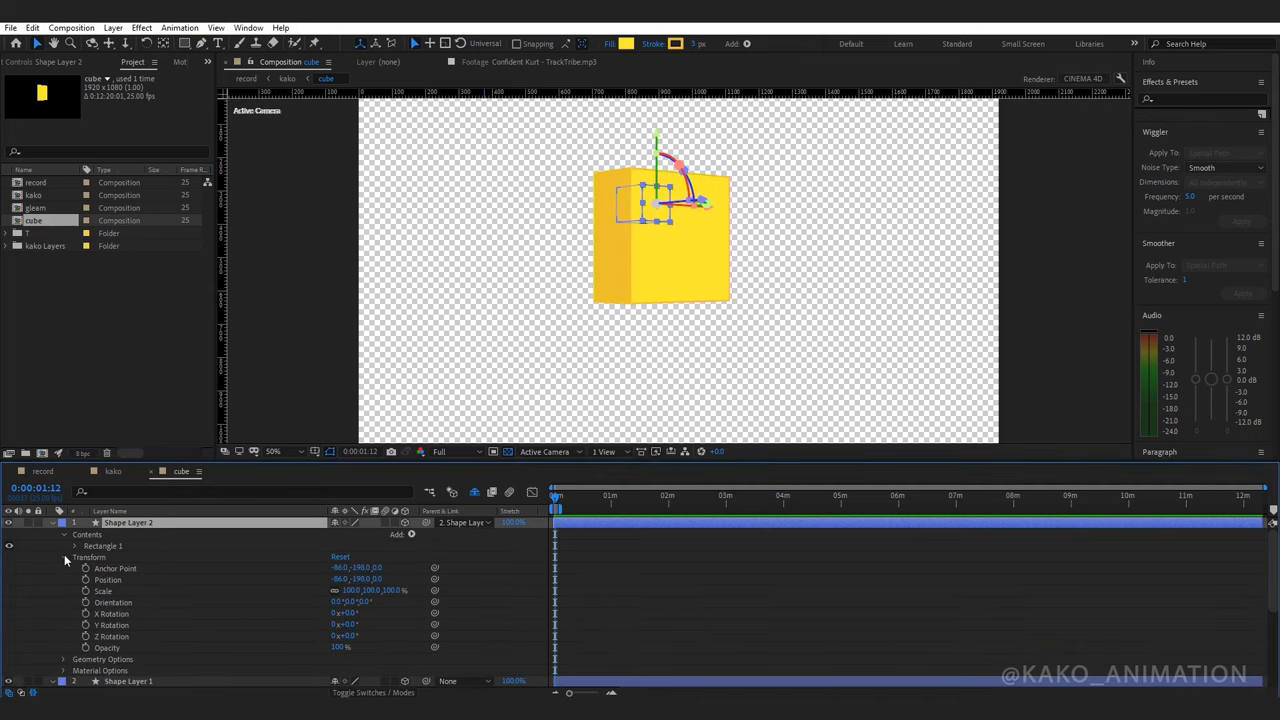
pyautogui.moveTo(375, 584)
pyautogui.mouseDown()
pyautogui.moveTo(340, 578)
pyautogui.moveTo(375, 581)
pyautogui.mouseUp()
pyautogui.click(385, 573)
pyautogui.click(399, 581)
# Set the large square's Y orientation to 0° so the brick faces the camera.
pyautogui.moveTo(1272, 580); pyautogui.dragTo(1272, 646)
pyautogui.click(120, 552)
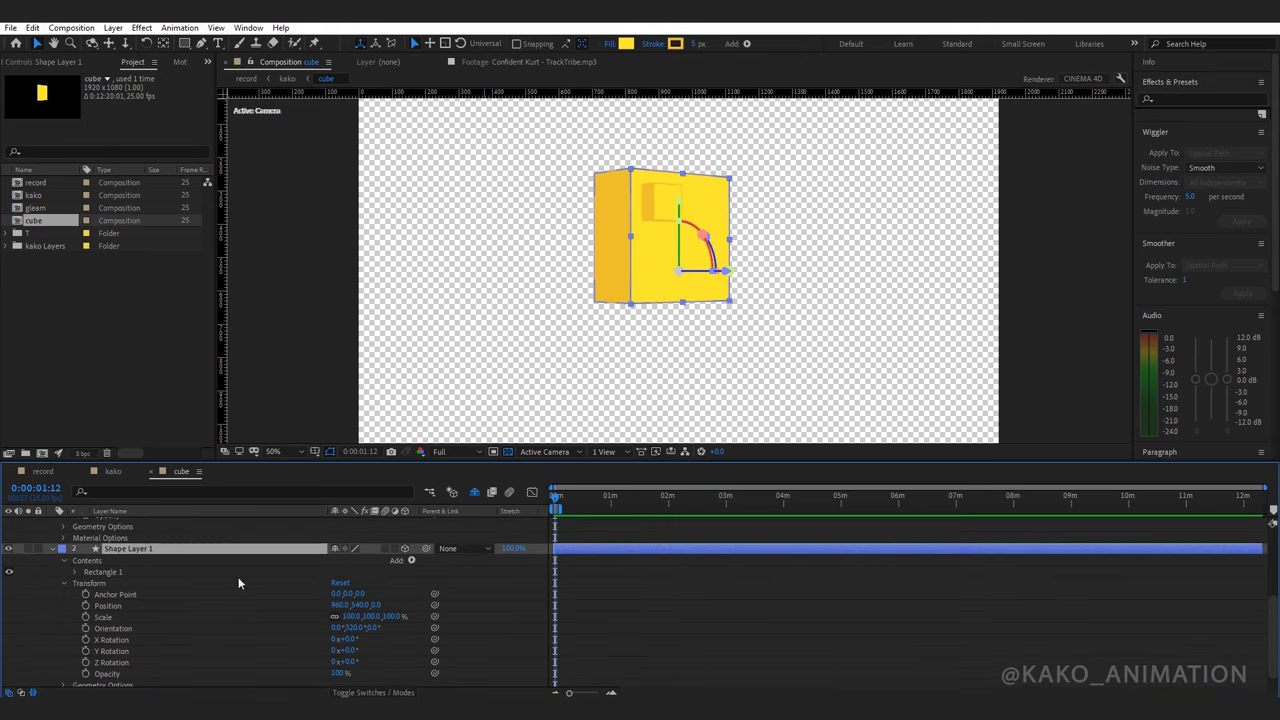
pyautogui.write('0')
pyautogui.press('Return')
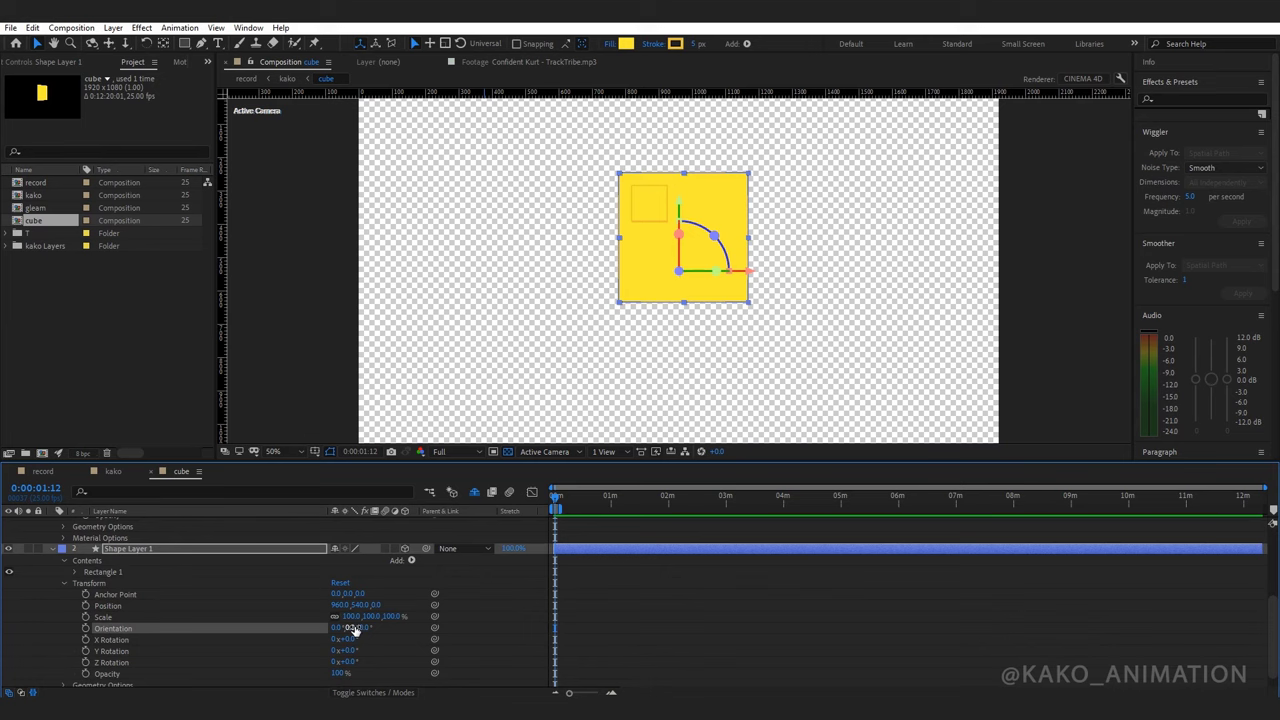
pyautogui.click(486, 612)
# Duplicate the small square's layer and place the copy near the large square's upper-right corner.
pyautogui.scroll(-1, 484, 613)
pyautogui.moveTo(1273, 640); pyautogui.dragTo(1274, 558)
pyautogui.click(194, 524)
pyautogui.click(54, 524)
pyautogui.hotkey('ctrl', 'd')
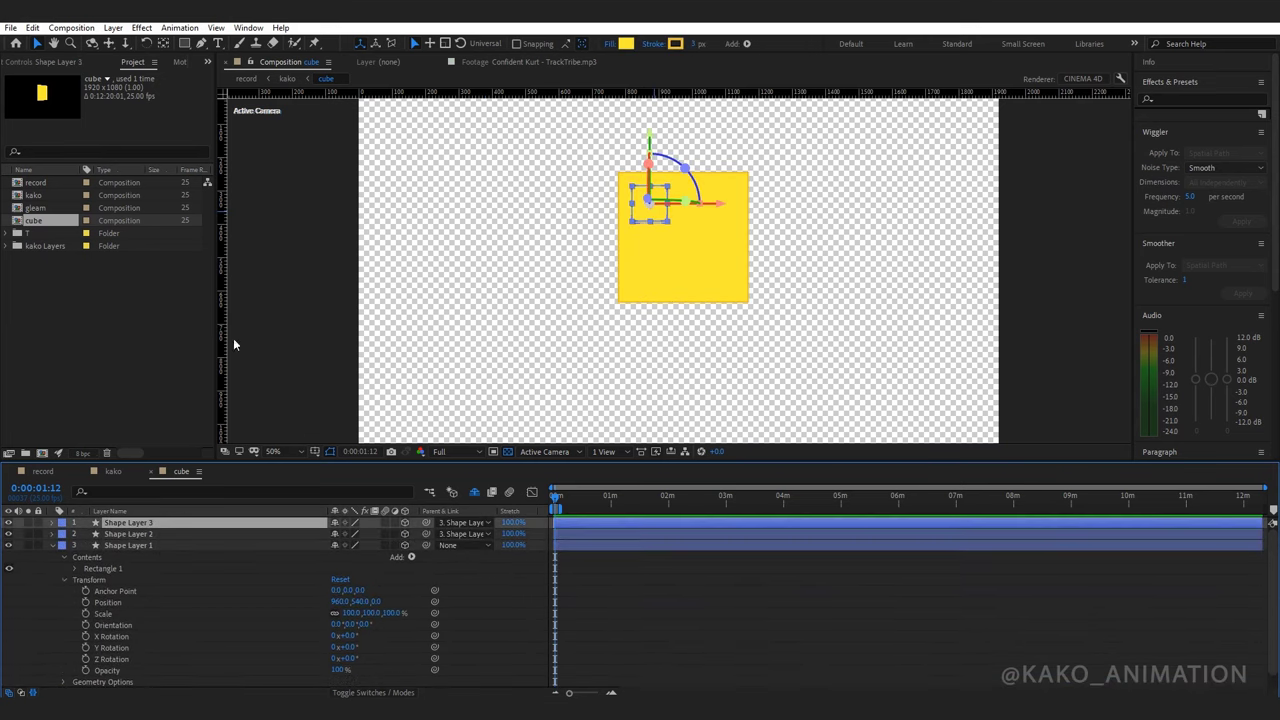
pyautogui.moveTo(638, 210); pyautogui.dragTo(706, 216)
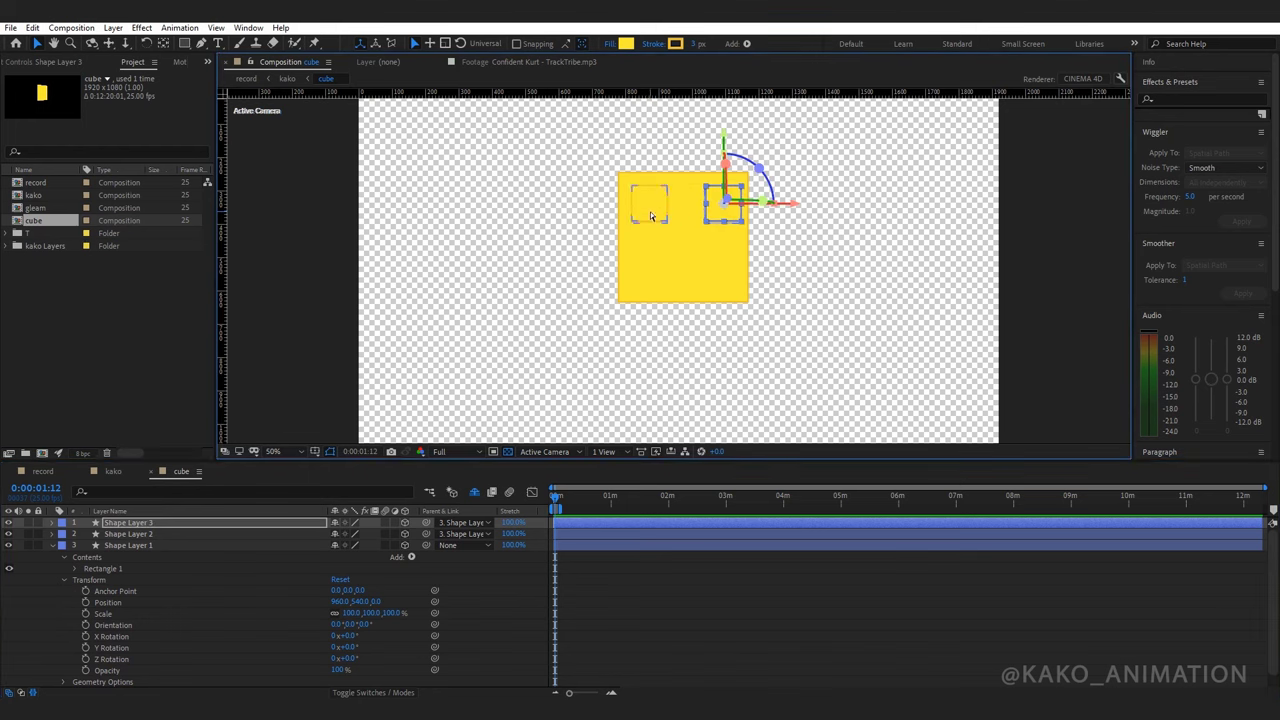
# Duplicate both upper small squares and place the copies near the large square's two lower corners.
pyautogui.click(650, 215)
pyautogui.keyDown('shift'); pyautogui.click(713, 215); pyautogui.keyUp('shift')
pyautogui.hotkey('ctrl', 'd')
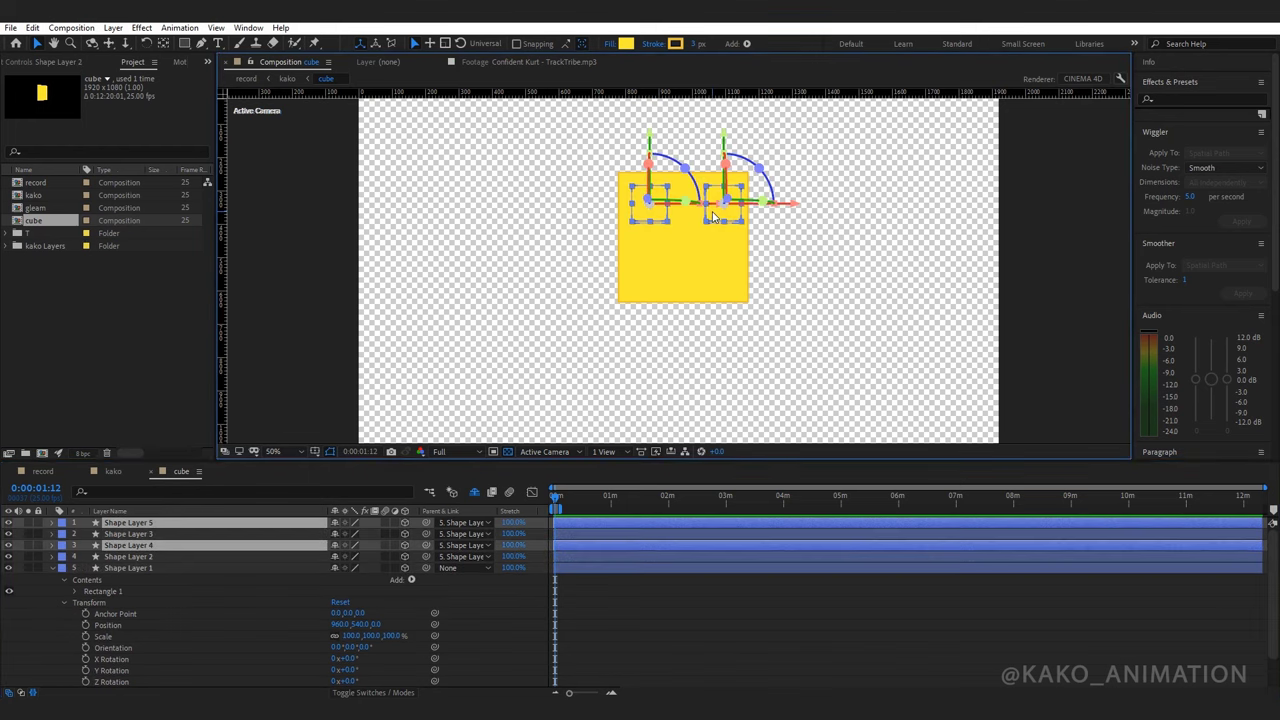
pyautogui.moveTo(121, 545); pyautogui.dragTo(121, 527)
pyautogui.moveTo(656, 212); pyautogui.dragTo(652, 283)
pyautogui.click(795, 350)
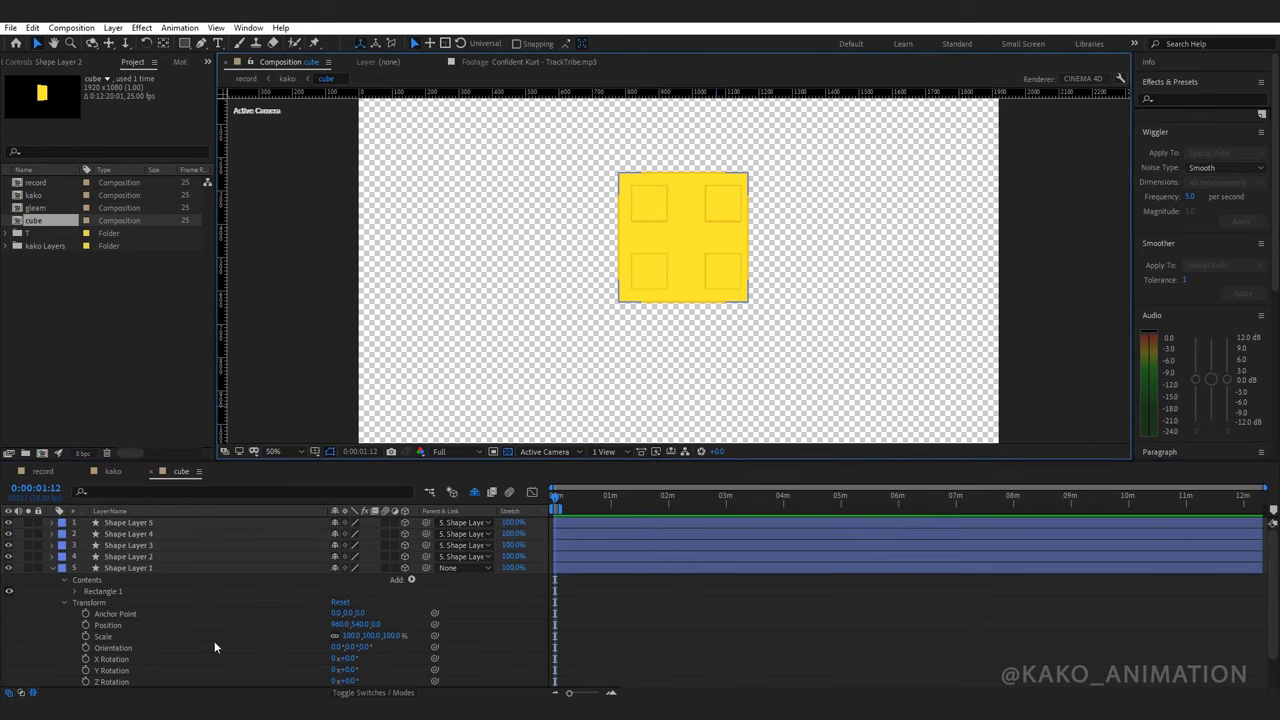
# Set the large square's orientation to 17° on X and 326° on Y.
pyautogui.click(349, 647)
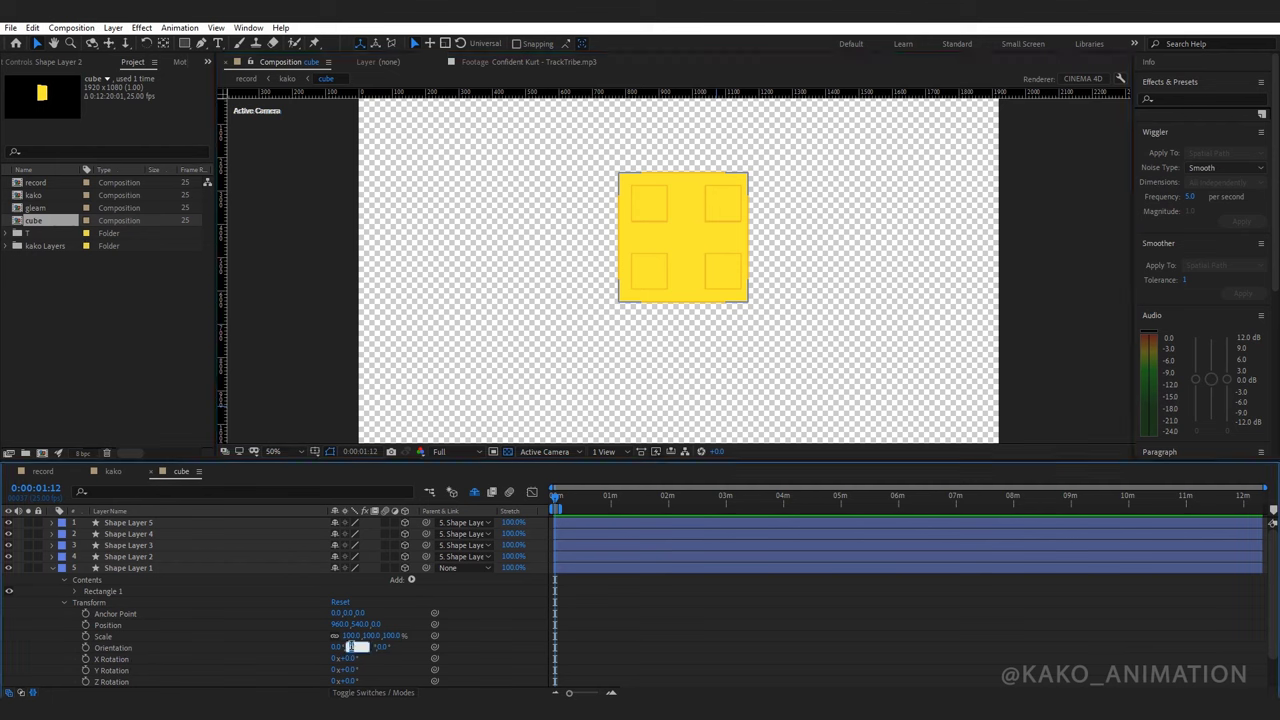
pyautogui.press('Return')
pyautogui.moveTo(336, 648); pyautogui.dragTo(342, 647)
pyautogui.click(471, 652)
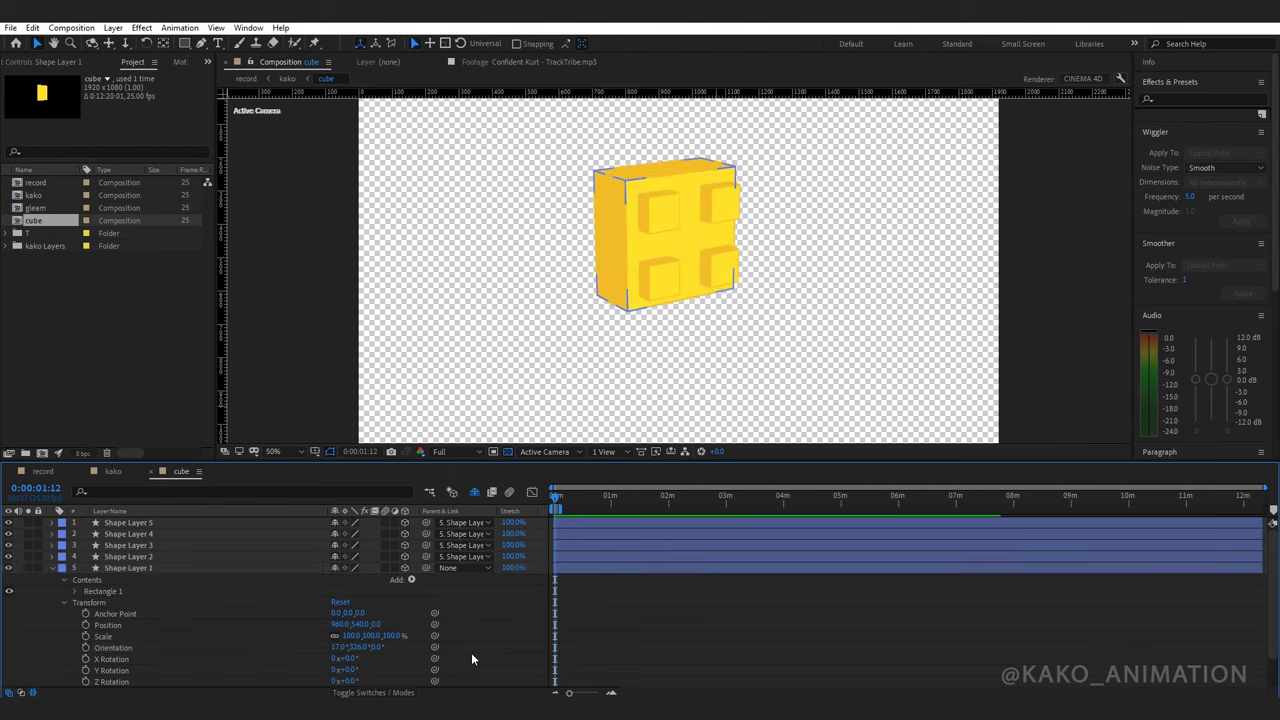
# Nudge the two right-hand studs of the brick together slightly to the right.
pyautogui.click(718, 209)
pyautogui.keyDown('shift'); pyautogui.click(722, 265); pyautogui.keyUp('shift')
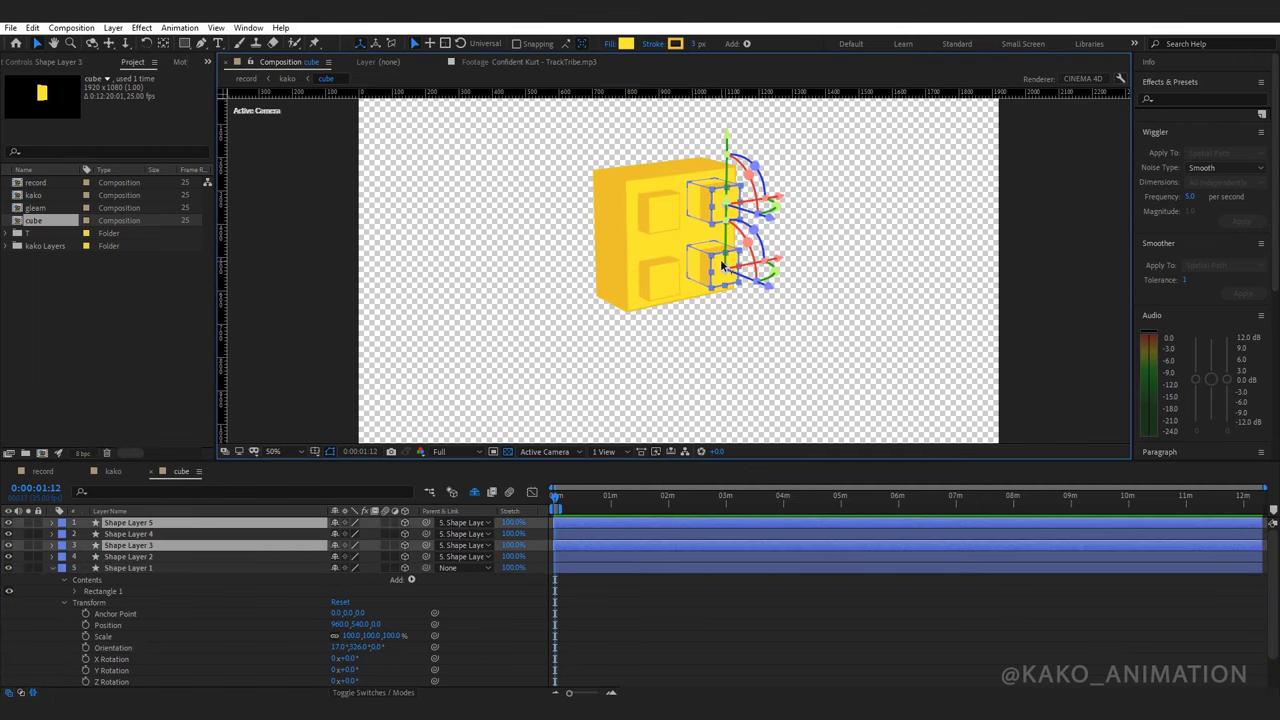
pyautogui.press('Right')
pyautogui.press('Right')
pyautogui.press('Right')
pyautogui.press('Right')
pyautogui.press('Right')
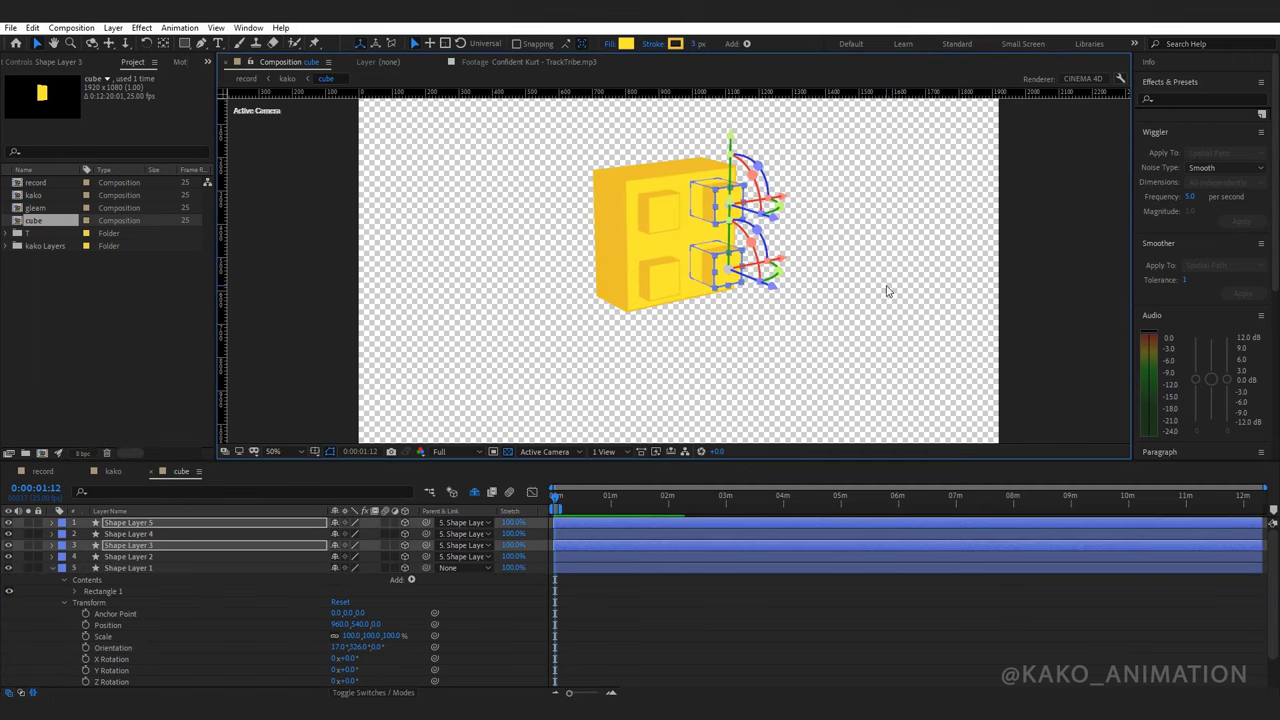
pyautogui.click(1090, 336)
# In the kako composition, scale the cube layer to 20% and place it just above the character's raised hand.
pyautogui.click(110, 473)
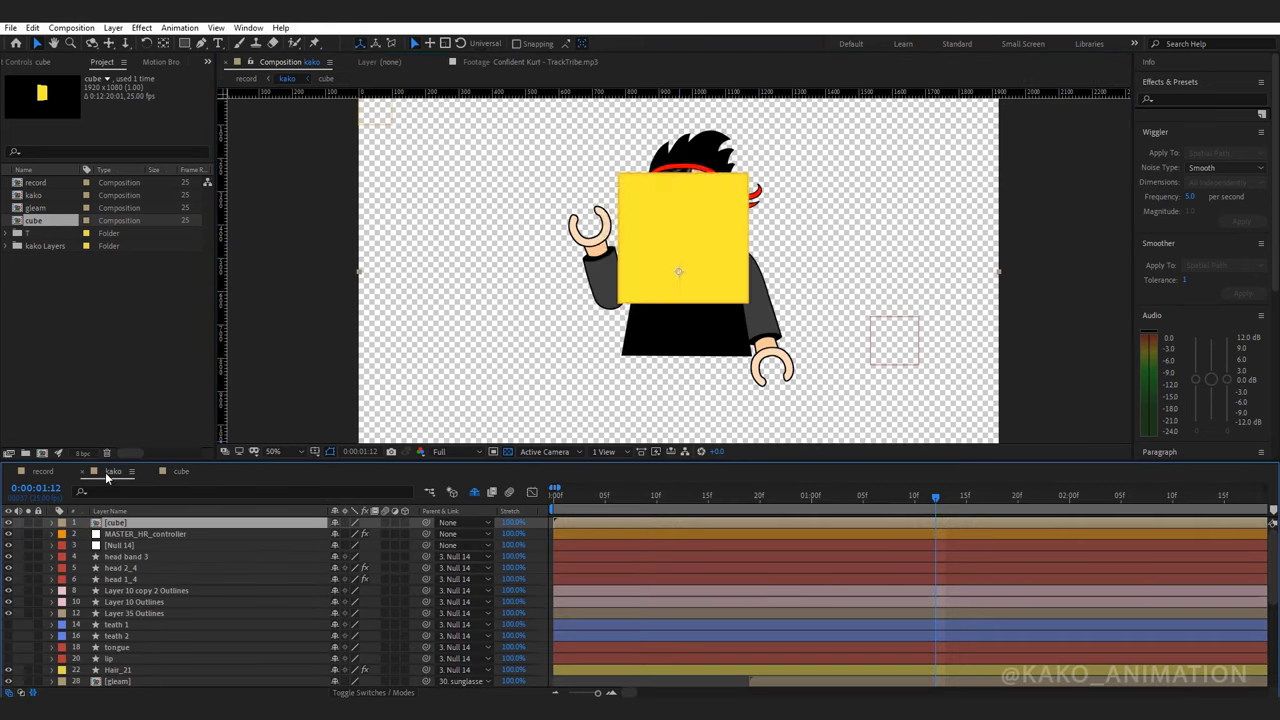
pyautogui.press('s')
pyautogui.click(350, 533)
pyautogui.write('16')
pyautogui.press('Return')
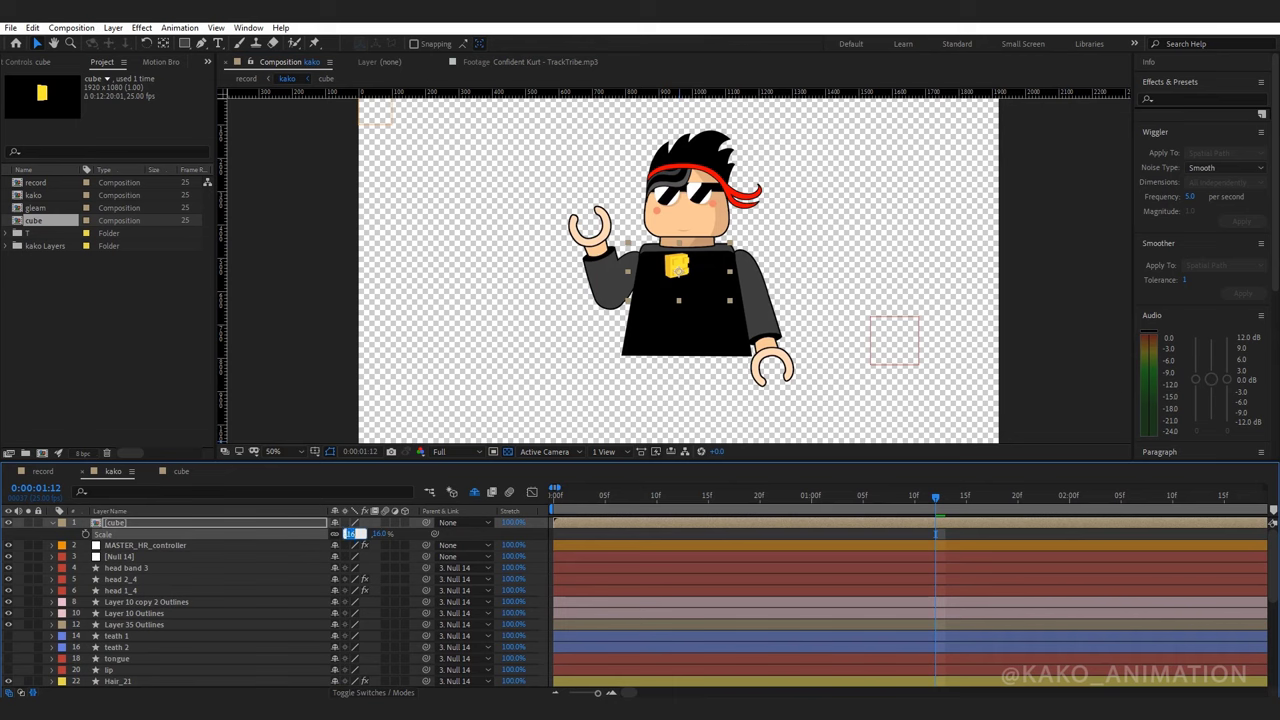
pyautogui.press('Return')
pyautogui.moveTo(688, 272); pyautogui.dragTo(592, 199)
# Find the raised hand's layer and parent the cube layer to it, layer 42, Layer 24 copy Outlines.
pyautogui.press('pagedown')
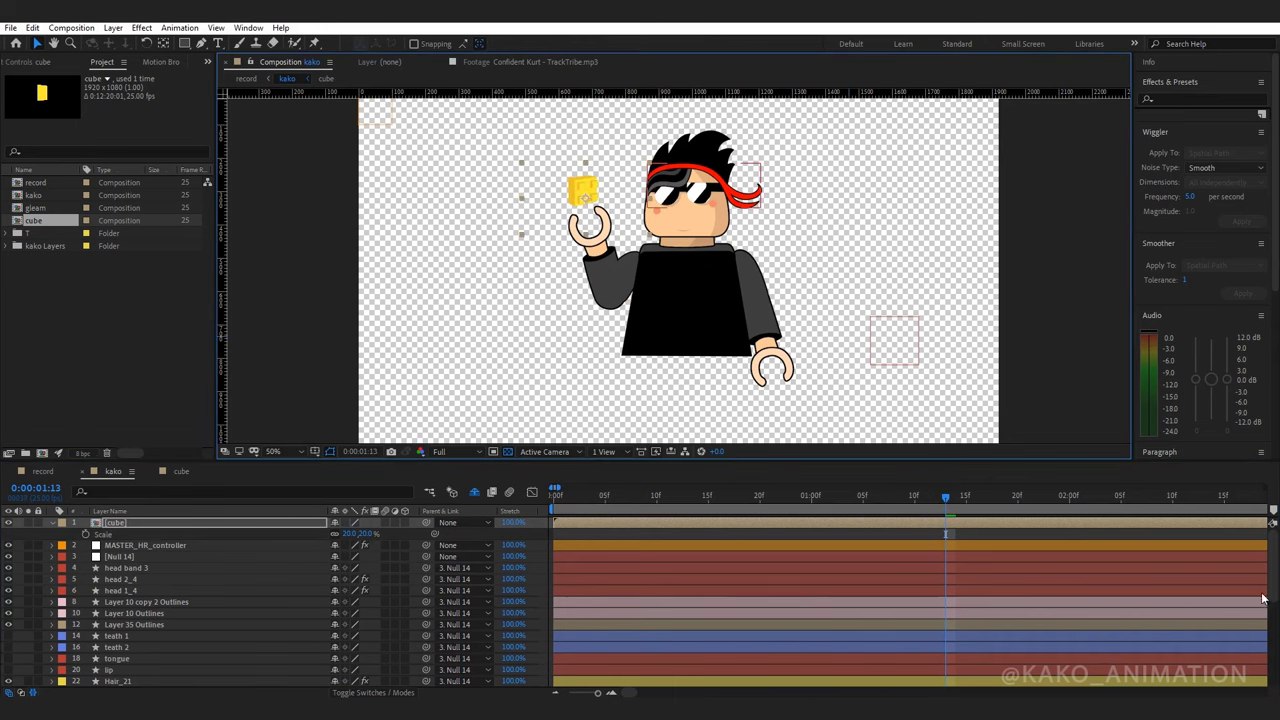
pyautogui.click(1273, 607)
pyautogui.moveTo(1275, 632); pyautogui.dragTo(1275, 636)
pyautogui.scroll(-1, 1276, 636)
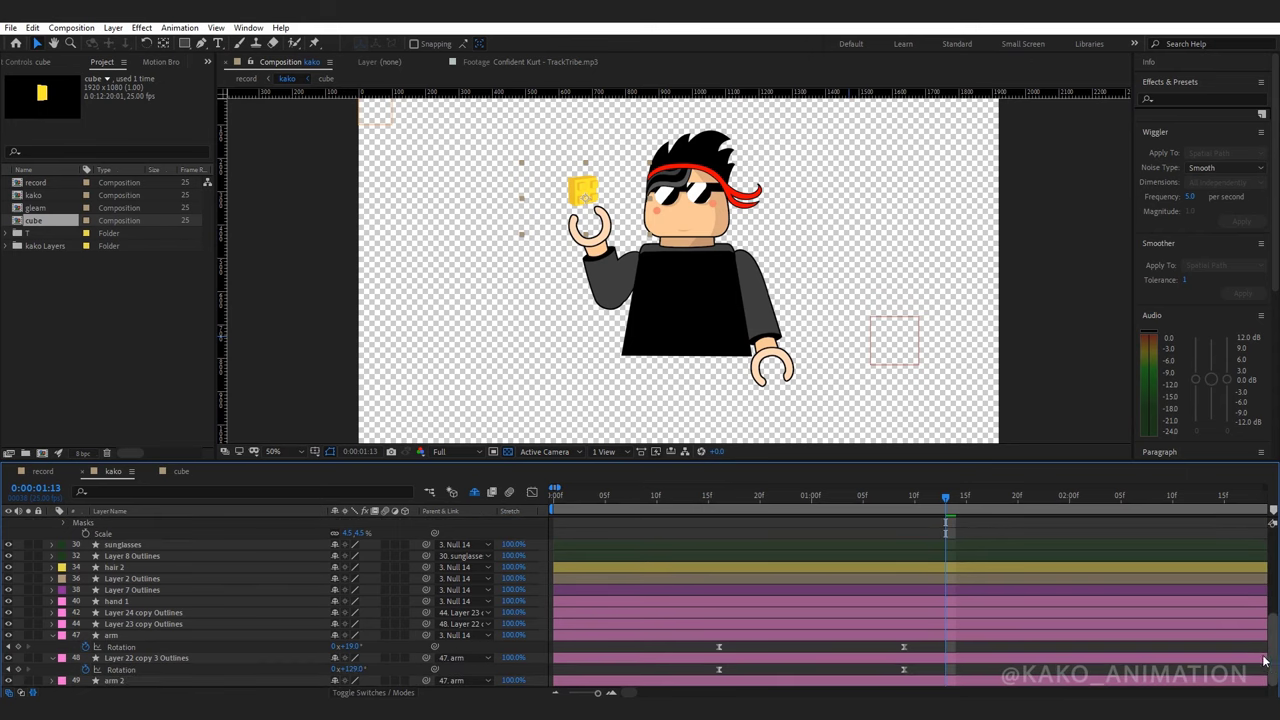
pyautogui.click(126, 612)
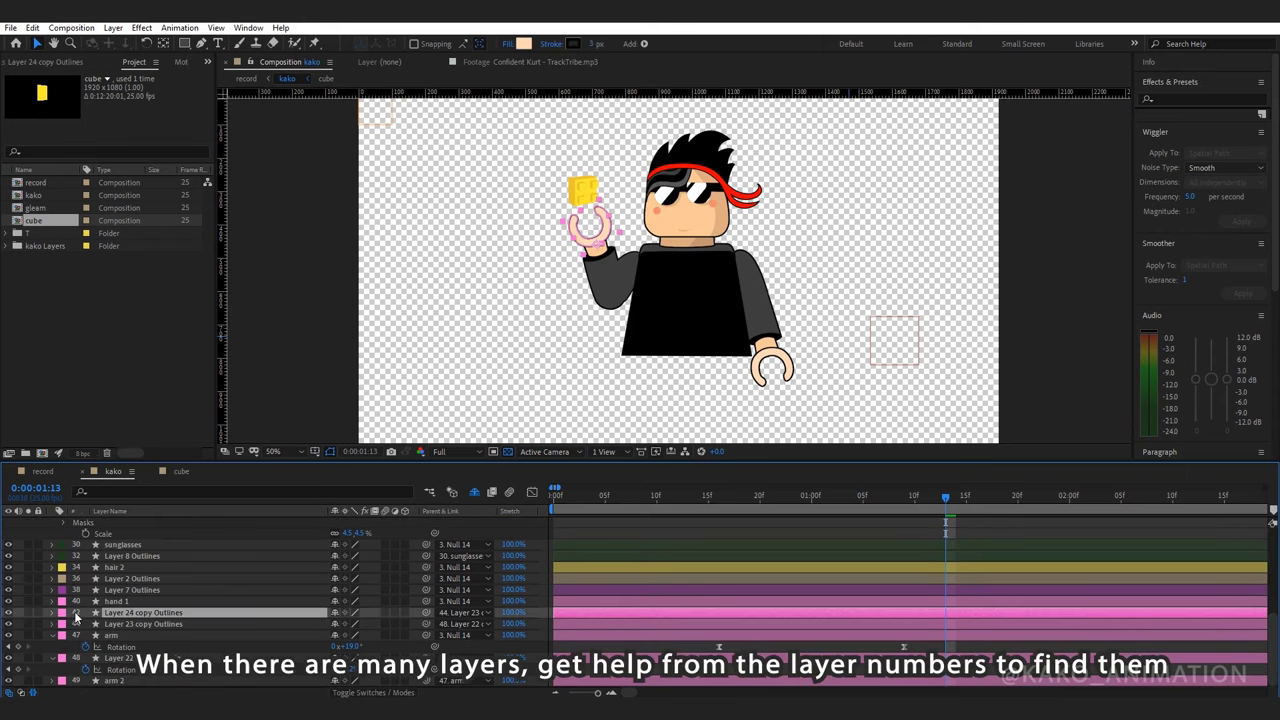
pyautogui.scroll(11, 200, 600)
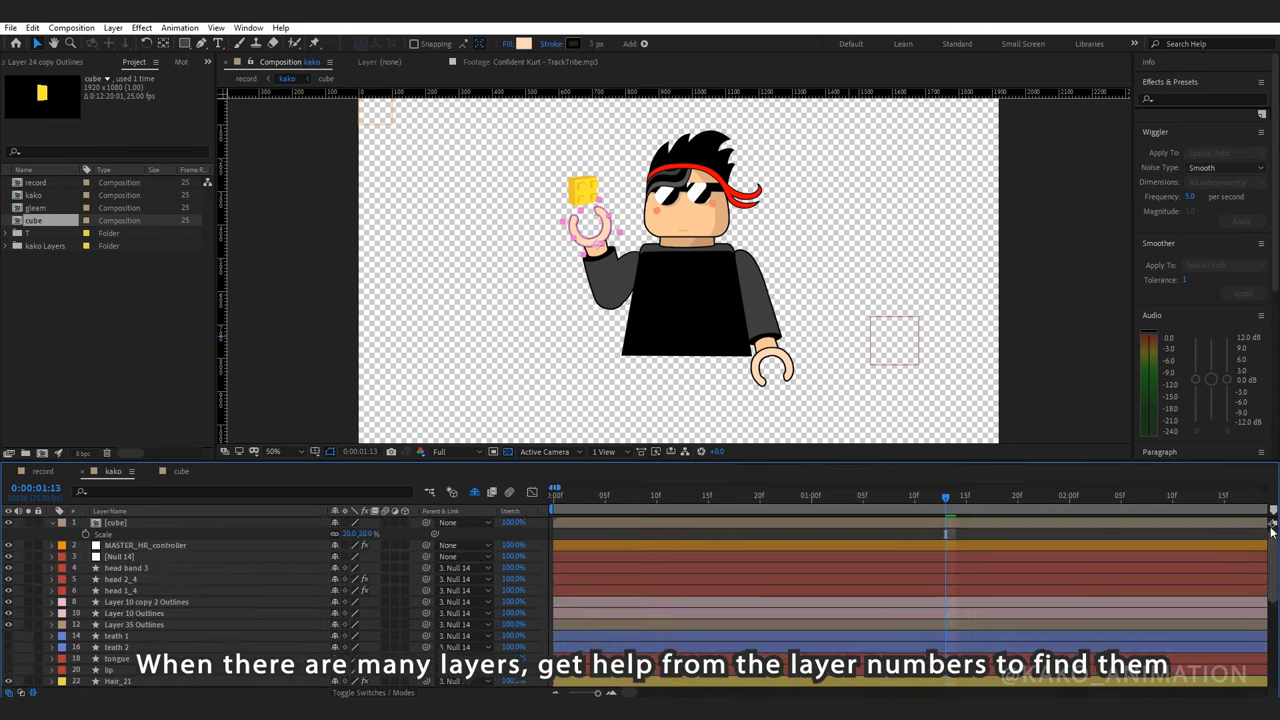
pyautogui.click(140, 522)
pyautogui.click(448, 523)
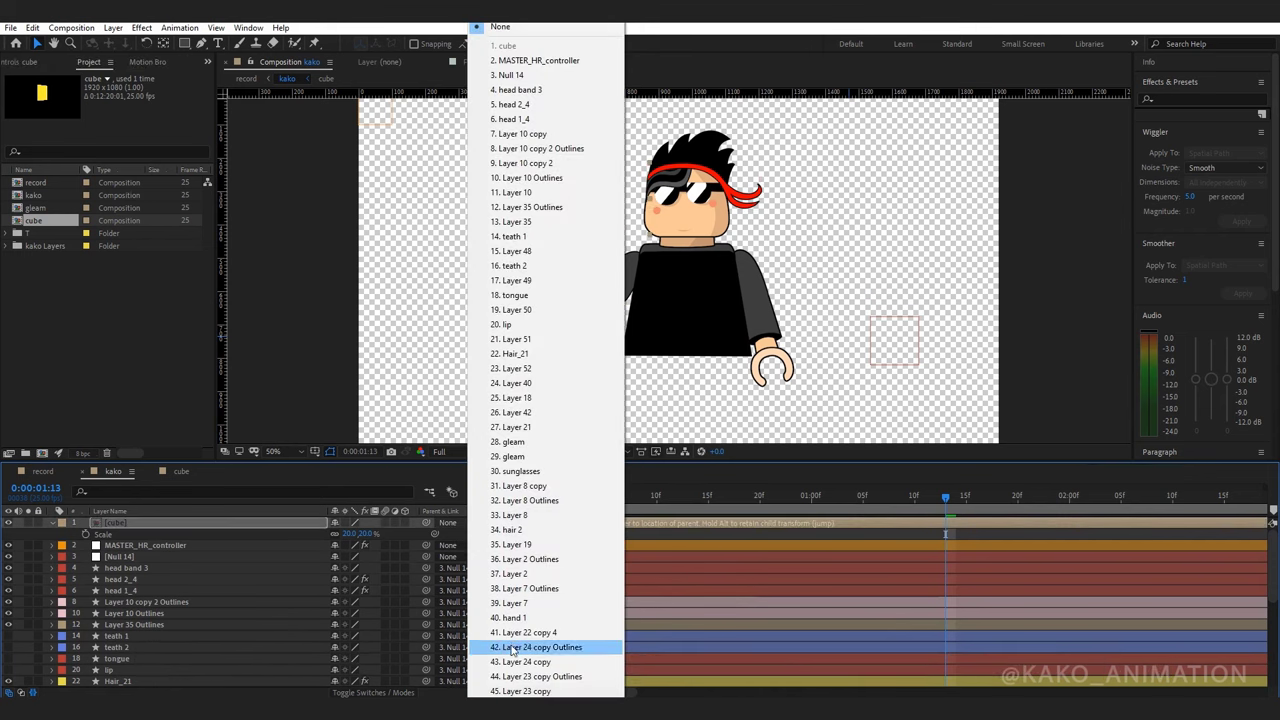
pyautogui.click(535, 647)
pyautogui.click(465, 530)
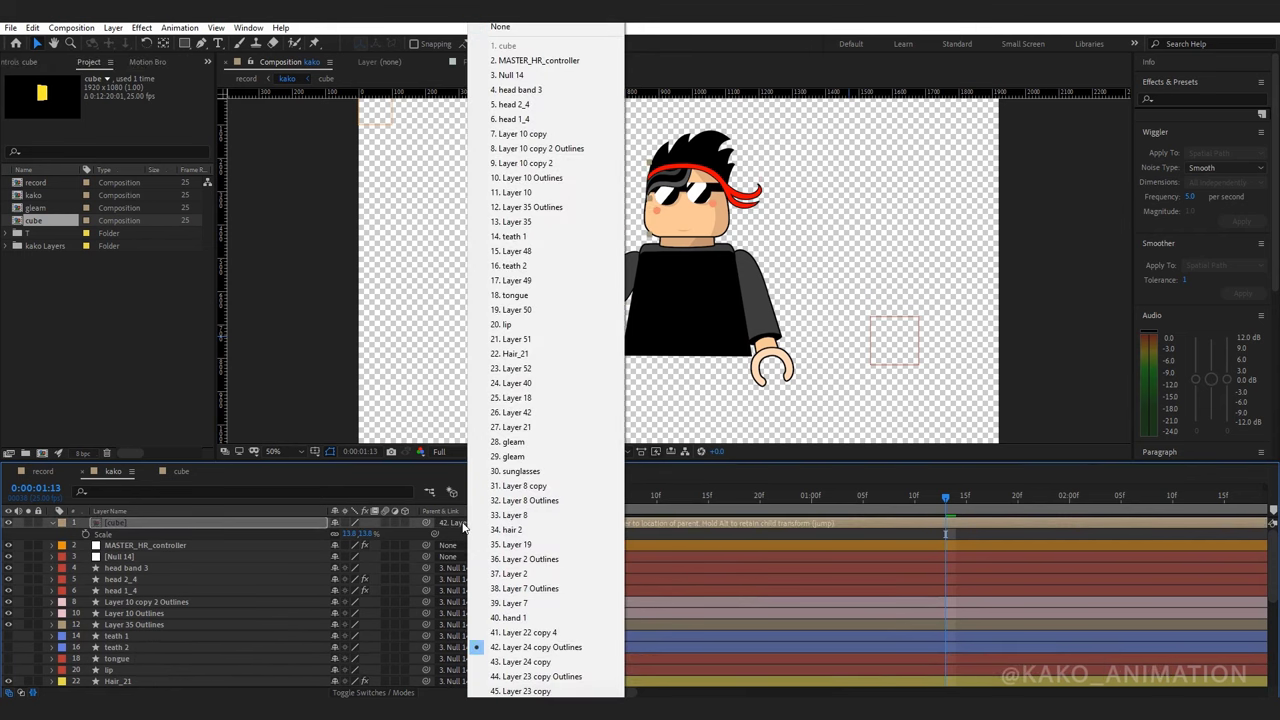
pyautogui.click(496, 650)
# In the cube composition, add a 100% Scale keyframe to the large square, Shape Layer 1, at 0:00:01:08.
pyautogui.moveTo(940, 497); pyautogui.dragTo(891, 502)
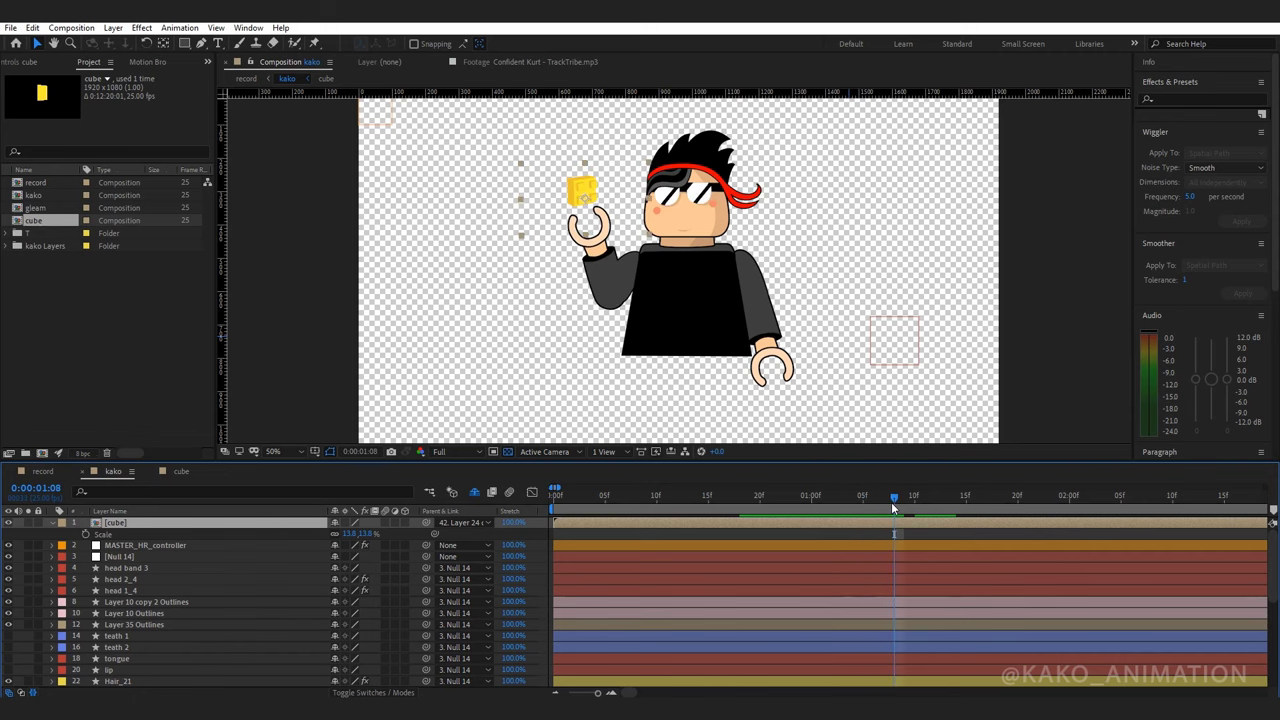
pyautogui.doubleClick(142, 522)
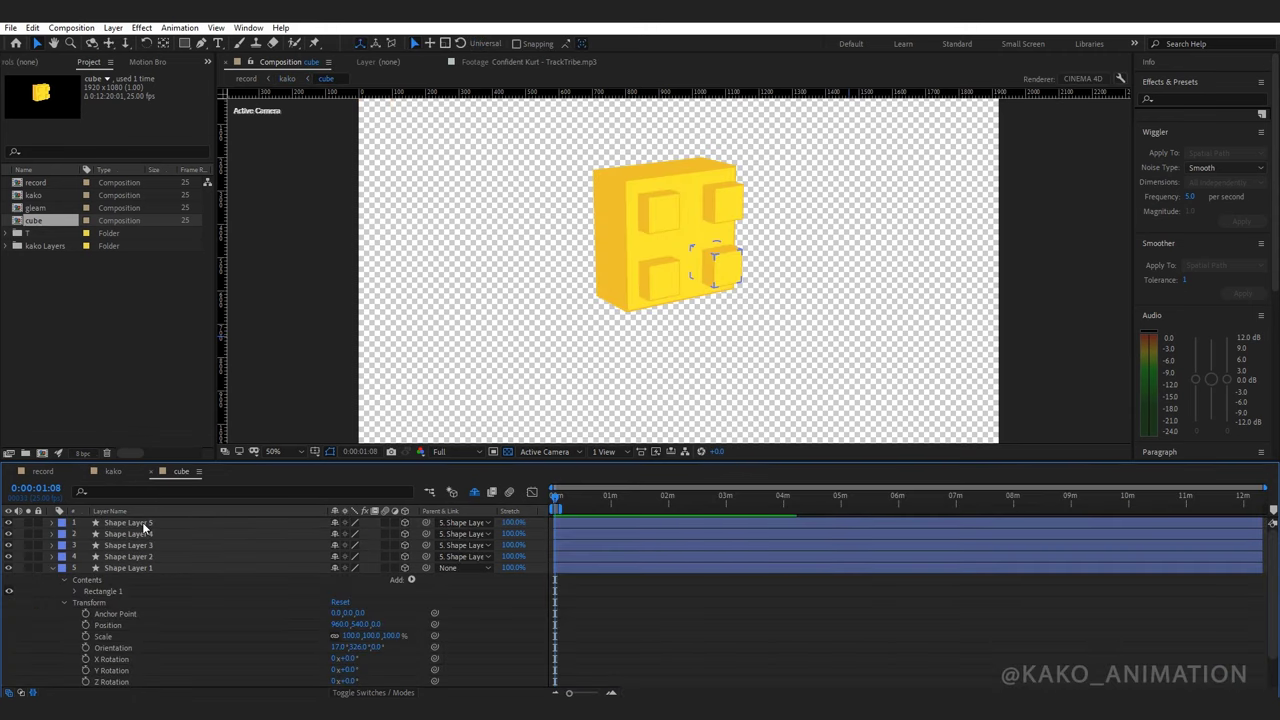
pyautogui.click(131, 567)
pyautogui.press('s')
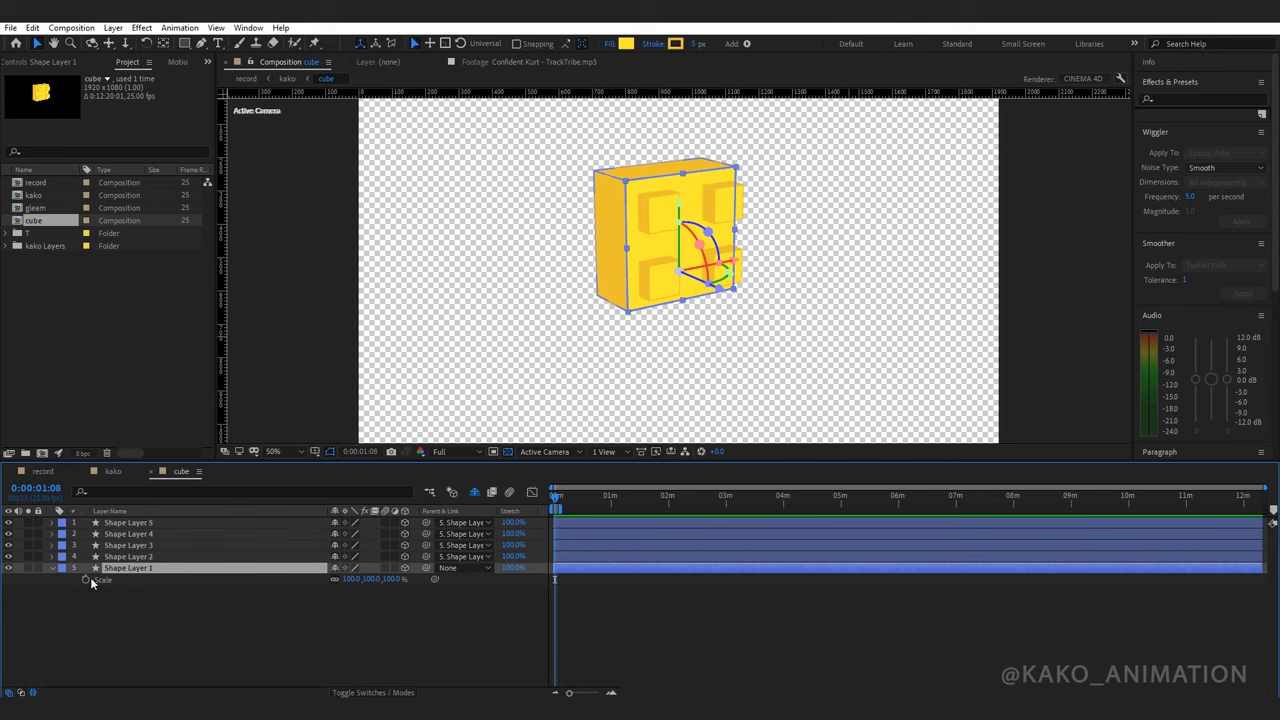
pyautogui.click(86, 579)
pyautogui.press('-')
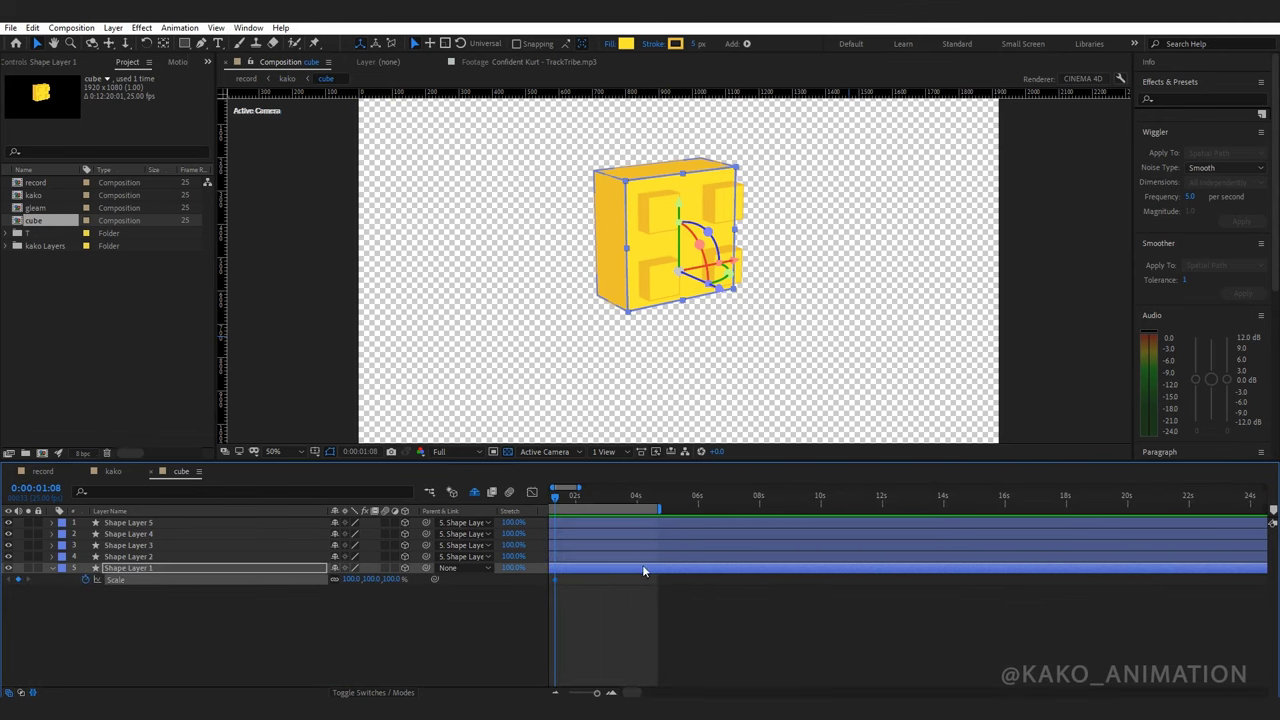
# Add a Scale keyframe of 0% to the large square at 0:00:01:00.
pyautogui.moveTo(592, 622); pyautogui.dragTo(774, 631)
pyautogui.press('pageup')
pyautogui.press('pageup')
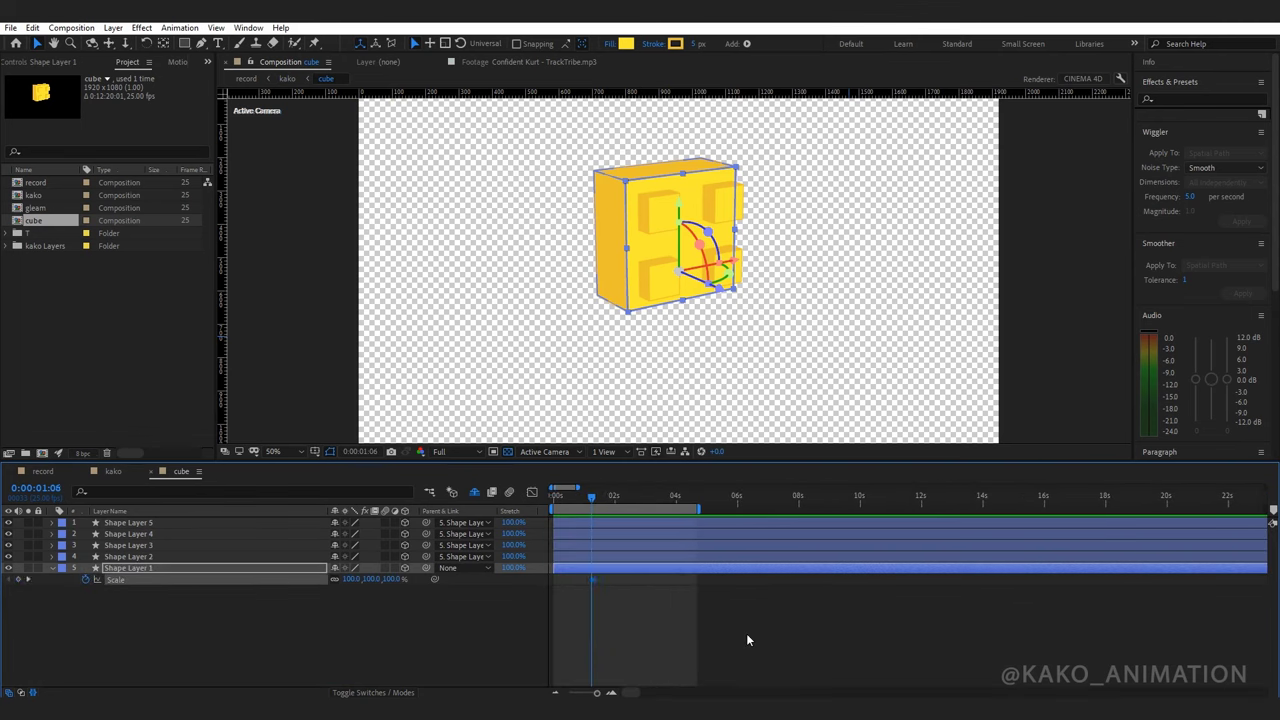
pyautogui.press('pageup')
pyautogui.press('pageup')
pyautogui.press('pageup')
pyautogui.press('pageup')
pyautogui.press('pageup')
pyautogui.click(350, 579)
pyautogui.write('0')
pyautogui.press('Return')
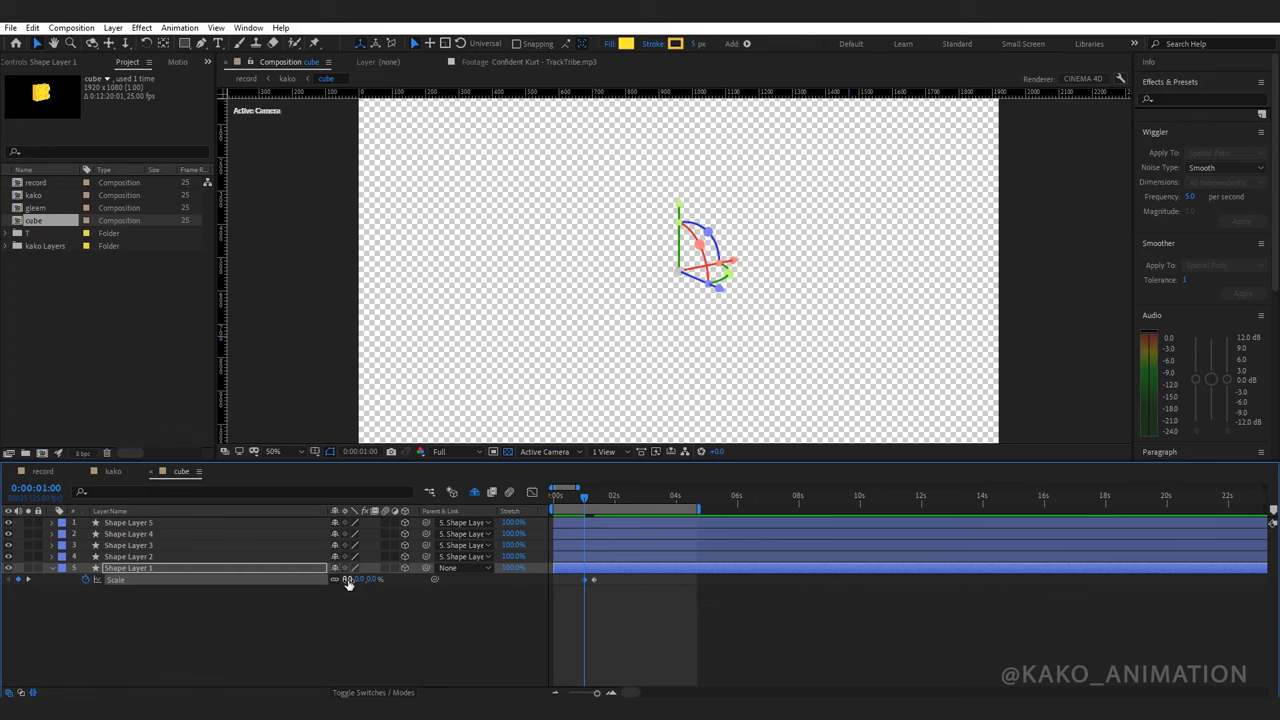
# Show the large square's Position along with its Scale and add a Position keyframe at 0:00:01:06.
pyautogui.press(';')
pyautogui.click(295, 571)
pyautogui.hotkey('shift', 'p')
pyautogui.press('space')
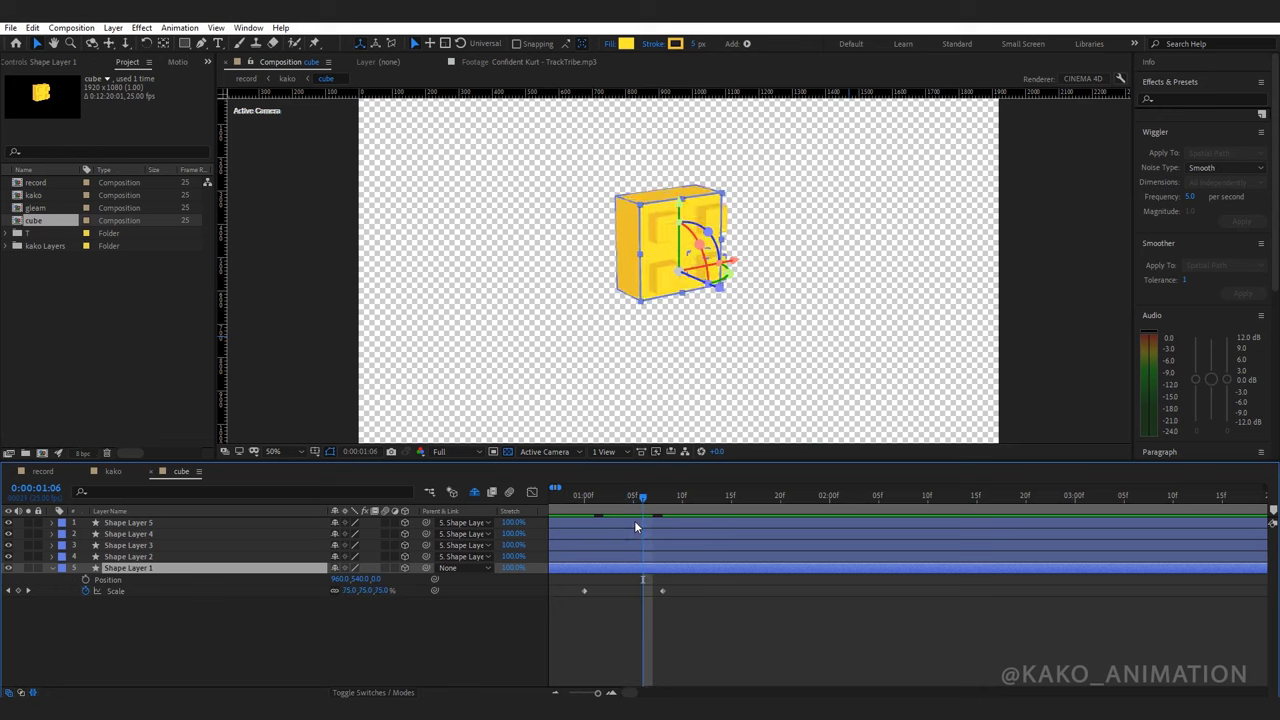
pyautogui.click(86, 580)
# At 0:00:01:20, move the brick down to a Y position of 568 to create a second Position keyframe.
pyautogui.hotkey('shift', 'pagedown')
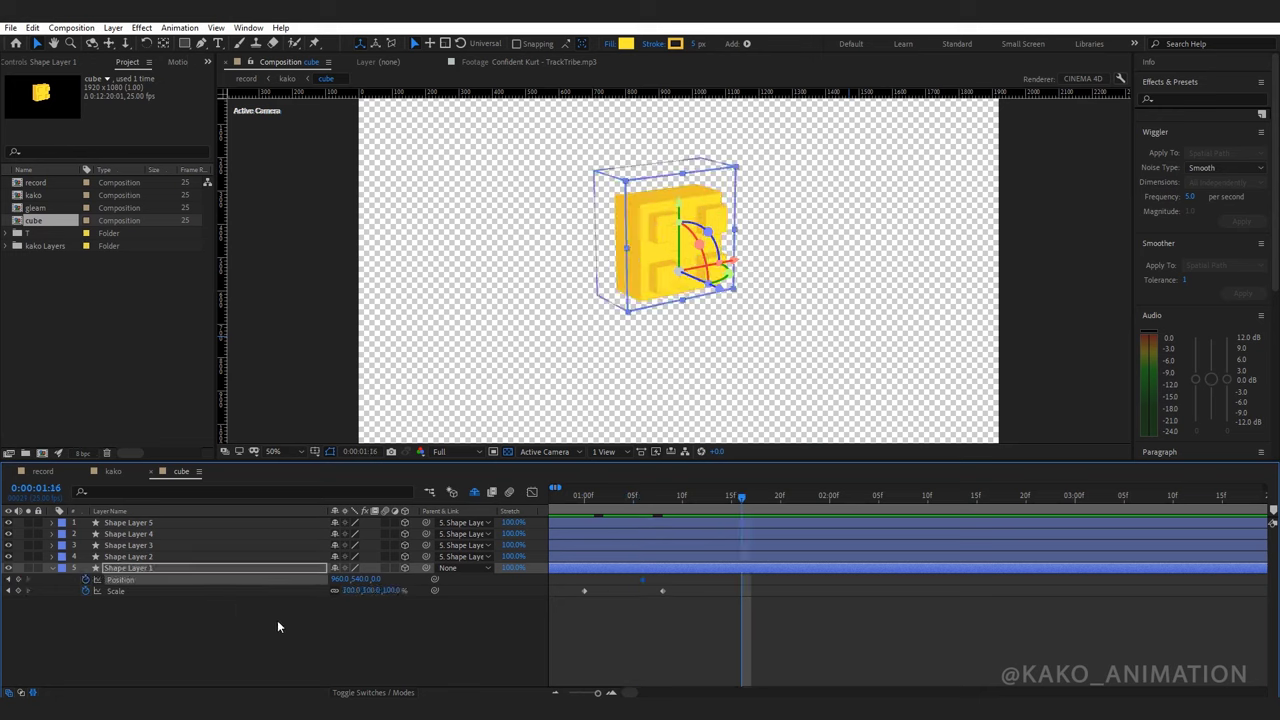
pyautogui.press('pagedown')
pyautogui.press('pagedown')
pyautogui.press('pagedown')
pyautogui.press('pagedown')
pyautogui.hotkey('shift', 'Down')
pyautogui.press('Down')
pyautogui.press('Down')
pyautogui.press('Down')
pyautogui.press('Down')
# Copy the first Position keyframe to 0:00:02:09 so the brick returns to a Y position of 540.
pyautogui.hotkey('shift', 'pagedown')
pyautogui.press('pagedown')
pyautogui.press('pagedown')
pyautogui.press('pagedown')
pyautogui.press('pagedown')
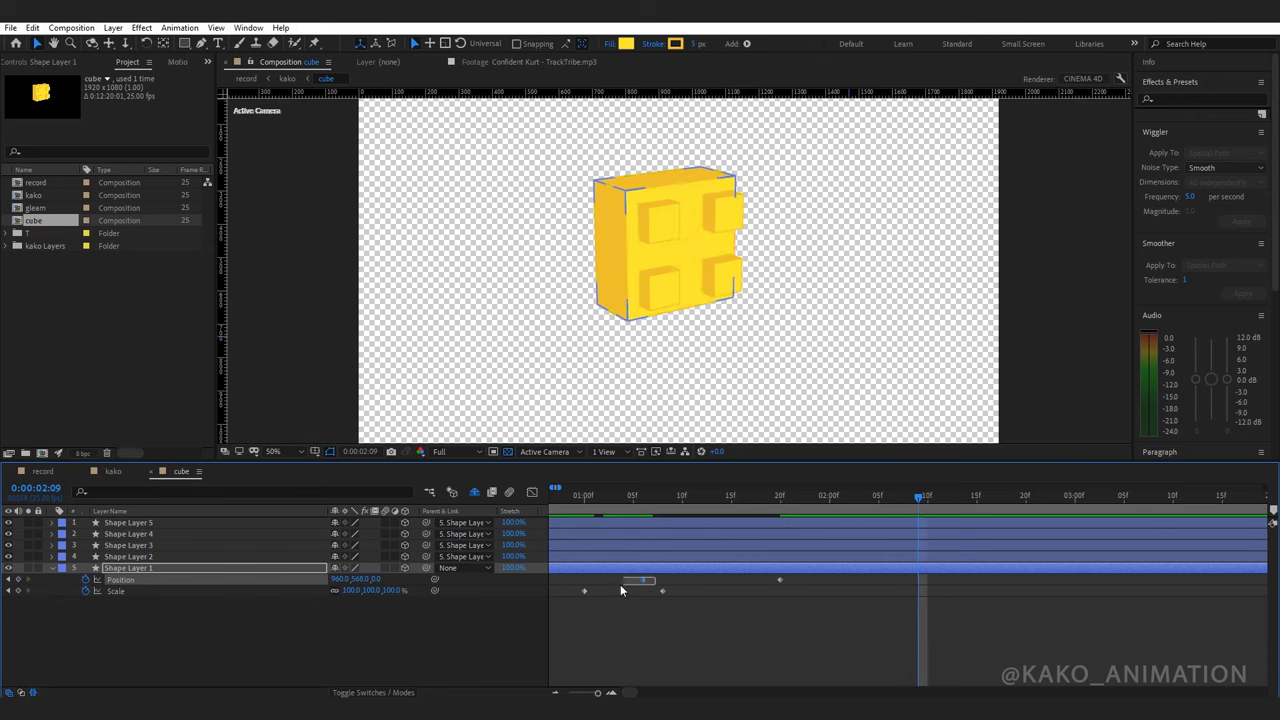
# Apply Easy Ease to all of the large square's Position and Scale keyframes.
pyautogui.moveTo(933, 577); pyautogui.dragTo(571, 622)
pyautogui.press('F9')
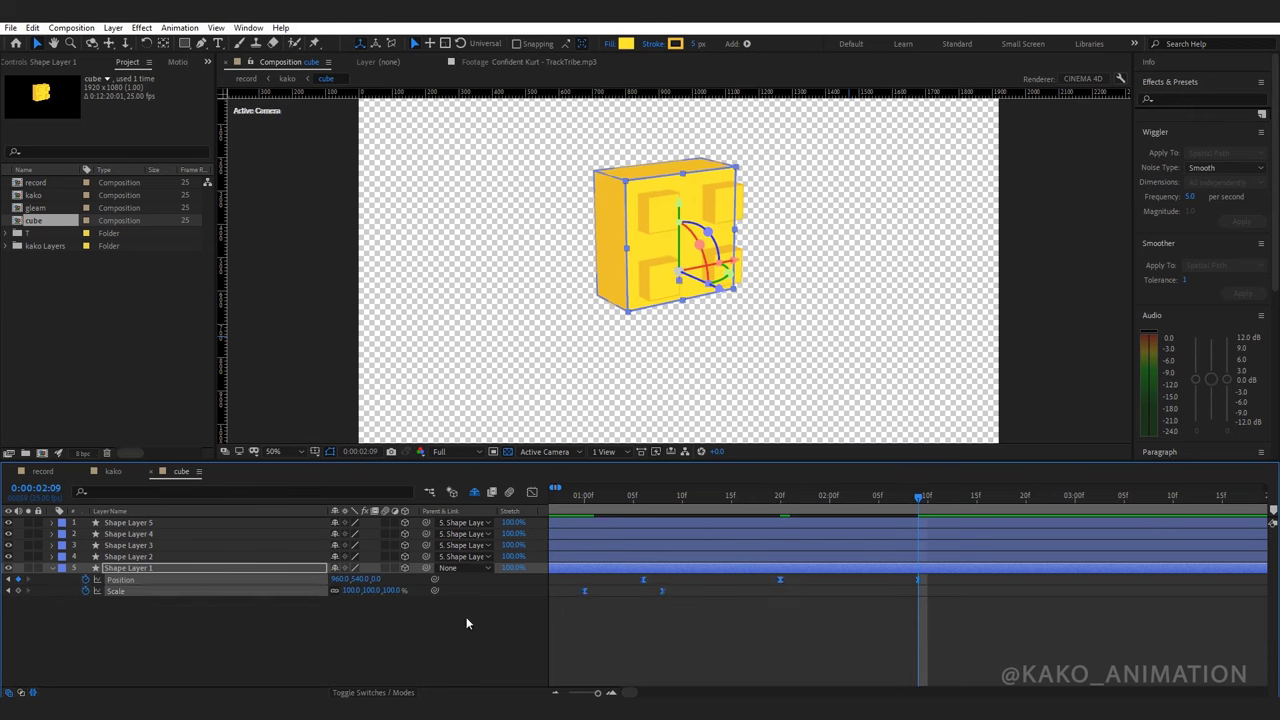
pyautogui.click(134, 608)
# Add a loopOut() expression to the large square's Position so the floating motion repeats.
pyautogui.click(122, 580)
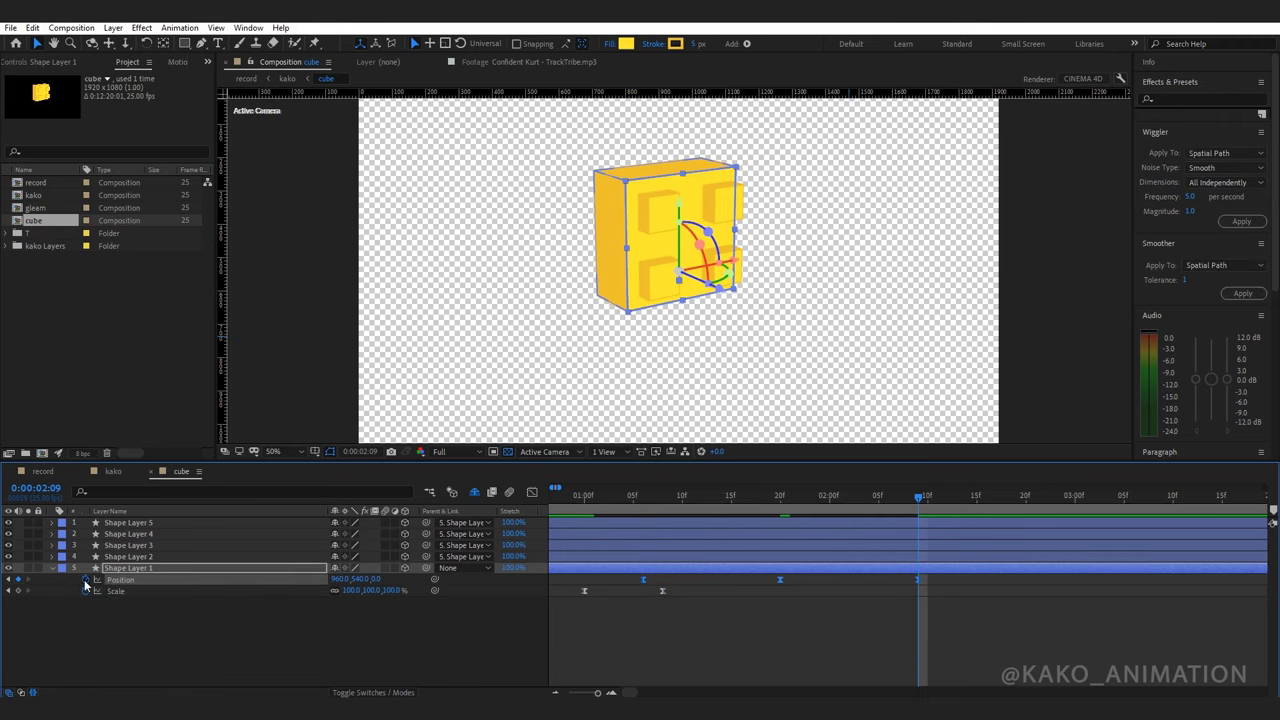
pyautogui.keyDown('alt'); pyautogui.click(87, 583); pyautogui.keyUp('alt')
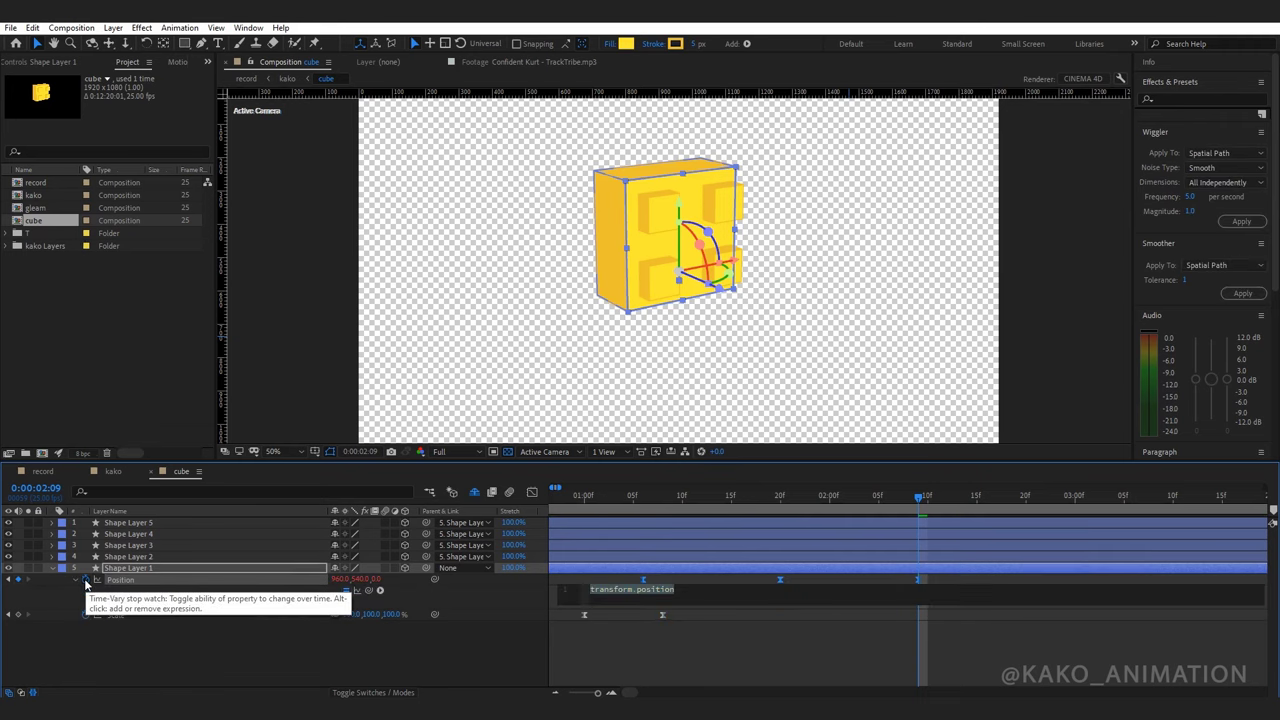
pyautogui.write('loop')
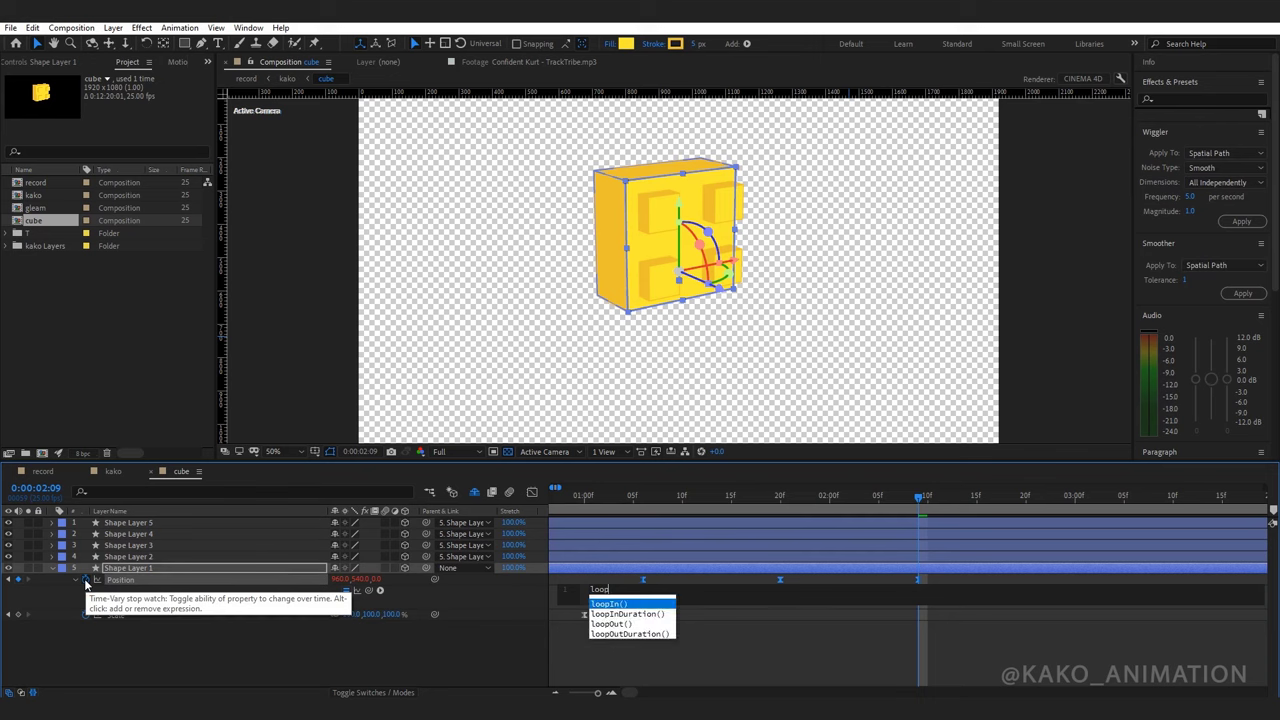
pyautogui.click(598, 624)
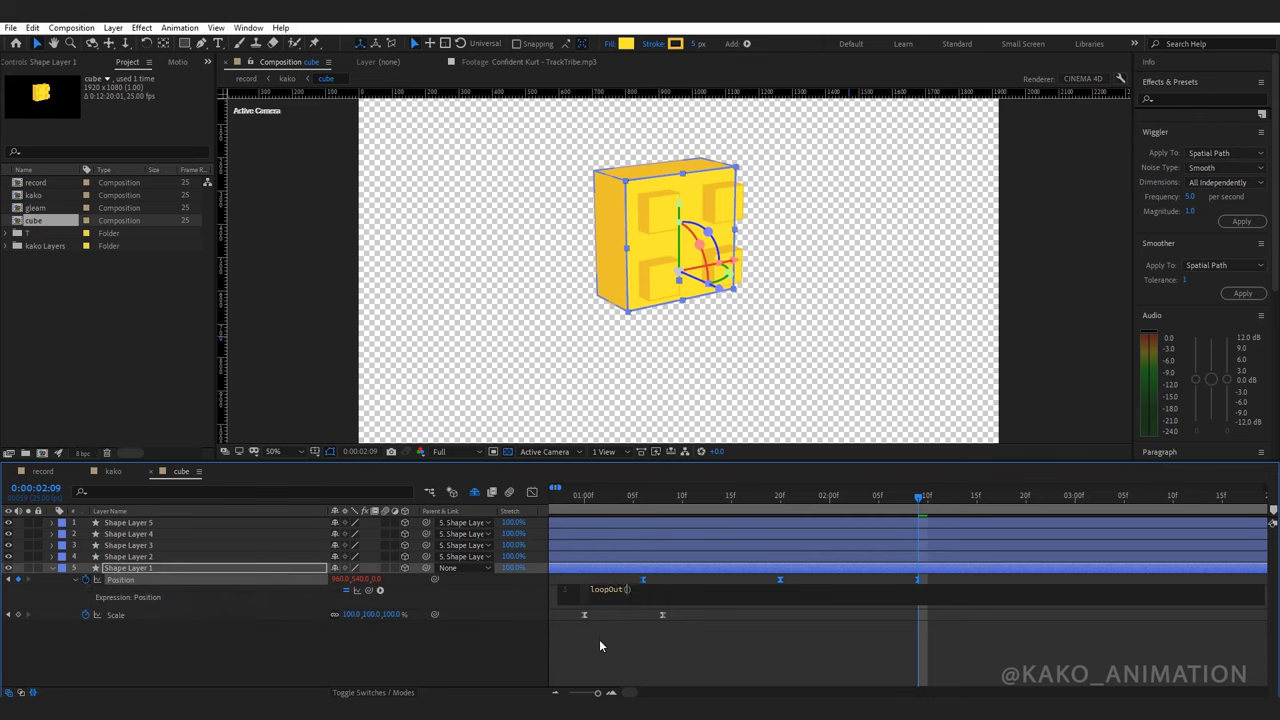
pyautogui.click(599, 639)
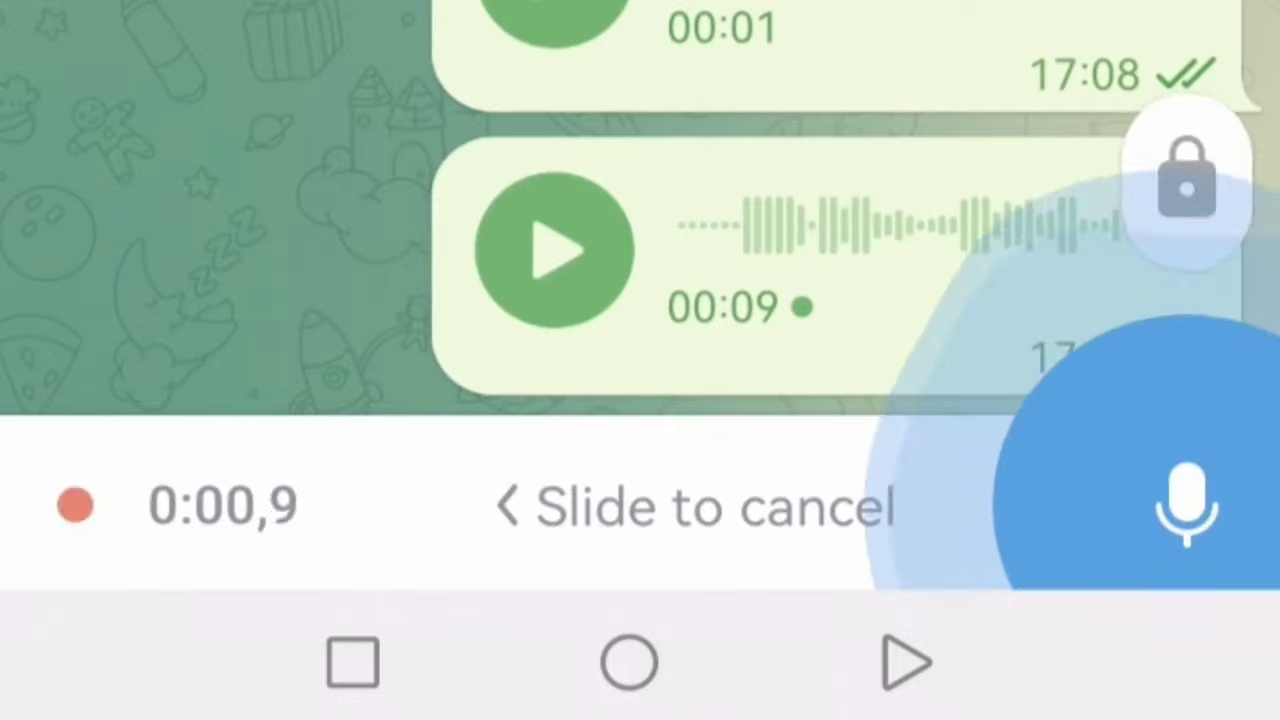
# Switch to the phone's chat app and record the spoken line as a voice message.
pyautogui.moveTo(1186, 500); pyautogui.dragTo(1186, 500)
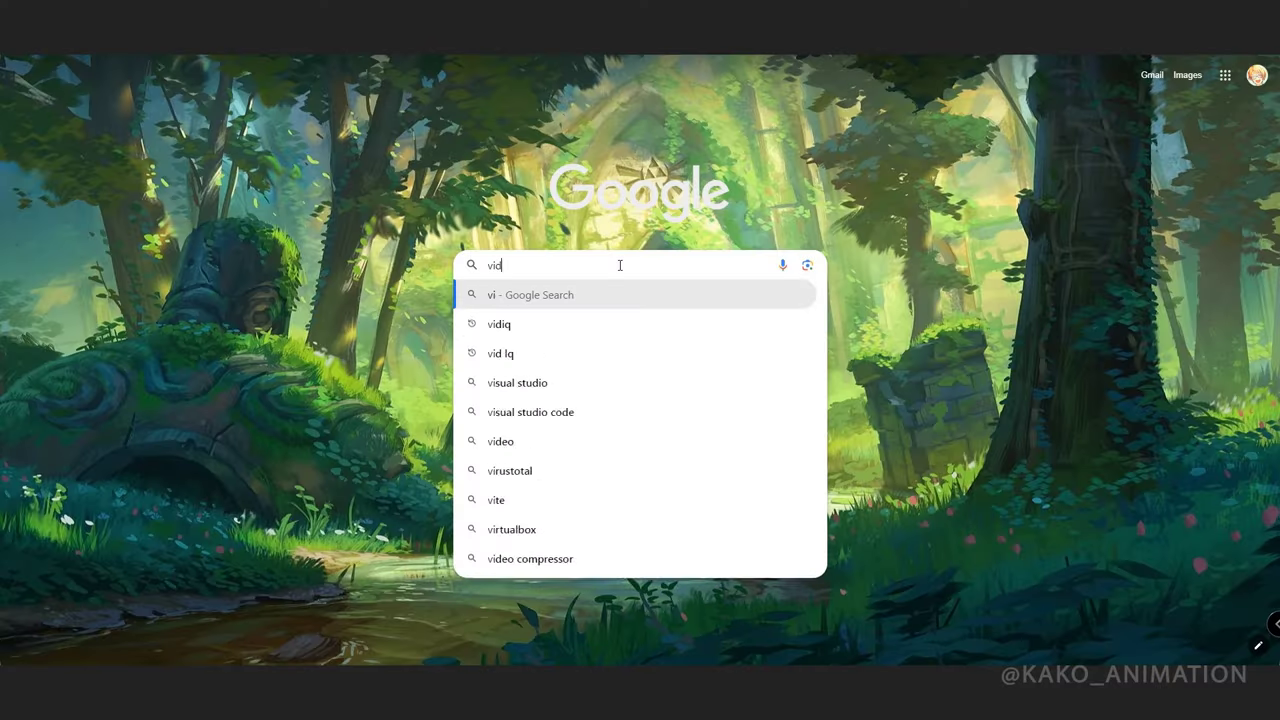
# Switch to the web browser, search for Vidnoz and open its free AI Voice Changer.
pyautogui.write('dnoz.')
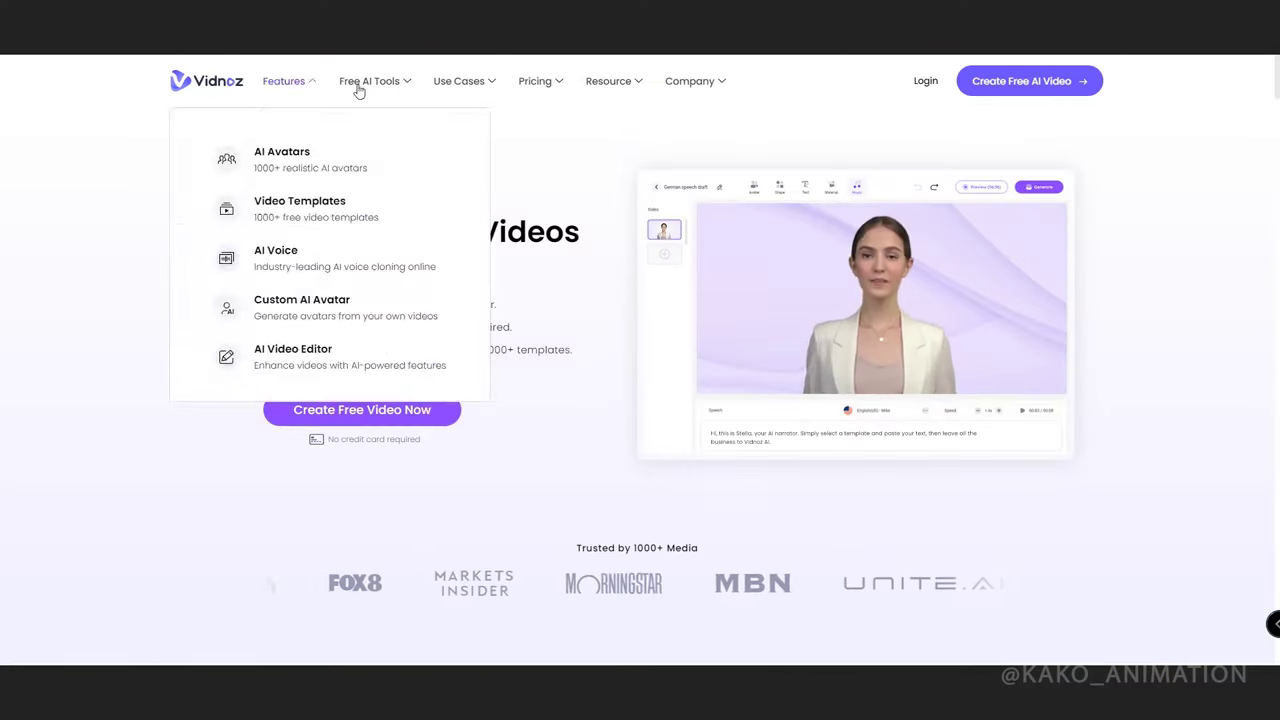
pyautogui.moveTo(374, 90)
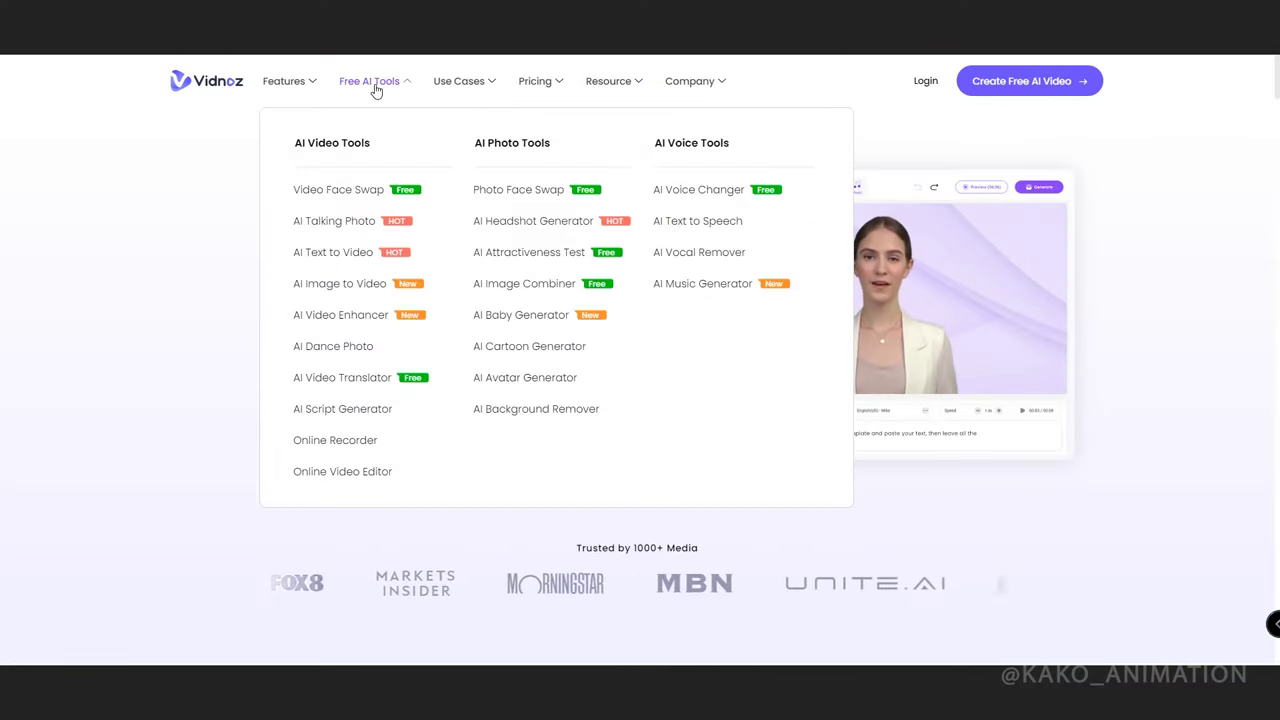
pyautogui.click(701, 189)
pyautogui.scroll(-2, 1207, 407)
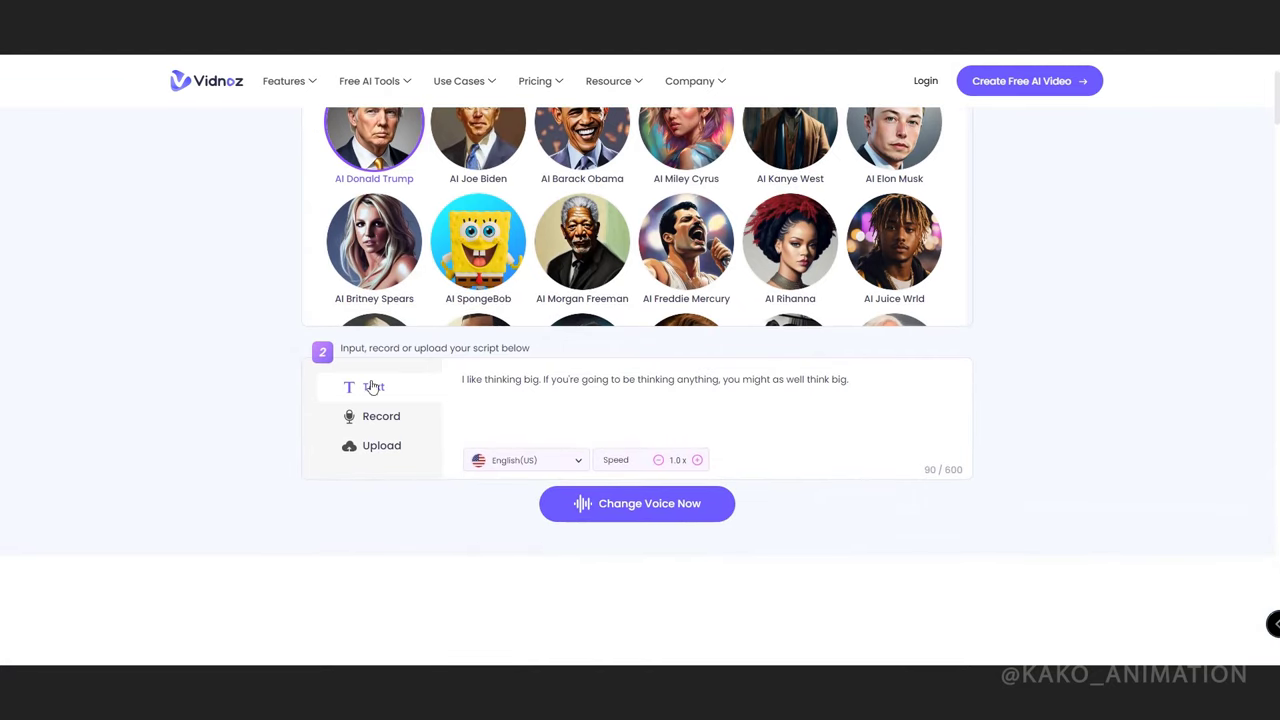
# Upload the recorded audio file as the script for the celebrity AI voice.
pyautogui.click(375, 452)
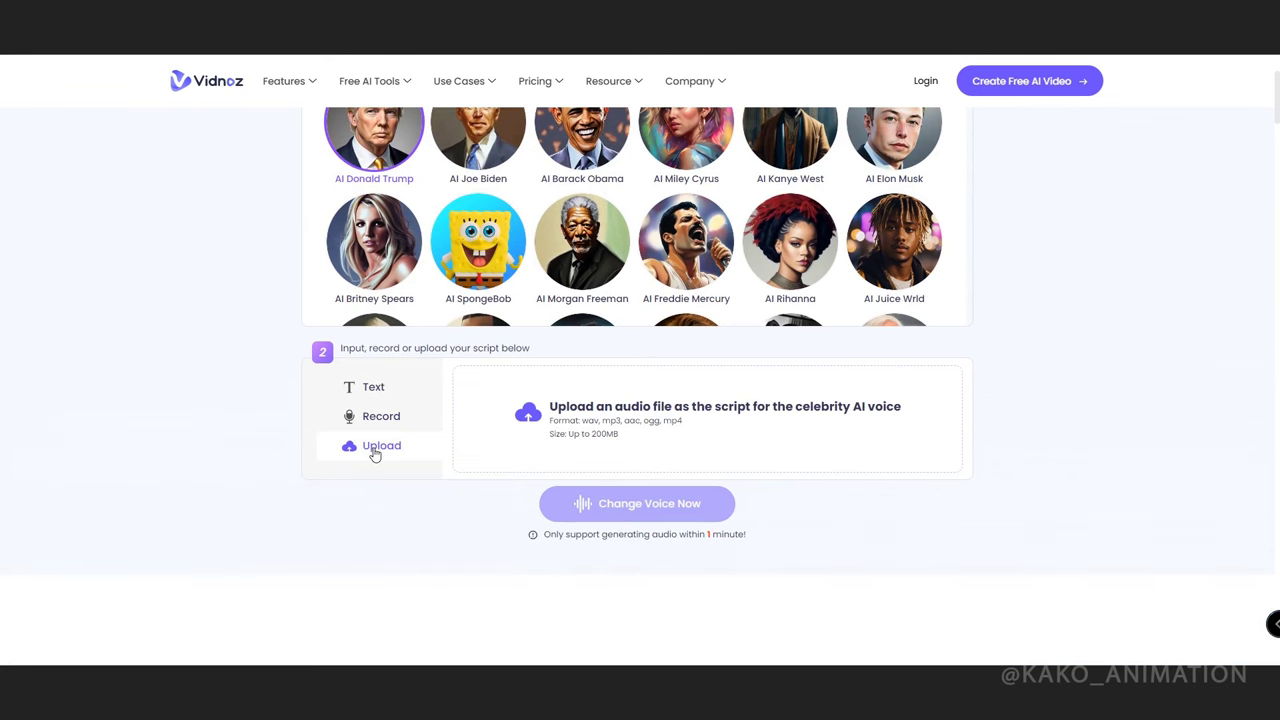
pyautogui.click(585, 436)
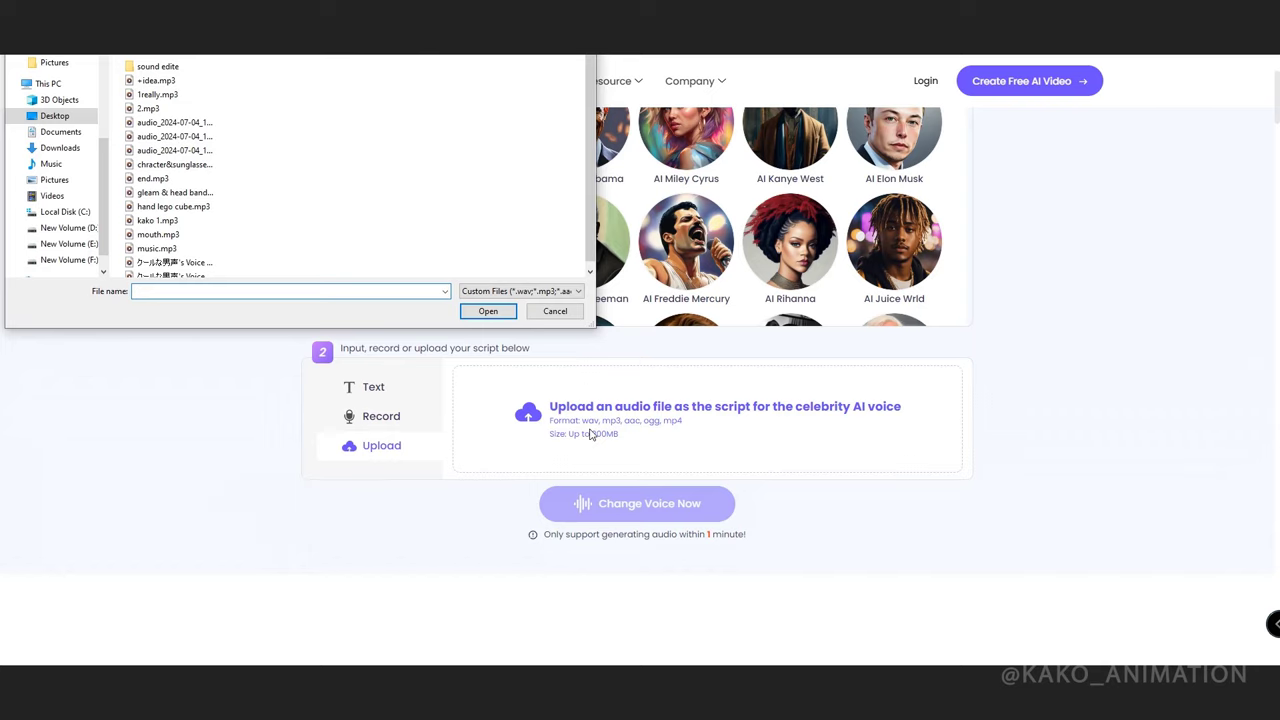
pyautogui.press('Escape')
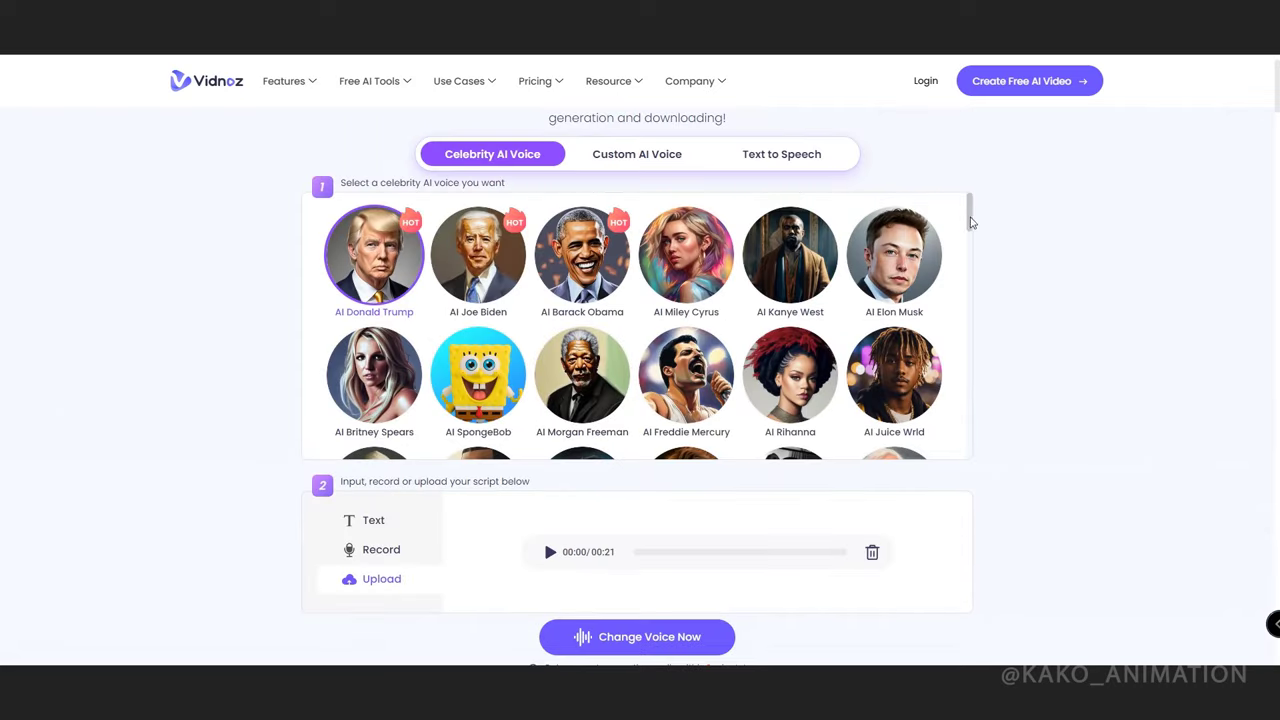
# Preview the やさしい男声 voice, then select クールな男声 and start changing the uploaded audio to that voice.
pyautogui.moveTo(969, 212); pyautogui.dragTo(968, 316)
pyautogui.click(508, 373)
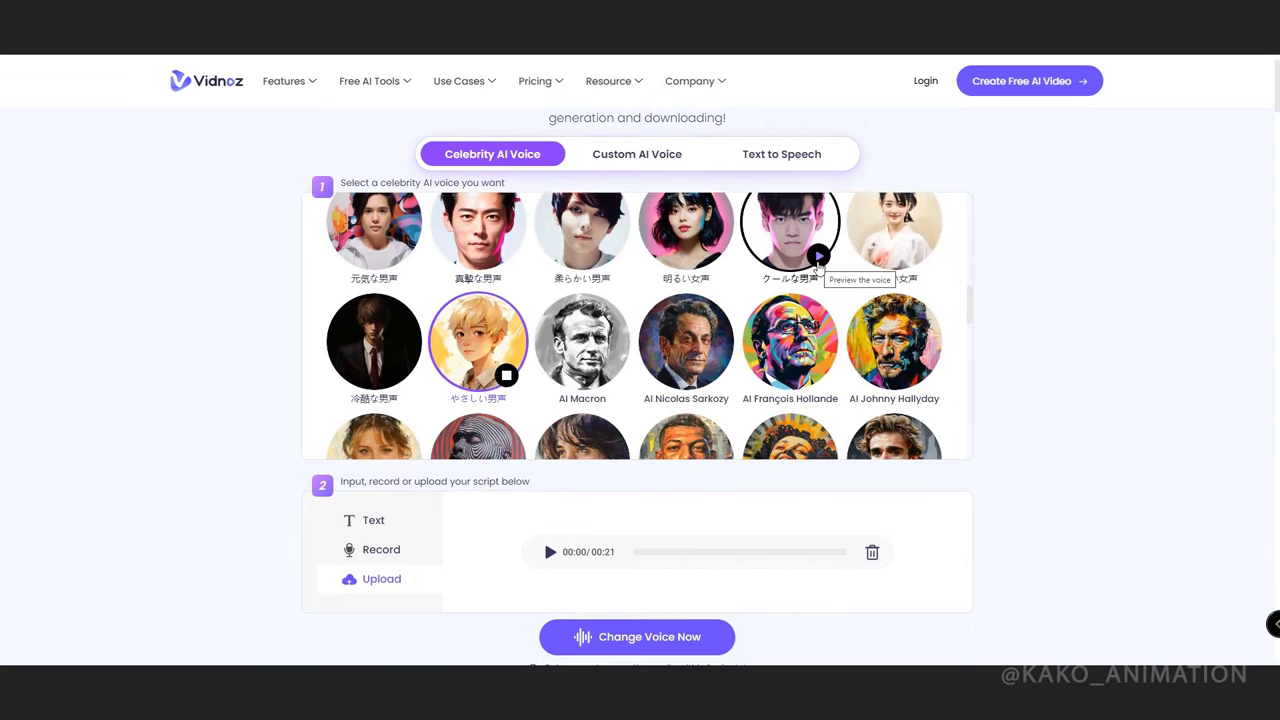
pyautogui.click(818, 256)
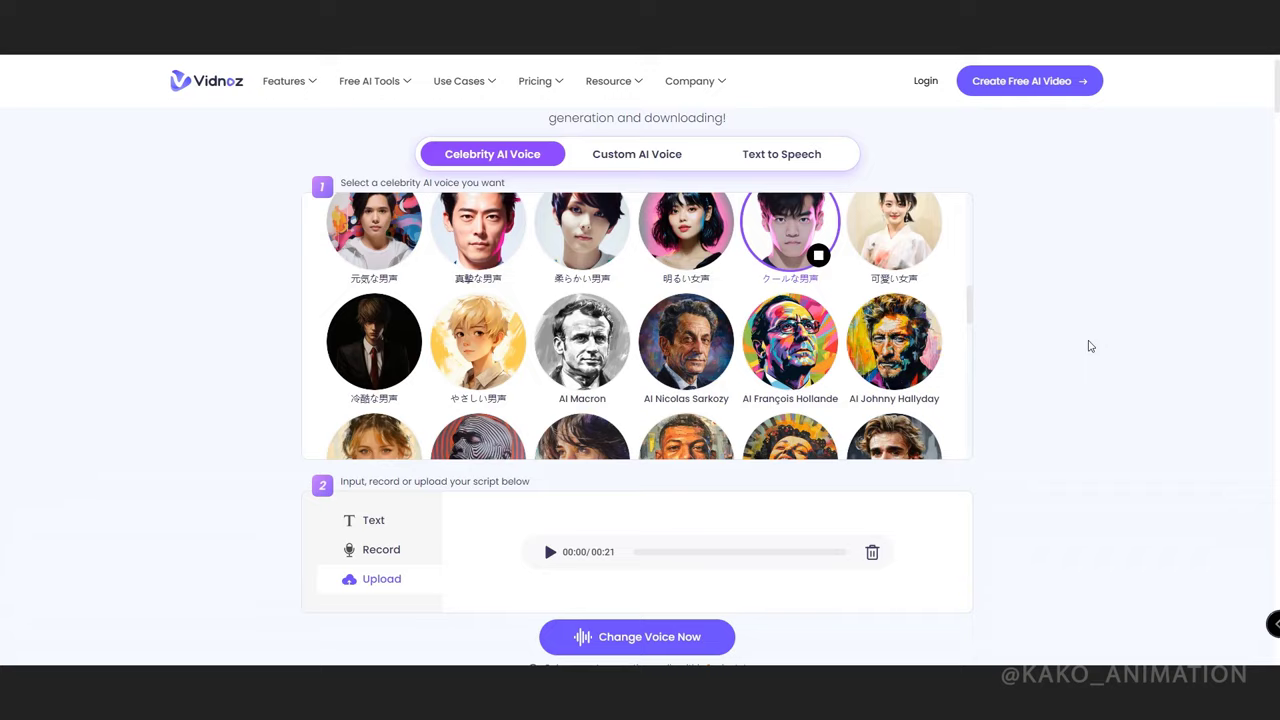
pyautogui.scroll(-2, 1111, 402)
pyautogui.click(629, 505)
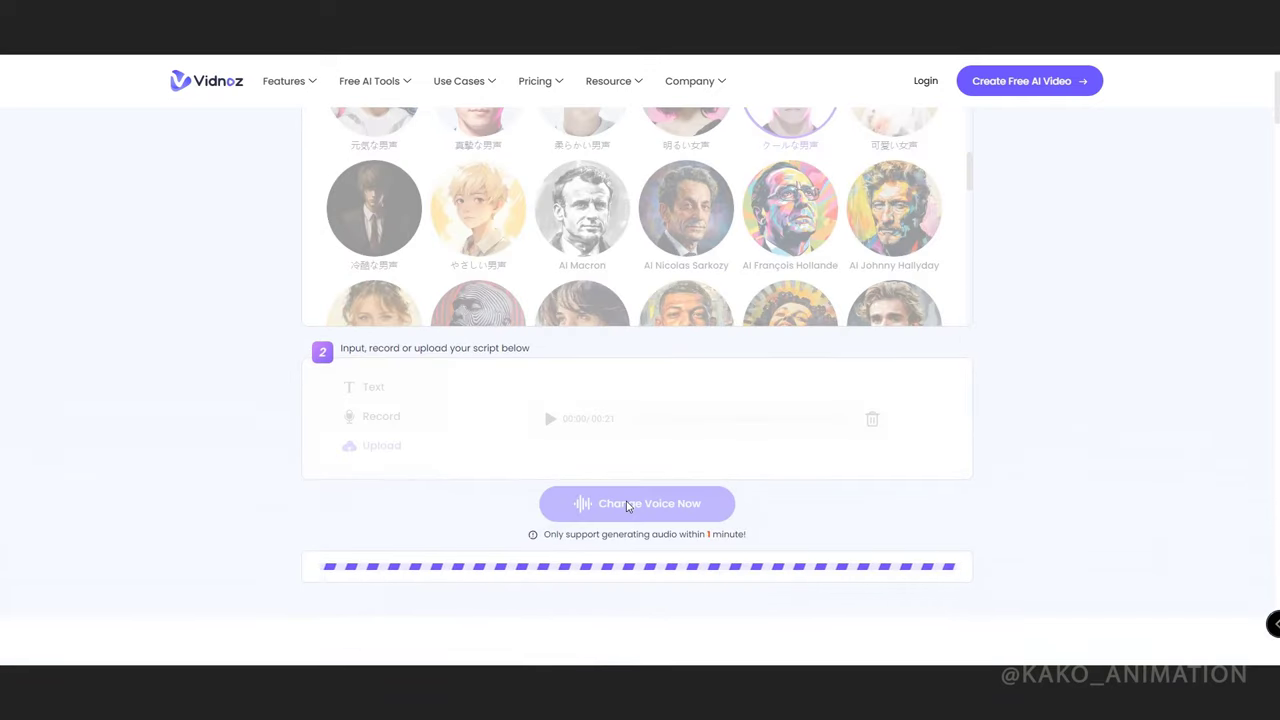
# Sign in to Vidnoz with a Google account and download the converted voice.
pyautogui.scroll(-2, 1056, 535)
pyautogui.click(766, 246)
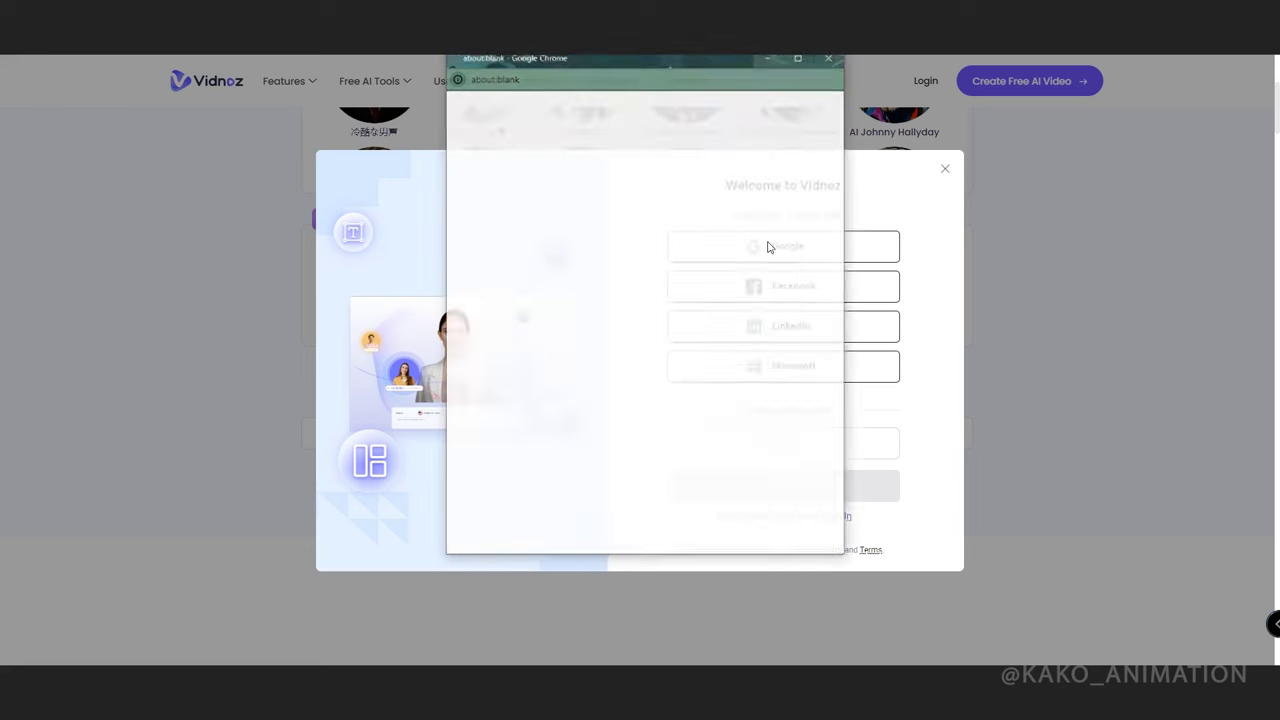
pyautogui.click(600, 306)
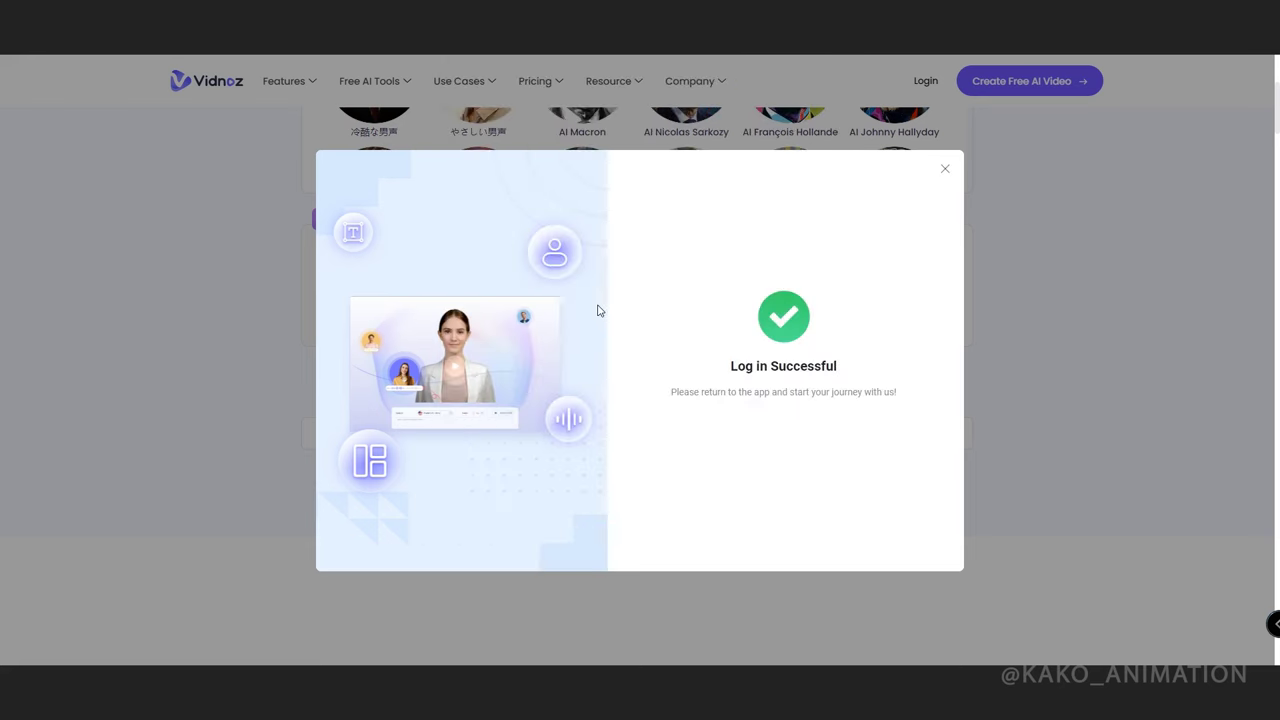
pyautogui.click(595, 392)
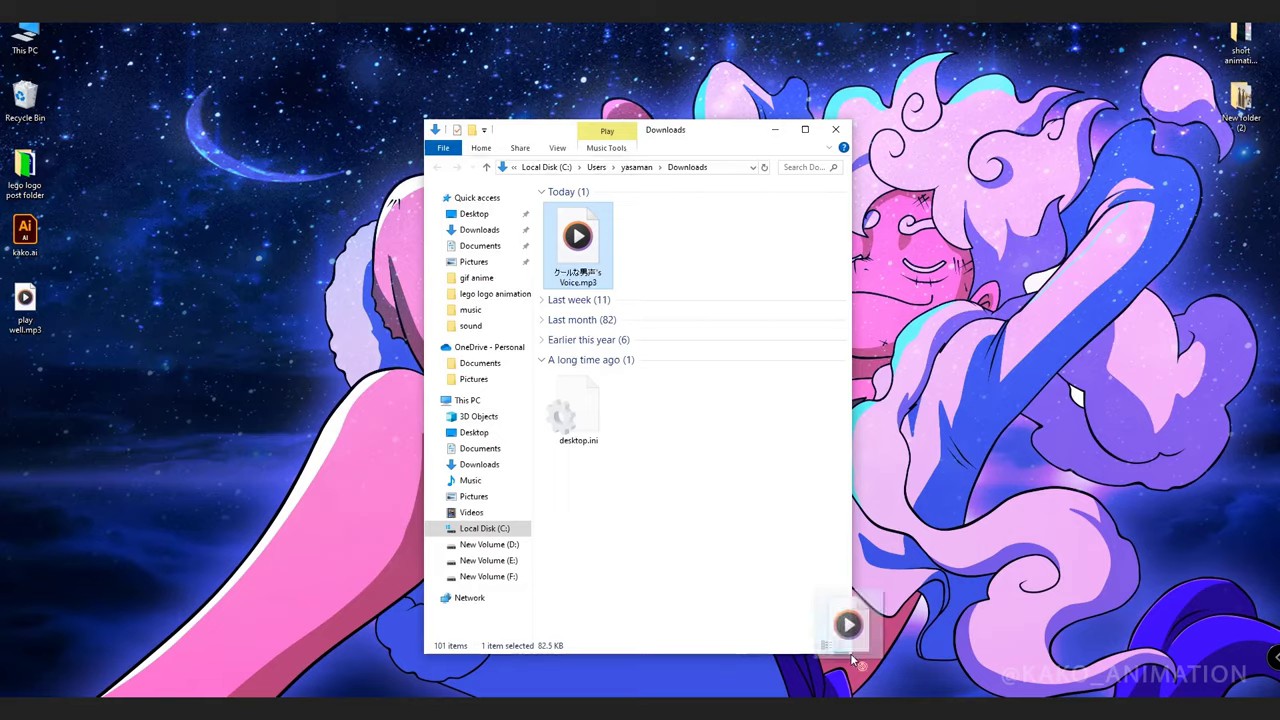
# Switch to After Effects, import クールな男声's Voice.mp3 from Downloads and place it as the top layer of the kako composition.
pyautogui.moveTo(850, 653); pyautogui.dragTo(596, 360)
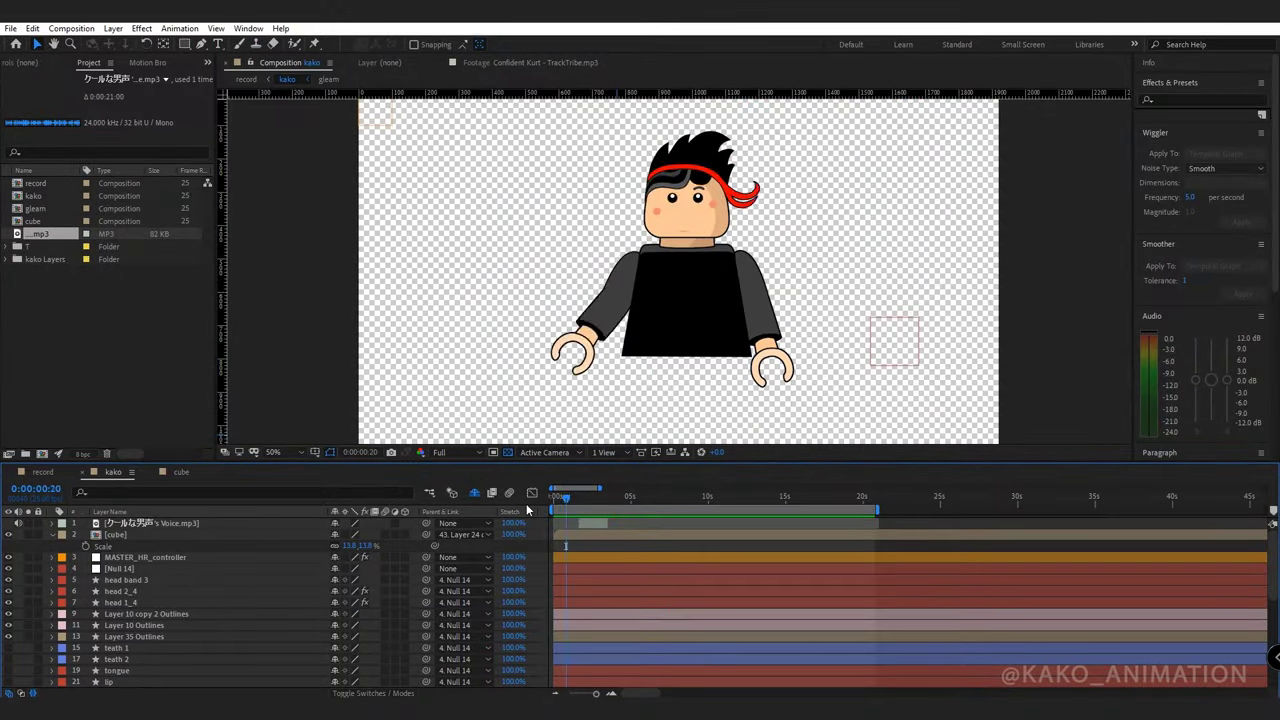
pyautogui.click(593, 529)
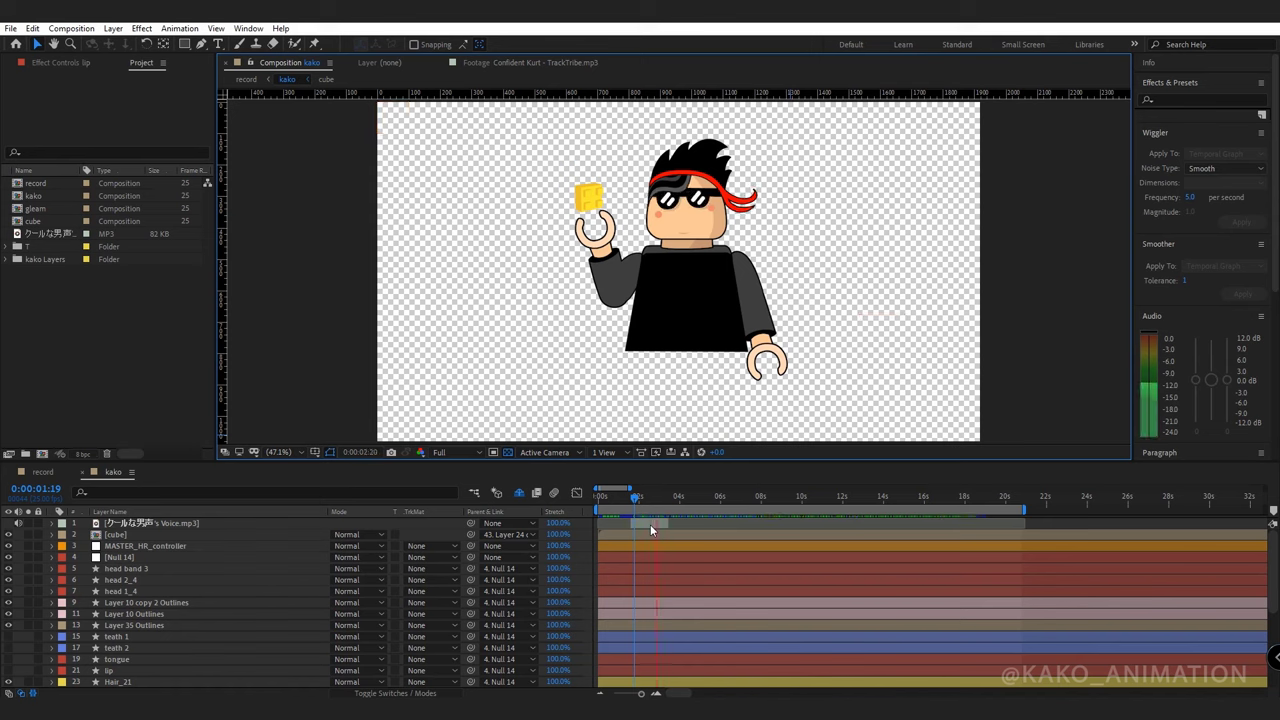
# Play the voice from 0:00:01:15 to find its first sound and add a composition marker commented "p" at 0:00:01:23.
pyautogui.press('+')
pyautogui.moveTo(636, 531); pyautogui.dragTo(1034, 556)
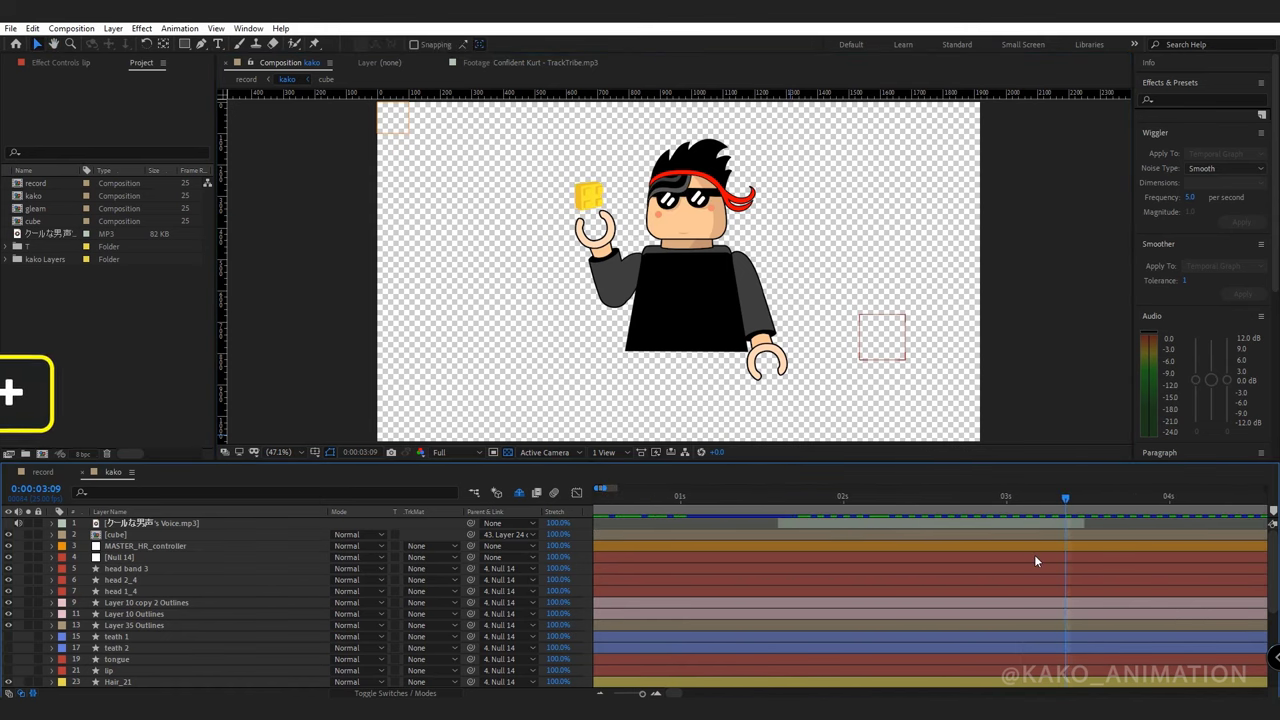
pyautogui.press('+')
pyautogui.moveTo(635, 498); pyautogui.dragTo(785, 523)
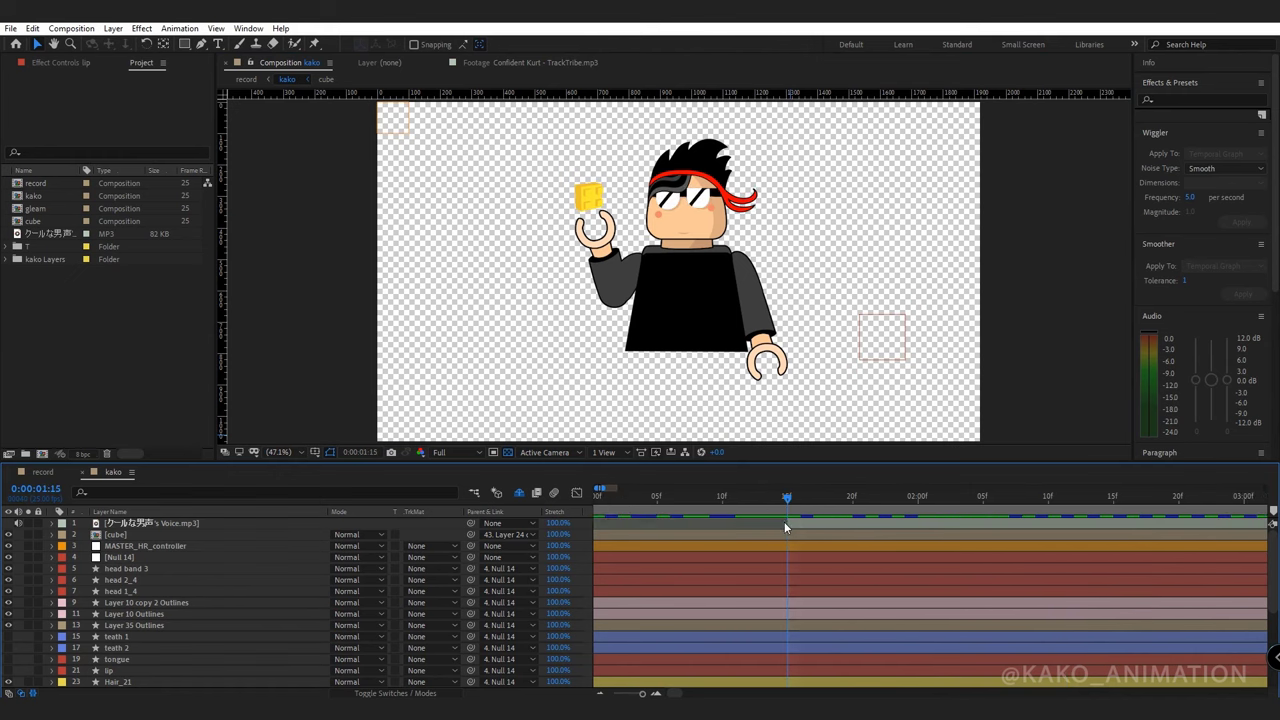
pyautogui.press('space')
pyautogui.press('space')
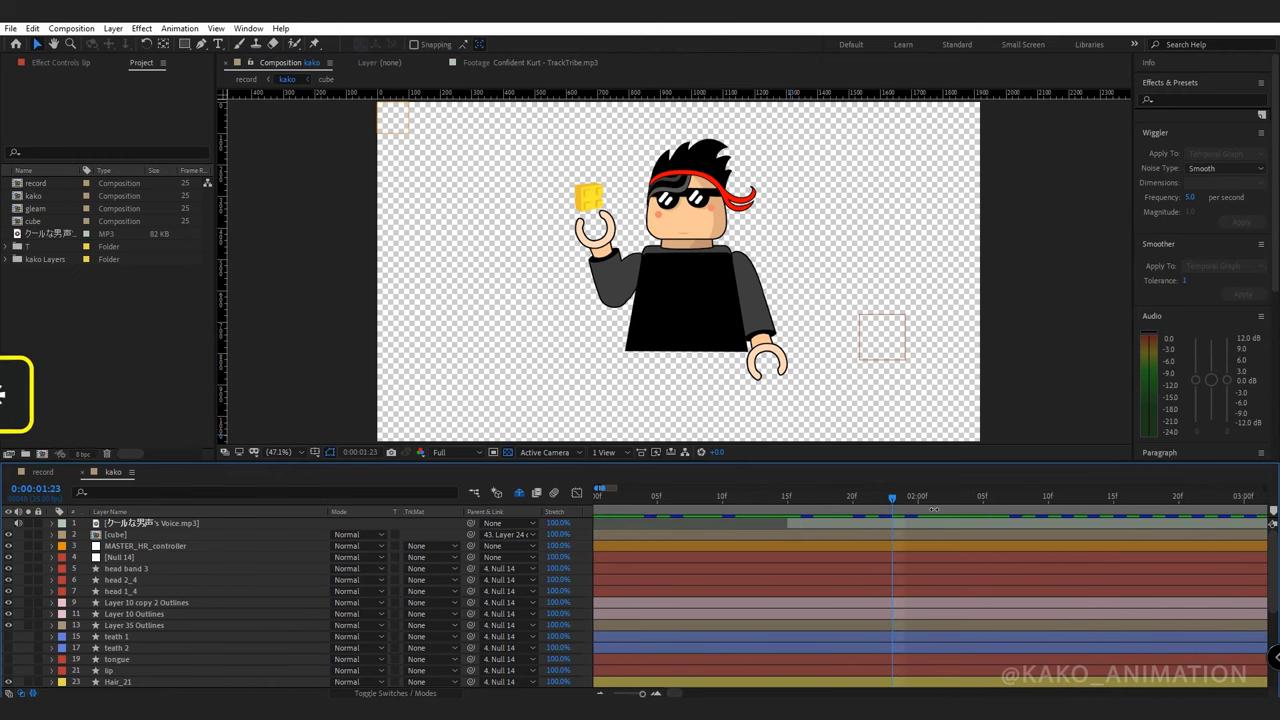
pyautogui.rightClick(898, 512)
pyautogui.click(912, 518)
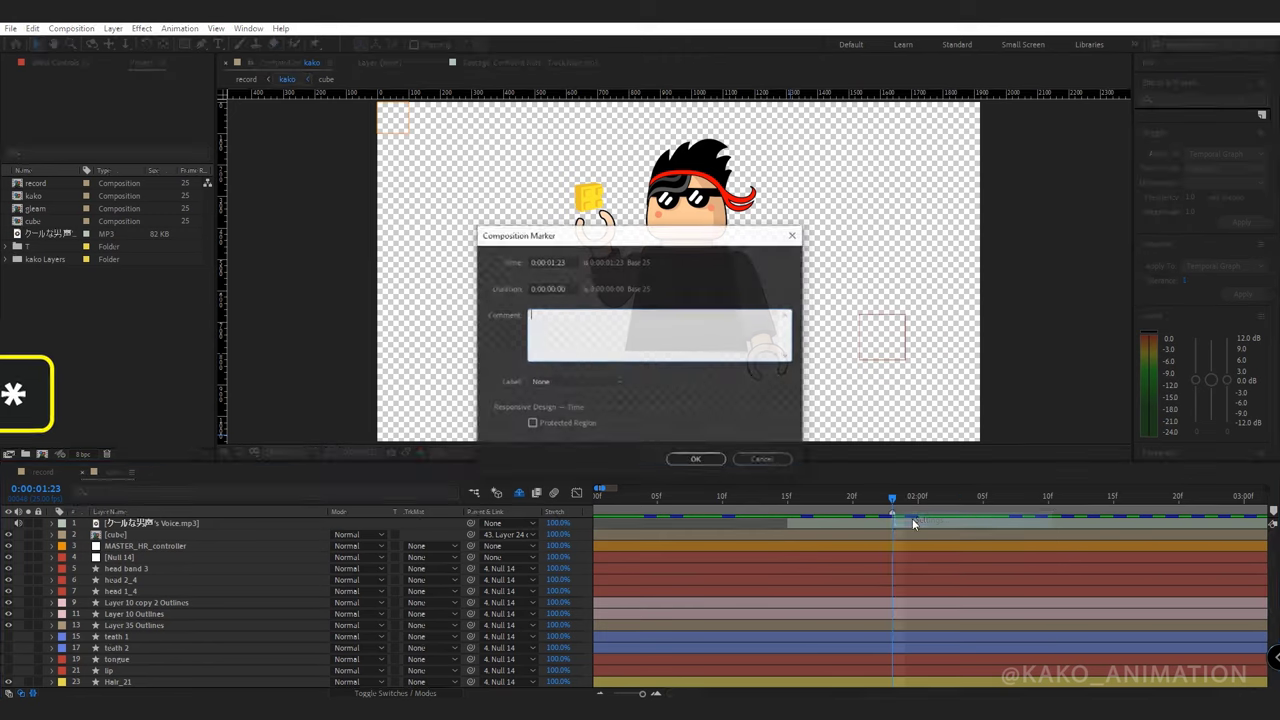
pyautogui.click(686, 457)
# Add a composition marker at 0:00:02:04 with the comment "a" for the next mouth sound.
pyautogui.moveTo(957, 497); pyautogui.dragTo(969, 497)
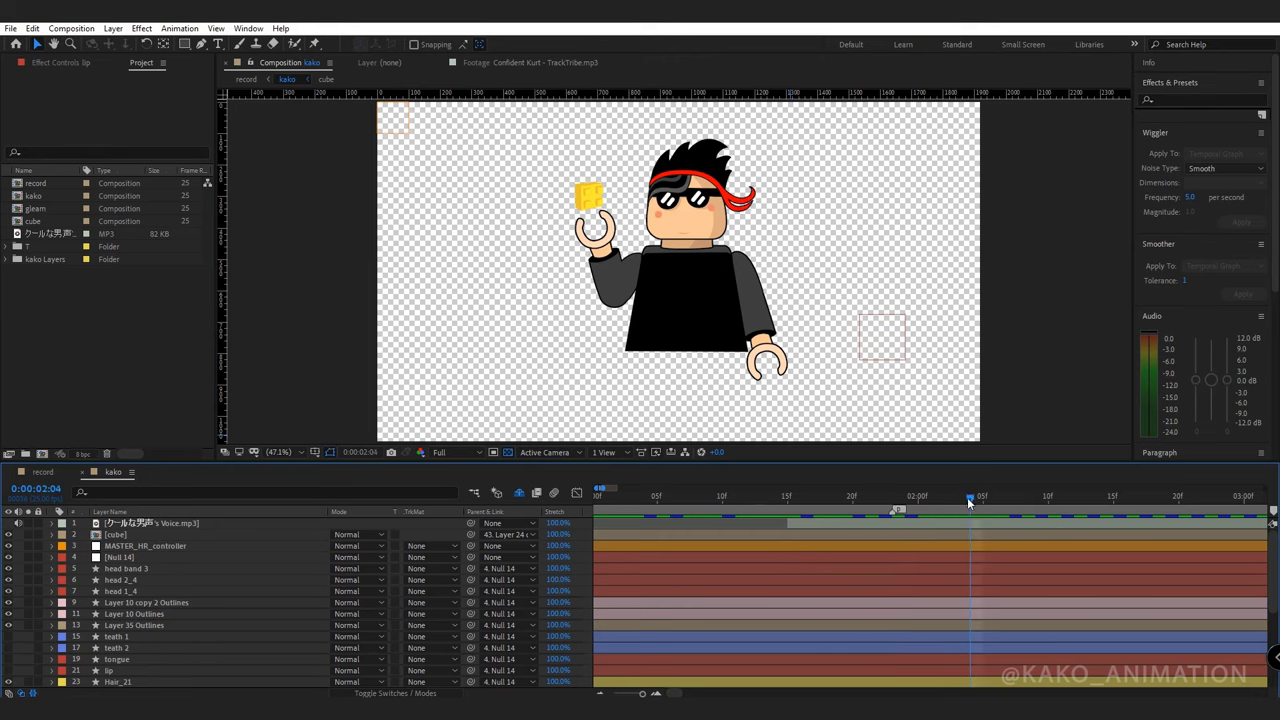
pyautogui.rightClick(971, 515)
pyautogui.click(1006, 520)
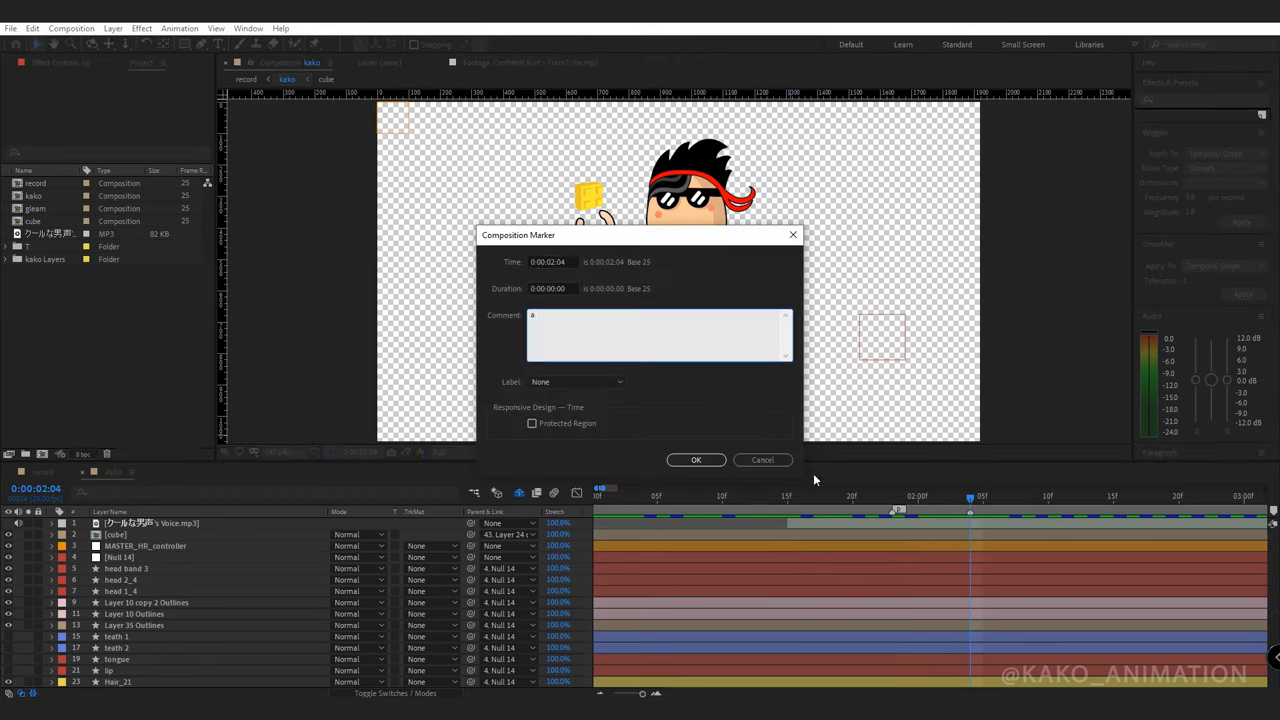
pyautogui.click(696, 459)
# Add a composition marker at about 0:00:02:10 with the comment "y".
pyautogui.click(1034, 497)
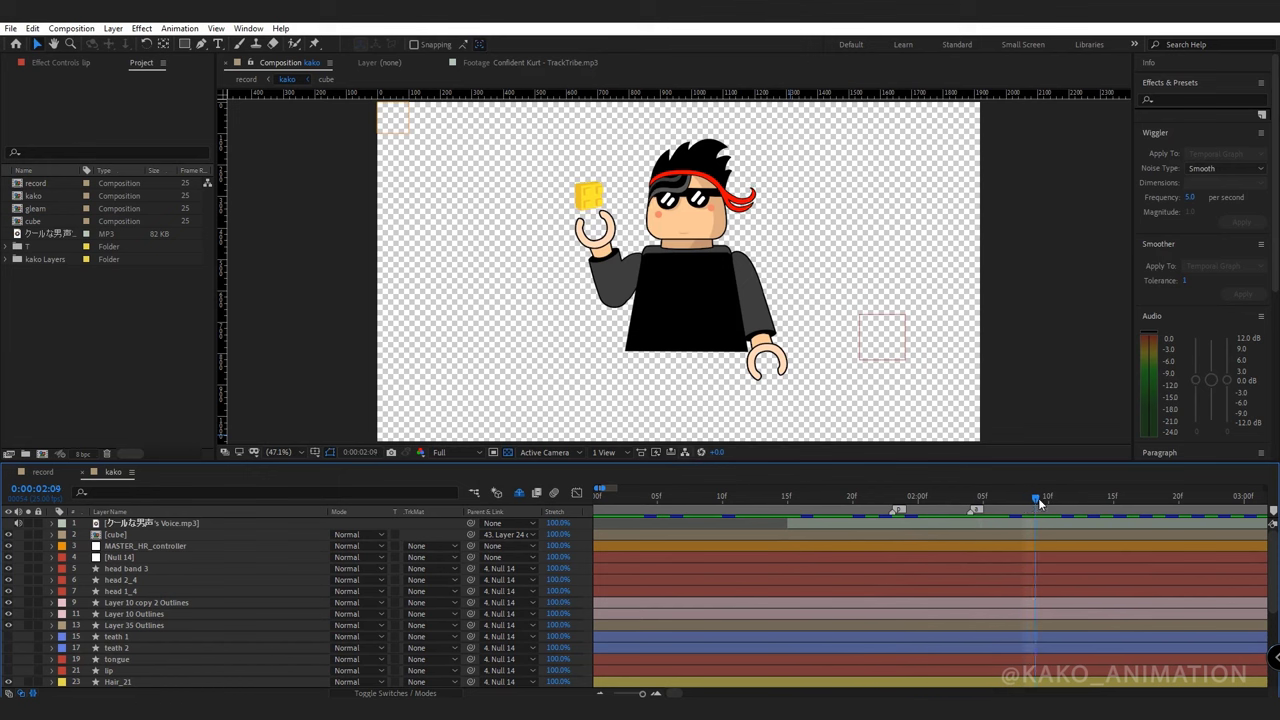
pyautogui.rightClick(1036, 511)
pyautogui.click(1045, 518)
pyautogui.click(698, 459)
# Play on to the next sound and add a composition marker at 0:00:02:18 with the comment "w".
pyautogui.press('space')
pyautogui.rightClick(1152, 511)
pyautogui.click(1157, 521)
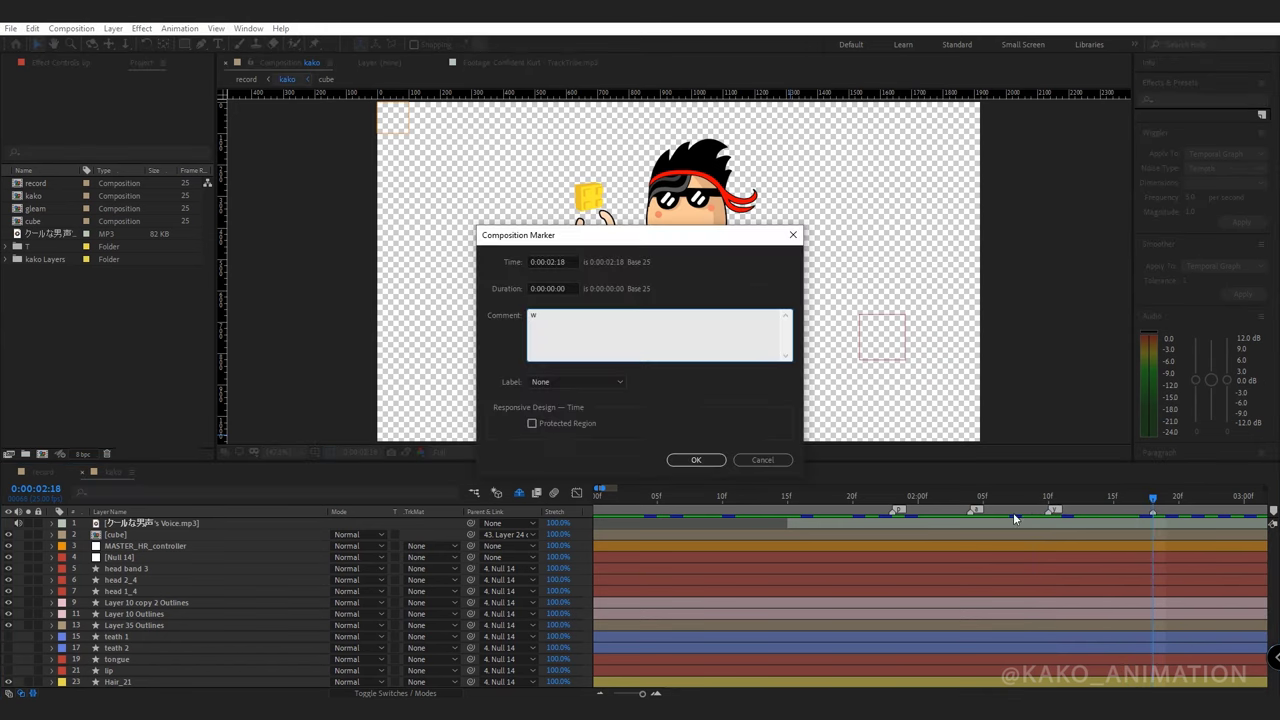
pyautogui.click(696, 459)
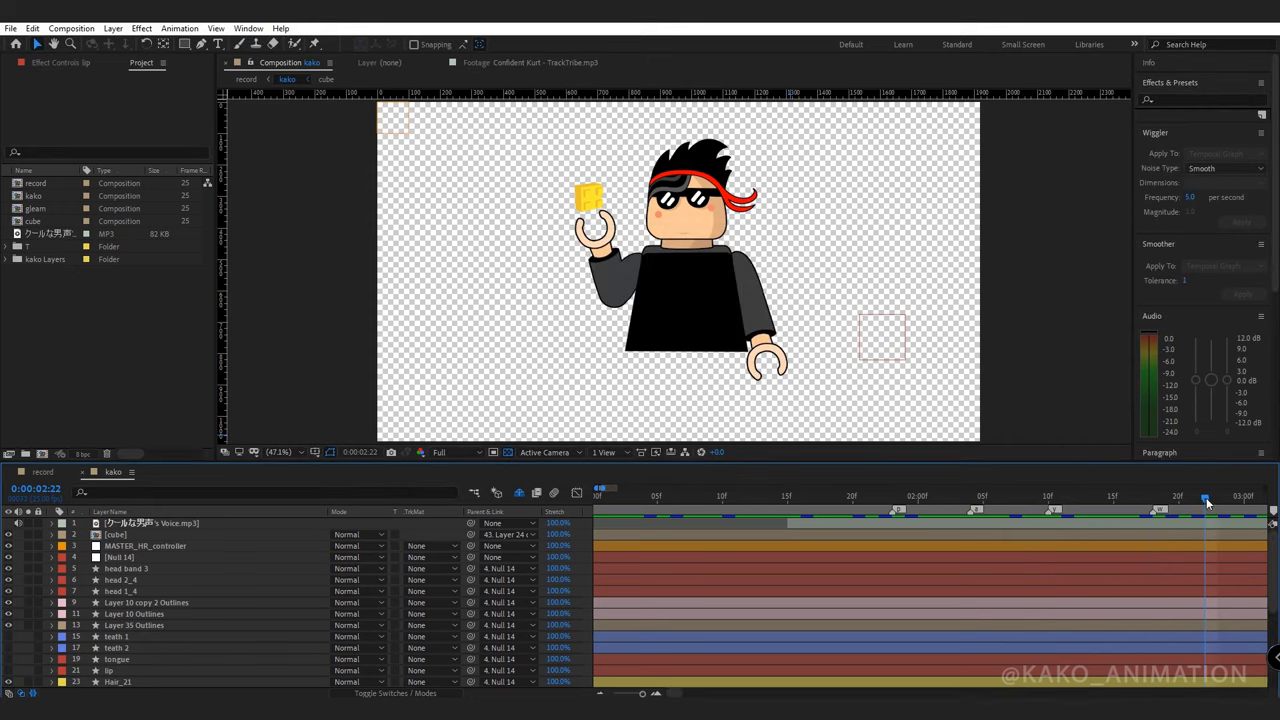
# Add a composition marker at 0:00:02:23 with the comment "a".
pyautogui.moveTo(1210, 530); pyautogui.dragTo(985, 558)
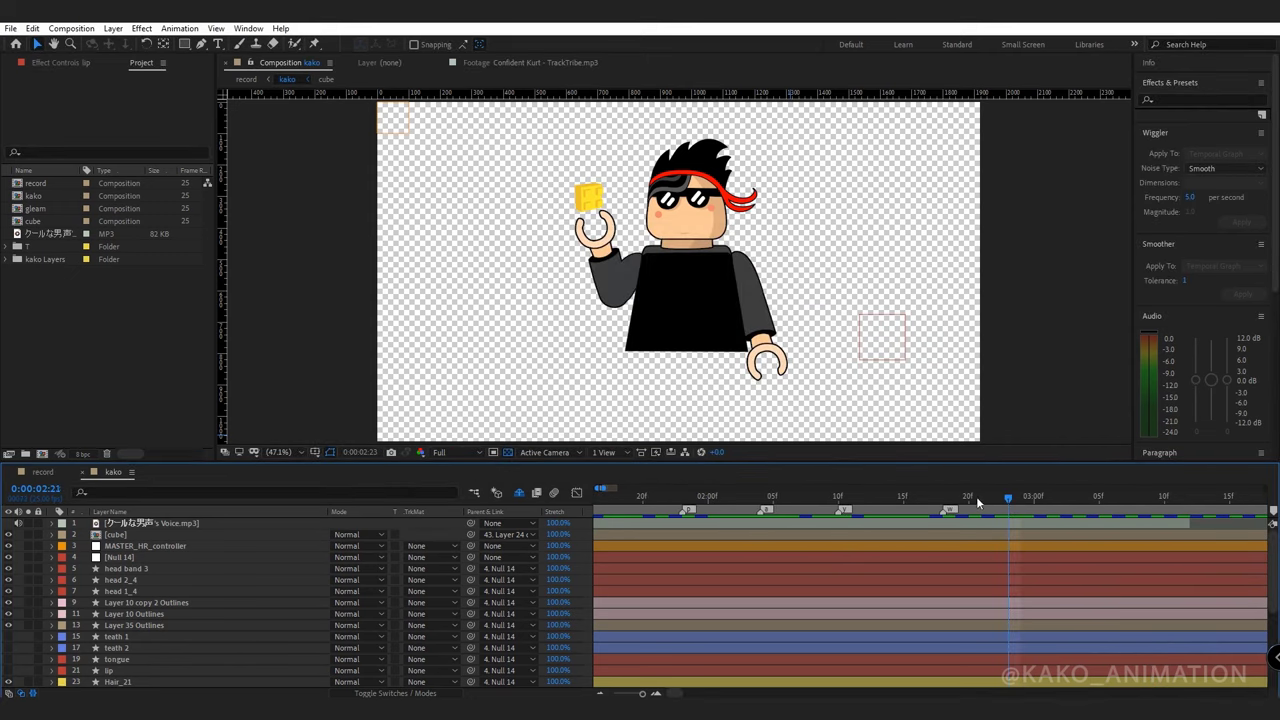
pyautogui.click(1008, 498)
pyautogui.press('KP_Multiply')
pyautogui.rightClick(1008, 512)
pyautogui.click(1020, 522)
pyautogui.write('a')
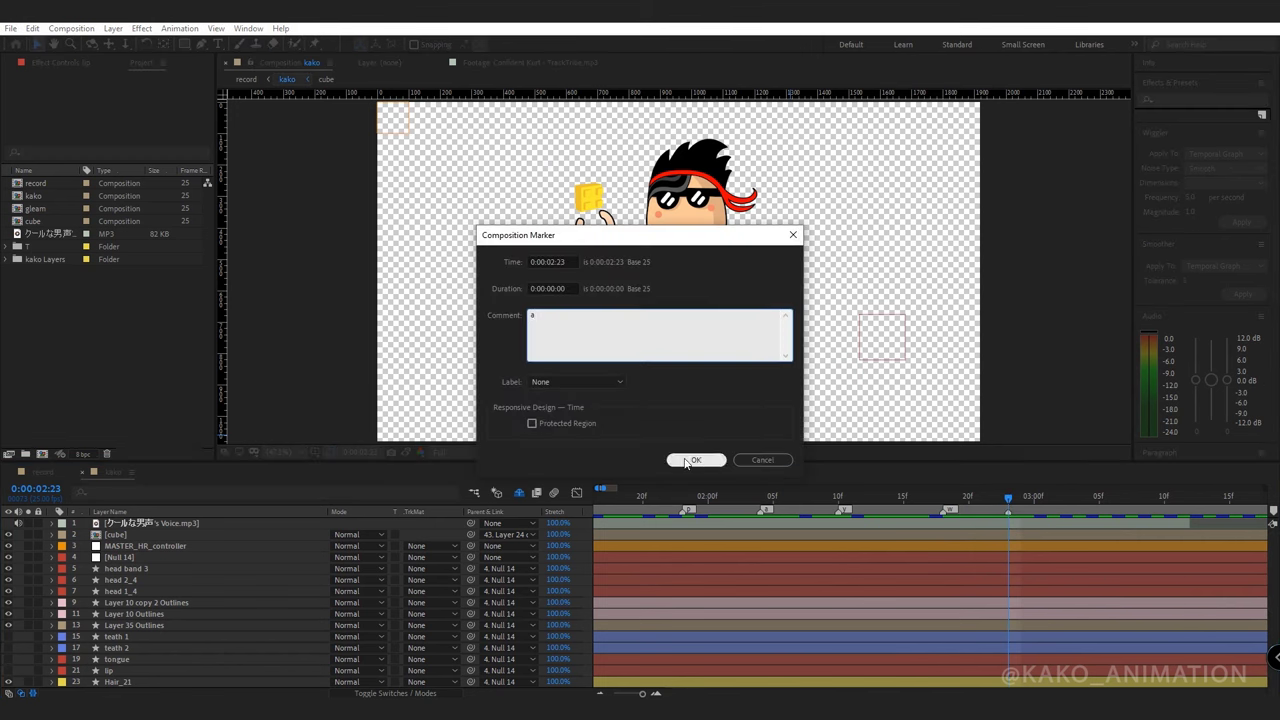
pyautogui.click(690, 460)
# Play to the end of the spoken line and add a composition marker commented "smile" at 0:00:03:05.
pyautogui.press('space')
pyautogui.press('KP_Multiply')
pyautogui.rightClick(1099, 514)
pyautogui.click(1110, 522)
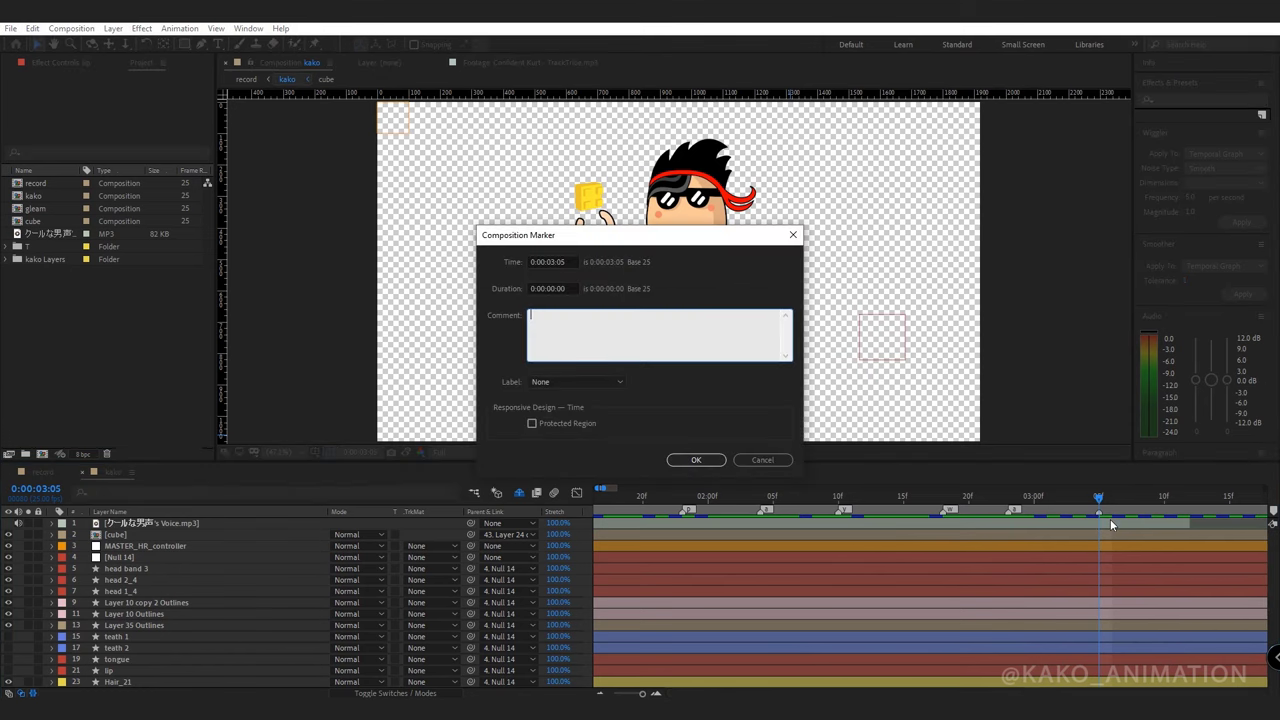
pyautogui.click(718, 465)
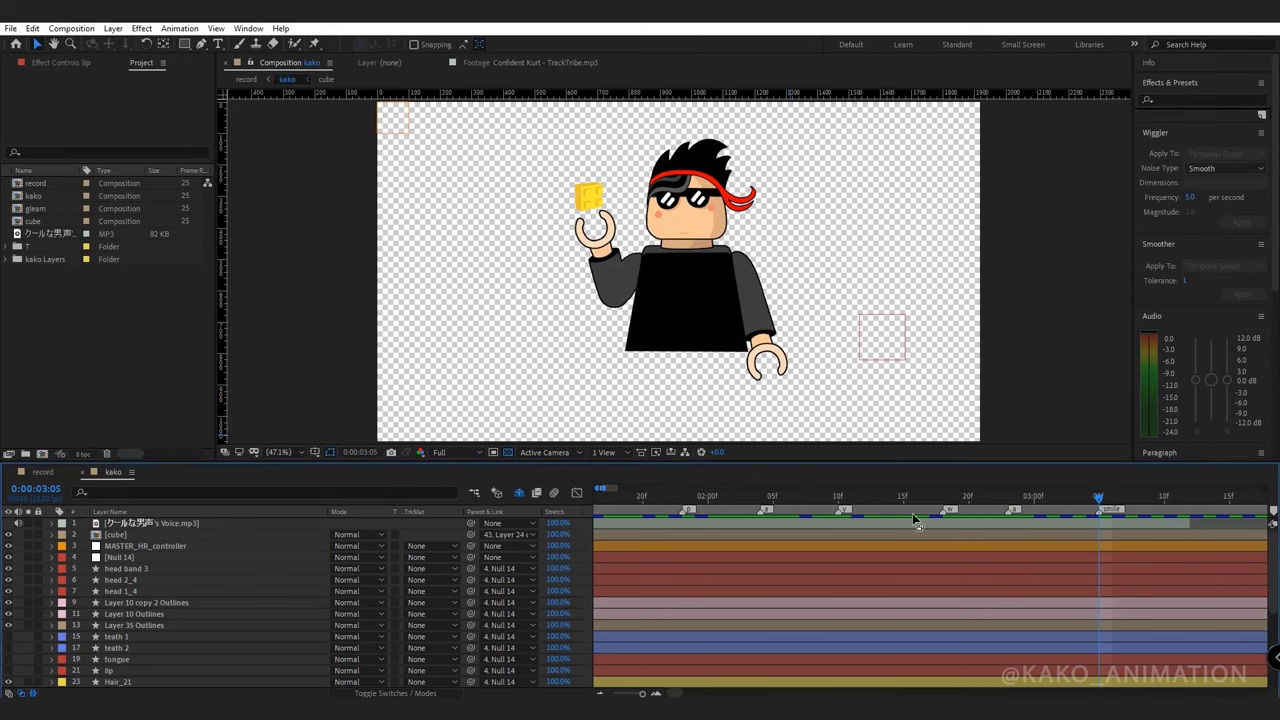
# Replay the start of the spoken line and add a composition marker commented "smile" at 0:00:01:20.
pyautogui.moveTo(952, 501); pyautogui.dragTo(775, 522)
pyautogui.press('space')
pyautogui.press('space')
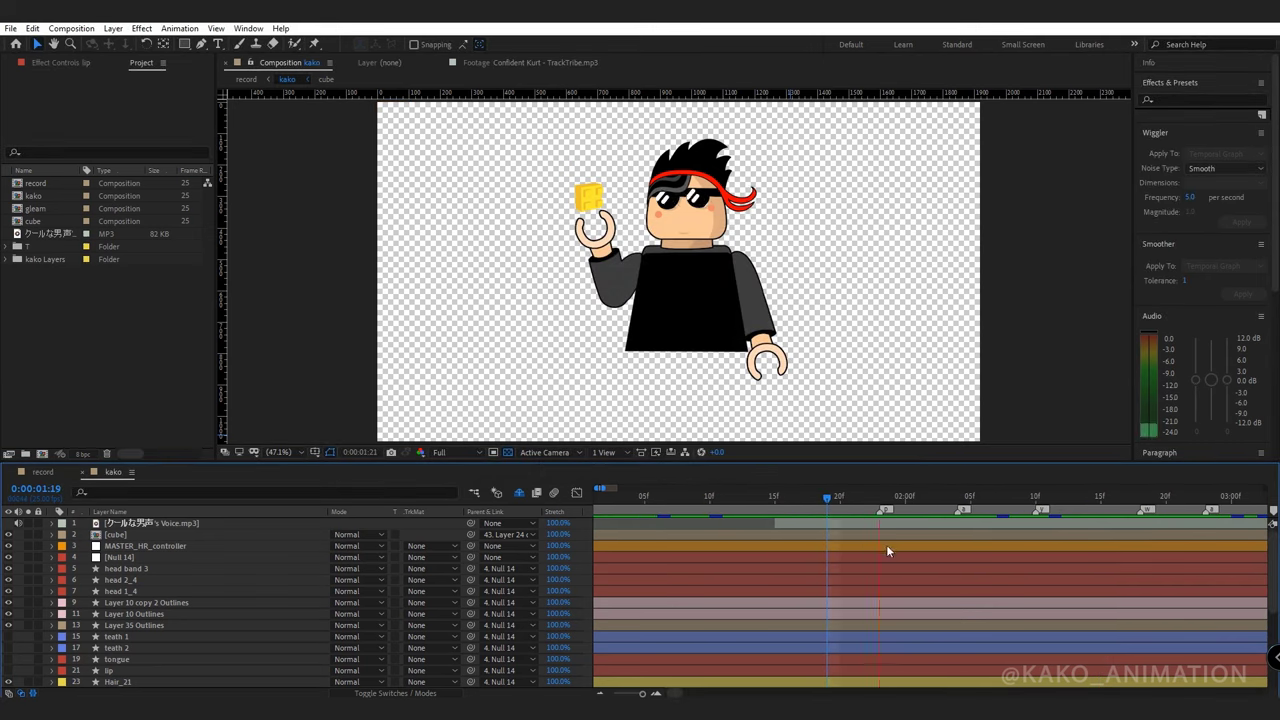
pyautogui.rightClick(843, 497)
pyautogui.click(857, 527)
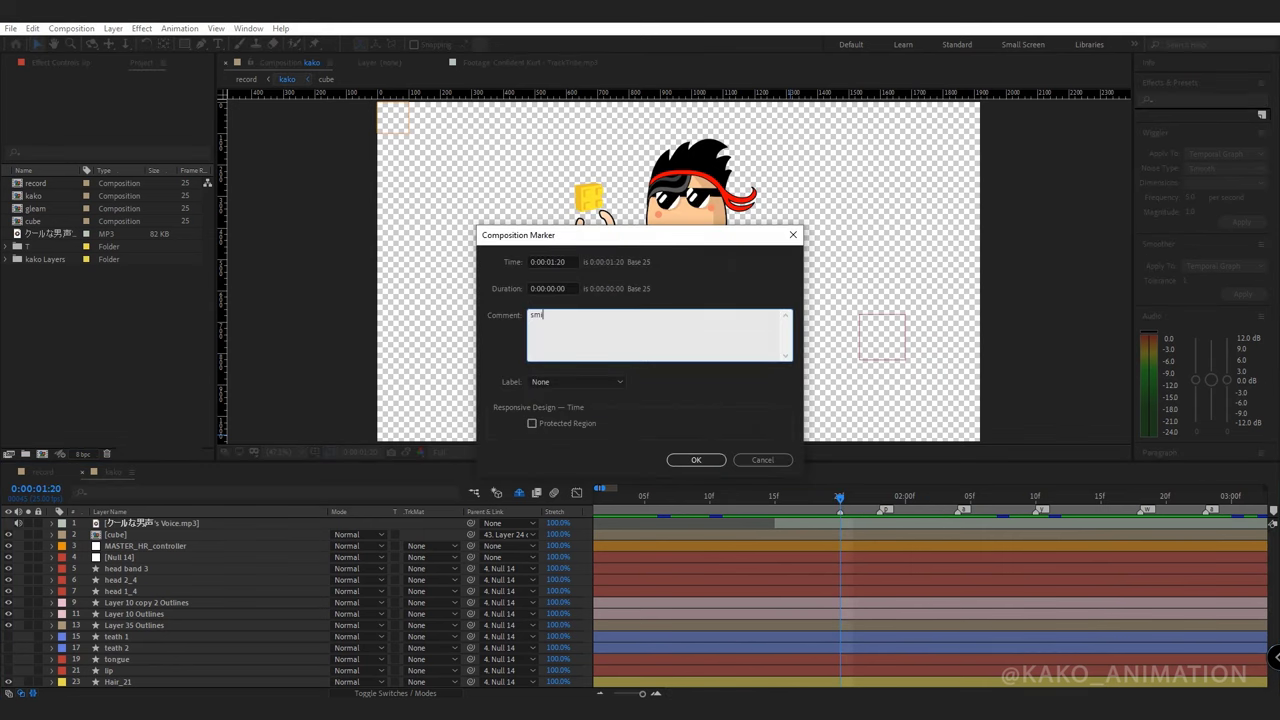
pyautogui.click(690, 460)
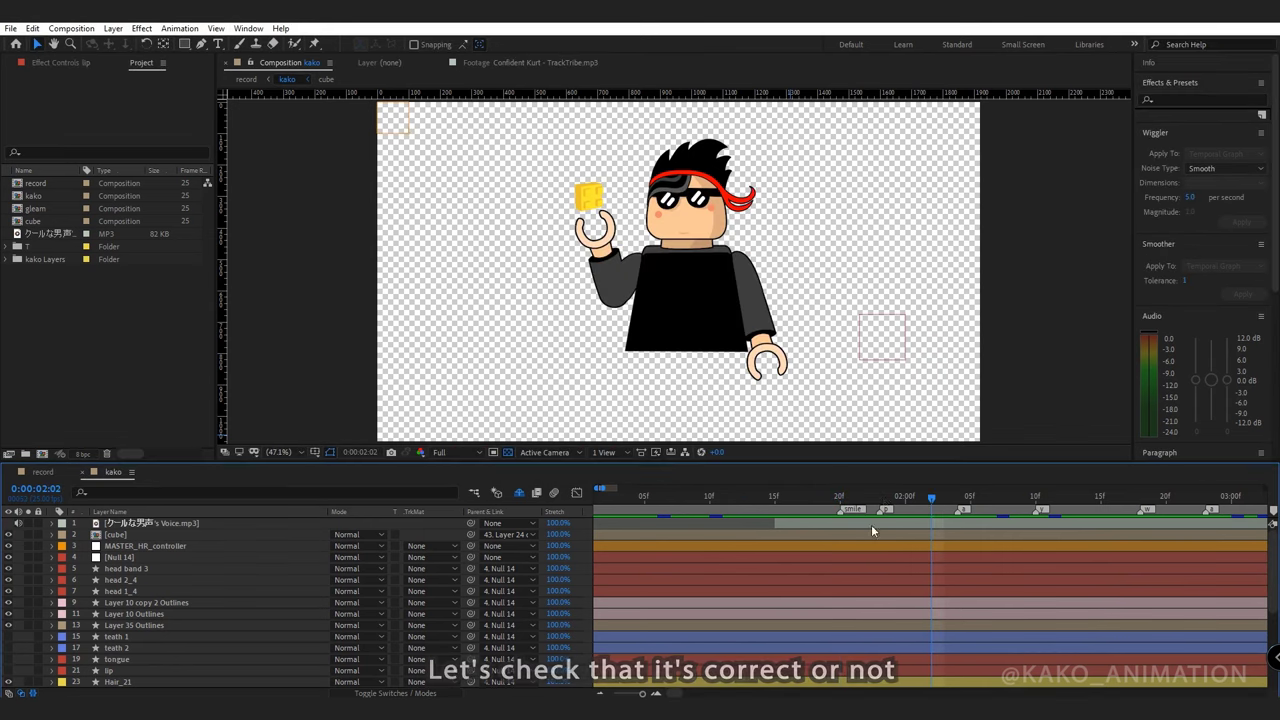
# Play the voice line through to check the lip-sync markers against its sounds.
pyautogui.press('space')
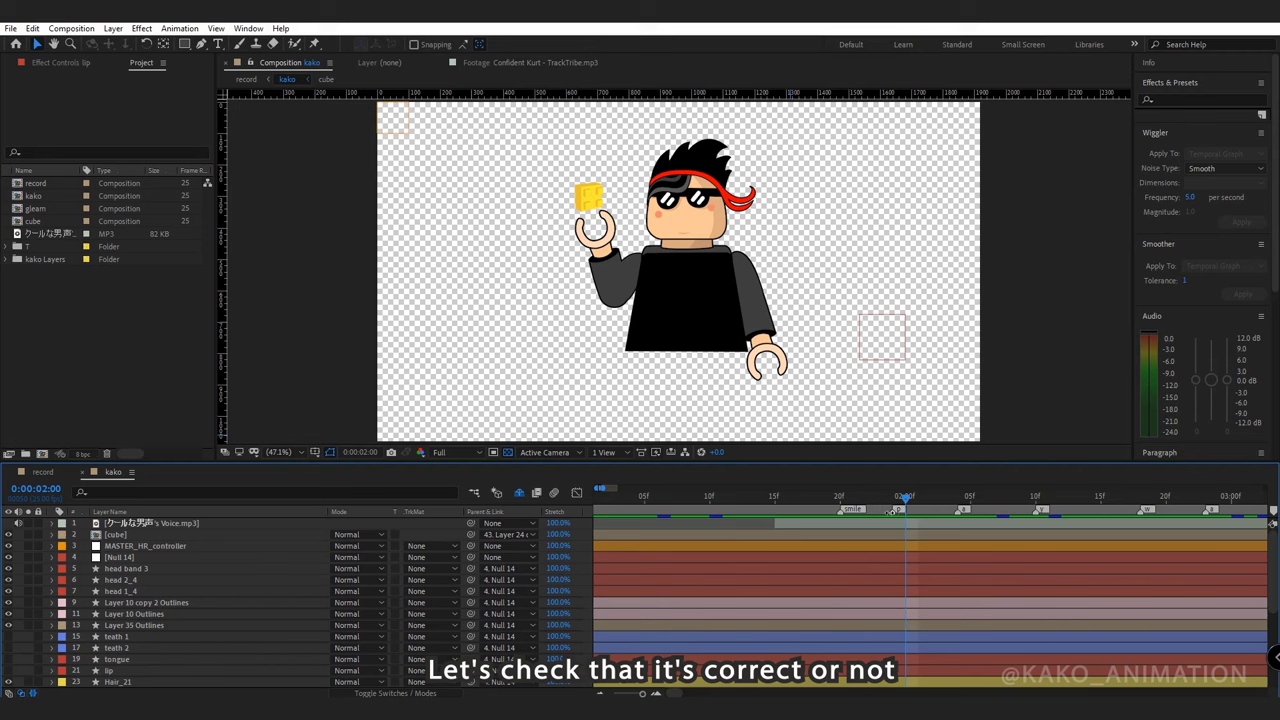
pyautogui.press('space')
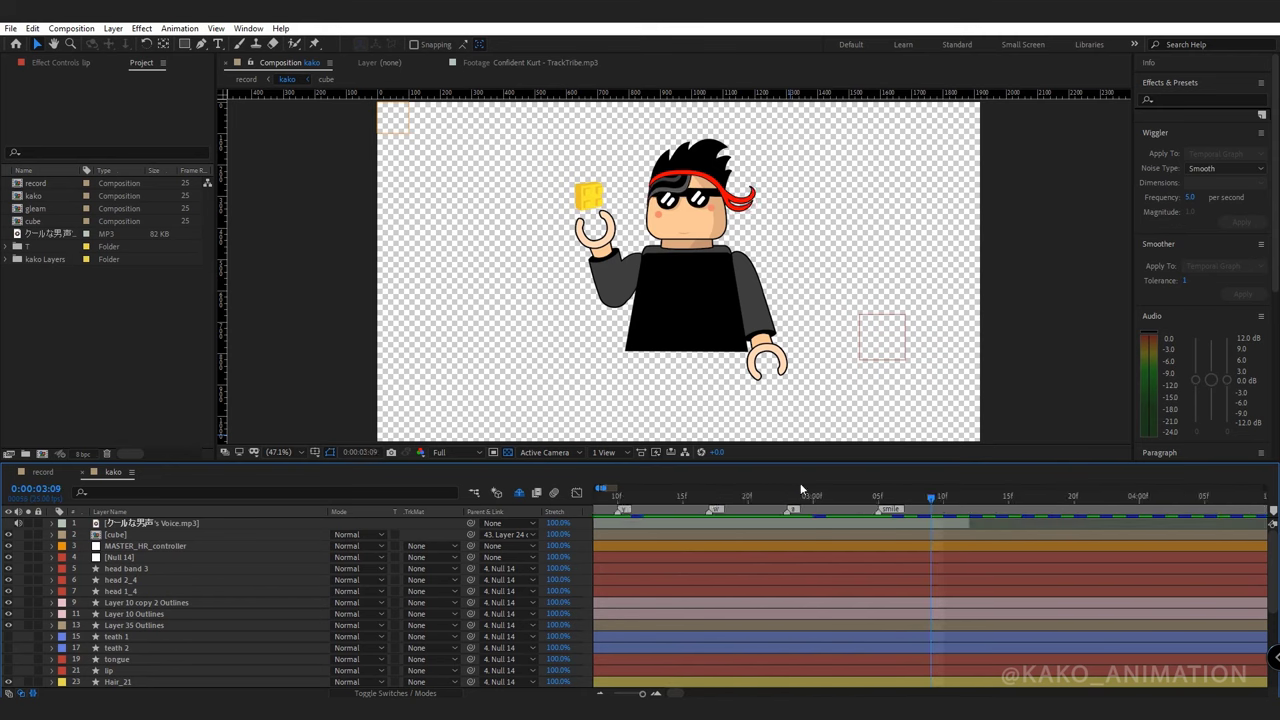
pyautogui.click(801, 495)
pyautogui.moveTo(801, 523); pyautogui.dragTo(931, 530)
# Show the lip layer, set its fill to none and its stroke width to 5 px.
pyautogui.click(109, 671)
pyautogui.click(507, 46)
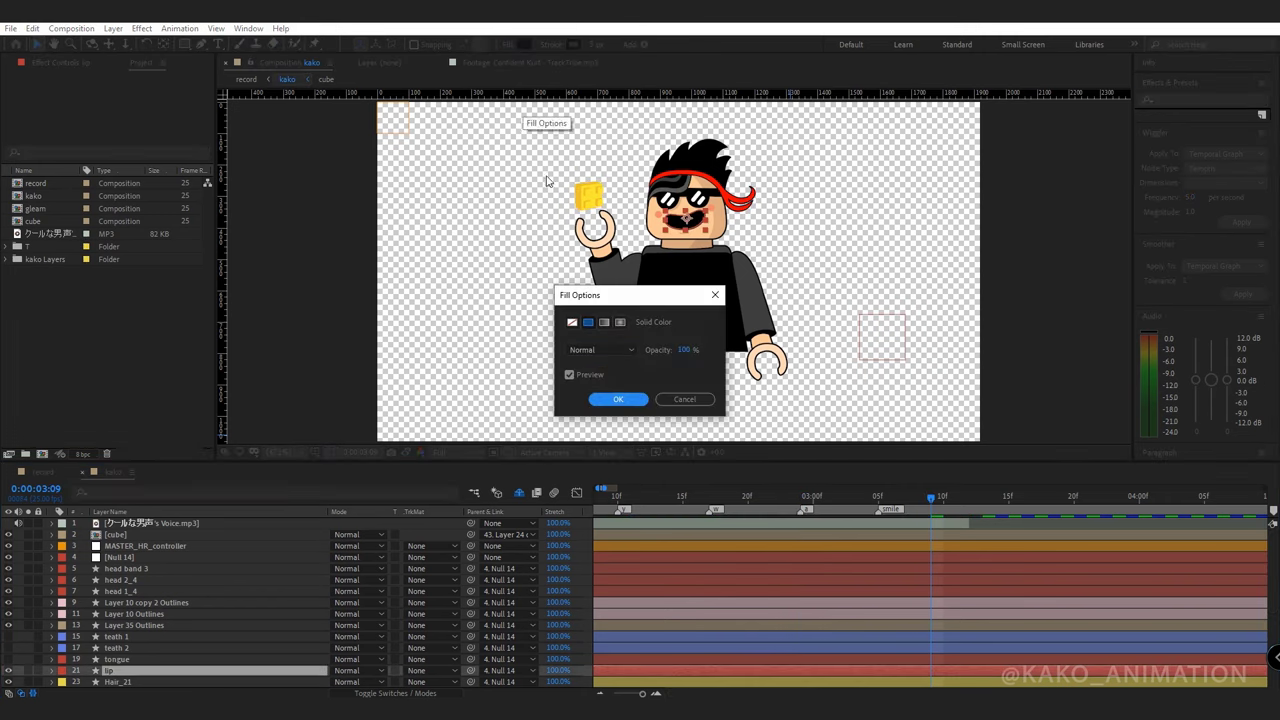
pyautogui.click(572, 325)
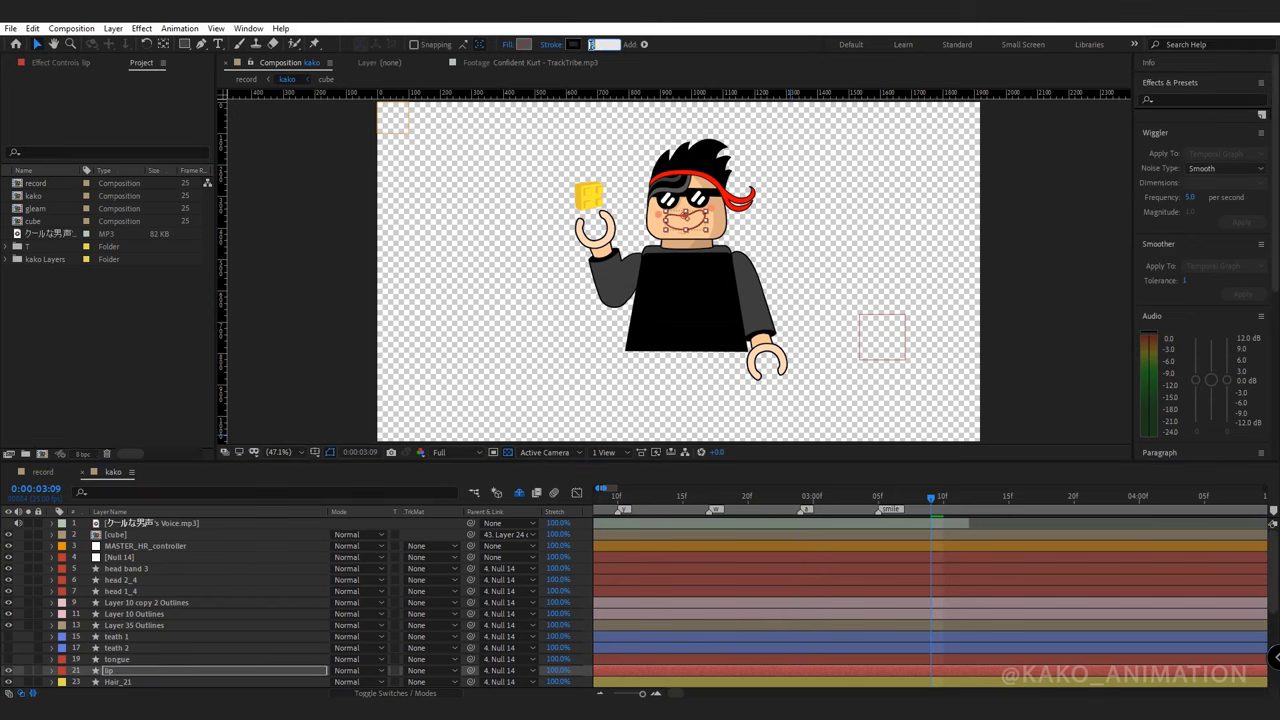
# Keyframe the lip layer's open smile path at 0:00:01:21, 0:00:02:10 and 0:00:03:05.
pyautogui.scroll(8, 634, 302)
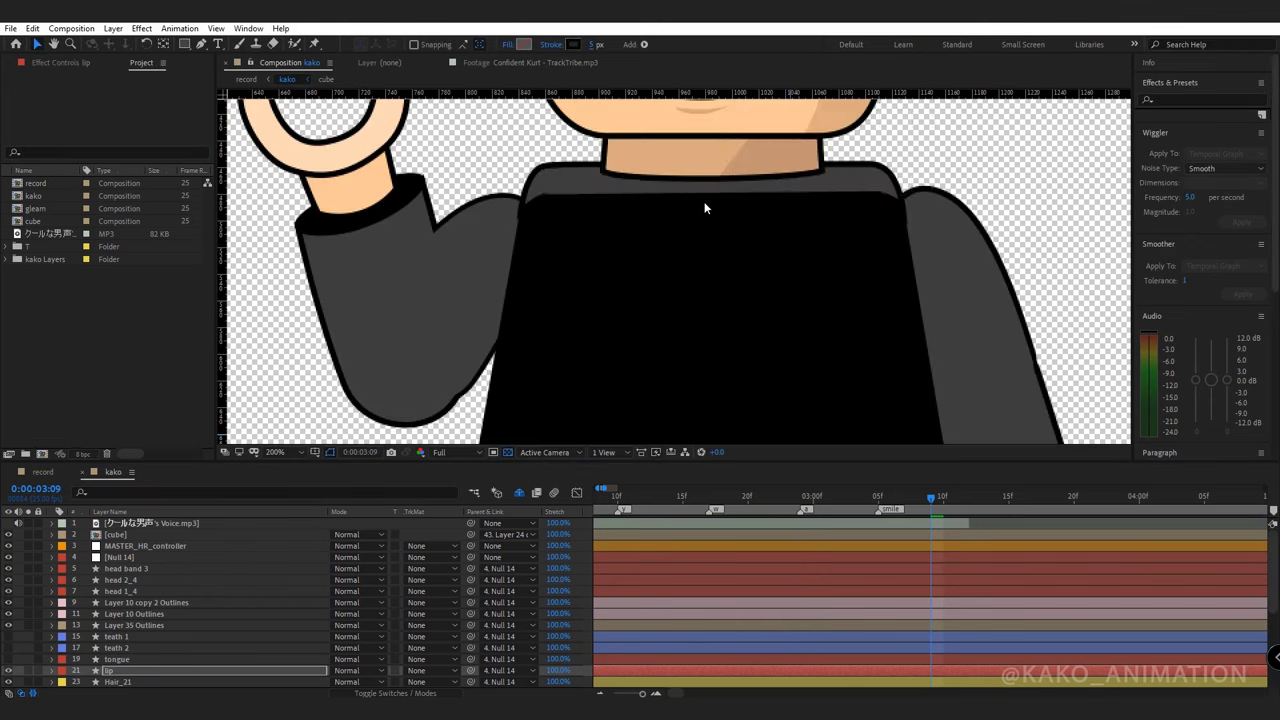
pyautogui.moveTo(634, 302); pyautogui.dragTo(628, 432)
pyautogui.moveTo(754, 492); pyautogui.dragTo(796, 543)
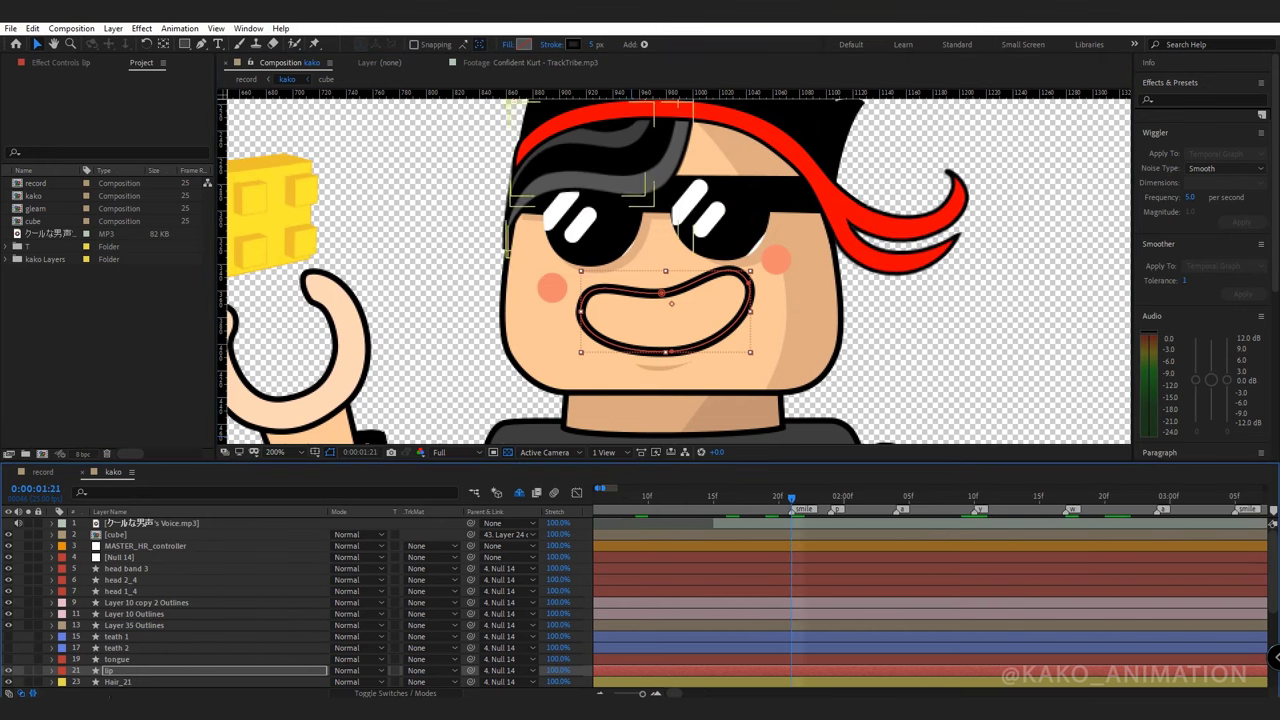
pyautogui.click(51, 671)
pyautogui.click(71, 682)
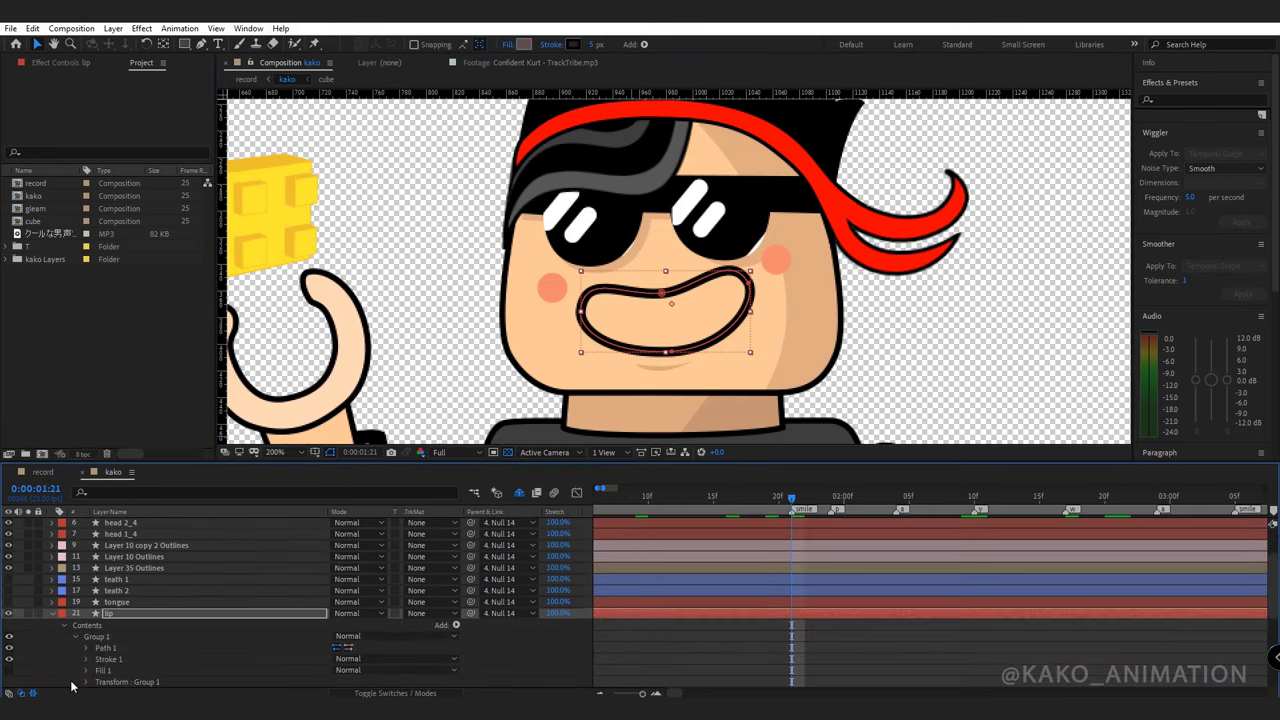
pyautogui.click(86, 648)
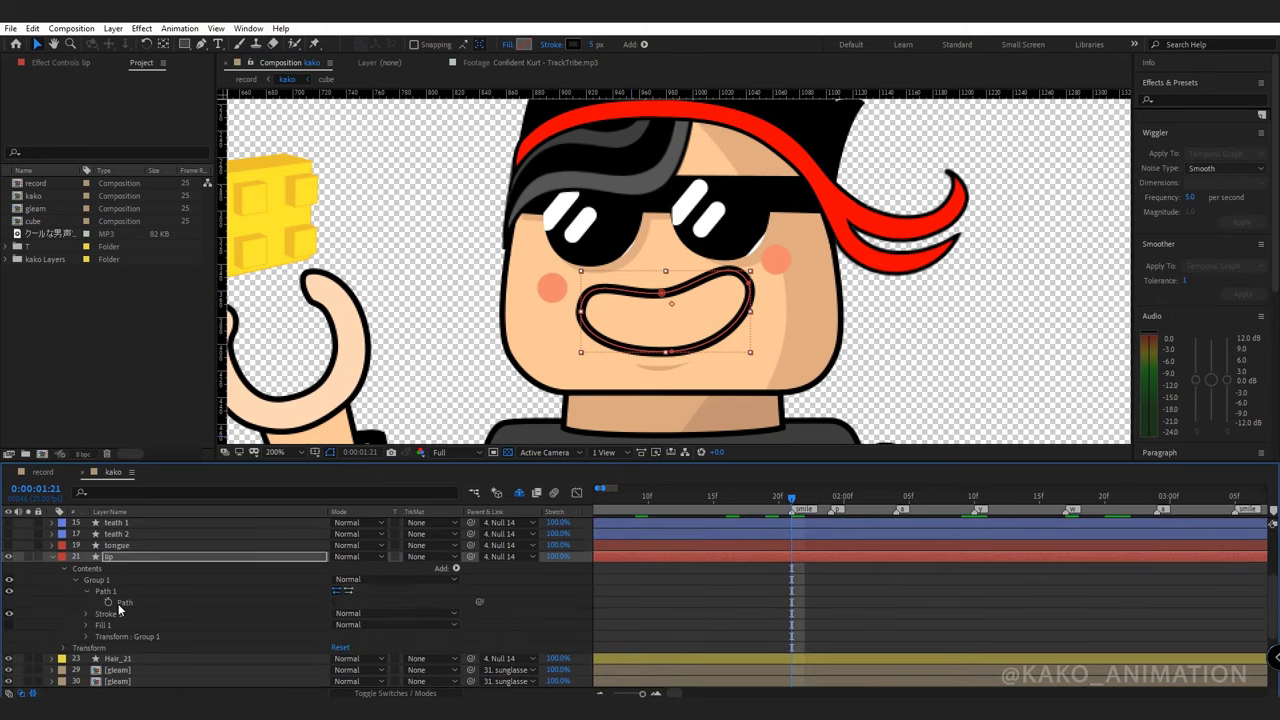
pyautogui.click(109, 603)
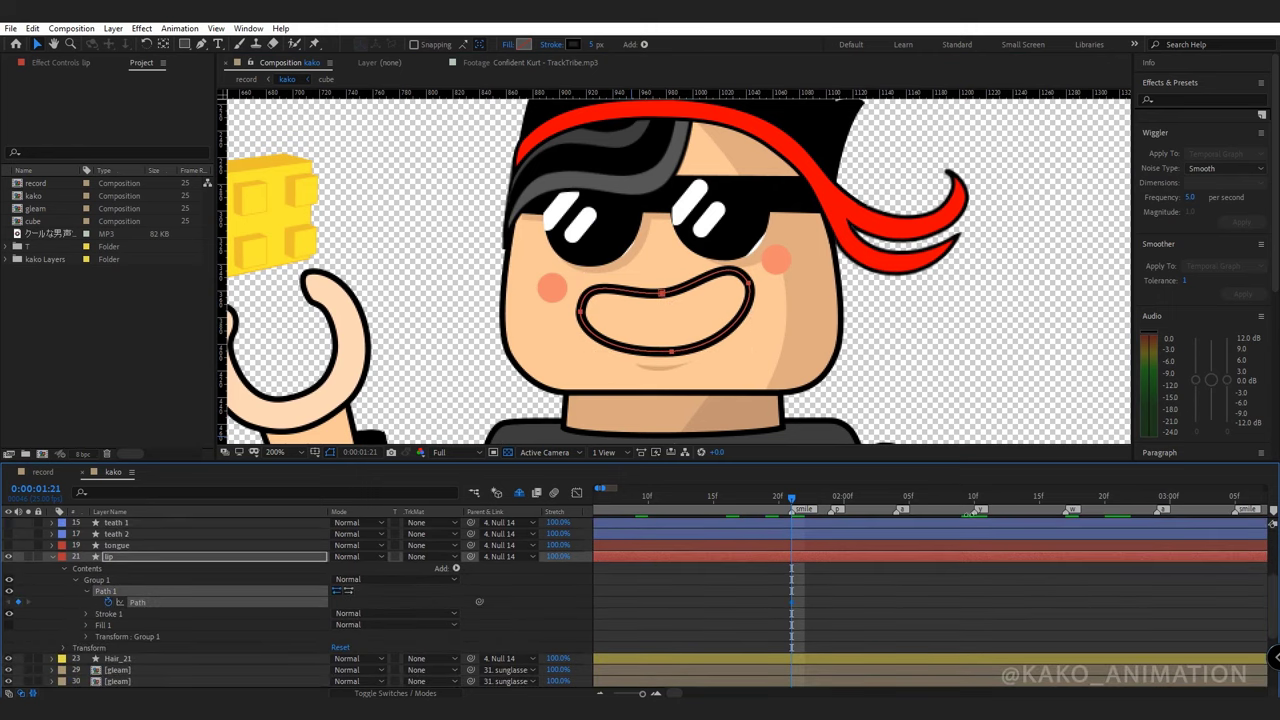
pyautogui.click(975, 503)
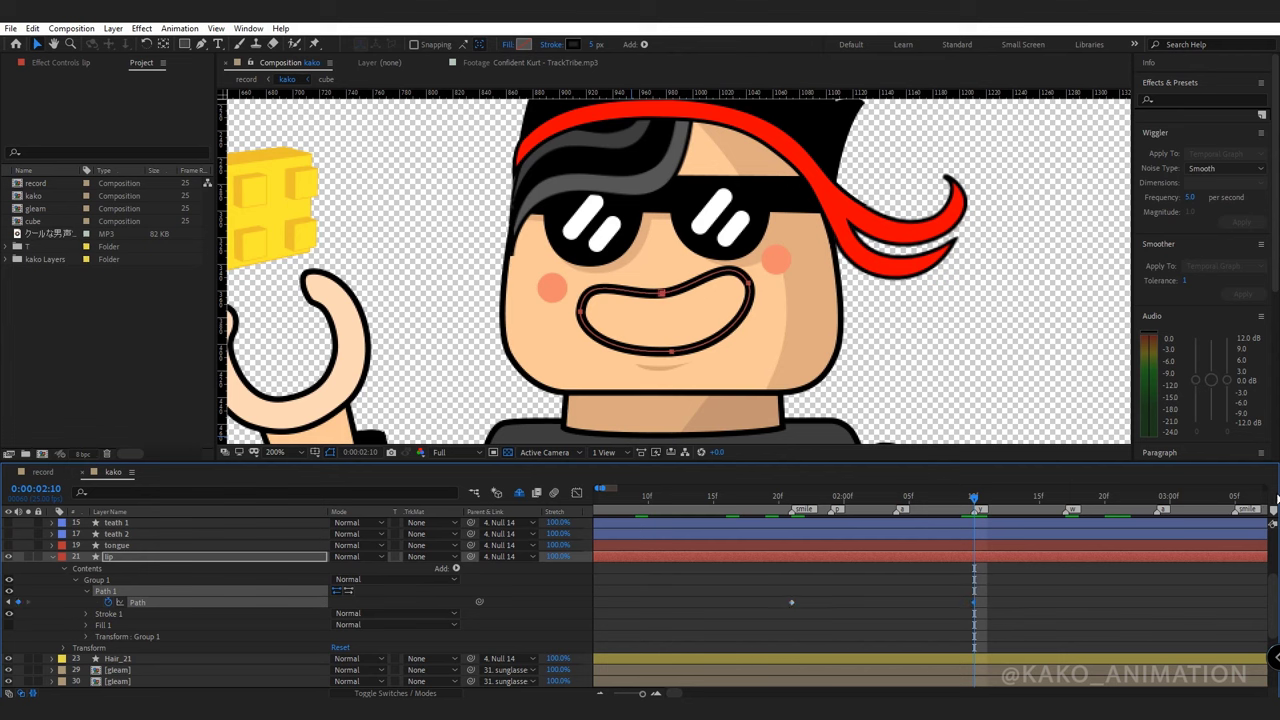
pyautogui.click(1236, 498)
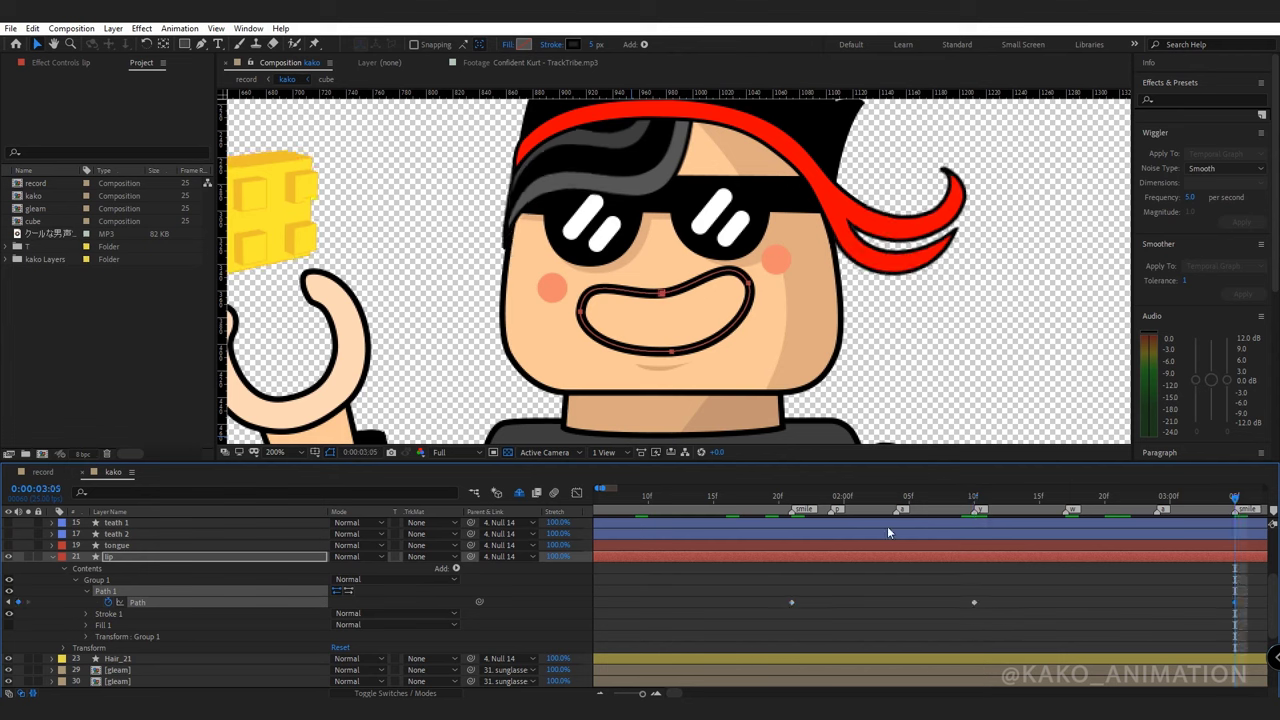
# At 0:00:01:24, reshape the lip path into a thin closed smile by collapsing its upper and lower edges together.
pyautogui.click(829, 500)
pyautogui.moveTo(684, 335); pyautogui.dragTo(655, 369)
pyautogui.moveTo(671, 351); pyautogui.dragTo(669, 343)
pyautogui.moveTo(662, 293); pyautogui.dragTo(668, 322)
pyautogui.moveTo(740, 252); pyautogui.dragTo(668, 325)
pyautogui.click(749, 284)
pyautogui.click(580, 311)
pyautogui.moveTo(584, 271); pyautogui.dragTo(581, 304)
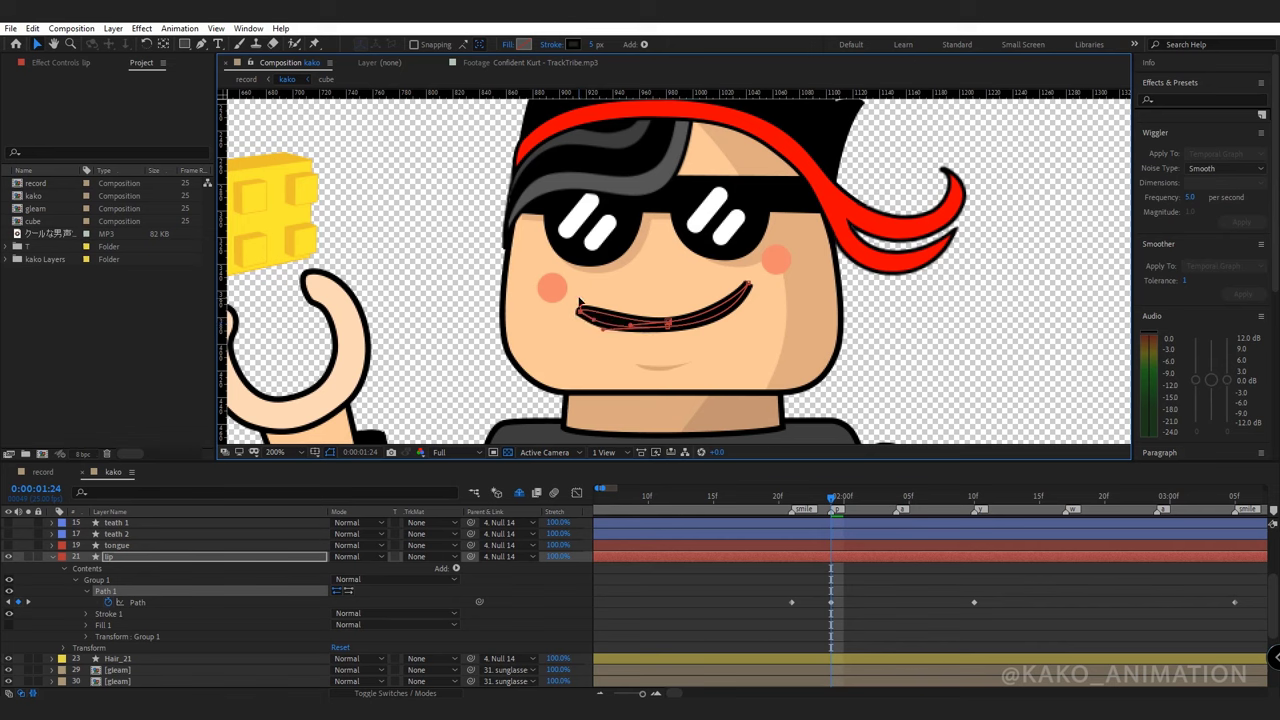
pyautogui.moveTo(668, 323); pyautogui.dragTo(704, 324)
pyautogui.moveTo(580, 312); pyautogui.dragTo(598, 319)
pyautogui.moveTo(668, 327); pyautogui.dragTo(748, 290)
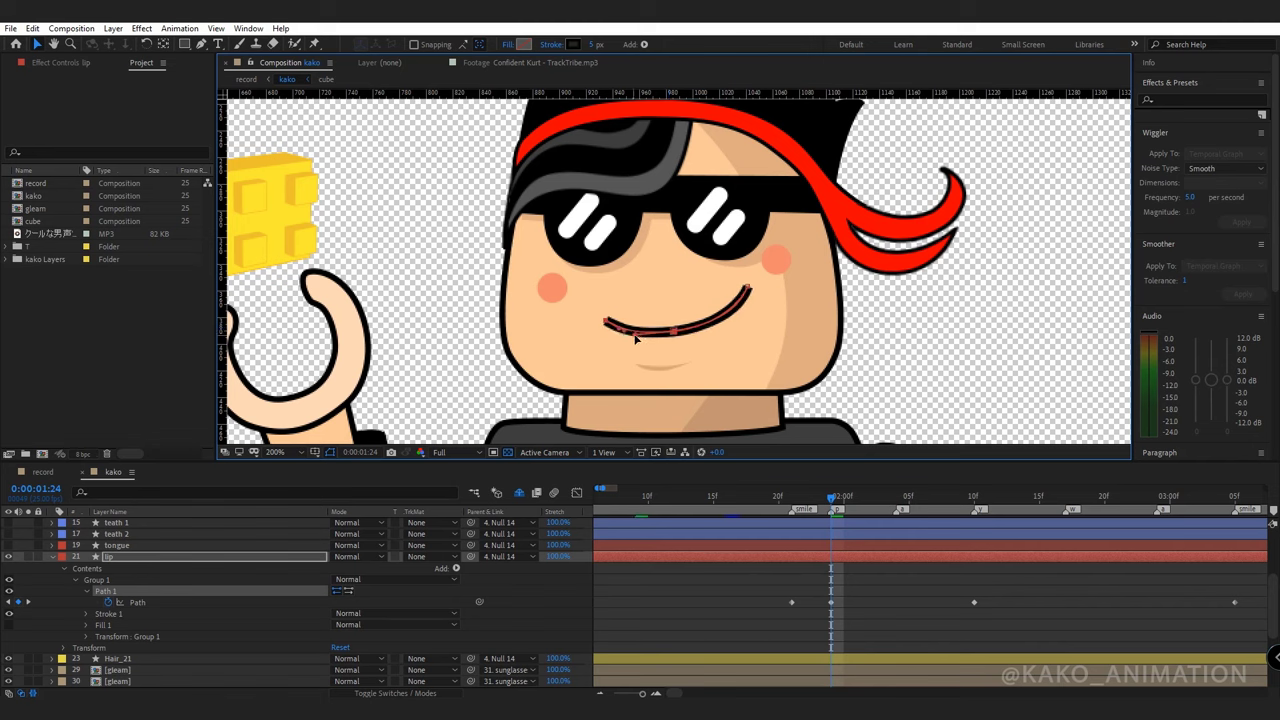
pyautogui.click(562, 583)
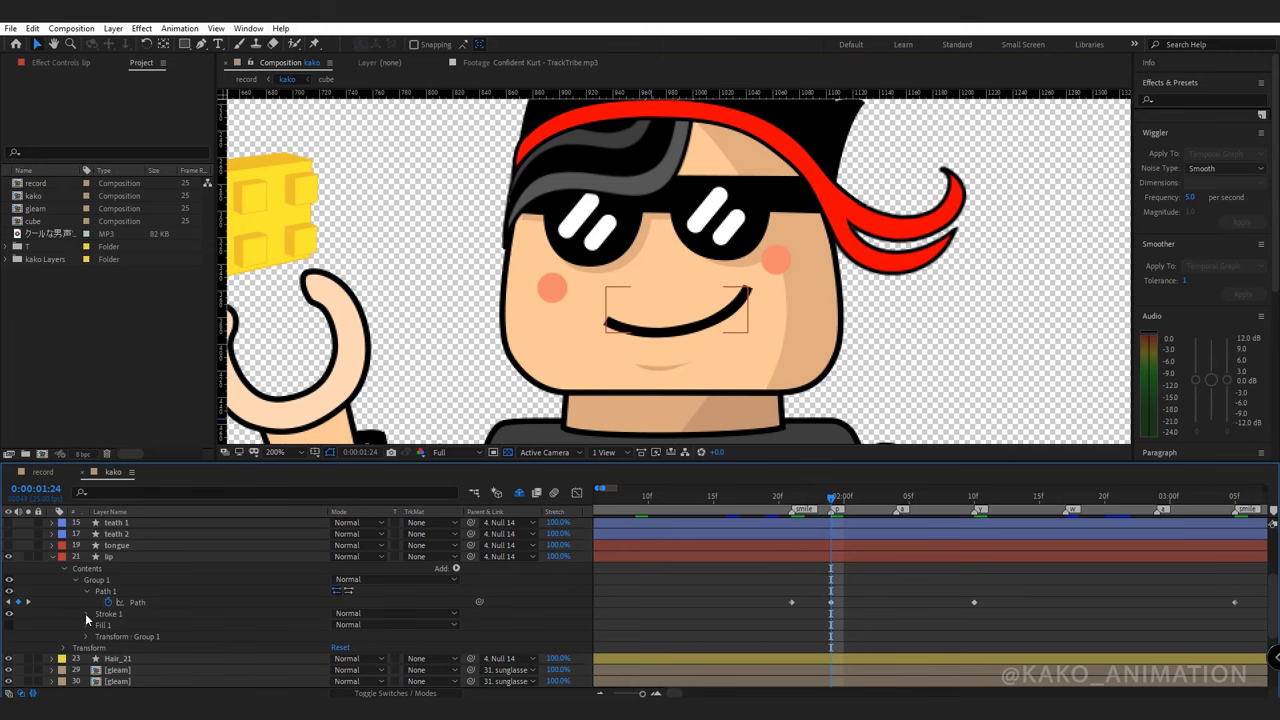
# Set the lip stroke's line cap to Round Cap and its line join to Round Join.
pyautogui.click(85, 613)
pyautogui.click(352, 624)
pyautogui.click(362, 651)
pyautogui.click(355, 636)
pyautogui.click(364, 665)
pyautogui.click(519, 588)
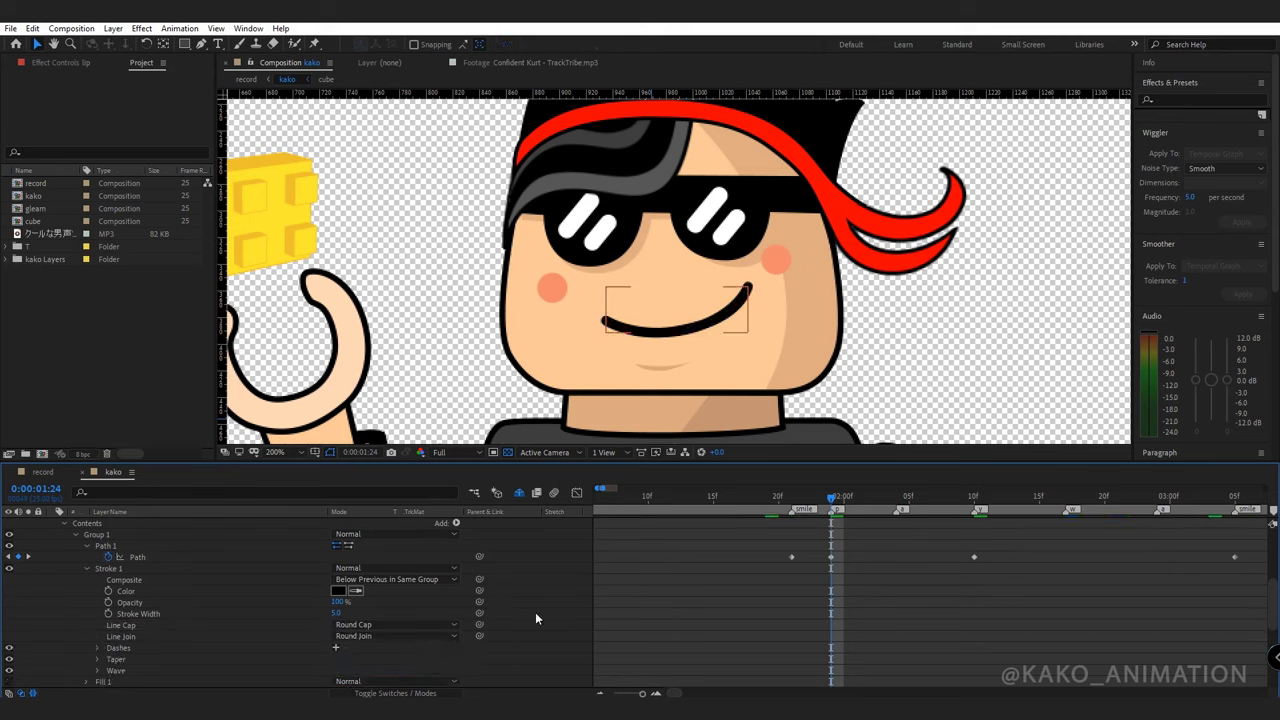
# Copy the lip path's first smile keyframe to the "a" marker at 0:00:02:04.
pyautogui.click(898, 498)
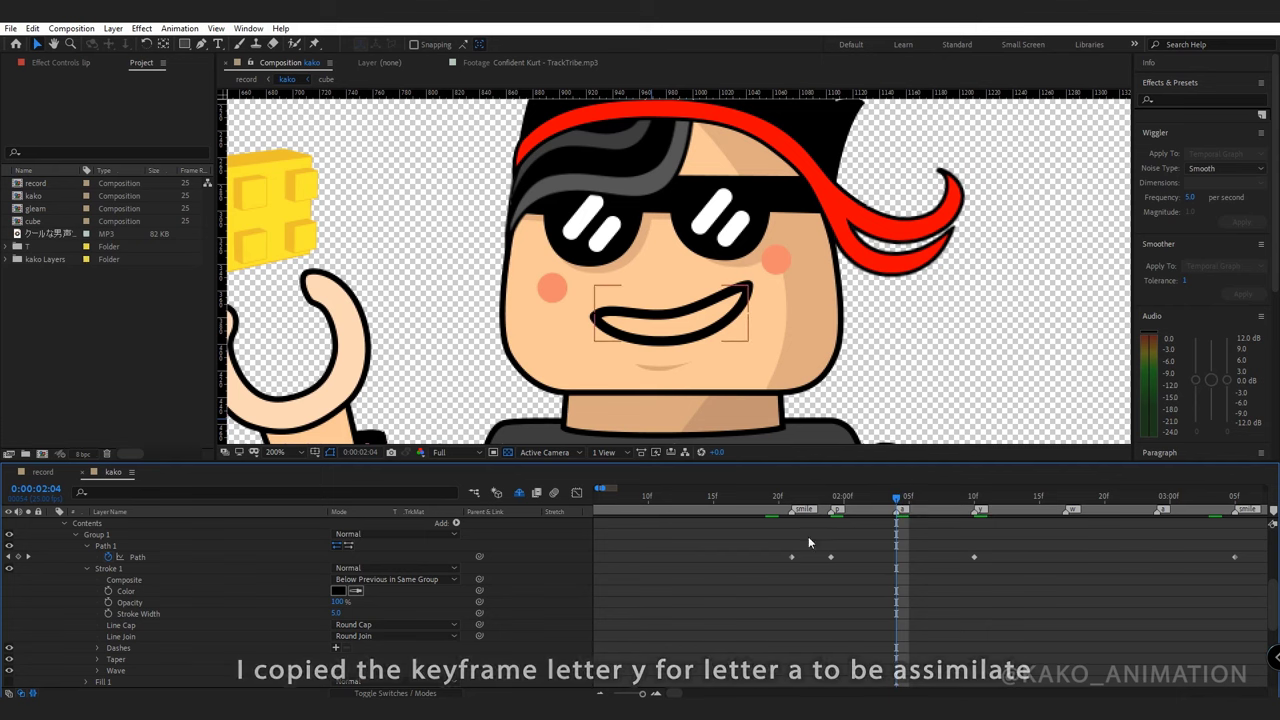
pyautogui.click(791, 556)
pyautogui.hotkey('ctrl', 'c')
pyautogui.hotkey('ctrl', 'v')
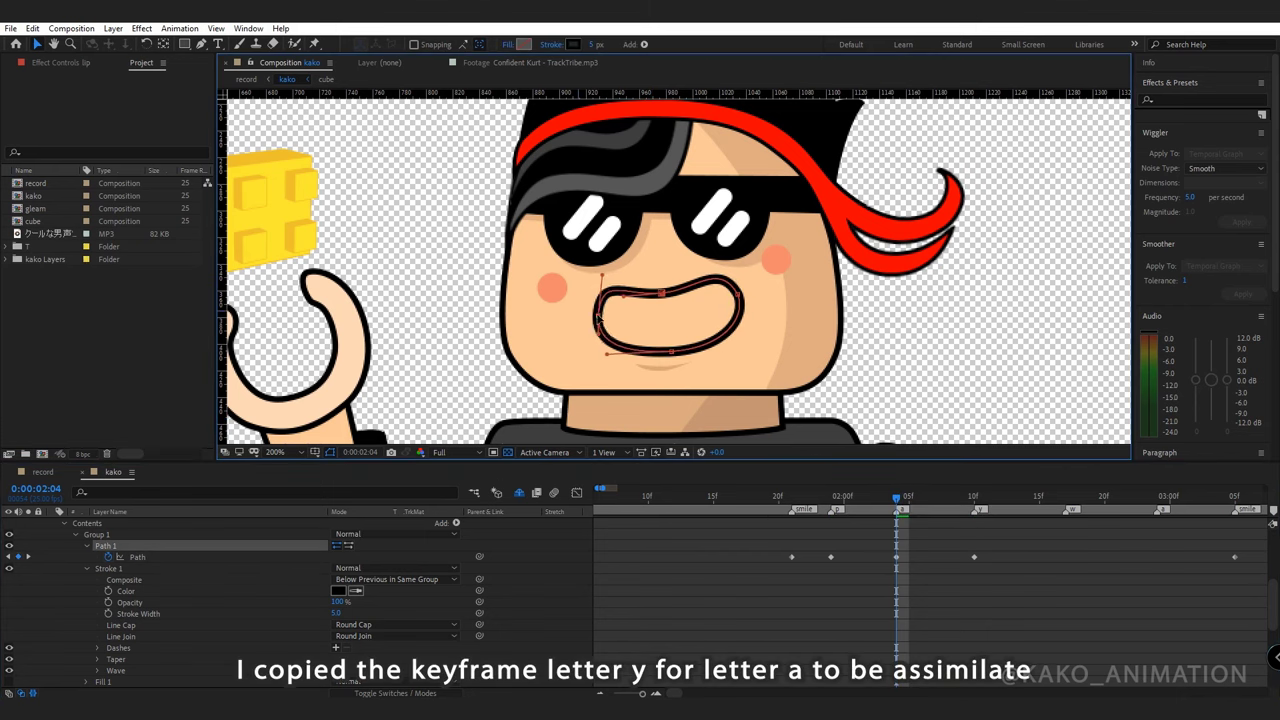
# Reshape the mouth at 0:00:02:04 into a taller, narrower opening for "a" and copy that keyframe to 0:00:02:24.
pyautogui.moveTo(671, 363); pyautogui.dragTo(671, 375)
pyautogui.moveTo(662, 293); pyautogui.dragTo(661, 287)
pyautogui.moveTo(738, 294); pyautogui.dragTo(735, 298)
pyautogui.moveTo(593, 315); pyautogui.dragTo(598, 314)
pyautogui.click(661, 287)
pyautogui.moveTo(736, 298); pyautogui.dragTo(734, 300)
pyautogui.moveTo(834, 497); pyautogui.dragTo(1170, 491)
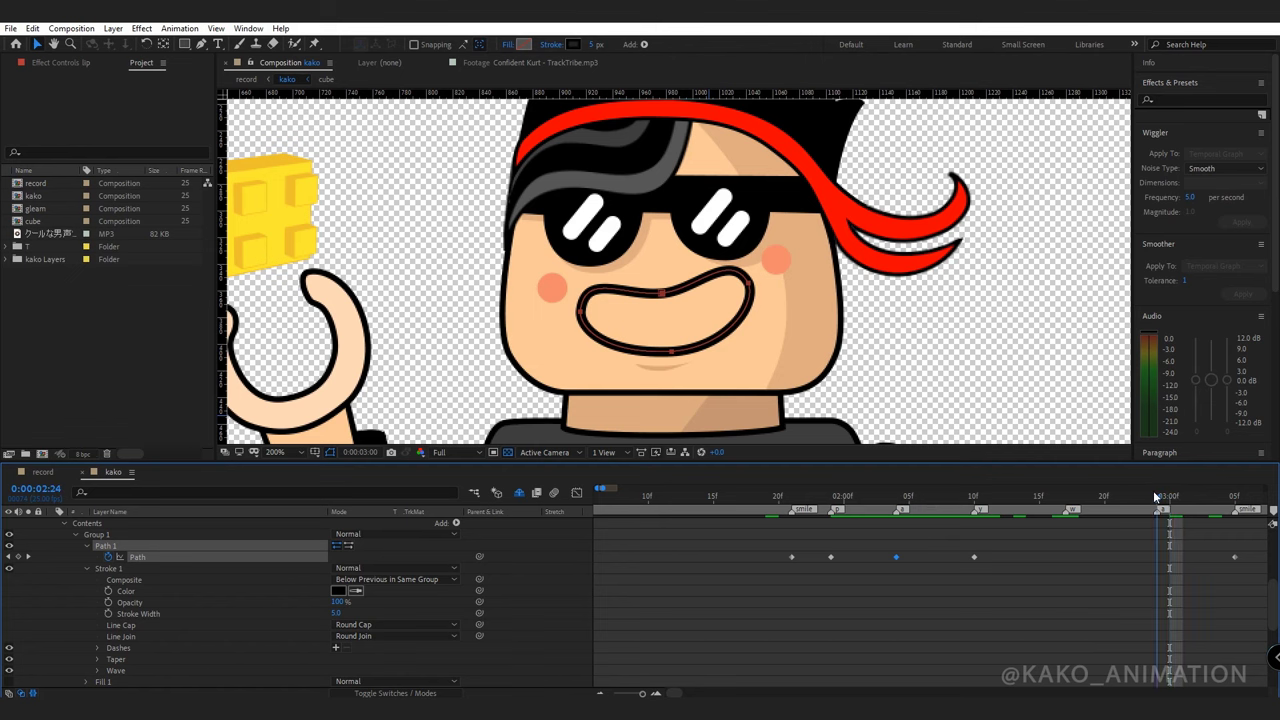
pyautogui.click(1155, 496)
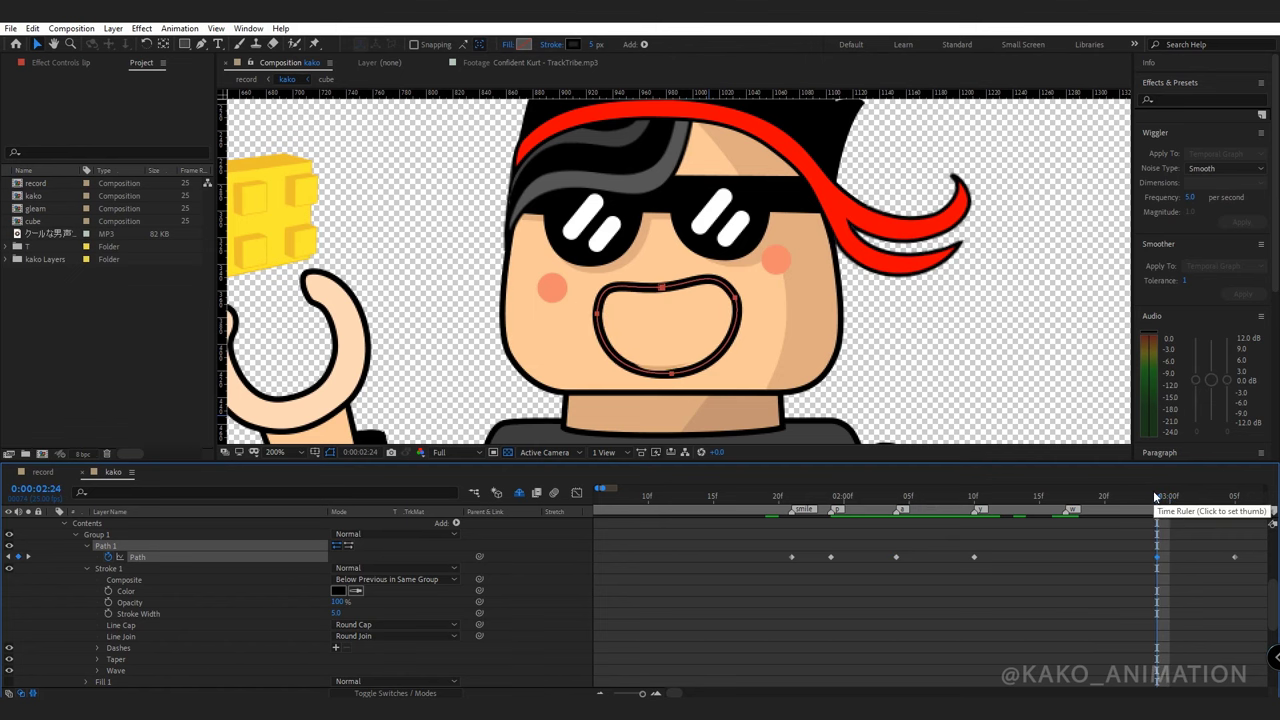
# At 0:00:02:17, add points along the lip path's lower edge and flatten the mouth into a slanted shape for "w".
pyautogui.click(1066, 503)
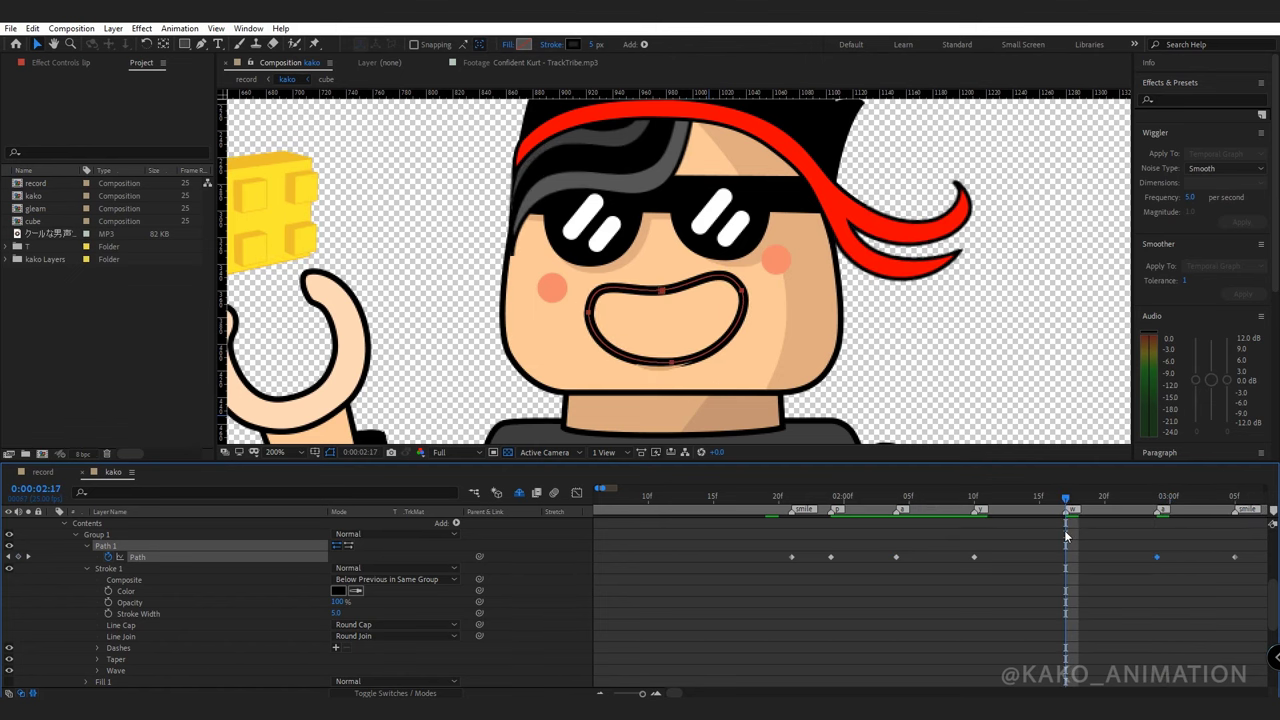
pyautogui.click(202, 45)
pyautogui.click(737, 347)
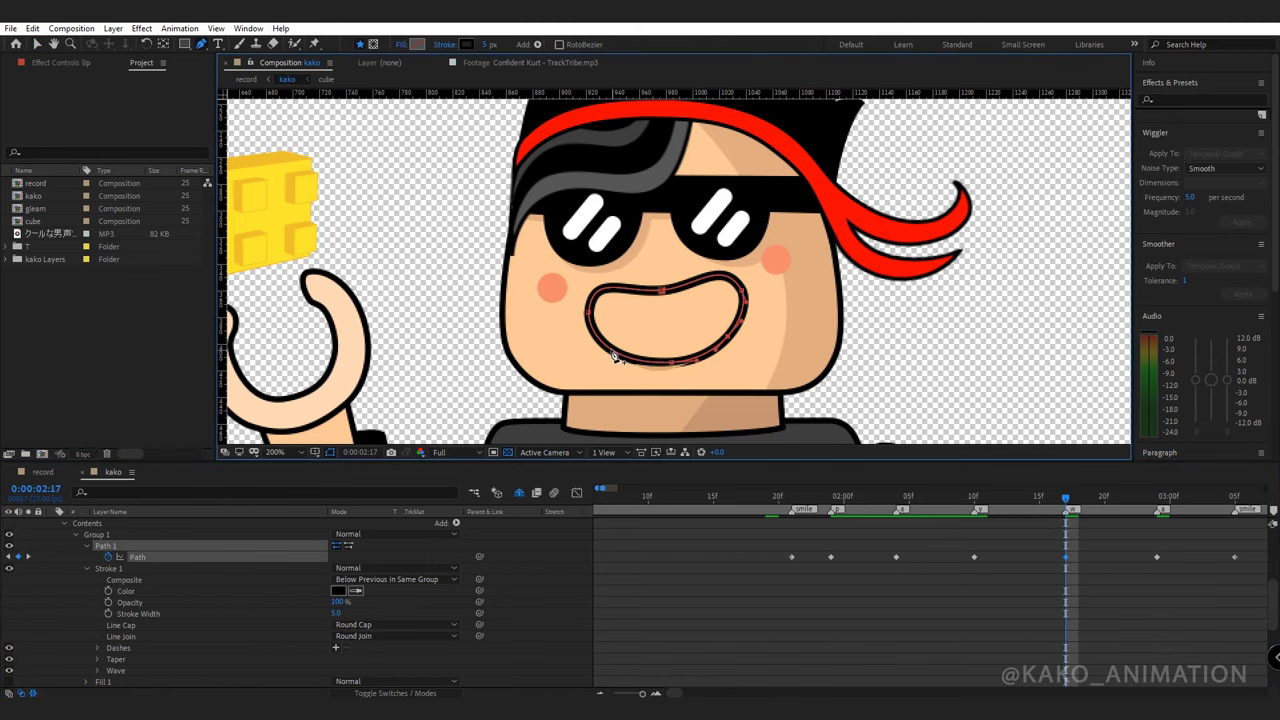
pyautogui.click(40, 42)
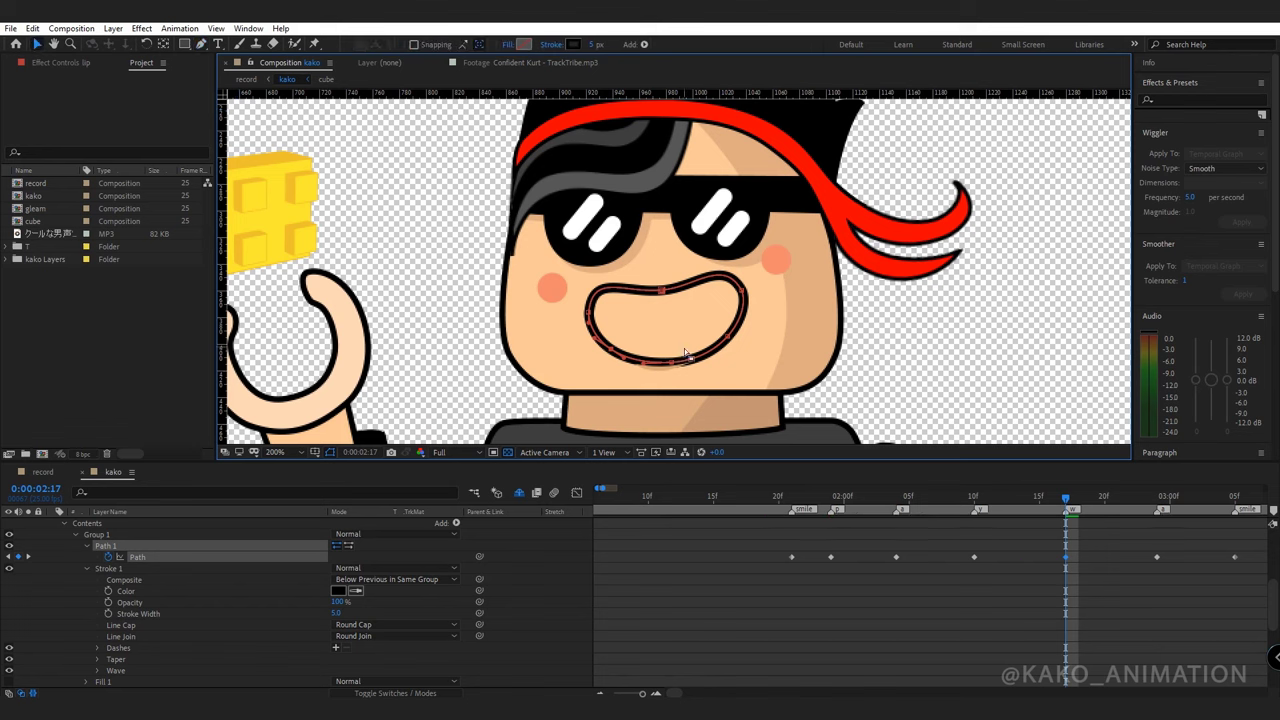
pyautogui.moveTo(654, 287); pyautogui.dragTo(594, 264)
pyautogui.moveTo(670, 362)
pyautogui.mouseDown()
pyautogui.moveTo(670, 324)
pyautogui.moveTo(711, 317)
pyautogui.mouseUp()
pyautogui.moveTo(612, 349); pyautogui.dragTo(622, 338)
# Refine the "w" mouth at 0:00:02:17 with the Pen tool, giving it a wavy lower edge and a slanted upper edge.
pyautogui.press('g')
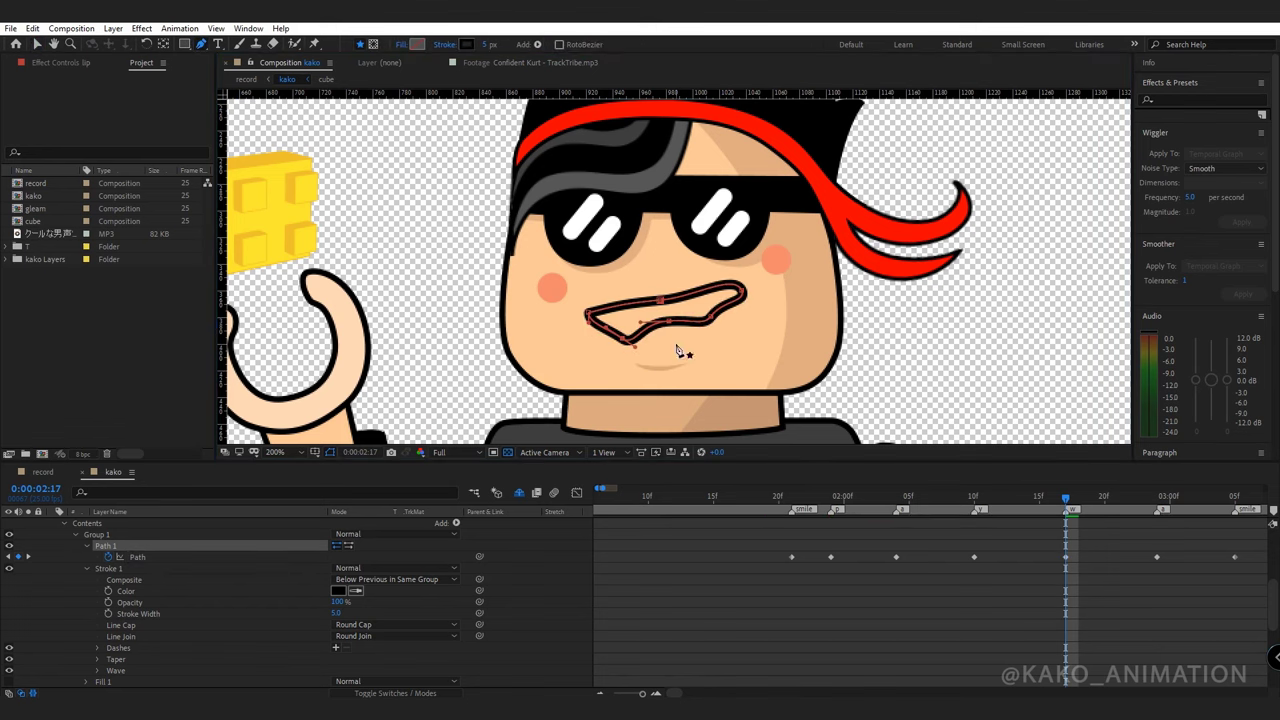
pyautogui.click(681, 314)
pyautogui.moveTo(711, 318); pyautogui.dragTo(718, 321)
pyautogui.moveTo(669, 321); pyautogui.dragTo(673, 328)
pyautogui.moveTo(659, 322); pyautogui.dragTo(621, 343)
pyautogui.moveTo(640, 317); pyautogui.dragTo(649, 325)
pyautogui.moveTo(634, 328); pyautogui.dragTo(680, 302)
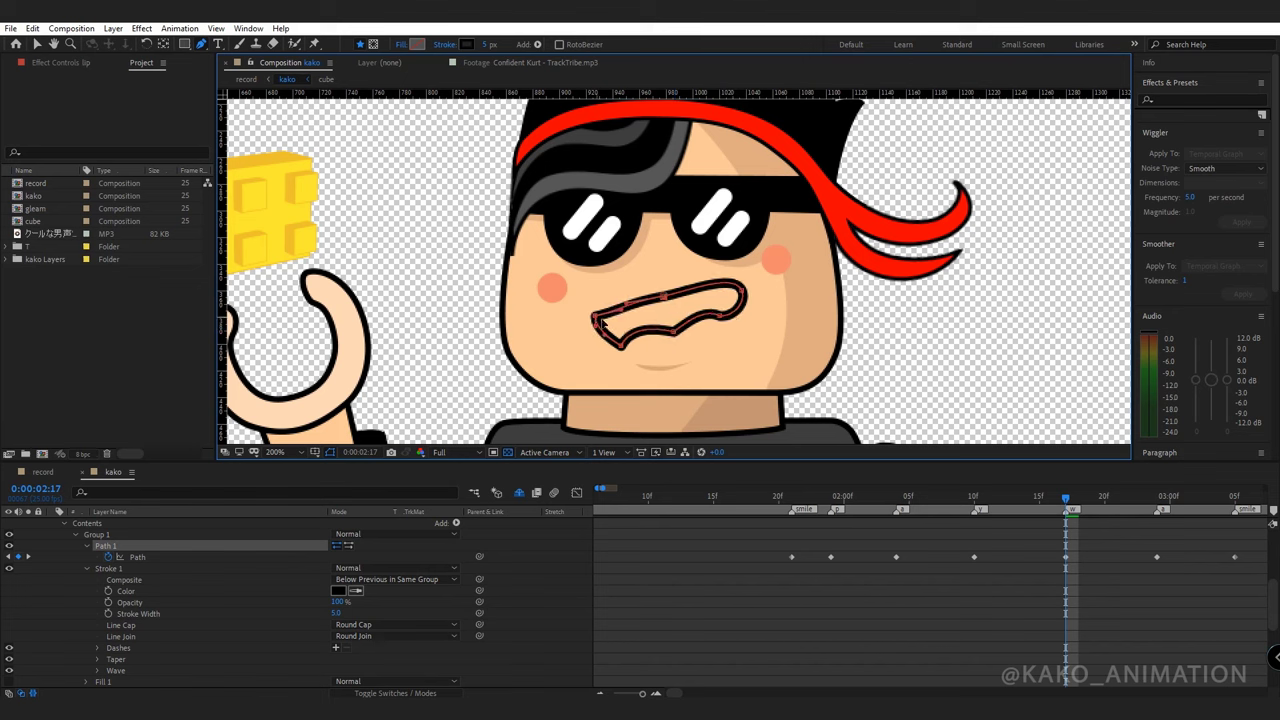
pyautogui.click(37, 45)
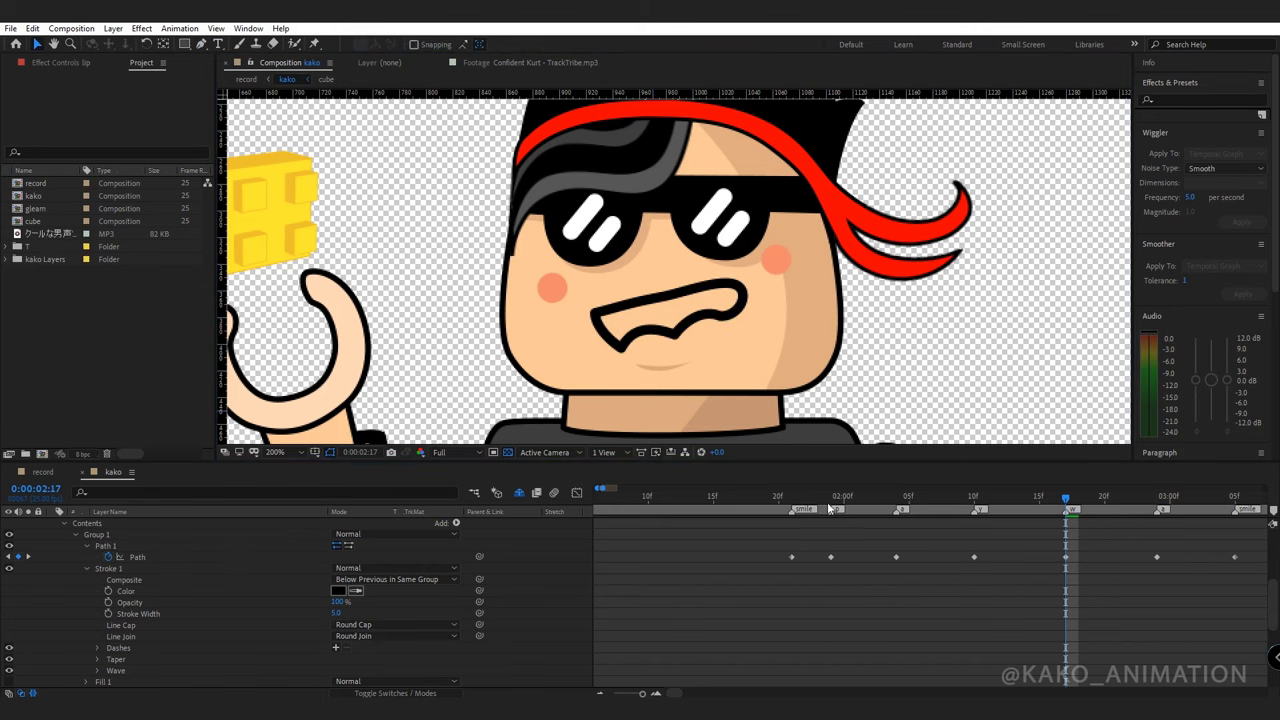
# Copy the closed-mouth path keyframe from 0:00:01:24 to 0:00:02:01 to hold the shape.
pyautogui.scroll(1, 822, 555)
pyautogui.moveTo(828, 502); pyautogui.dragTo(855, 500)
pyautogui.press('pageup')
pyautogui.press('j')
pyautogui.moveTo(849, 577); pyautogui.dragTo(820, 604)
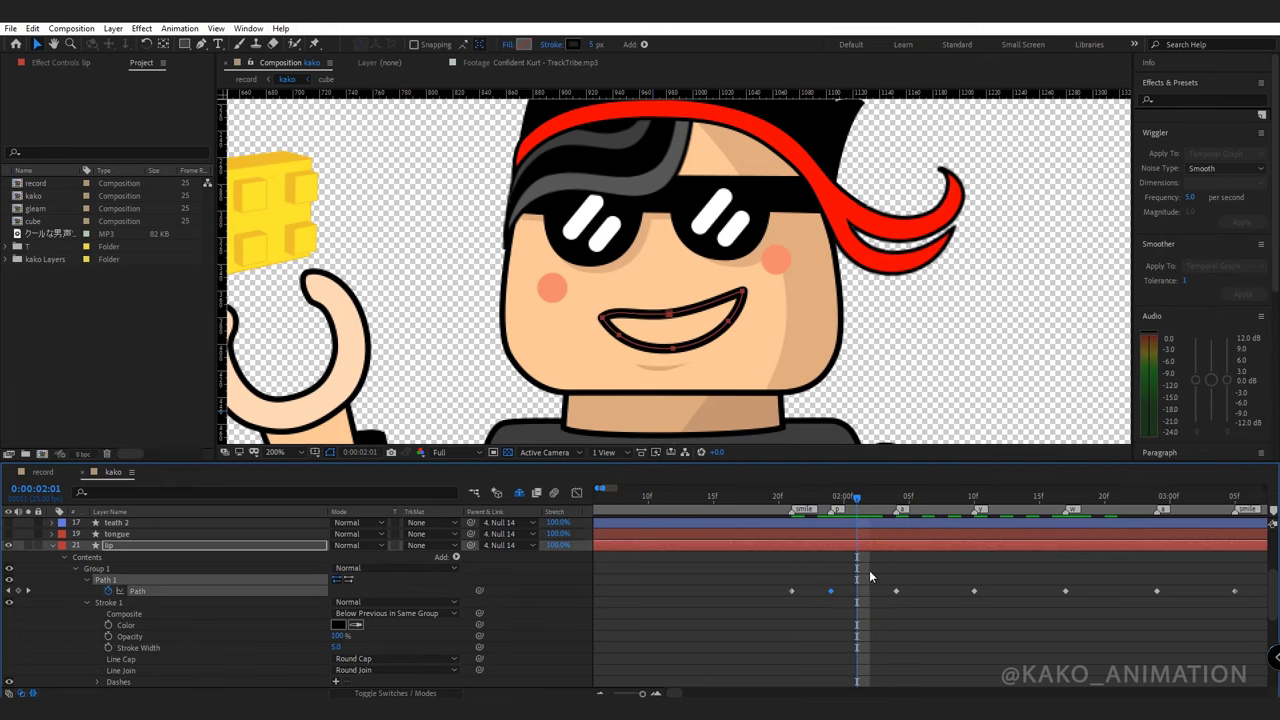
pyautogui.hotkey('ctrl', 'v')
# Copy the "a" mouth path keyframe from 0:00:02:04 to 0:00:02:06 to hold the shape.
pyautogui.press('pagedown')
pyautogui.press('pagedown')
pyautogui.press('pagedown')
pyautogui.press('pagedown')
pyautogui.press('pagedown')
pyautogui.press('pagedown')
pyautogui.press('pagedown')
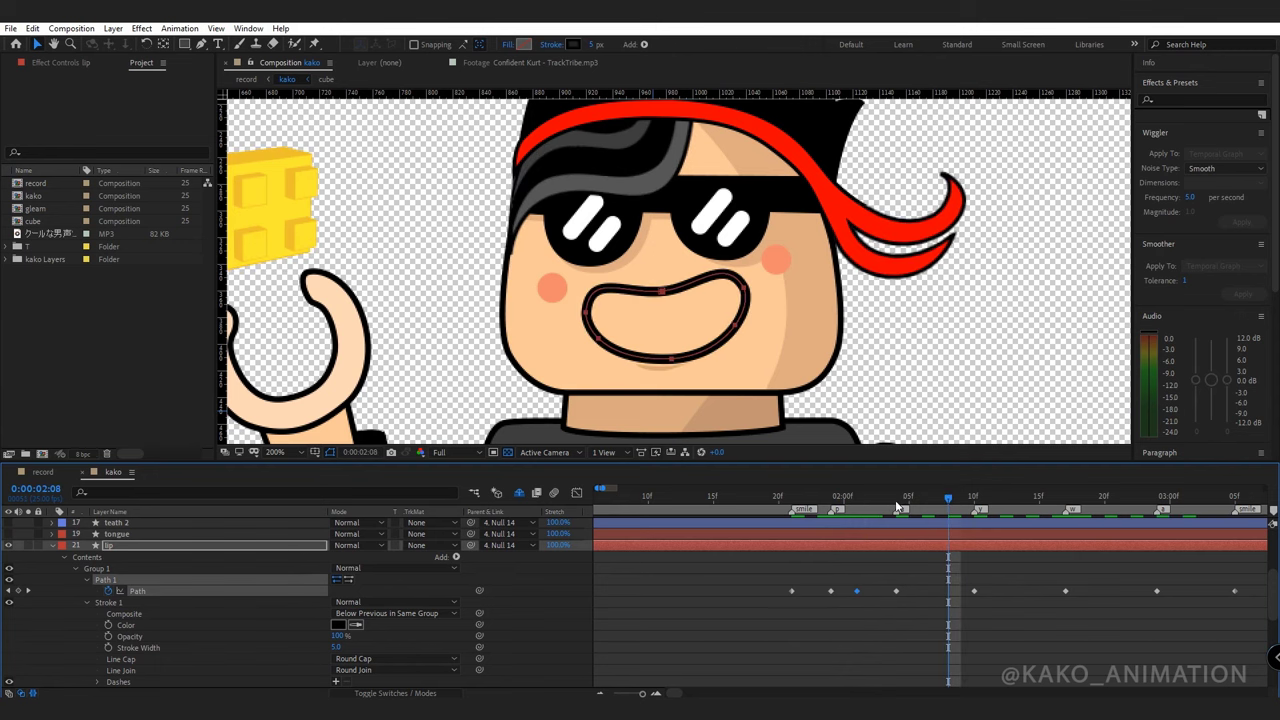
pyautogui.click(896, 501)
pyautogui.press('pagedown')
pyautogui.press('pagedown')
pyautogui.moveTo(909, 579); pyautogui.dragTo(889, 607)
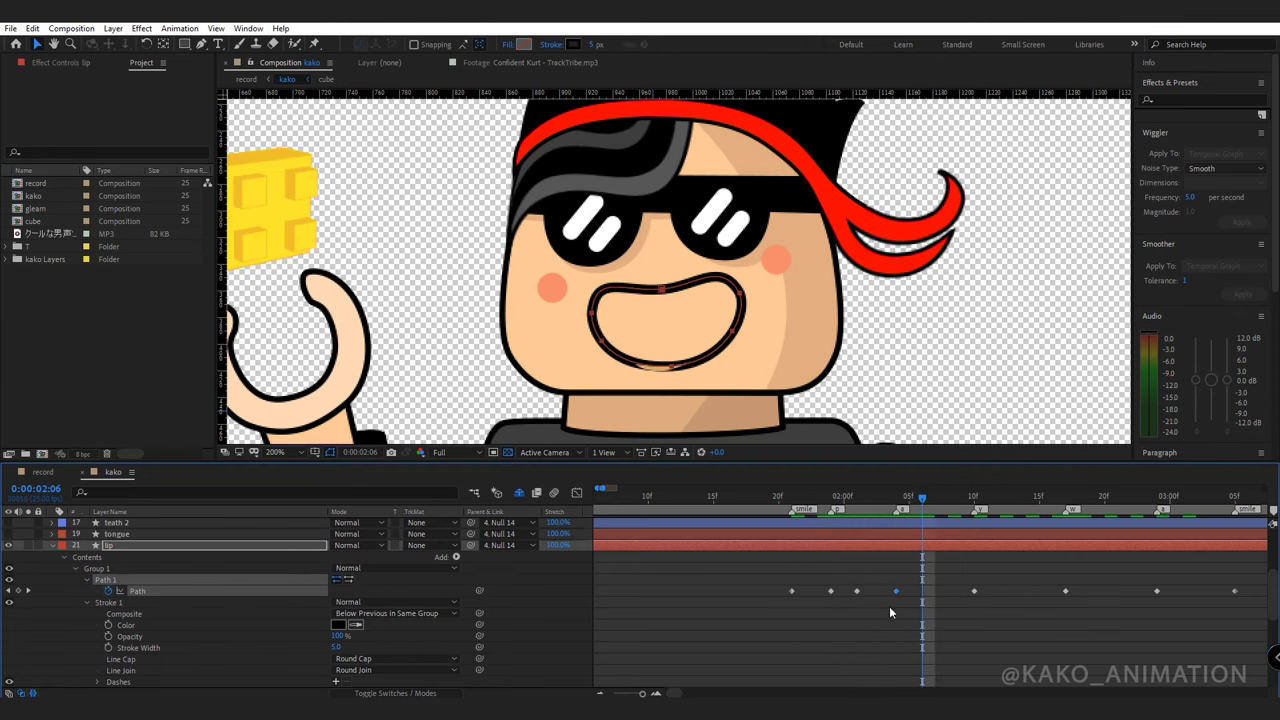
pyautogui.hotkey('ctrl', 'c')
pyautogui.hotkey('ctrl', 'v')
# Paste a lip path keyframe at 0:00:02:11 and preview the mouth animation.
pyautogui.press('k')
pyautogui.moveTo(974, 498); pyautogui.dragTo(986, 498)
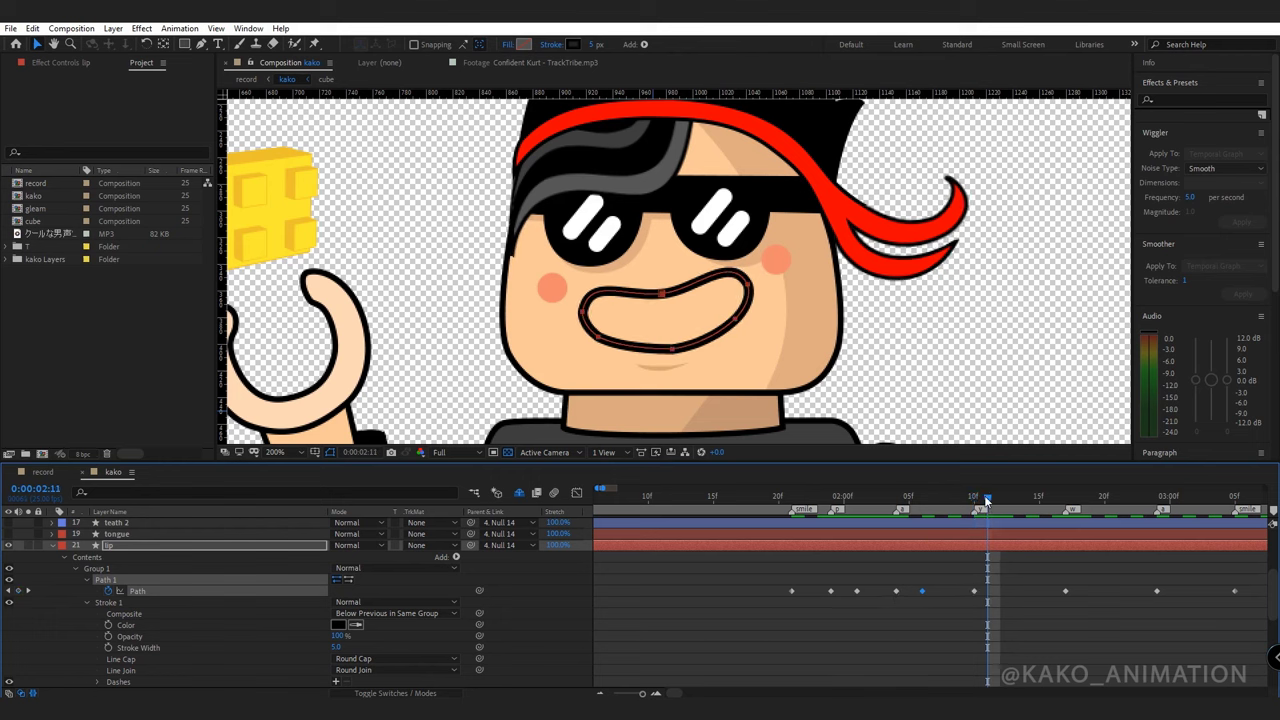
pyautogui.hotkey('ctrl', 'v')
pyautogui.press('space')
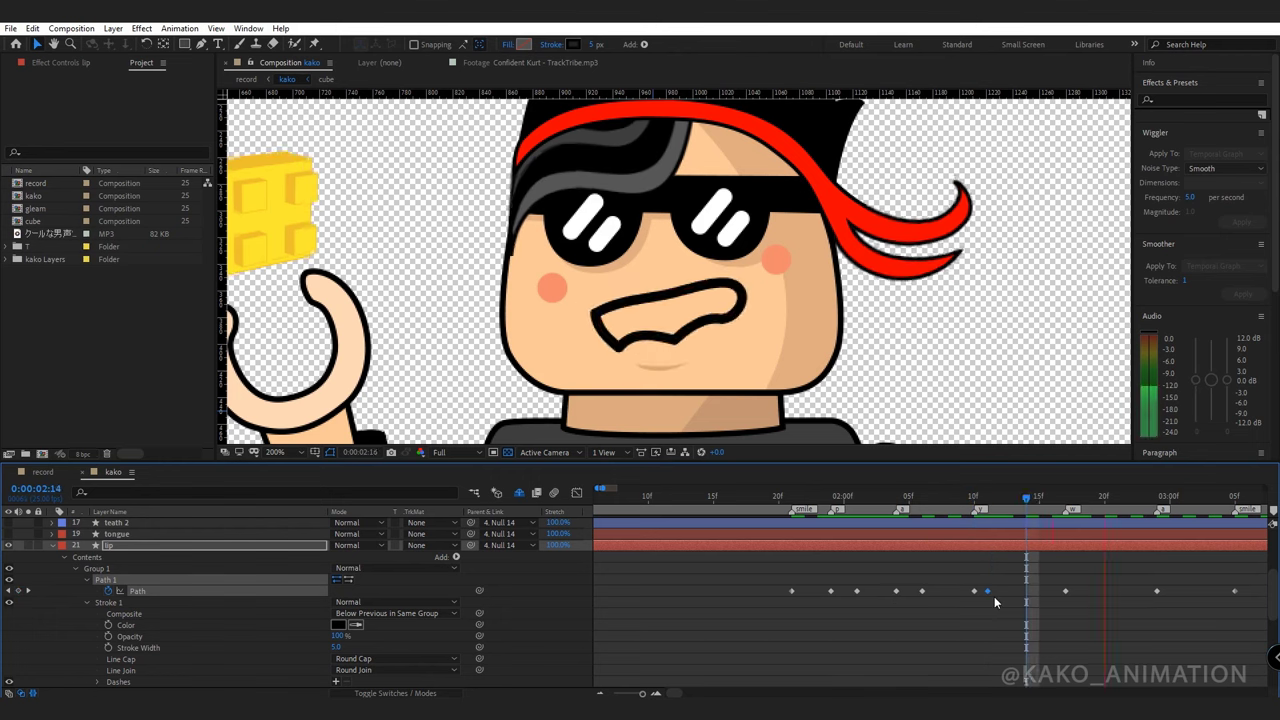
# Move the "w" mouth path keyframe to 0:00:02:16 and paste a holding copy at 0:00:02:19.
pyautogui.moveTo(1067, 591); pyautogui.dragTo(1054, 594)
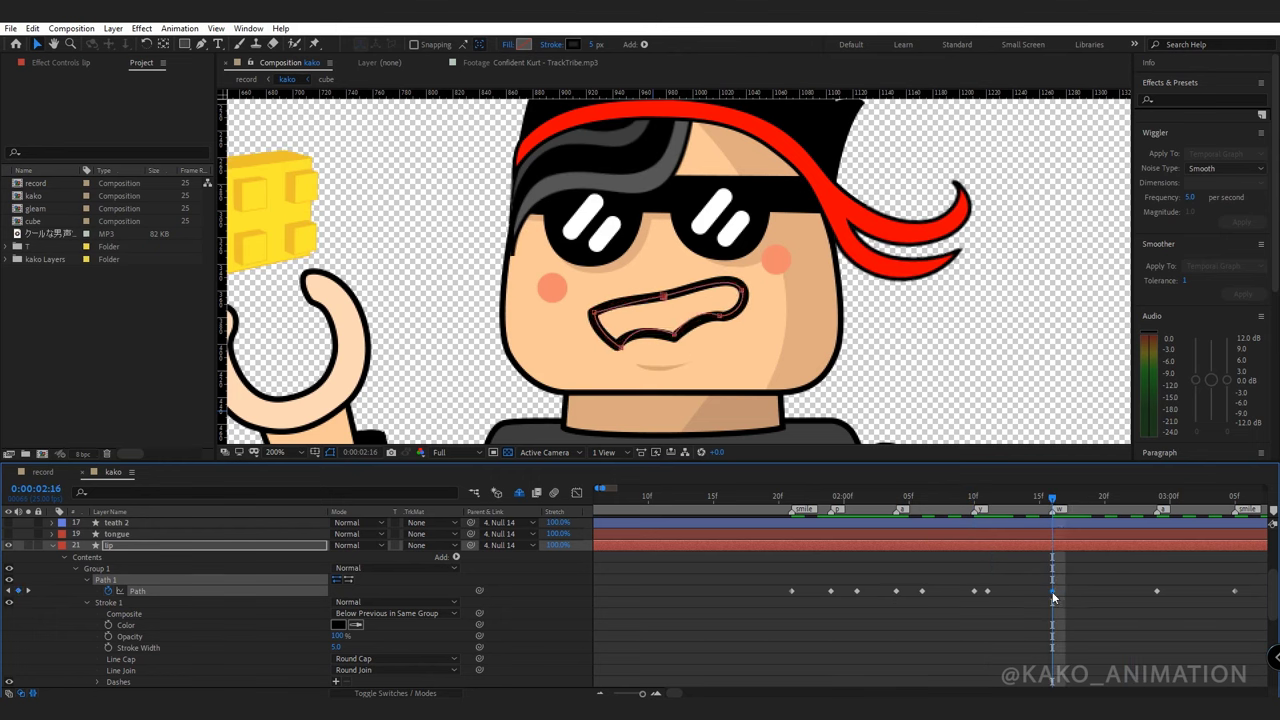
pyautogui.press('pagedown')
pyautogui.press('pagedown')
pyautogui.press('pagedown')
pyautogui.hotkey('ctrl', 'v')
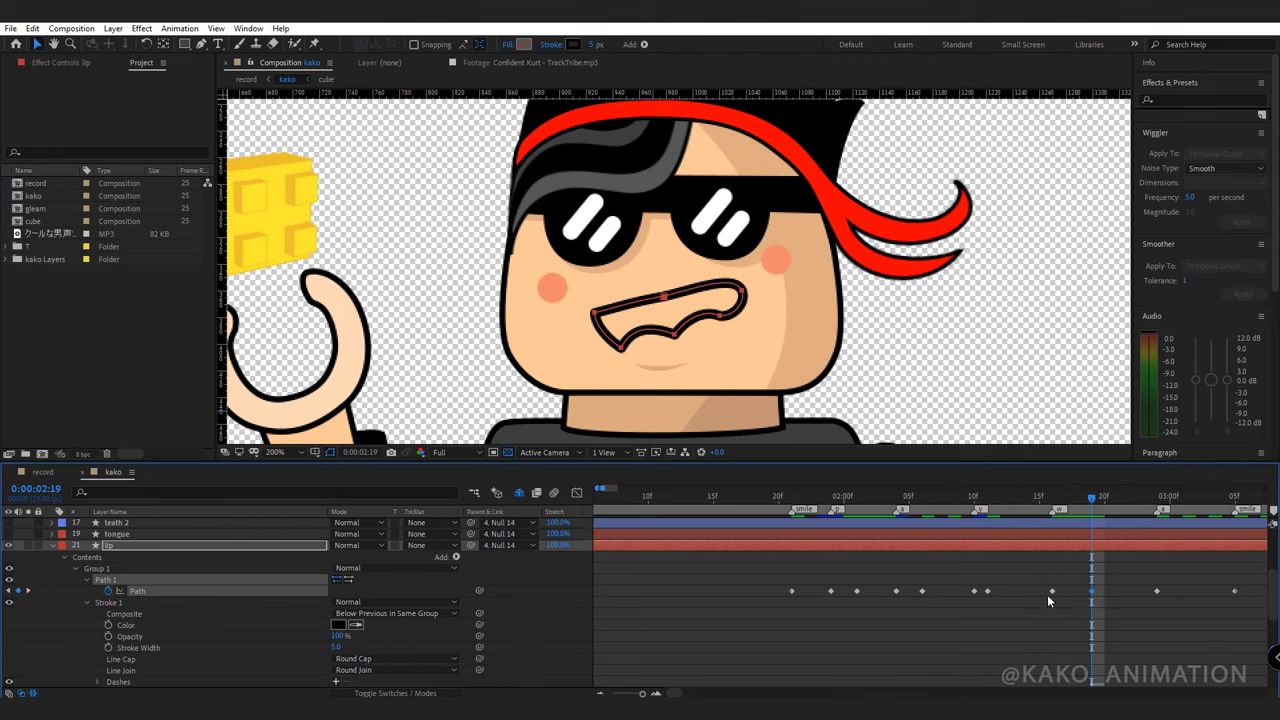
# Copy the "a" mouth path keyframe from 0:00:02:24 to 0:00:03:00 to hold the shape and preview the mouth animation.
pyautogui.click(1157, 498)
pyautogui.press('space')
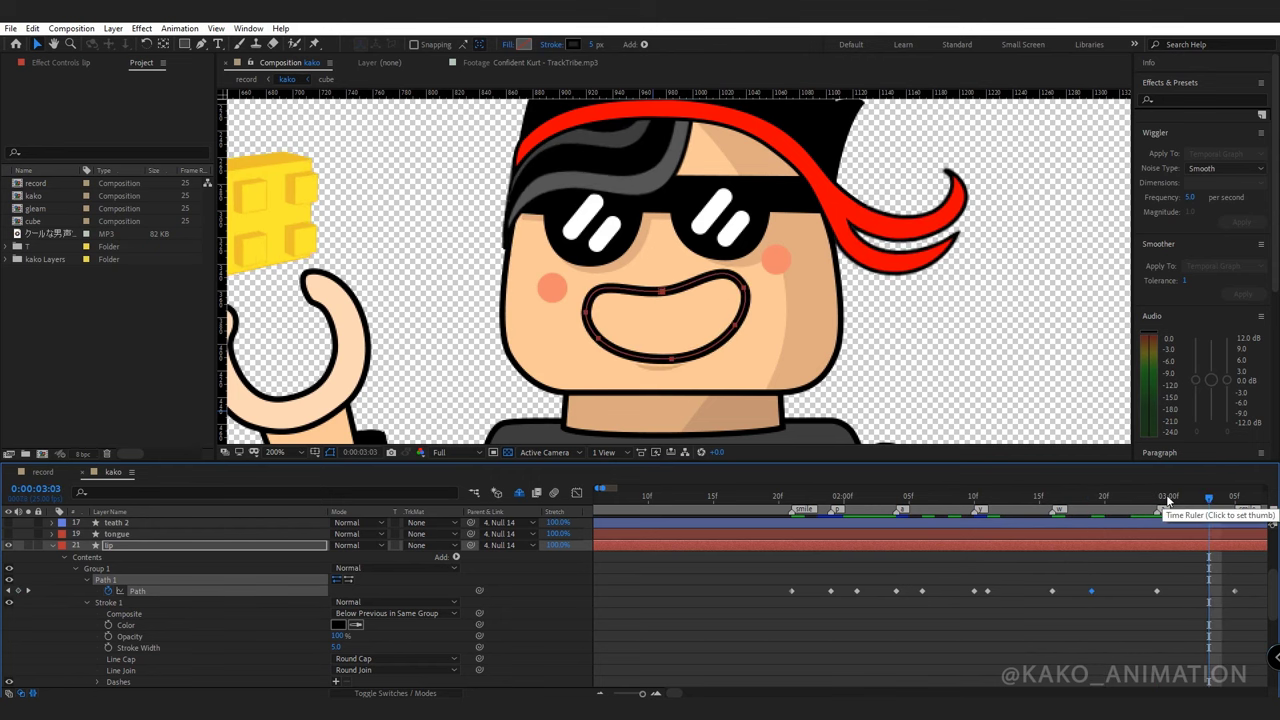
pyautogui.click(1168, 499)
pyautogui.moveTo(1164, 582); pyautogui.dragTo(1148, 595)
pyautogui.hotkey('ctrl', 'c')
pyautogui.hotkey('ctrl', 'v')
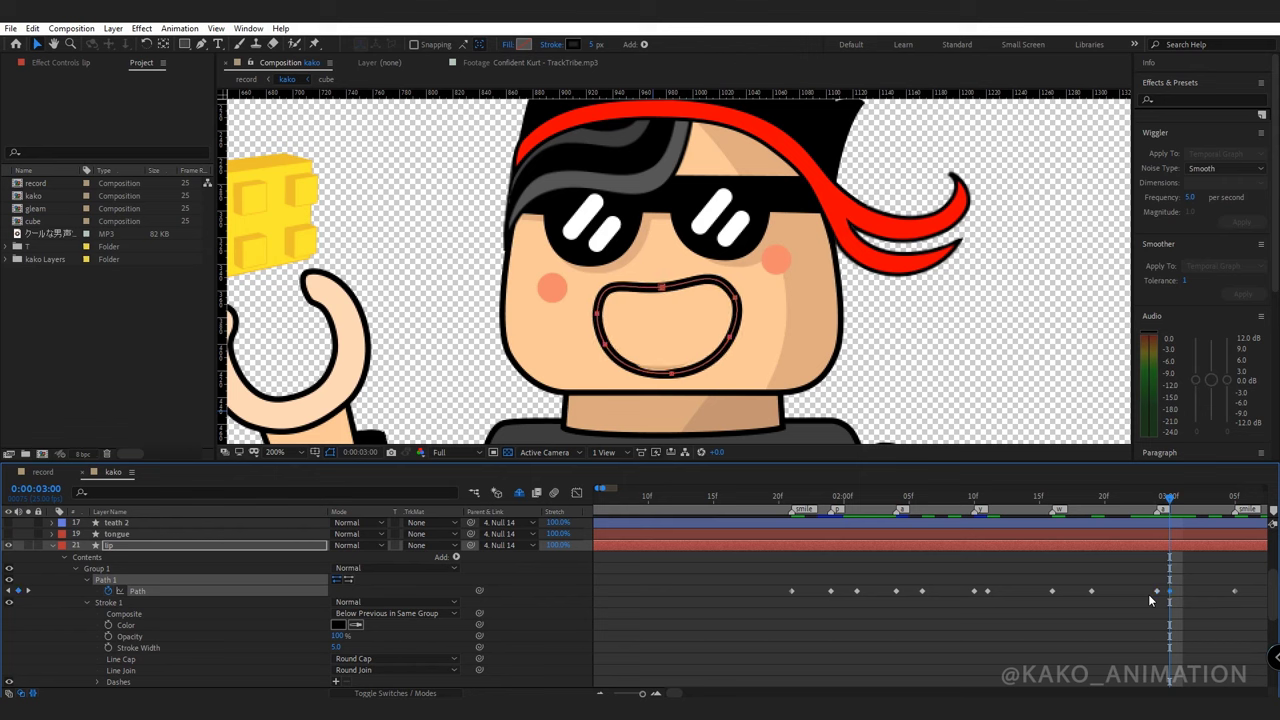
pyautogui.press('space')
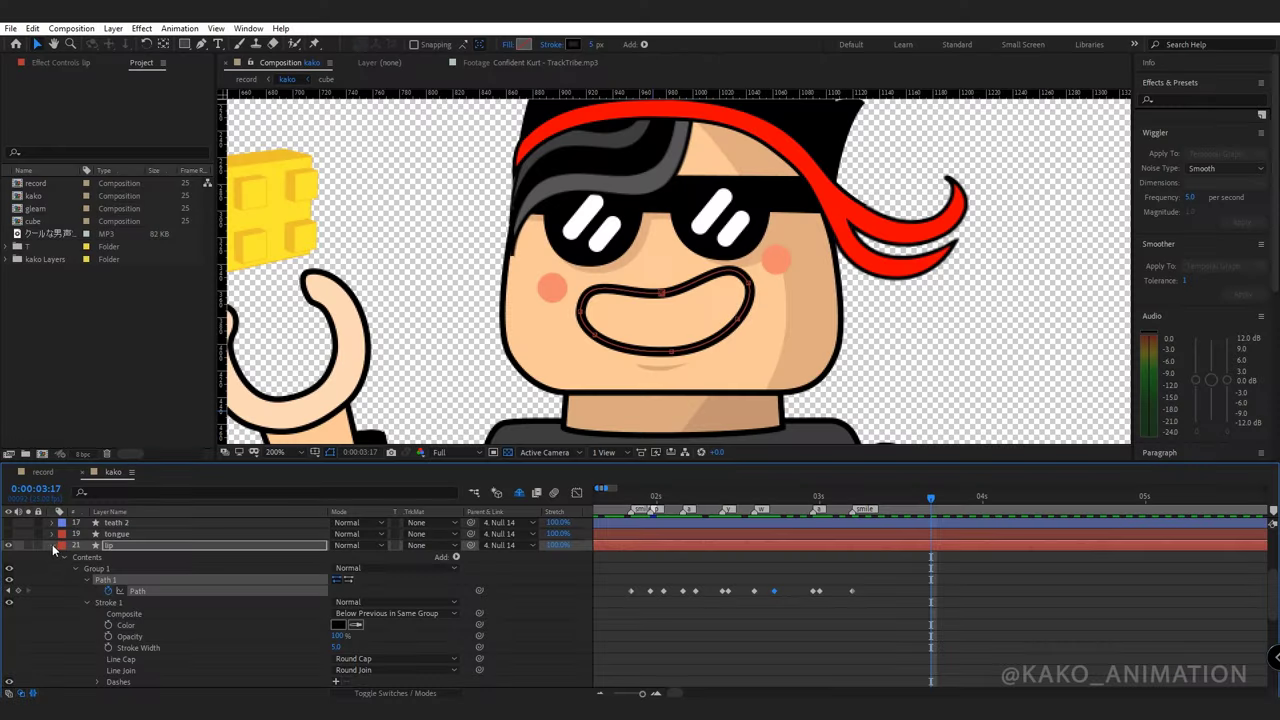
# Collapse the lip layer's properties and turn on visibility for teath 1, teath 2 and tongue.
pyautogui.click(52, 546)
pyautogui.scroll(3, 58, 556)
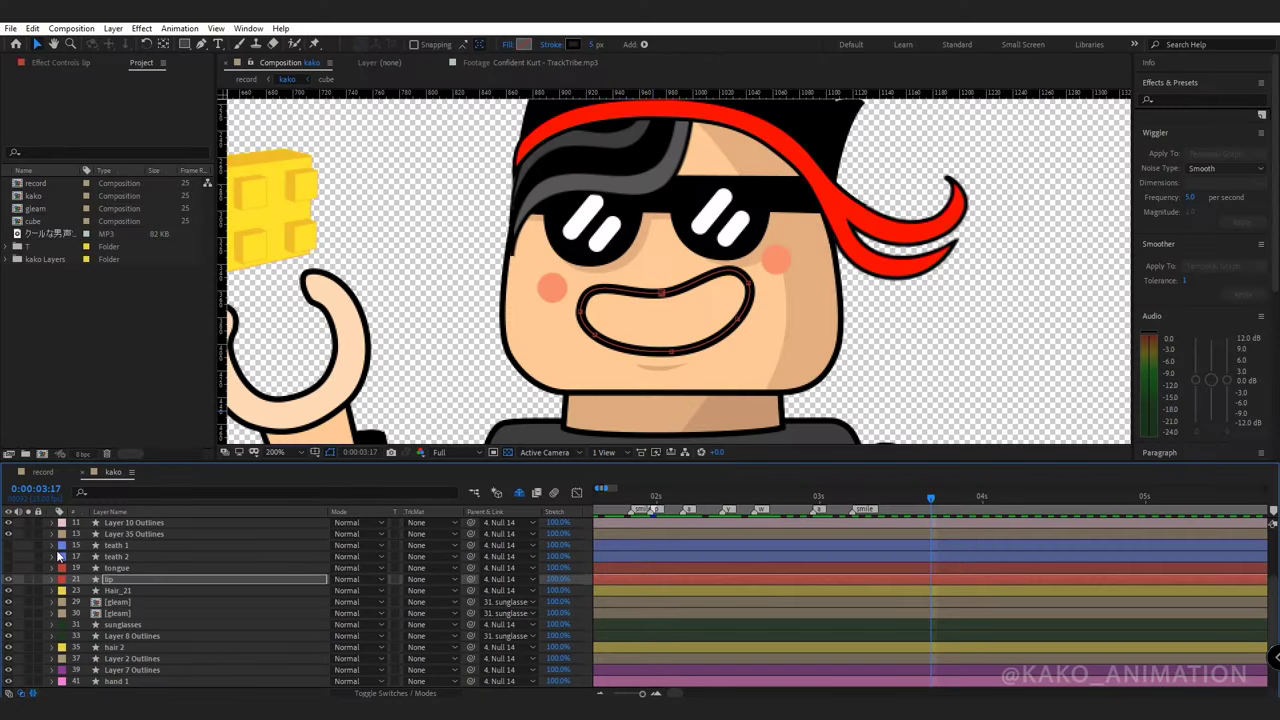
pyautogui.click(8, 568)
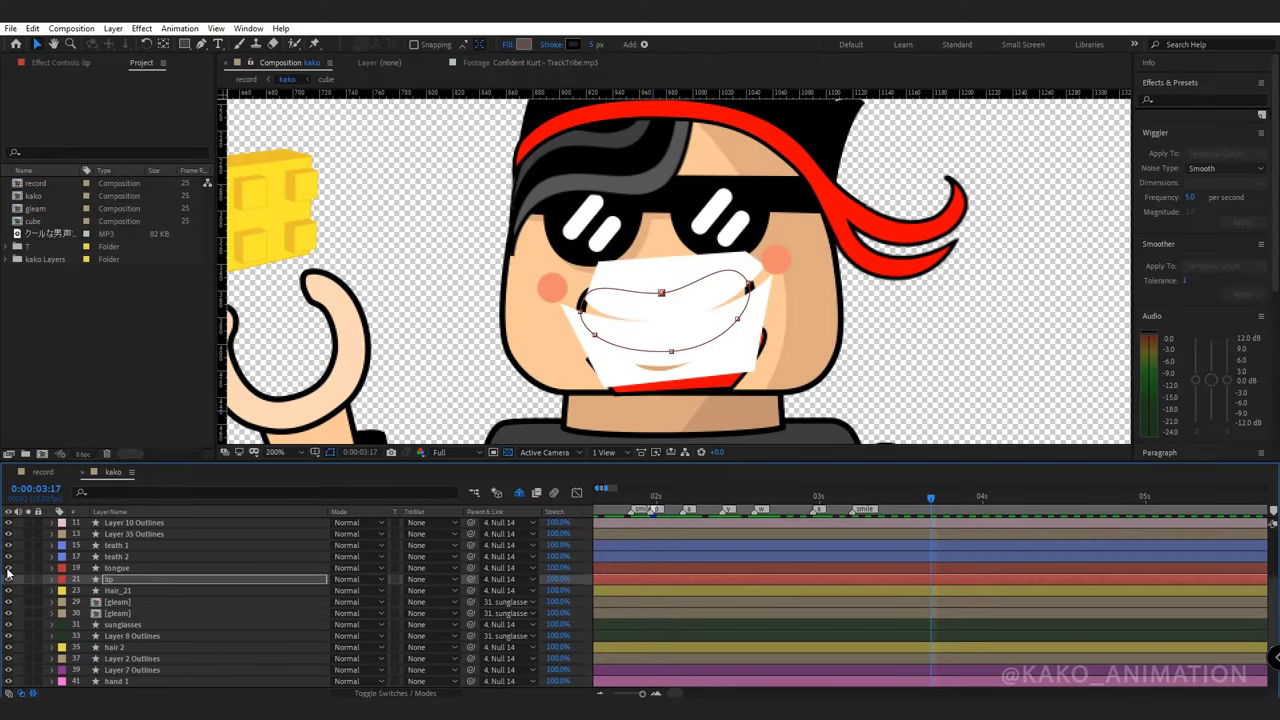
# Duplicate the lip layer as a solid black fill with a 0 px stroke and place it below the original.
pyautogui.click(118, 582)
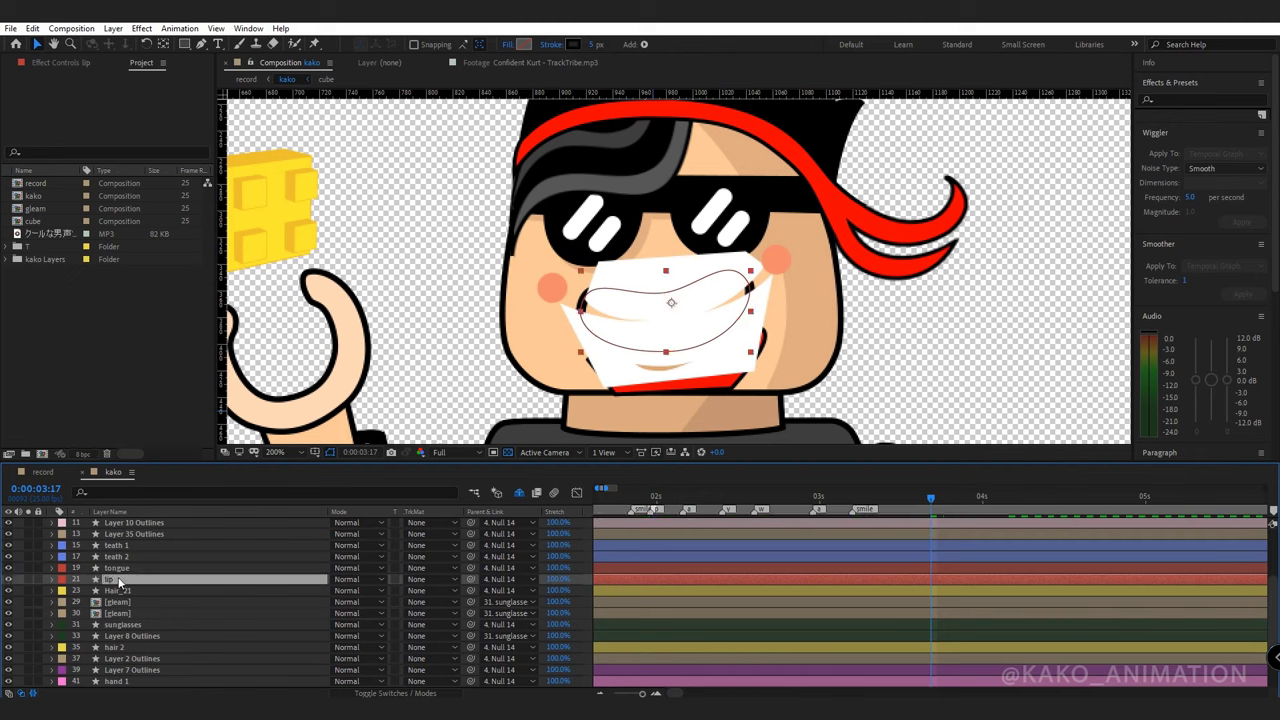
pyautogui.hotkey('ctrl', 'd')
pyautogui.click(507, 45)
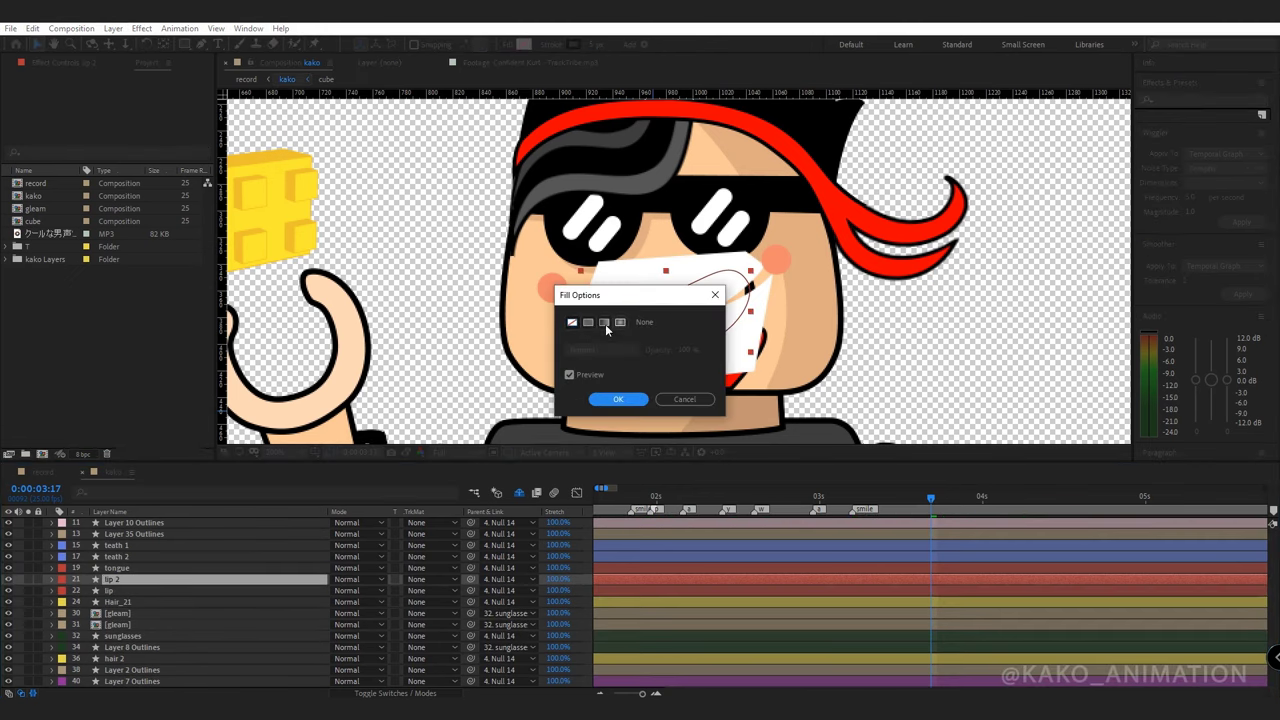
pyautogui.click(588, 322)
pyautogui.click(617, 398)
pyautogui.moveTo(126, 580); pyautogui.dragTo(128, 599)
pyautogui.moveTo(590, 44); pyautogui.dragTo(480, 48)
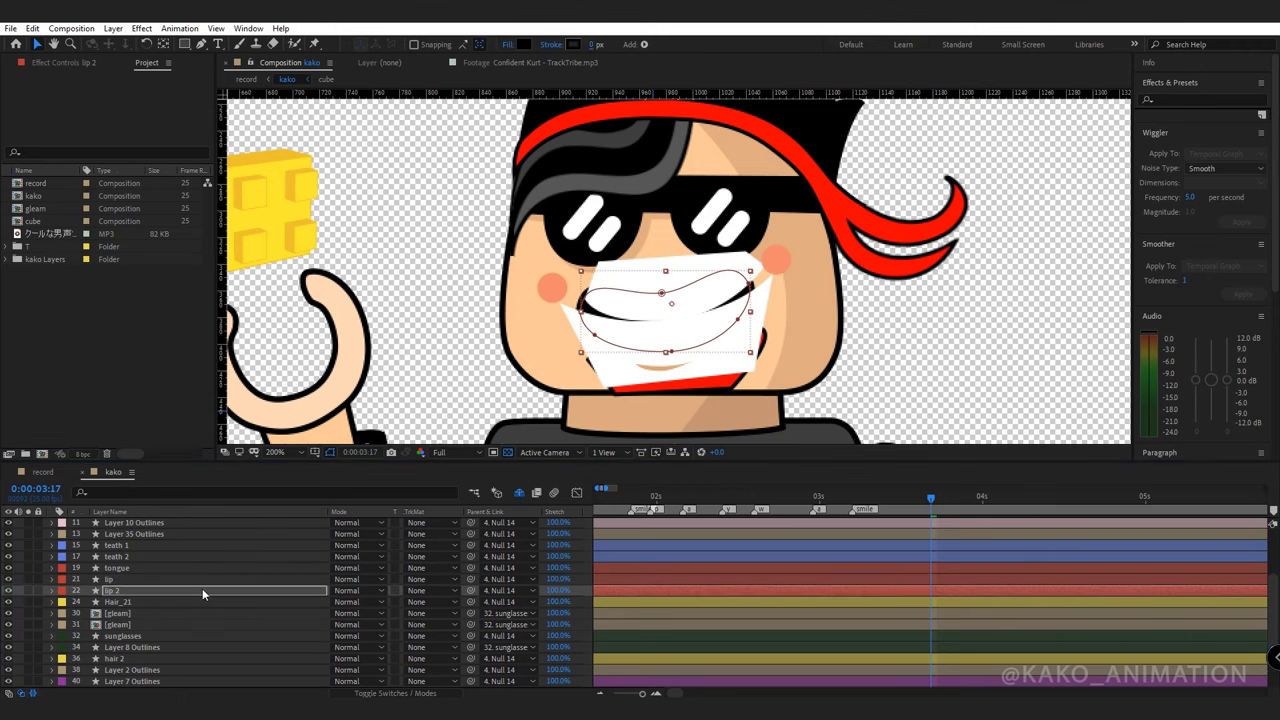
# Label the lip 2 layer Cyan, then duplicate it and label the copy Fuchsia.
pyautogui.click(62, 590)
pyautogui.click(137, 594)
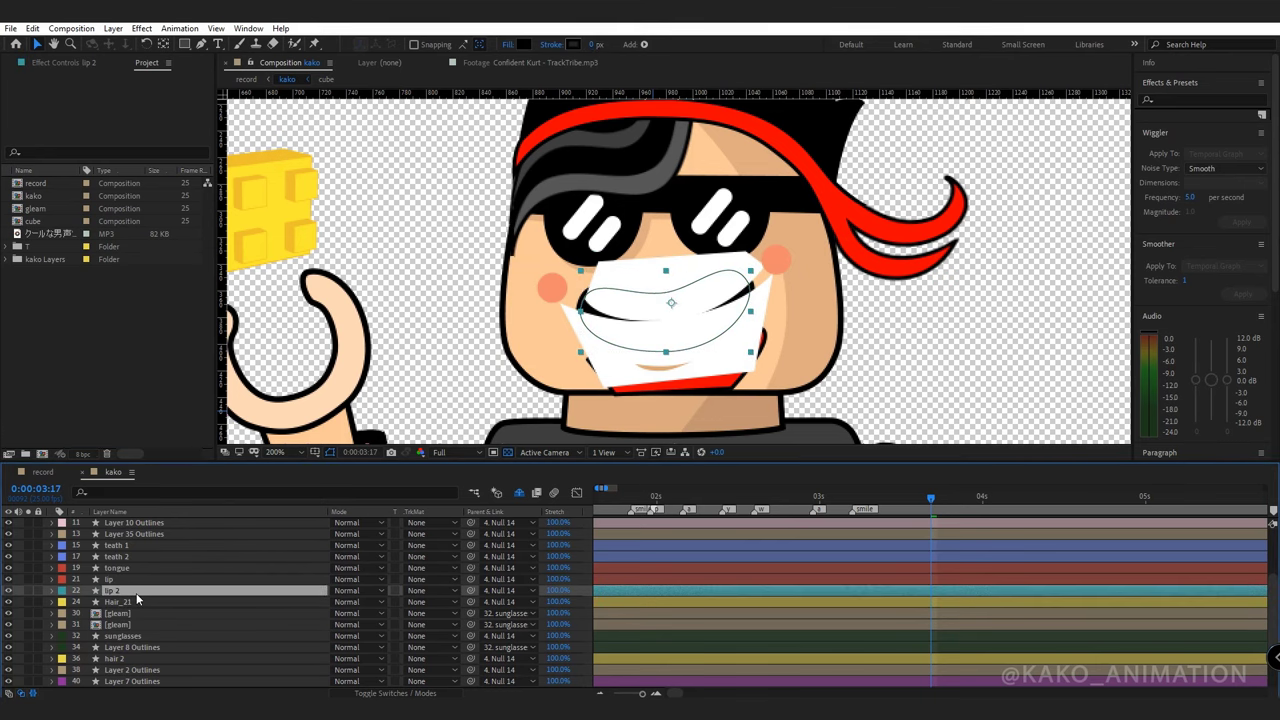
pyautogui.hotkey('ctrl', 'd')
pyautogui.click(62, 590)
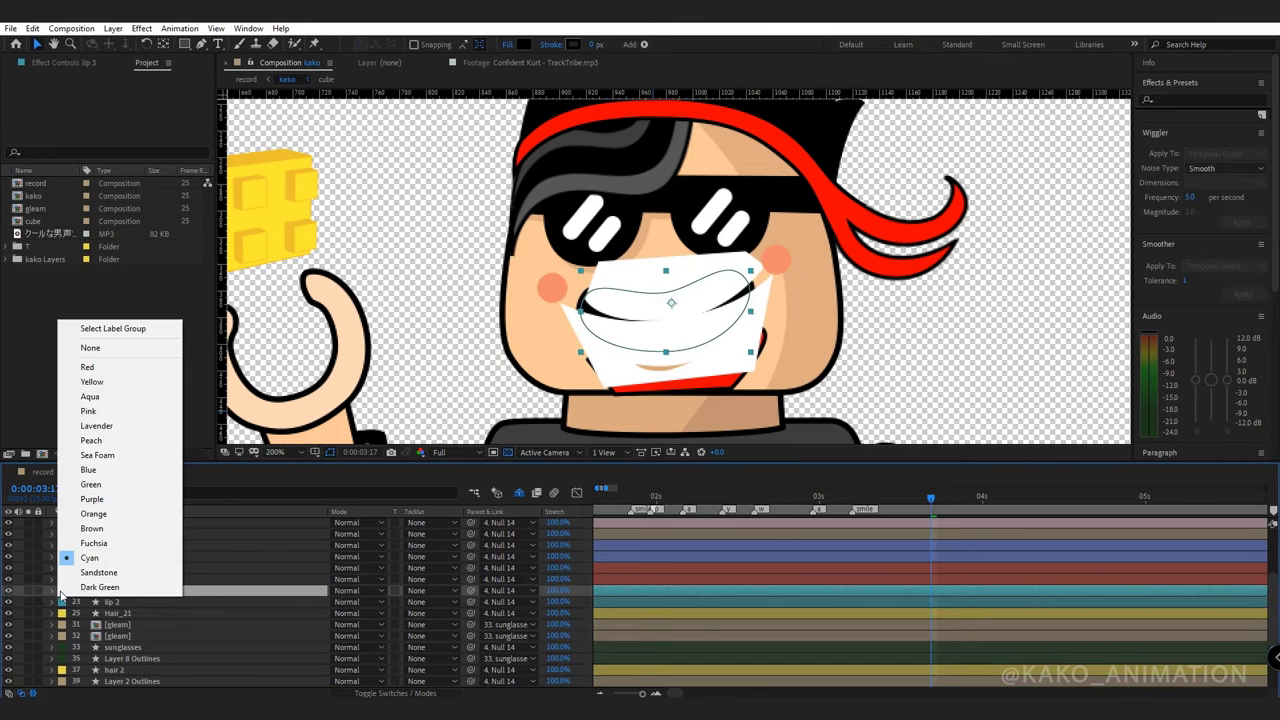
pyautogui.click(76, 545)
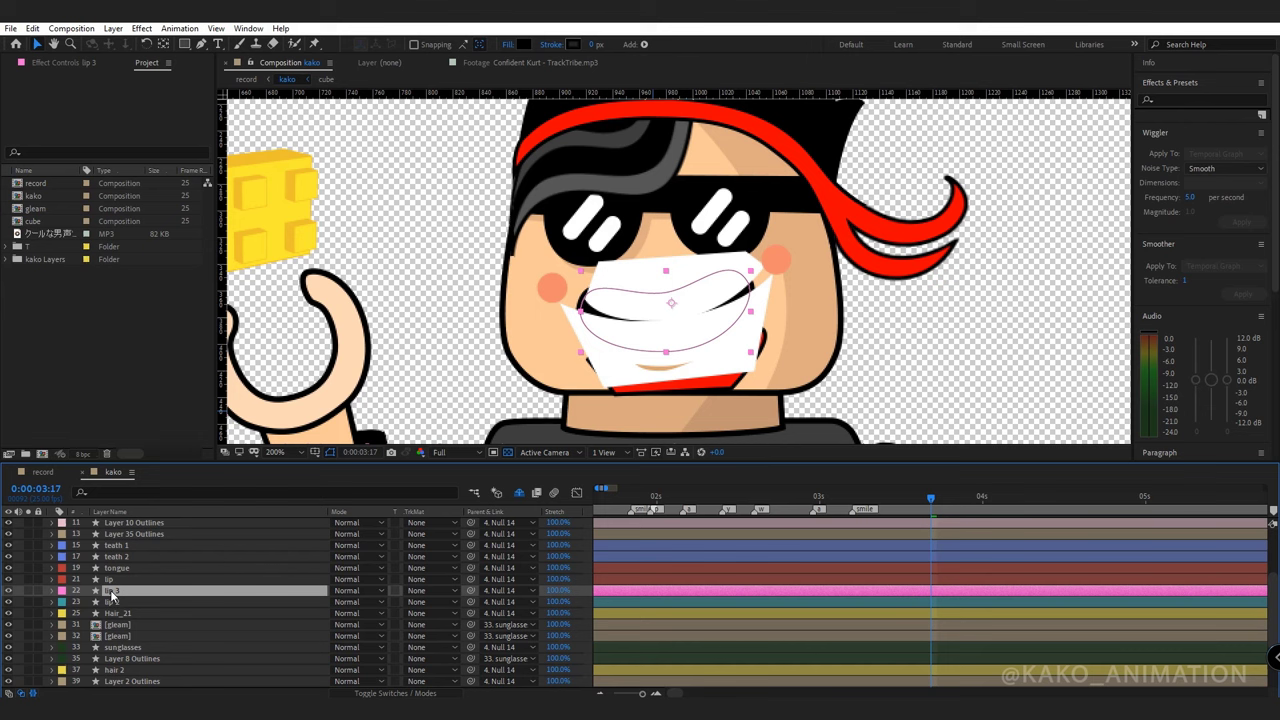
# Move lip 3 directly above teath 1 and use it as teath 1's alpha matte.
pyautogui.moveTo(112, 583); pyautogui.dragTo(113, 541)
pyautogui.click(114, 558)
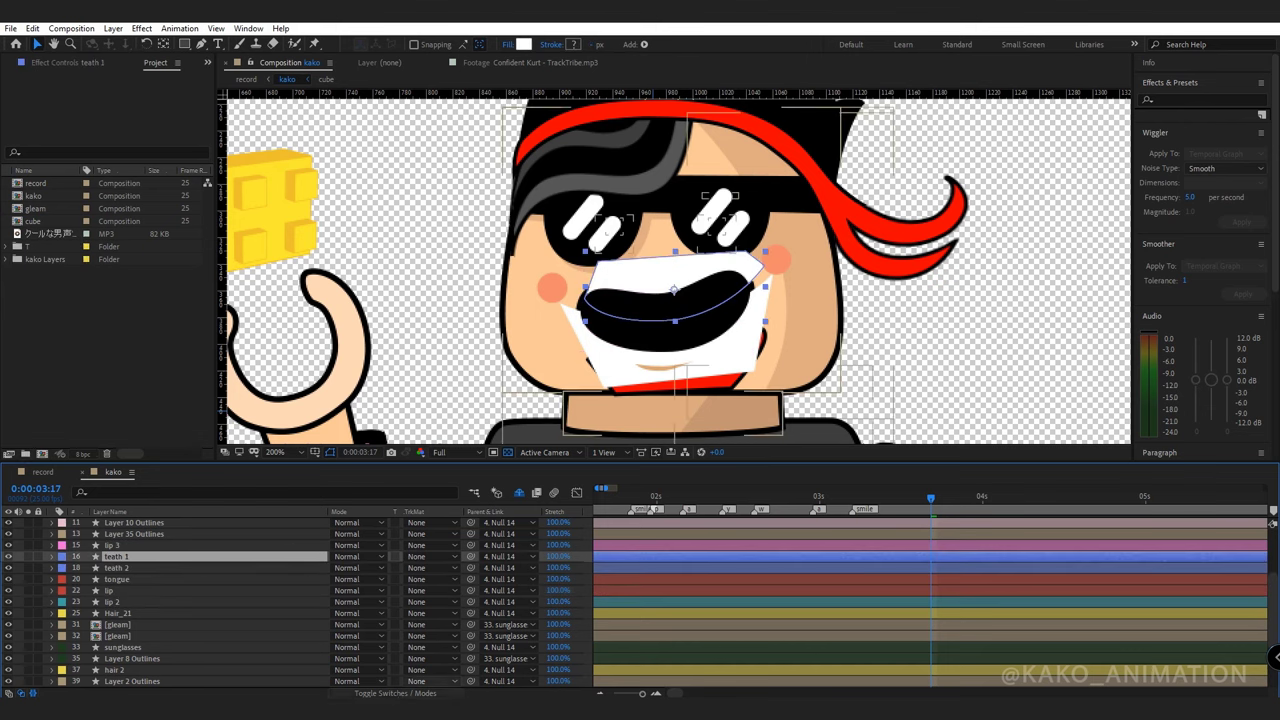
pyautogui.click(422, 557)
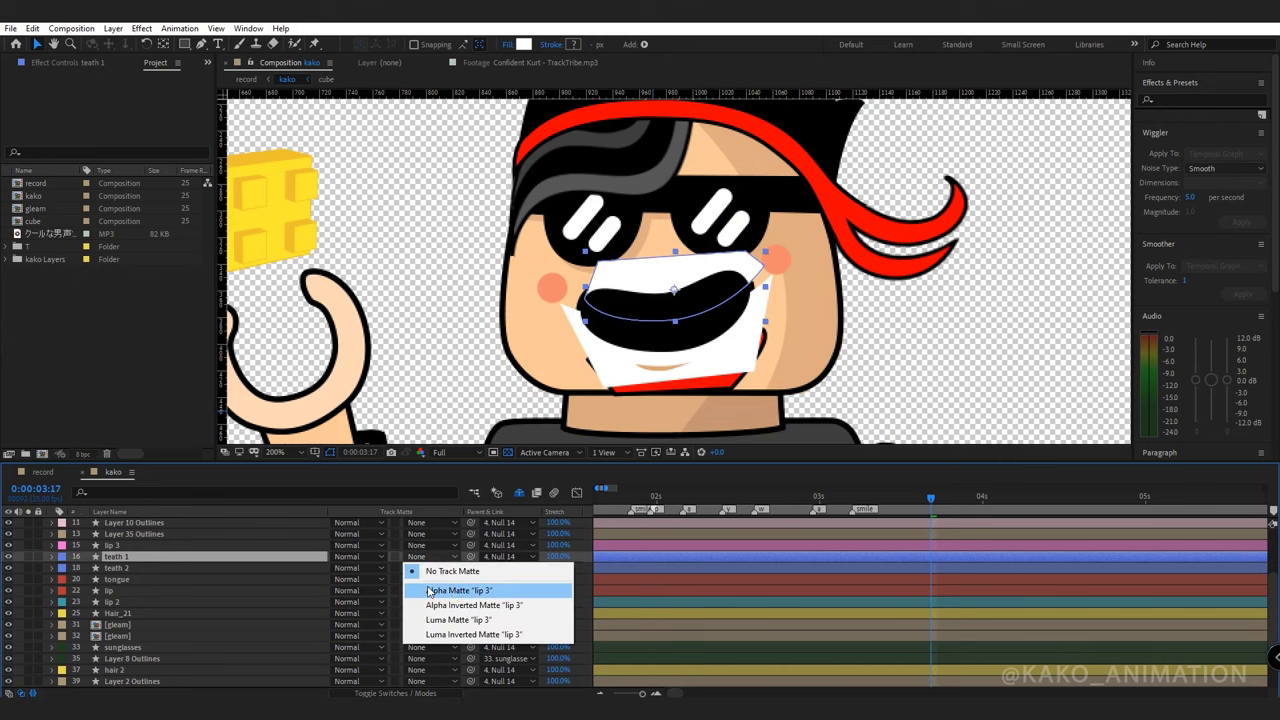
pyautogui.click(455, 590)
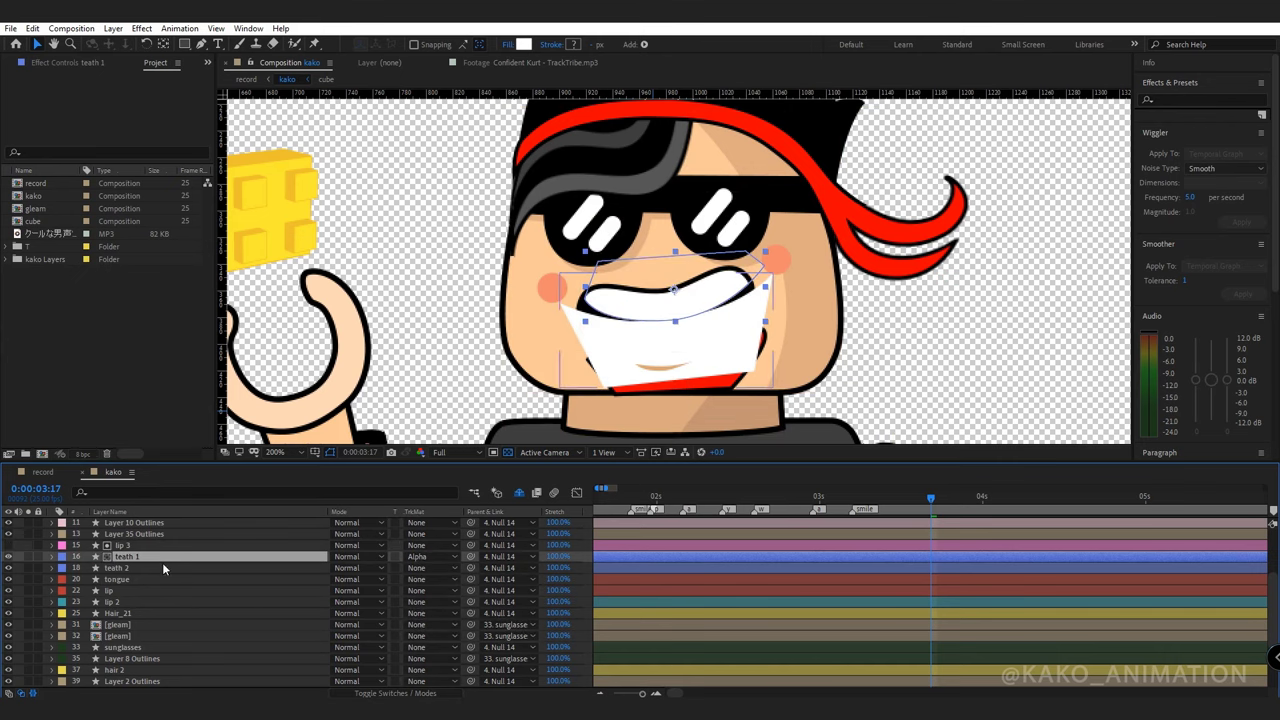
# Duplicate lip 3, place the visible copy directly above teath 2 and set it as teath 2's alpha matte.
pyautogui.click(142, 546)
pyautogui.hotkey('ctrl', 'd')
pyautogui.click(8, 545)
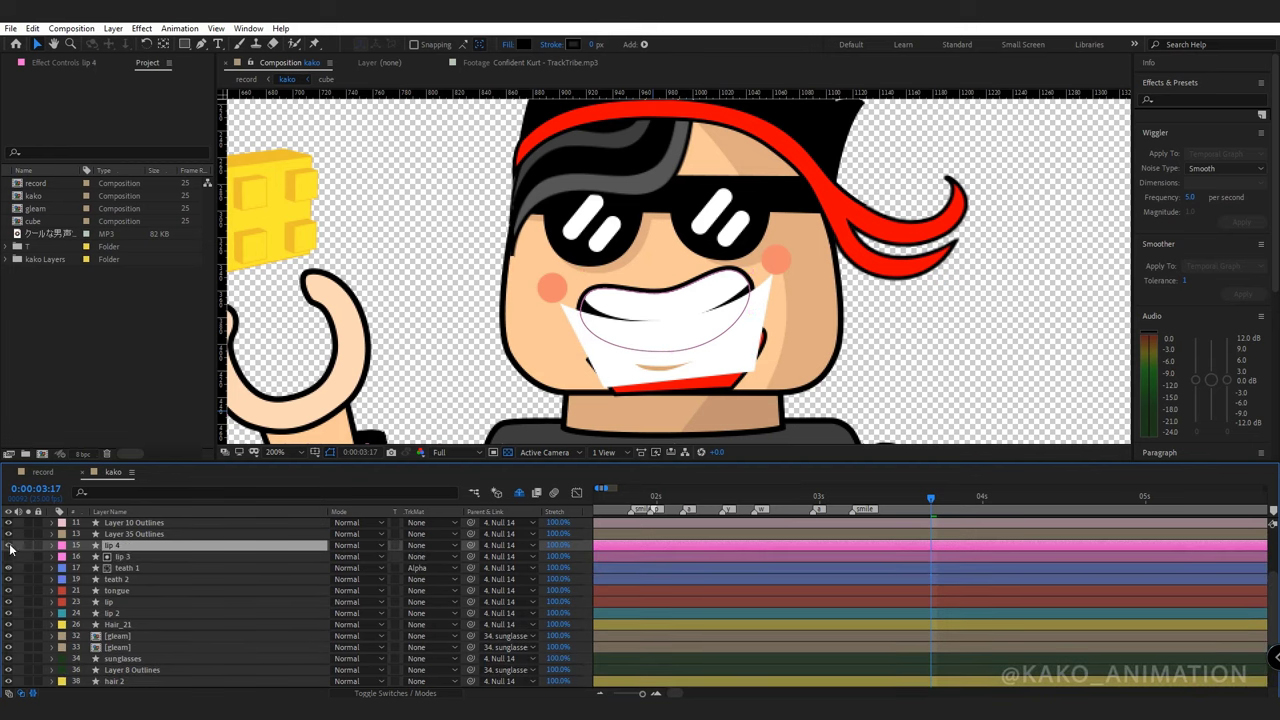
pyautogui.moveTo(124, 548); pyautogui.dragTo(120, 575)
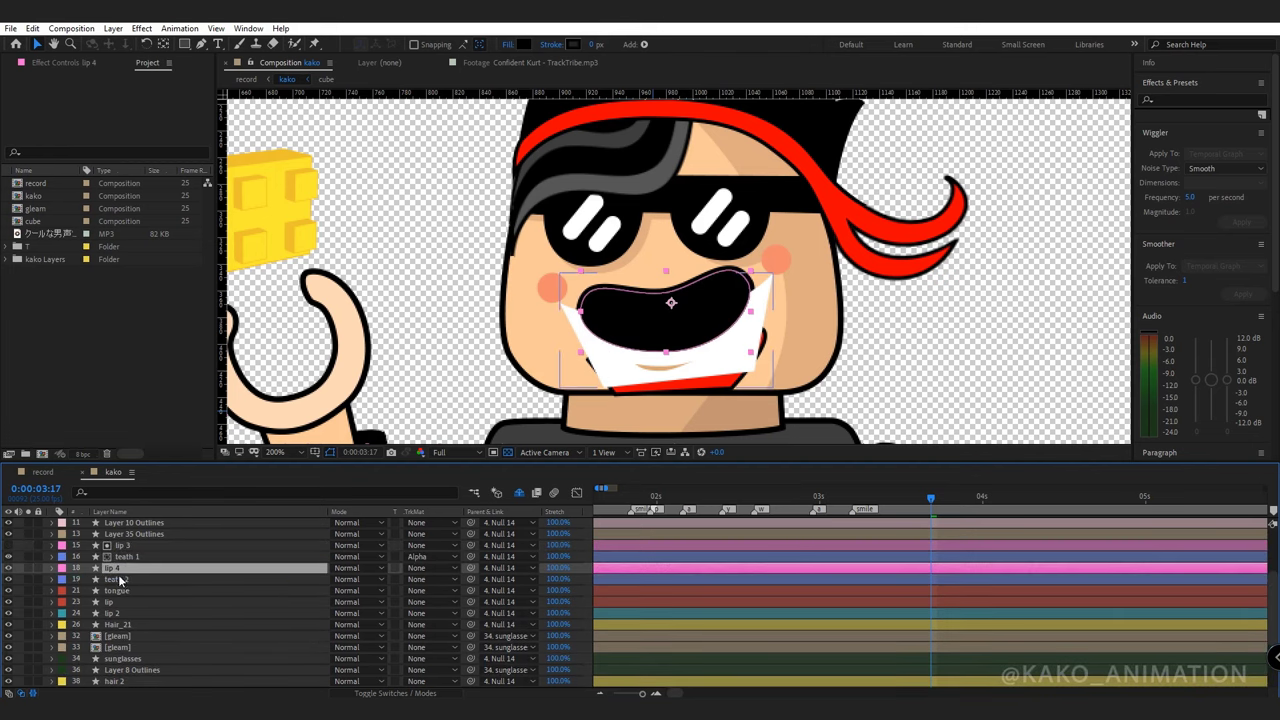
pyautogui.click(125, 580)
pyautogui.click(425, 579)
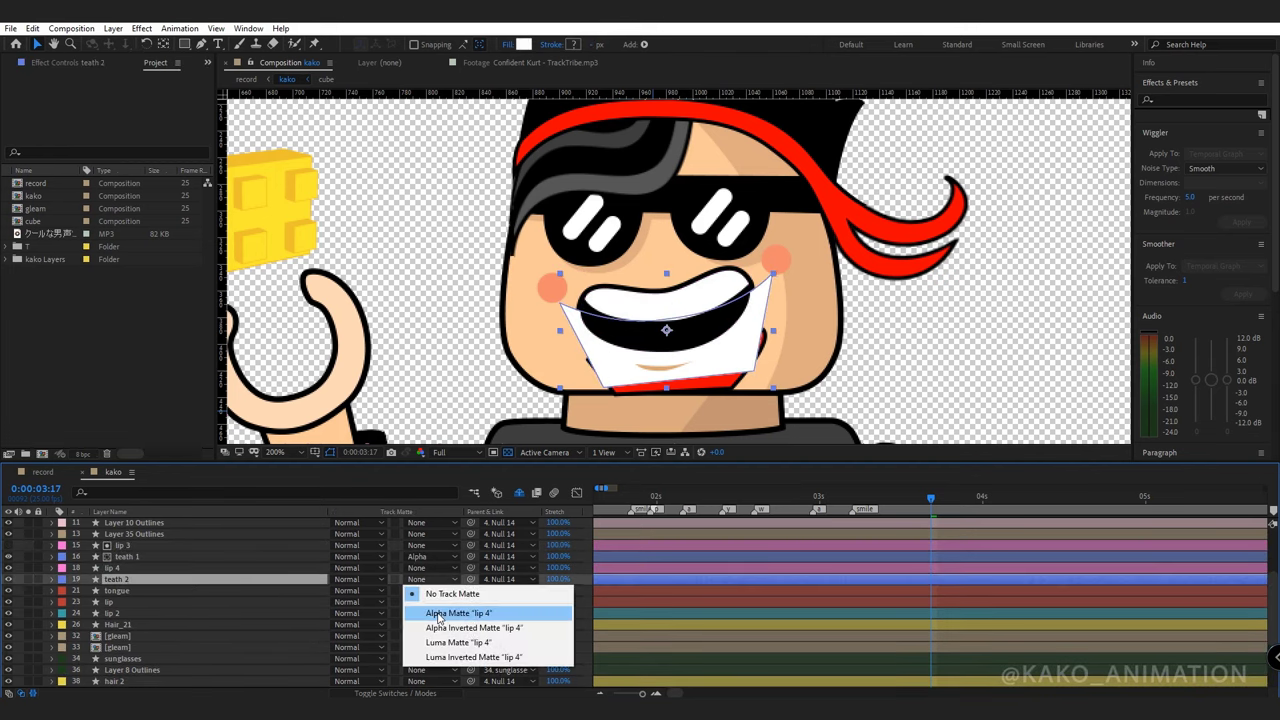
pyautogui.click(435, 608)
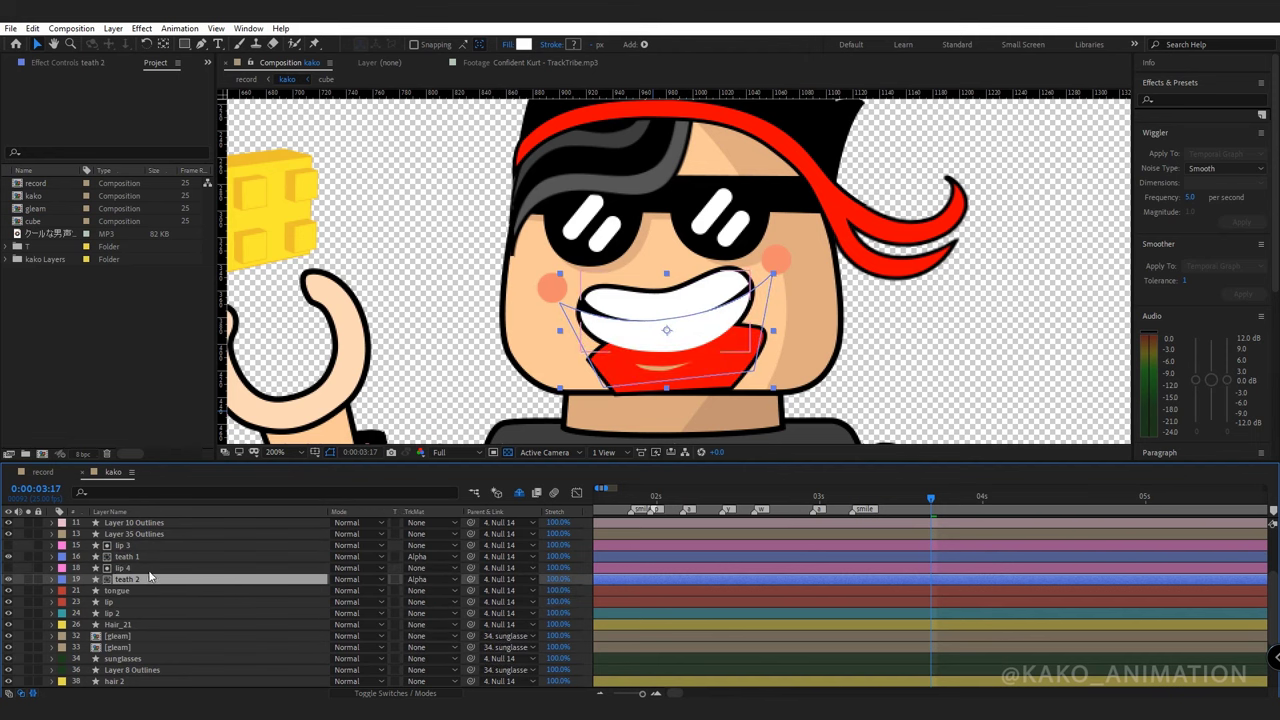
# Duplicate lip 4, place the copy above the tongue layer and set the tongue's track matte to alpha.
pyautogui.click(148, 569)
pyautogui.hotkey('ctrl', 'd')
pyautogui.moveTo(142, 570); pyautogui.dragTo(127, 598)
pyautogui.click(156, 603)
pyautogui.click(425, 602)
pyautogui.click(429, 634)
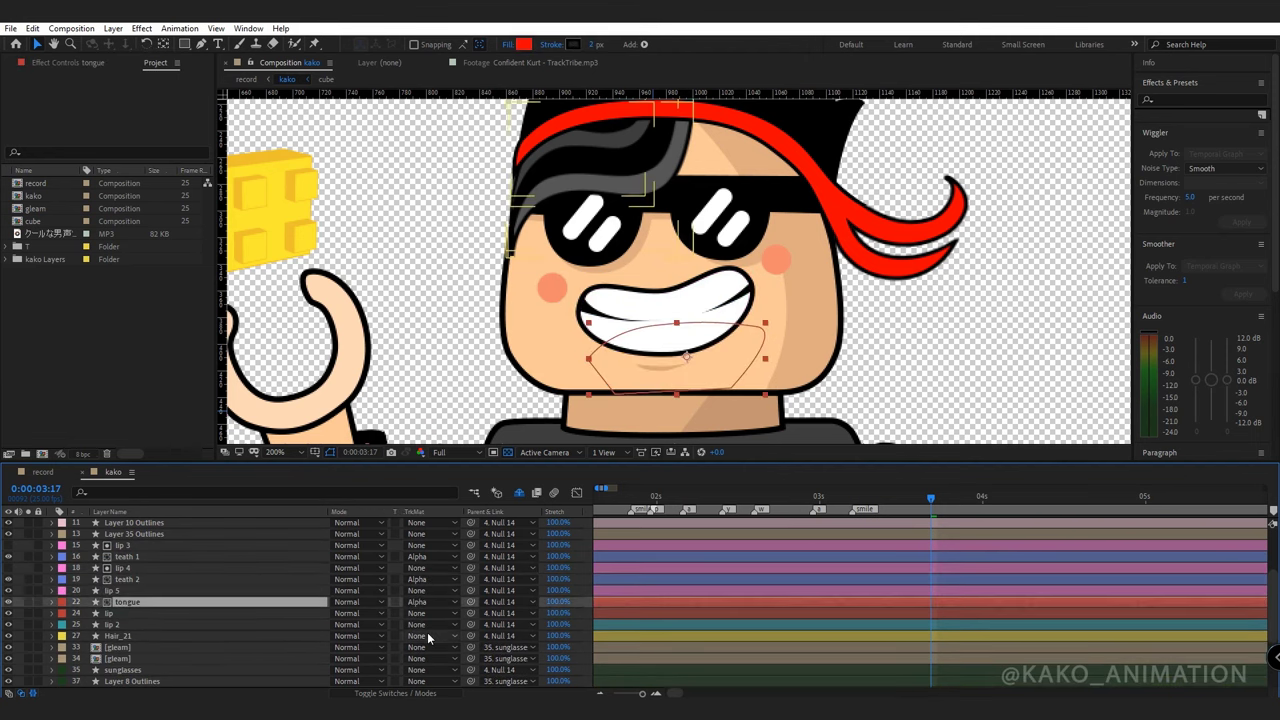
# Preview the mouth animation with teeth and tongue from 0:00:01:18.
pyautogui.click(612, 496)
pyautogui.press('space')
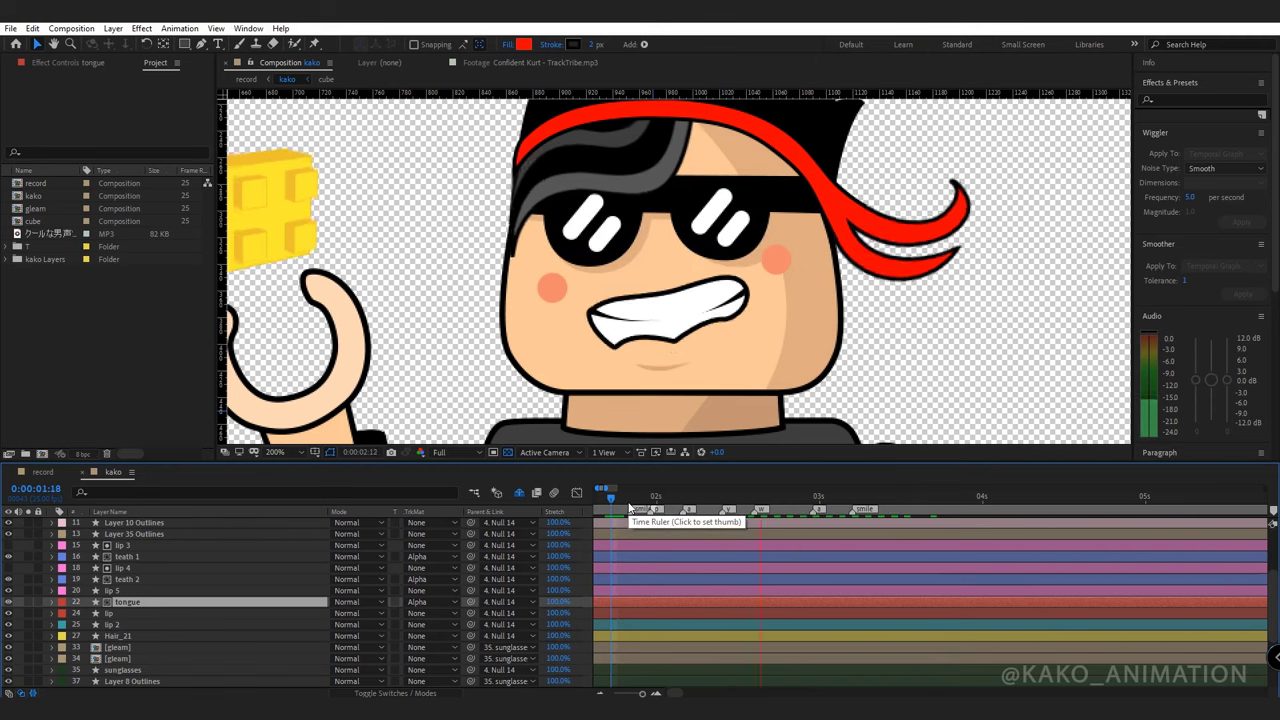
pyautogui.press('space')
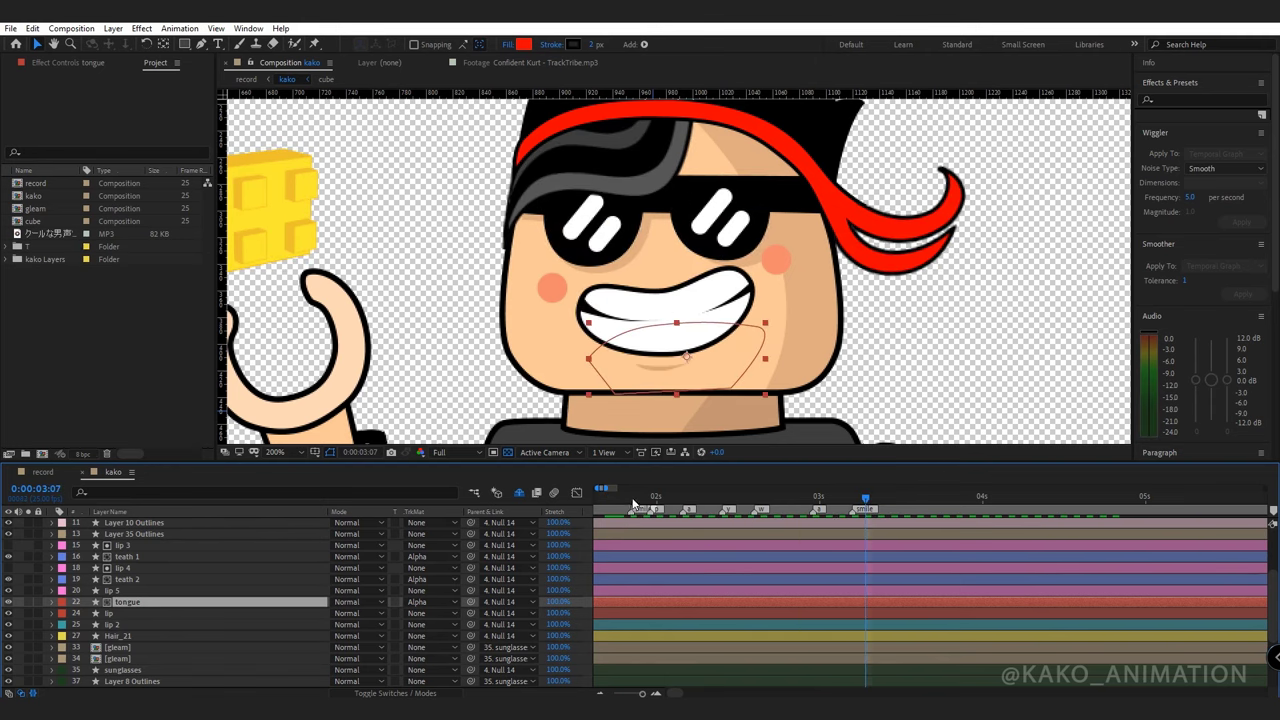
# Add Position keyframes to teath 1, teath 2 and tongue at 0:00:01:21 and reveal the lip layer's keyframes.
pyautogui.click(632, 500)
pyautogui.press('=')
pyautogui.click(123, 556)
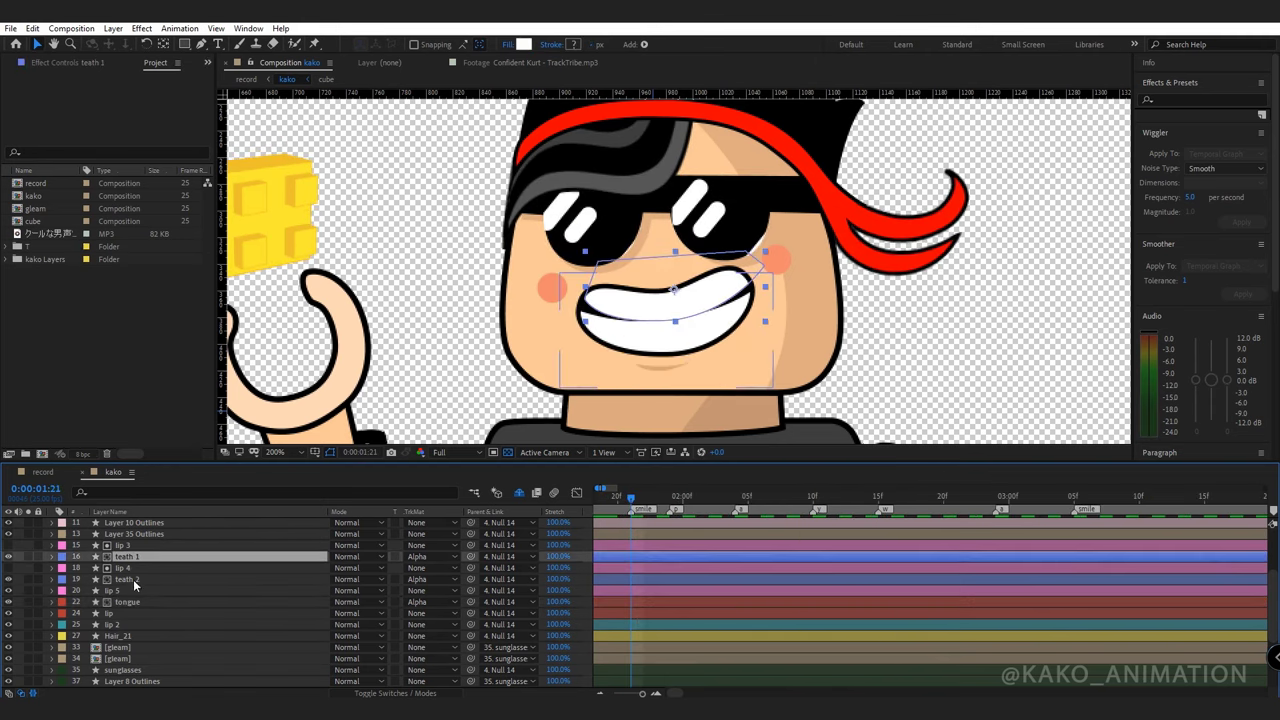
pyautogui.keyDown('ctrl'); pyautogui.click(133, 579); pyautogui.keyUp('ctrl')
pyautogui.keyDown('ctrl'); pyautogui.click(128, 600); pyautogui.keyUp('ctrl')
pyautogui.hotkey('alt', 'shift', 'p')
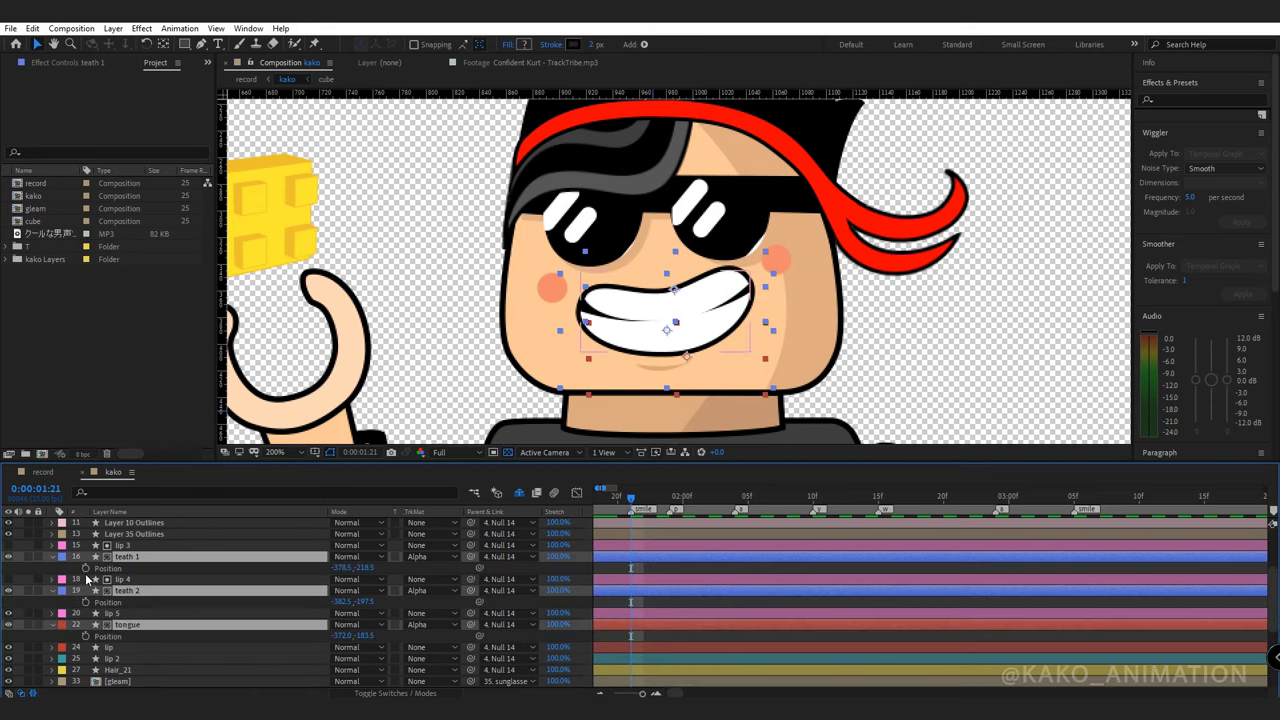
pyautogui.click(108, 651)
pyautogui.press('u')
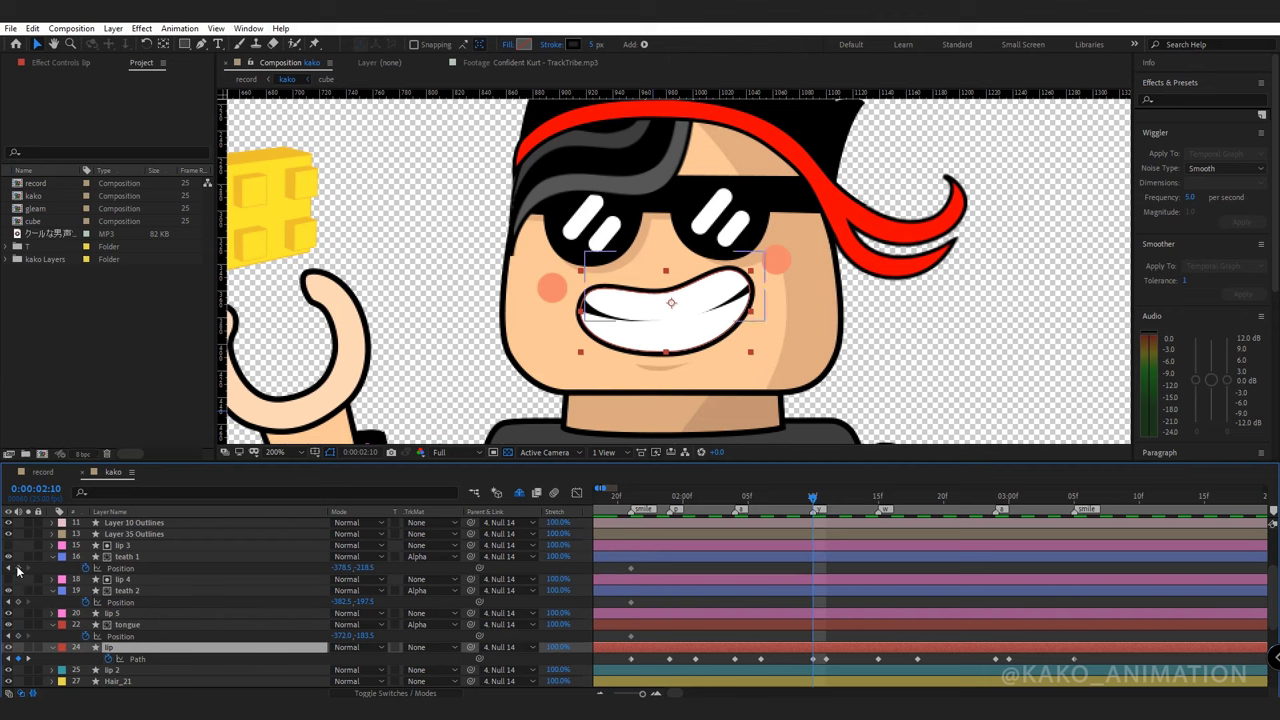
# Add holding Position keyframes for teath 1, teath 2 and tongue at 0:00:02:10, 0:00:03:05 and 0:00:01:24.
pyautogui.moveTo(18, 568); pyautogui.dragTo(18, 637)
pyautogui.click(1076, 498)
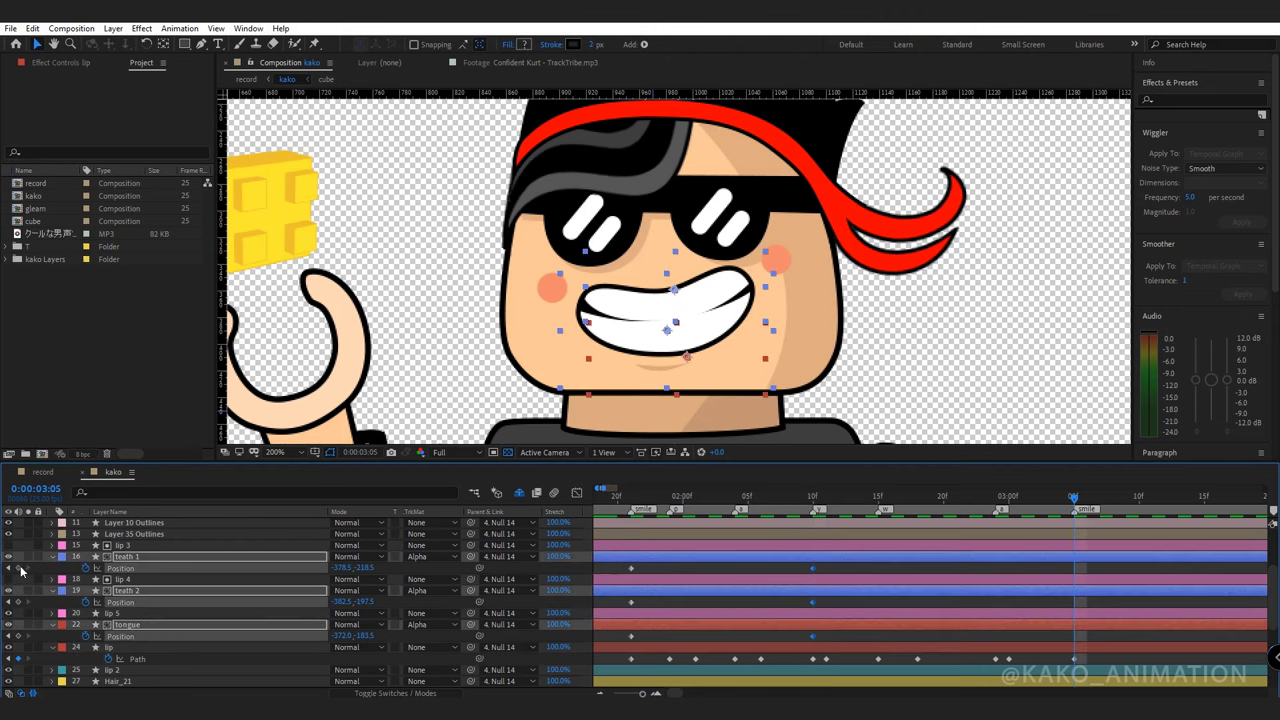
pyautogui.click(670, 498)
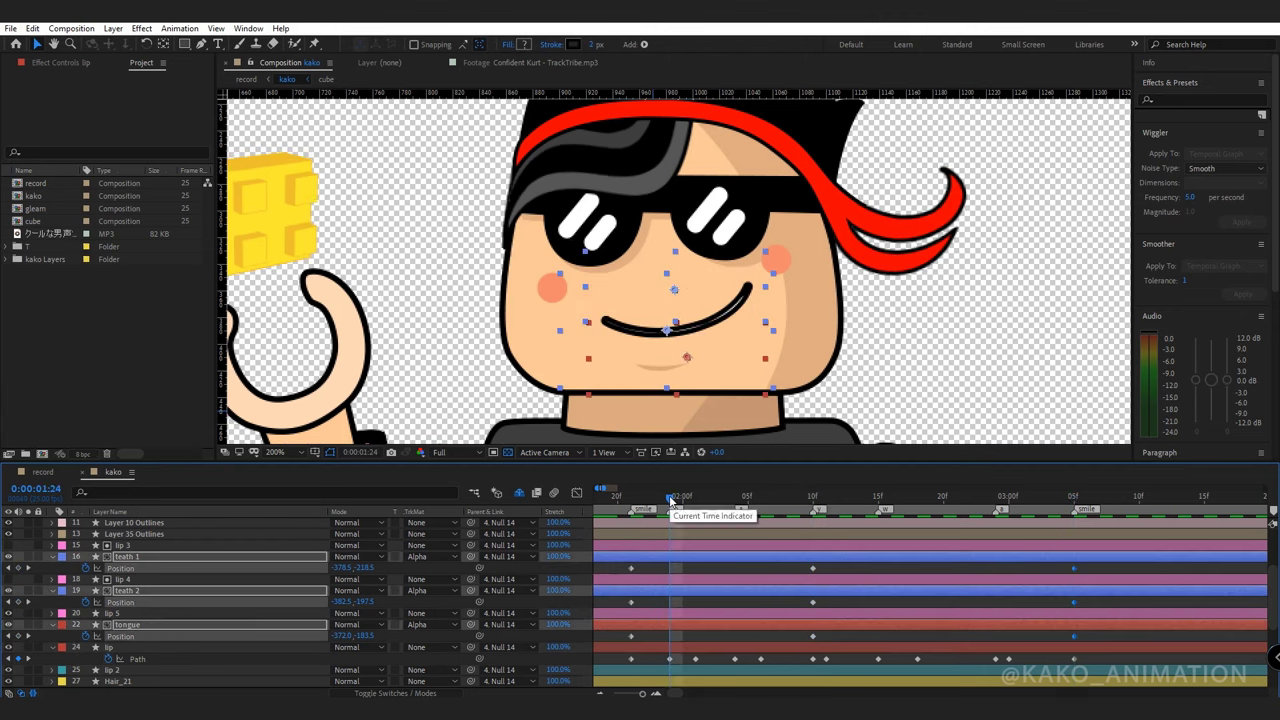
pyautogui.click(620, 572)
pyautogui.click(617, 604)
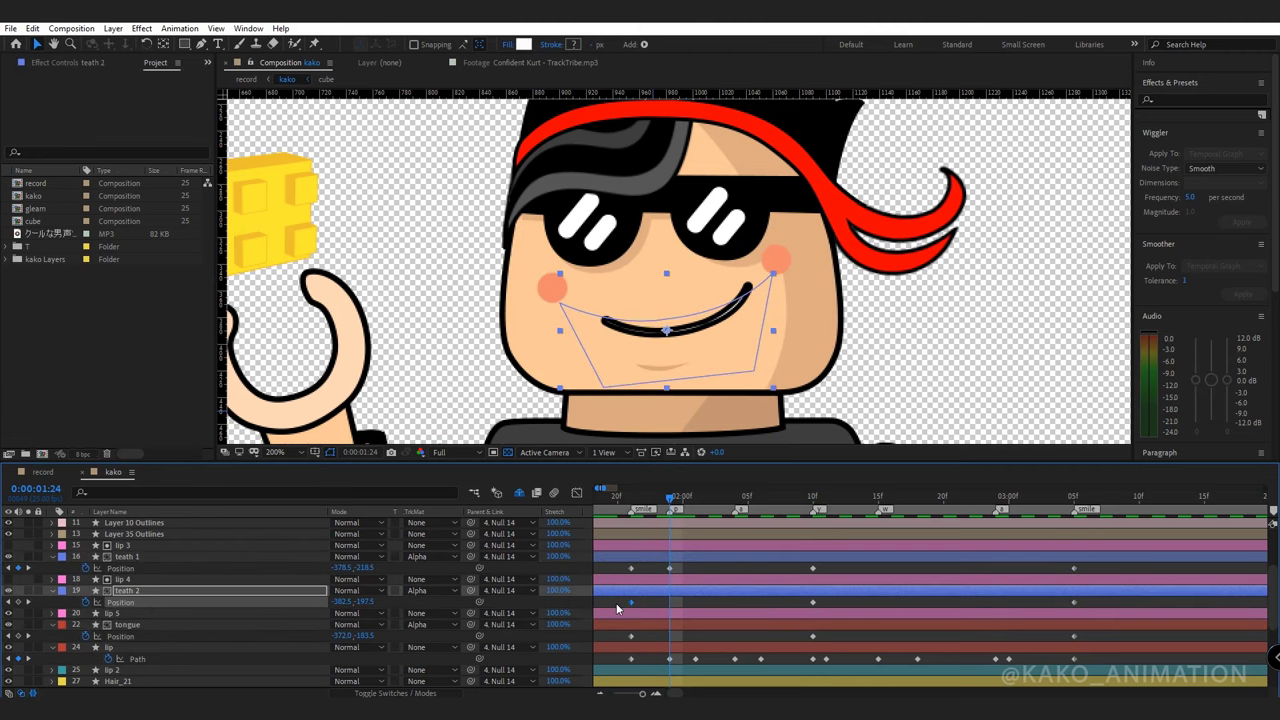
pyautogui.click(620, 637)
# Raise teath 1 to Position -378.5, -225.4 at 0:00:02:04 for the "a" mouth shape.
pyautogui.click(735, 501)
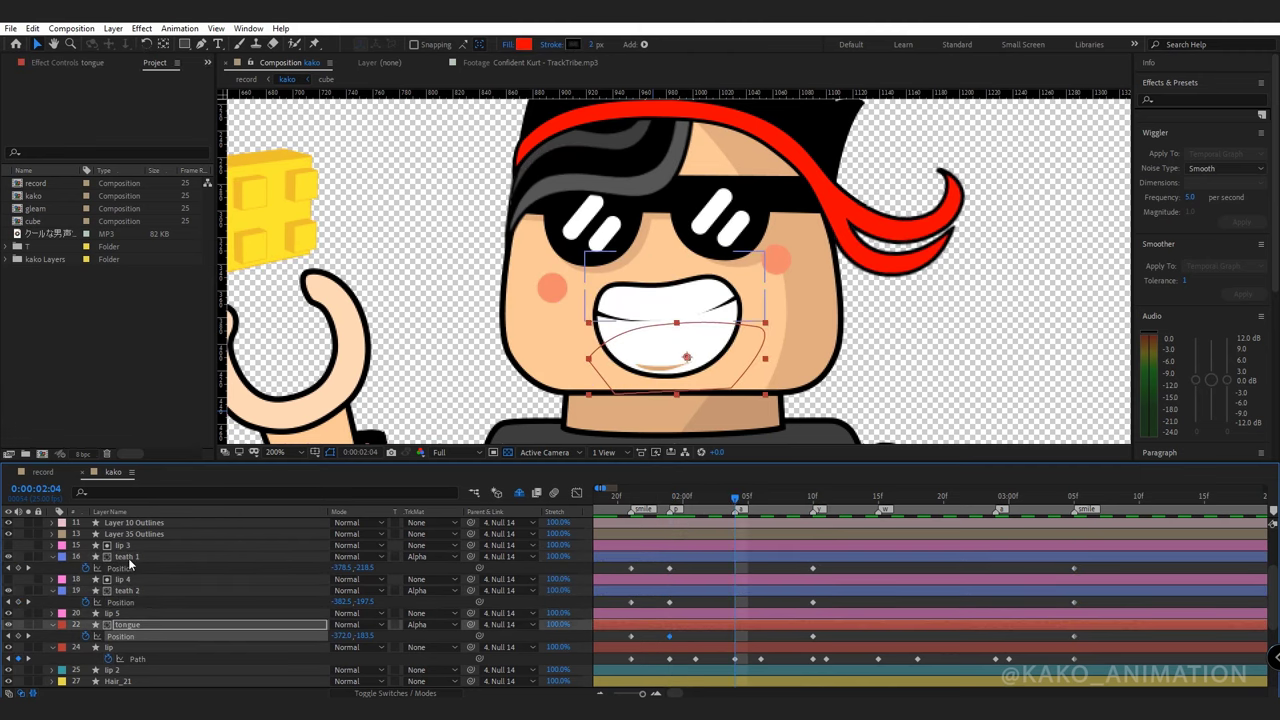
pyautogui.click(128, 558)
pyautogui.press('Up')
pyautogui.press('Up')
pyautogui.press('Up')
pyautogui.press('Up')
pyautogui.press('Up')
pyautogui.press('Up')
pyautogui.press('Up')
pyautogui.press('Up')
pyautogui.press('Up')
pyautogui.press('Up')
pyautogui.press('Up')
pyautogui.press('Up')
pyautogui.press('Up')
# Lower teath 2 to Position -382.5, -179.9 at 0:00:02:04.
pyautogui.click(143, 592)
pyautogui.hotkey('shift', 'Down')
pyautogui.hotkey('shift', 'Down')
pyautogui.hotkey('shift', 'Down')
pyautogui.hotkey('shift', 'Down')
pyautogui.hotkey('shift', 'Down')
# Move lip 5 directly above the tongue layer as its matte and adjust the tongue's position at 0:00:02:04.
pyautogui.moveTo(150, 613); pyautogui.dragTo(180, 620)
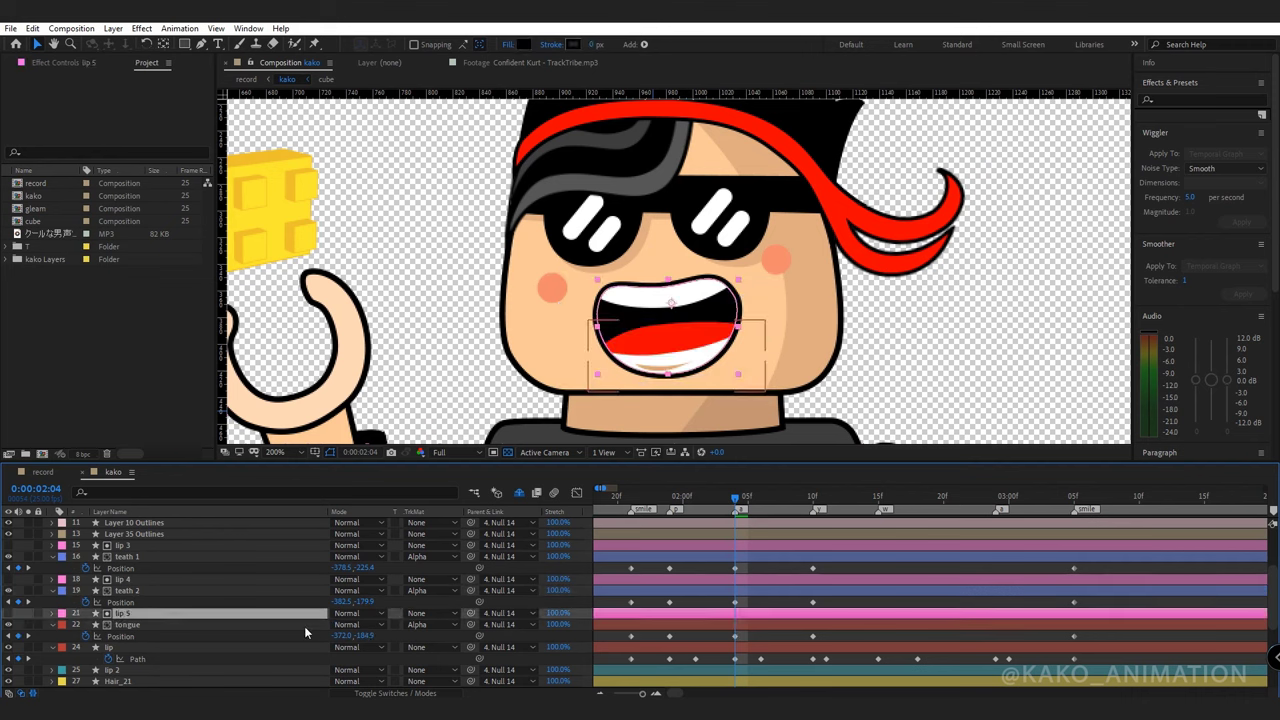
pyautogui.click(304, 626)
pyautogui.hotkey('shift', 'Down')
pyautogui.hotkey('shift', 'Up')
# Nudge teath 1 and teath 2 at 0:00:02:15 to fit the "w" mouth shape.
pyautogui.click(181, 556)
pyautogui.moveTo(736, 498); pyautogui.dragTo(878, 498)
pyautogui.click(143, 590)
pyautogui.click(142, 558)
pyautogui.click(221, 592)
pyautogui.press('Up')
pyautogui.click(1057, 286)
pyautogui.click(142, 557)
pyautogui.press('Left')
pyautogui.press('Left')
pyautogui.press('Left')
pyautogui.press('Down')
pyautogui.click(1078, 323)
# Copy the tongue's Position keyframe from 0:00:02:10 to 0:00:02:15.
pyautogui.click(813, 636)
pyautogui.hotkey('ctrl', 'c')
pyautogui.hotkey('ctrl', 'v')
# Copy the 0:00:02:04 Position keyframes of teath 1, teath 2 and tongue to the "a" marker at 0:00:02:24.
pyautogui.click(735, 568)
pyautogui.hotkey('ctrl', 'c')
pyautogui.hotkey('ctrl', 'v')
pyautogui.moveTo(878, 498)
pyautogui.mouseDown()
pyautogui.moveTo(996, 498)
pyautogui.moveTo(634, 520)
pyautogui.moveTo(671, 502)
pyautogui.mouseUp()
pyautogui.click(735, 602)
pyautogui.hotkey('ctrl', 'c')
pyautogui.hotkey('ctrl', 'v')
pyautogui.click(735, 636)
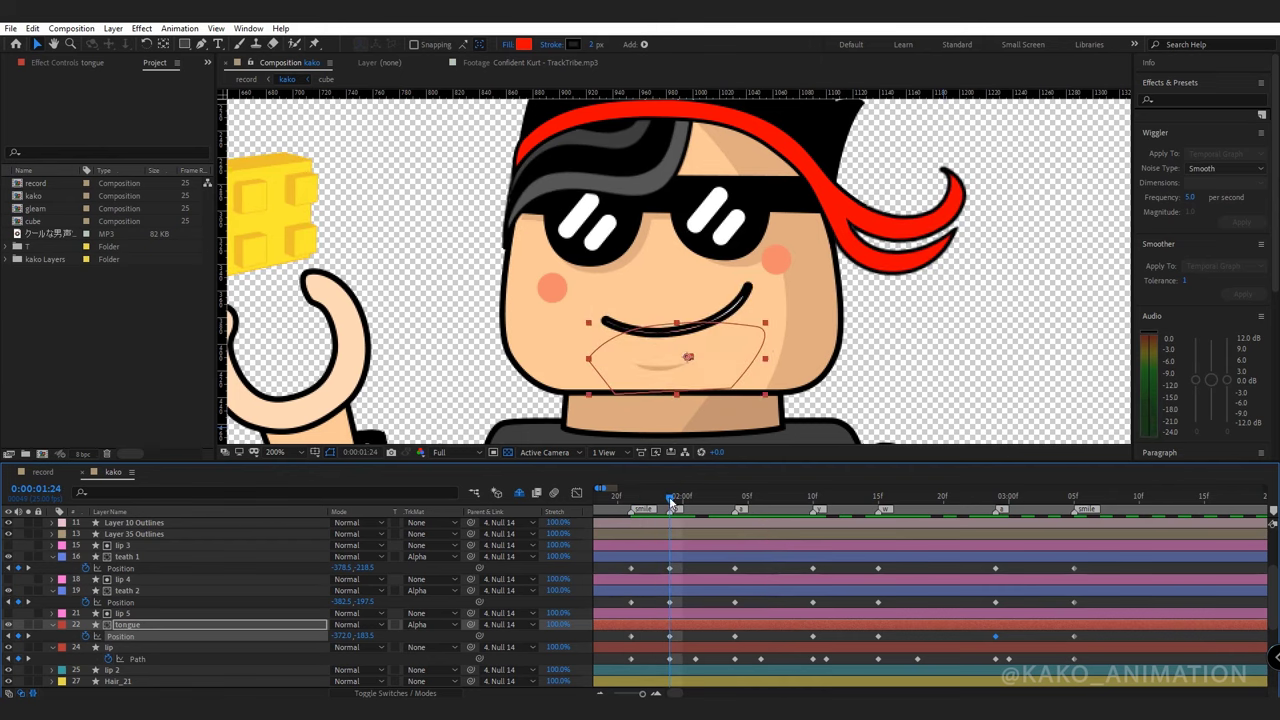
# At 0:00:01:24, set Position to -382.5, -187.5 for teath 2, -378.5, -218.8 for teath 1 and -372.0, -178.7 for tongue.
pyautogui.click(142, 592)
pyautogui.click(140, 556)
pyautogui.click(128, 624)
# Copy the 0:00:01:24 Position keyframes of teath 1, teath 2 and tongue to 0:00:02:01.
pyautogui.click(695, 497)
pyautogui.click(670, 568)
pyautogui.hotkey('ctrl', 'c')
pyautogui.hotkey('ctrl', 'v')
pyautogui.click(670, 602)
pyautogui.hotkey('ctrl', 'c')
pyautogui.hotkey('ctrl', 'v')
pyautogui.click(670, 636)
pyautogui.hotkey('ctrl', 'c')
pyautogui.hotkey('ctrl', 'v')
# Copy the 0:00:02:04 Position keyframes of teath 1, teath 2 and tongue to 0:00:02:06 to hold the "a" pose.
pyautogui.moveTo(737, 504); pyautogui.dragTo(709, 505)
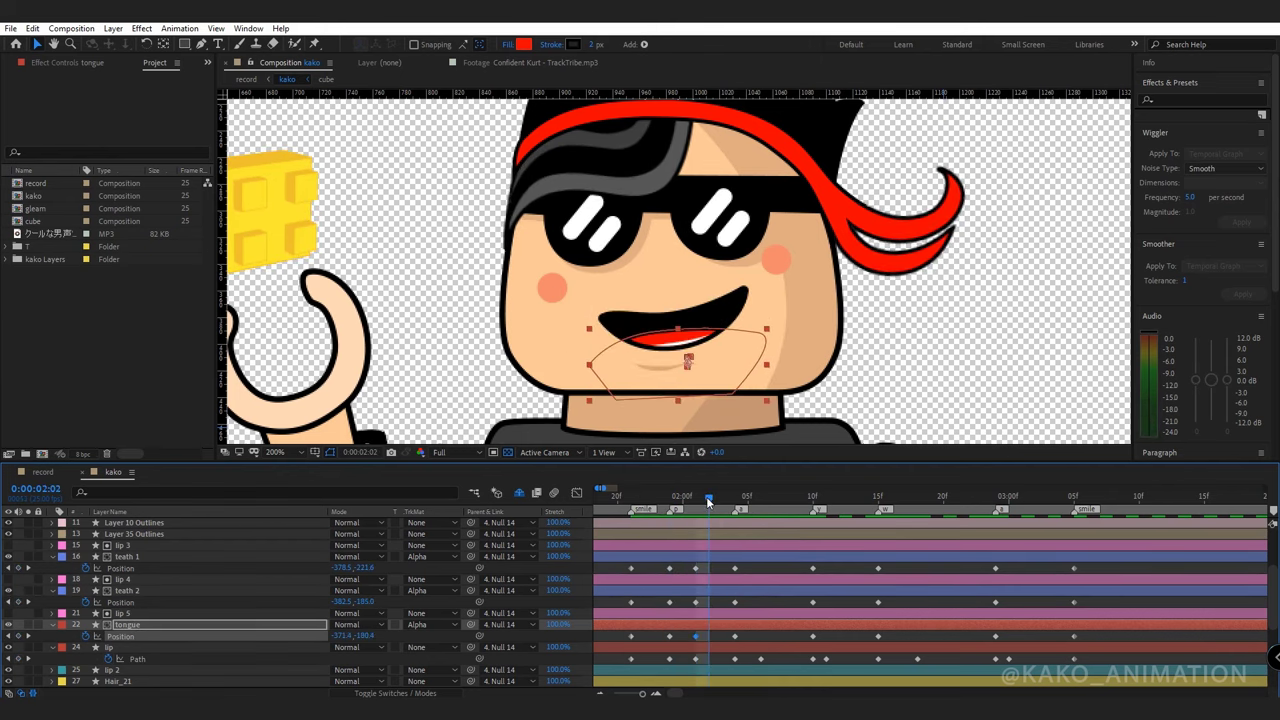
pyautogui.moveTo(696, 569); pyautogui.dragTo(712, 574)
pyautogui.press('pagedown')
pyautogui.press('pagedown')
pyautogui.press('pagedown')
pyautogui.click(761, 498)
pyautogui.click(735, 568)
pyautogui.hotkey('ctrl', 'c')
pyautogui.hotkey('ctrl', 'v')
pyautogui.click(735, 602)
pyautogui.hotkey('ctrl', 'c')
pyautogui.hotkey('ctrl', 'v')
pyautogui.click(735, 636)
pyautogui.hotkey('ctrl', 'c')
pyautogui.hotkey('ctrl', 'v')
# Copy the 0:00:02:10 Position keyframes of the teeth and tongue layers to 0:00:02:11.
pyautogui.click(826, 498)
pyautogui.click(813, 602)
pyautogui.hotkey('ctrl', 'c')
pyautogui.hotkey('ctrl', 'v')
pyautogui.click(813, 636)
pyautogui.hotkey('ctrl', 'c')
pyautogui.hotkey('ctrl', 'v')
# Copy the 0:00:02:15 Position keyframes of the teeth and tongue layers to 0:00:02:18 to hold the "w" pose.
pyautogui.click(917, 498)
pyautogui.click(878, 568)
pyautogui.hotkey('ctrl', 'c')
pyautogui.hotkey('ctrl', 'v')
pyautogui.click(878, 602)
pyautogui.press('k')
# Copy the 0:00:02:24 Position keyframes of teath 1, teath 2 and tongue to 0:00:03:00.
pyautogui.click(996, 568)
pyautogui.press('k')
pyautogui.hotkey('ctrl', 'c')
pyautogui.hotkey('ctrl', 'v')
pyautogui.click(996, 602)
pyautogui.hotkey('ctrl', 'c')
pyautogui.hotkey('ctrl', 'v')
pyautogui.click(996, 636)
pyautogui.hotkey('ctrl', 'c')
pyautogui.hotkey('ctrl', 'v')
# Play back the lip-sync from 0:00:01:24 to check the teeth and tongue movement.
pyautogui.click(631, 497)
pyautogui.click(198, 557)
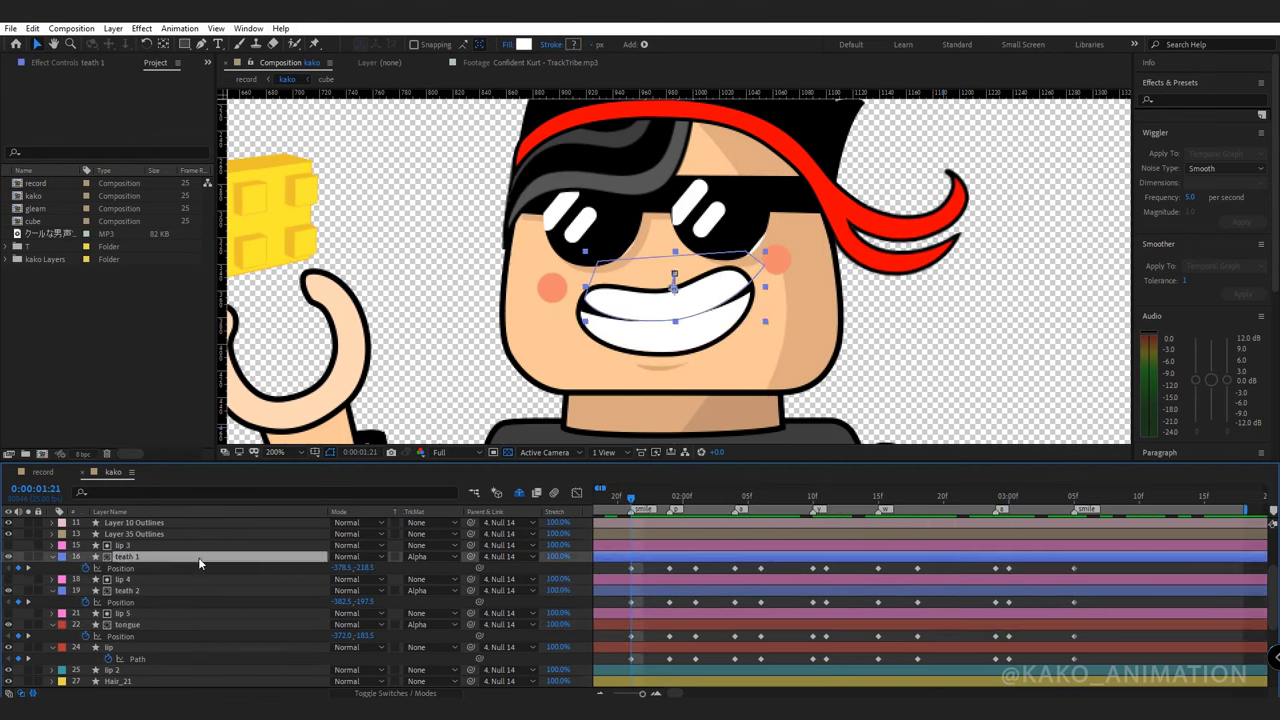
pyautogui.press('F2')
pyautogui.click(669, 497)
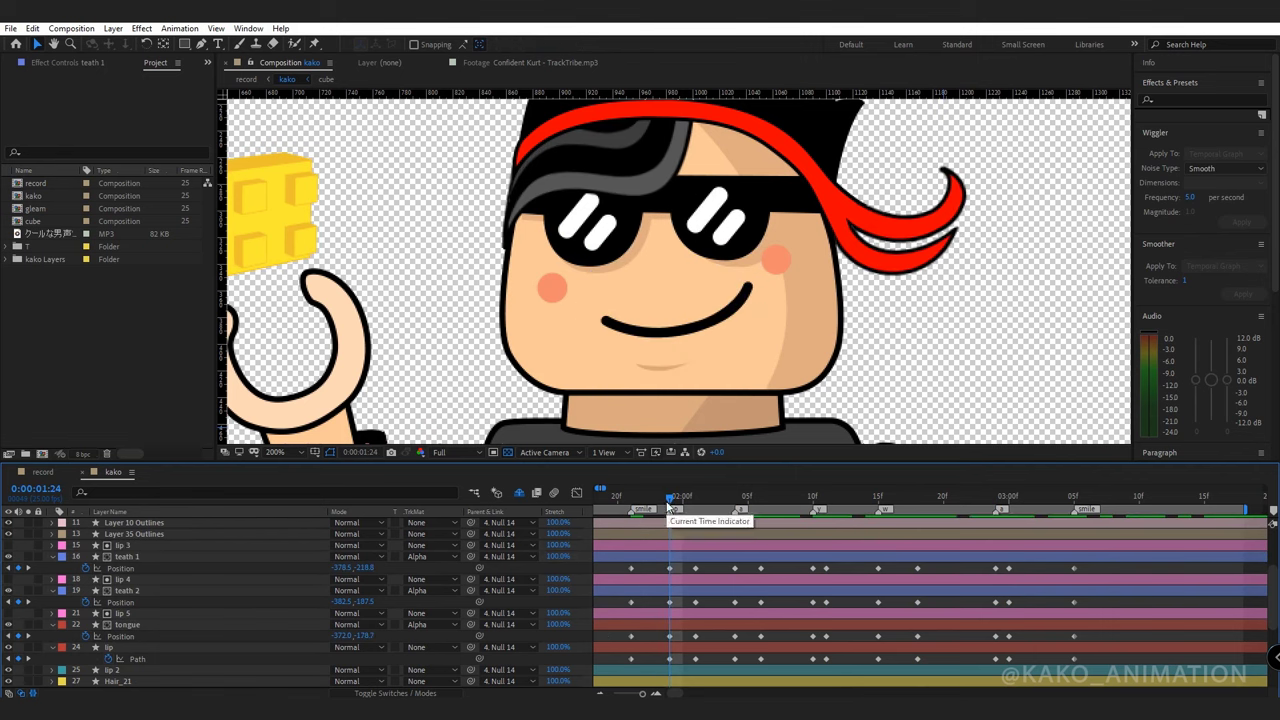
pyautogui.press('space')
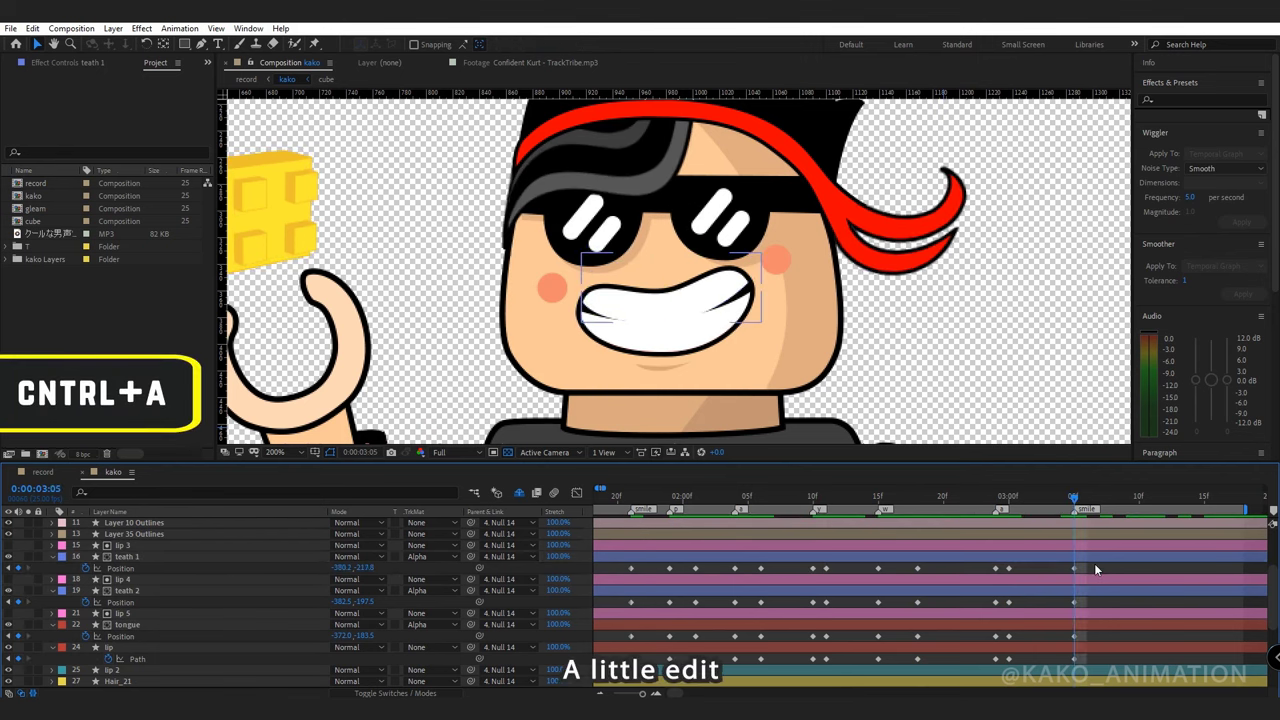
# Reveal all layers' keyframes, move the mouth keyframes at 0:00:02:18 to 0:00:02:19, and play back the animation.
pyautogui.press('u')
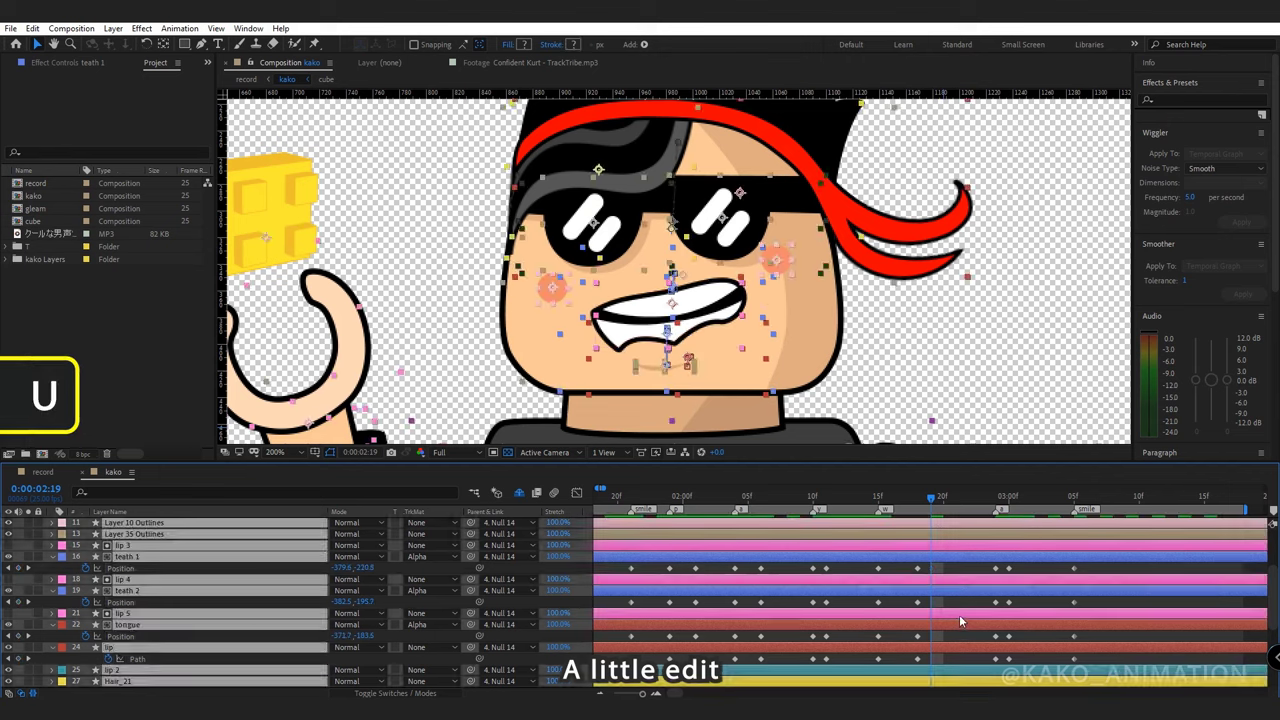
pyautogui.moveTo(907, 524); pyautogui.dragTo(931, 609)
pyautogui.click(709, 497)
pyautogui.press('space')
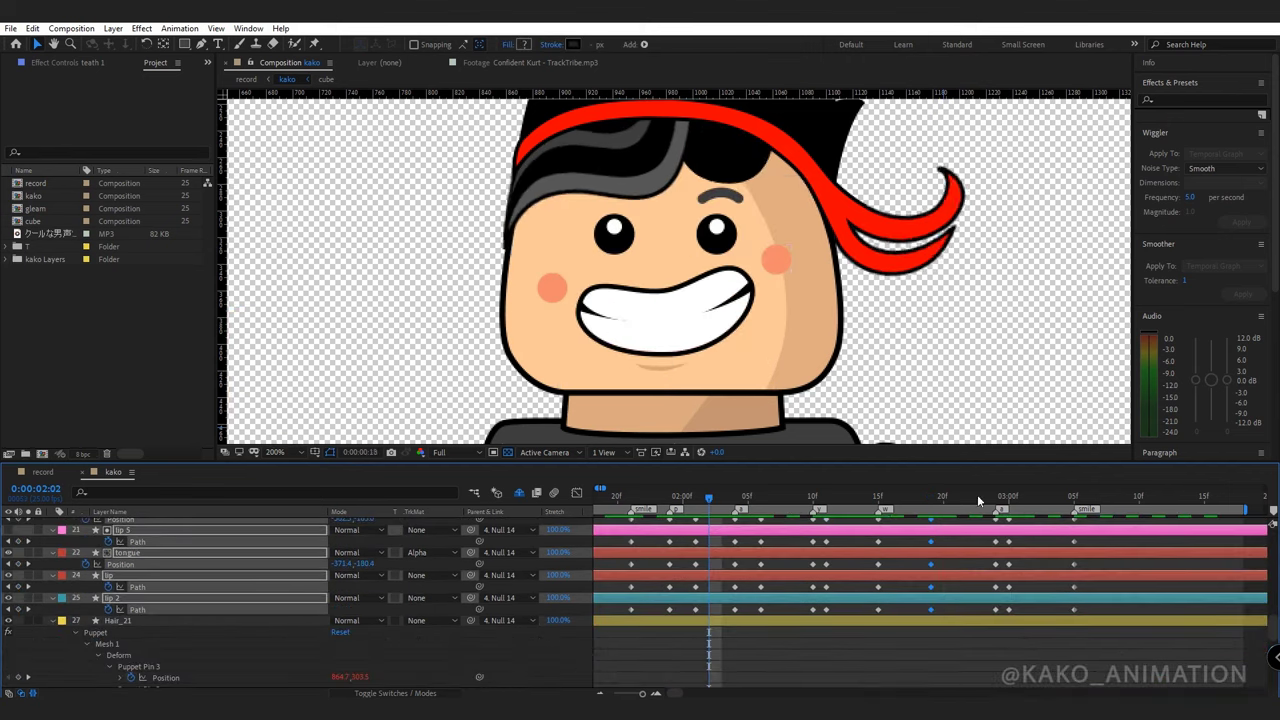
# Play back the mouth animation around the "w" sound to check its timing against the marker.
pyautogui.click(918, 497)
pyautogui.click(892, 497)
pyautogui.moveTo(879, 509); pyautogui.dragTo(892, 509)
pyautogui.moveTo(886, 617)
pyautogui.mouseDown()
pyautogui.moveTo(874, 655)
pyautogui.moveTo(891, 598)
pyautogui.mouseUp()
pyautogui.scroll(-2, 874, 640)
pyautogui.click(854, 497)
pyautogui.press('space')
pyautogui.click(788, 497)
pyautogui.press('space')
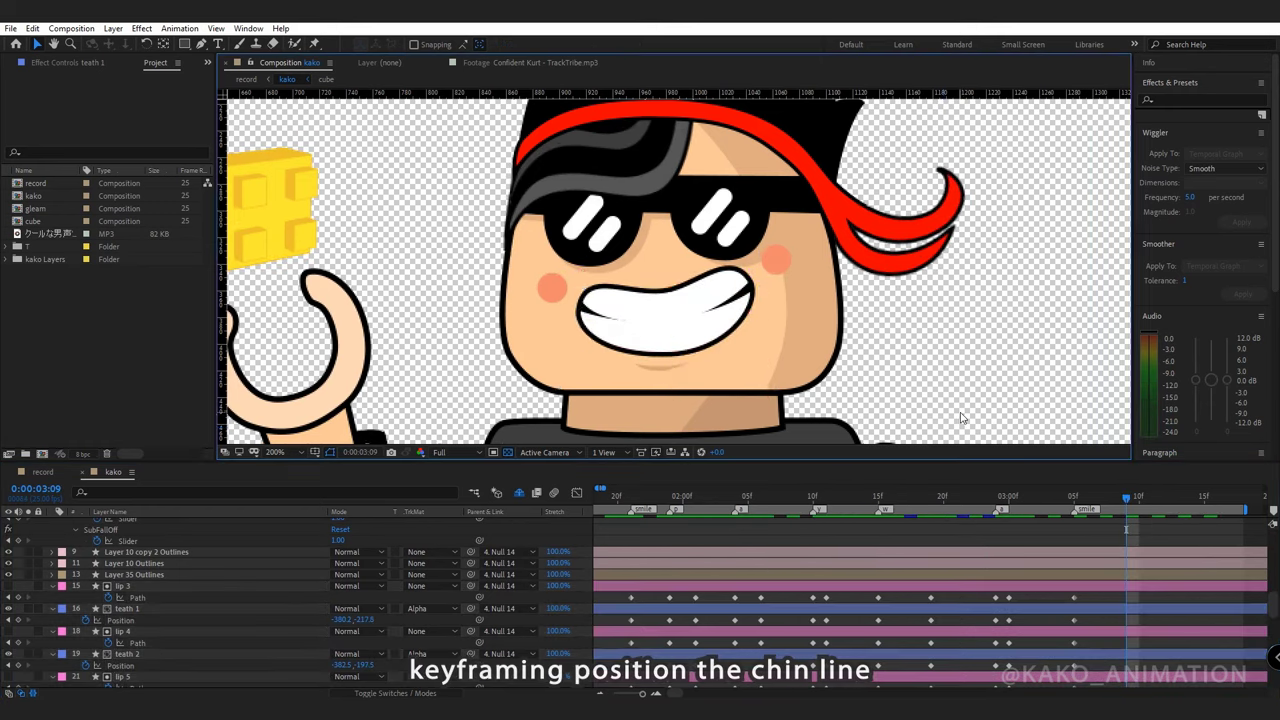
pyautogui.scroll(-1, 963, 417)
pyautogui.press('space')
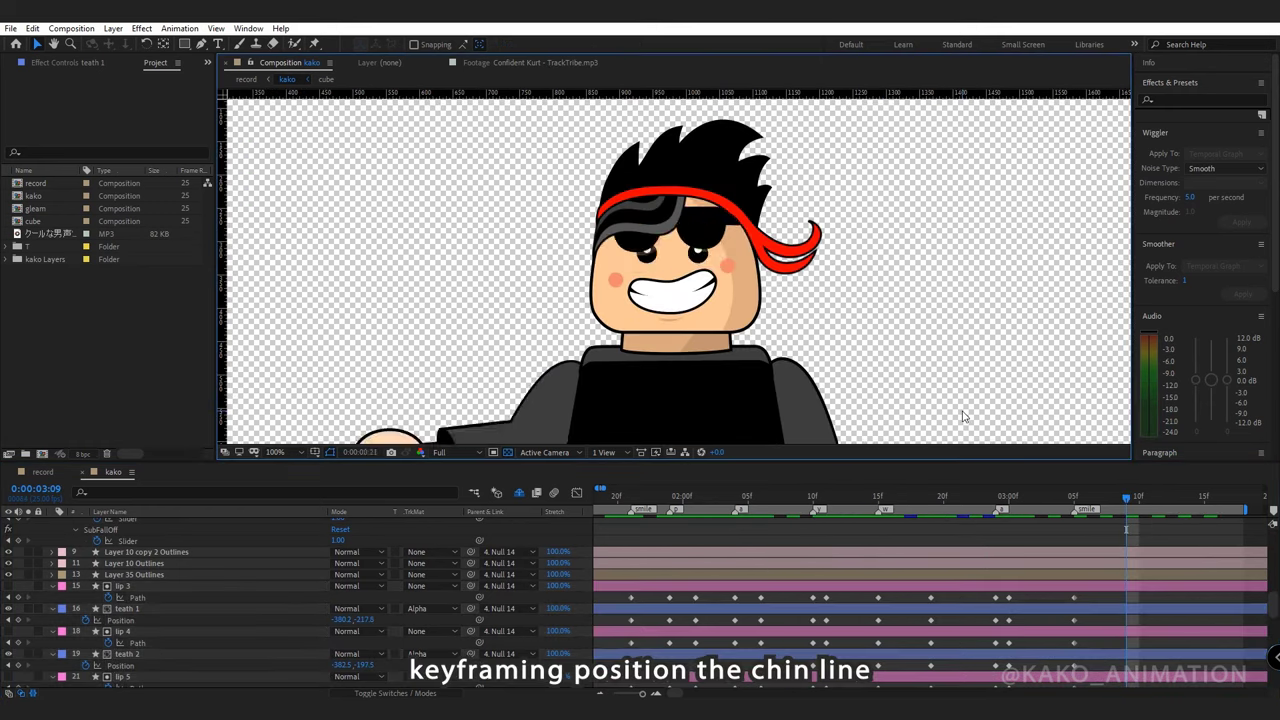
# Keyframe the Position of the chin line, Layer 35 Outlines, at 0:00:01:21, raise it to -383.5, -188.0 at 0:00:01:24 and hold it at 0:00:02:01.
pyautogui.click(631, 497)
pyautogui.click(178, 574)
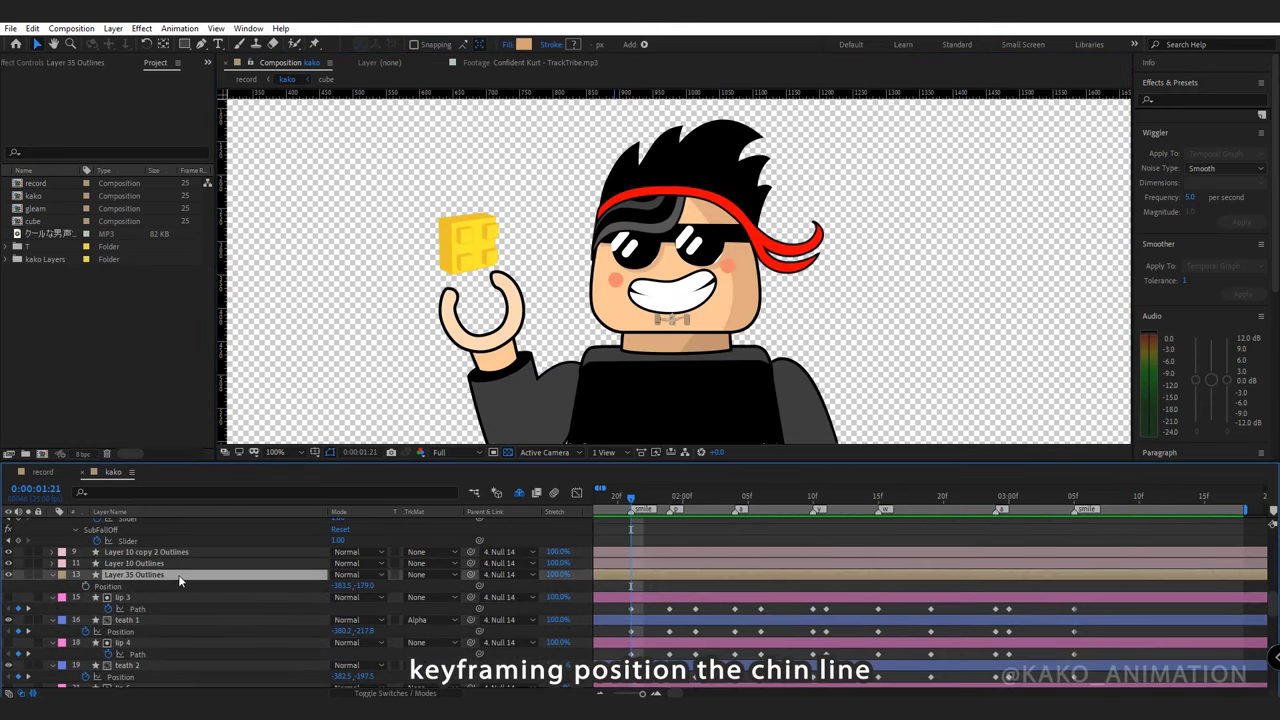
pyautogui.hotkey('alt', 'shift', 'p')
pyautogui.click(671, 498)
pyautogui.press('Up')
pyautogui.press('Up')
pyautogui.press('Up')
pyautogui.press('Up')
pyautogui.press('Up')
pyautogui.press('Up')
pyautogui.press('Up')
pyautogui.press('Up')
pyautogui.press('Up')
pyautogui.click(697, 499)
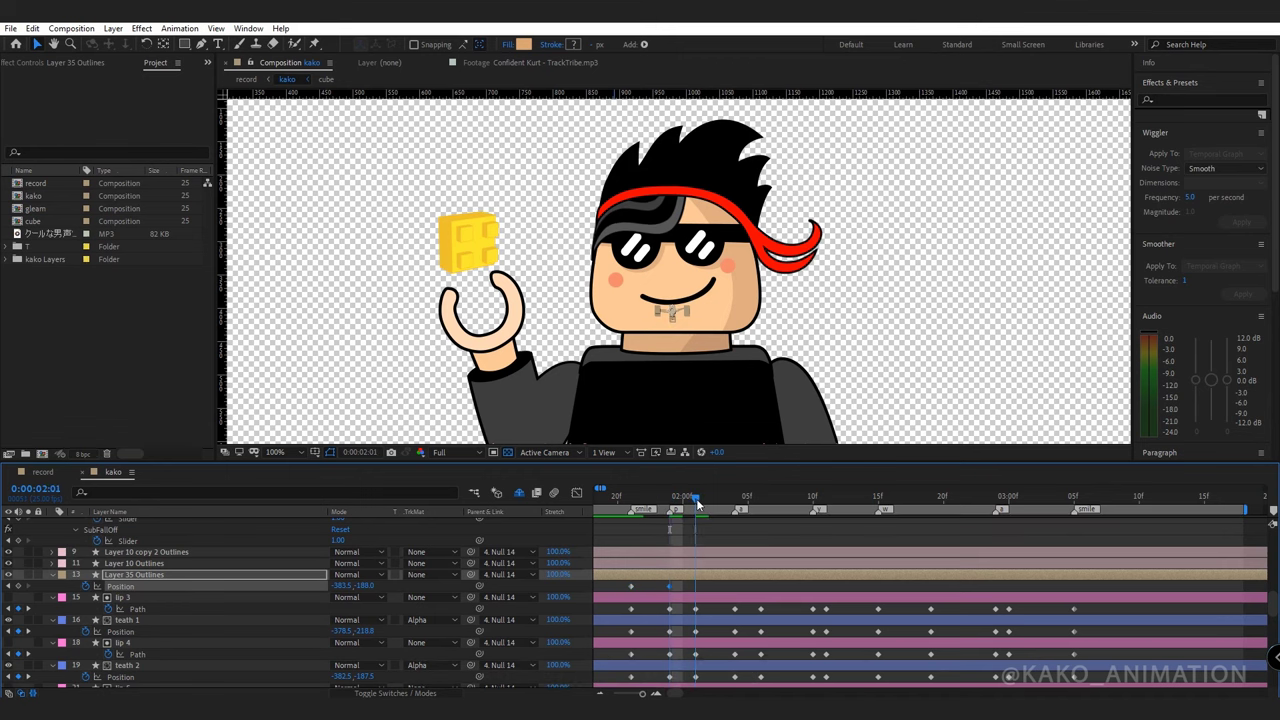
pyautogui.hotkey('alt', 'shift', 'p')
# Lower the chin line for the "a" sound at 0:00:02:04 and hold that Position with a keyframe at 0:00:02:06.
pyautogui.click(736, 508)
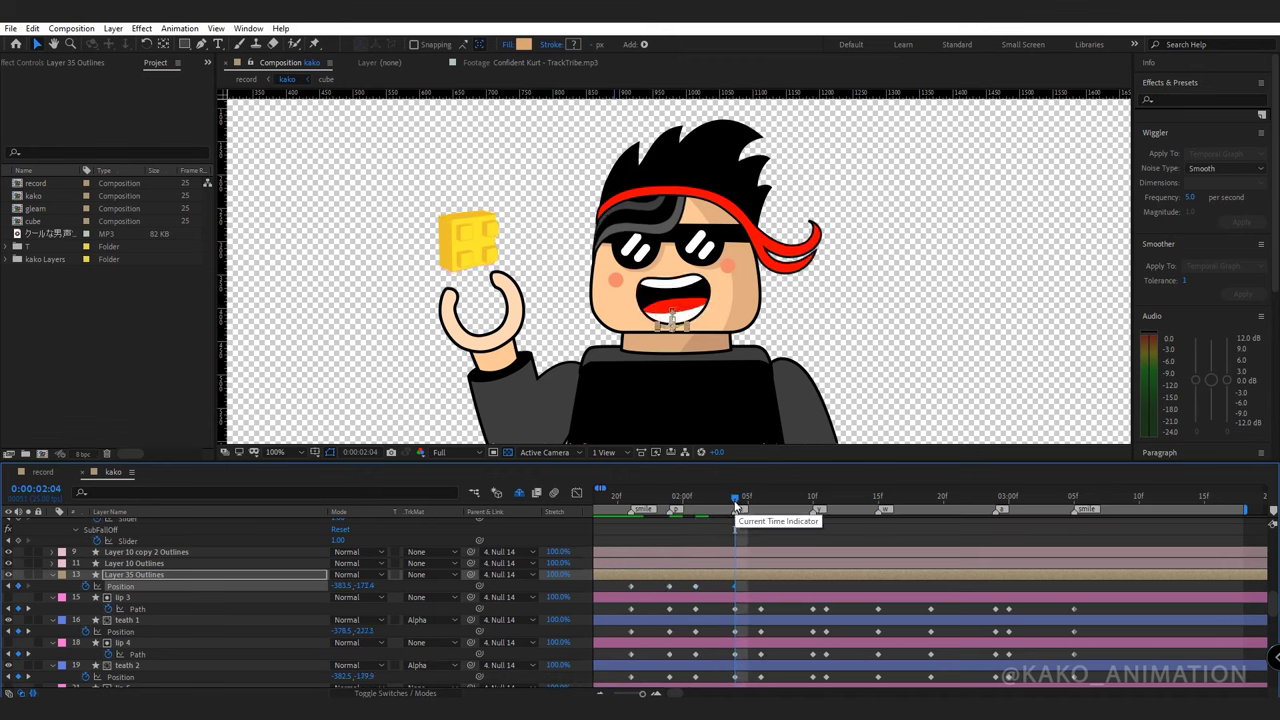
pyautogui.press('Down')
pyautogui.press('Down')
pyautogui.press('Down')
pyautogui.press('Down')
pyautogui.press('Down')
pyautogui.press('Down')
pyautogui.press('Down')
pyautogui.click(763, 498)
pyautogui.hotkey('alt', 'shift', 'p')
# Paste the chin line's neutral Position of -383.5, -179.0 as keyframes at 0:00:02:10 and 0:00:02:11.
pyautogui.click(813, 502)
pyautogui.hotkey('ctrl', 'c')
pyautogui.hotkey('ctrl', 'v')
pyautogui.click(826, 502)
pyautogui.hotkey('ctrl', 'v')
# Raise the chin line for the "w" sound at 0:00:02:15 and hold its Position with a keyframe at 0:00:02:19.
pyautogui.click(880, 504)
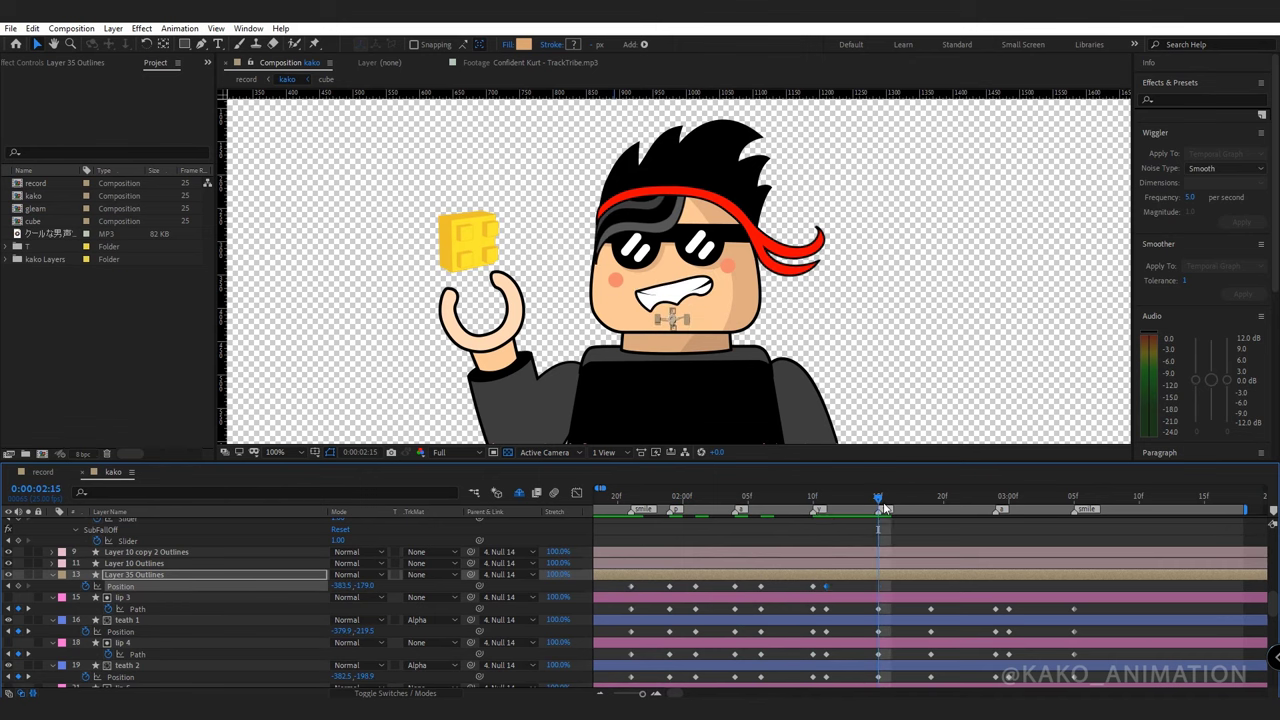
pyautogui.hotkey('shift', 'Up')
pyautogui.moveTo(884, 508); pyautogui.dragTo(930, 506)
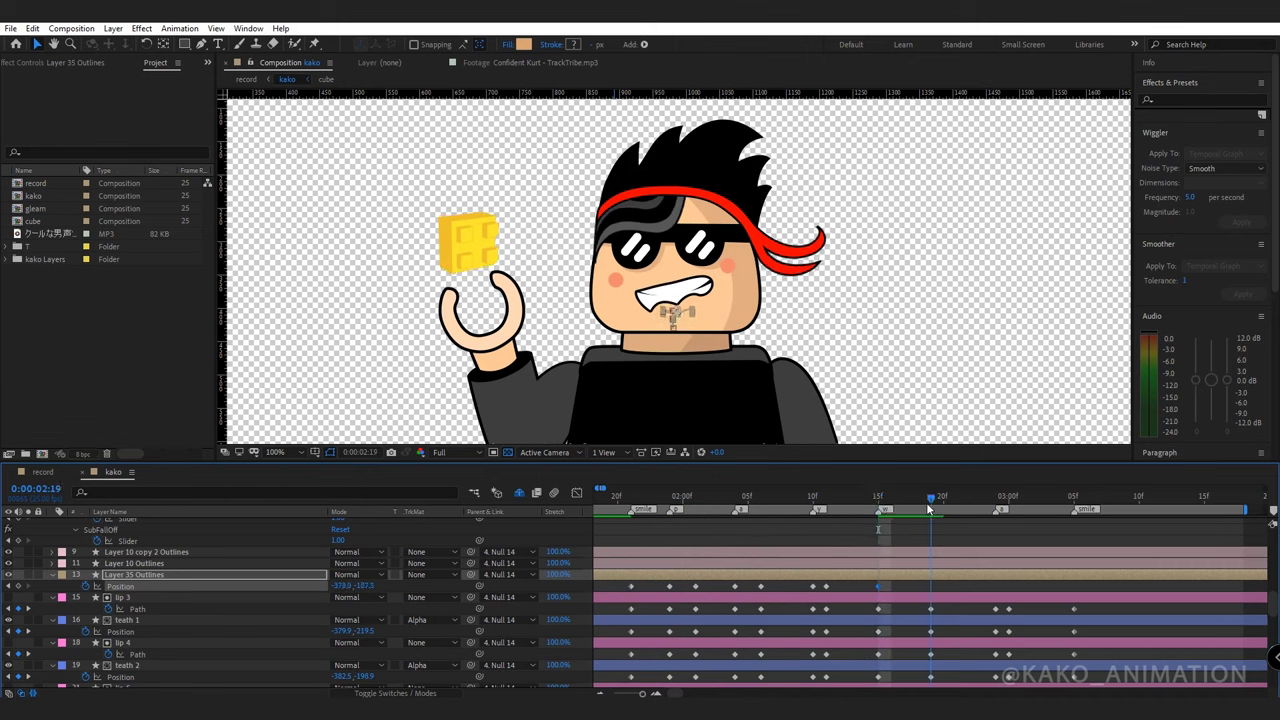
pyautogui.hotkey('shift', 'Up')
# Paste the lowered chin line Position at 0:00:02:24, hold it at 0:00:03:00, and play back the animation.
pyautogui.click(1000, 500)
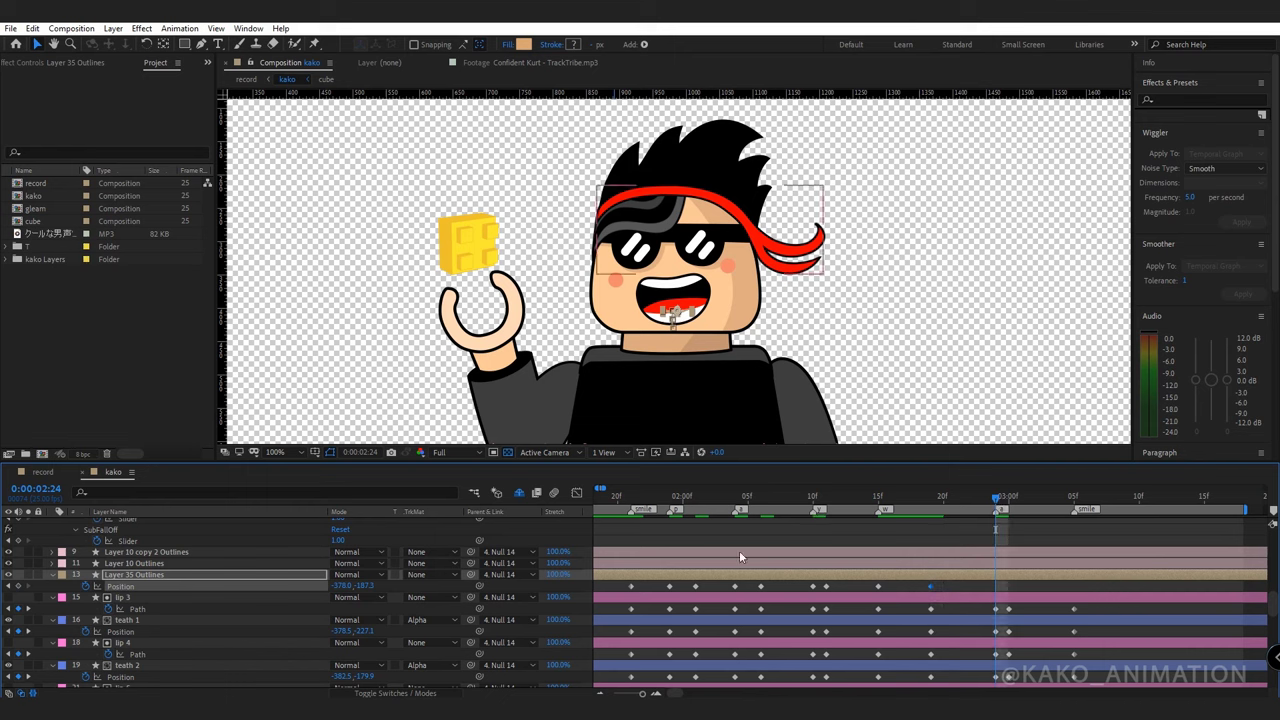
pyautogui.hotkey('ctrl', 'v')
pyautogui.click(1075, 503)
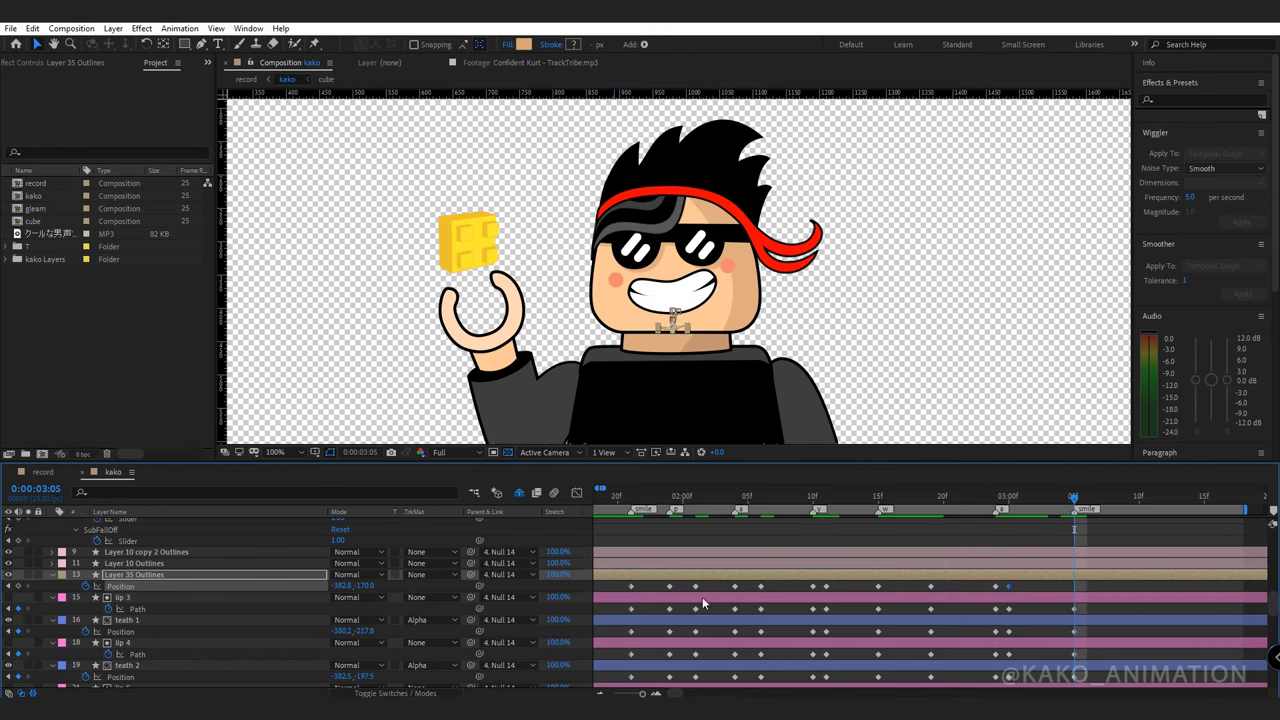
pyautogui.press('space')
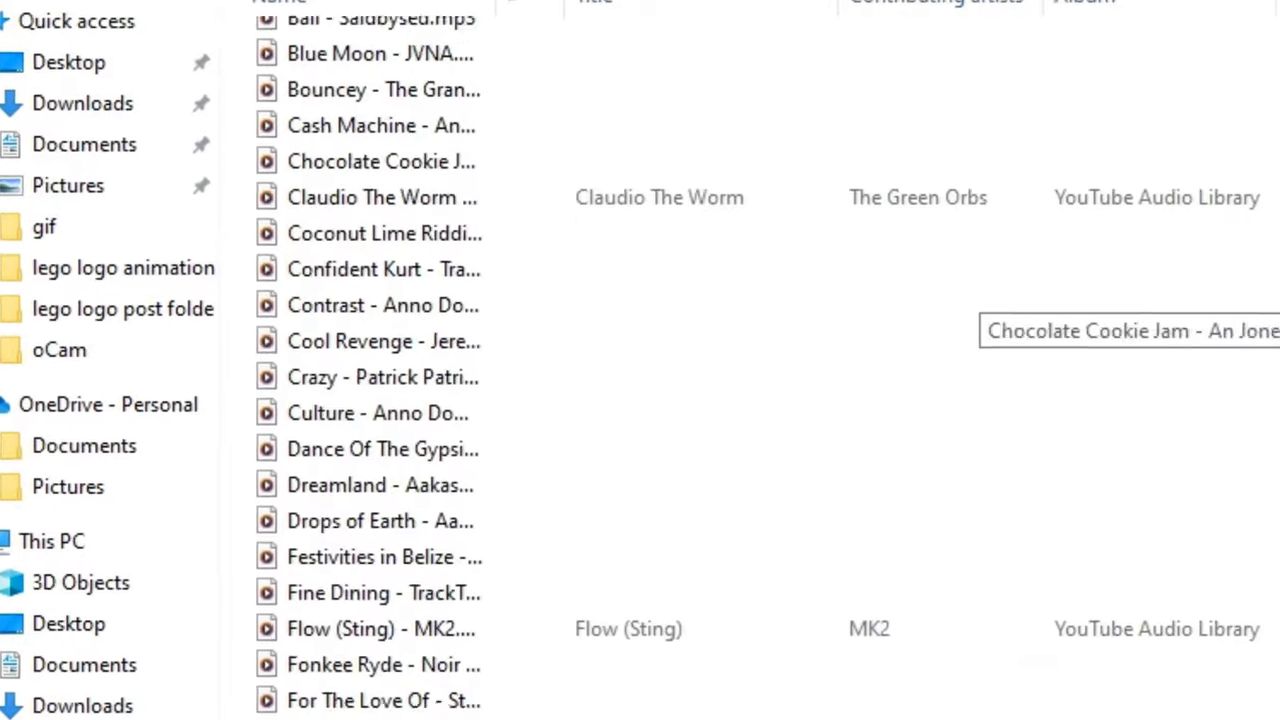
# Browse the music files in File Explorer and listen to Confident Kurt - TrackTribe in Media Player.
pyautogui.scroll(-7, 900, 320)
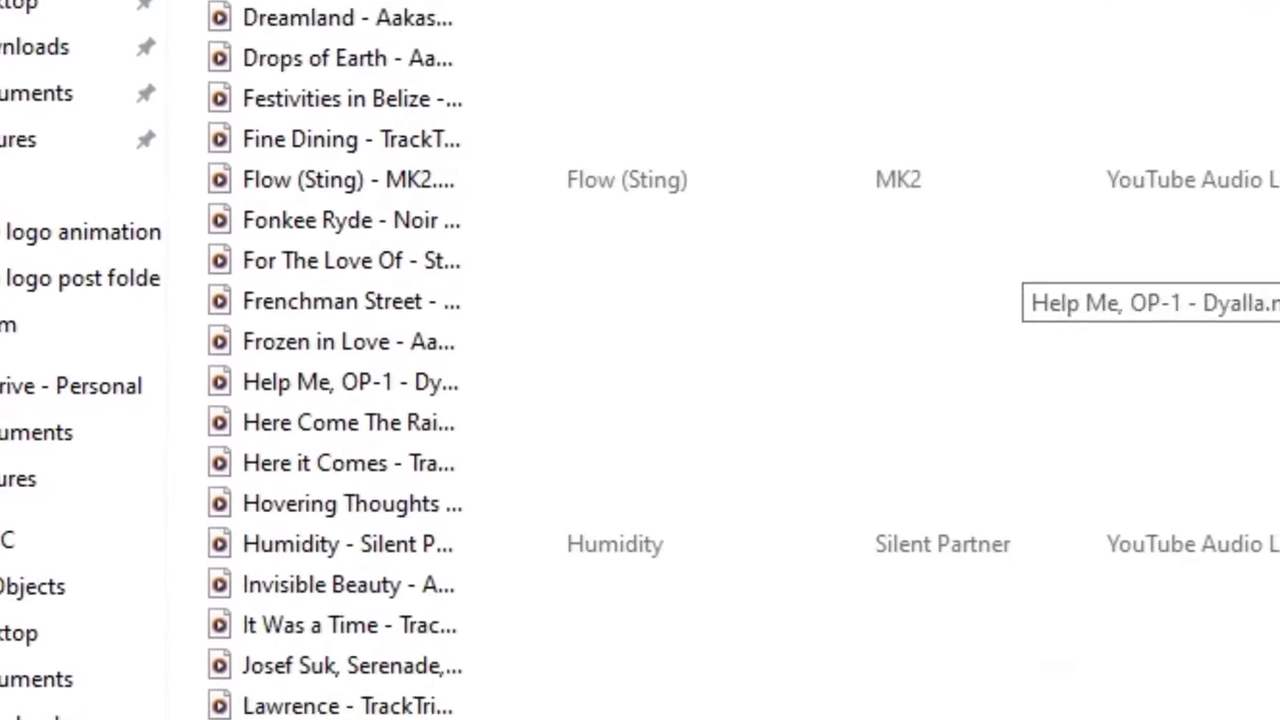
pyautogui.scroll(-10, 1000, 280)
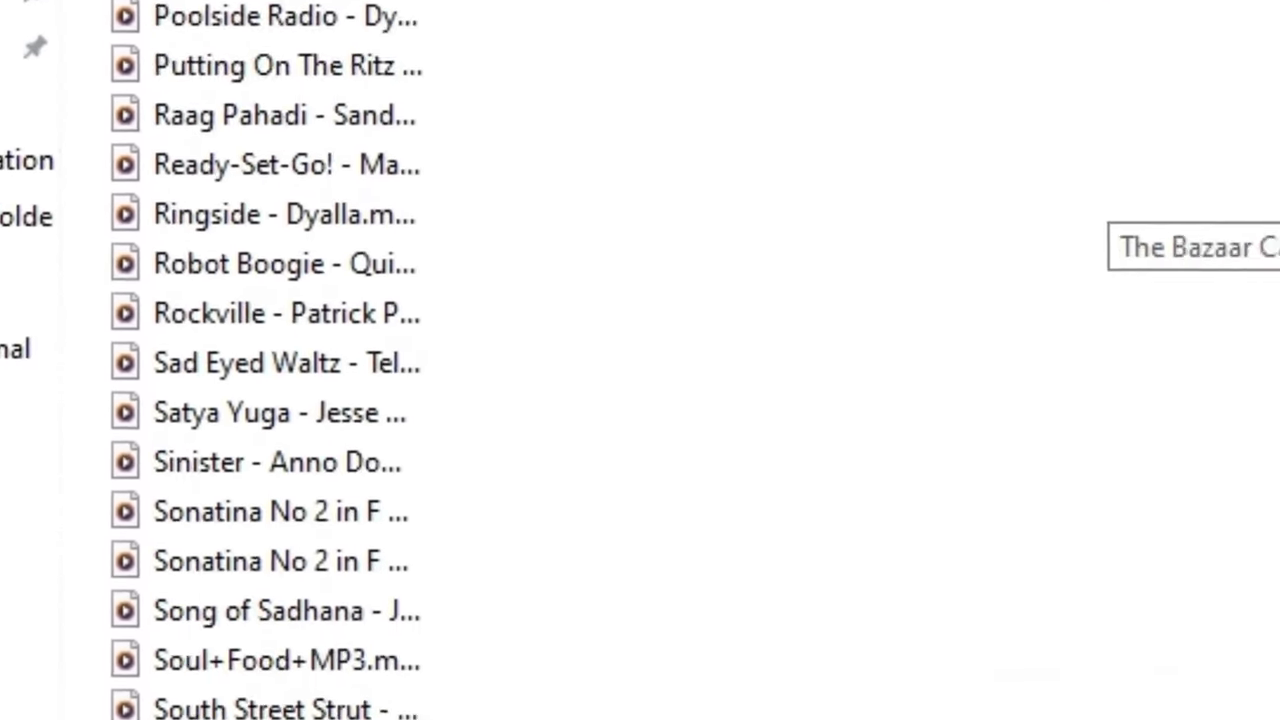
pyautogui.scroll(-2, 1130, 220)
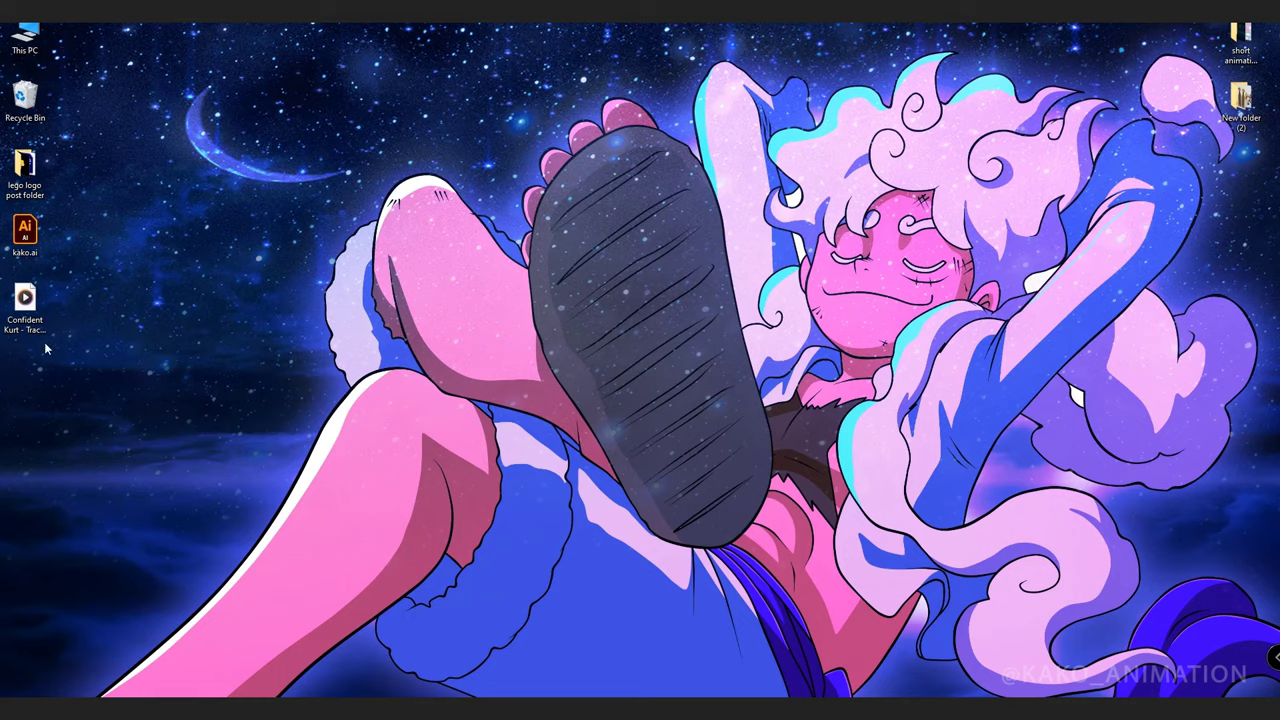
pyautogui.doubleClick(25, 305)
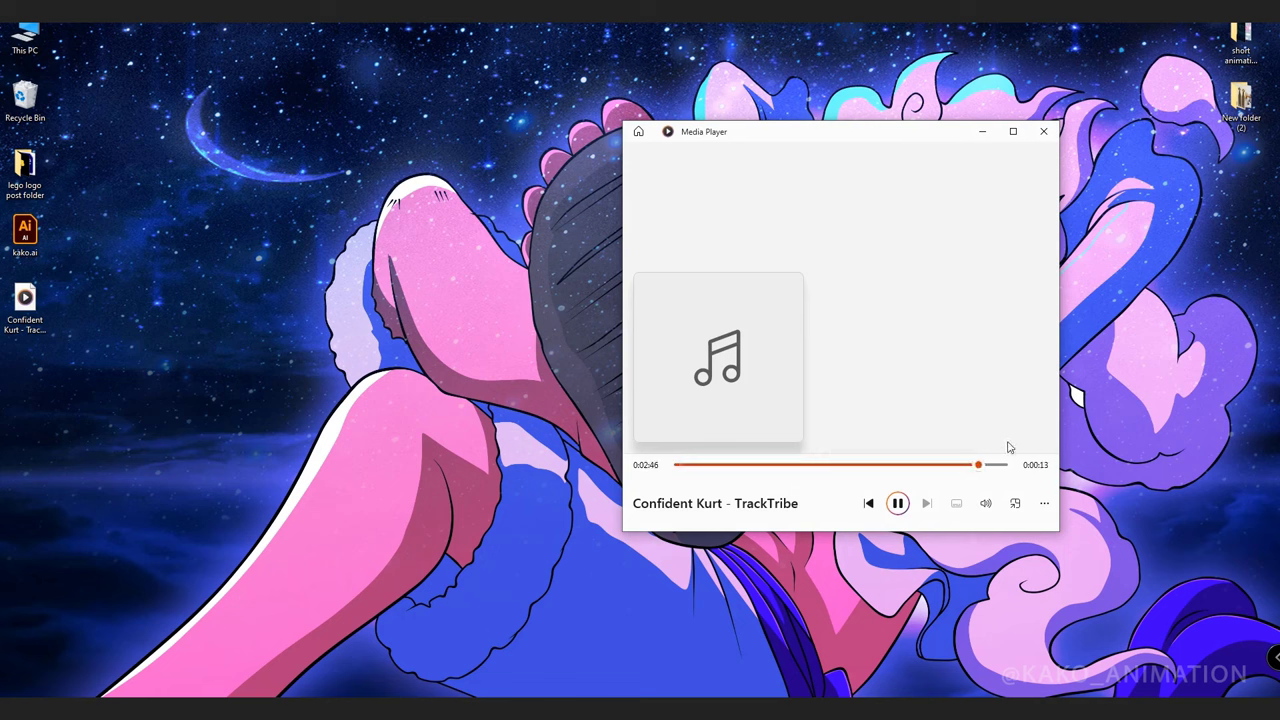
pyautogui.click(1043, 131)
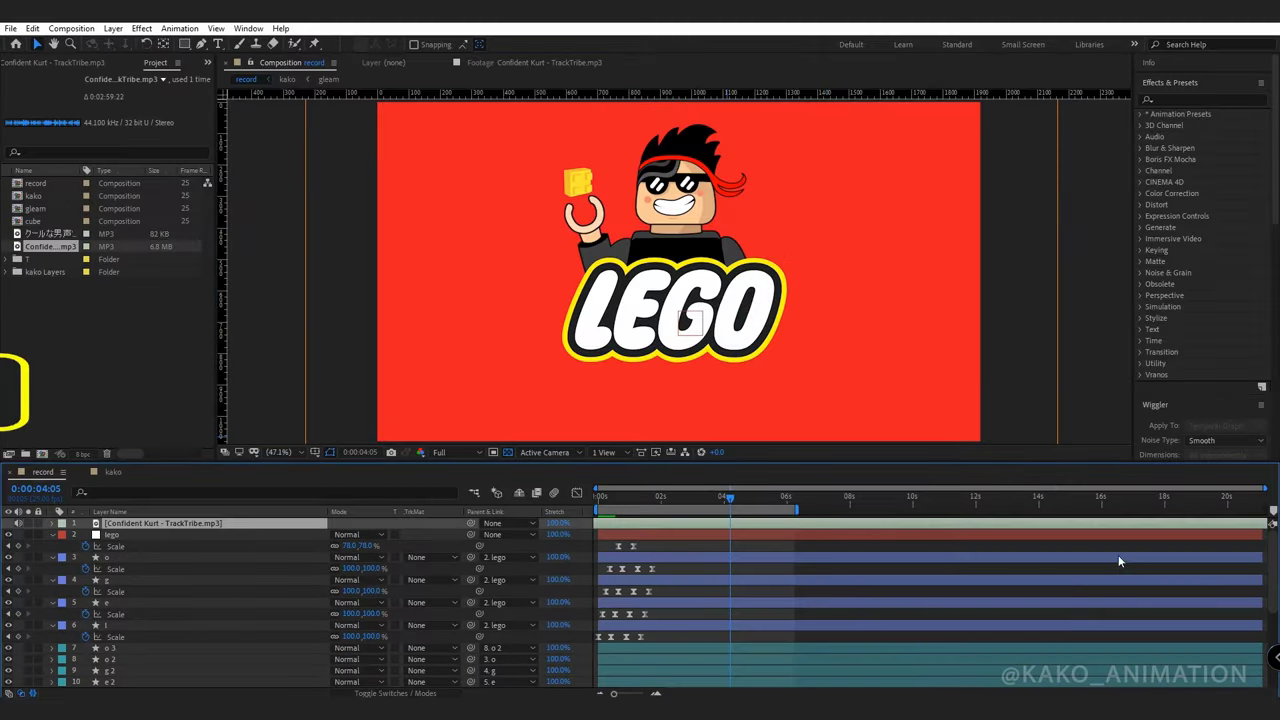
# Trim the end of the Confident Kurt - TrackTribe layer in the record composition to about 5.7 seconds and play it from the start.
pyautogui.hotkey('alt', ']')
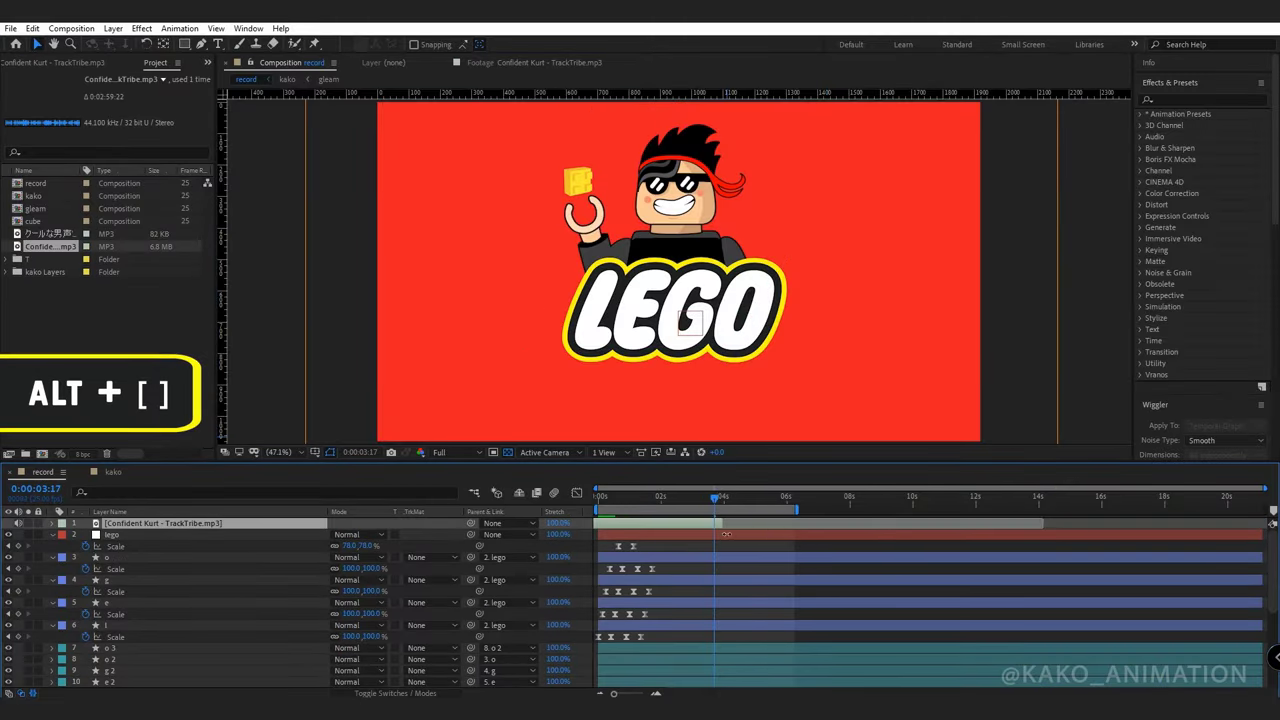
pyautogui.moveTo(727, 534); pyautogui.dragTo(786, 534)
pyautogui.scroll(5, 786, 540)
pyautogui.scroll(-1, 1026, 578)
pyautogui.moveTo(1050, 498); pyautogui.dragTo(1120, 524)
pyautogui.hotkey('alt', ']')
pyautogui.click(600, 498)
pyautogui.press('space')
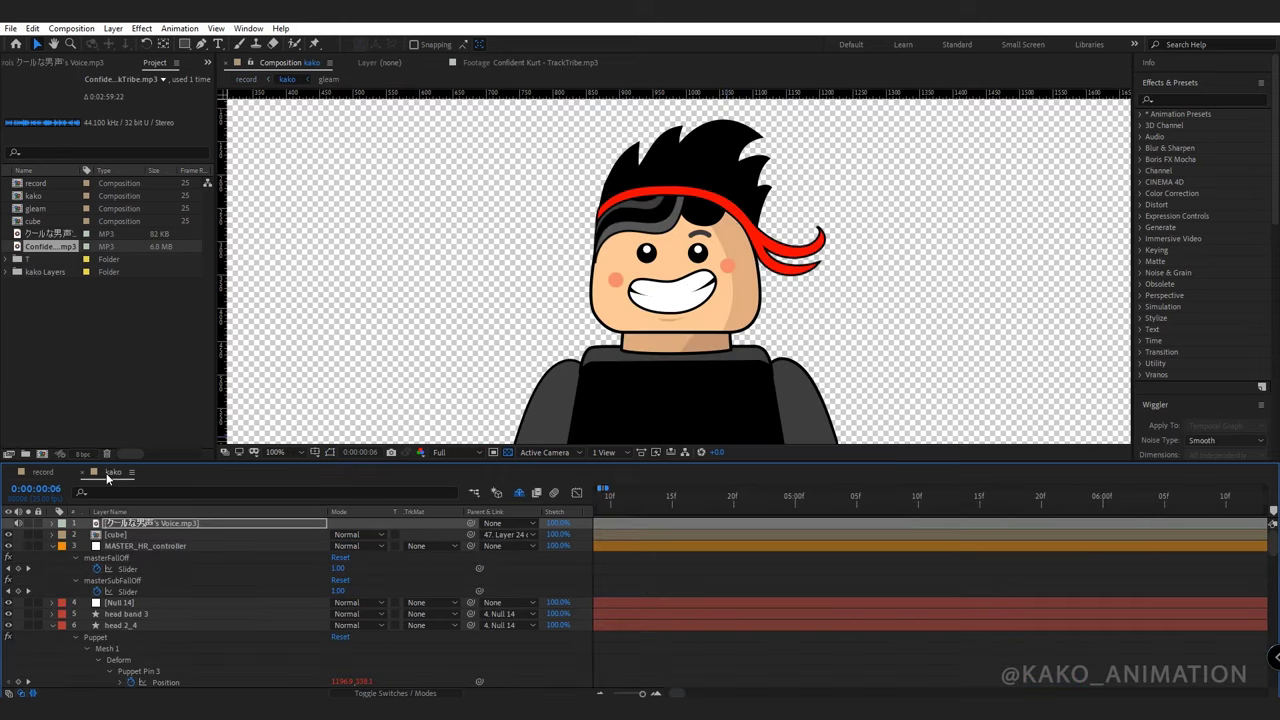
# Set the voice layer's Audio Levels to +6.00 dB in the kako composition and play back the record composition.
pyautogui.click(53, 523)
pyautogui.click(64, 536)
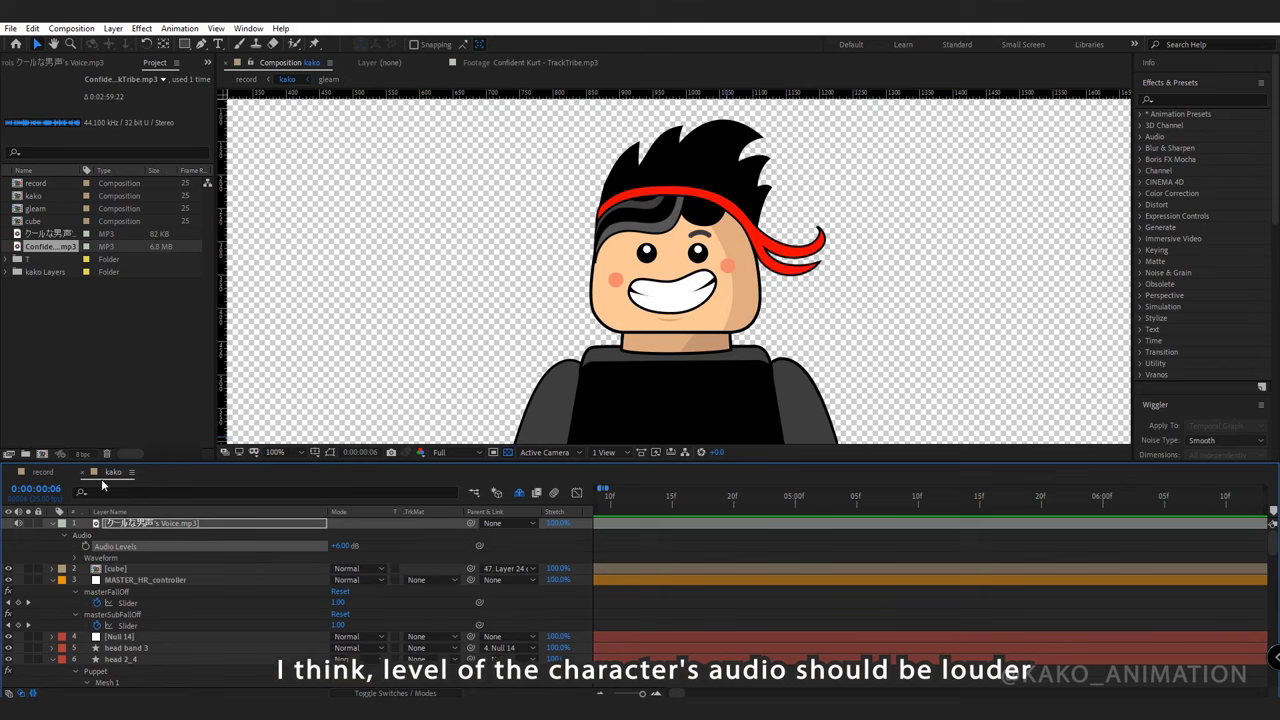
pyautogui.click(44, 471)
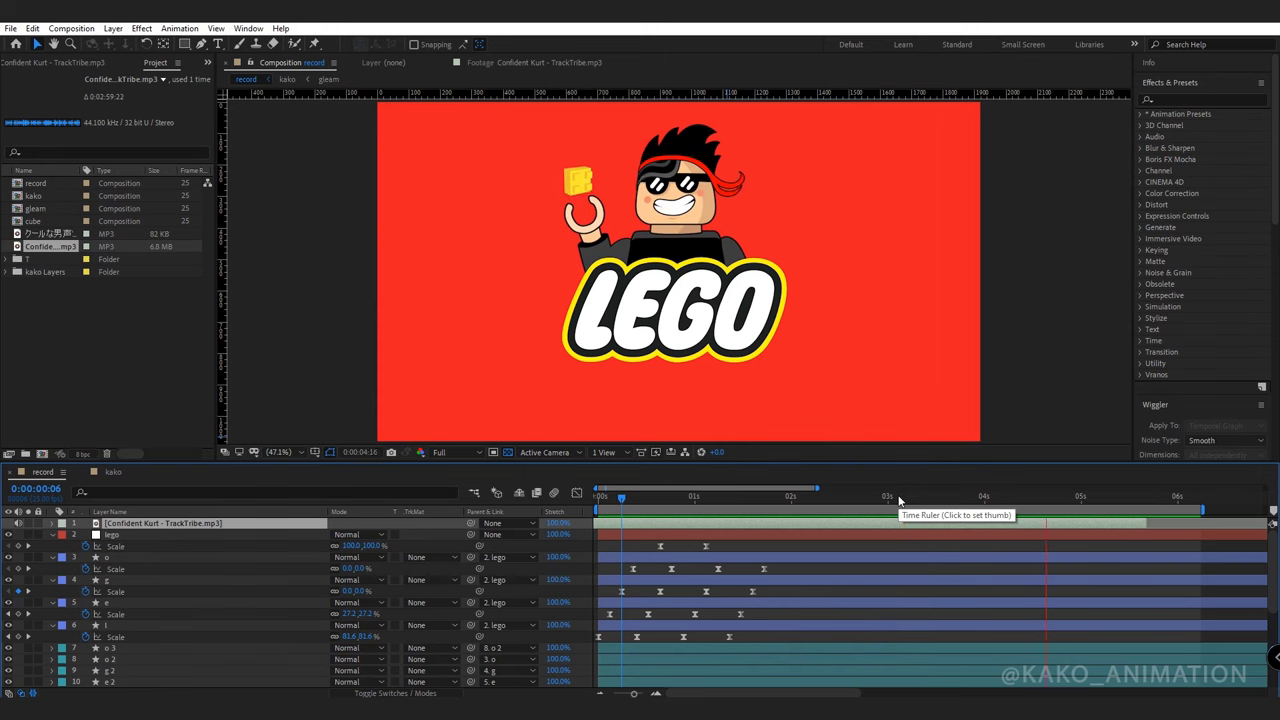
pyautogui.press('space')
# Keyframe the kako layer's Position at 0:00:03:10 in the record composition and separate its dimensions.
pyautogui.scroll(-5, 1267, 577)
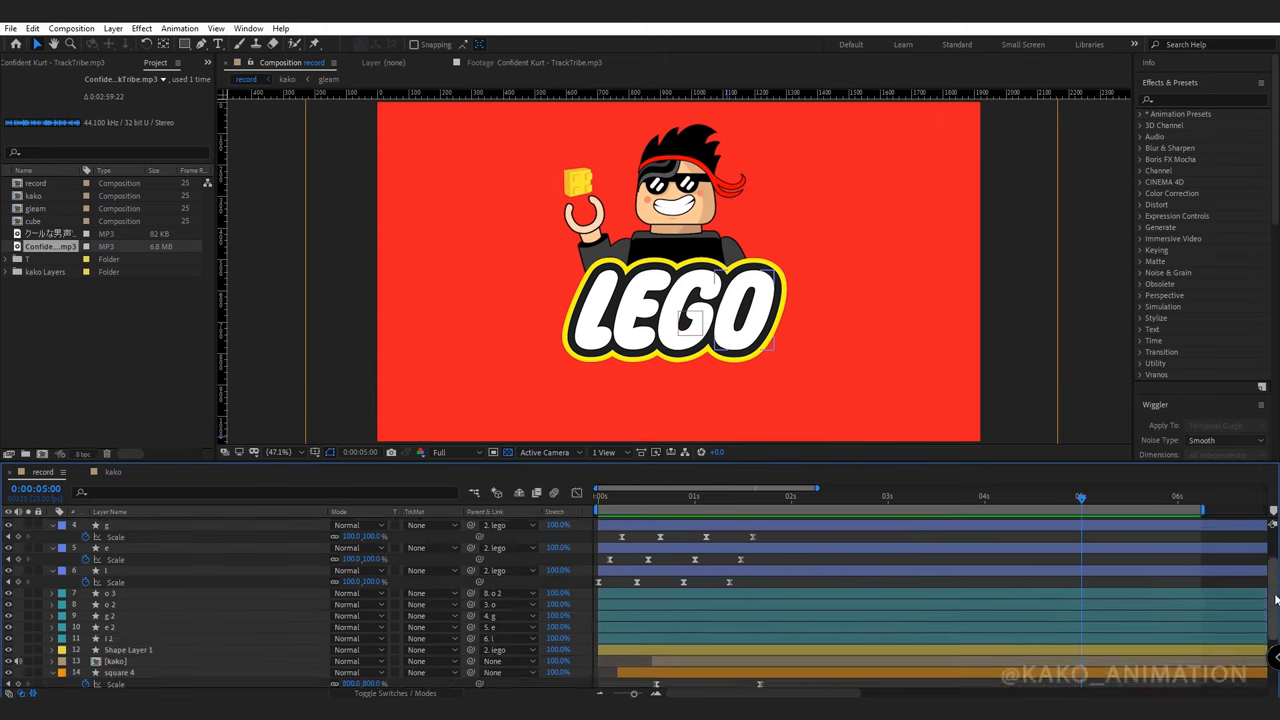
pyautogui.click(133, 568)
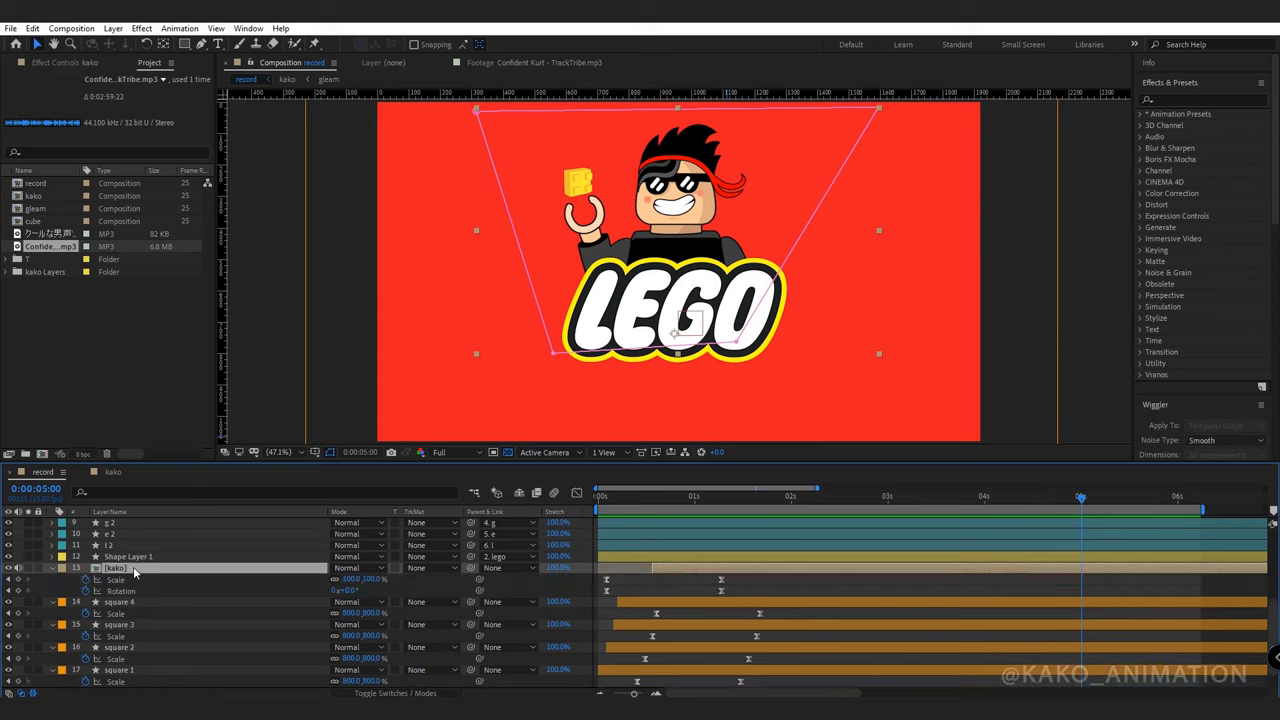
pyautogui.press('u')
pyautogui.press('j')
pyautogui.press('space')
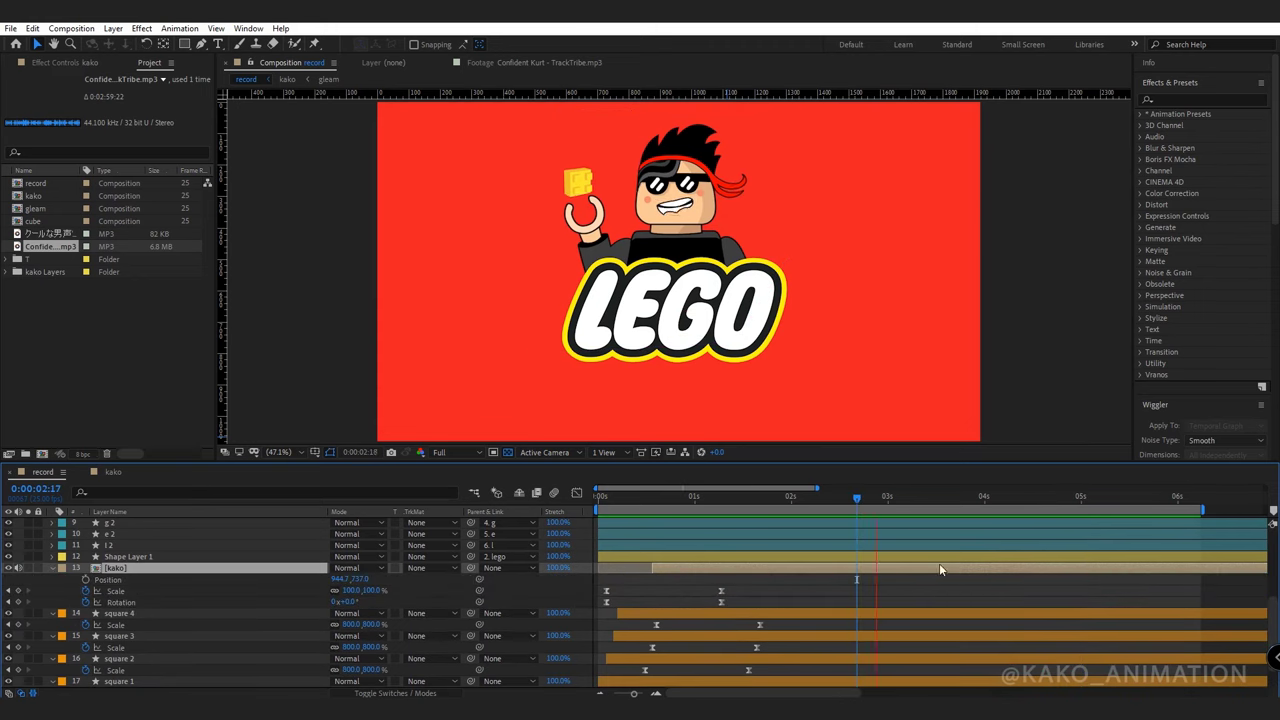
pyautogui.press('space')
pyautogui.click(925, 500)
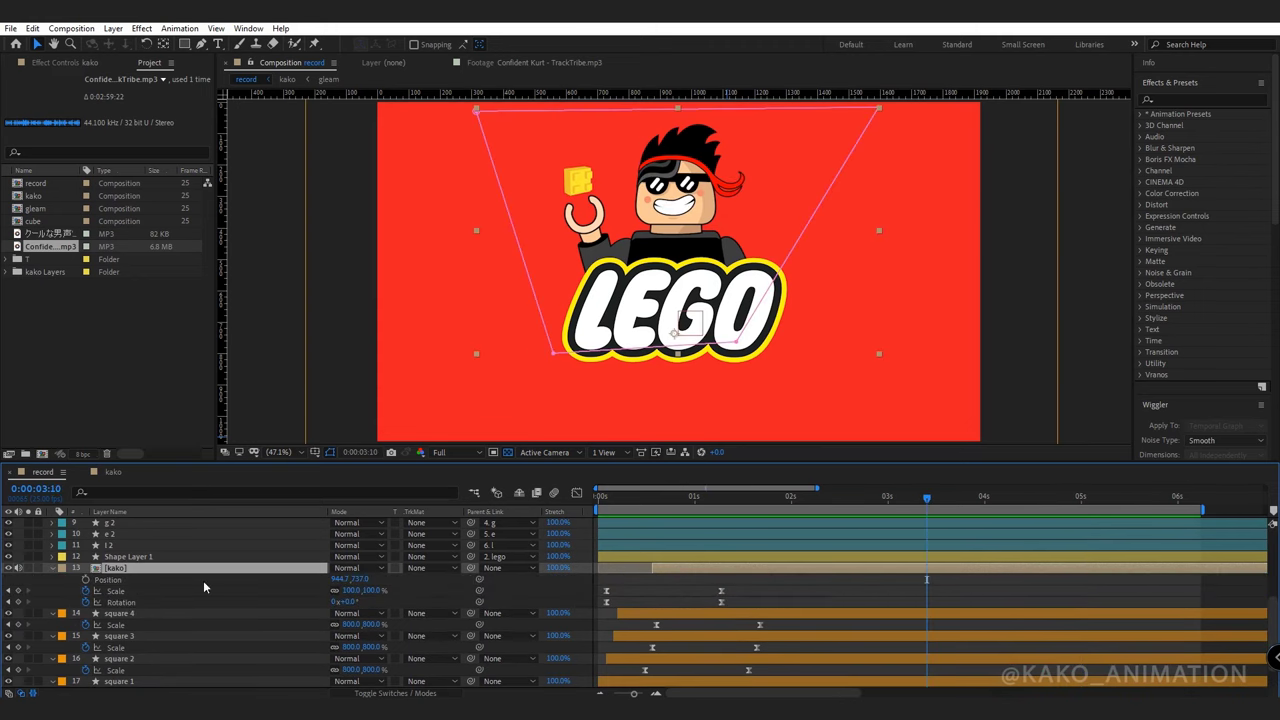
pyautogui.rightClick(110, 579)
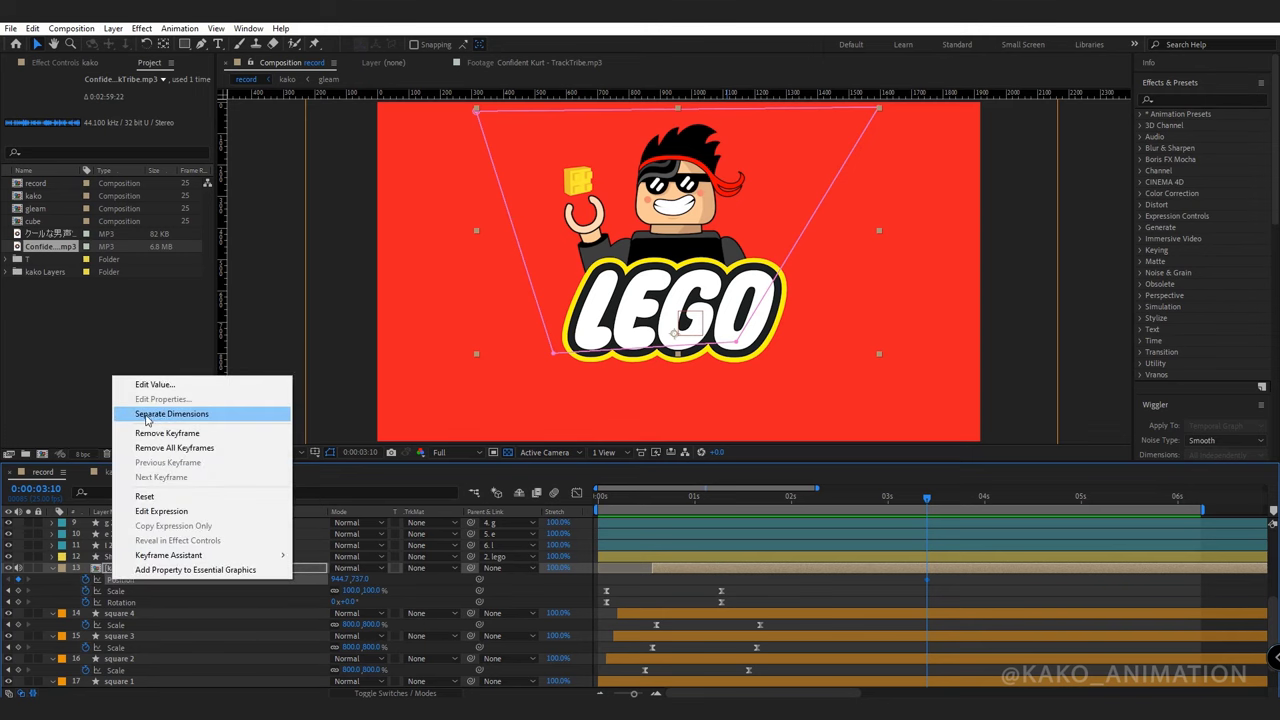
pyautogui.click(158, 414)
# Move the kako layer down to X 955.3, Y 1353.7 at 0:00:03:23 and apply Easy Ease to its Position keyframes.
pyautogui.press('space')
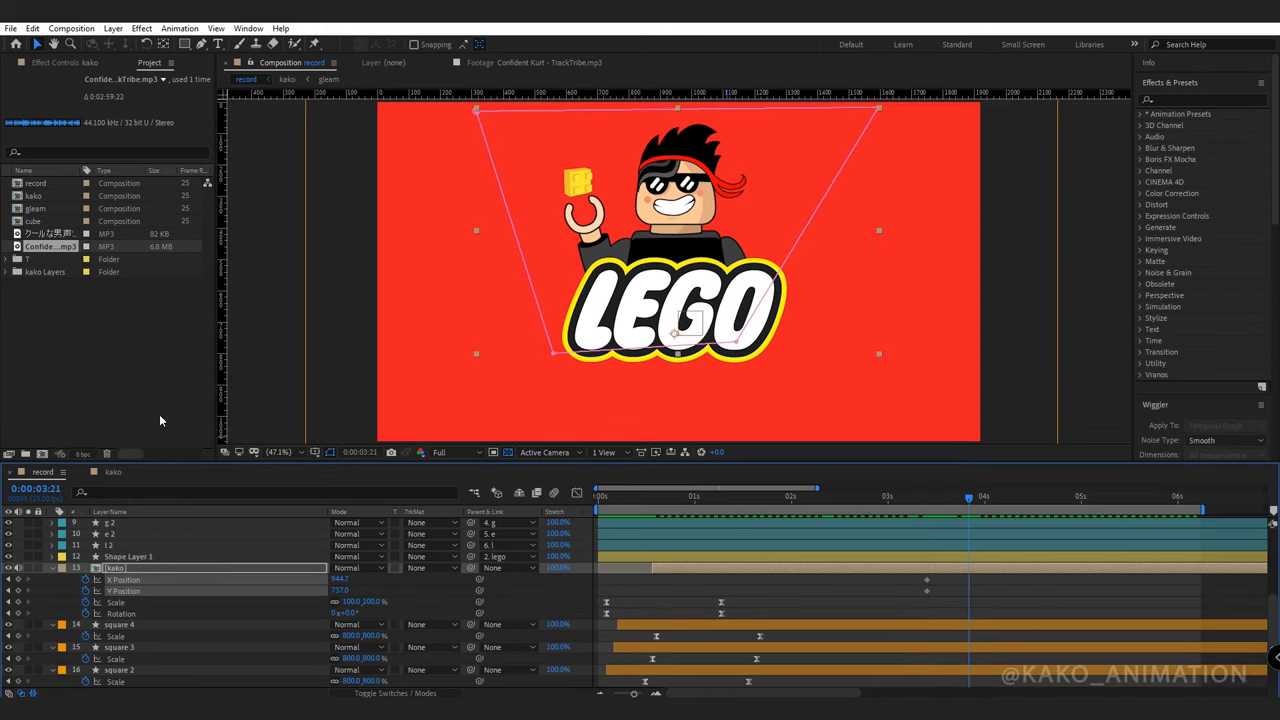
pyautogui.moveTo(687, 235); pyautogui.dragTo(690, 429)
pyautogui.moveTo(992, 575); pyautogui.dragTo(882, 612)
pyautogui.press('F9')
pyautogui.click(776, 602)
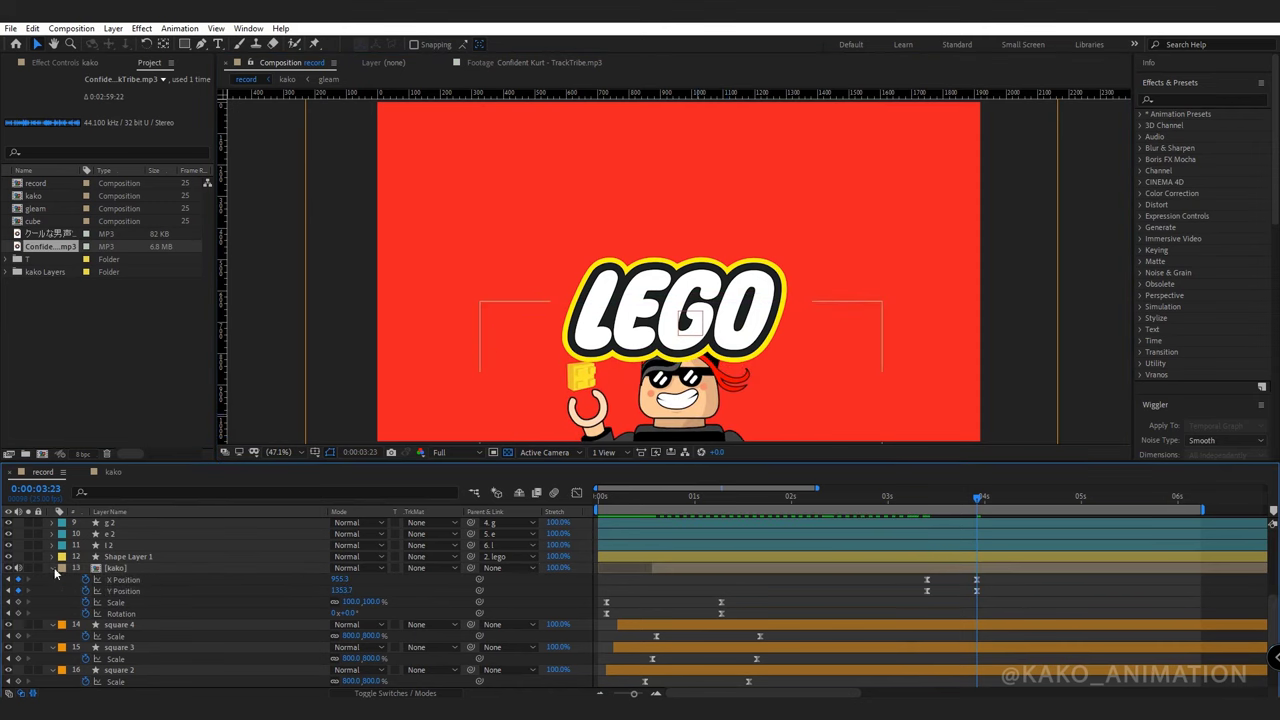
# Keyframe the Mask Path of the kako layer's Mask 1 at 0:00:03:10.
pyautogui.click(53, 568)
pyautogui.click(53, 568)
pyautogui.click(64, 581)
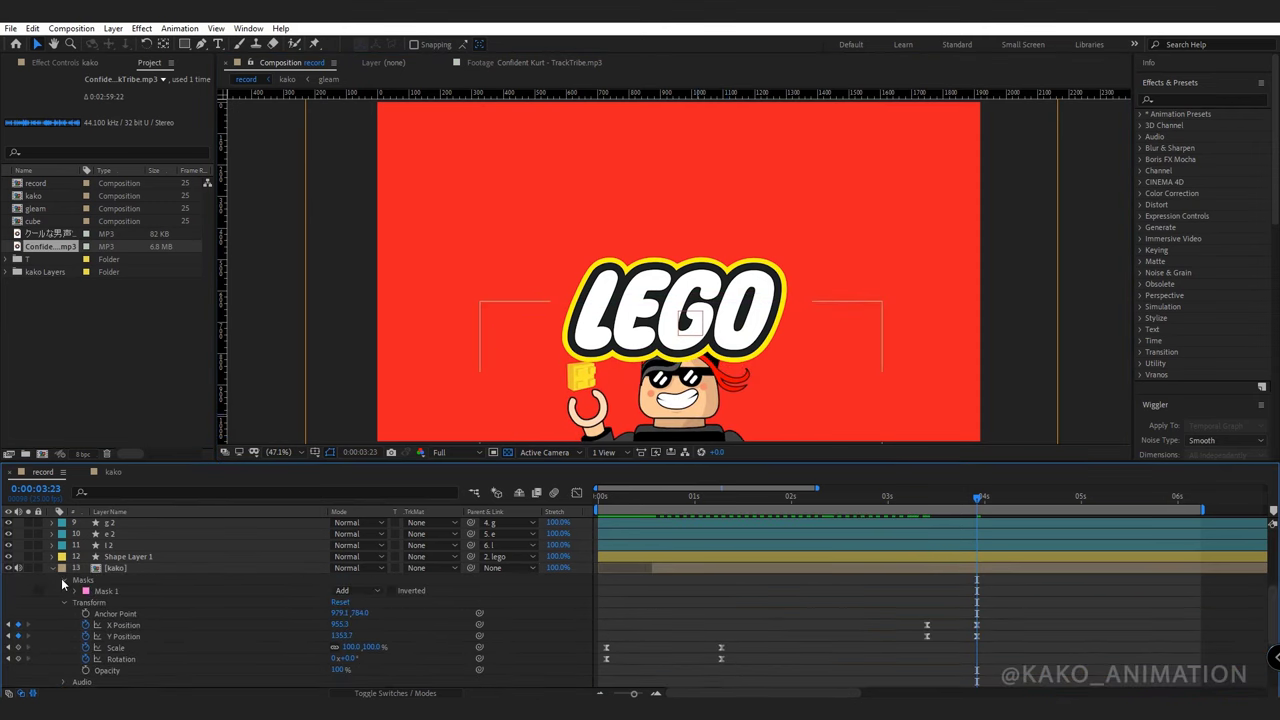
pyautogui.click(76, 591)
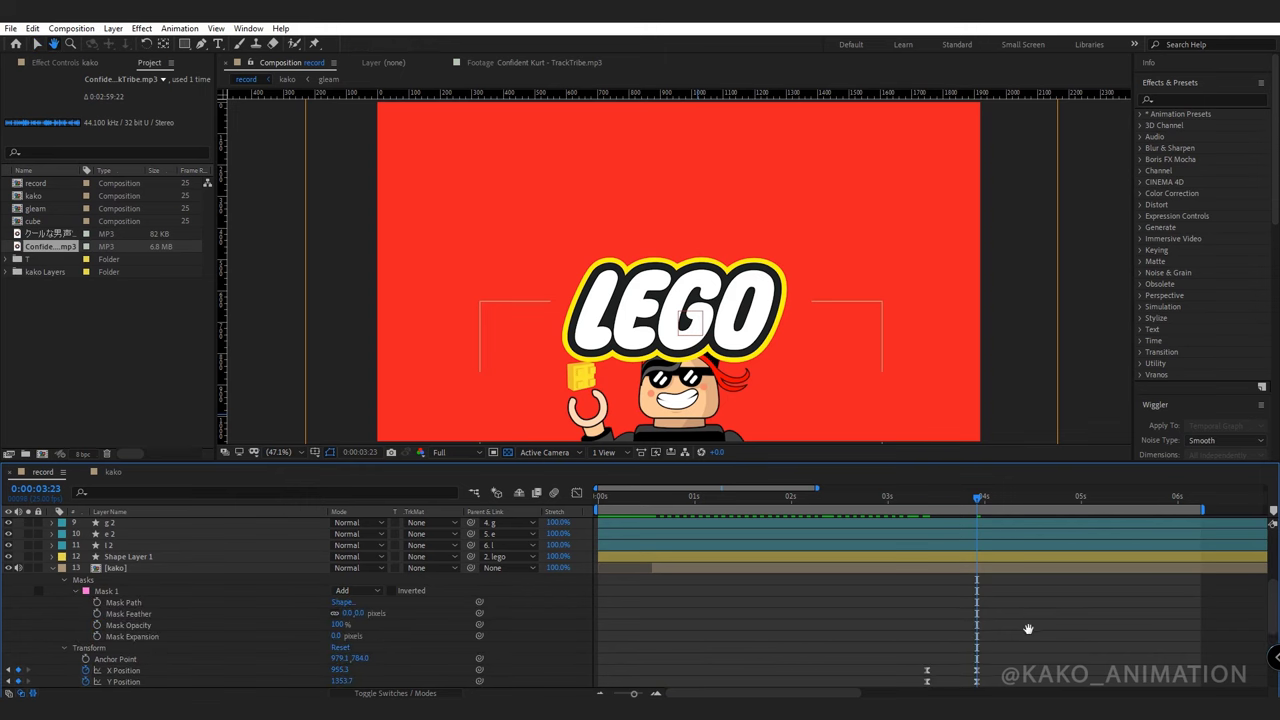
pyautogui.scroll(-1, 78, 592)
pyautogui.press('j')
pyautogui.click(98, 572)
# Reshape Mask 1 at 0:00:03:23 by moving its points up behind the LEGO logo to hide the lowered character, and preview the exit.
pyautogui.moveTo(949, 506); pyautogui.dragTo(978, 508)
pyautogui.moveTo(765, 321); pyautogui.dragTo(745, 161)
pyautogui.press('v')
pyautogui.moveTo(792, 368); pyautogui.dragTo(468, 420)
pyautogui.moveTo(720, 376); pyautogui.dragTo(739, 174)
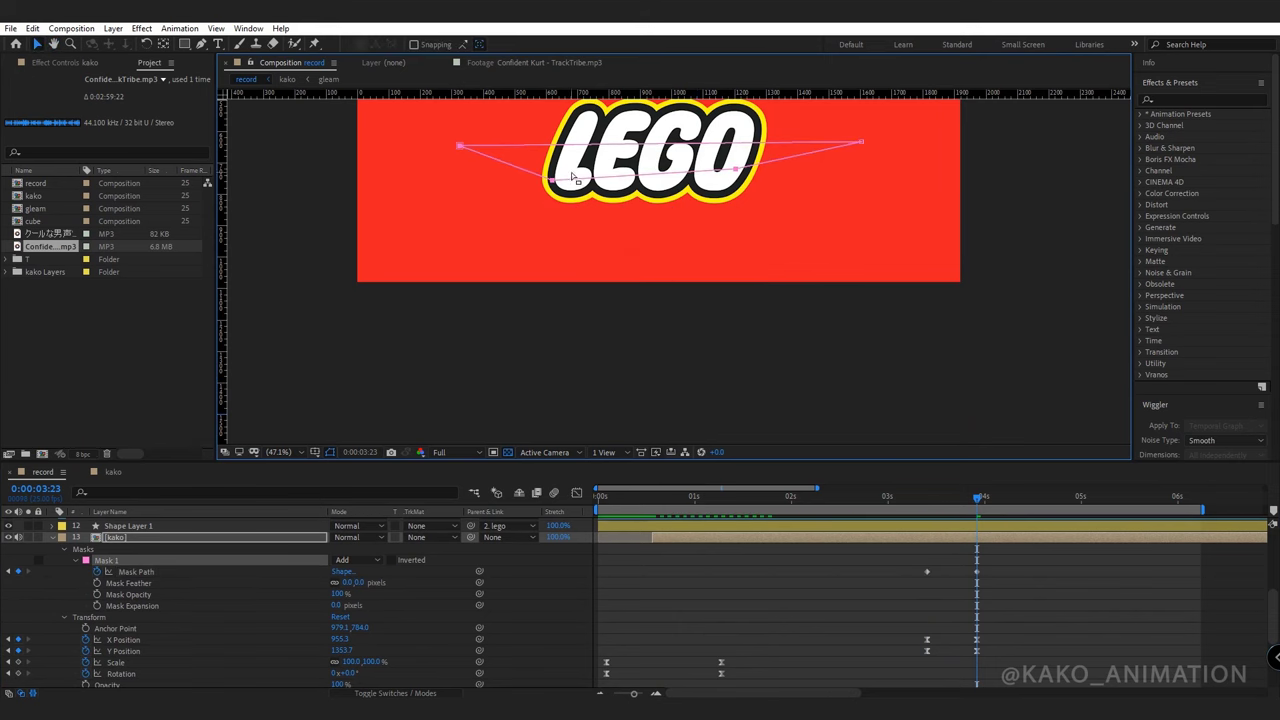
pyautogui.moveTo(660, 264); pyautogui.dragTo(655, 444)
pyautogui.moveTo(856, 322); pyautogui.dragTo(757, 312)
pyautogui.moveTo(408, 295)
pyautogui.mouseDown()
pyautogui.moveTo(467, 355)
pyautogui.moveTo(556, 323)
pyautogui.moveTo(557, 343)
pyautogui.mouseUp()
pyautogui.moveTo(798, 305)
pyautogui.mouseDown()
pyautogui.moveTo(536, 348)
pyautogui.moveTo(550, 361)
pyautogui.mouseUp()
pyautogui.moveTo(977, 497); pyautogui.dragTo(860, 498)
pyautogui.press('space')
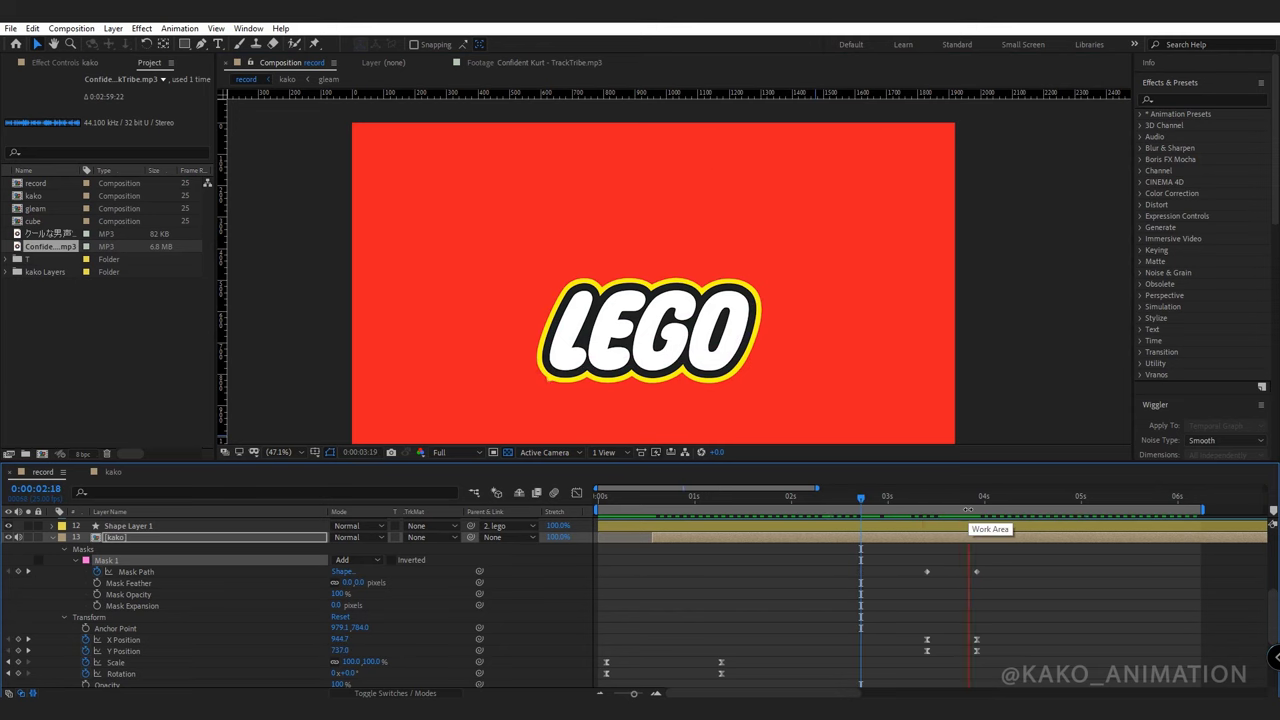
# Lengthen the ease handles of the kako layer's two Y Position keyframes in the Graph Editor to reshape the exit curve.
pyautogui.press('space')
pyautogui.click(115, 652)
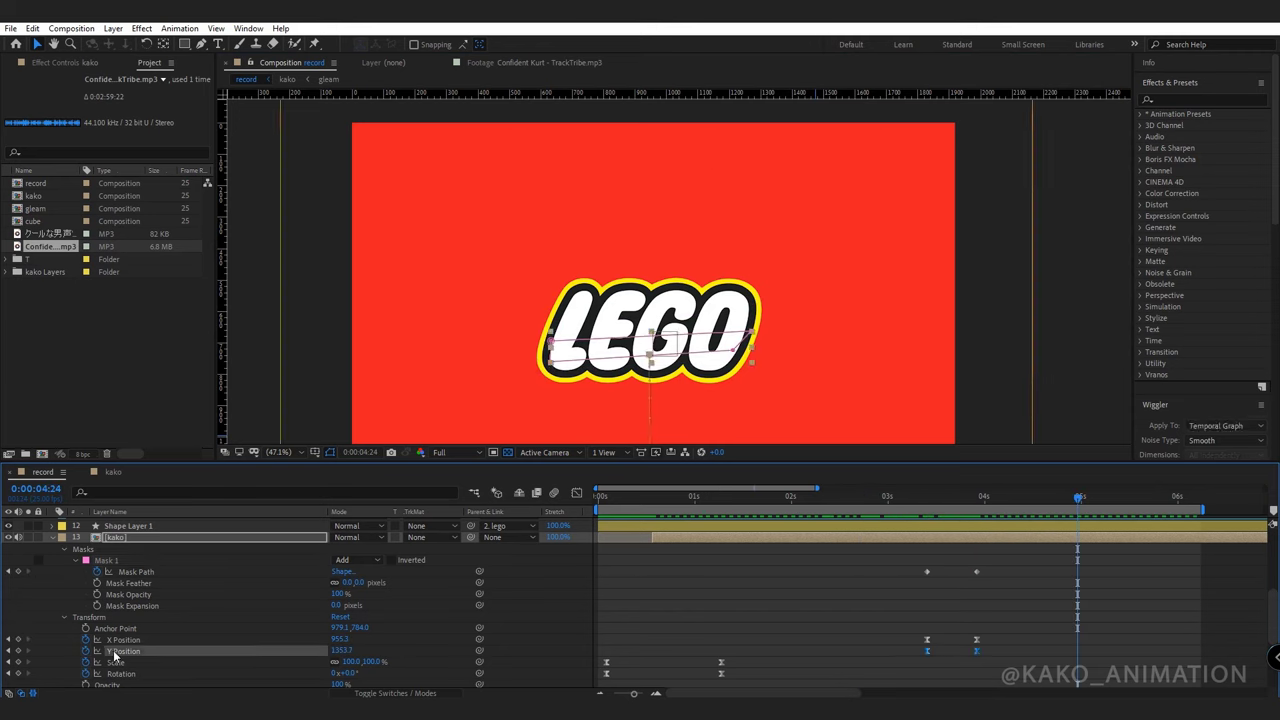
pyautogui.click(576, 493)
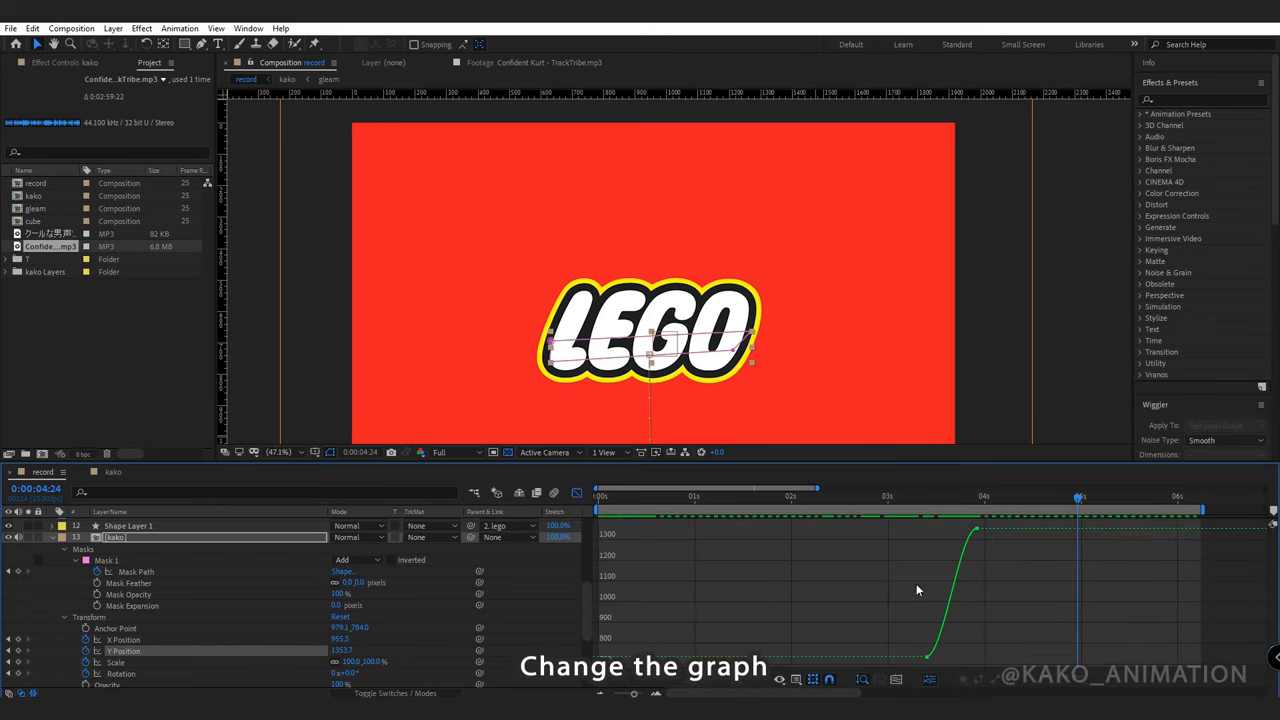
pyautogui.hscroll(3, 940, 614)
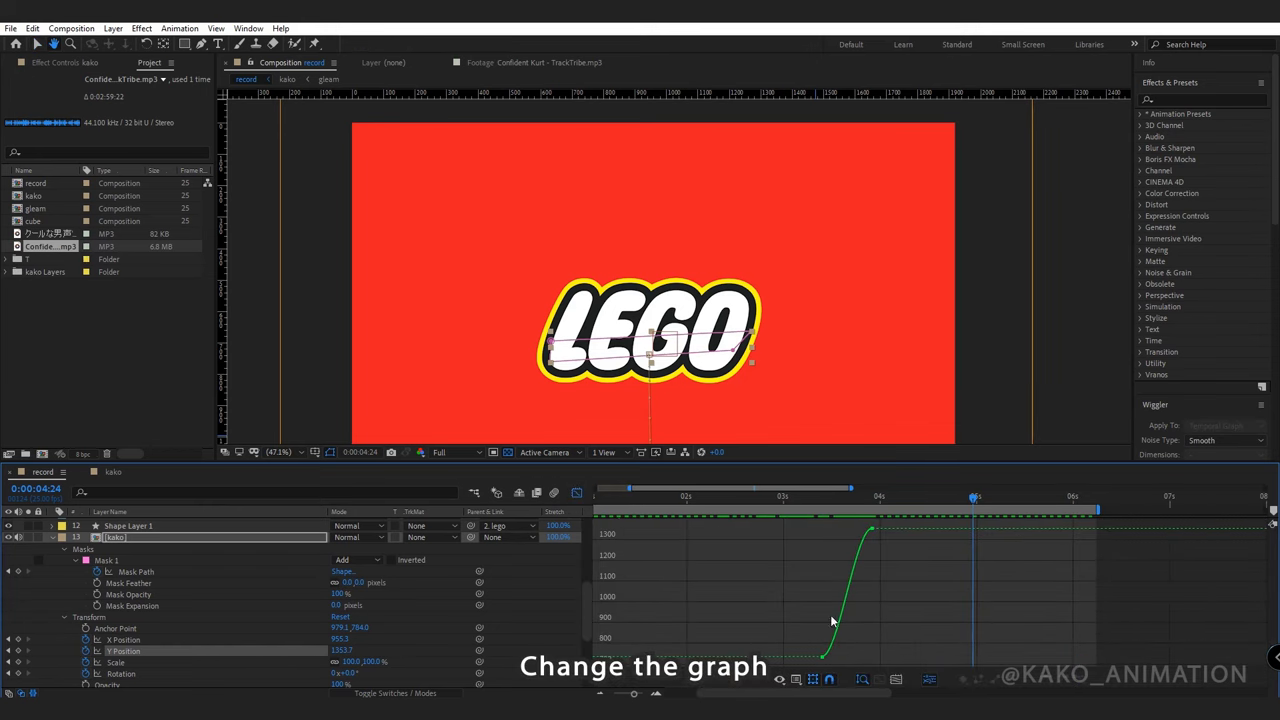
pyautogui.click(873, 529)
pyautogui.press('=')
pyautogui.moveTo(738, 530); pyautogui.dragTo(730, 531)
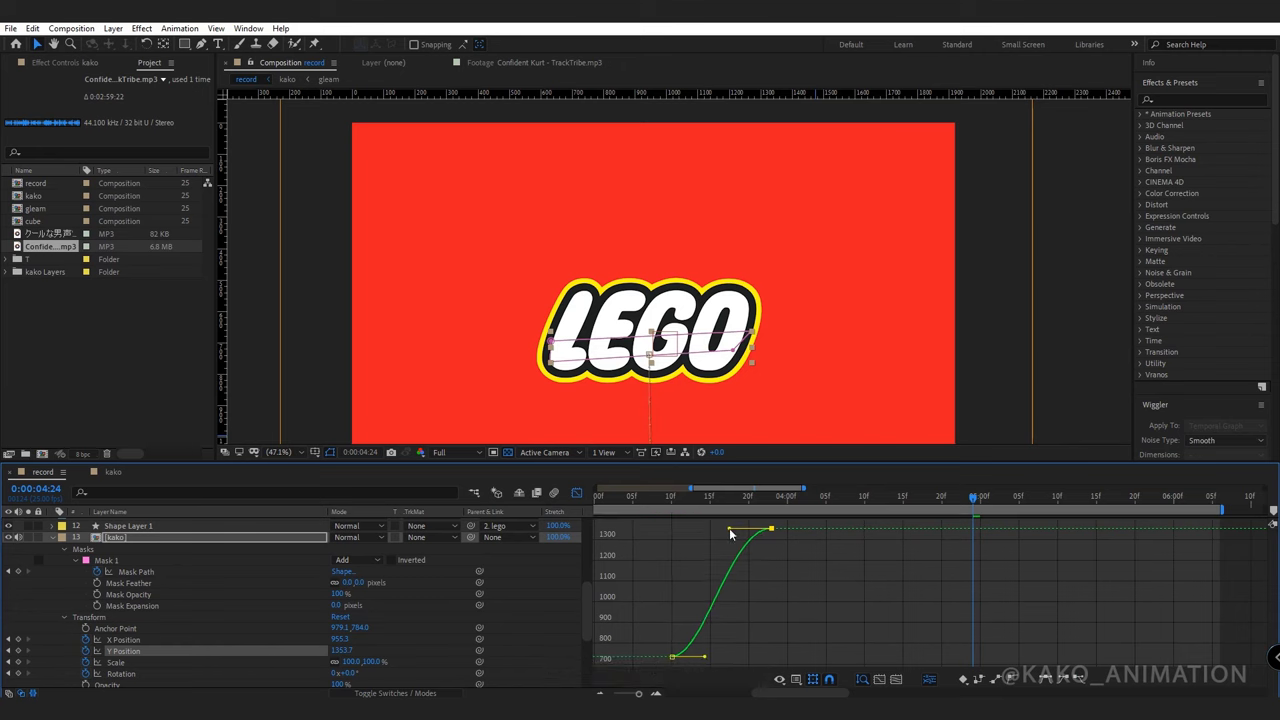
pyautogui.moveTo(704, 658); pyautogui.dragTo(710, 659)
pyautogui.moveTo(683, 498); pyautogui.dragTo(772, 498)
pyautogui.click(577, 492)
# Refine the kako layer's Mask 1 path so the LEGO logo fully covers the descending character, and preview the exit.
pyautogui.click(106, 560)
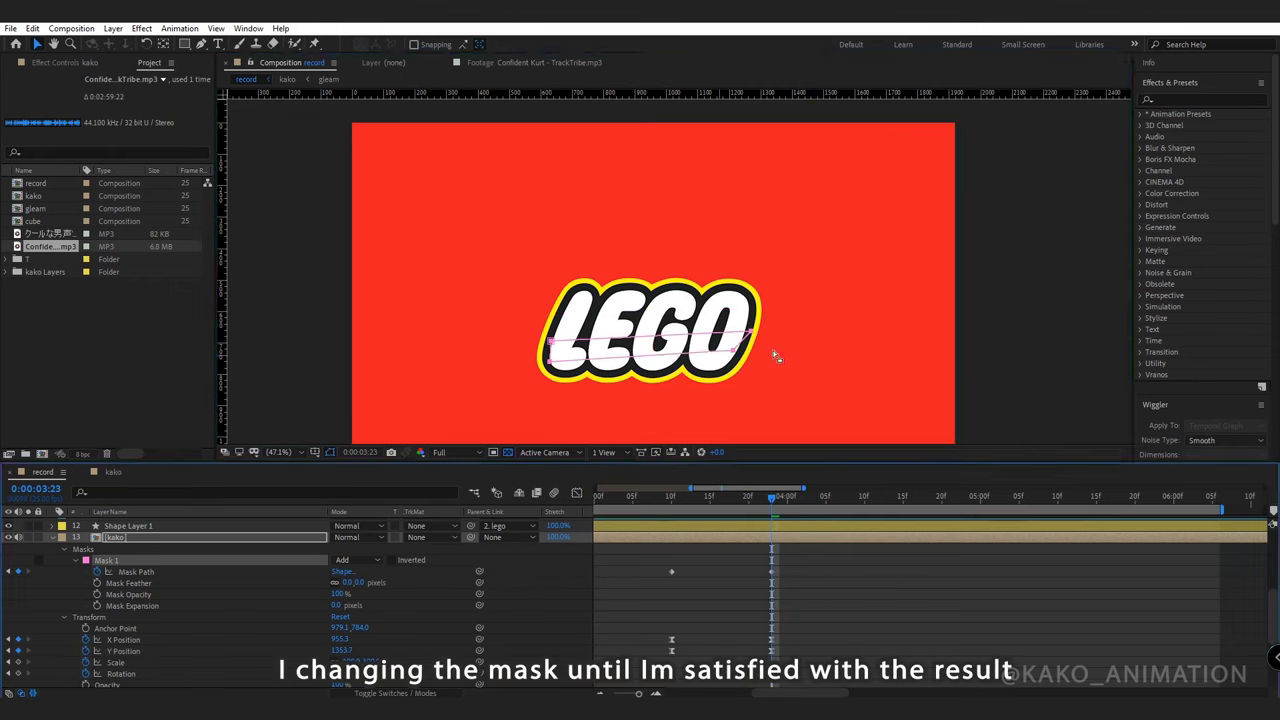
pyautogui.click(669, 506)
pyautogui.moveTo(668, 505); pyautogui.dragTo(744, 503)
pyautogui.press('space')
# Keyframe the Position of the lego null layer at 0:00:03:10.
pyautogui.moveTo(1272, 612); pyautogui.dragTo(1266, 528)
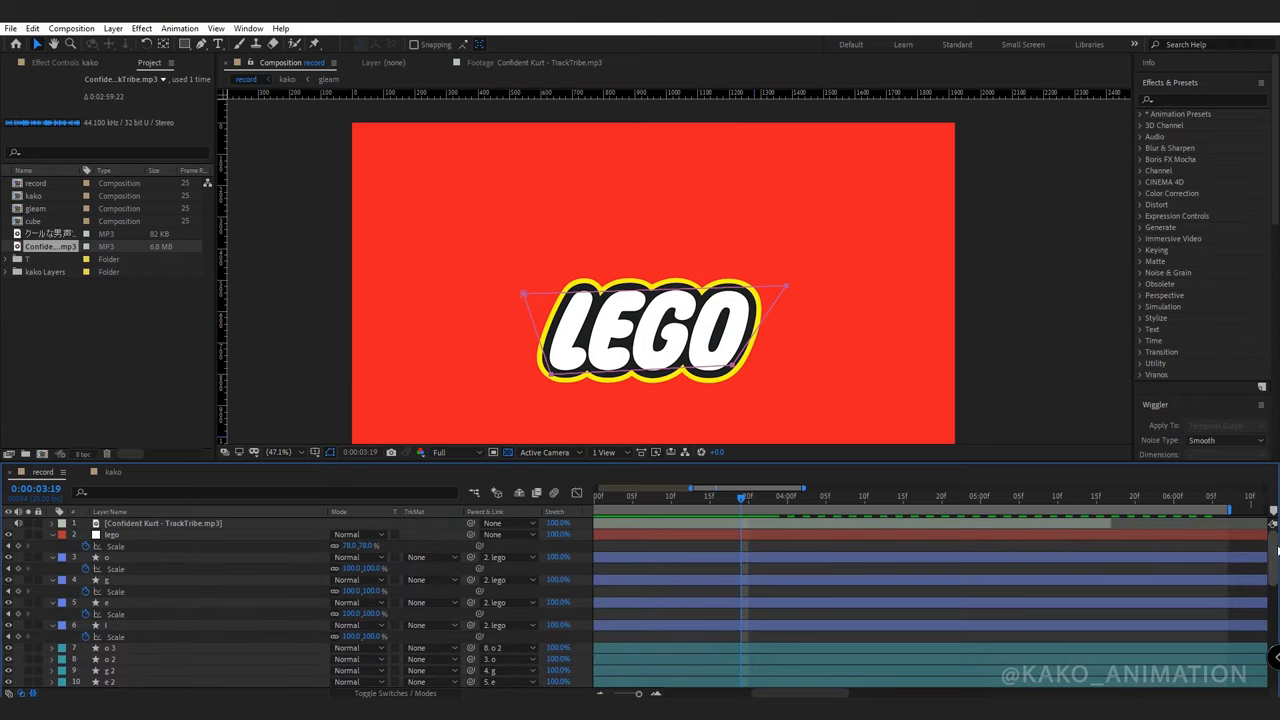
pyautogui.scroll(-10, 1275, 563)
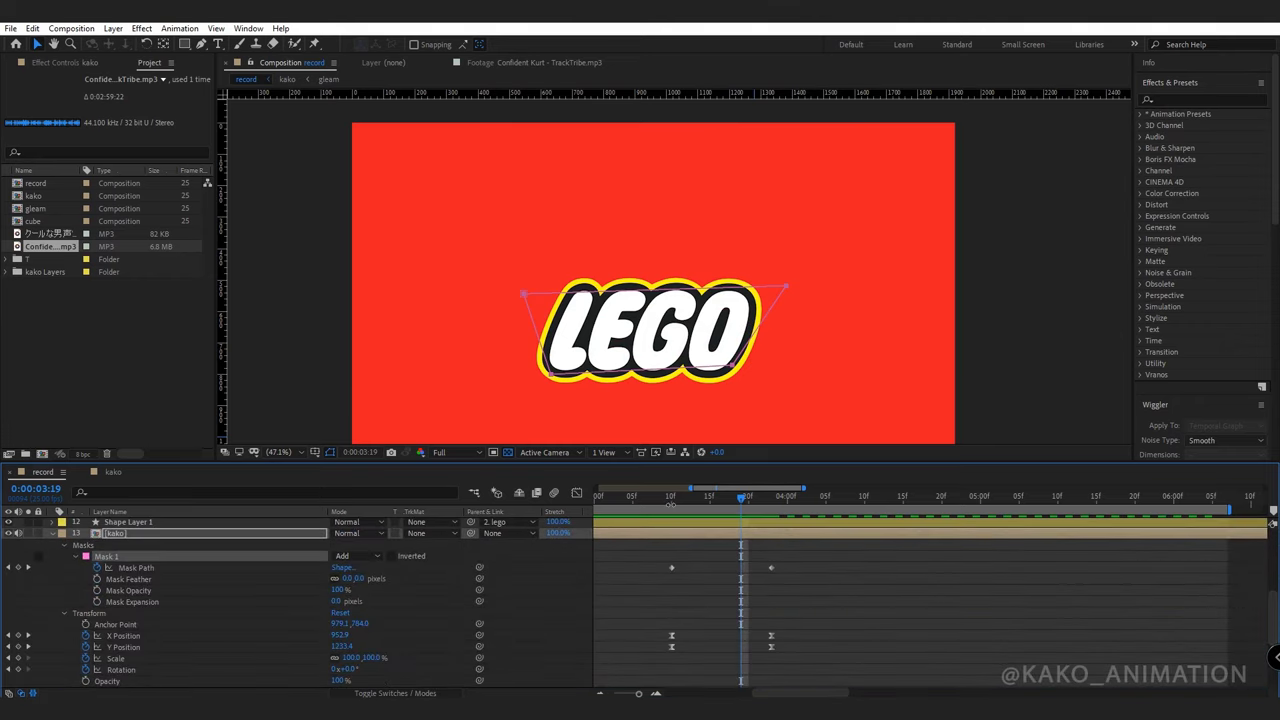
pyautogui.click(672, 499)
pyautogui.scroll(10, 500, 580)
pyautogui.click(135, 534)
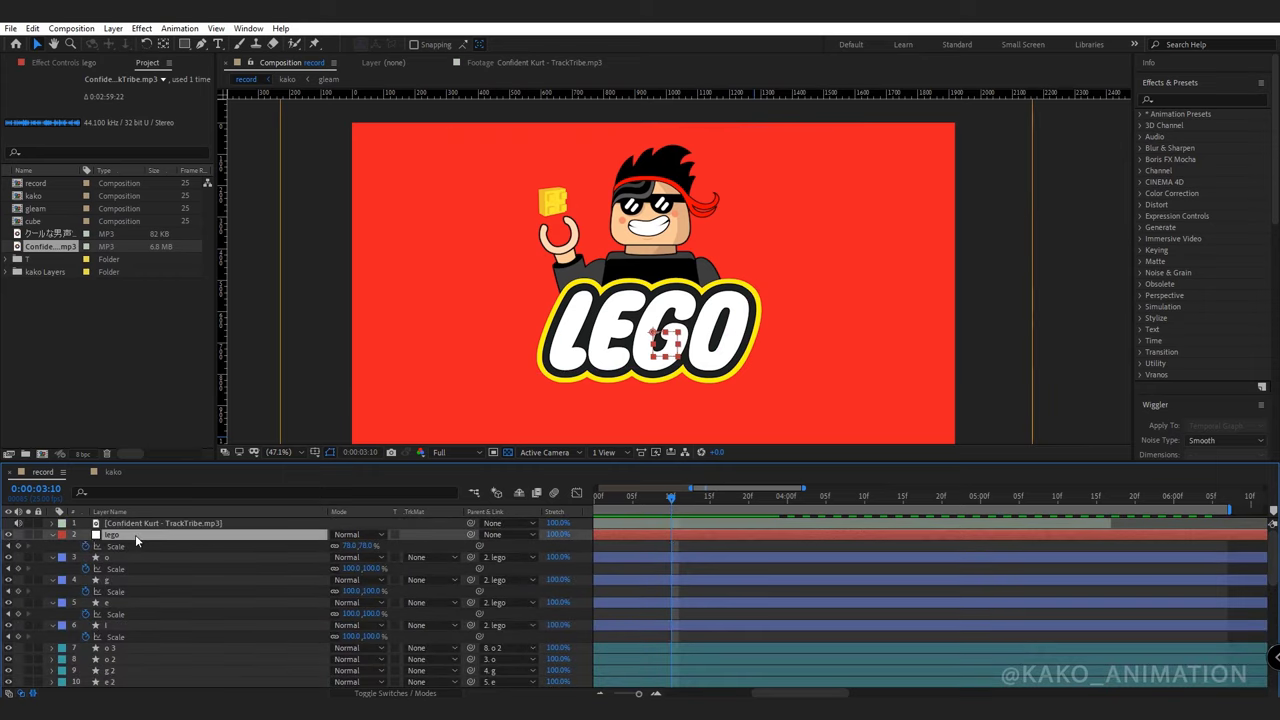
pyautogui.hotkey('shift', 'p')
pyautogui.click(120, 546)
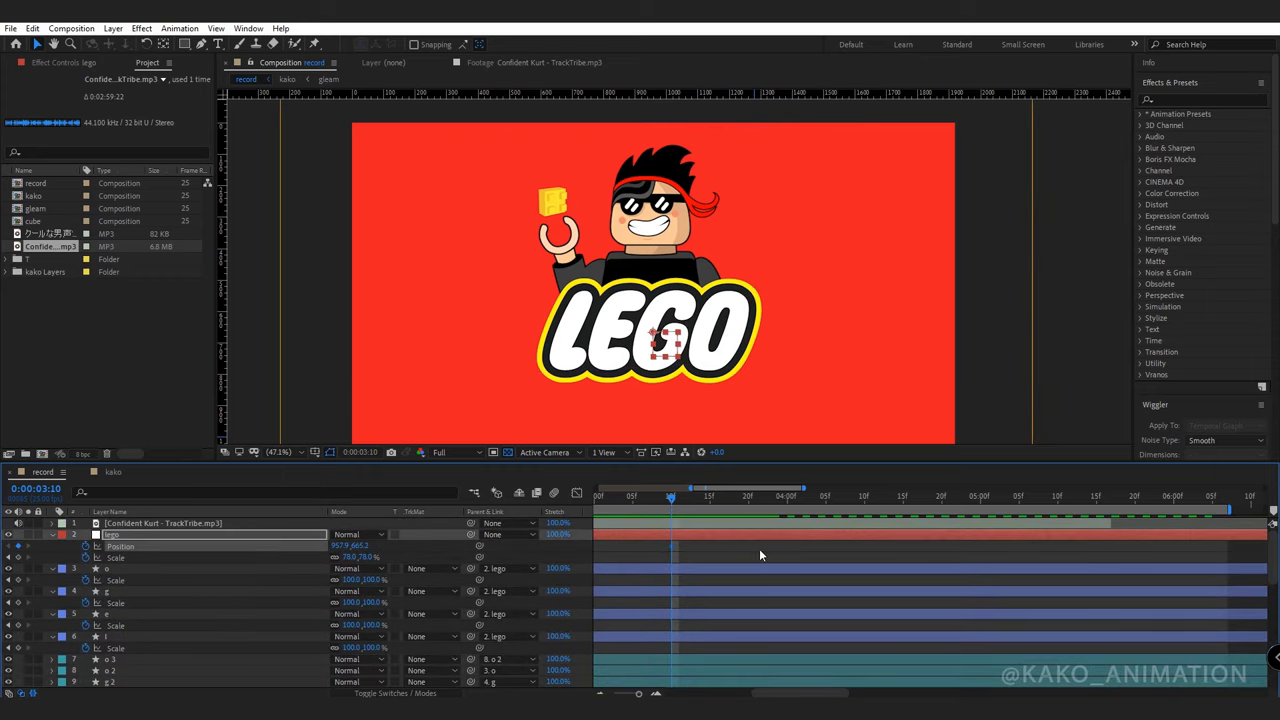
# Move the lego null down to Y 833.2 at 0:00:04:06.
pyautogui.hotkey('shift', 'pagedown')
pyautogui.hotkey('shift', 'pagedown')
pyautogui.press('pagedown')
pyautogui.scroll(-2, 847, 434)
pyautogui.press('Down')
pyautogui.press('Down')
pyautogui.press('Down')
pyautogui.press('Down')
pyautogui.hotkey('shift', 'Down')
pyautogui.hotkey('shift', 'Down')
pyautogui.hotkey('shift', 'Down')
pyautogui.hotkey('shift', 'Down')
pyautogui.press('Up')
pyautogui.press('Up')
# Move the lego null up to Y 533.2 at 0:00:05:02.
pyautogui.hotkey('shift', 'pagedown')
pyautogui.hotkey('shift', 'pagedown')
pyautogui.press('pagedown')
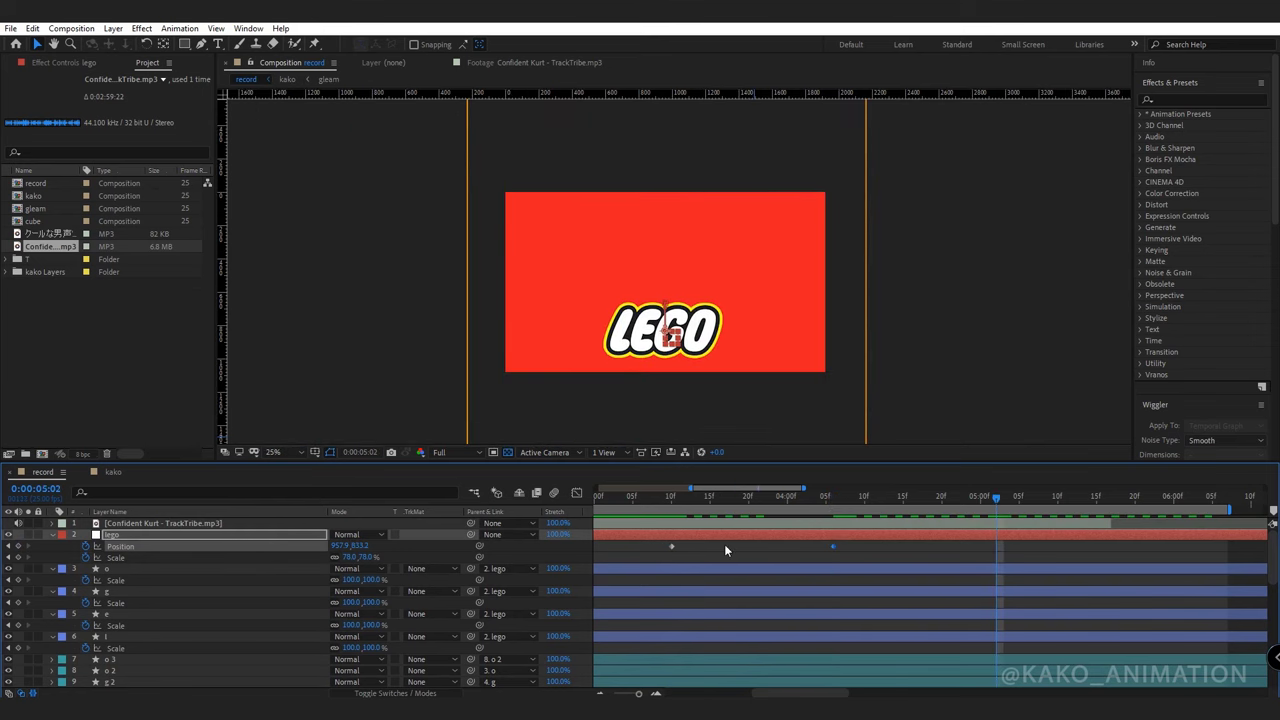
pyautogui.hotkey('shift', 'Up')
pyautogui.hotkey('shift', 'Up')
pyautogui.hotkey('shift', 'Up')
pyautogui.hotkey('shift', 'Up')
pyautogui.press('Up')
pyautogui.press('Up')
pyautogui.press('Up')
pyautogui.press('Up')
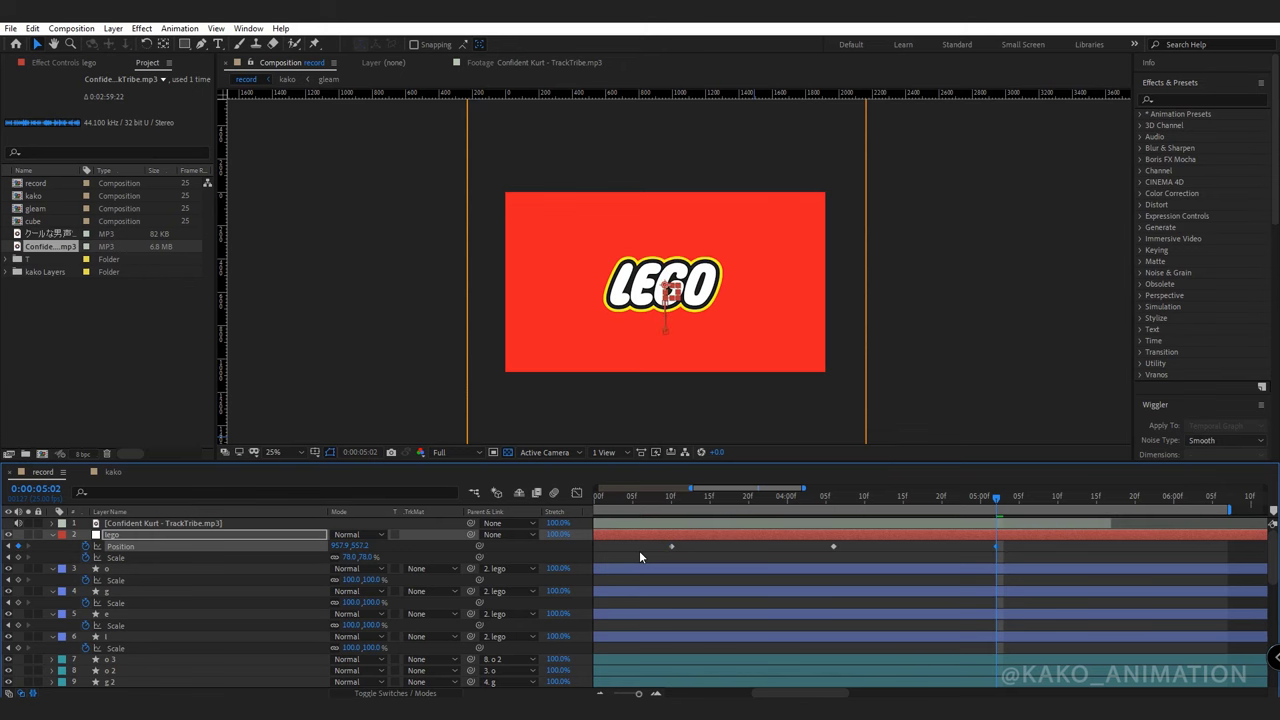
pyautogui.click(290, 453)
pyautogui.click(294, 467)
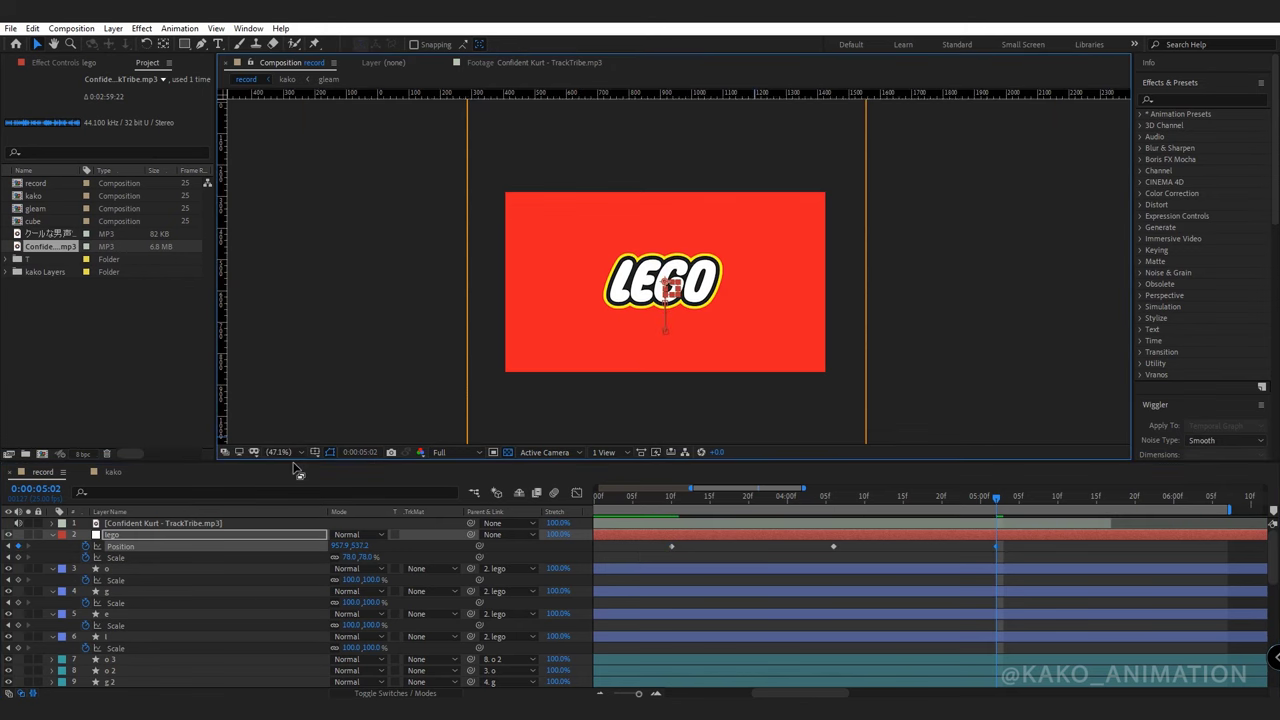
# Separate the lego null's Position into X and Y dimensions, with Easy Ease on all its Position keyframes.
pyautogui.rightClick(121, 548)
pyautogui.click(171, 380)
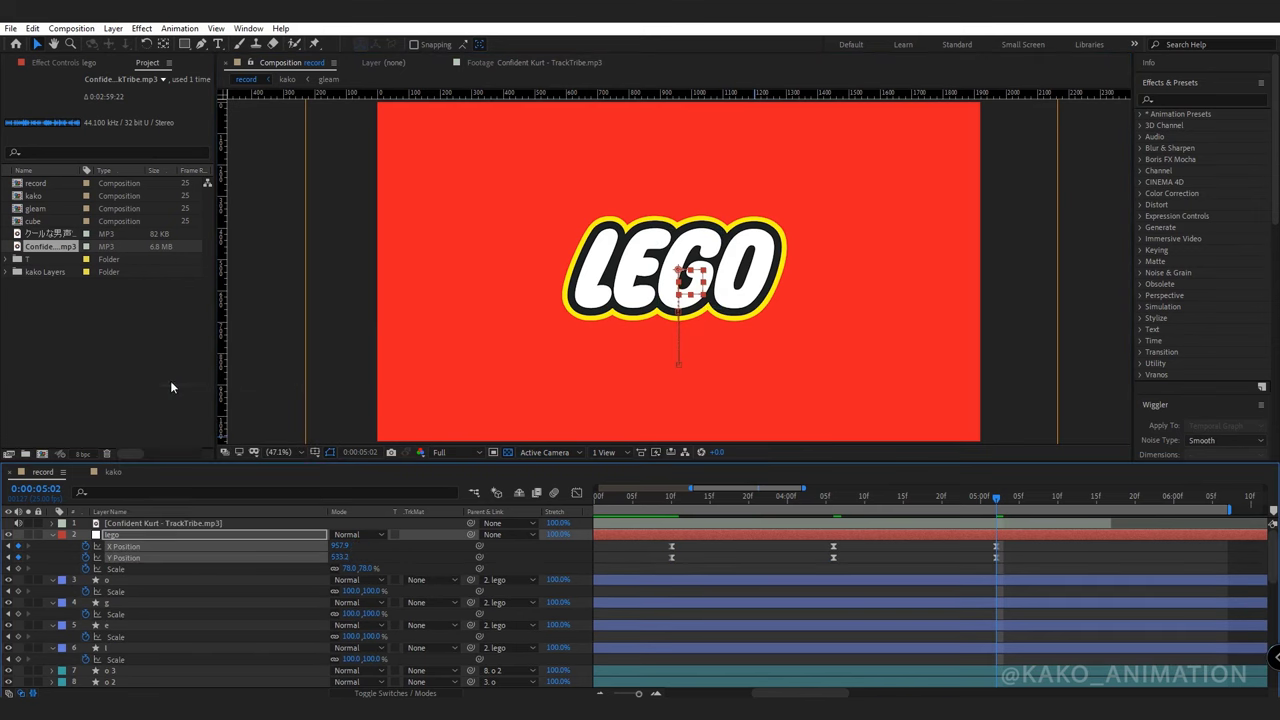
pyautogui.moveTo(1052, 543); pyautogui.dragTo(617, 565)
# Reshape the lego null's Y Position curve in the Graph Editor with longer ease handles around the middle and last keyframes, and preview it.
pyautogui.click(577, 493)
pyautogui.moveTo(726, 616); pyautogui.dragTo(711, 616)
pyautogui.moveTo(833, 567); pyautogui.dragTo(887, 568)
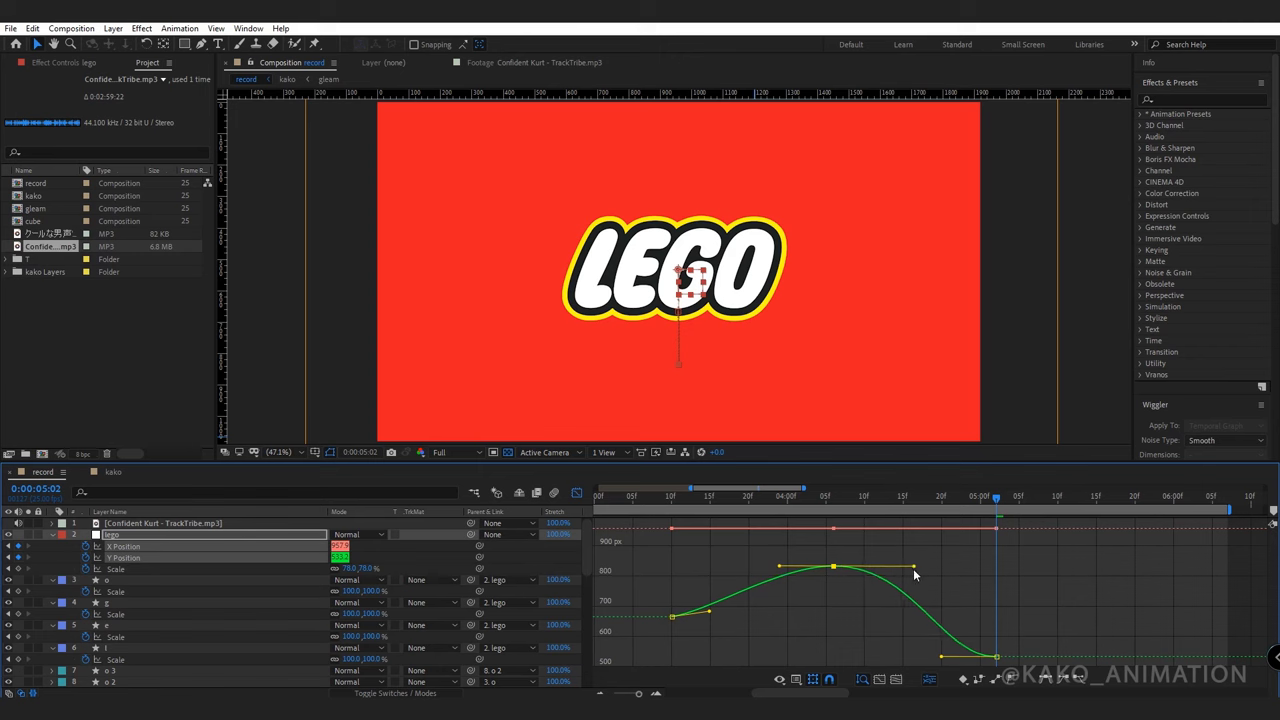
pyautogui.moveTo(941, 659); pyautogui.dragTo(903, 662)
pyautogui.click(835, 567)
pyautogui.moveTo(780, 569); pyautogui.dragTo(752, 571)
pyautogui.moveTo(682, 500)
pyautogui.mouseDown()
pyautogui.moveTo(667, 511)
pyautogui.moveTo(650, 495)
pyautogui.moveTo(671, 497)
pyautogui.mouseUp()
pyautogui.press('space')
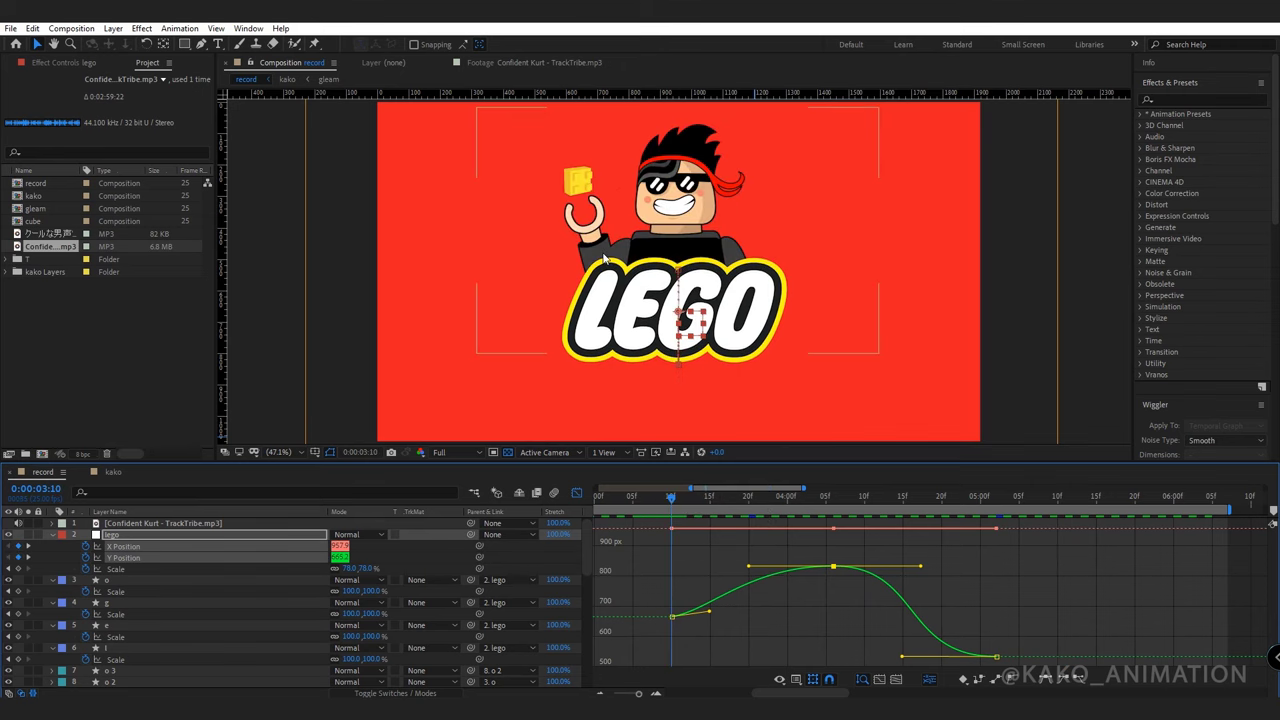
# Keyframe the arm layer's Rotation at 0:00:03:10 in the kako composition.
pyautogui.click(120, 473)
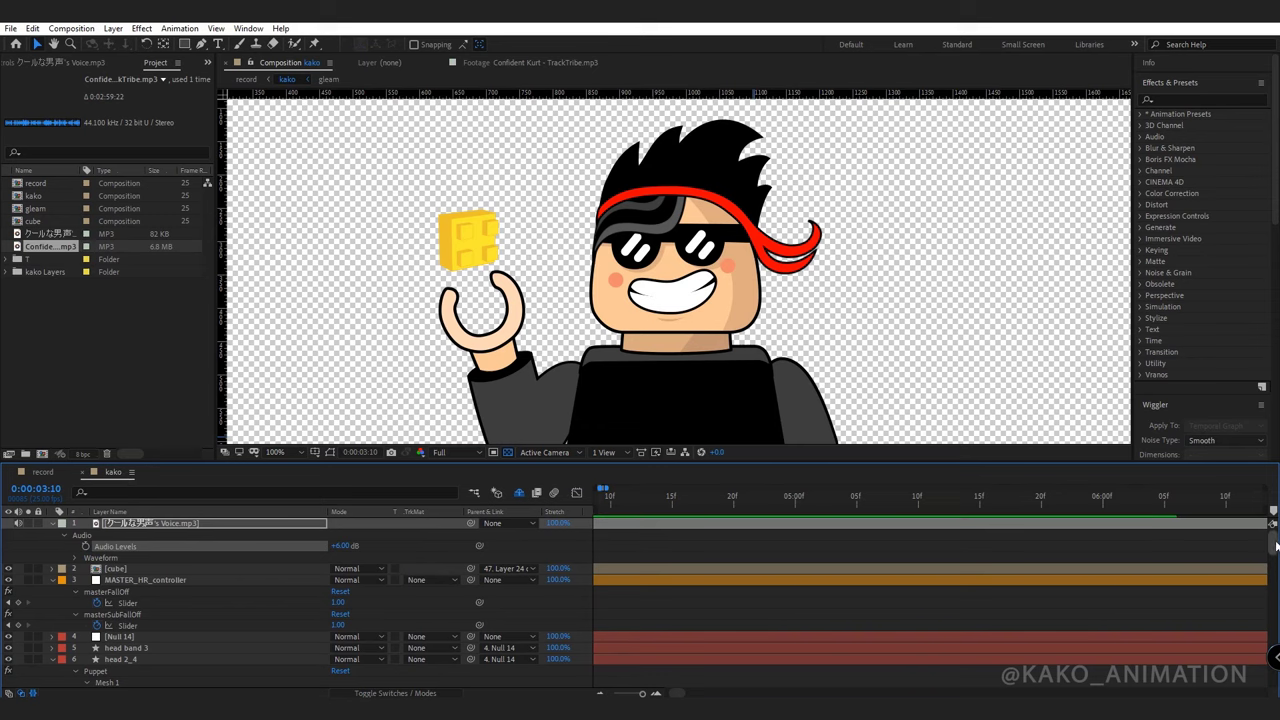
pyautogui.moveTo(1274, 545); pyautogui.dragTo(1266, 680)
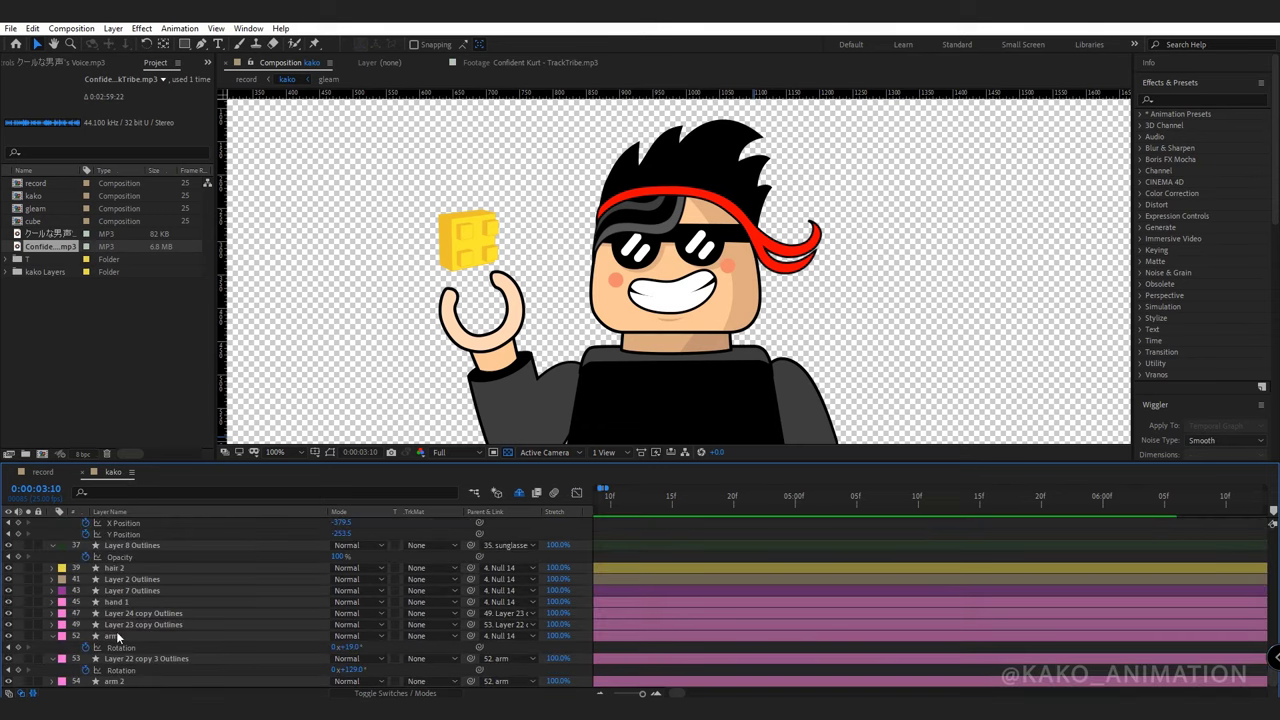
pyautogui.click(17, 648)
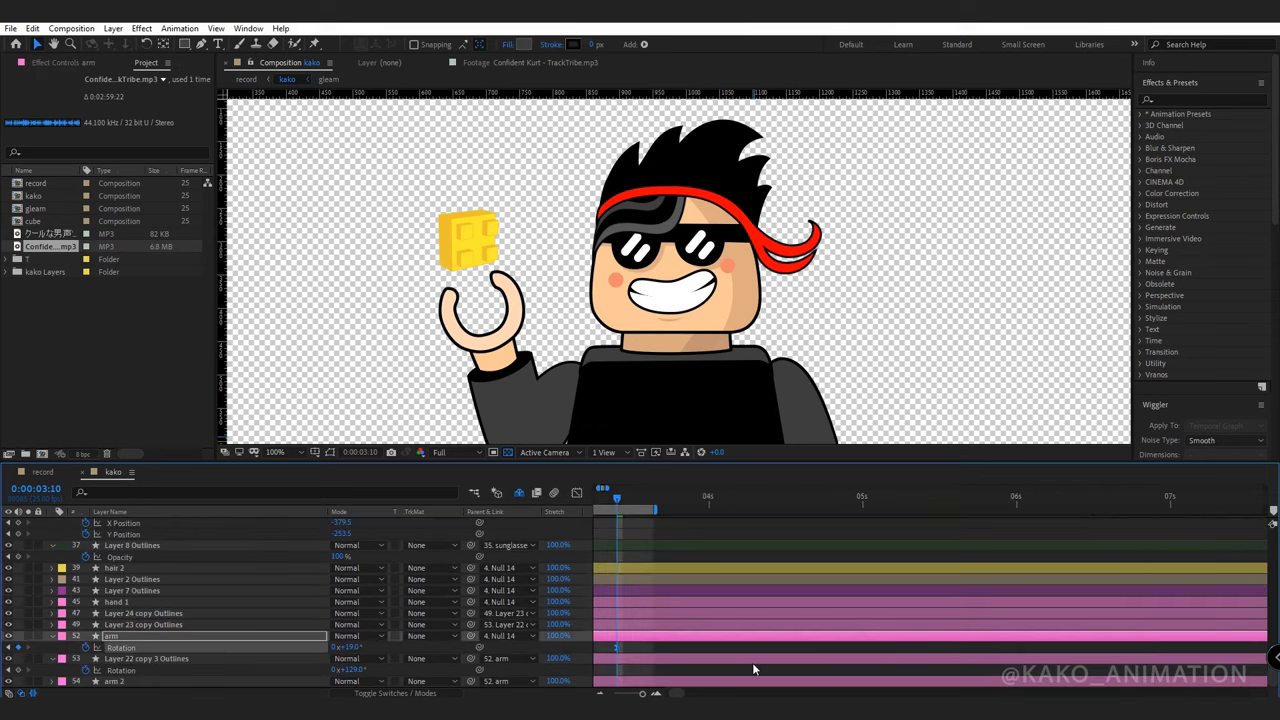
# Find the moment the character drops behind the logo and set the arm's Rotation to 60° at 0:00:03:18.
pyautogui.press('=')
pyautogui.moveTo(646, 617); pyautogui.dragTo(806, 621)
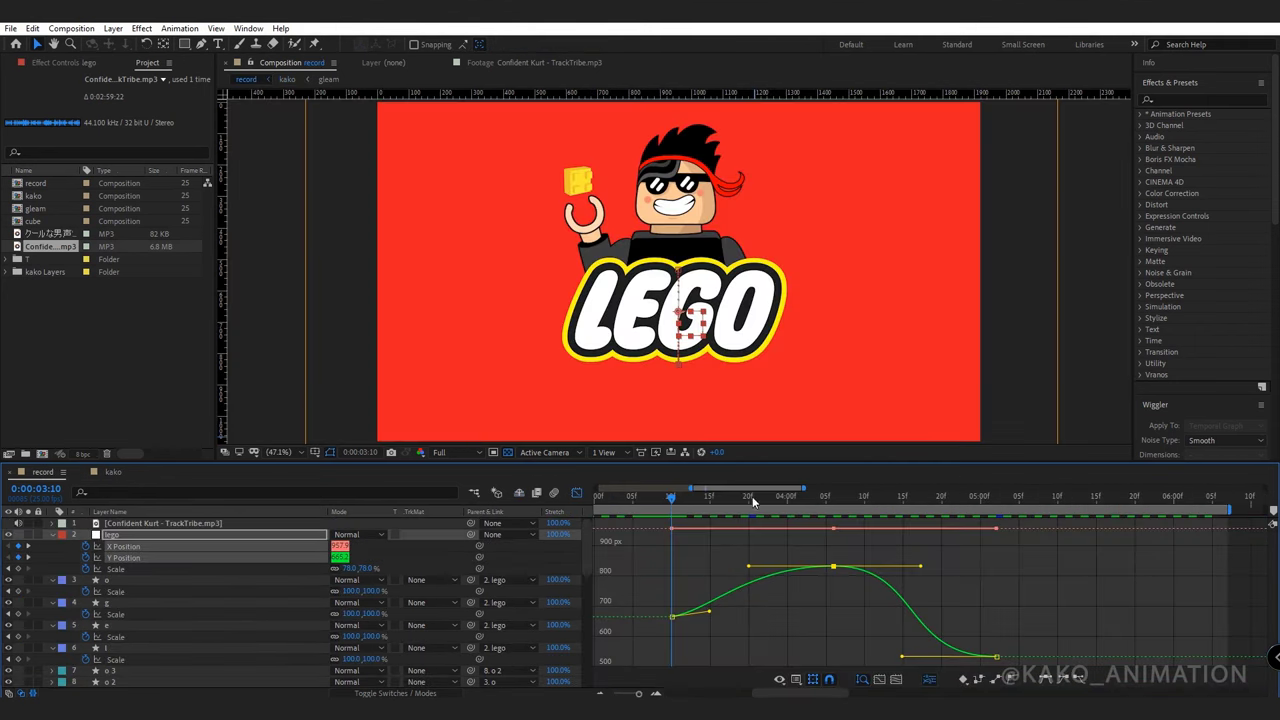
pyautogui.moveTo(752, 496)
pyautogui.mouseDown()
pyautogui.moveTo(831, 502)
pyautogui.moveTo(727, 492)
pyautogui.mouseUp()
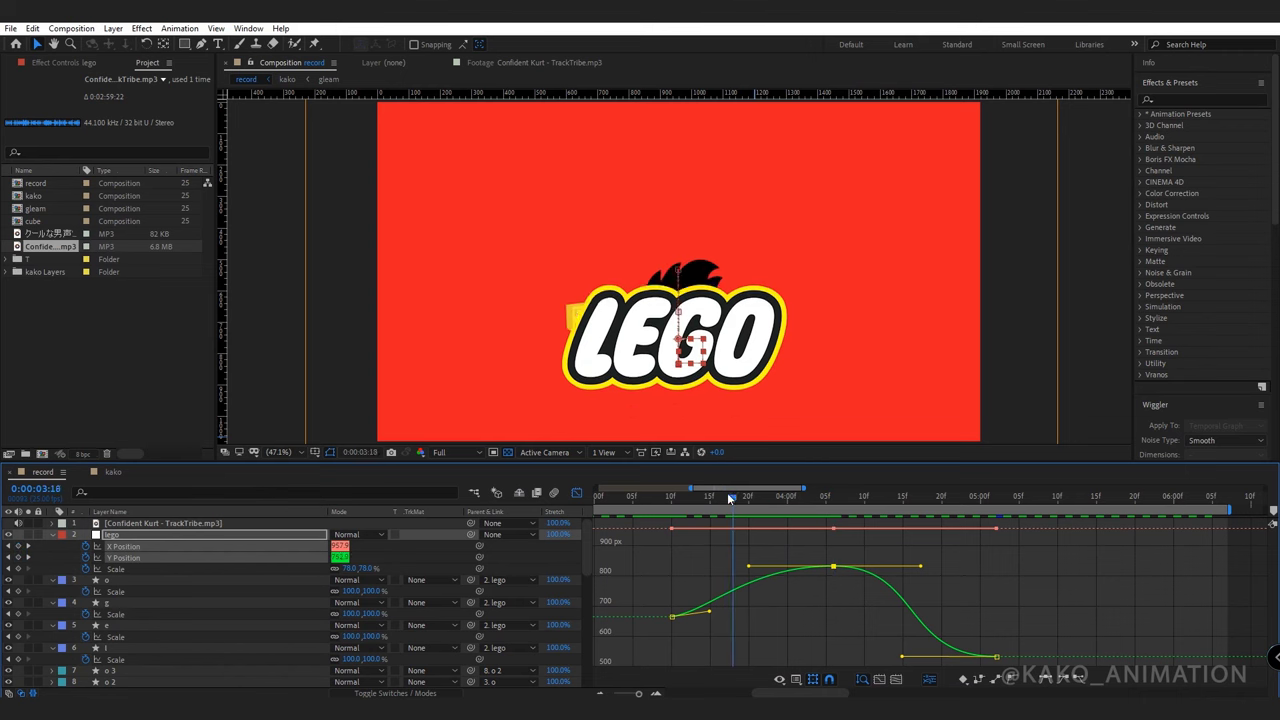
pyautogui.click(114, 475)
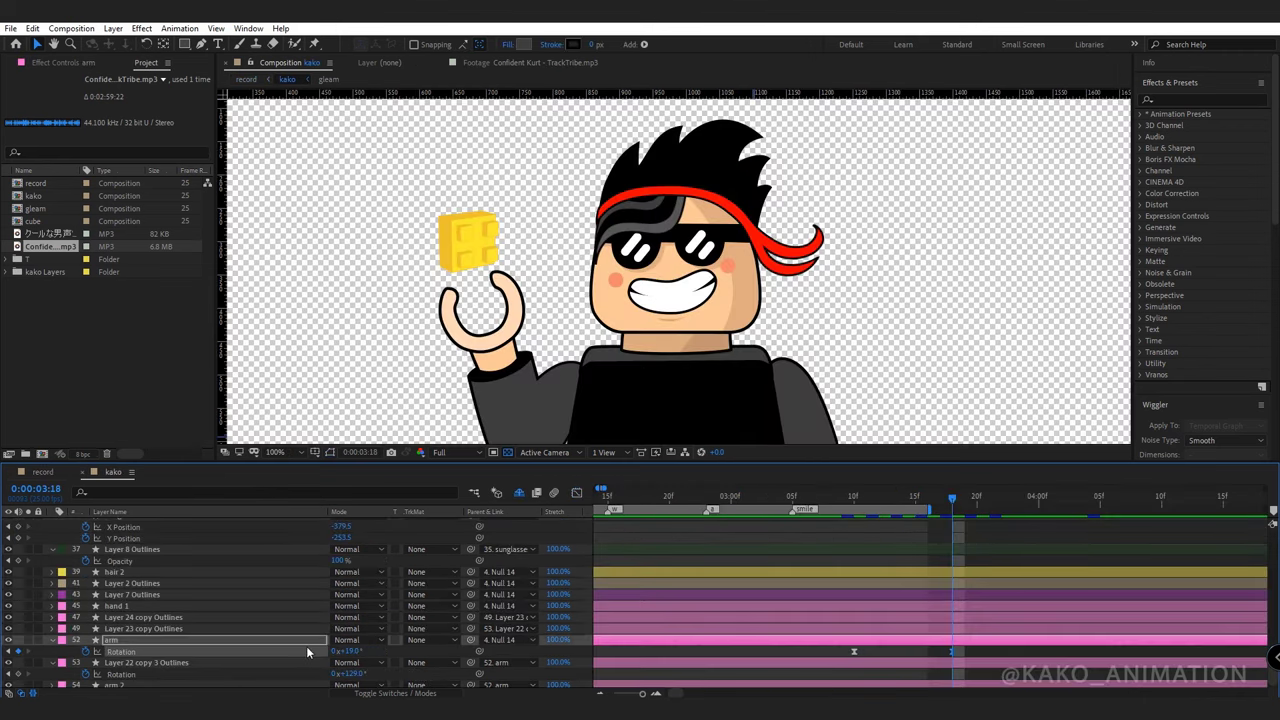
pyautogui.moveTo(366, 652); pyautogui.dragTo(382, 652)
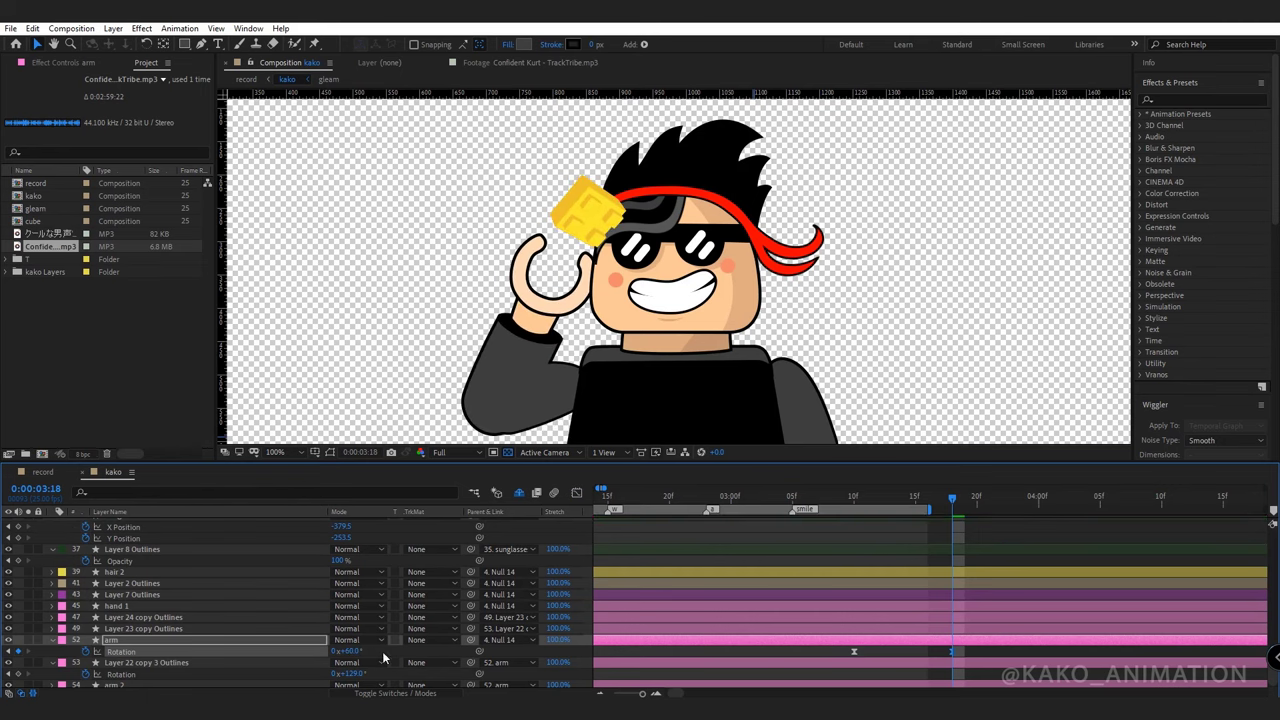
# Lengthen the ease handles of the arm's two exit Rotation keyframes in the Graph Editor, and preview the exit in the record composition.
pyautogui.click(577, 493)
pyautogui.moveTo(872, 658); pyautogui.dragTo(888, 660)
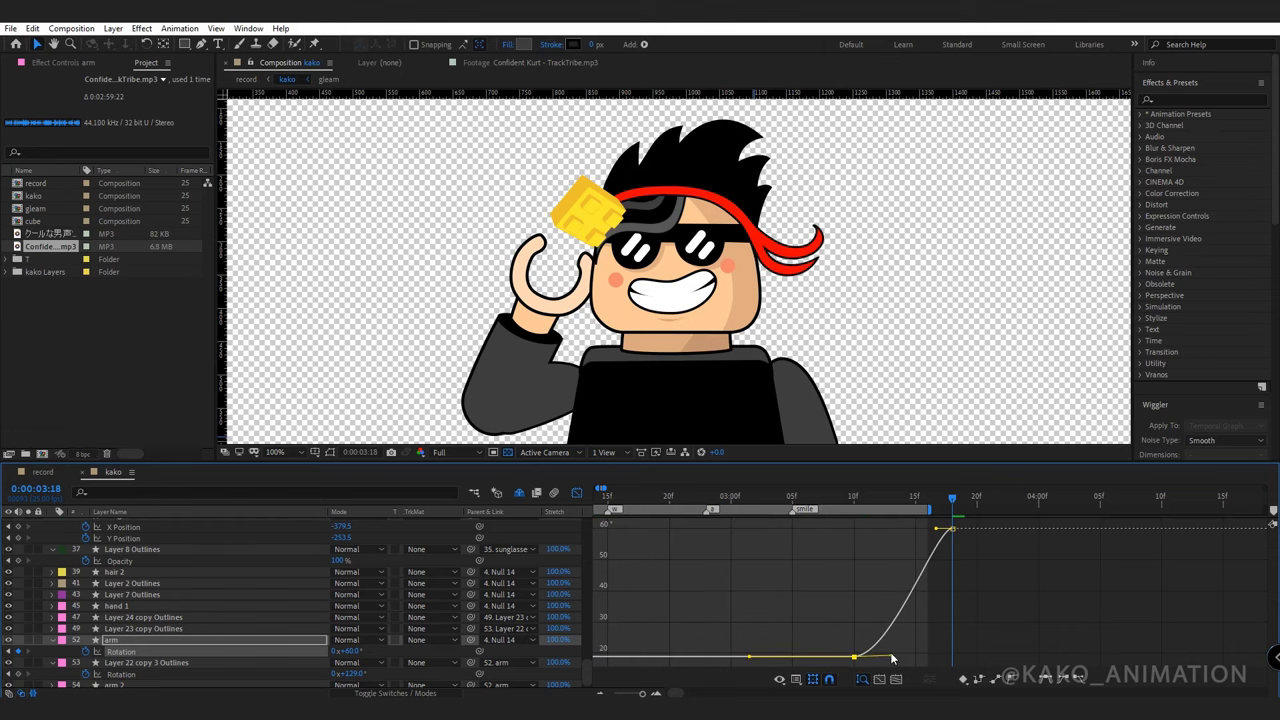
pyautogui.moveTo(938, 530); pyautogui.dragTo(920, 533)
pyautogui.click(46, 474)
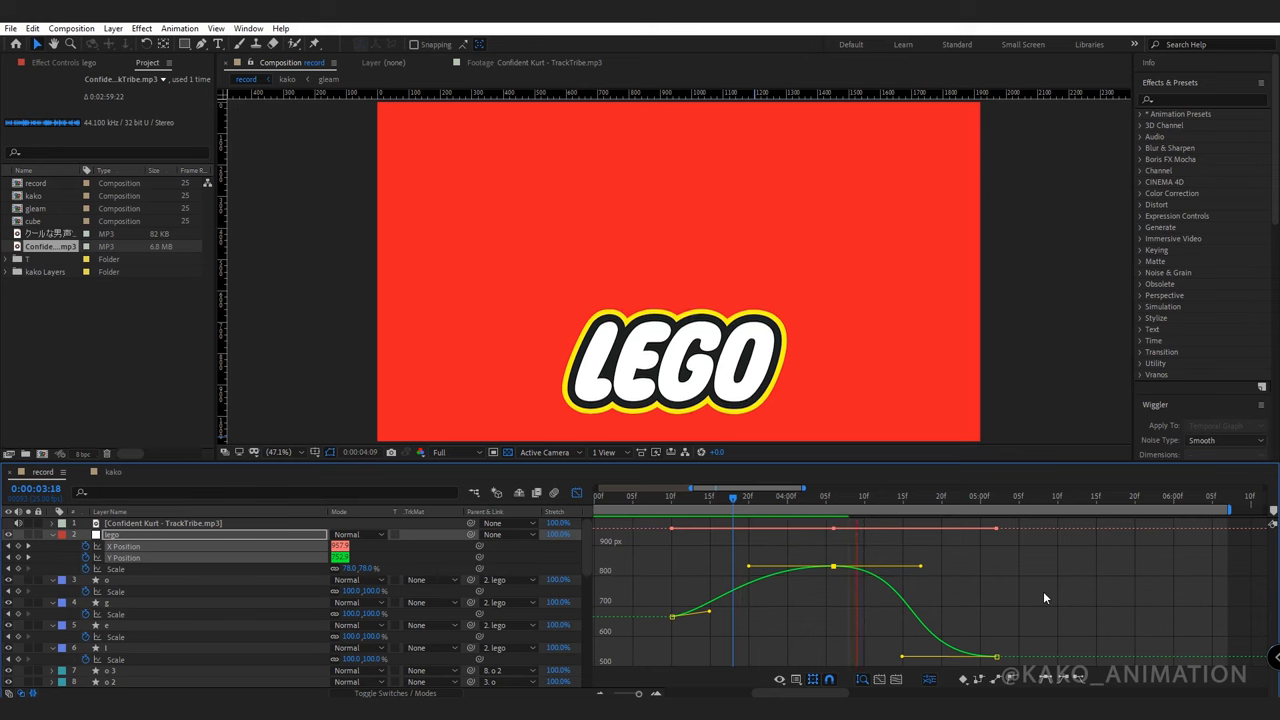
pyautogui.press('space')
pyautogui.moveTo(688, 497); pyautogui.dragTo(922, 545)
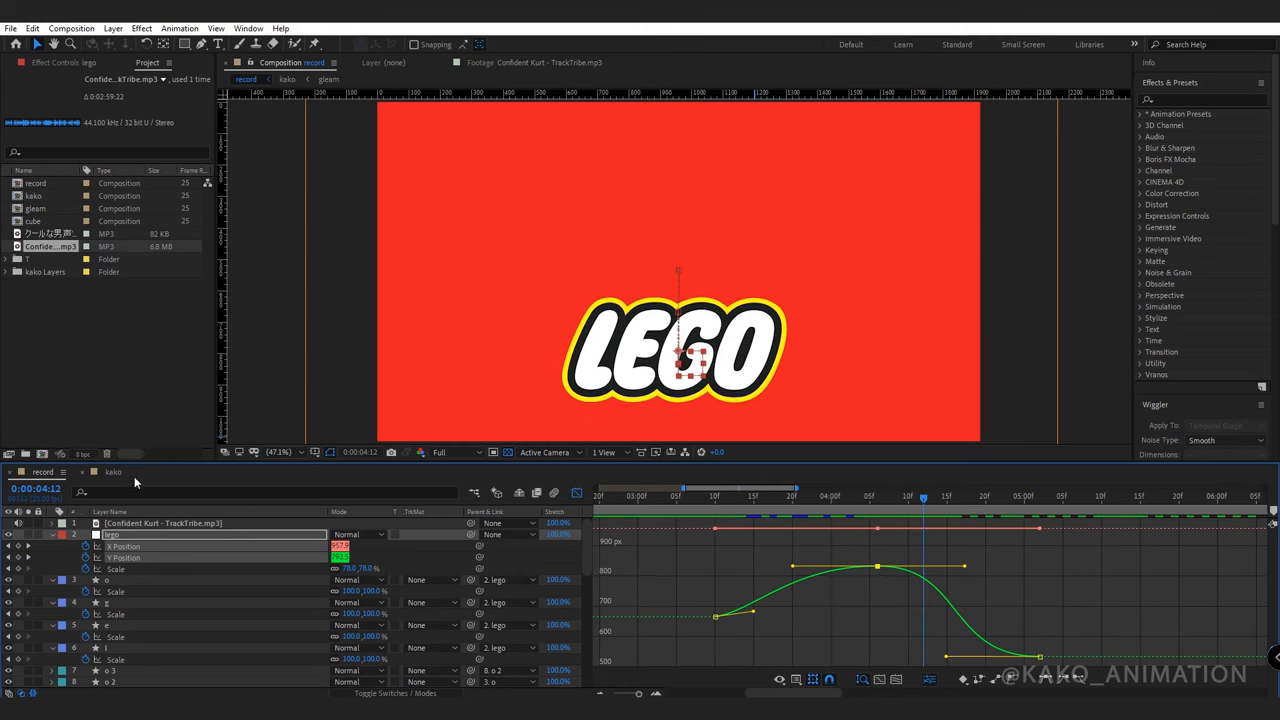
# Apply the CC Bend It effect to the hair 2 layer in the kako composition.
pyautogui.click(115, 472)
pyautogui.click(576, 492)
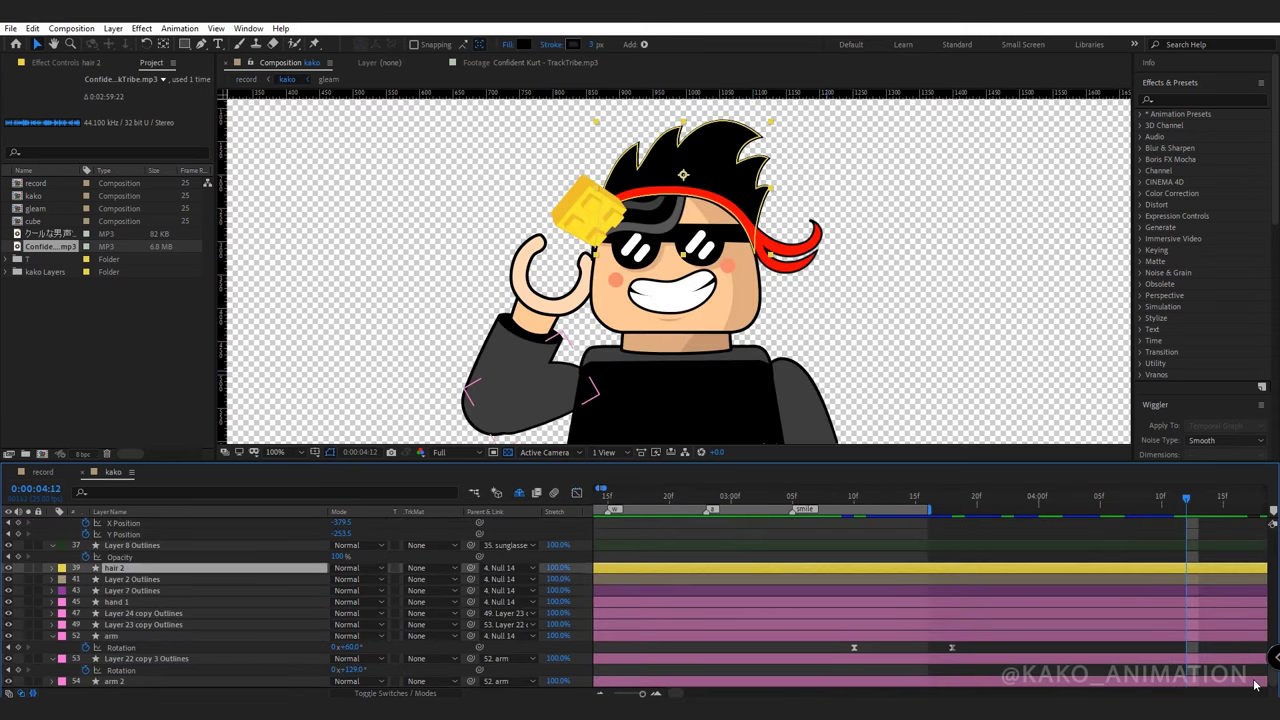
pyautogui.click(1166, 98)
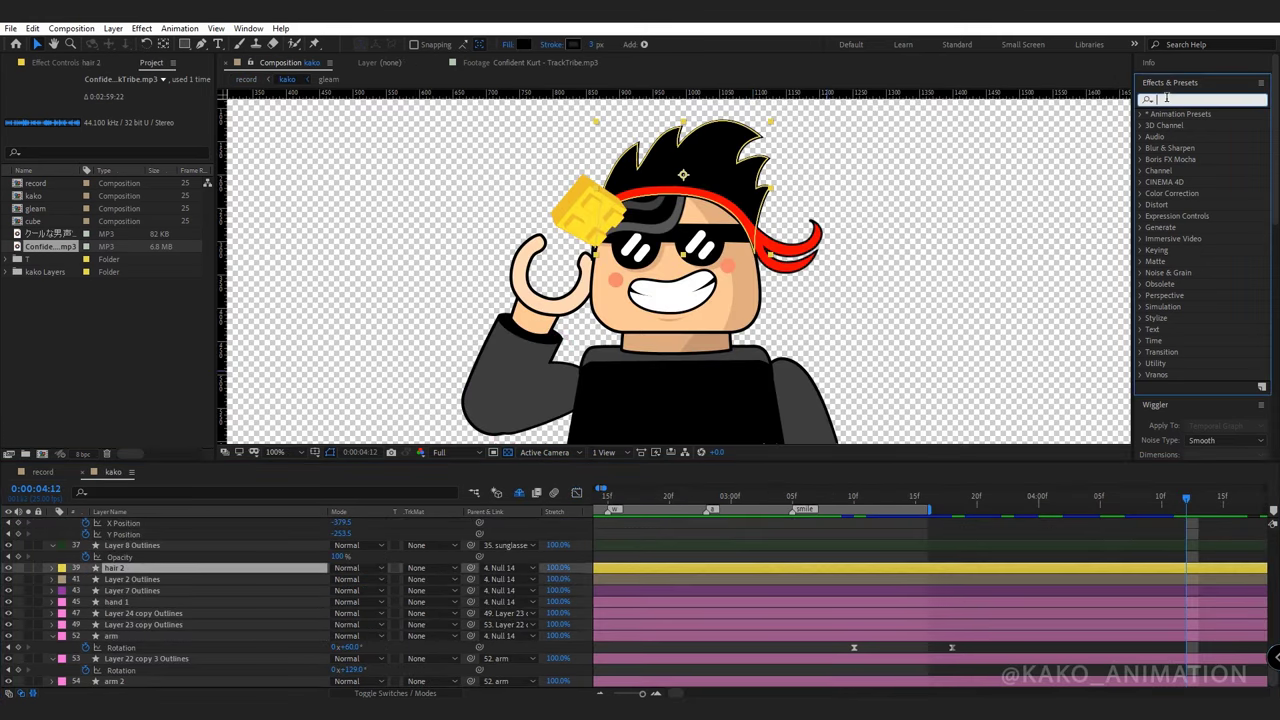
pyautogui.write('bend')
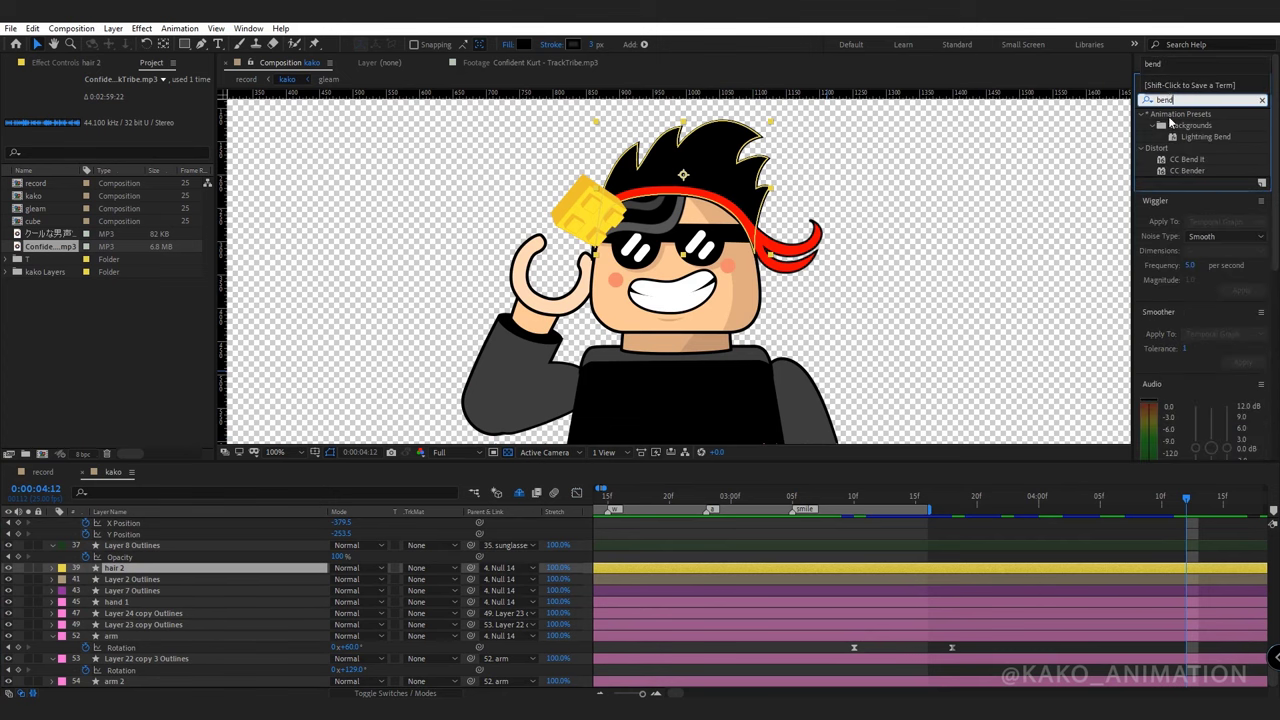
pyautogui.doubleClick(1187, 160)
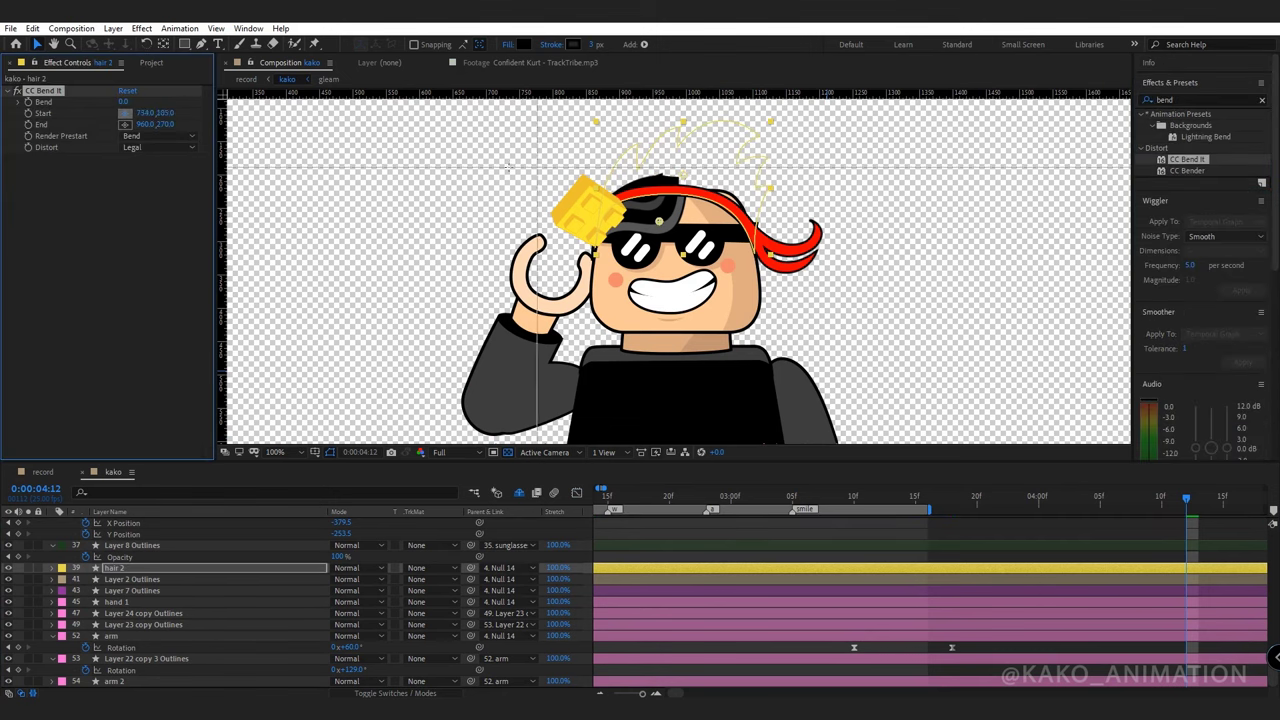
# Set CC Bend It's Start point to 978, 306 at the base of the hair and its End point to 1017, -135 above the head.
pyautogui.click(675, 194)
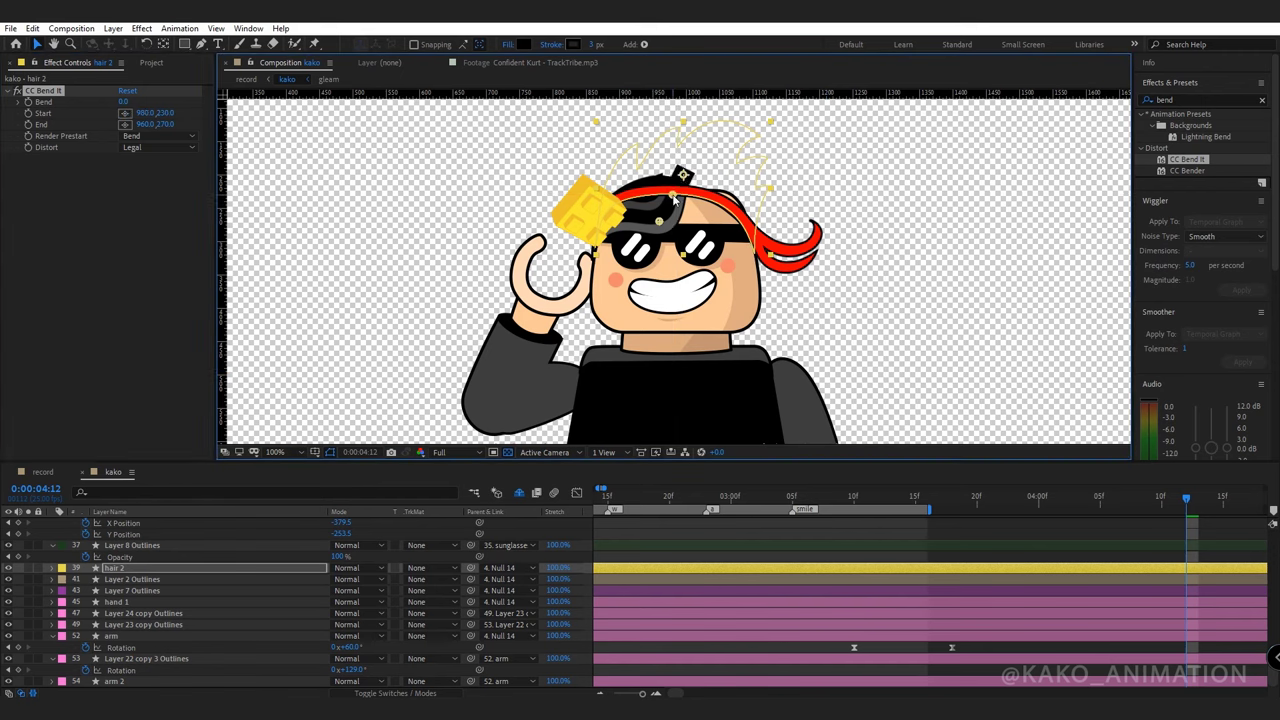
pyautogui.click(126, 125)
pyautogui.click(679, 128)
pyautogui.scroll(-1, 686, 207)
pyautogui.moveTo(683, 208); pyautogui.dragTo(686, 138)
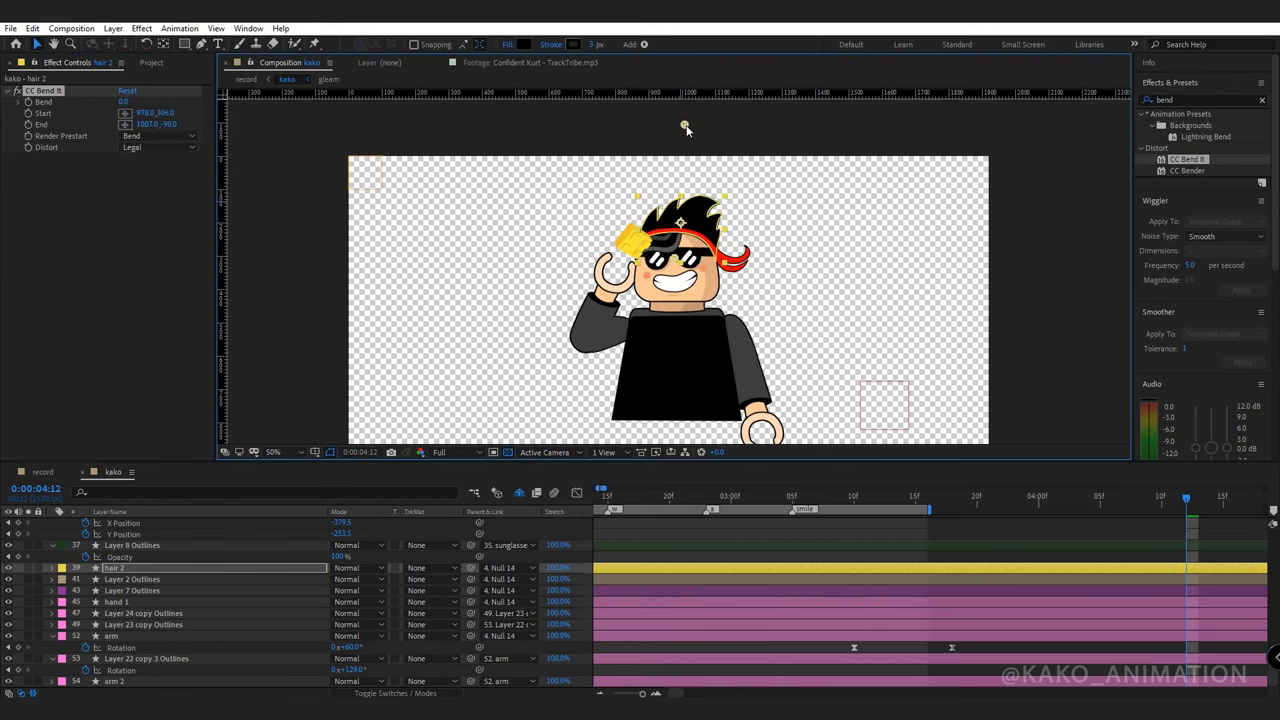
# Find the character's entrance in the record composition and start keyframing the hair 2 layer's CC Bend It Bend at 0:00:00:17 in kako.
pyautogui.click(60, 470)
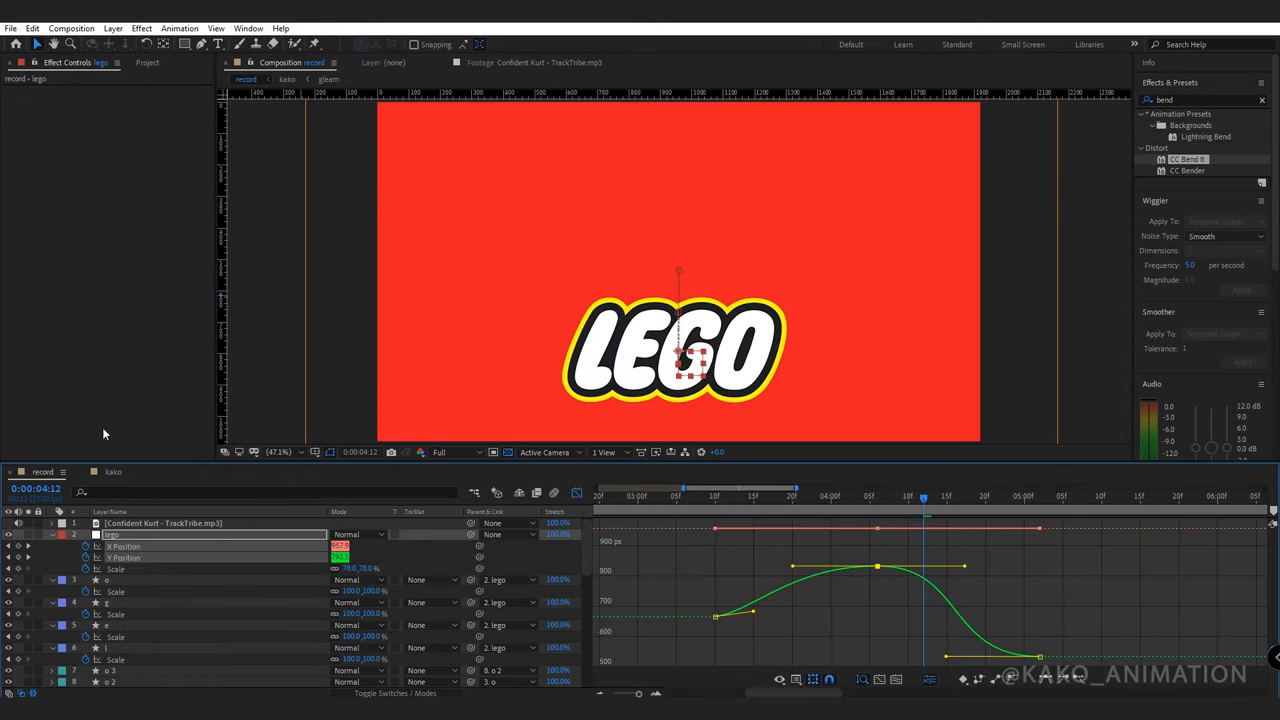
pyautogui.click(763, 500)
pyautogui.click(576, 492)
pyautogui.moveTo(677, 499); pyautogui.dragTo(730, 516)
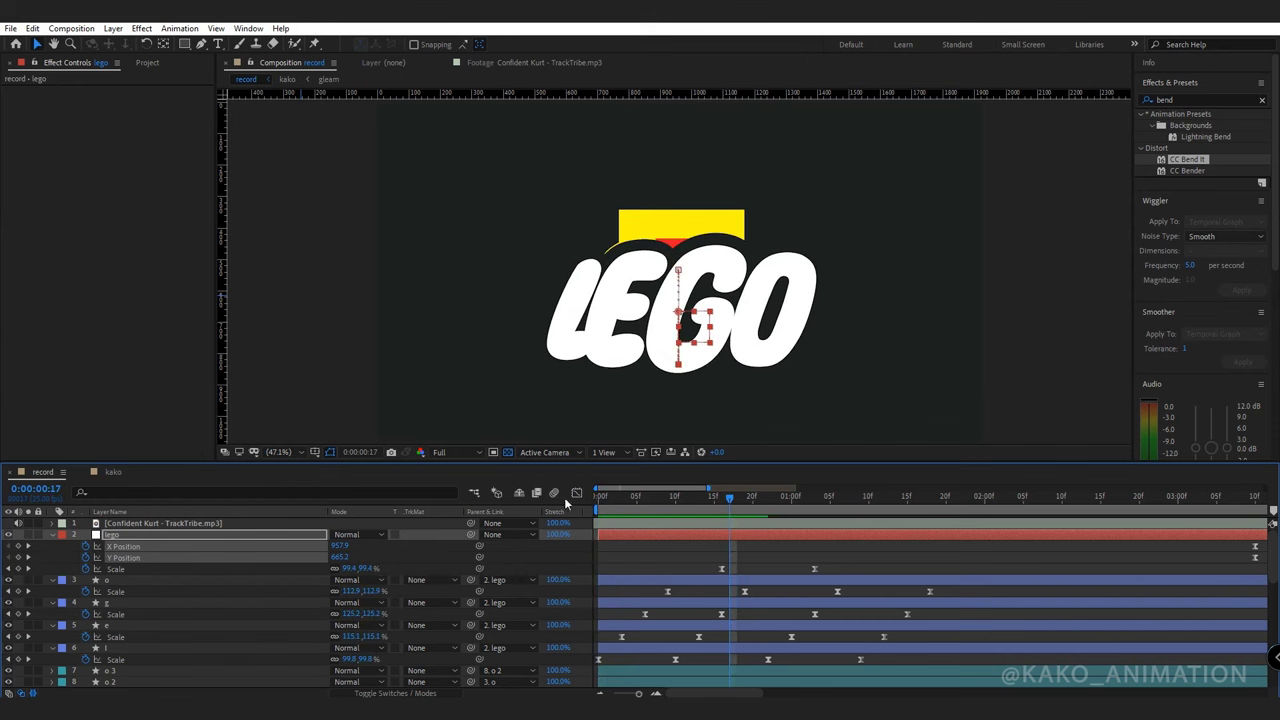
pyautogui.click(112, 472)
pyautogui.moveTo(632, 542); pyautogui.dragTo(1278, 573)
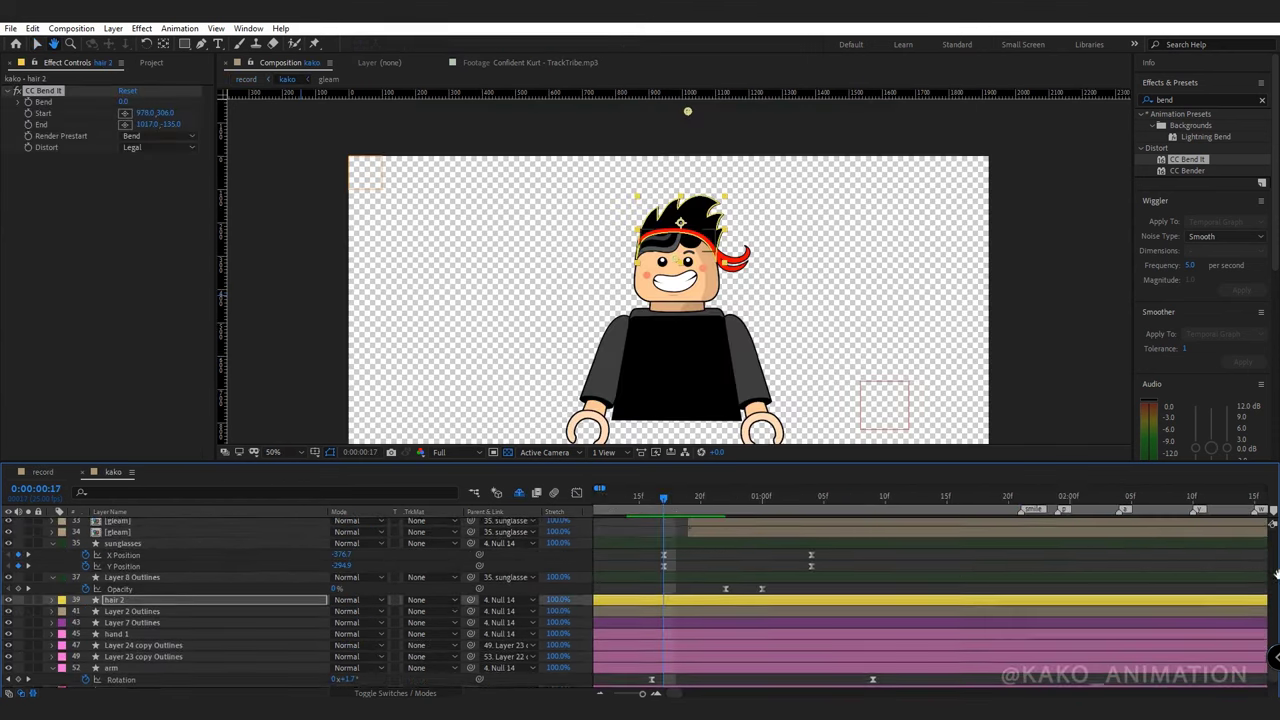
pyautogui.click(55, 599)
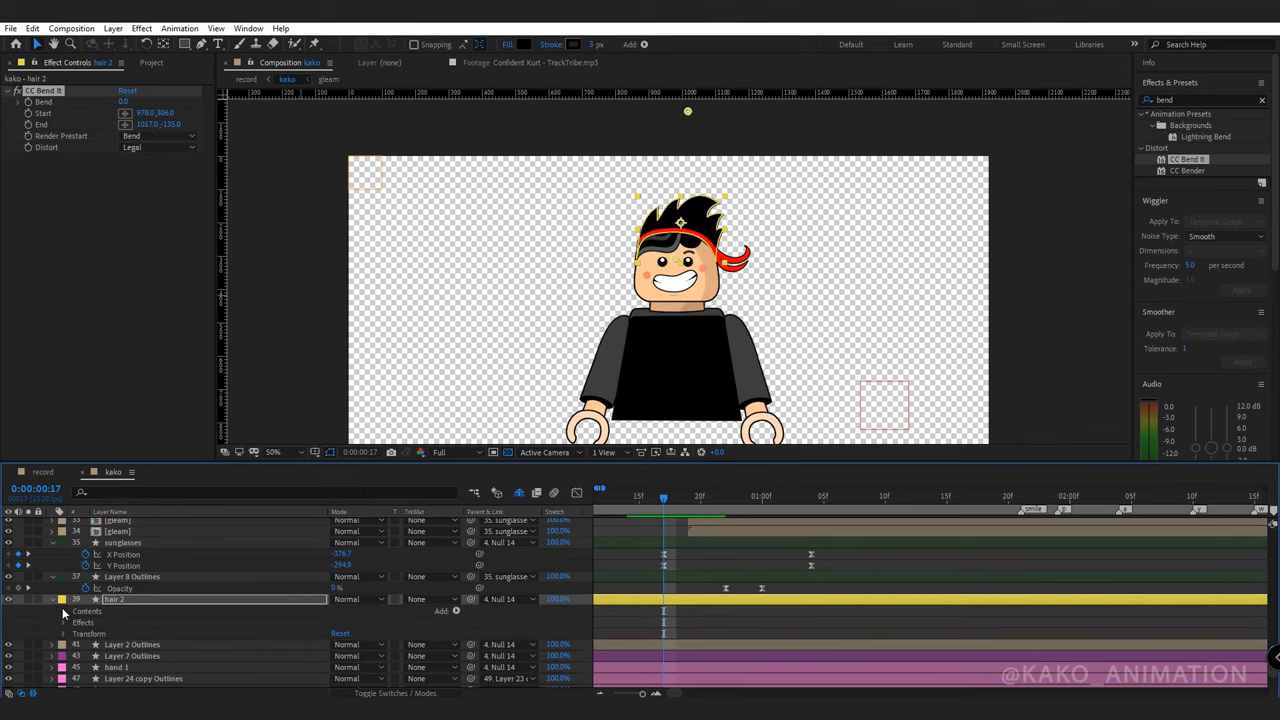
pyautogui.click(66, 622)
pyautogui.click(75, 634)
pyautogui.click(97, 624)
# Add a Bend keyframe of 0 at 0:00:00:23 and set the hair's Bend to 107 at 0:00:00:17.
pyautogui.click(737, 500)
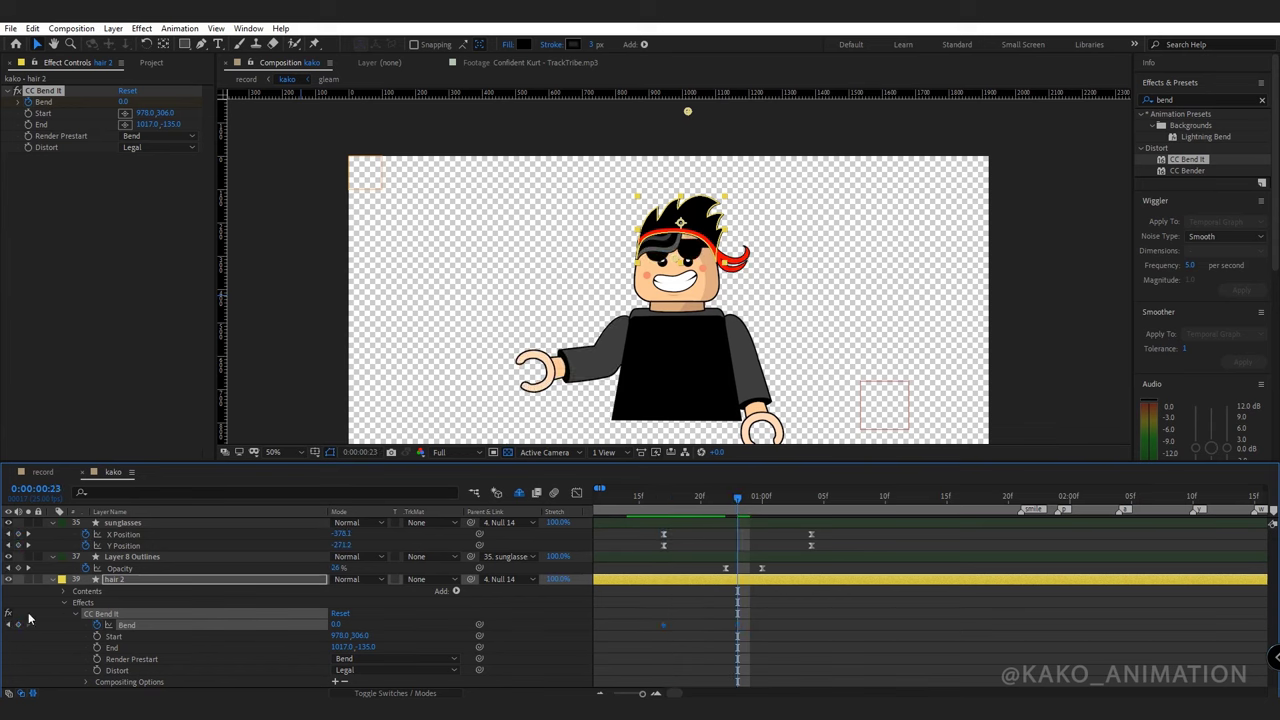
pyautogui.click(664, 498)
pyautogui.moveTo(340, 625); pyautogui.dragTo(392, 624)
pyautogui.click(436, 616)
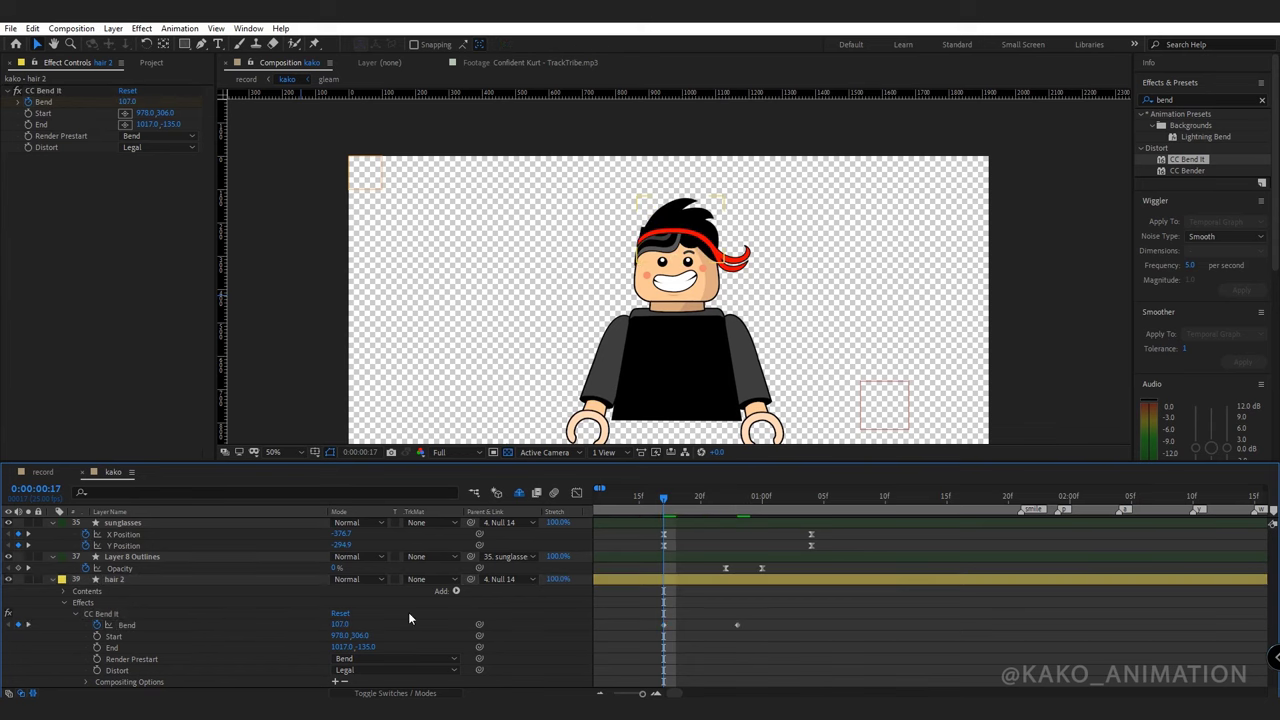
# Move CC Bend It's Start point to 976, 304 and its End point to 1019, -167.
pyautogui.click(315, 580)
pyautogui.click(60, 92)
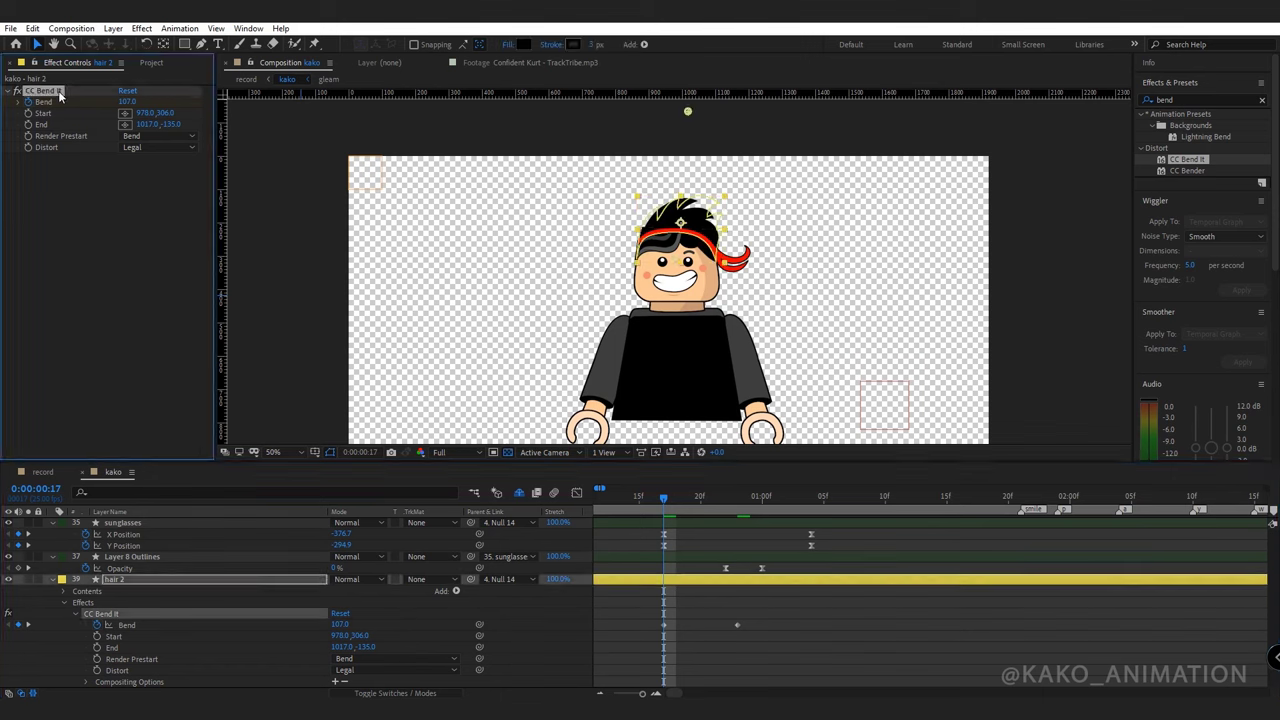
pyautogui.moveTo(674, 263); pyautogui.dragTo(673, 258)
pyautogui.moveTo(689, 114); pyautogui.dragTo(690, 104)
# Move the second hair Bend keyframe to 0:00:01:08, ease both keyframes and lengthen their handles in the Graph Editor.
pyautogui.press('space')
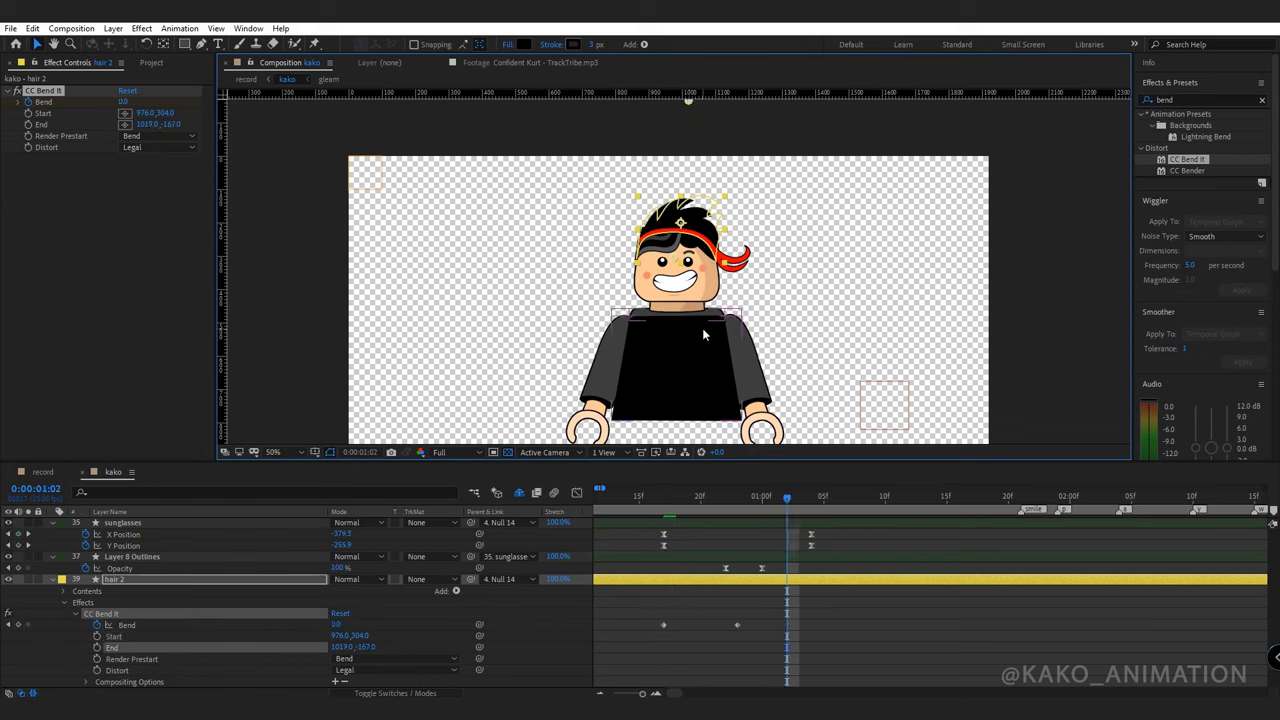
pyautogui.press('space')
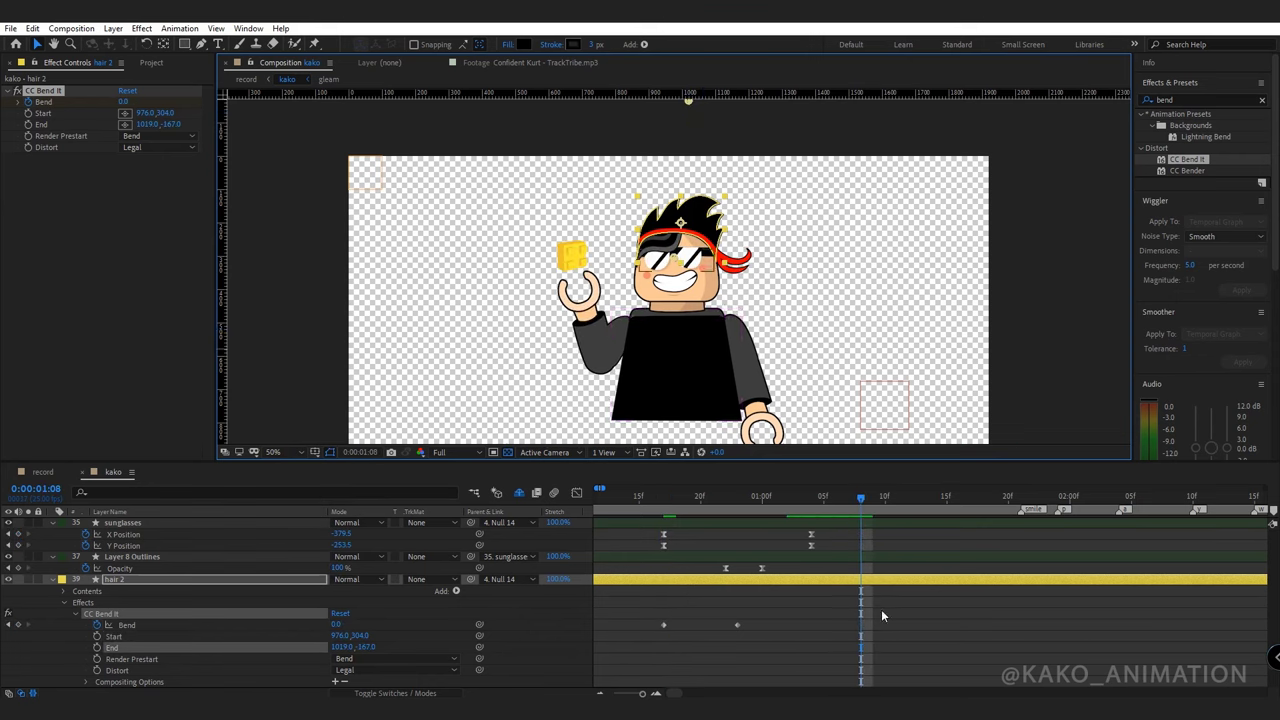
pyautogui.moveTo(737, 625); pyautogui.dragTo(632, 643)
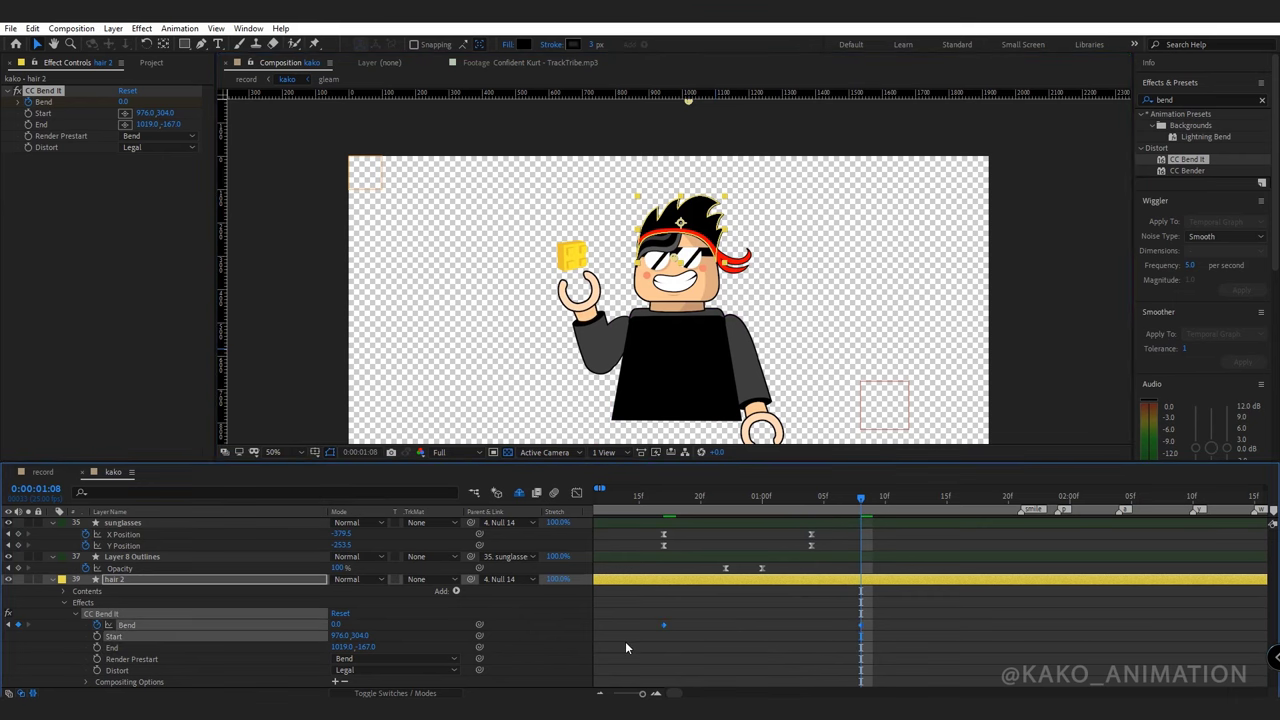
pyautogui.click(576, 493)
pyautogui.click(148, 625)
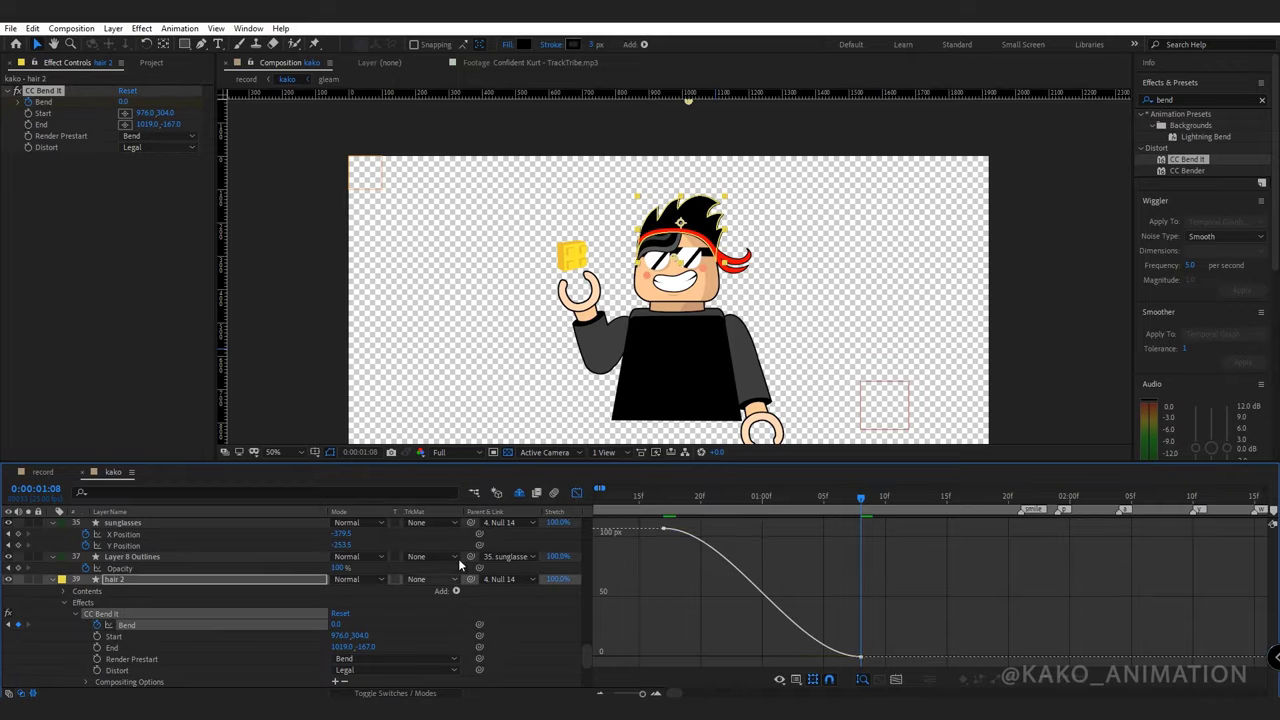
pyautogui.moveTo(752, 532); pyautogui.dragTo(764, 528)
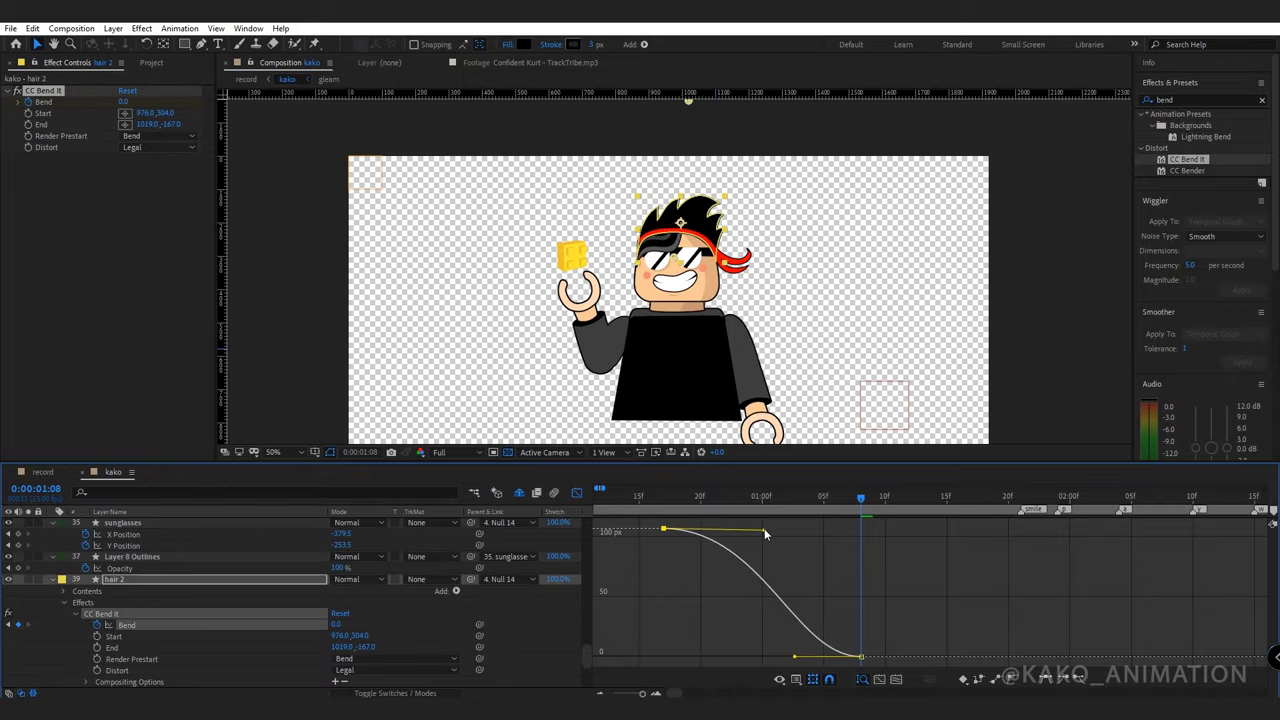
pyautogui.moveTo(794, 659); pyautogui.dragTo(724, 657)
# Preview the hair bend in the record composition and find the start of the character's exit at 0:00:03:10.
pyautogui.click(43, 471)
pyautogui.moveTo(630, 497); pyautogui.dragTo(840, 508)
pyautogui.press('space')
pyautogui.moveTo(1070, 566); pyautogui.dragTo(700, 568)
pyautogui.moveTo(1057, 568); pyautogui.dragTo(769, 569)
pyautogui.moveTo(903, 502); pyautogui.dragTo(953, 544)
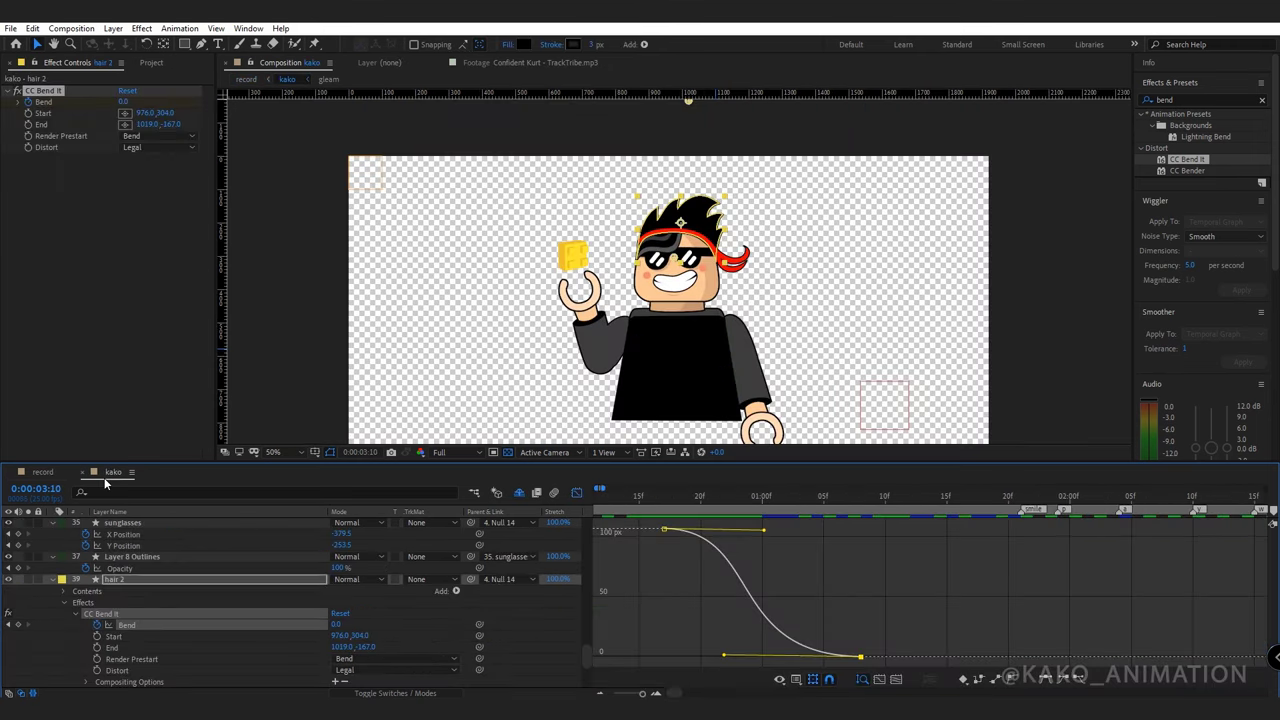
# In kako, keyframe the hair's current Bend at 0:00:03:10 and set Bend to -70 at 0:00:03:20.
pyautogui.hotkey('shift', 'F3')
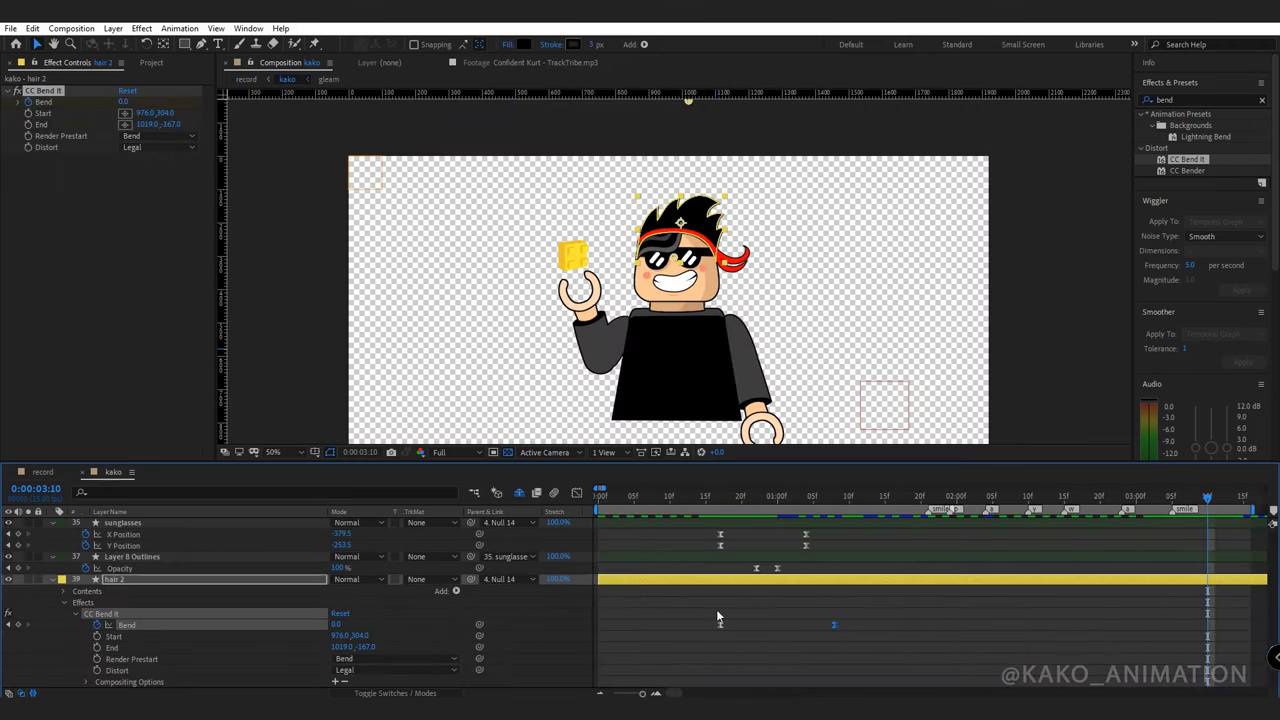
pyautogui.hotkey('shift', 'pagedown')
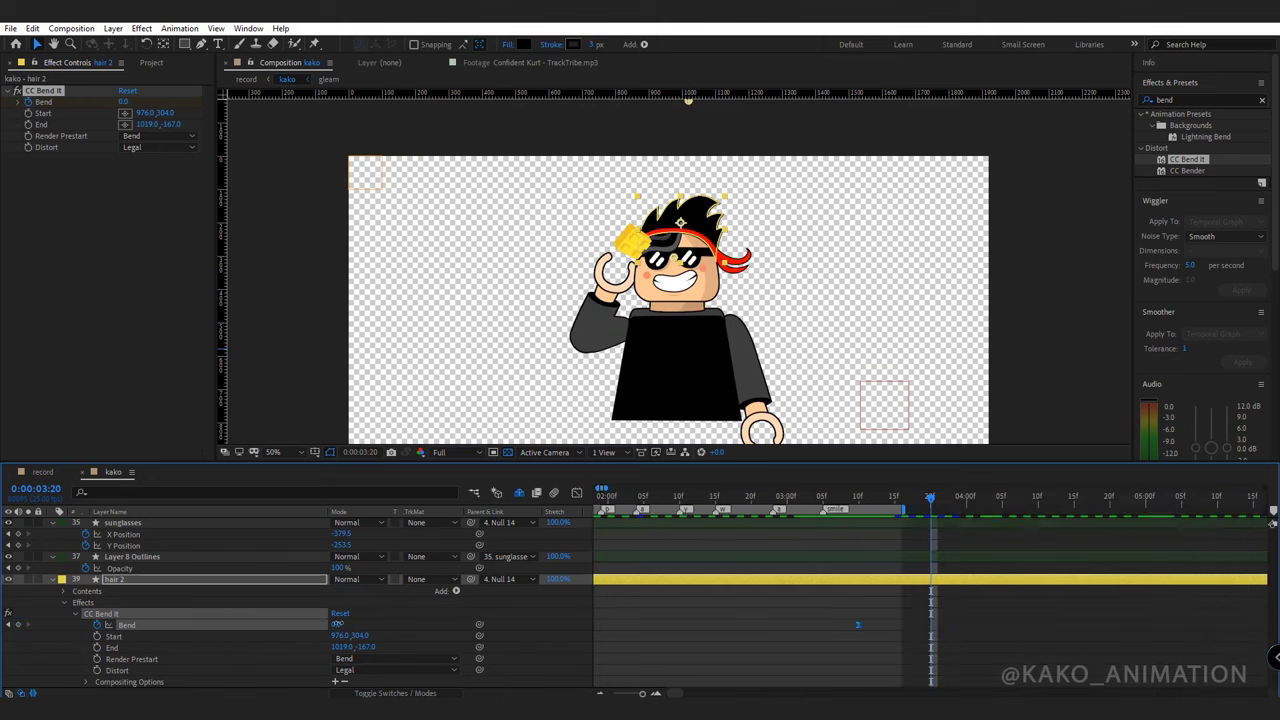
pyautogui.moveTo(337, 623); pyautogui.dragTo(302, 637)
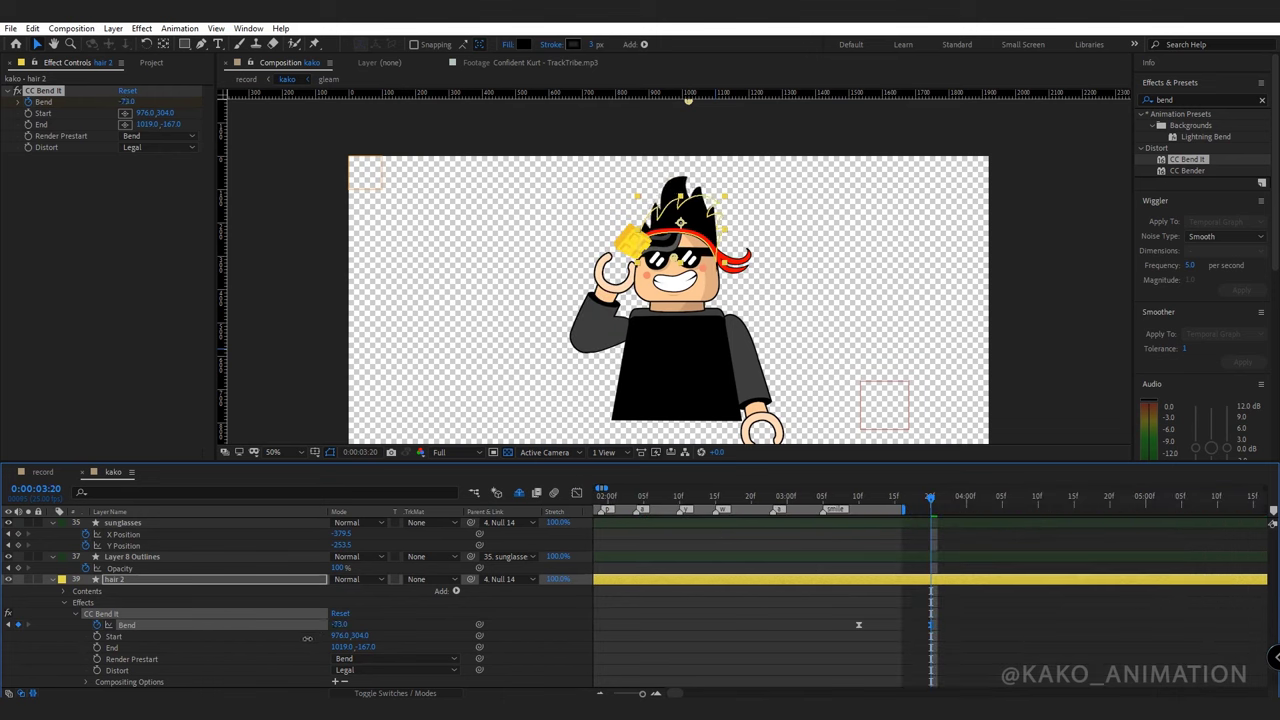
# Extend the kako work area past the last Bend keyframe and preview the exit in the record composition.
pyautogui.click(909, 511)
pyautogui.moveTo(905, 510); pyautogui.dragTo(936, 524)
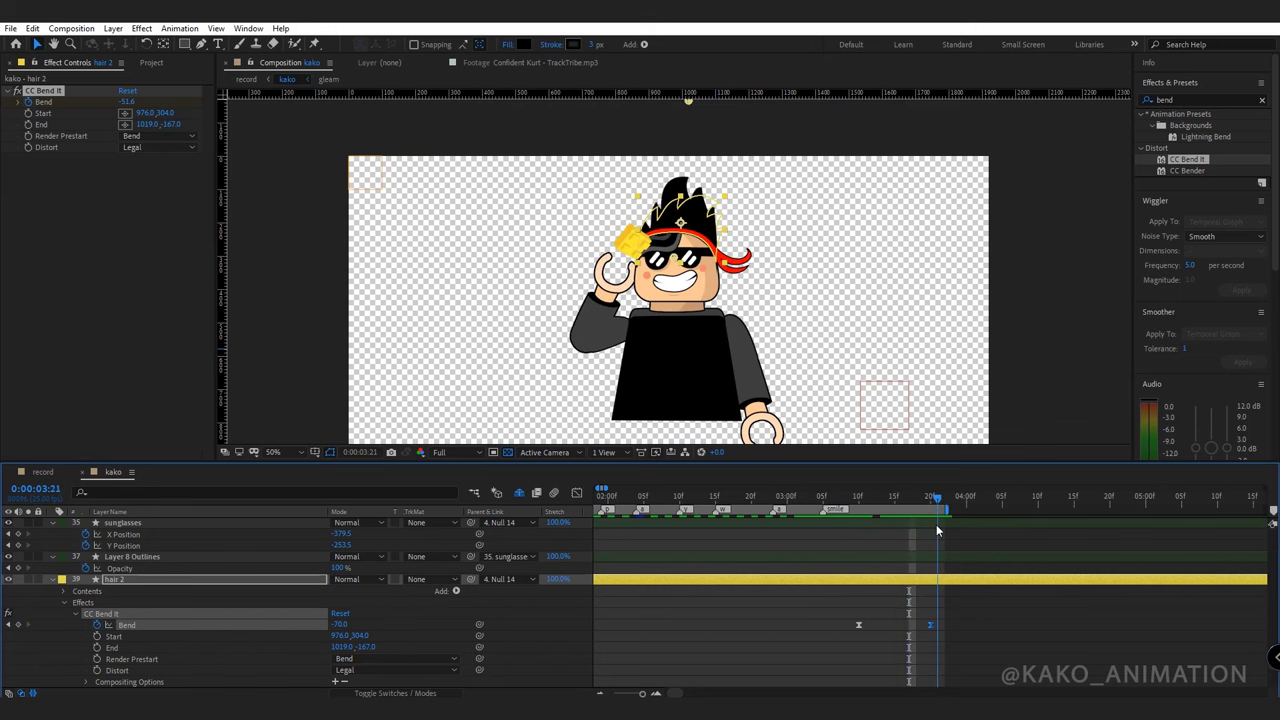
pyautogui.click(40, 472)
pyautogui.press('space')
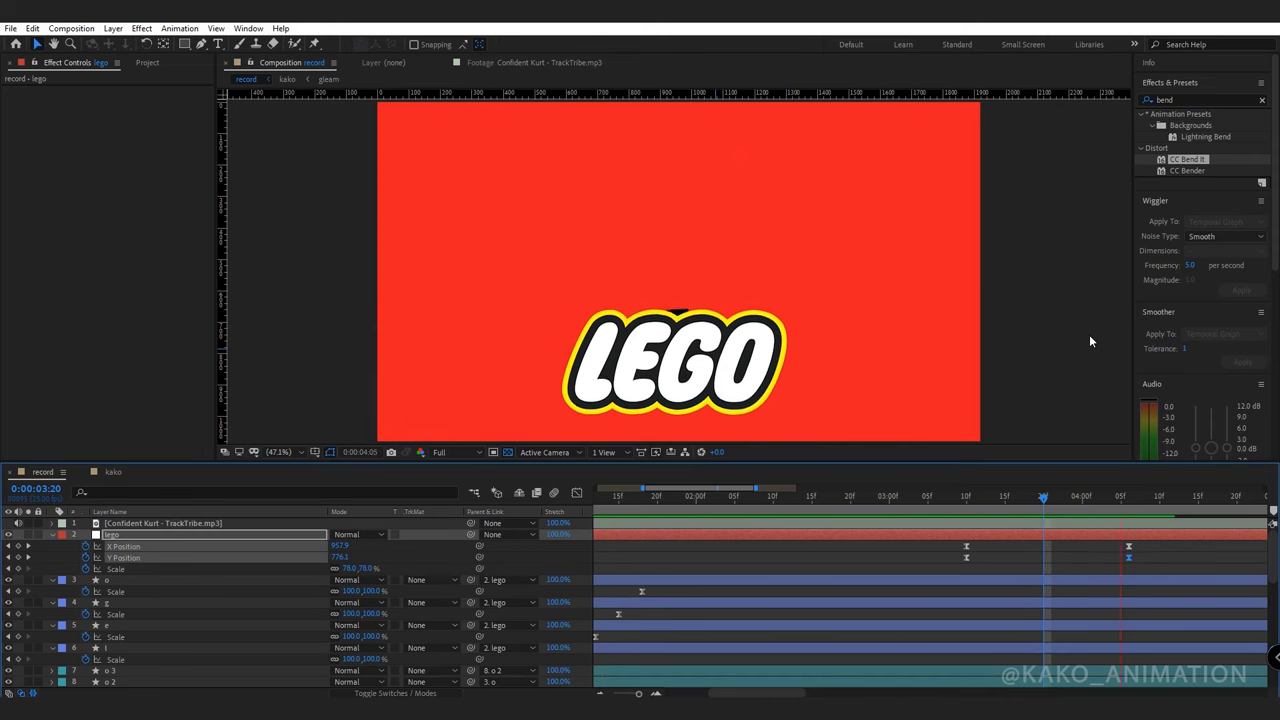
pyautogui.press('space')
# Select the upper points of the kako layer's Mask 1 at 0:00:03:10 and at 0:00:04:06 to inspect the mask around the logo.
pyautogui.moveTo(1272, 564); pyautogui.dragTo(1269, 637)
pyautogui.moveTo(618, 496)
pyautogui.mouseDown()
pyautogui.moveTo(657, 497)
pyautogui.moveTo(601, 500)
pyautogui.moveTo(614, 500)
pyautogui.mouseUp()
pyautogui.click(176, 552)
pyautogui.scroll(-2, 820, 232)
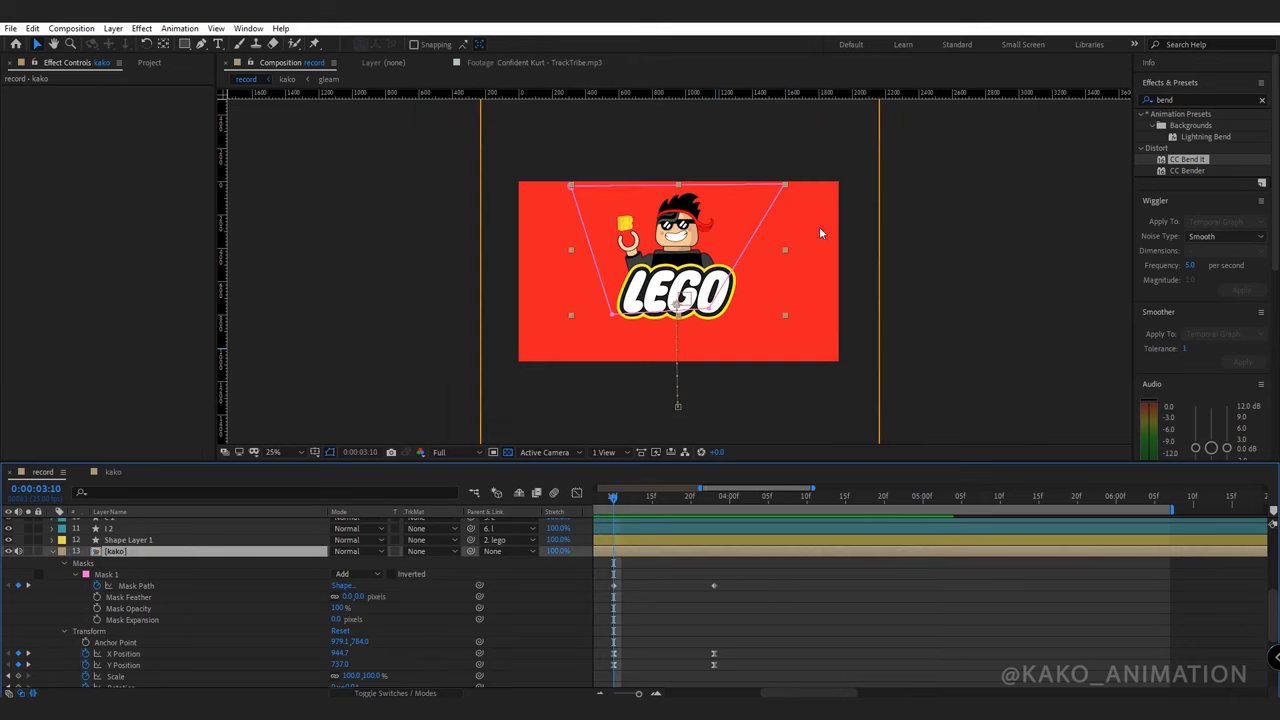
pyautogui.click(785, 185)
pyautogui.moveTo(808, 210); pyautogui.dragTo(571, 151)
pyautogui.moveTo(616, 498); pyautogui.dragTo(776, 498)
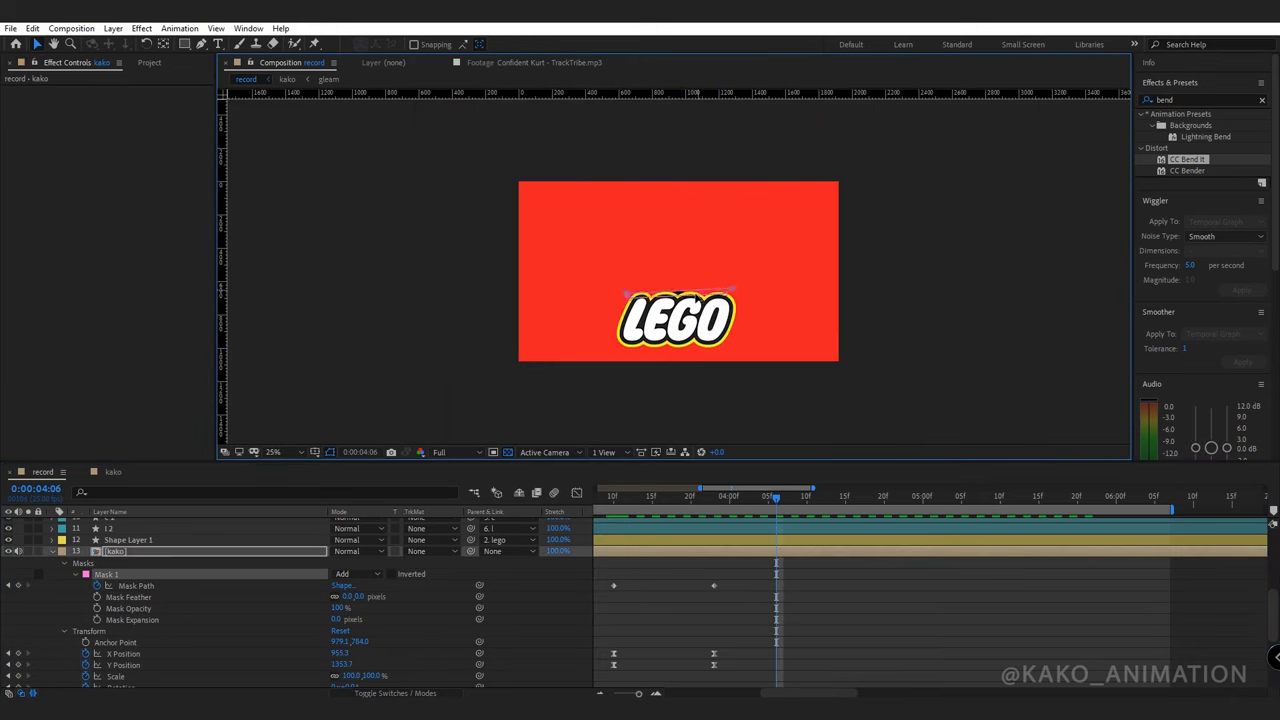
pyautogui.scroll(2, 697, 298)
pyautogui.moveTo(814, 296); pyautogui.dragTo(612, 322)
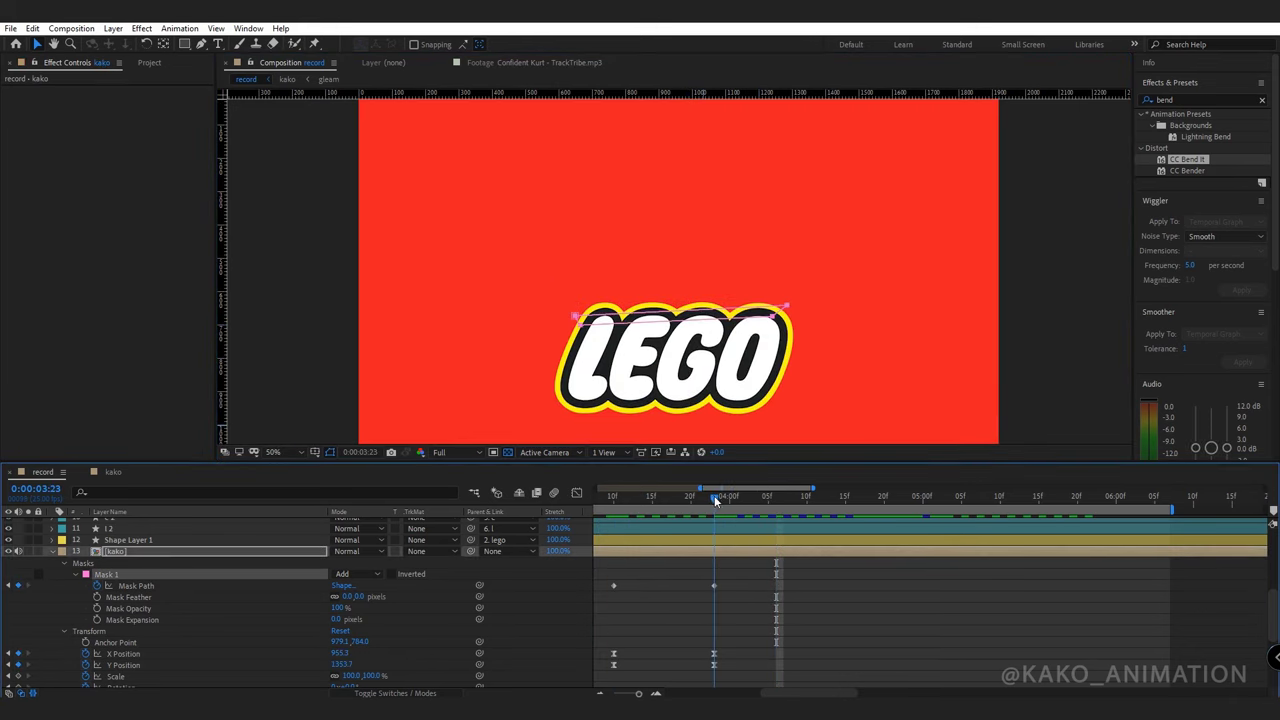
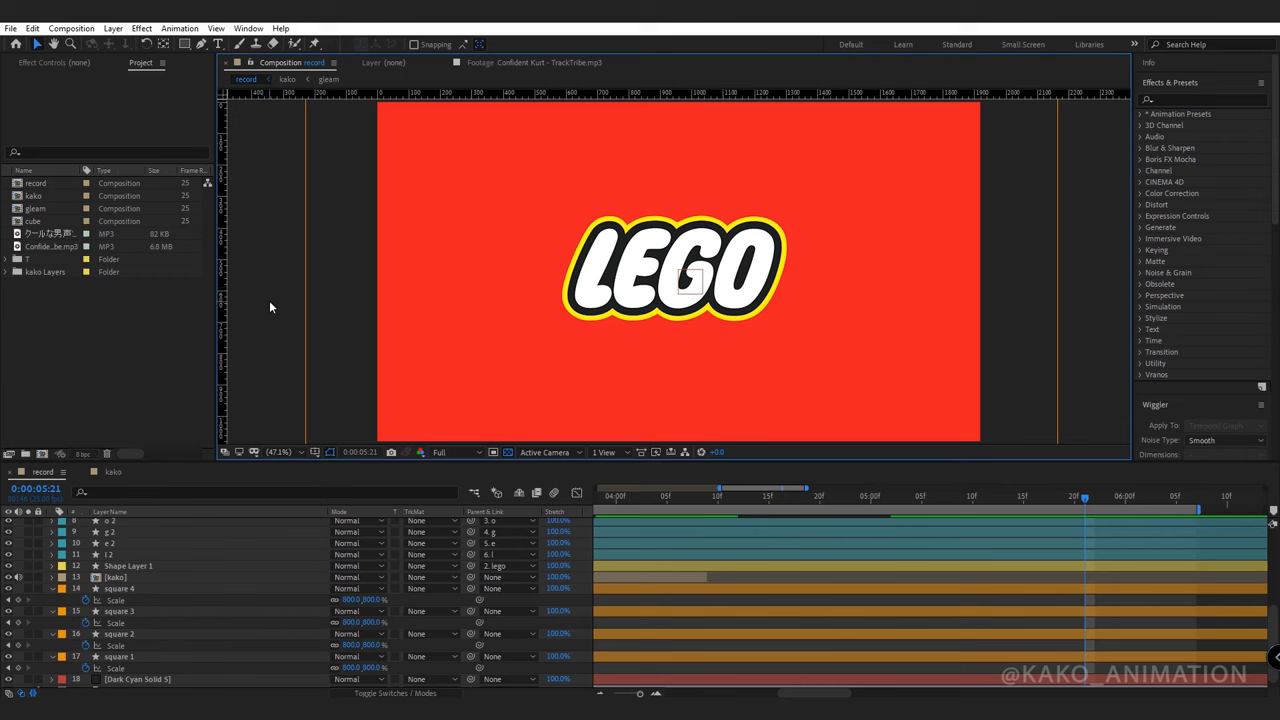
# Duplicate the cube composition and add the duplicate, cube 2, to the record composition.
pyautogui.click(36, 222)
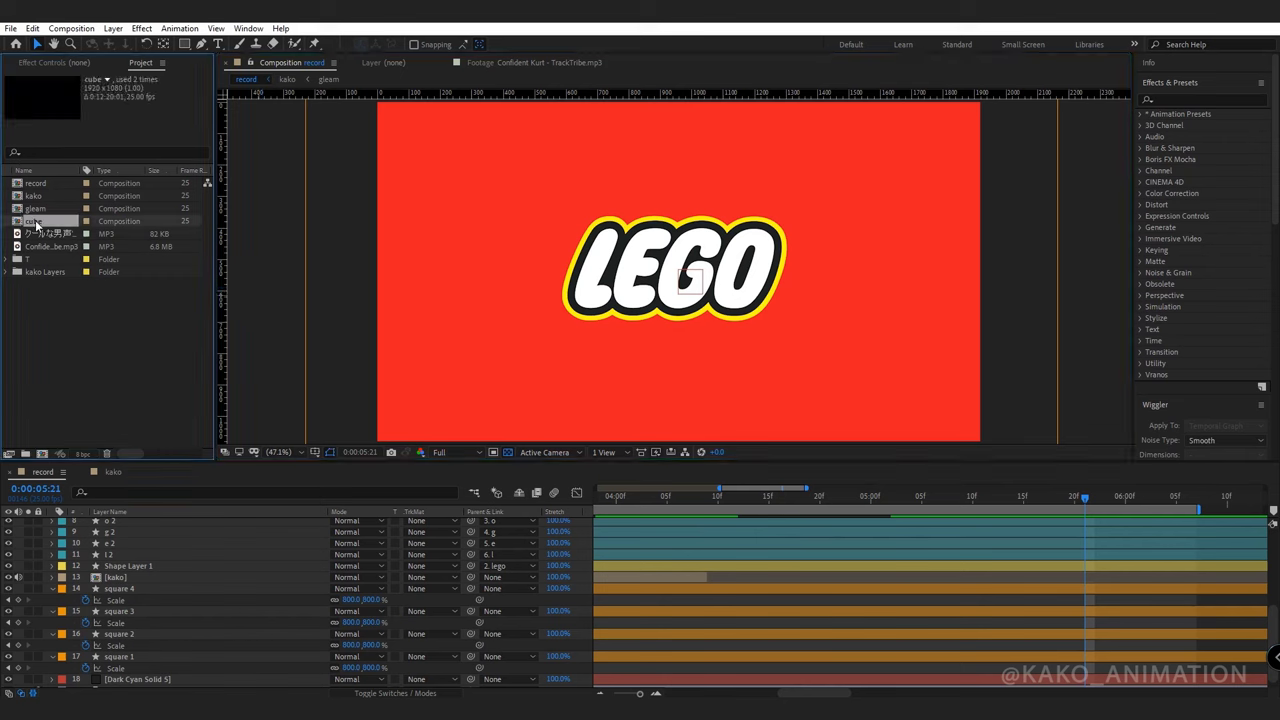
pyautogui.hotkey('ctrl', 'd')
pyautogui.moveTo(36, 225); pyautogui.dragTo(680, 280)
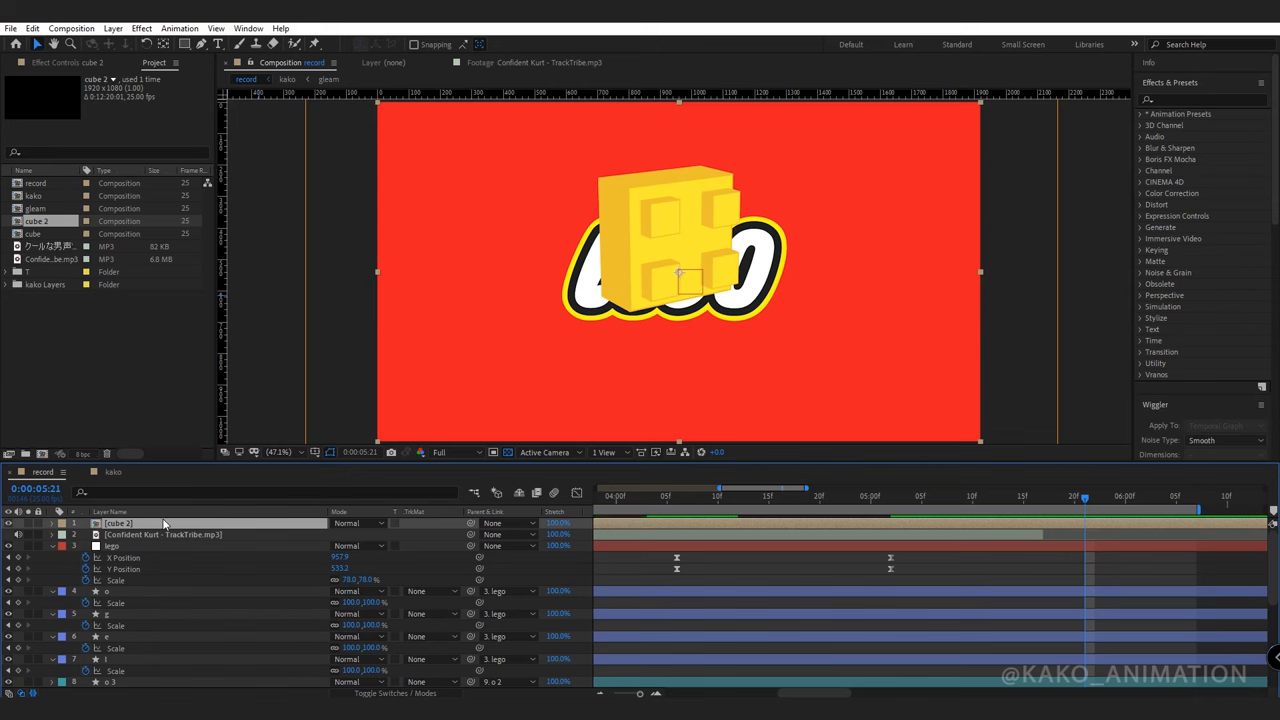
# Inspect the Position and Scale of Shape Layer 1 inside the cube 2 composition, and return to record.
pyautogui.doubleClick(163, 523)
pyautogui.click(128, 568)
pyautogui.hotkey('shift', 's')
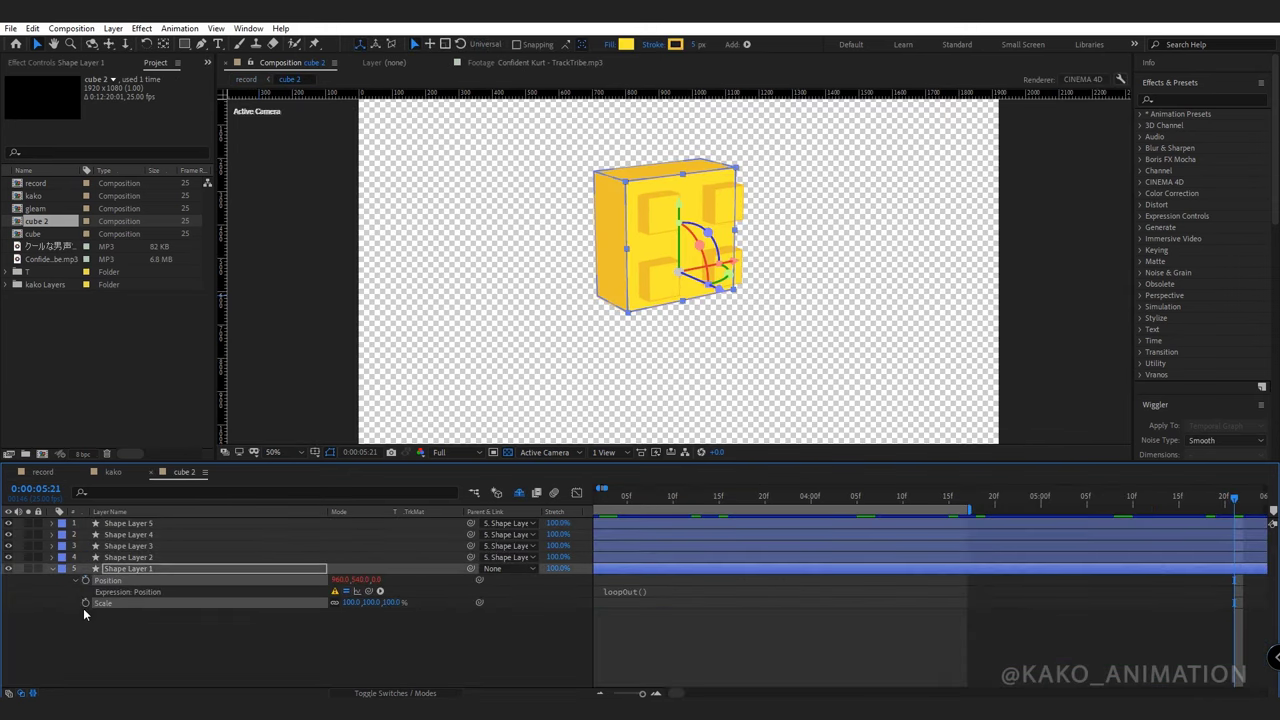
pyautogui.click(42, 471)
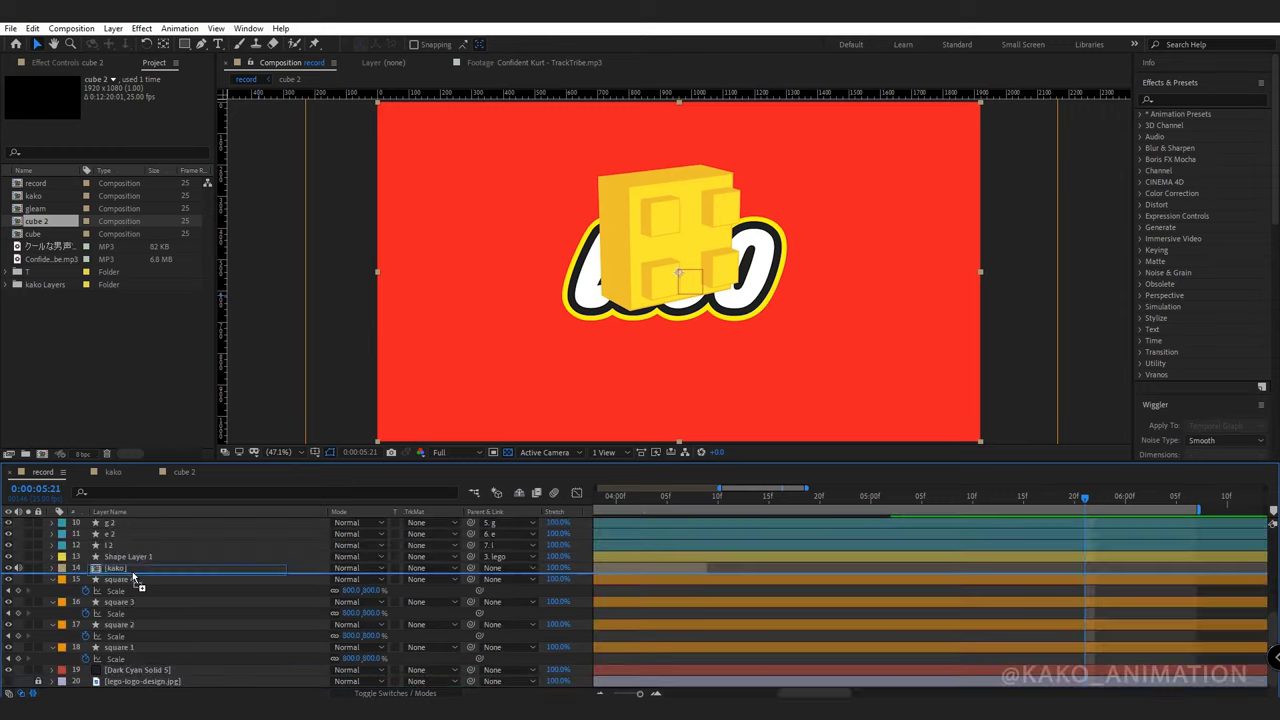
# Place the cube 2 layer directly below kako, scale it to 26%, and position it beside the logo's letter L.
pyautogui.moveTo(133, 578); pyautogui.dragTo(133, 578)
pyautogui.write('s')
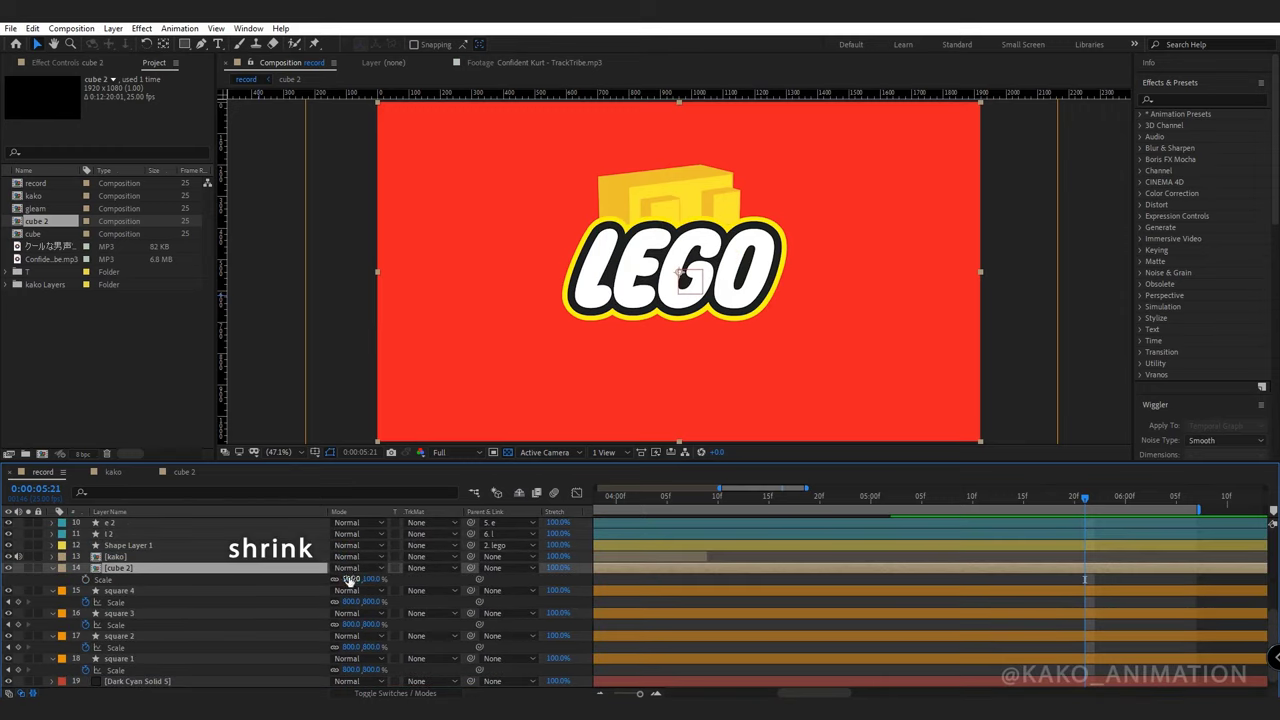
pyautogui.write('26')
pyautogui.press('Return')
pyautogui.moveTo(679, 271); pyautogui.dragTo(533, 278)
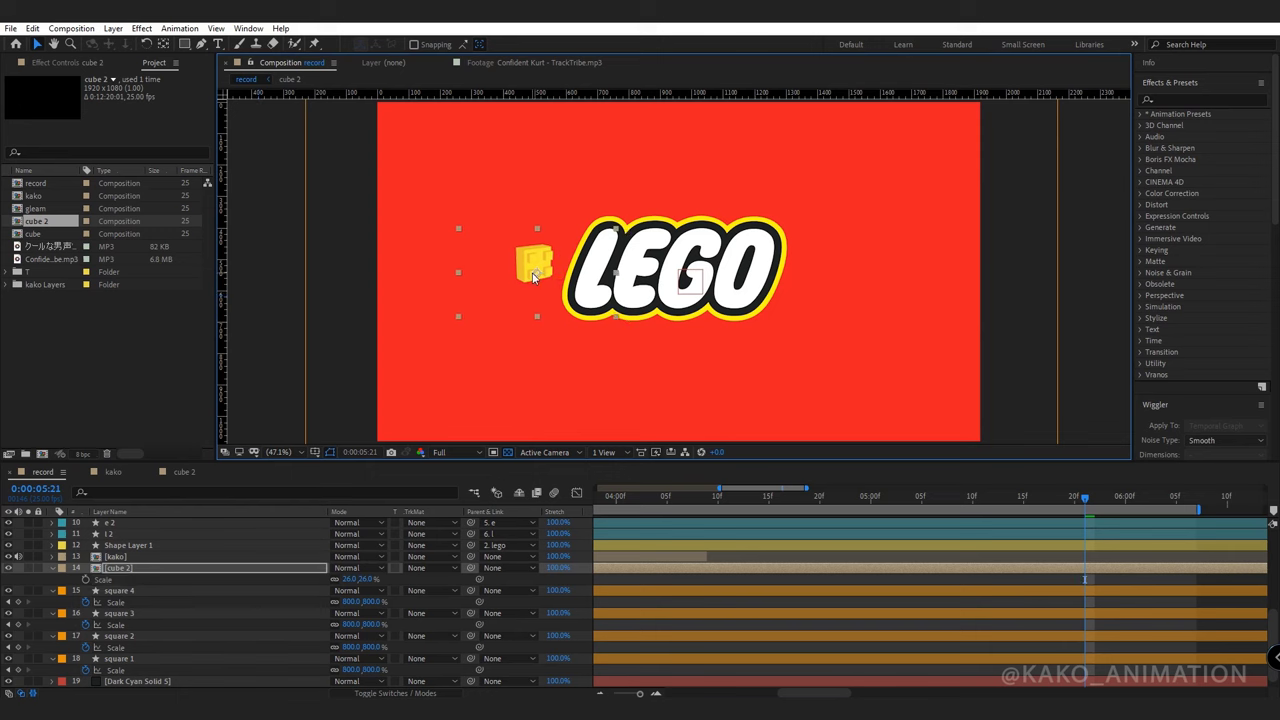
# Separate the Position dimensions of the cube 2 layer.
pyautogui.press('p')
pyautogui.rightClick(107, 580)
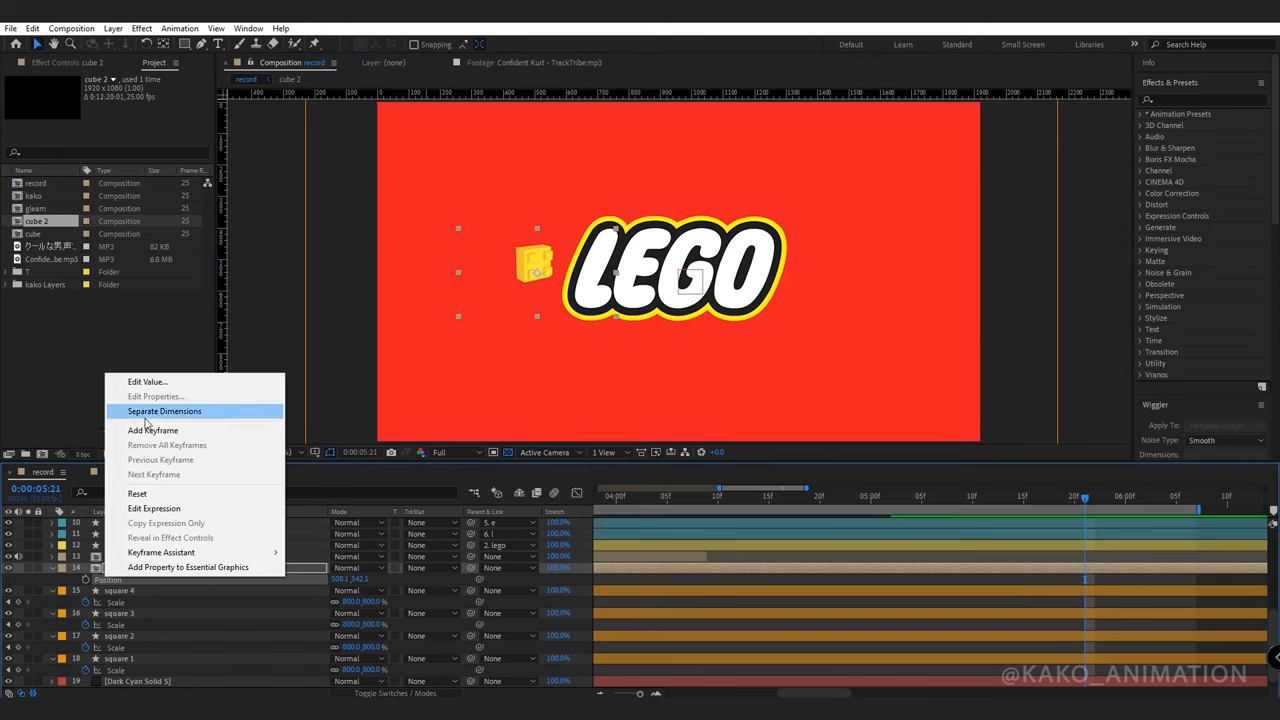
pyautogui.click(160, 412)
# Preview the logo's exit movement and start keyframing cube 2's X and Y Position at 0:00:04:13, advancing to 0:00:04:21 for the end keyframes.
pyautogui.press('-')
pyautogui.moveTo(798, 570); pyautogui.dragTo(869, 575)
pyautogui.click(757, 501)
pyautogui.press('space')
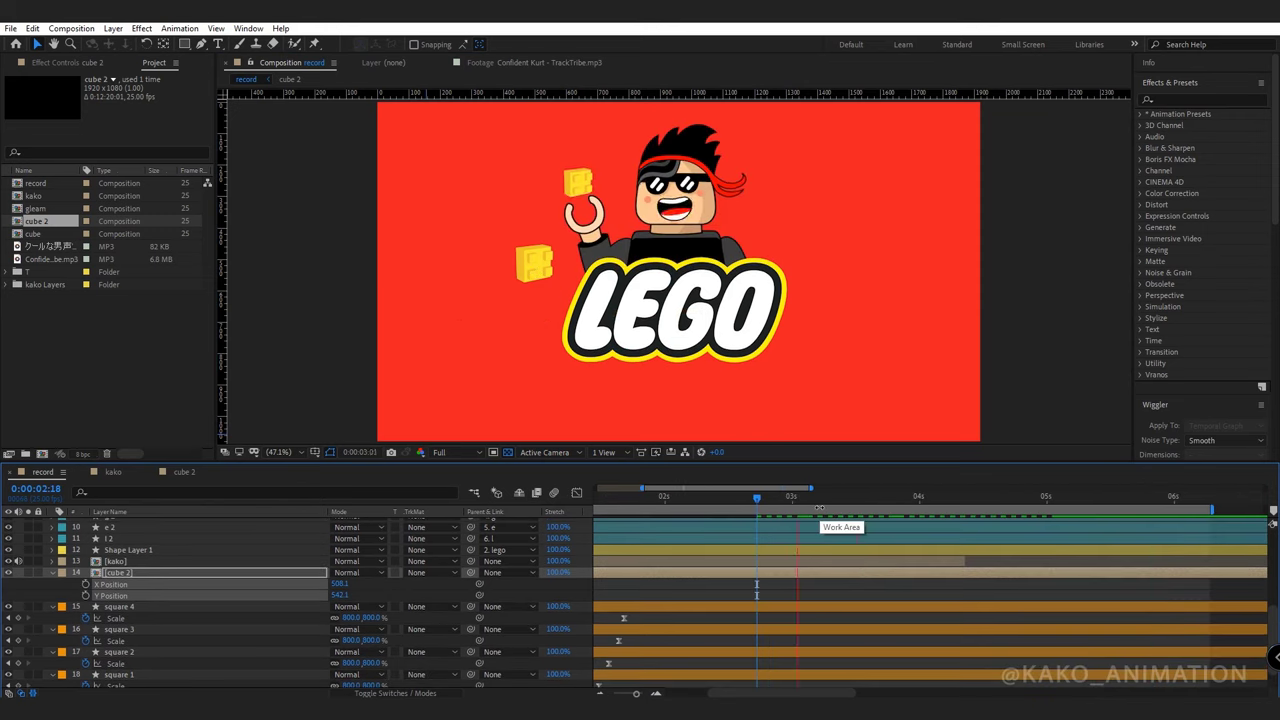
pyautogui.moveTo(910, 502); pyautogui.dragTo(988, 500)
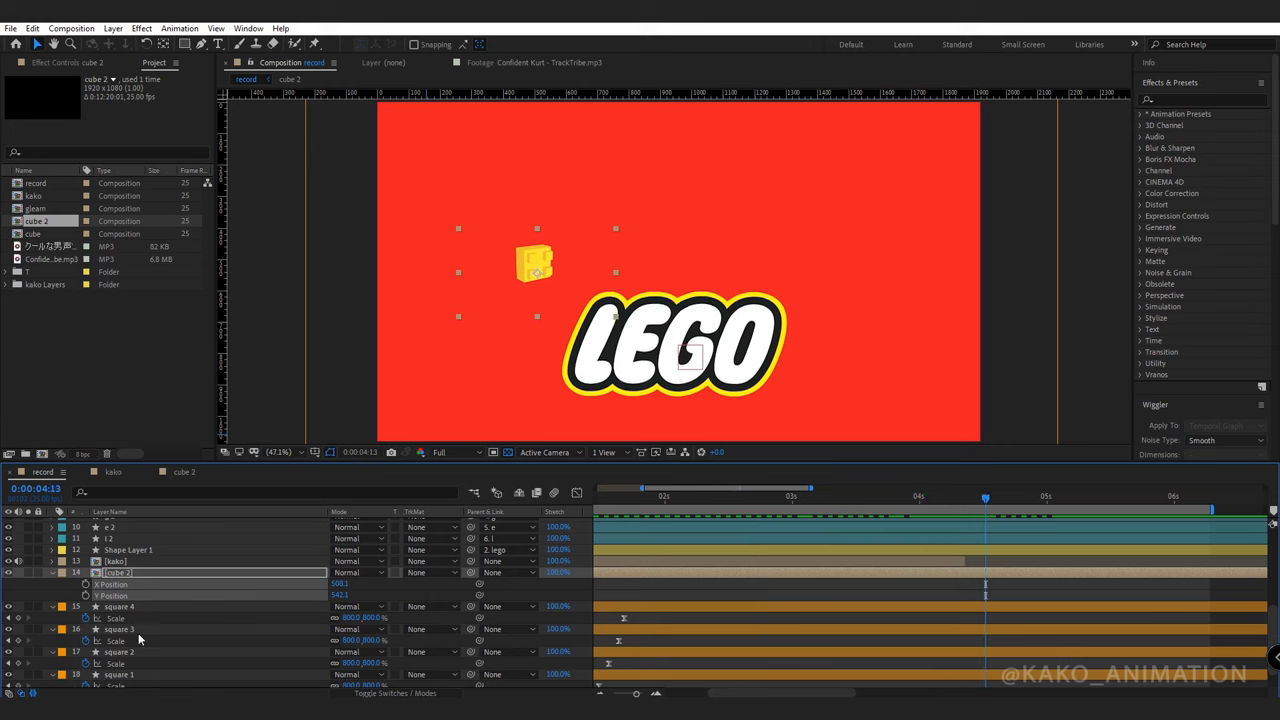
pyautogui.click(86, 595)
pyautogui.press('pagedown')
pyautogui.press('pagedown')
pyautogui.press('pagedown')
pyautogui.press('pagedown')
pyautogui.press('pagedown')
pyautogui.press('pagedown')
pyautogui.press('pagedown')
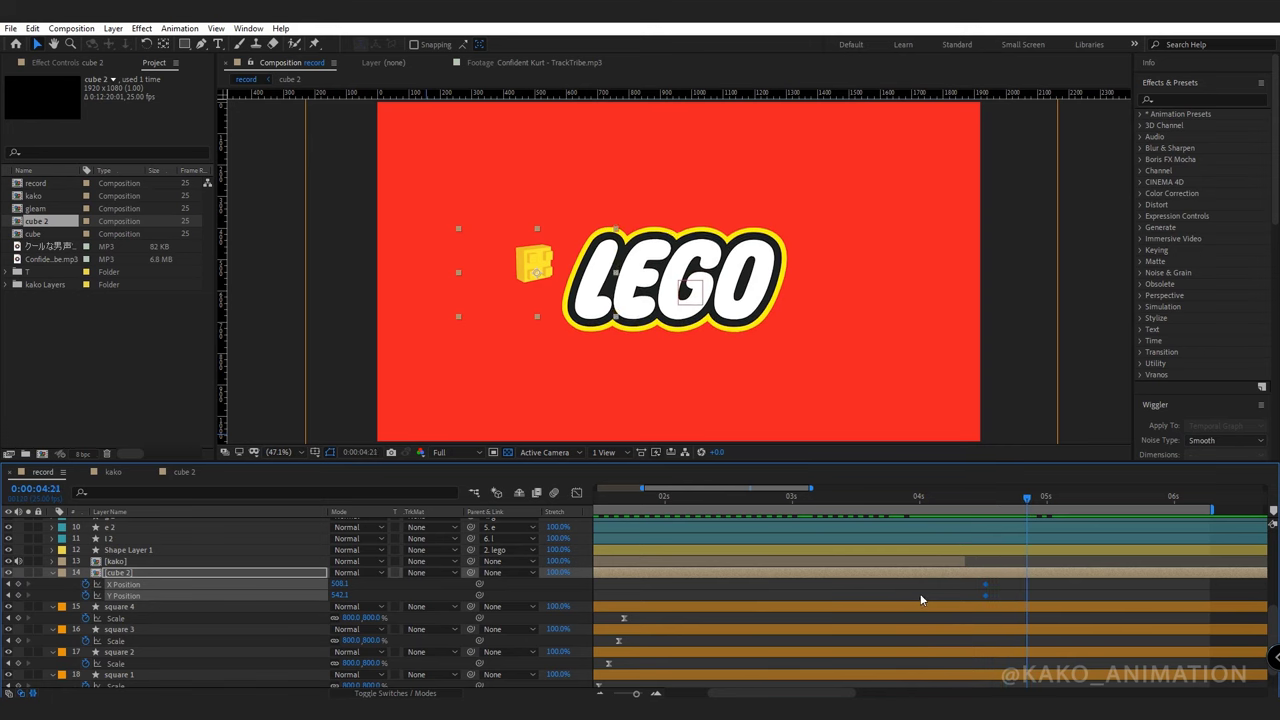
# At 0:00:04:13, move cube 2 behind the logo so it flies out by 0:00:04:21, and check the end frame.
pyautogui.click(986, 500)
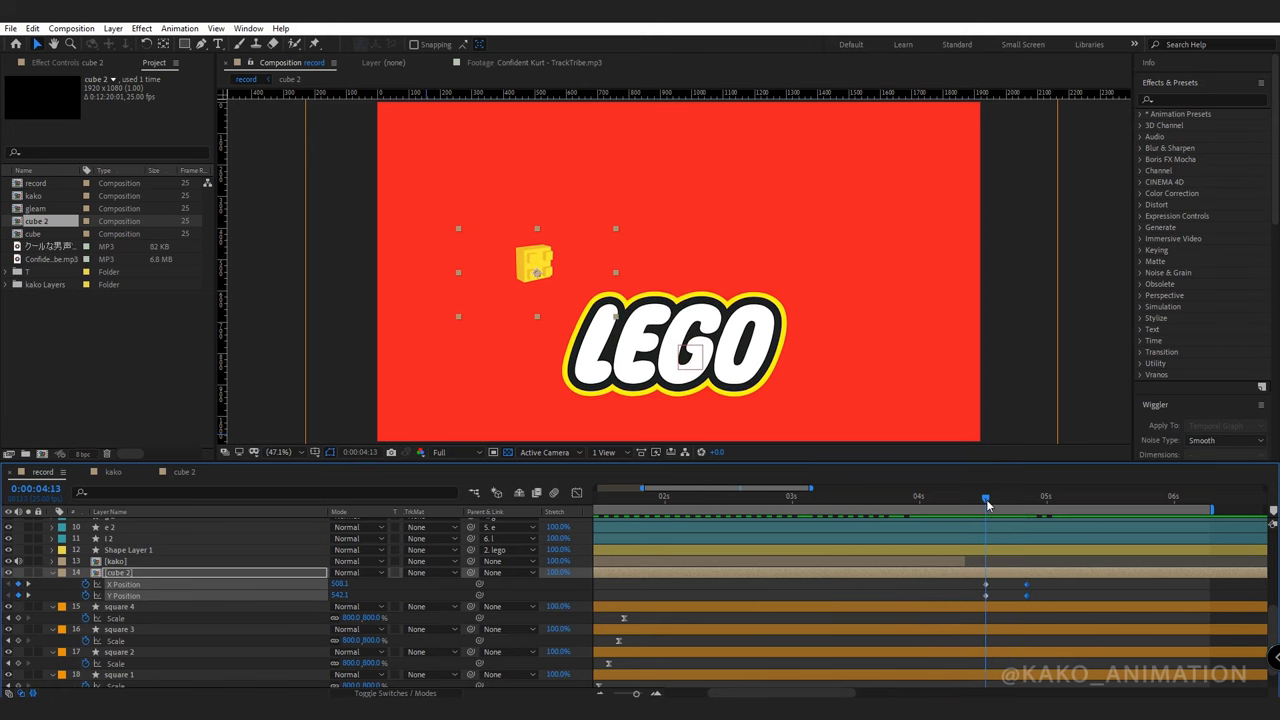
pyautogui.moveTo(535, 268); pyautogui.dragTo(664, 338)
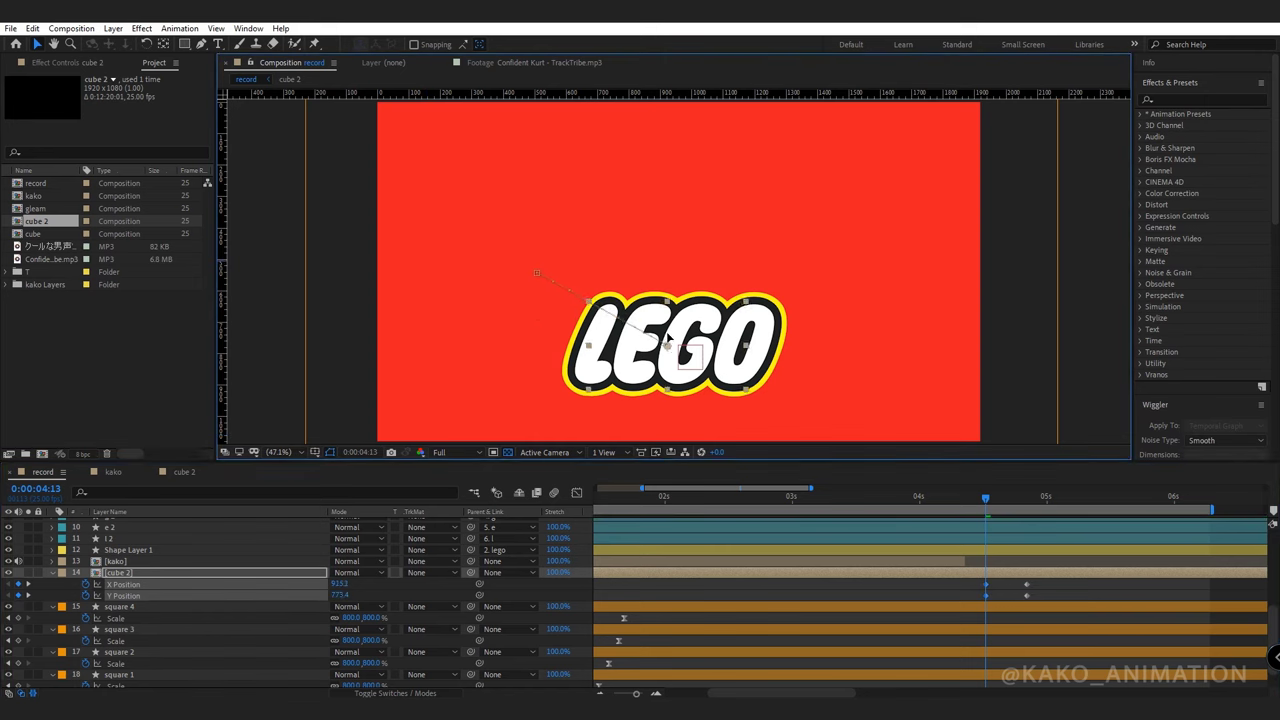
pyautogui.moveTo(986, 500); pyautogui.dragTo(1028, 500)
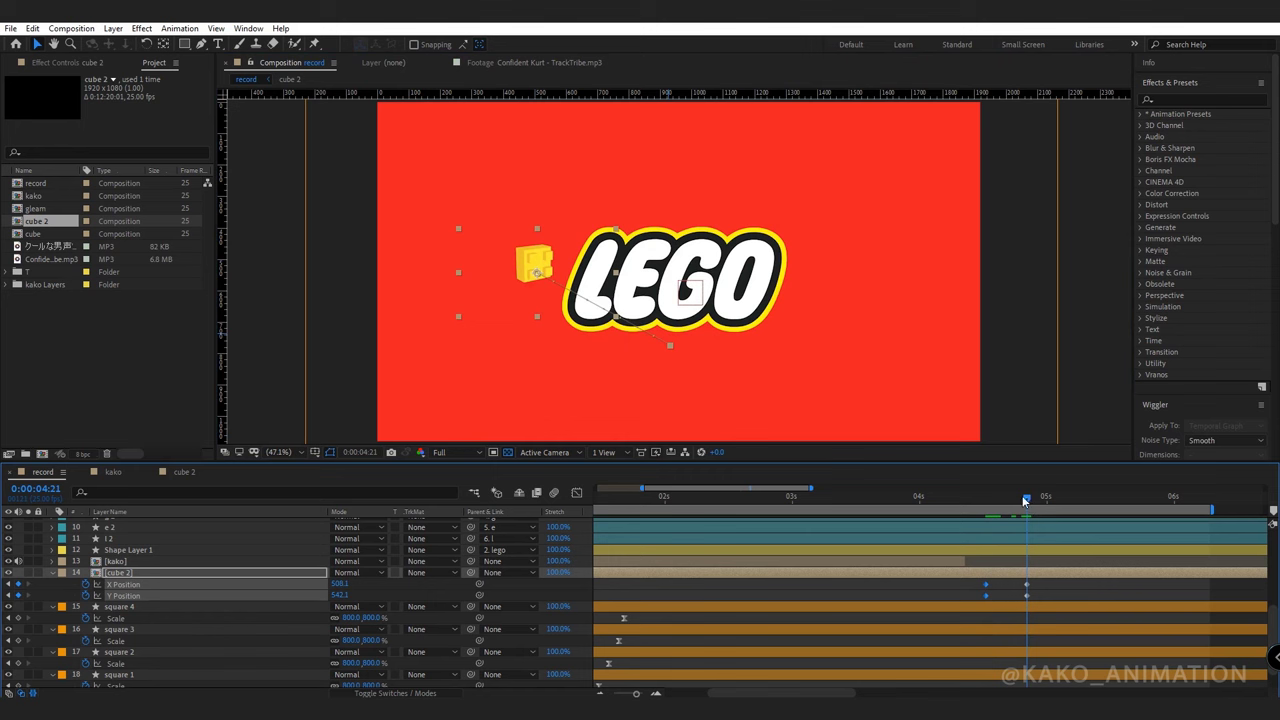
# Keyframe cube 2 above the logo at 0:00:04:21 and below the frame's lower left at 0:00:05:06, with Easy Ease on all position keyframes.
pyautogui.moveTo(535, 272); pyautogui.dragTo(603, 168)
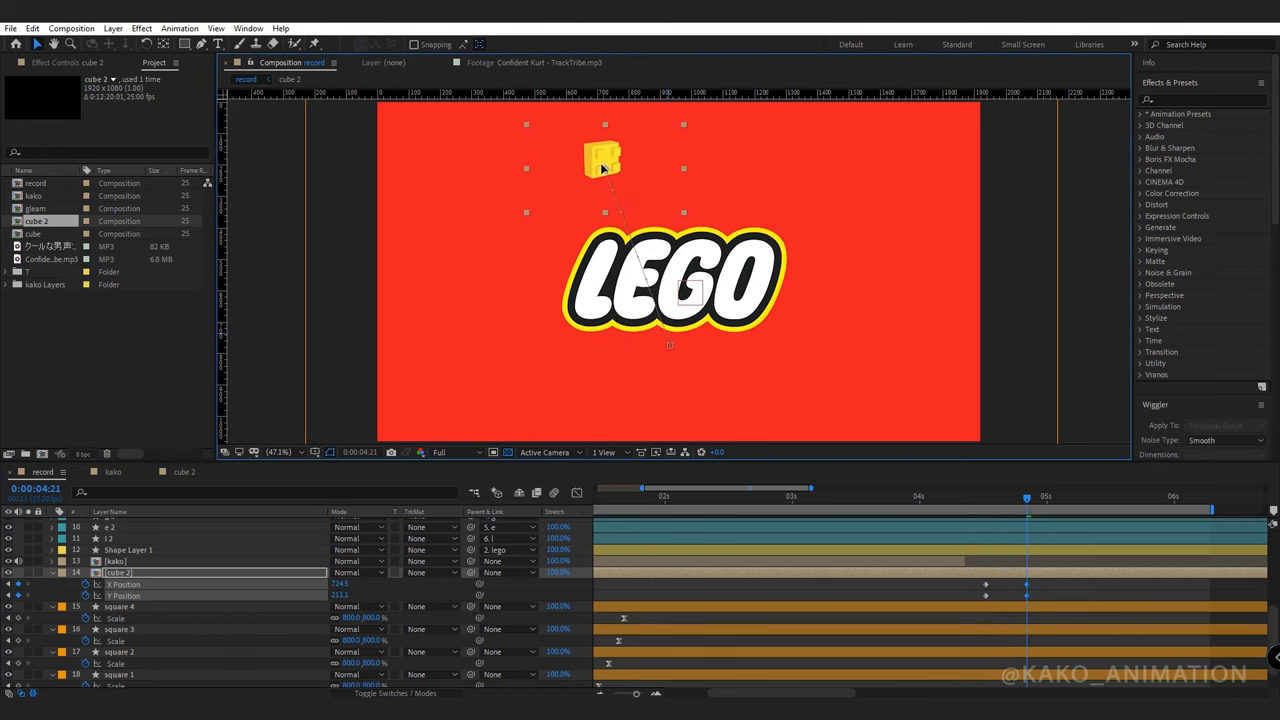
pyautogui.moveTo(1032, 496); pyautogui.dragTo(1077, 496)
pyautogui.moveTo(604, 188); pyautogui.dragTo(472, 468)
pyautogui.moveTo(1109, 582); pyautogui.dragTo(965, 602)
pyautogui.press('F9')
# Reshape cube 2's X Position curve in the Graph Editor so the cube travels through its peak in a smooth arc.
pyautogui.click(455, 611)
pyautogui.click(120, 585)
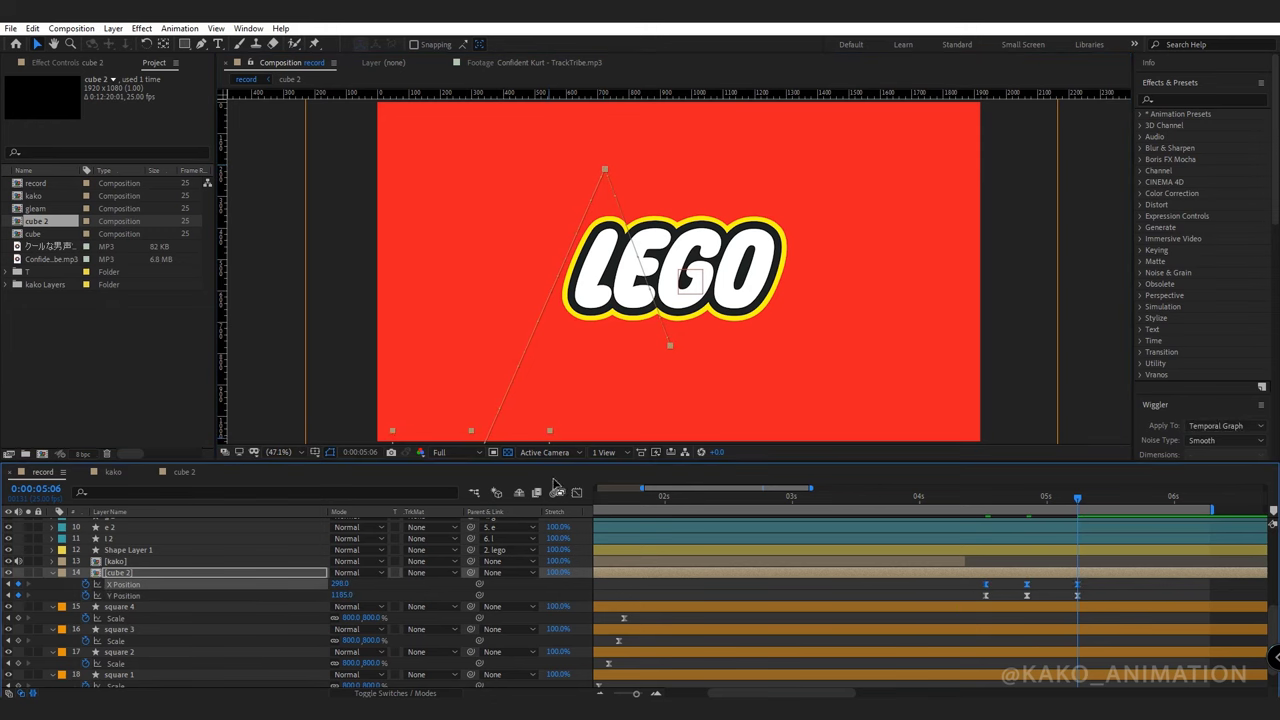
pyautogui.click(577, 493)
pyautogui.doubleClick(1043, 575)
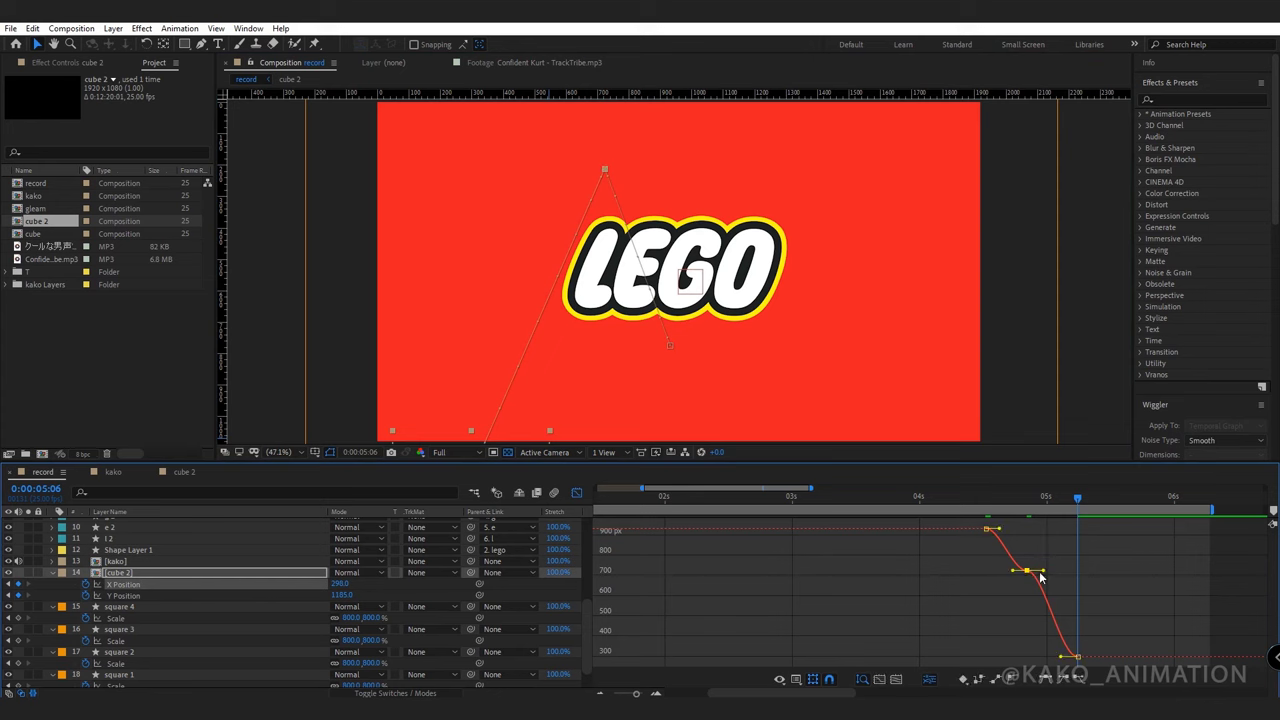
pyautogui.moveTo(1043, 572); pyautogui.dragTo(1042, 595)
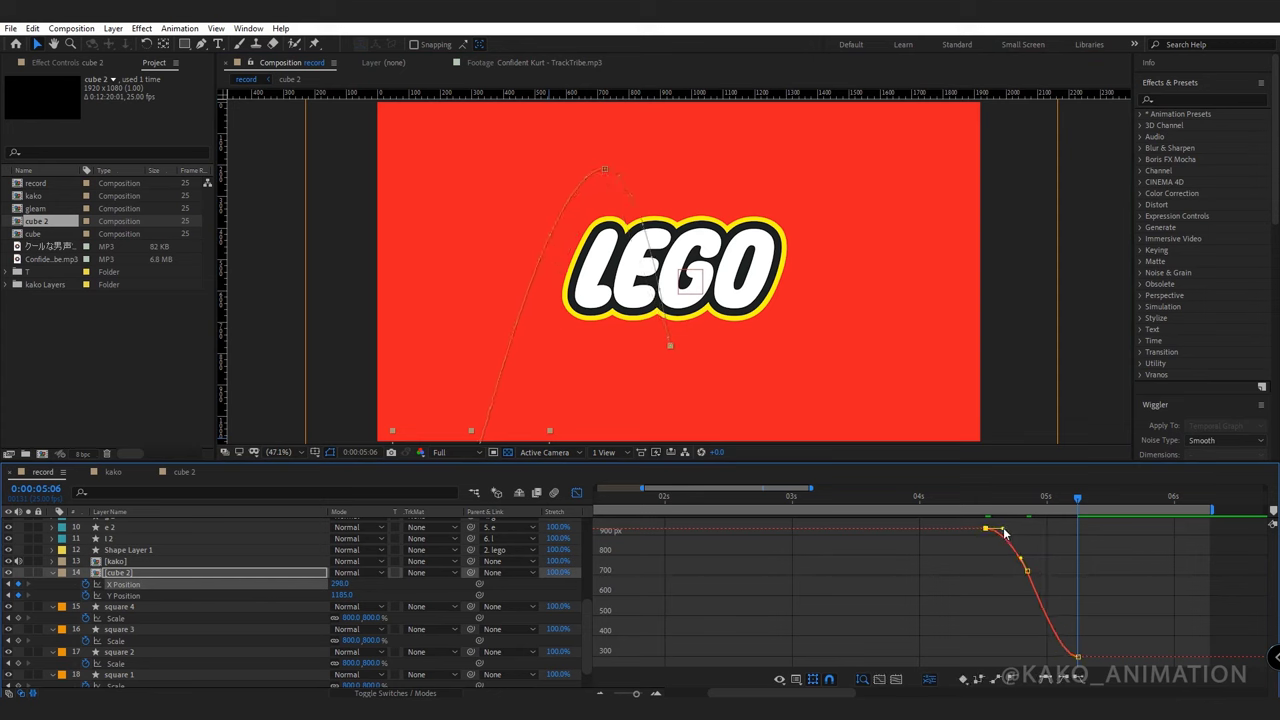
pyautogui.moveTo(1078, 658); pyautogui.dragTo(1062, 662)
pyautogui.moveTo(1008, 505)
pyautogui.mouseDown()
pyautogui.moveTo(972, 516)
pyautogui.moveTo(996, 516)
pyautogui.mouseUp()
# Adjust the keyframe handles on cube 2's Y Position curve to soften the rise, peak and fall.
pyautogui.click(144, 594)
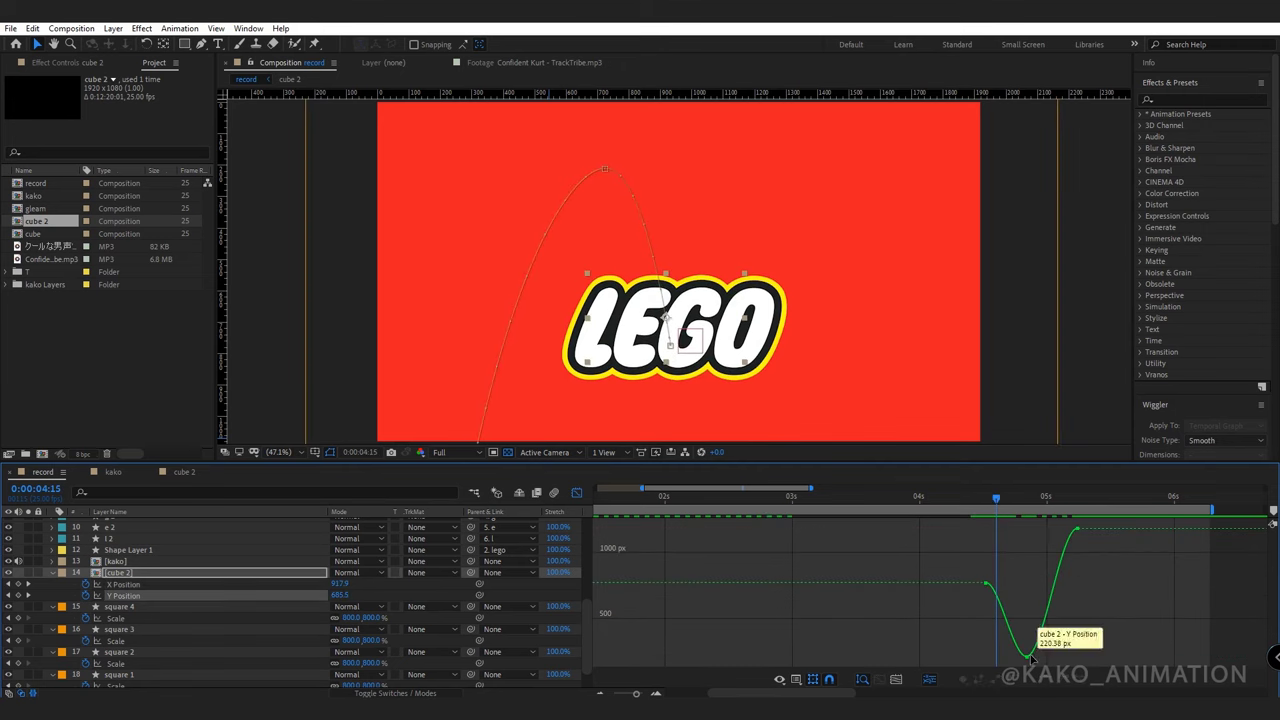
pyautogui.press('=')
pyautogui.click(1159, 529)
pyautogui.moveTo(1124, 531); pyautogui.dragTo(1120, 528)
pyautogui.moveTo(1093, 660); pyautogui.dragTo(1106, 662)
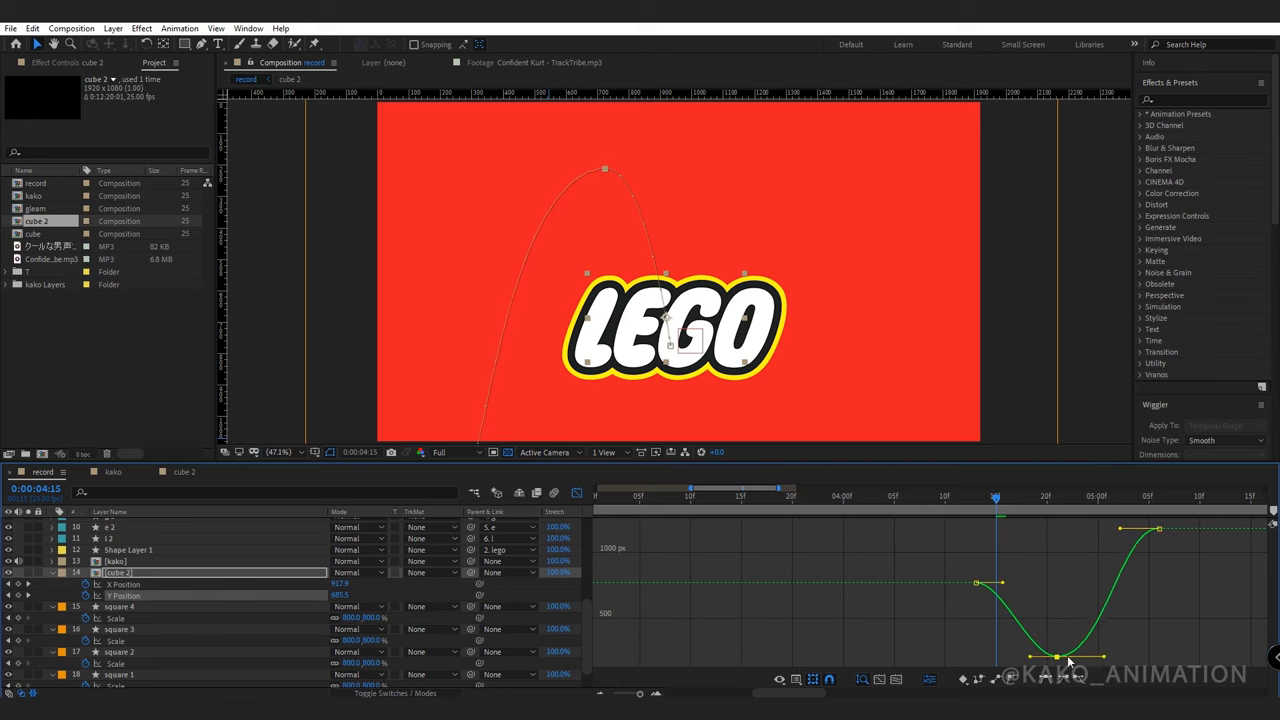
pyautogui.moveTo(1008, 660); pyautogui.dragTo(1012, 658)
pyautogui.moveTo(1003, 585); pyautogui.dragTo(1013, 588)
pyautogui.click(1158, 528)
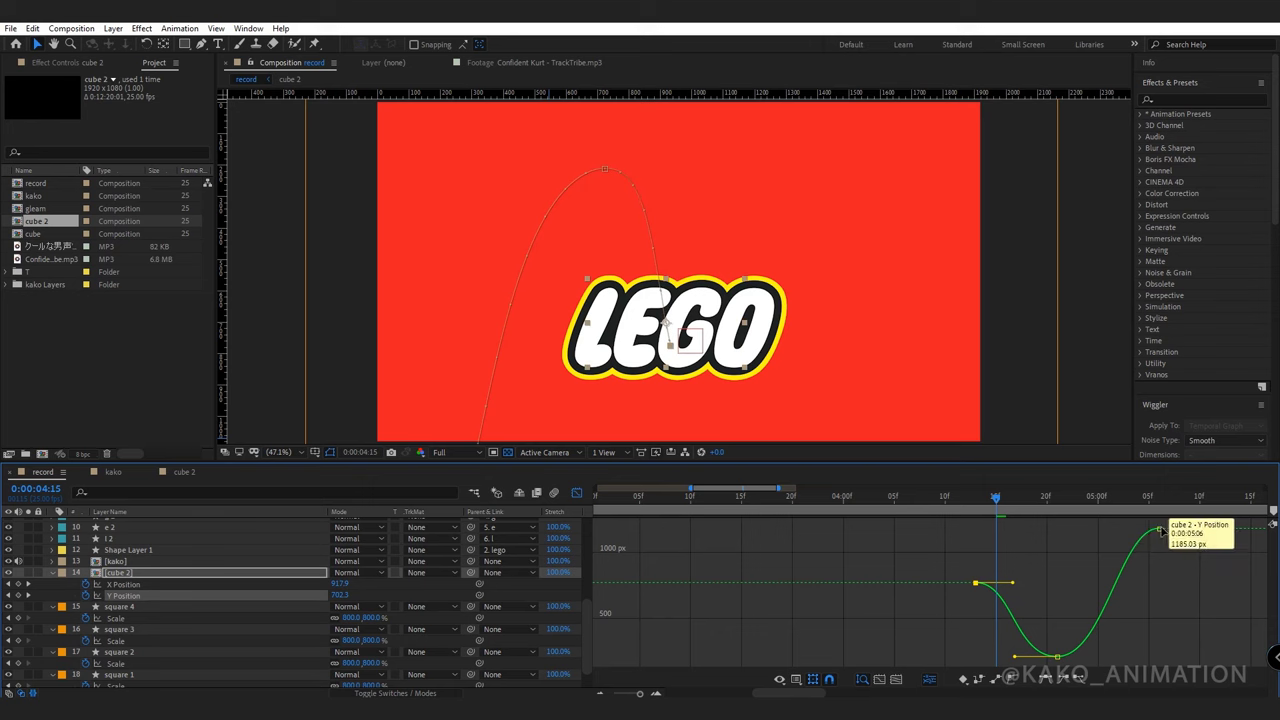
pyautogui.click(1101, 658)
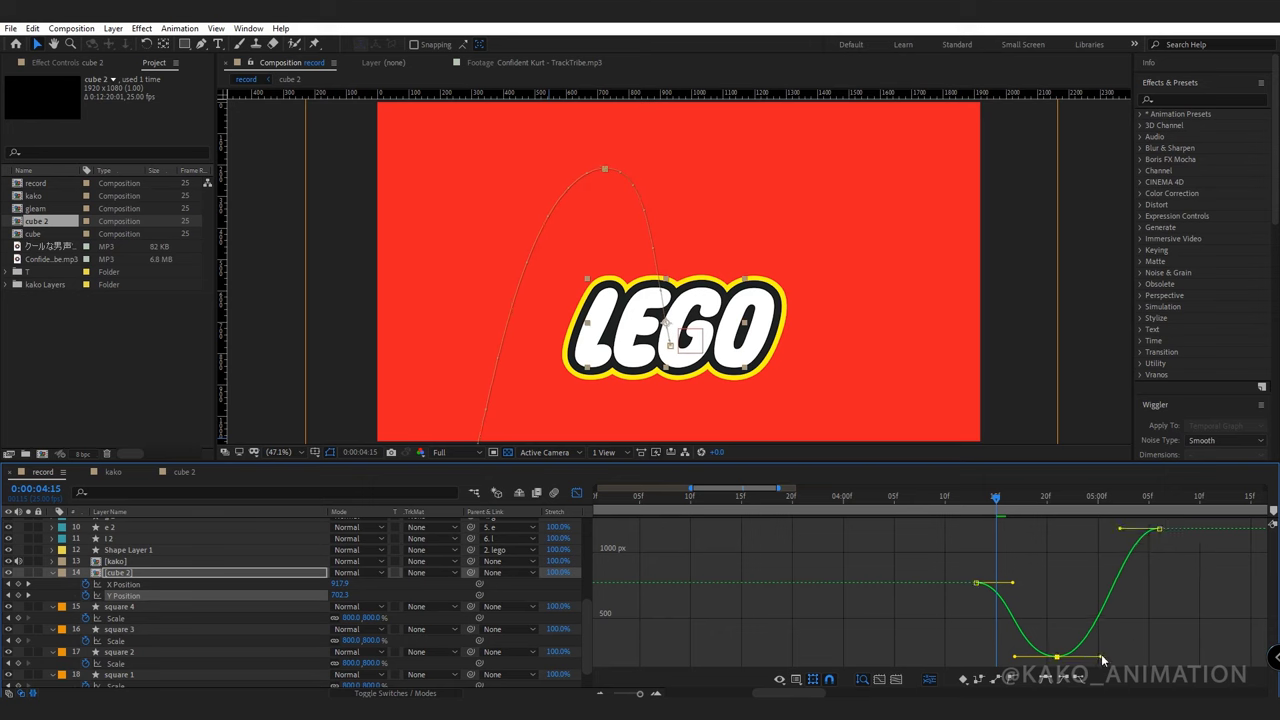
# Preview cube 2's flight and raise the peak of its motion path slightly.
pyautogui.moveTo(1107, 506); pyautogui.dragTo(959, 524)
pyautogui.press('space')
pyautogui.press('space')
pyautogui.moveTo(605, 169); pyautogui.dragTo(600, 162)
pyautogui.press('space')
pyautogui.moveTo(1041, 504); pyautogui.dragTo(976, 498)
pyautogui.press('space')
pyautogui.press('space')
# Leave the Graph Editor, lower the starting point of cube 2's motion path behind the logo, and preview it.
pyautogui.press('k')
pyautogui.press('k')
pyautogui.hotkey('shift', 'F3')
pyautogui.press('space')
pyautogui.moveTo(671, 348); pyautogui.dragTo(671, 367)
pyautogui.press('space')
# Trim the start of the cube 2 layer to 0:00:04:12.
pyautogui.click(997, 503)
pyautogui.moveTo(992, 517); pyautogui.dragTo(660, 500)
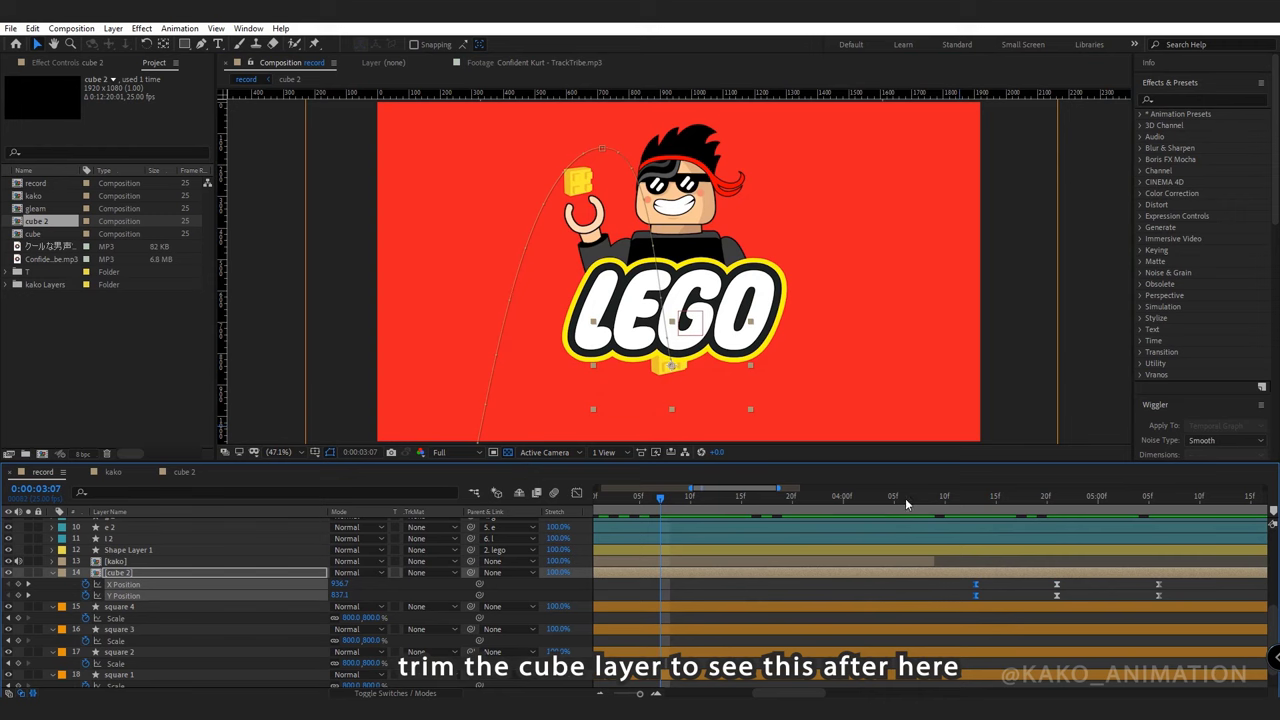
pyautogui.click(966, 497)
pyautogui.hotkey('alt', '[')
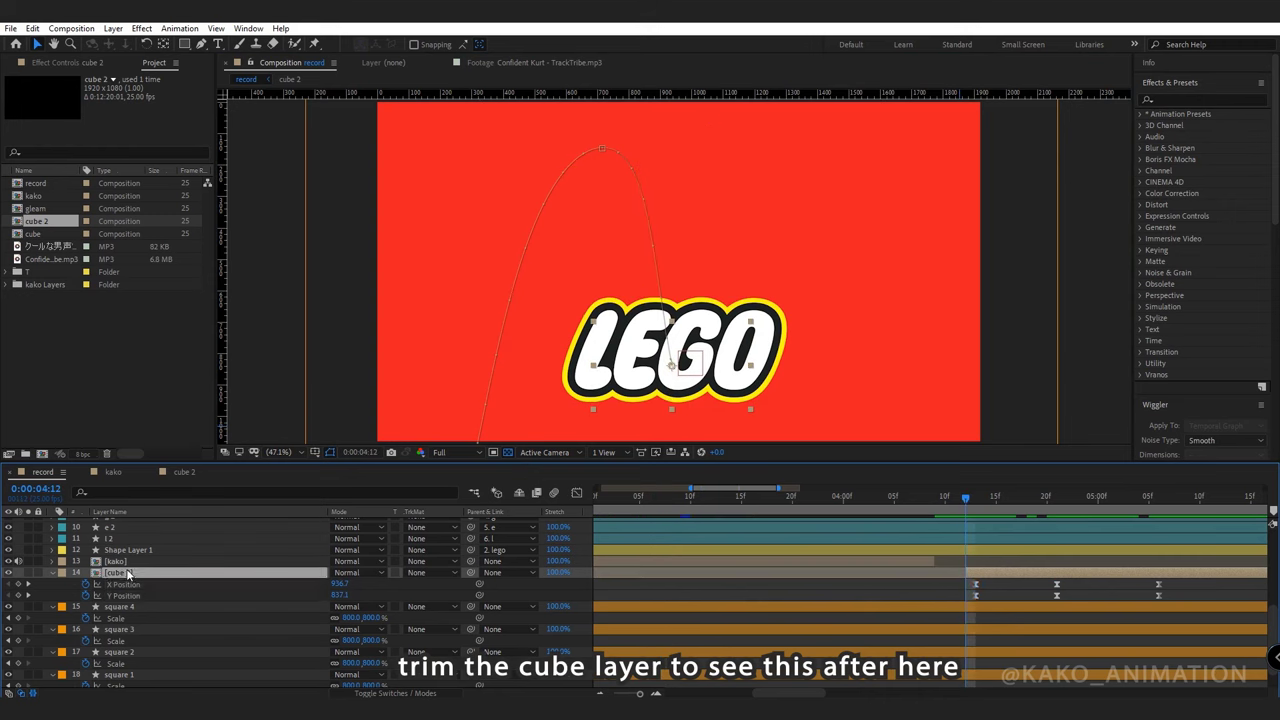
# Duplicate the cube 2 layer and flip the copy horizontally.
pyautogui.hotkey('ctrl', 'd')
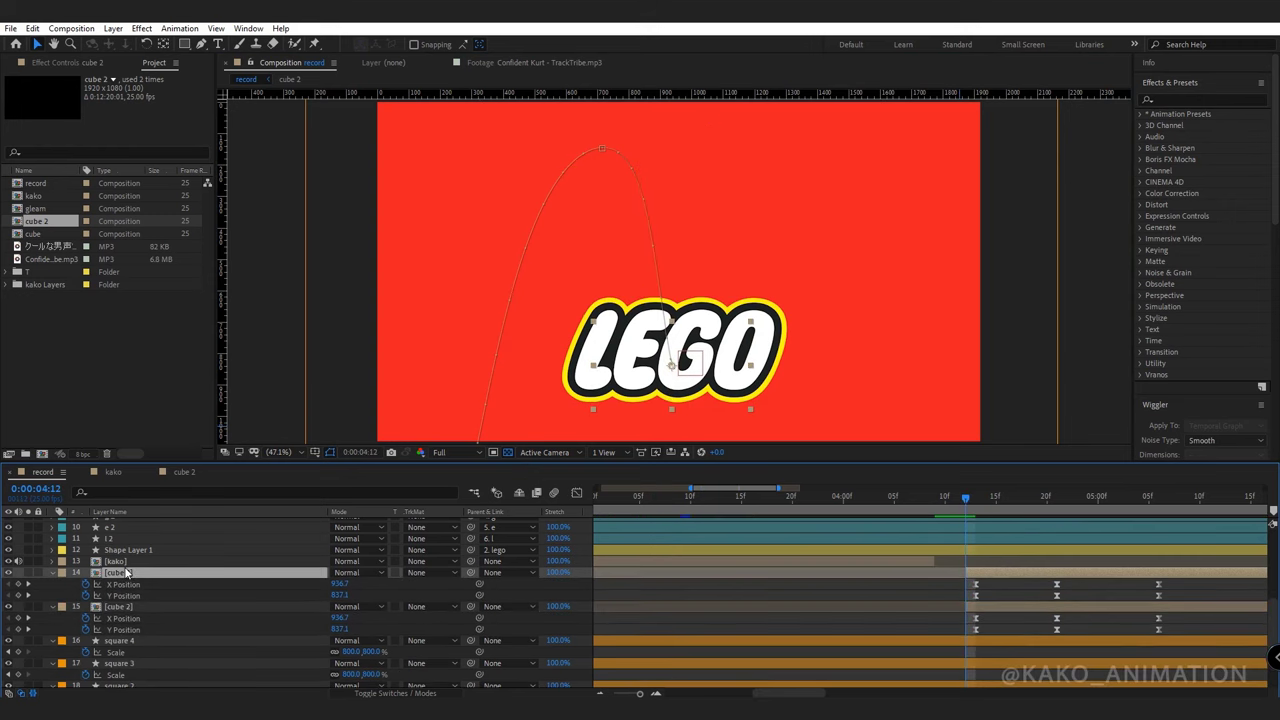
pyautogui.rightClick(126, 572)
pyautogui.moveTo(170, 247)
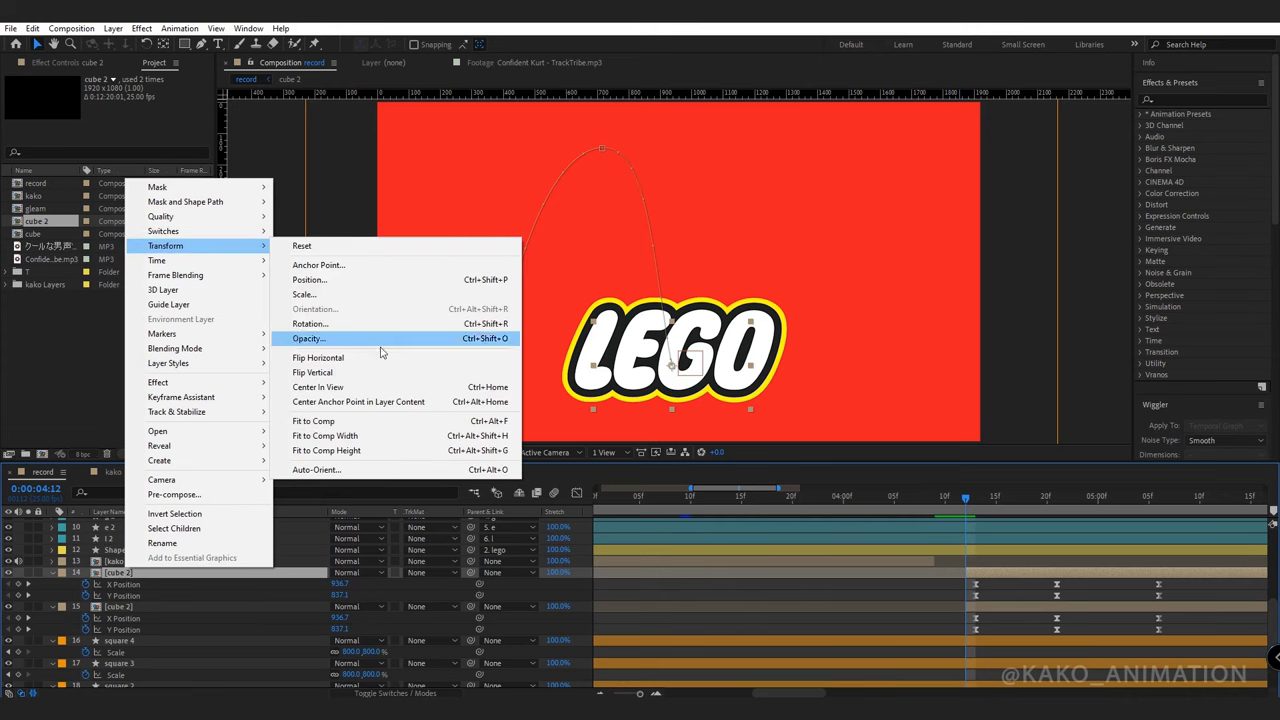
pyautogui.click(330, 358)
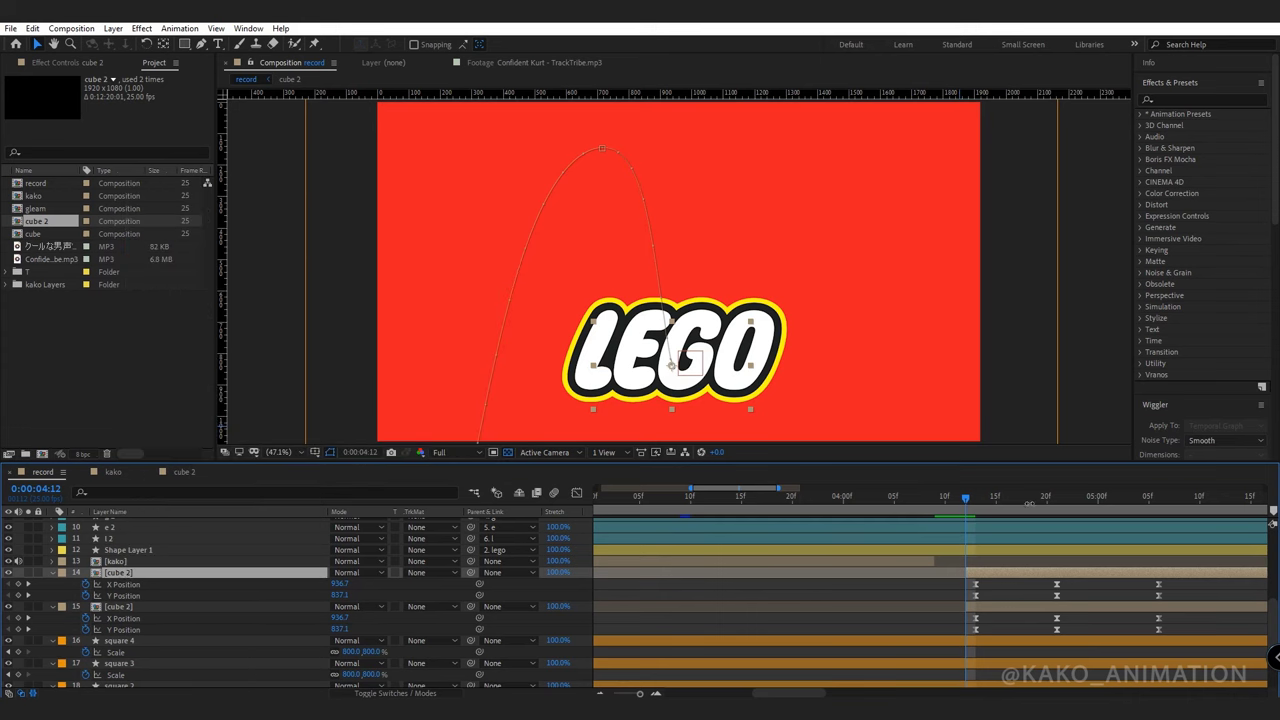
# Move the flipped cube's path peak at 0:00:04:21 above the letter O and its end point below the frame's lower right.
pyautogui.moveTo(1038, 503); pyautogui.dragTo(1057, 503)
pyautogui.moveTo(605, 147); pyautogui.dragTo(780, 150)
pyautogui.moveTo(662, 320); pyautogui.dragTo(520, 272)
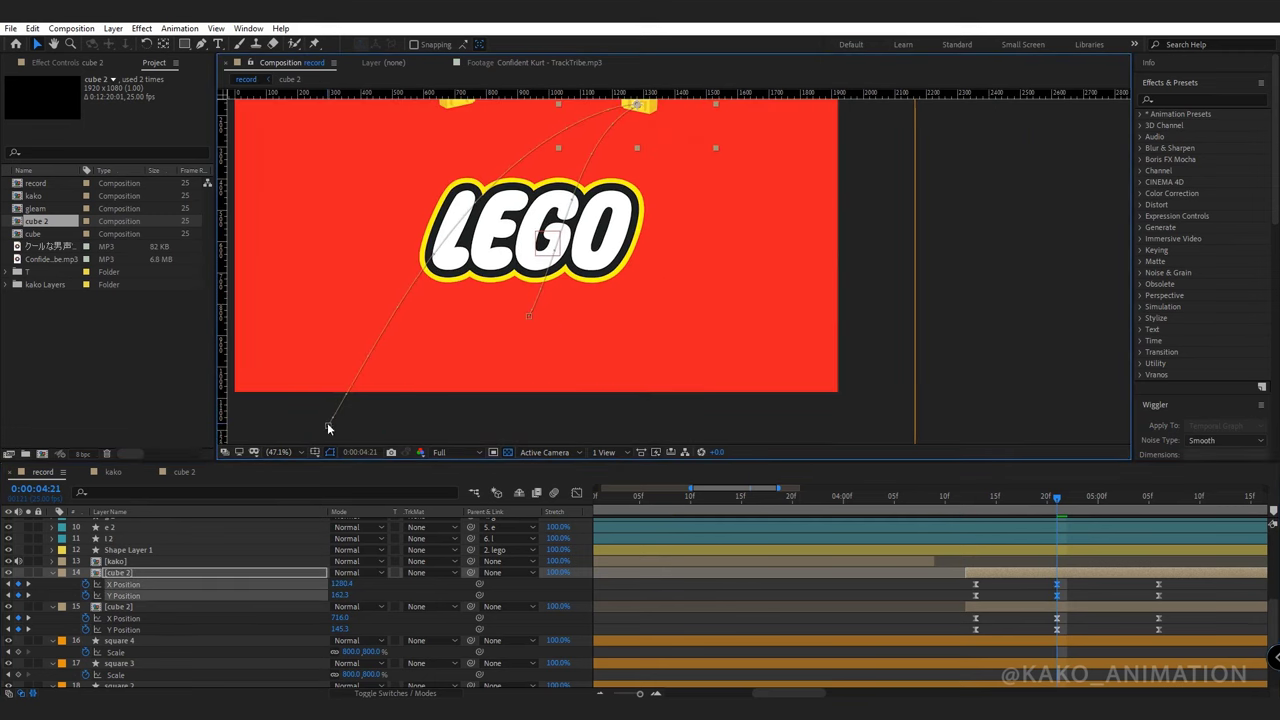
# Smooth the flipped cube's X Position curve around its middle keyframe in the Graph Editor.
pyautogui.click(576, 494)
pyautogui.click(1057, 551)
pyautogui.moveTo(1081, 557); pyautogui.dragTo(1083, 544)
pyautogui.moveTo(1052, 495); pyautogui.dragTo(981, 515)
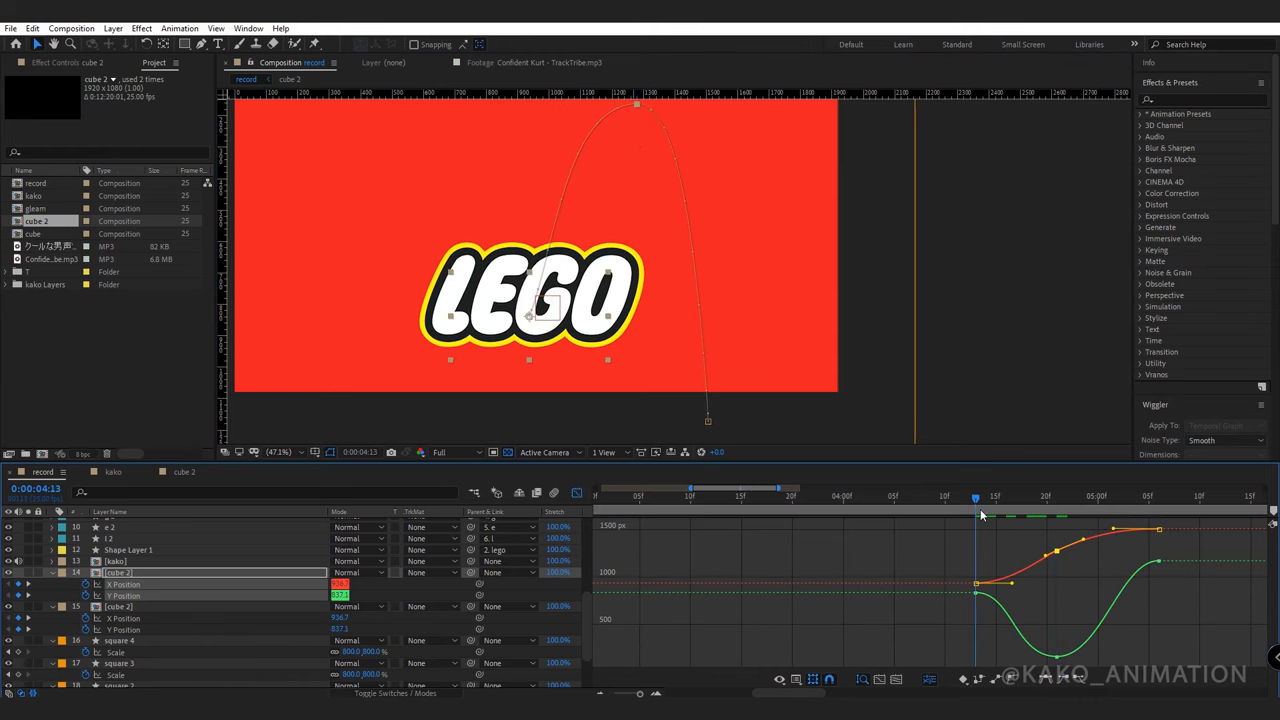
# Narrow the flipped cube's arc by shifting its peak and end point to the left, and preview the flight.
pyautogui.moveTo(530, 317); pyautogui.dragTo(538, 317)
pyautogui.moveTo(638, 108)
pyautogui.mouseDown()
pyautogui.moveTo(652, 167)
pyautogui.moveTo(652, 127)
pyautogui.mouseUp()
pyautogui.moveTo(1167, 500); pyautogui.dragTo(1126, 520)
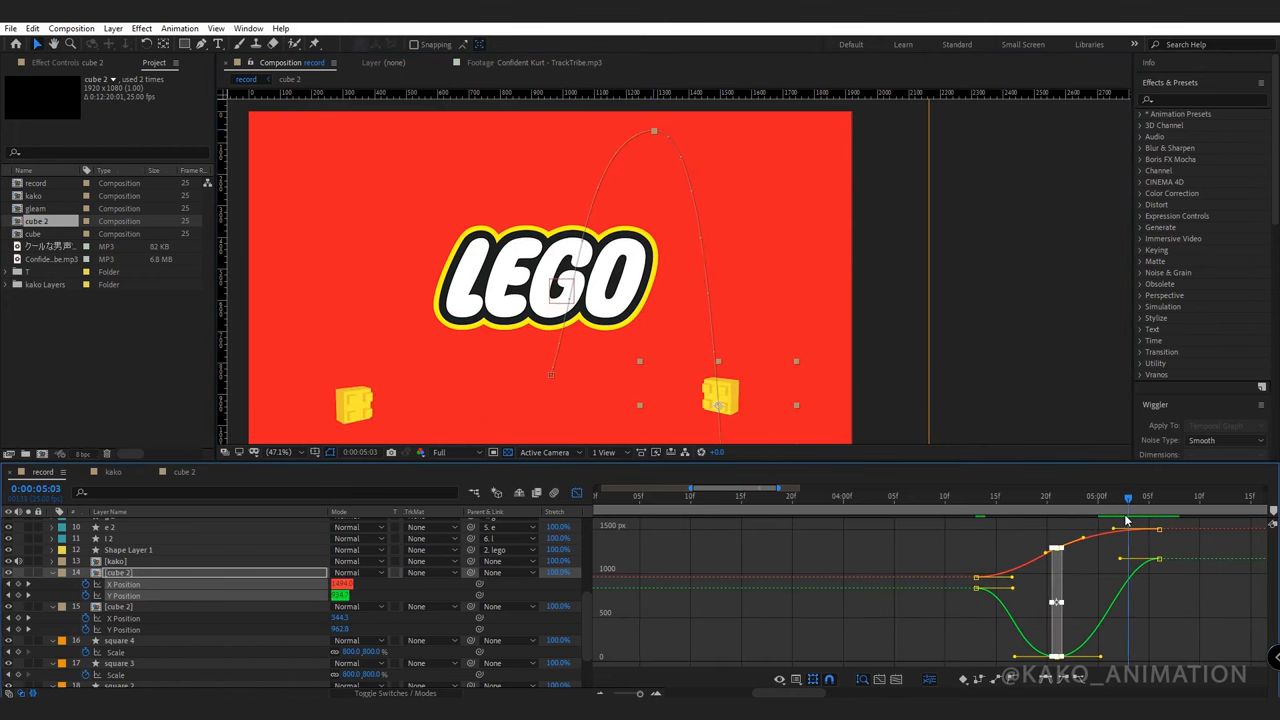
pyautogui.moveTo(692, 345); pyautogui.dragTo(673, 295)
pyautogui.moveTo(704, 432); pyautogui.dragTo(663, 431)
pyautogui.moveTo(626, 284); pyautogui.dragTo(623, 334)
pyautogui.moveTo(632, 137); pyautogui.dragTo(588, 133)
pyautogui.moveTo(1075, 498); pyautogui.dragTo(904, 539)
pyautogui.press('space')
# Leave the Graph Editor and shift the flipped cube layer one frame later, starting at 0:00:04:13.
pyautogui.click(577, 493)
pyautogui.moveTo(1013, 573); pyautogui.dragTo(1018, 573)
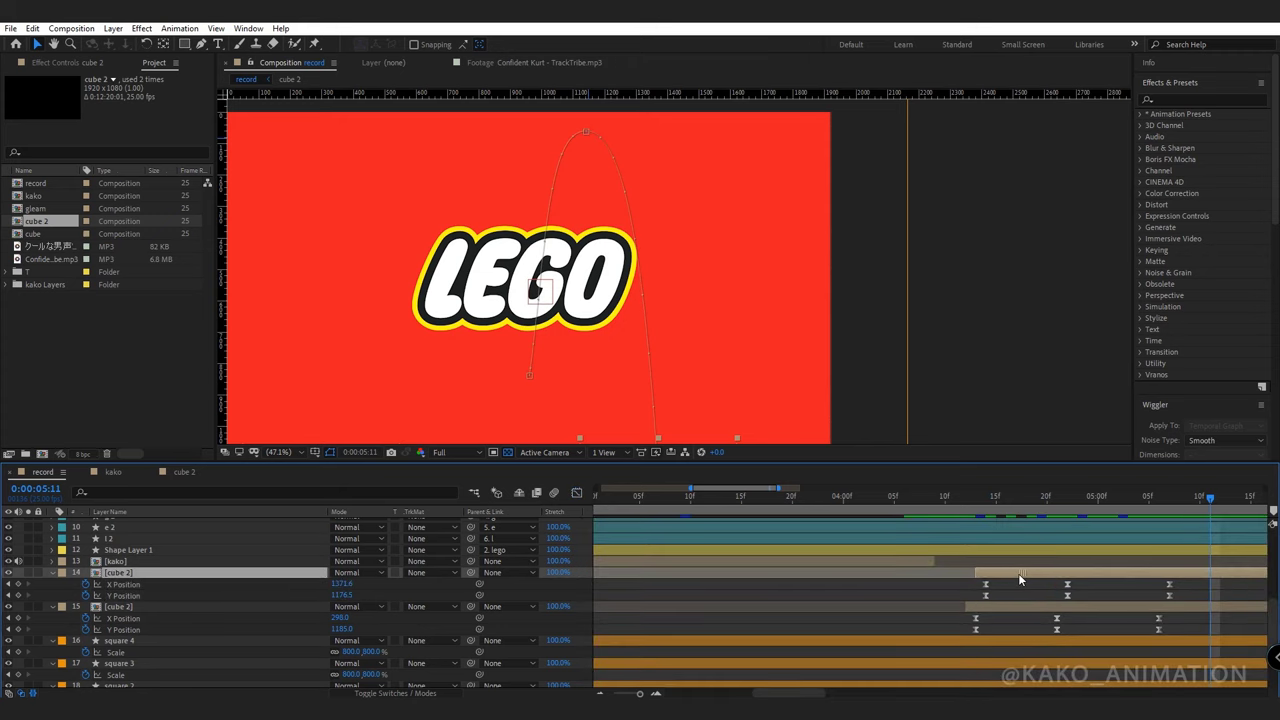
pyautogui.click(1016, 618)
# Duplicate the flipped cube layer and apply Hue/Saturation to the copy with a Master Hue of -10°.
pyautogui.click(137, 575)
pyautogui.hotkey('ctrl', 'd')
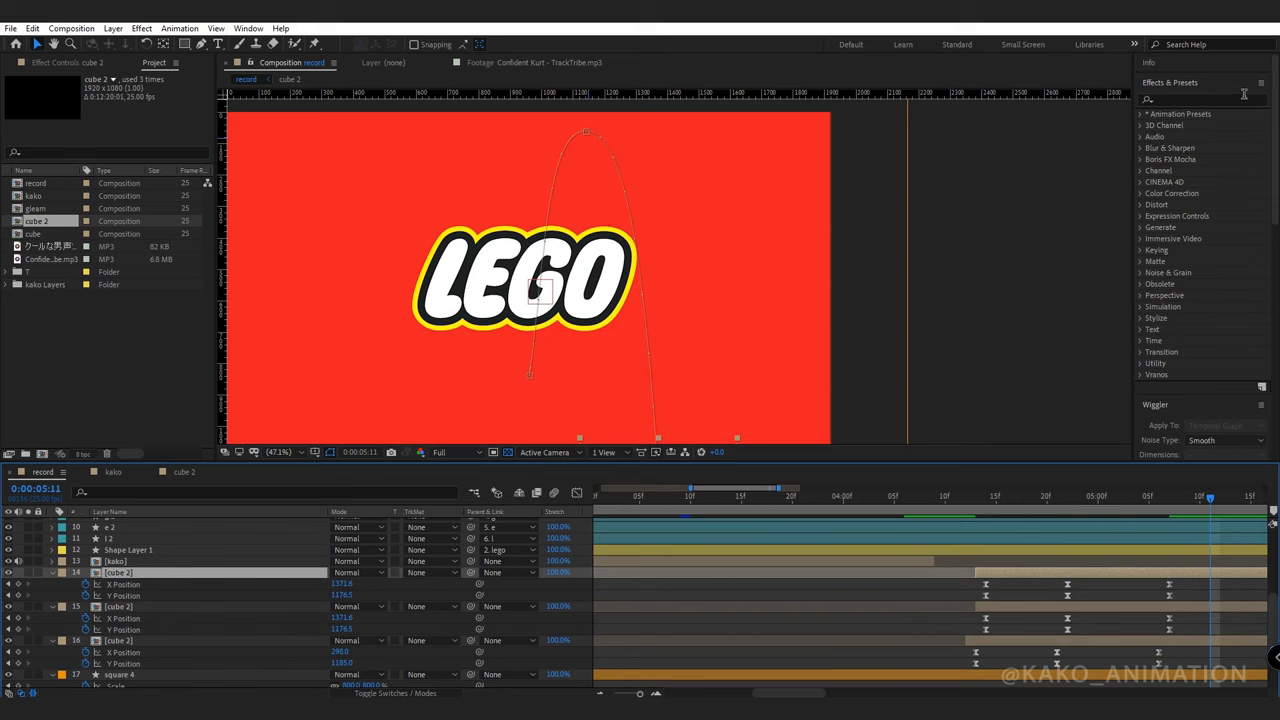
pyautogui.click(1243, 98)
pyautogui.write('hue')
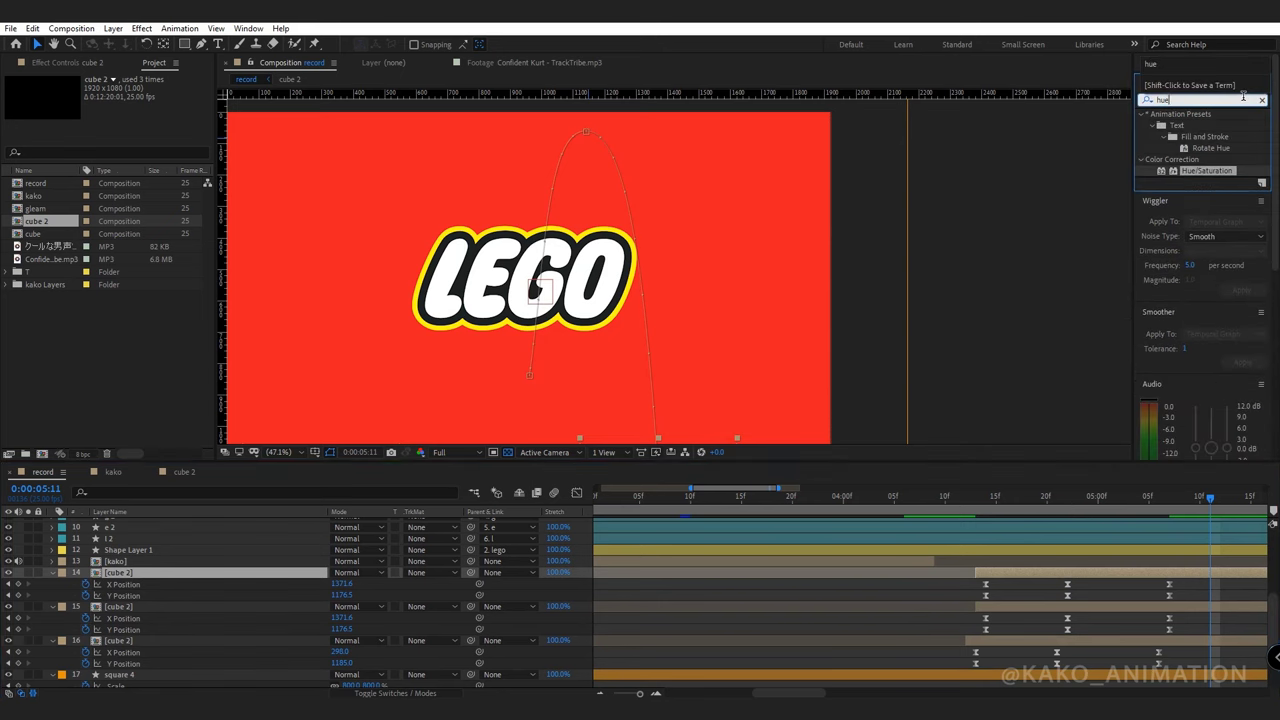
pyautogui.doubleClick(1207, 170)
pyautogui.press('space')
pyautogui.moveTo(130, 172); pyautogui.dragTo(128, 172)
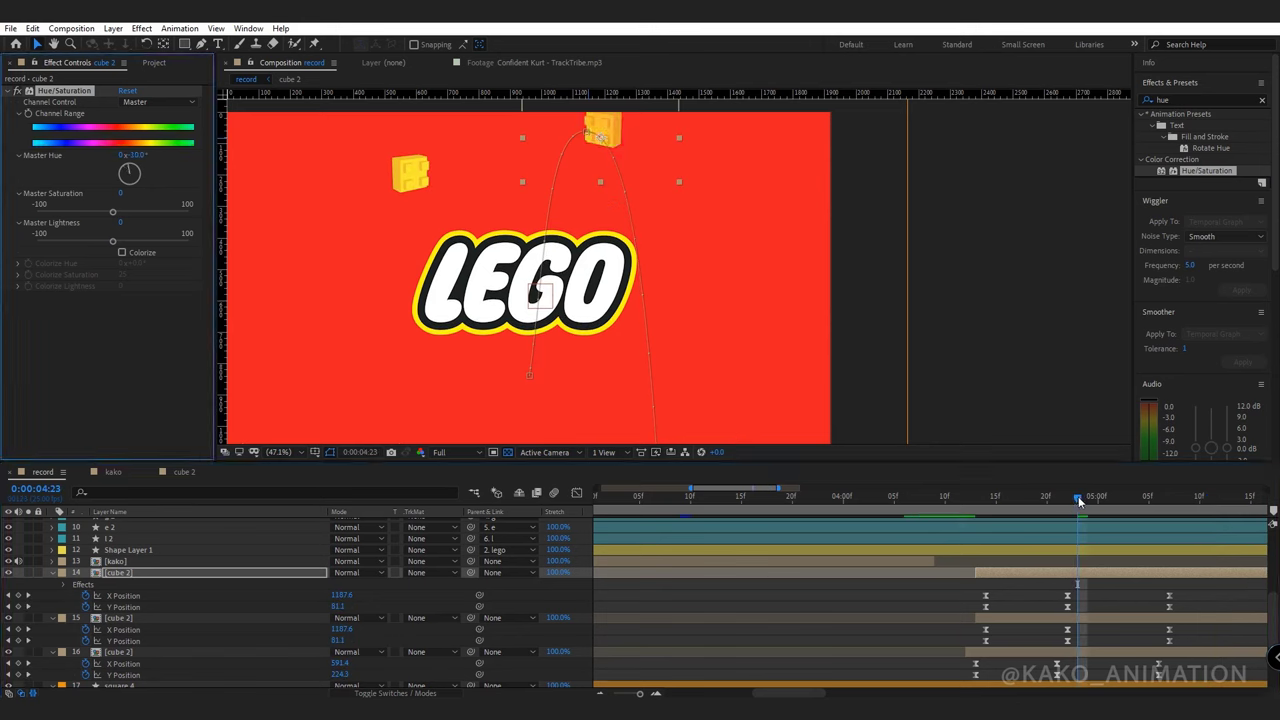
# Offset the recoloured cube layer to start at 0:00:04:14, lower its path's peak, and move its starting point left behind the logo.
pyautogui.moveTo(1078, 496); pyautogui.dragTo(1068, 497)
pyautogui.moveTo(1017, 650); pyautogui.dragTo(921, 638)
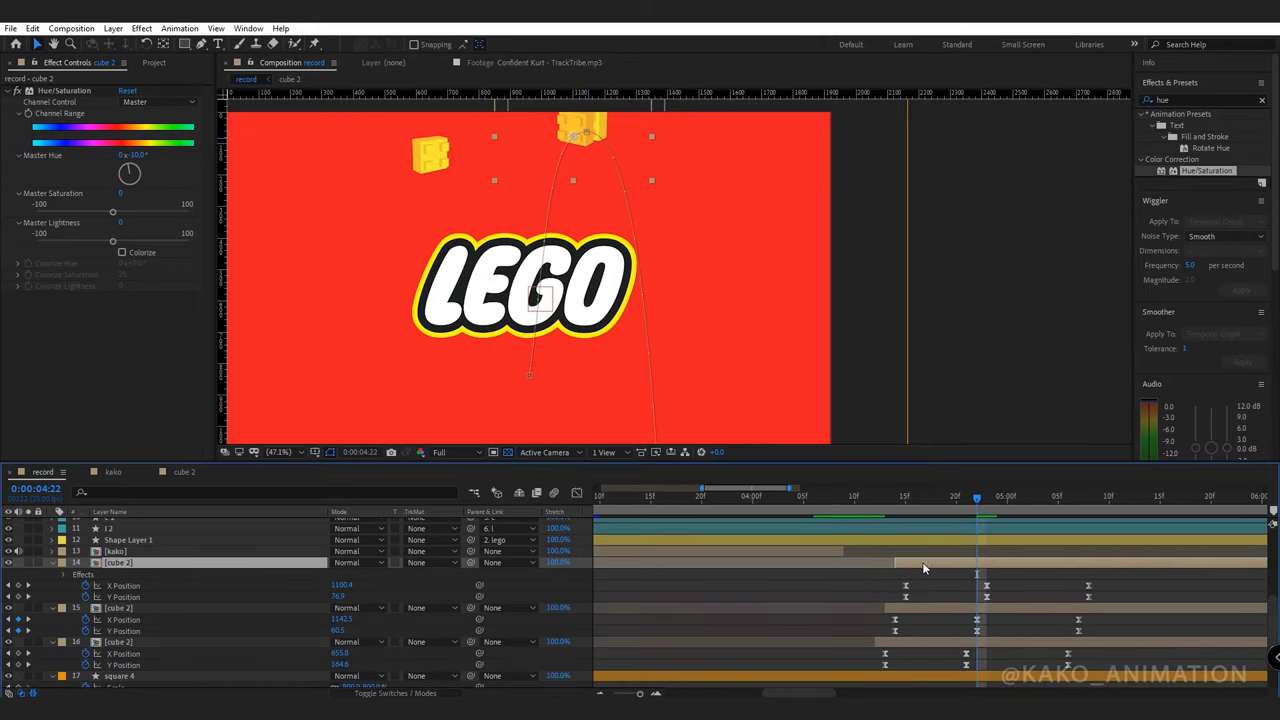
pyautogui.moveTo(588, 135); pyautogui.dragTo(586, 164)
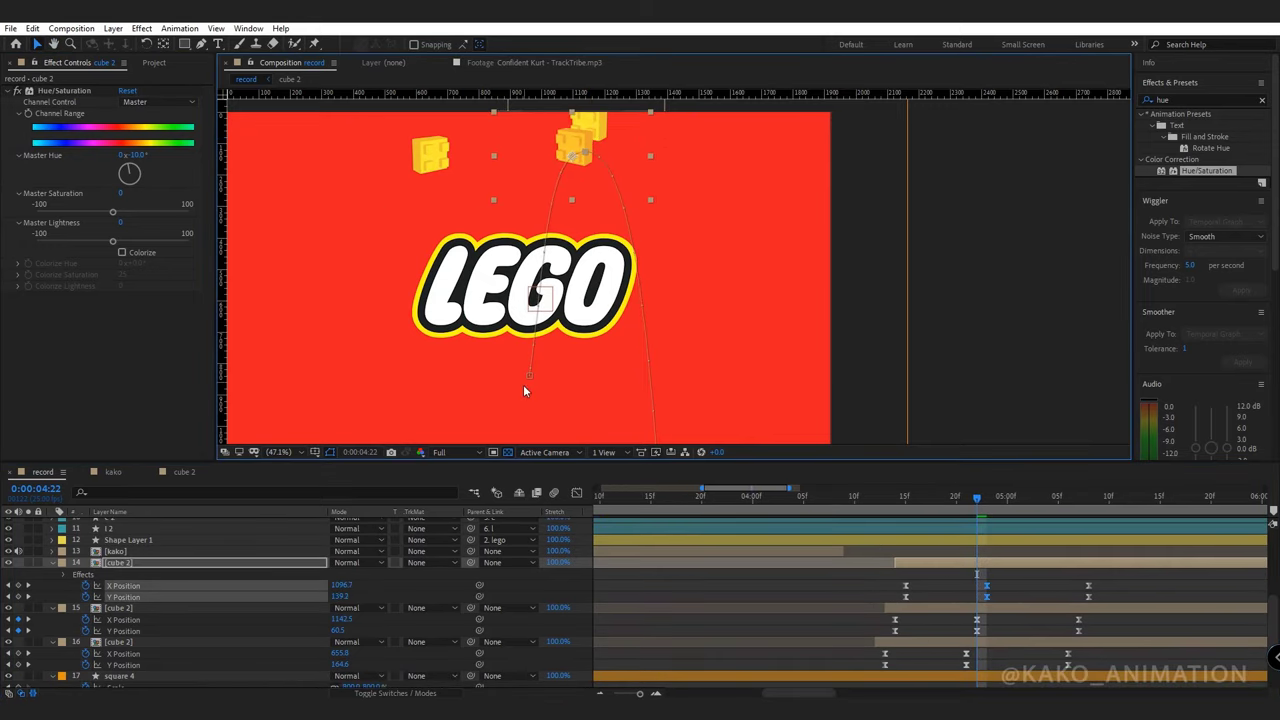
pyautogui.moveTo(522, 378); pyautogui.dragTo(478, 370)
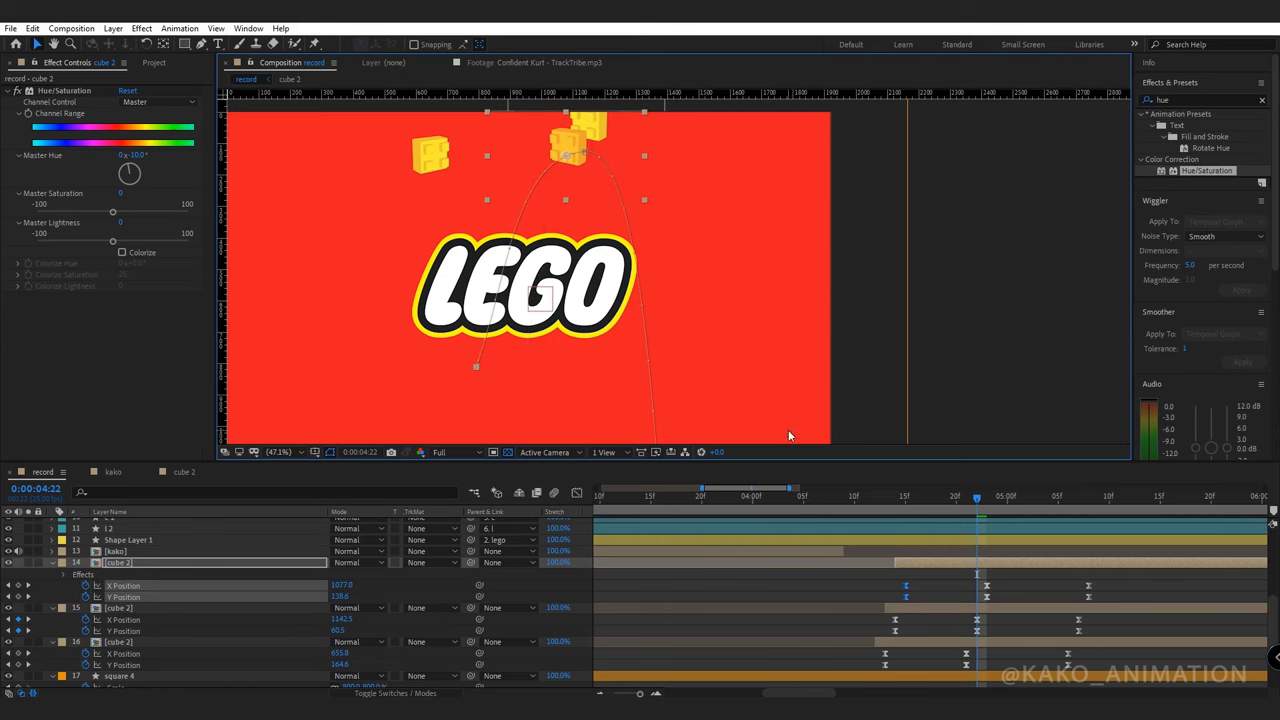
# Move the end point of the recoloured cube's path farther right and preview the three cubes flying out.
pyautogui.scroll(-3, 640, 320)
pyautogui.press('h')
pyautogui.moveTo(590, 247); pyautogui.dragTo(615, 337)
pyautogui.moveTo(977, 500); pyautogui.dragTo(895, 503)
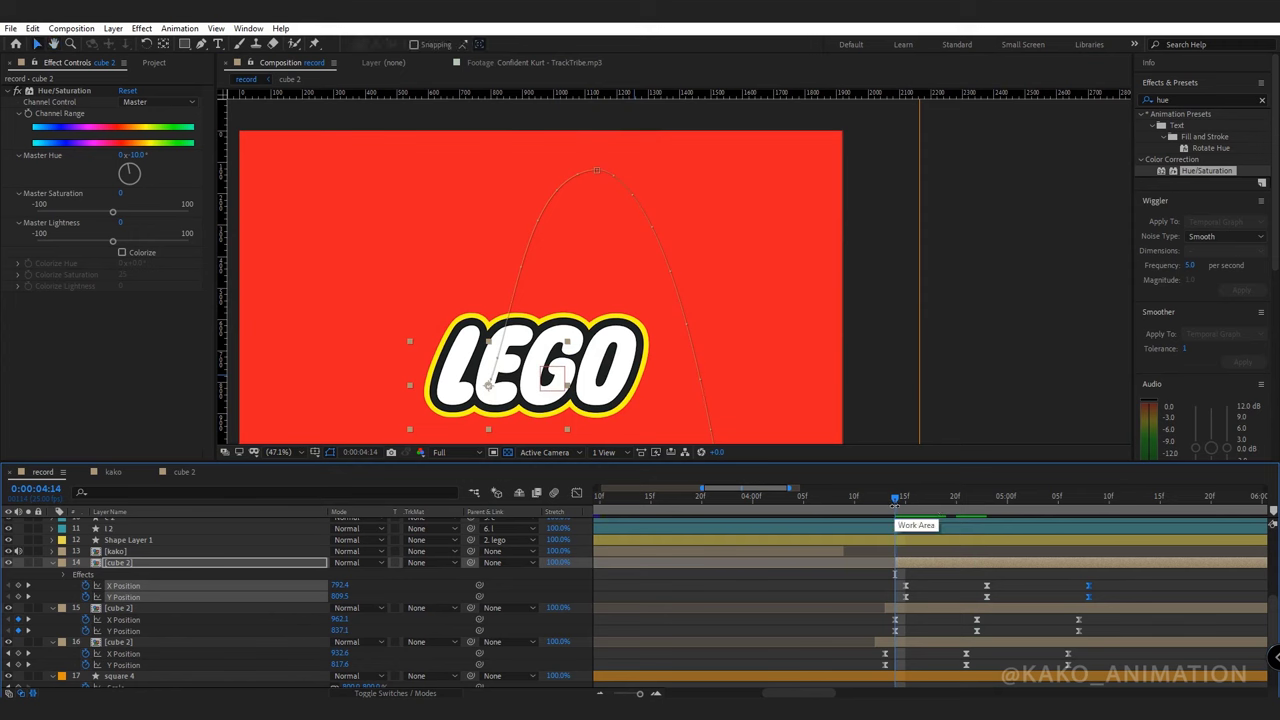
pyautogui.press('space')
pyautogui.press('space')
pyautogui.moveTo(714, 360); pyautogui.dragTo(669, 281)
pyautogui.click(1089, 500)
pyautogui.moveTo(680, 425); pyautogui.dragTo(704, 426)
pyautogui.moveTo(1060, 500); pyautogui.dragTo(911, 508)
pyautogui.moveTo(911, 508); pyautogui.dragTo(905, 508)
pyautogui.press('space')
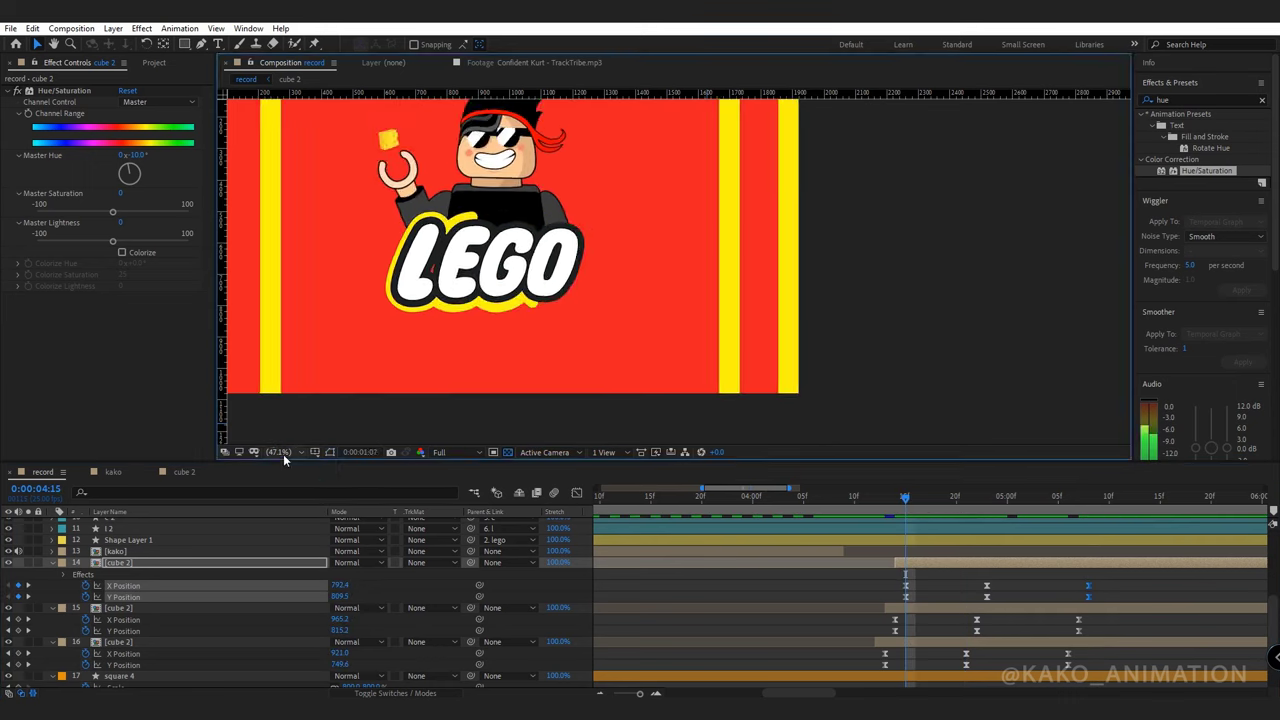
# Shift the recoloured cube's path peak at 0:00:04:23 and its starting point to the left, checking the cubes at 0:00:05:03.
pyautogui.click(284, 454)
pyautogui.click(278, 480)
pyautogui.click(281, 455)
pyautogui.click(283, 476)
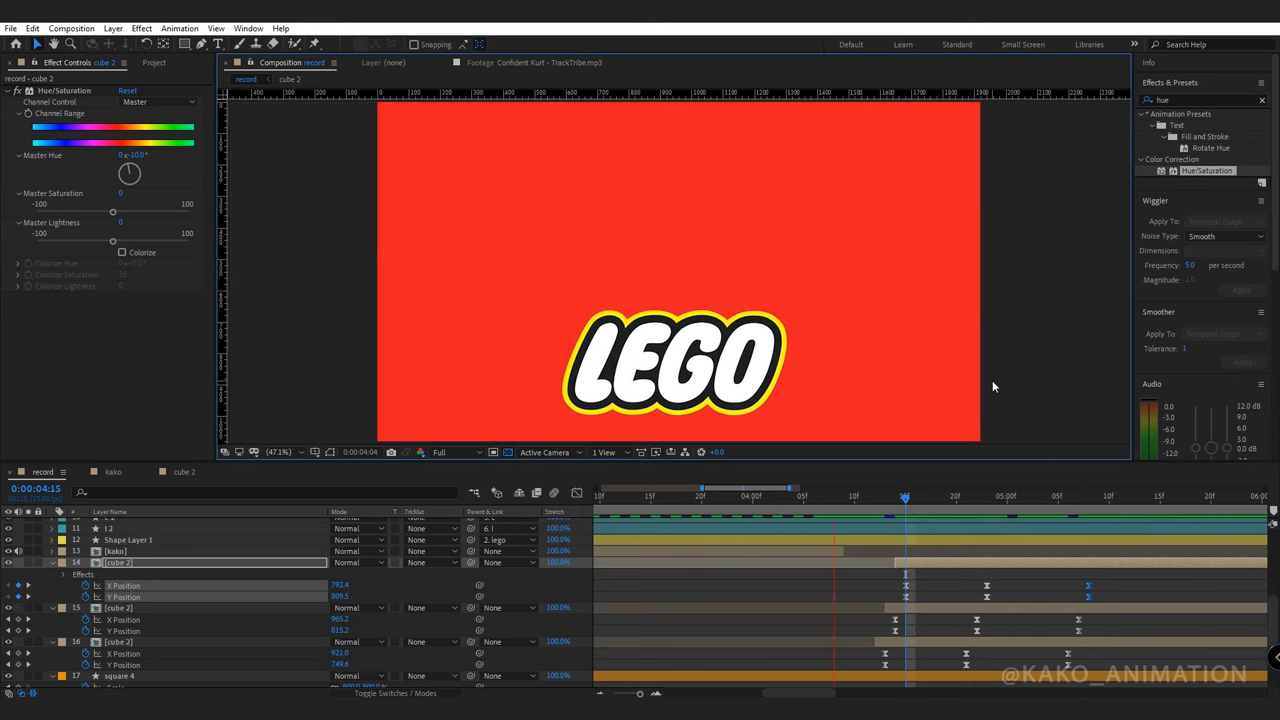
pyautogui.moveTo(1065, 498); pyautogui.dragTo(988, 502)
pyautogui.moveTo(737, 141); pyautogui.dragTo(699, 142)
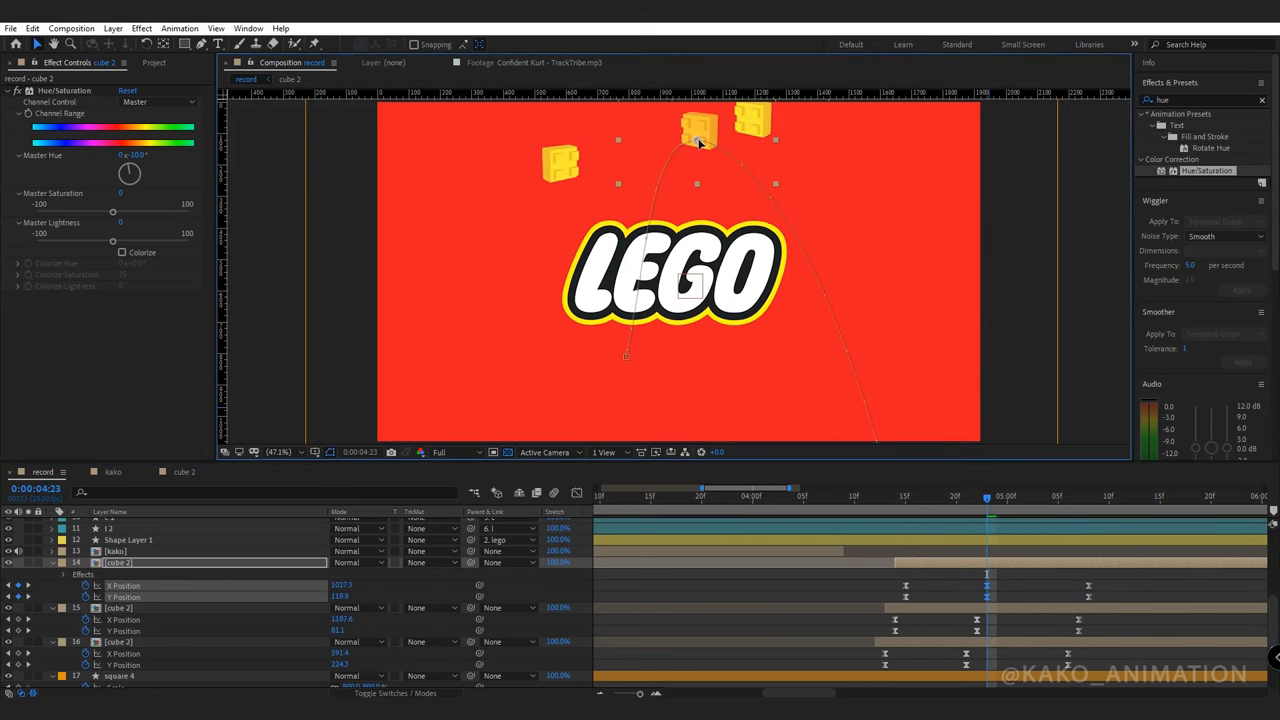
pyautogui.moveTo(625, 361)
pyautogui.mouseDown()
pyautogui.moveTo(617, 340)
pyautogui.moveTo(607, 366)
pyautogui.mouseUp()
pyautogui.moveTo(1021, 500)
pyautogui.mouseDown()
pyautogui.moveTo(1037, 503)
pyautogui.moveTo(1015, 492)
pyautogui.moveTo(1017, 517)
pyautogui.moveTo(1034, 516)
pyautogui.mouseUp()
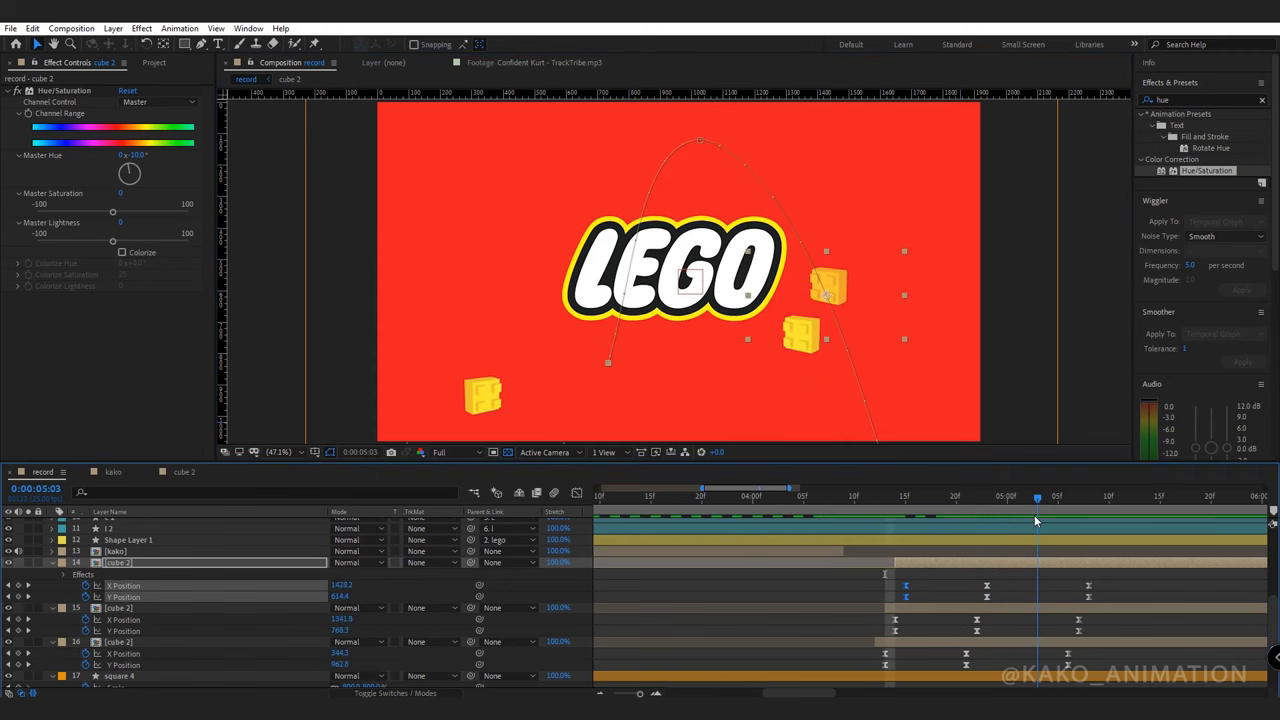
# Pull the end point of the recoloured cube's path left for a steeper fall and preview the cubes from 0:00:04:12.
pyautogui.moveTo(805, 336); pyautogui.dragTo(747, 290)
pyautogui.moveTo(832, 430); pyautogui.dragTo(726, 433)
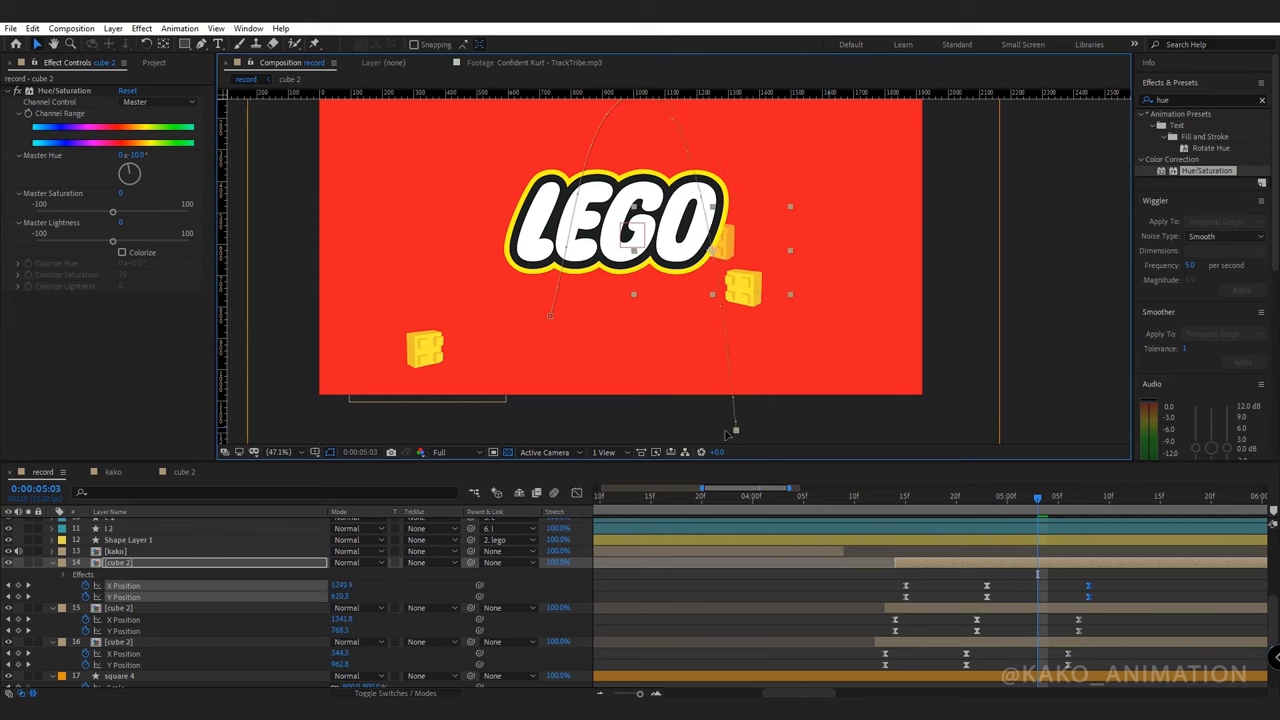
pyautogui.moveTo(667, 289); pyautogui.dragTo(693, 367)
pyautogui.moveTo(1010, 496); pyautogui.dragTo(875, 499)
pyautogui.press('space')
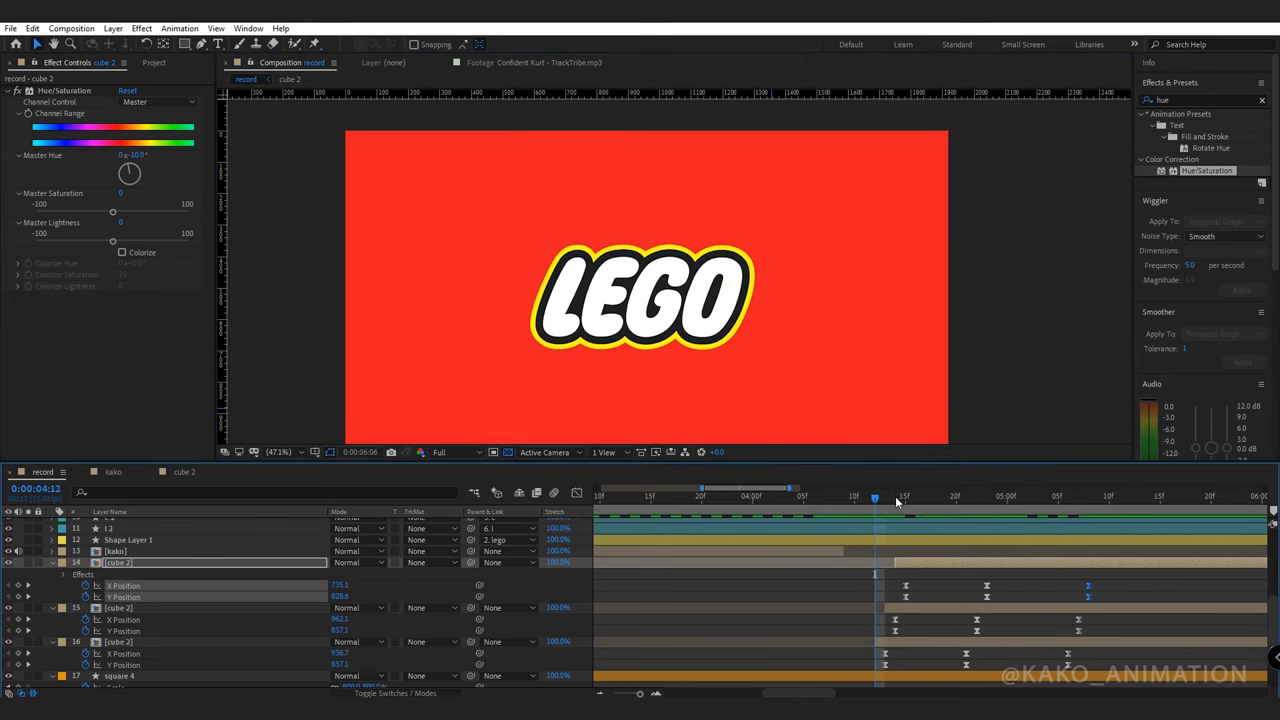
# Duplicate the original left-flying cube 2 layer and shift the copy one frame later, starting at 0:00:04:13.
pyautogui.click(942, 645)
pyautogui.hotkey('ctrl', 'd')
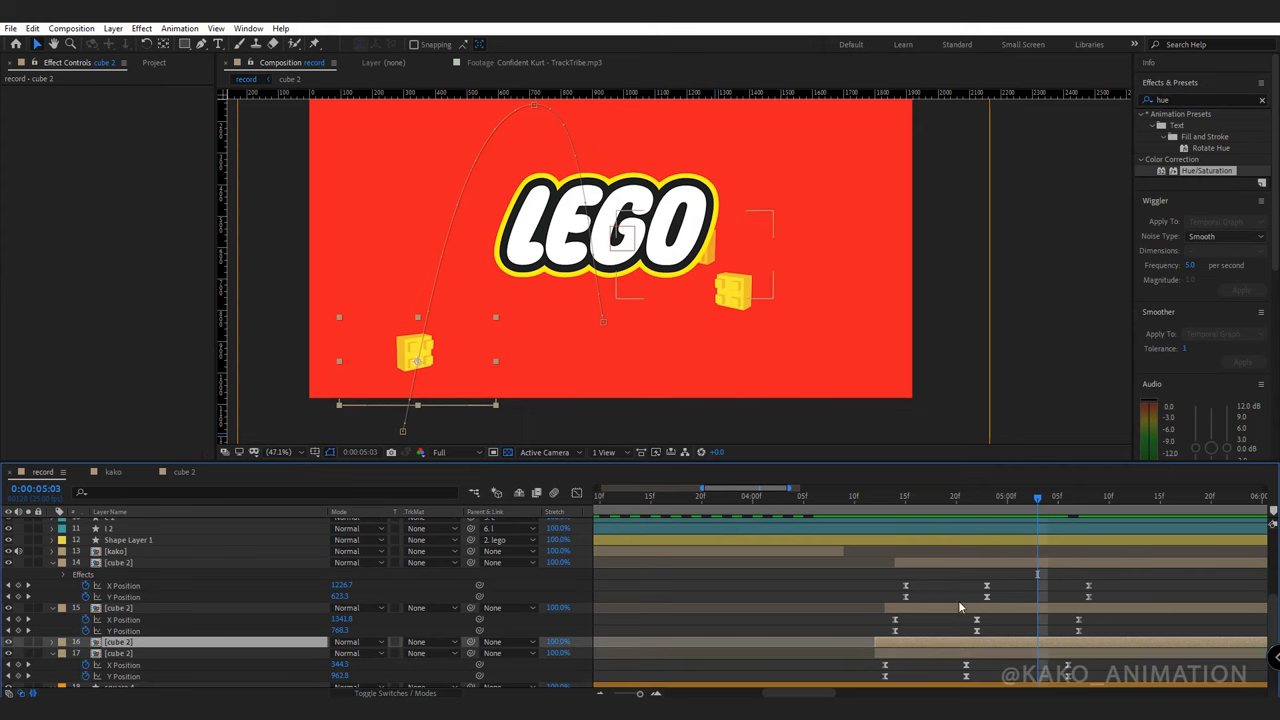
pyautogui.moveTo(912, 642); pyautogui.dragTo(921, 640)
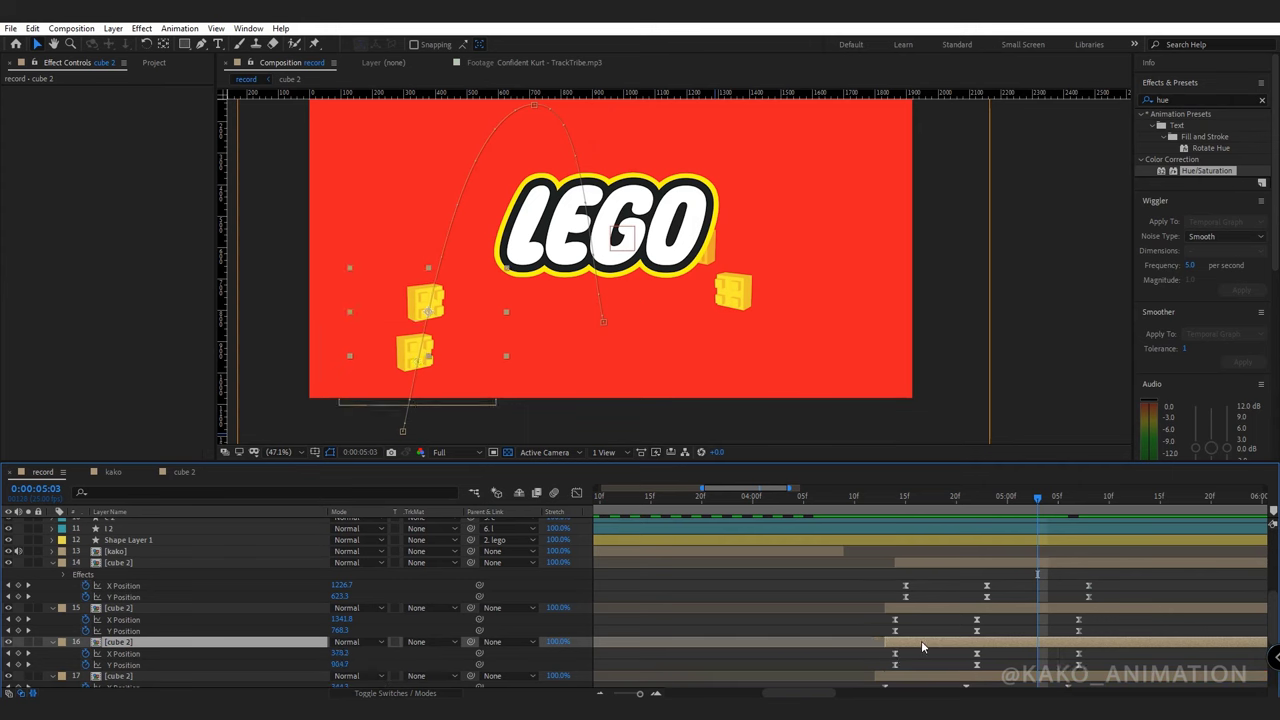
# Move the fourth cube's starting point, peak and end point farther left to give it a separate arc, and preview it.
pyautogui.moveTo(603, 321); pyautogui.dragTo(642, 323)
pyautogui.moveTo(401, 436); pyautogui.dragTo(307, 414)
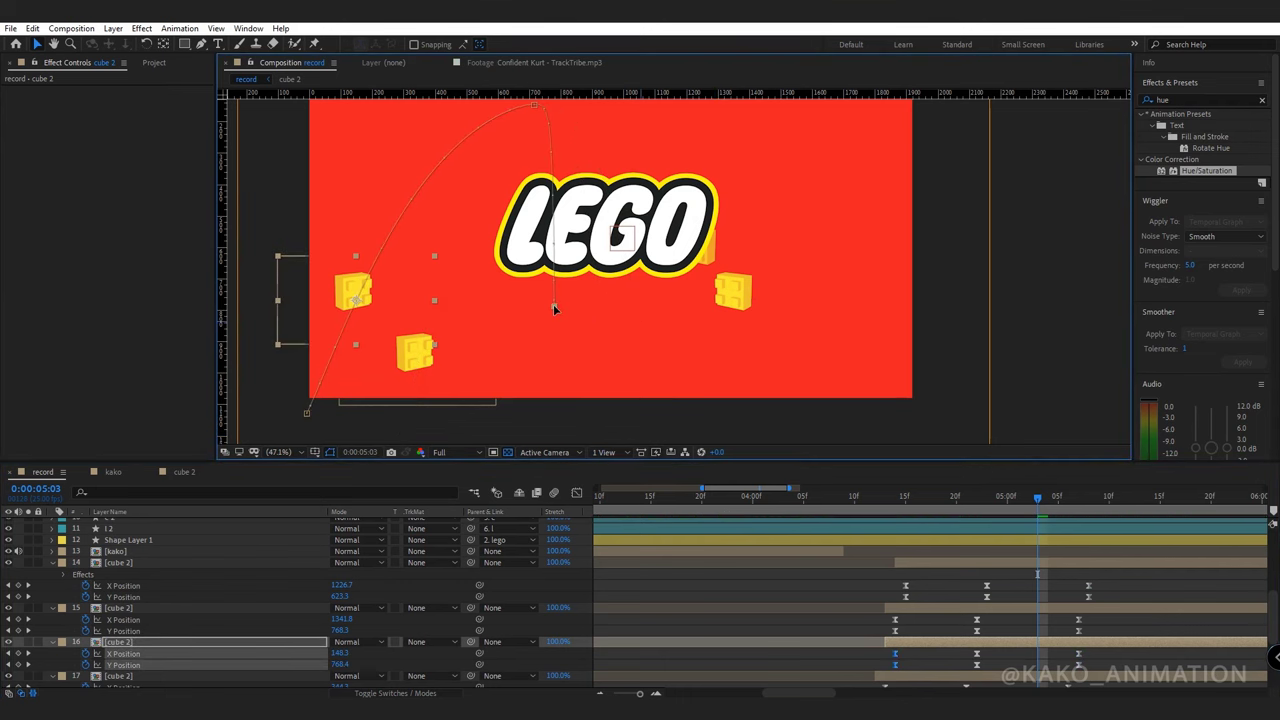
pyautogui.moveTo(537, 112); pyautogui.dragTo(474, 130)
pyautogui.moveTo(1035, 507); pyautogui.dragTo(875, 510)
pyautogui.press('space')
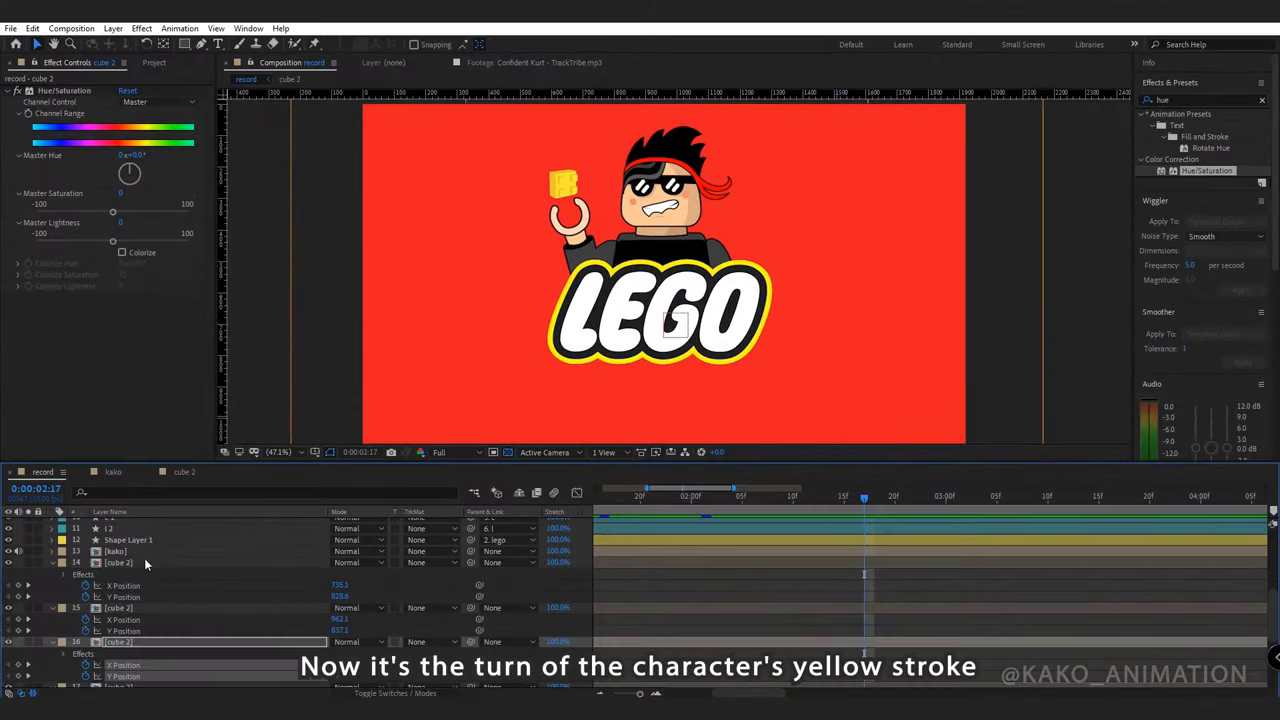
# Duplicate the kako character layer, keep the copy directly beneath the original, and give the lower layer a yellow label.
pyautogui.click(138, 552)
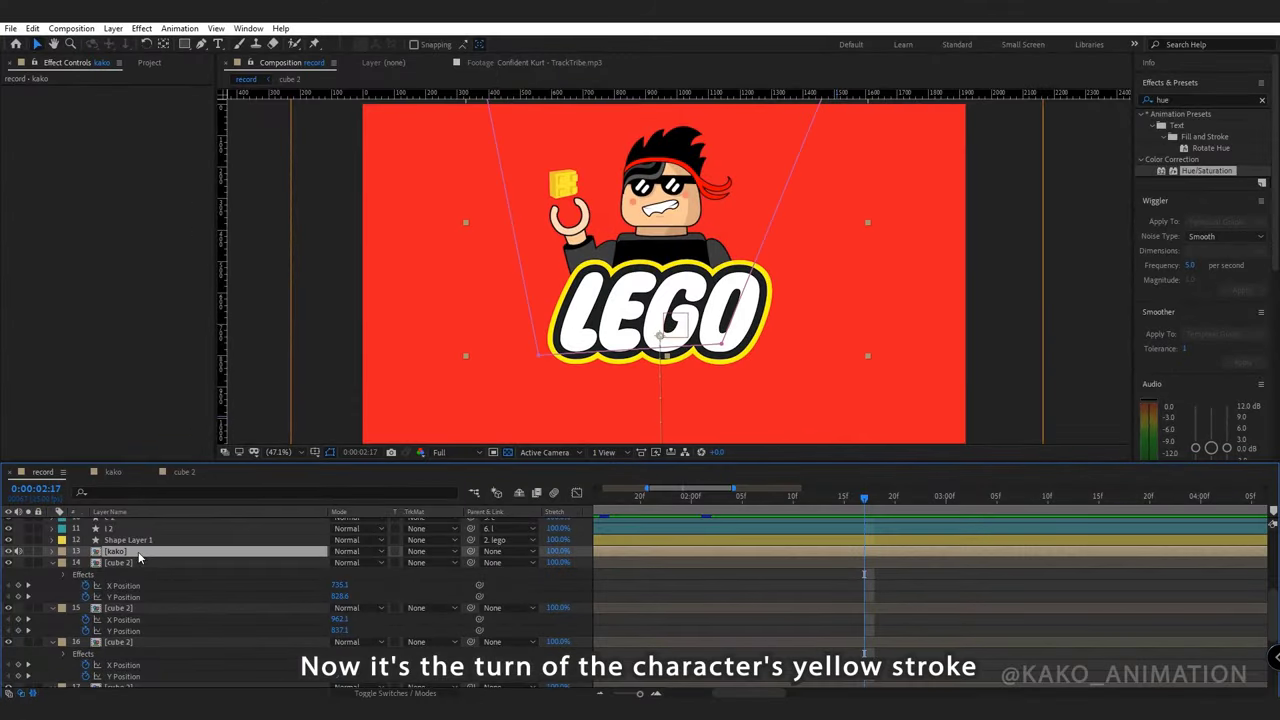
pyautogui.hotkey('ctrl', 'd')
pyautogui.click(140, 562)
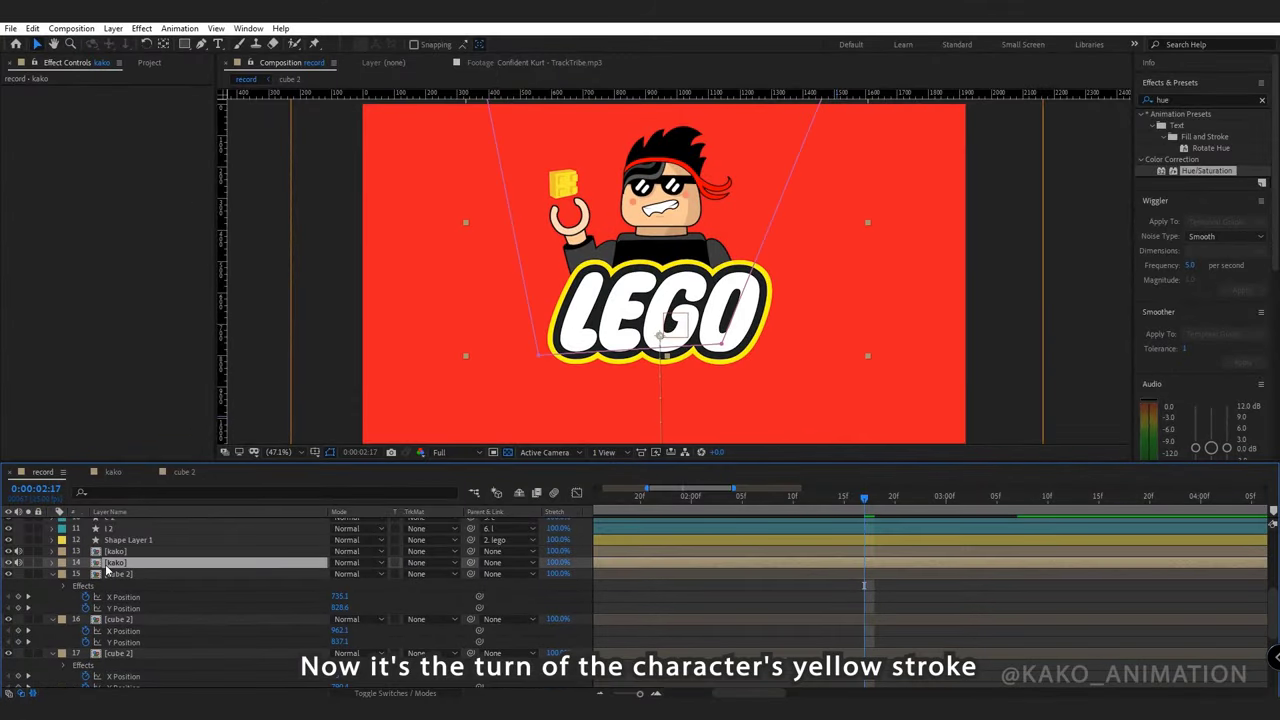
pyautogui.click(63, 563)
pyautogui.click(95, 354)
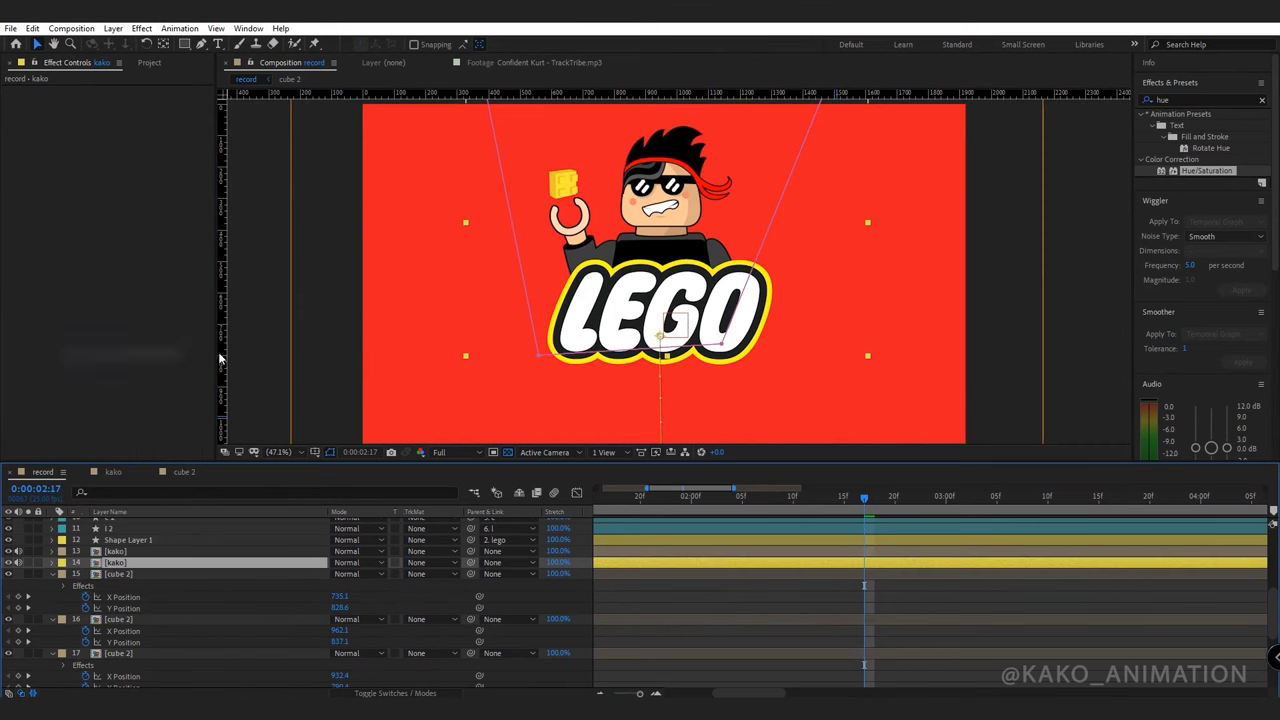
# Apply a yellow Fill effect to the lower kako copy.
pyautogui.click(1195, 101)
pyautogui.write('fill')
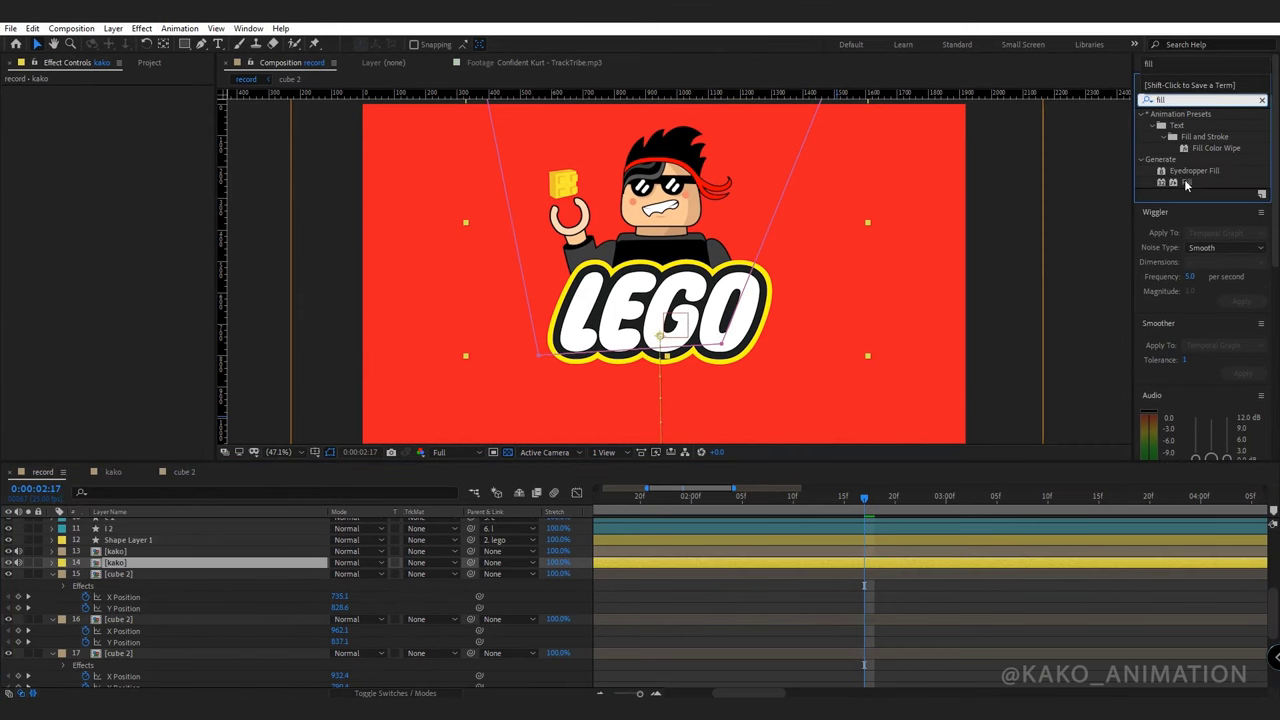
pyautogui.doubleClick(1187, 183)
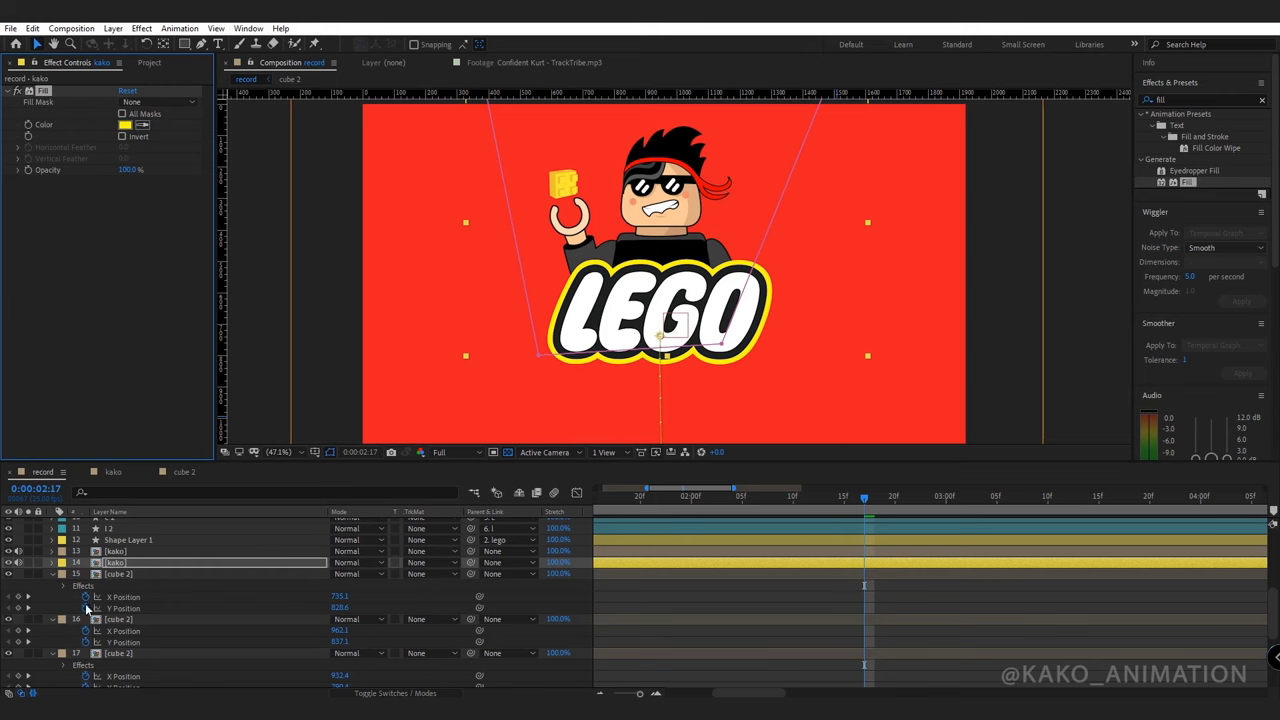
# Reveal the lower kako copy's keyframed properties and set its scale to 105%, checking the outline near 0:00:03:04.
pyautogui.press('s')
pyautogui.press('u')
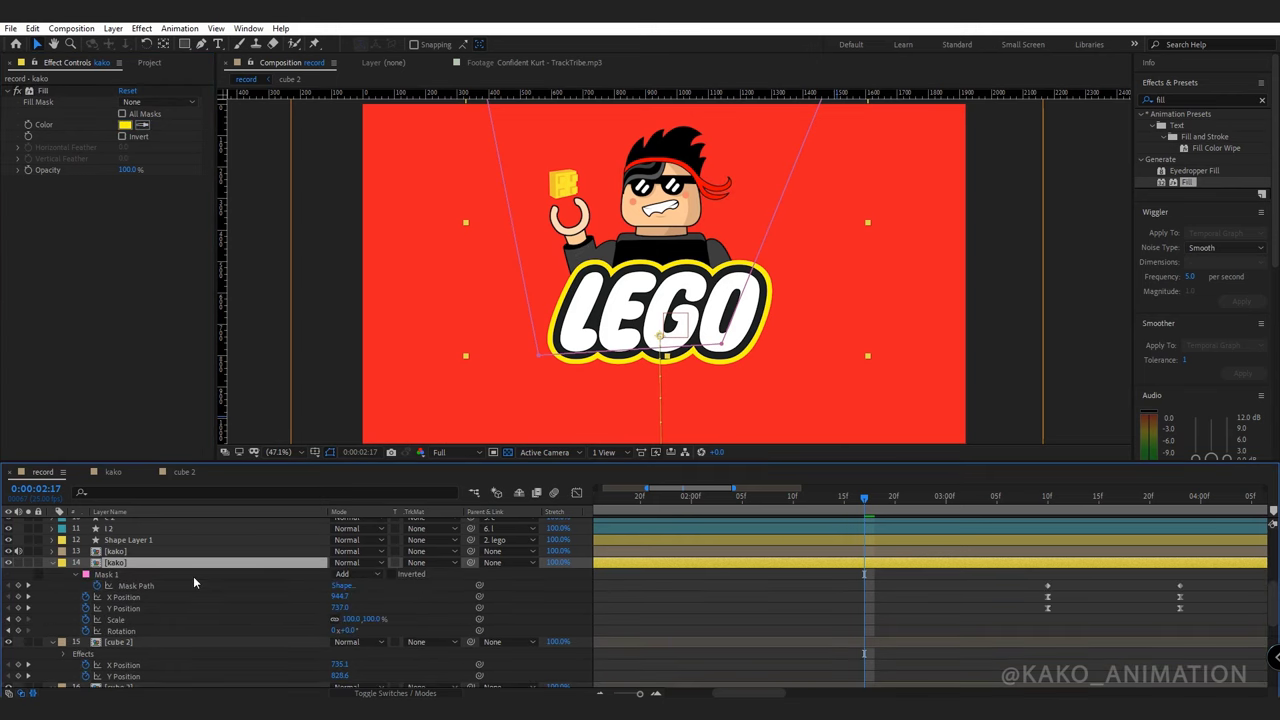
pyautogui.moveTo(907, 616); pyautogui.dragTo(1147, 607)
pyautogui.click(116, 612)
pyautogui.moveTo(735, 601); pyautogui.dragTo(913, 610)
pyautogui.moveTo(913, 498); pyautogui.dragTo(920, 520)
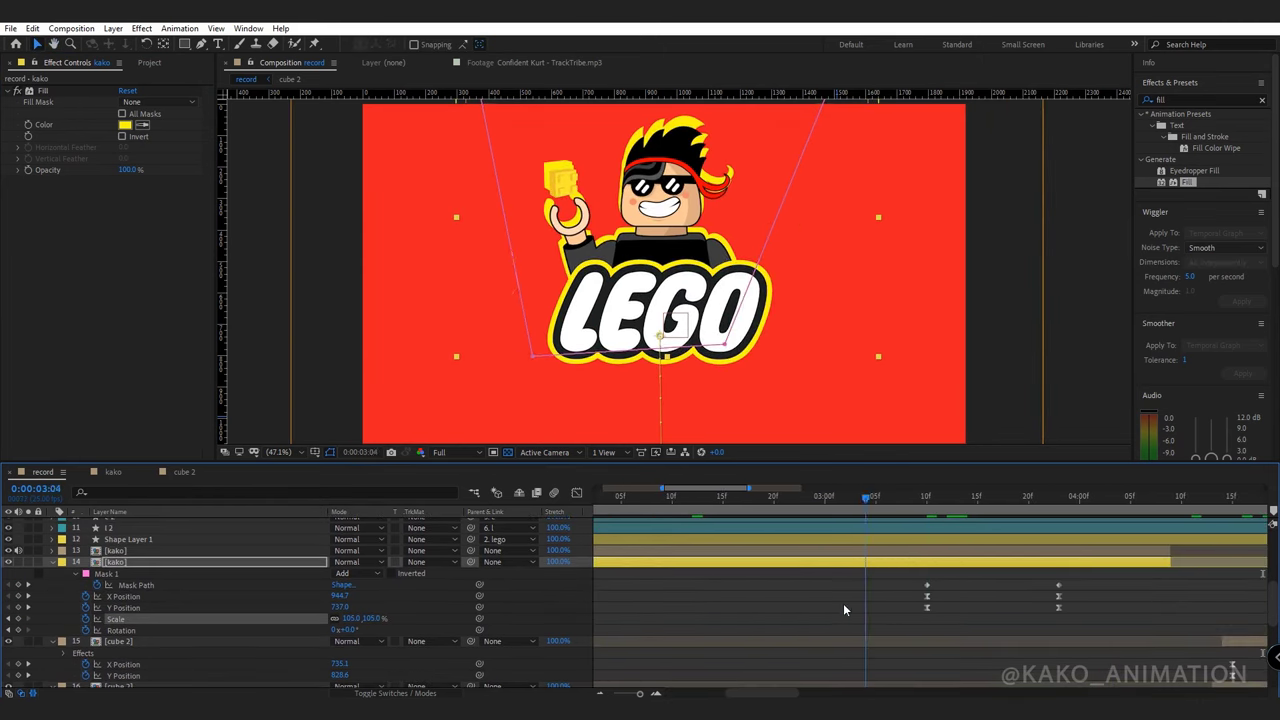
# Nudge the yellow kako copy at 0:00:03:10 to X 948.7 and Y 759.0 so its outline surrounds the character.
pyautogui.click(168, 563)
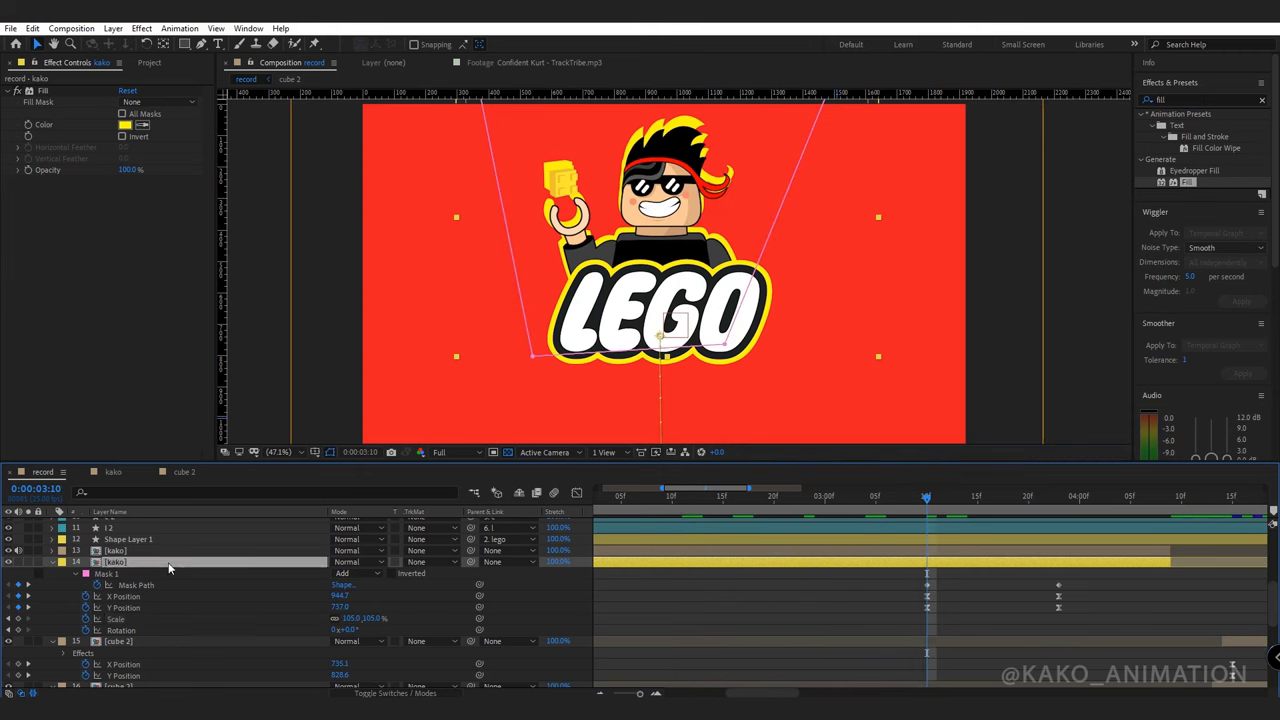
pyautogui.press('Down')
pyautogui.press('Down')
pyautogui.press('Down')
pyautogui.press('Down')
pyautogui.press('Down')
pyautogui.press('Down')
pyautogui.press('Down')
pyautogui.press('Down')
pyautogui.press('Down')
pyautogui.press('Right')
pyautogui.hotkey('ctrl', 'z')
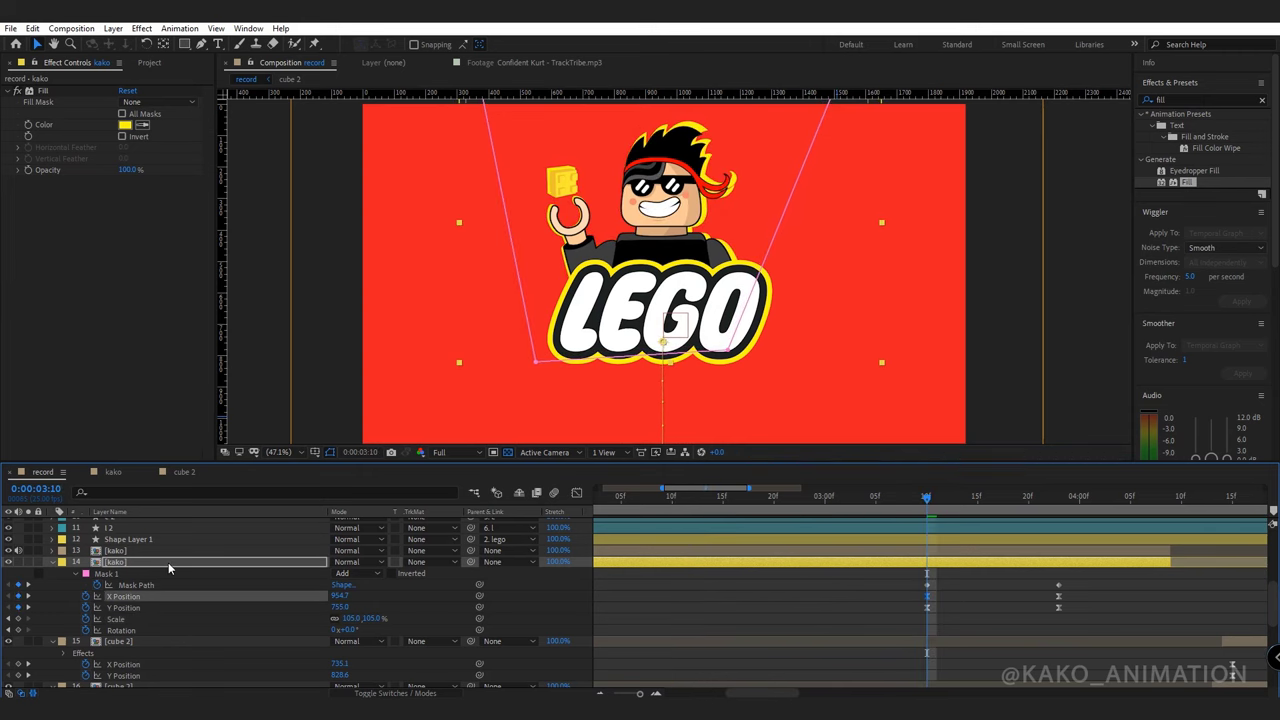
pyautogui.hotkey('ctrl', 'z')
pyautogui.hotkey('ctrl', 'z')
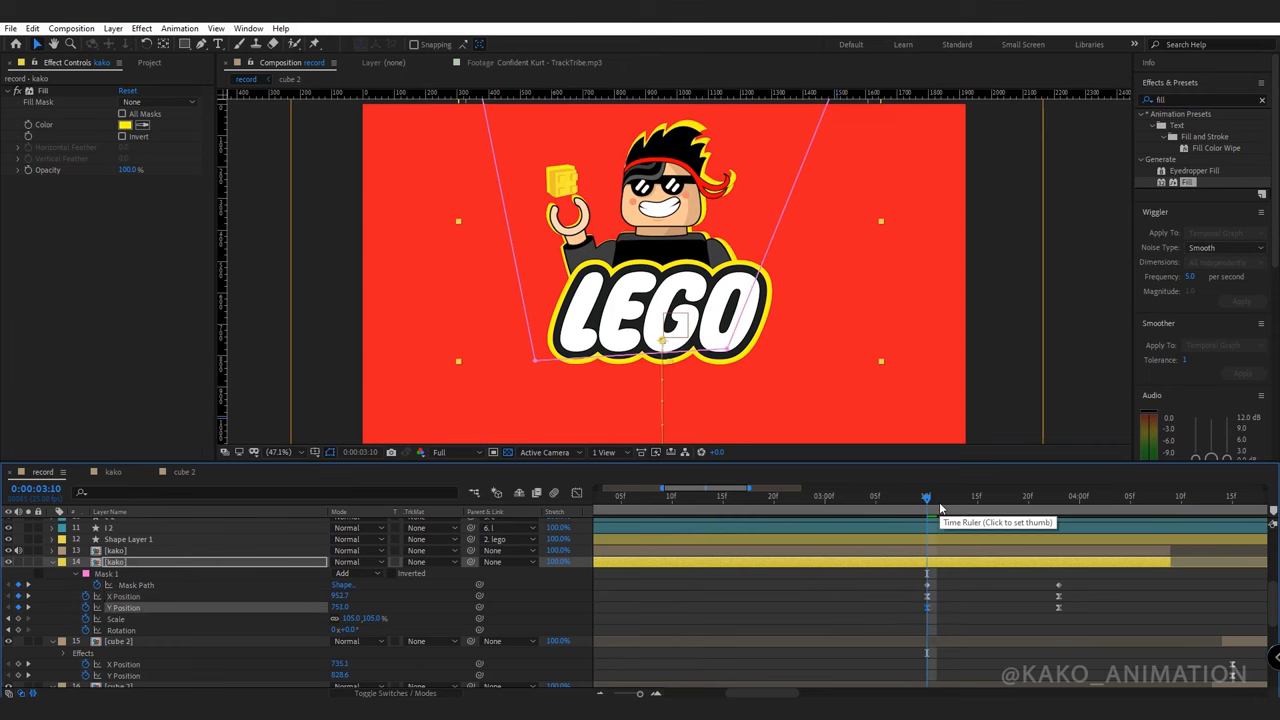
pyautogui.moveTo(928, 500)
pyautogui.mouseDown()
pyautogui.moveTo(1040, 508)
pyautogui.moveTo(928, 508)
pyautogui.mouseUp()
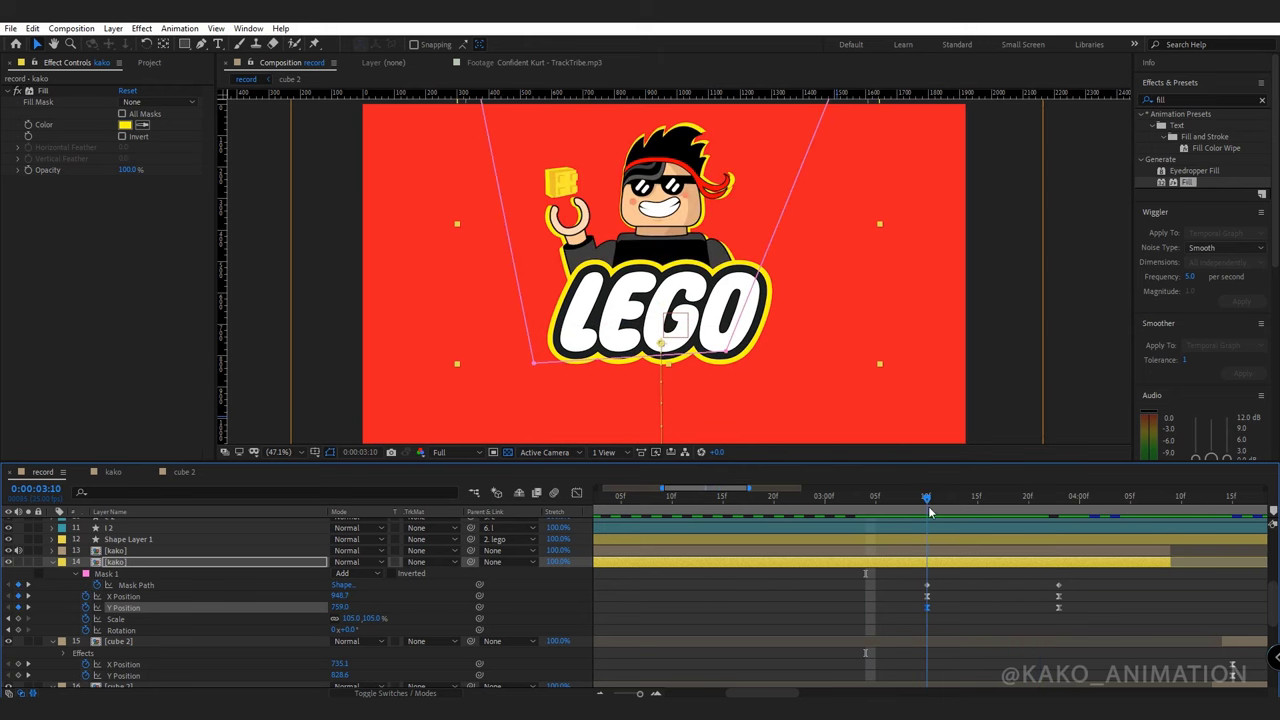
# Select Mask 1 of the yellow kako copy for editing, with its whole outline in view.
pyautogui.press(',')
pyautogui.press(',')
pyautogui.moveTo(803, 102); pyautogui.dragTo(563, 95)
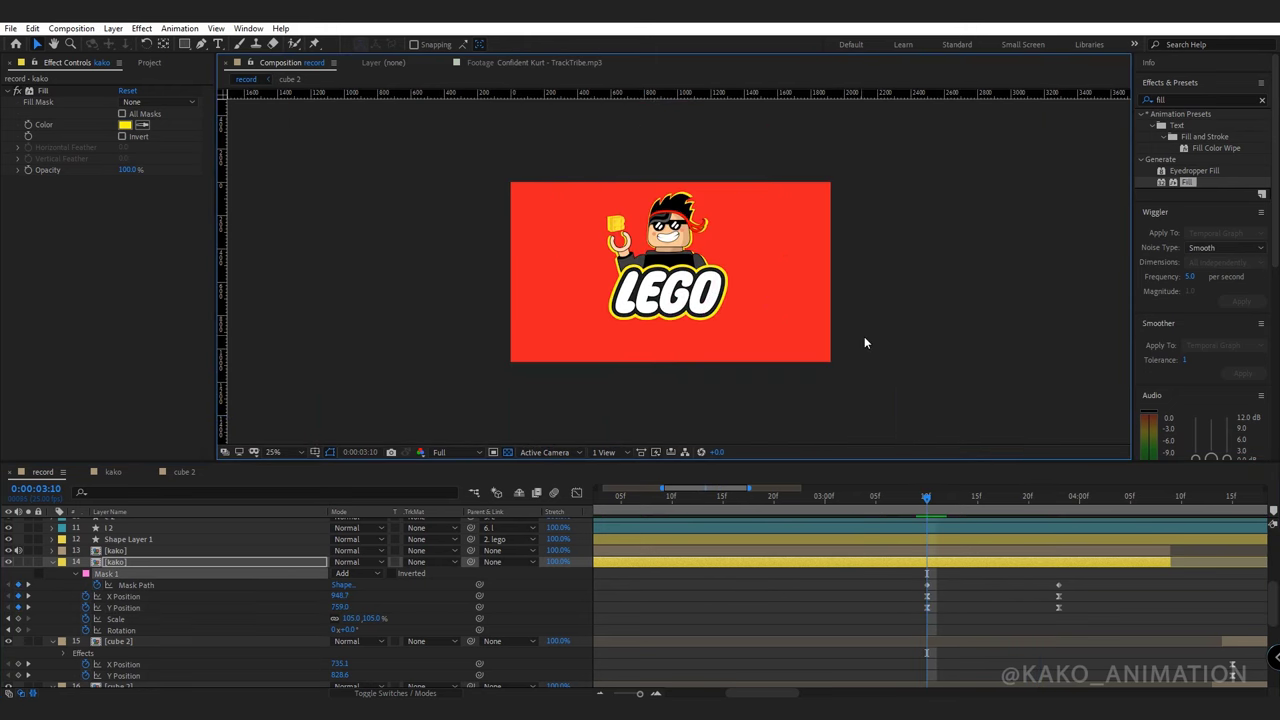